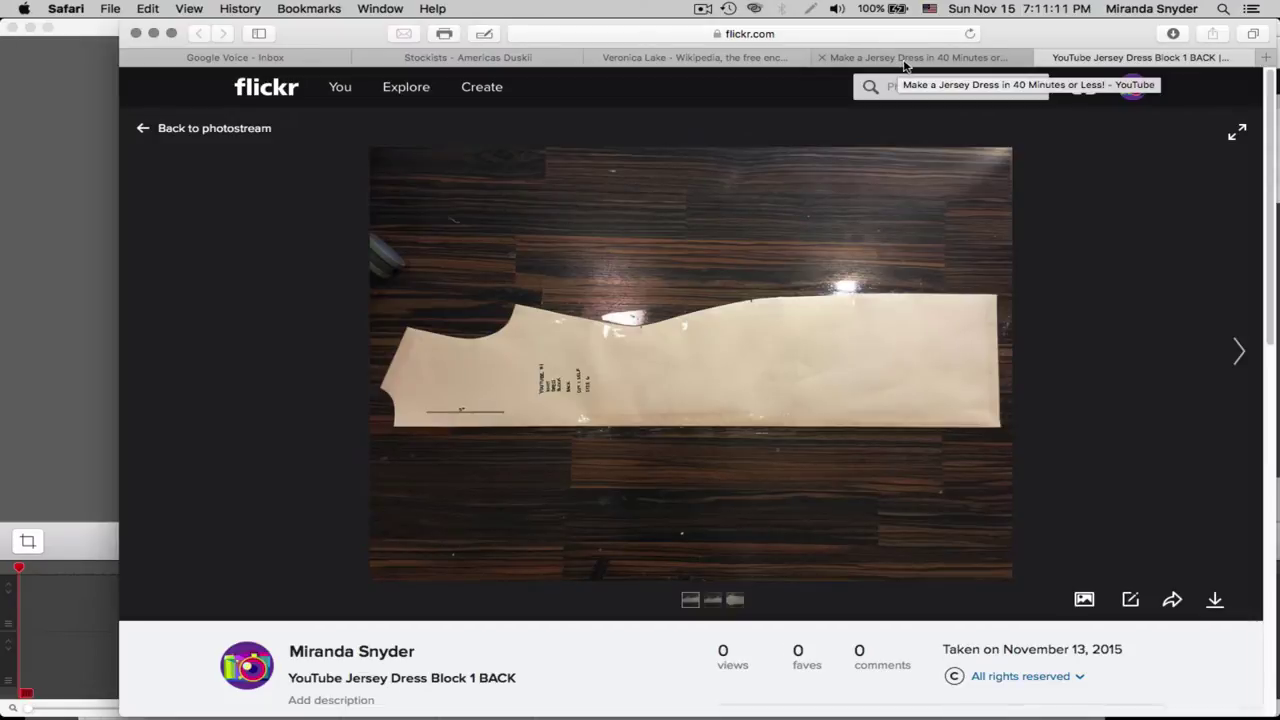
Select the DRESS BACK photo link line on the jersey dress video page, then return to Flickr
click(906, 58)
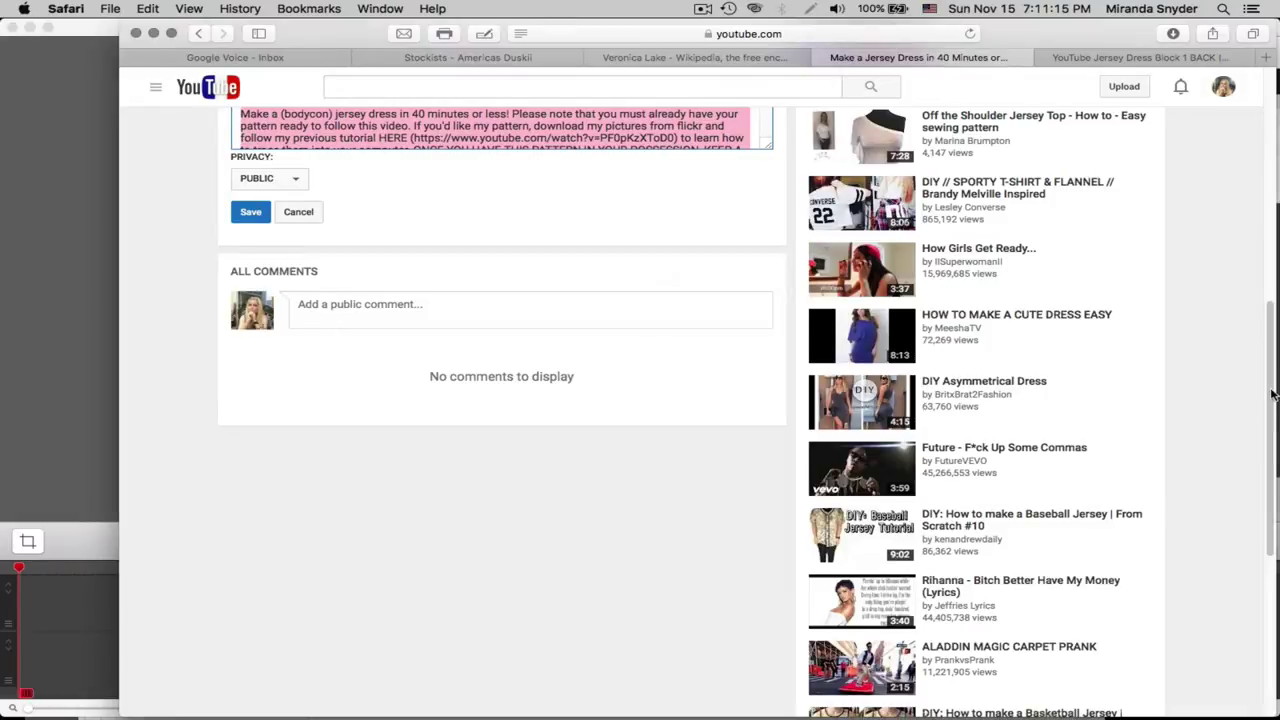
drag(1272, 395, 1275, 343)
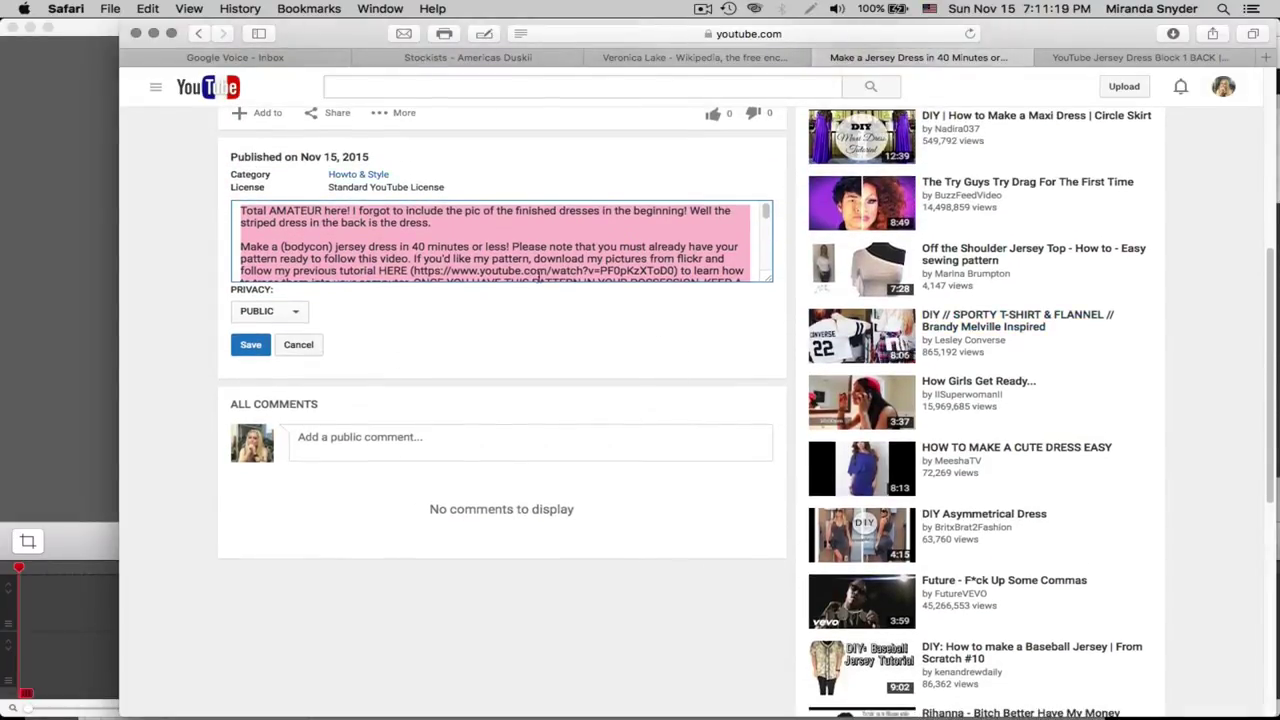
drag(767, 212, 766, 262)
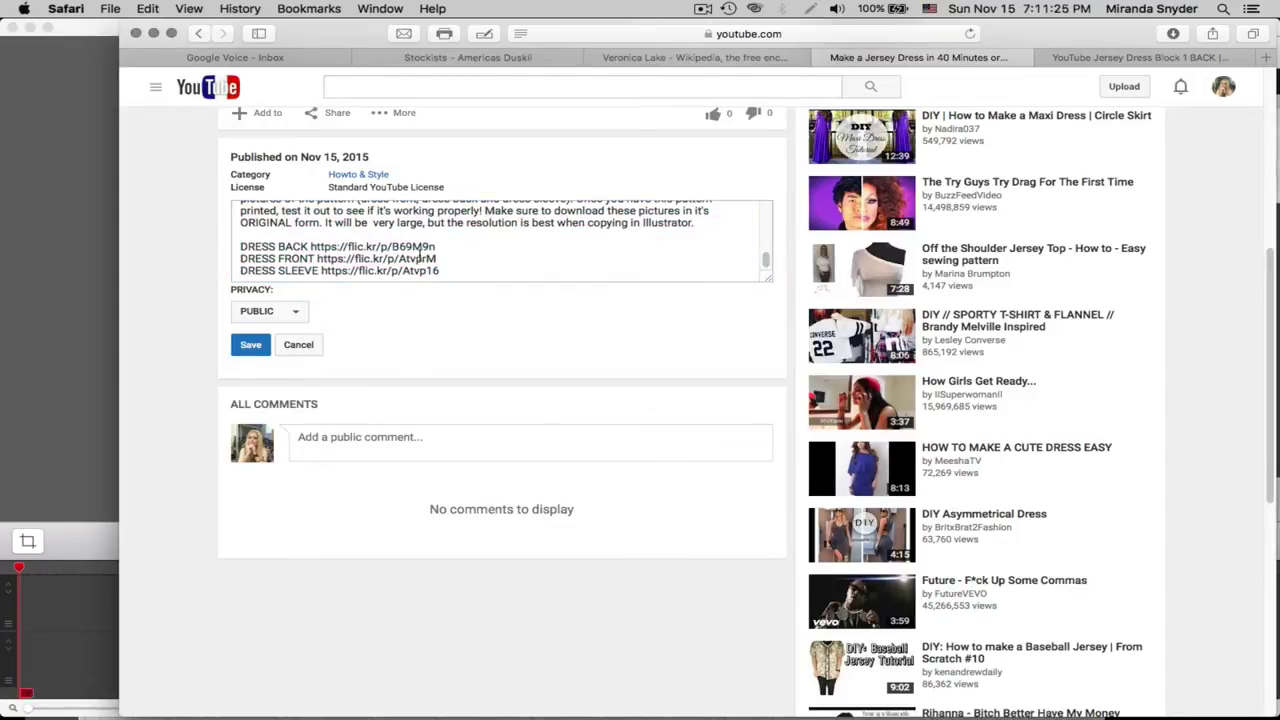
drag(436, 246, 240, 246)
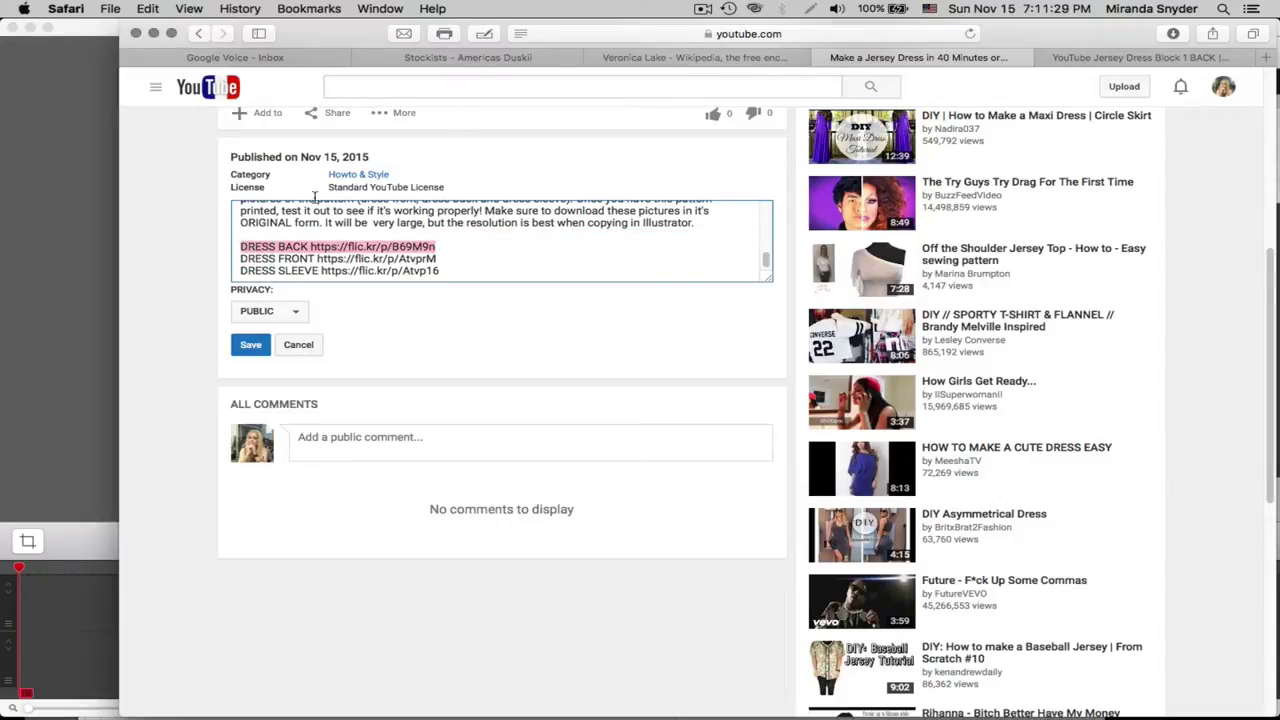
click(1092, 58)
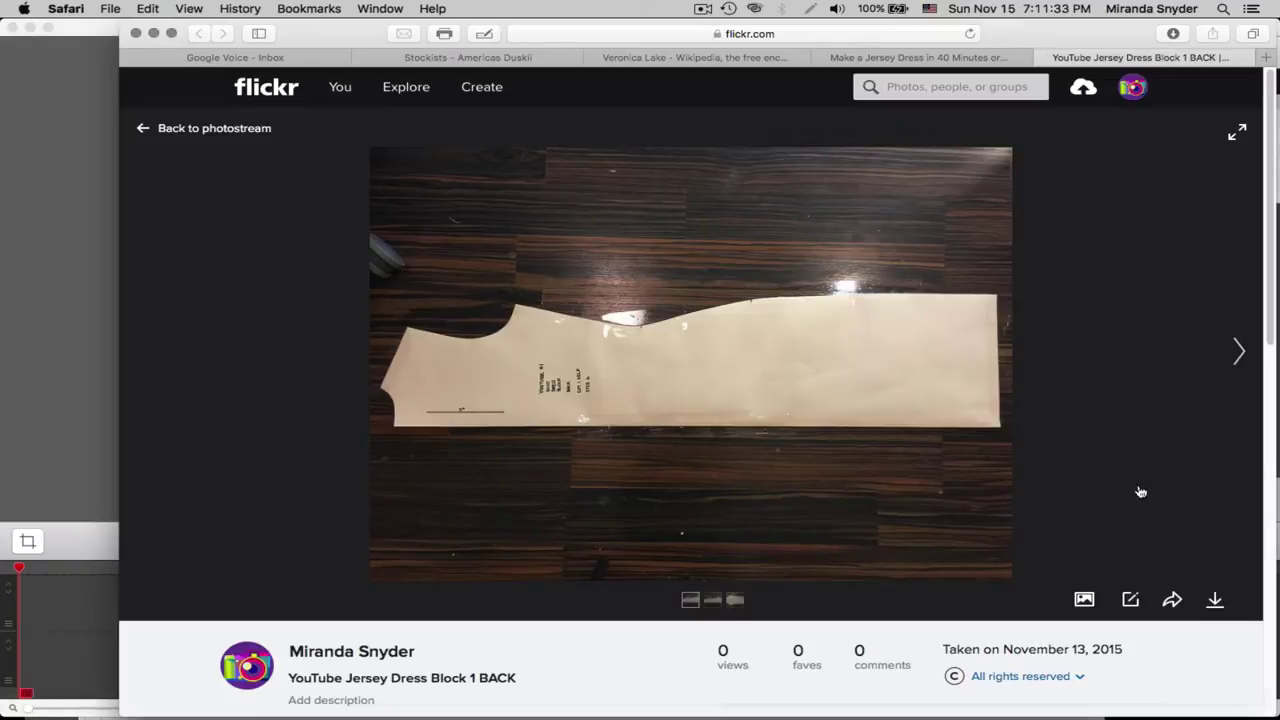
Advance to the SLEEVE photo and list its download sizes up to Original 3264 × 2448
click(1239, 354)
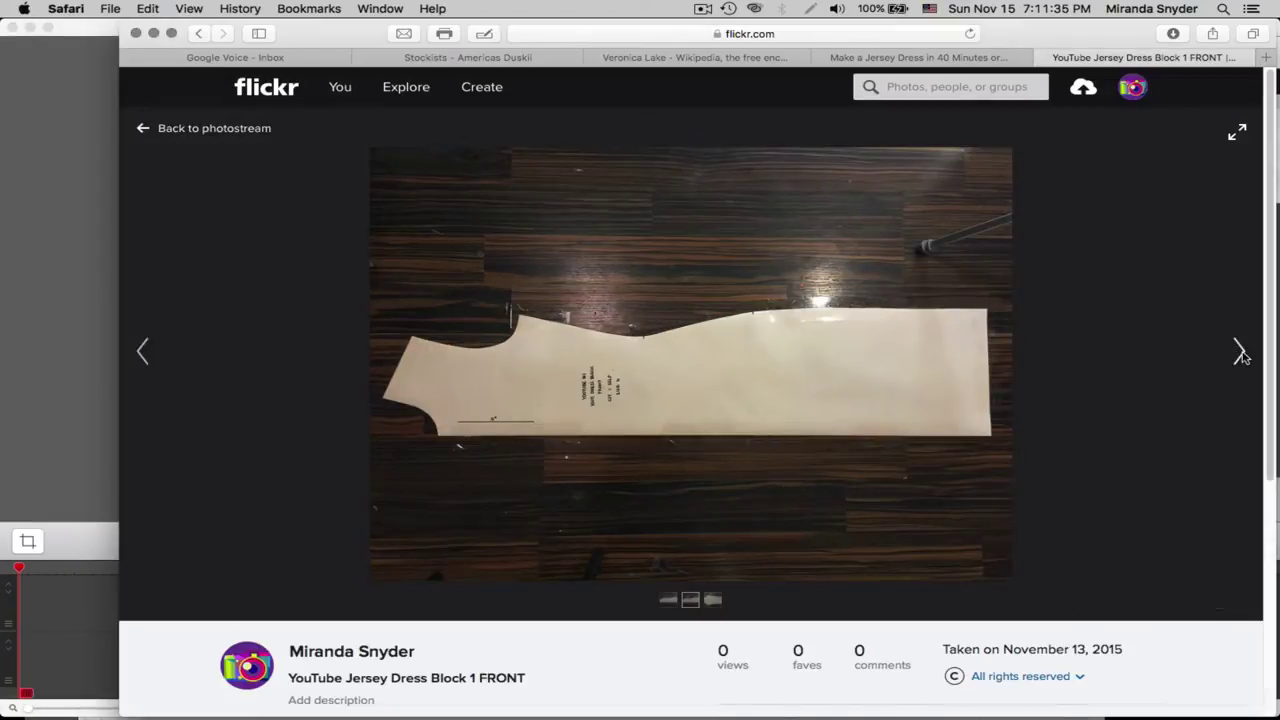
click(1239, 356)
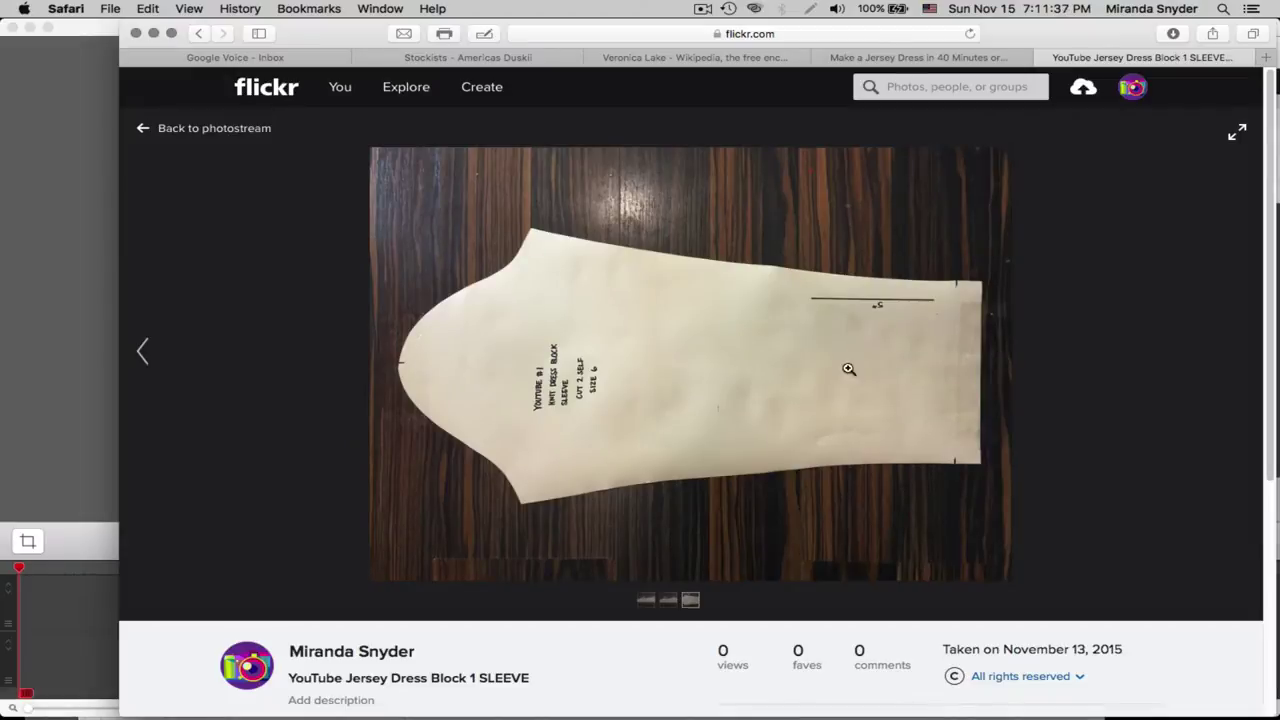
click(1215, 602)
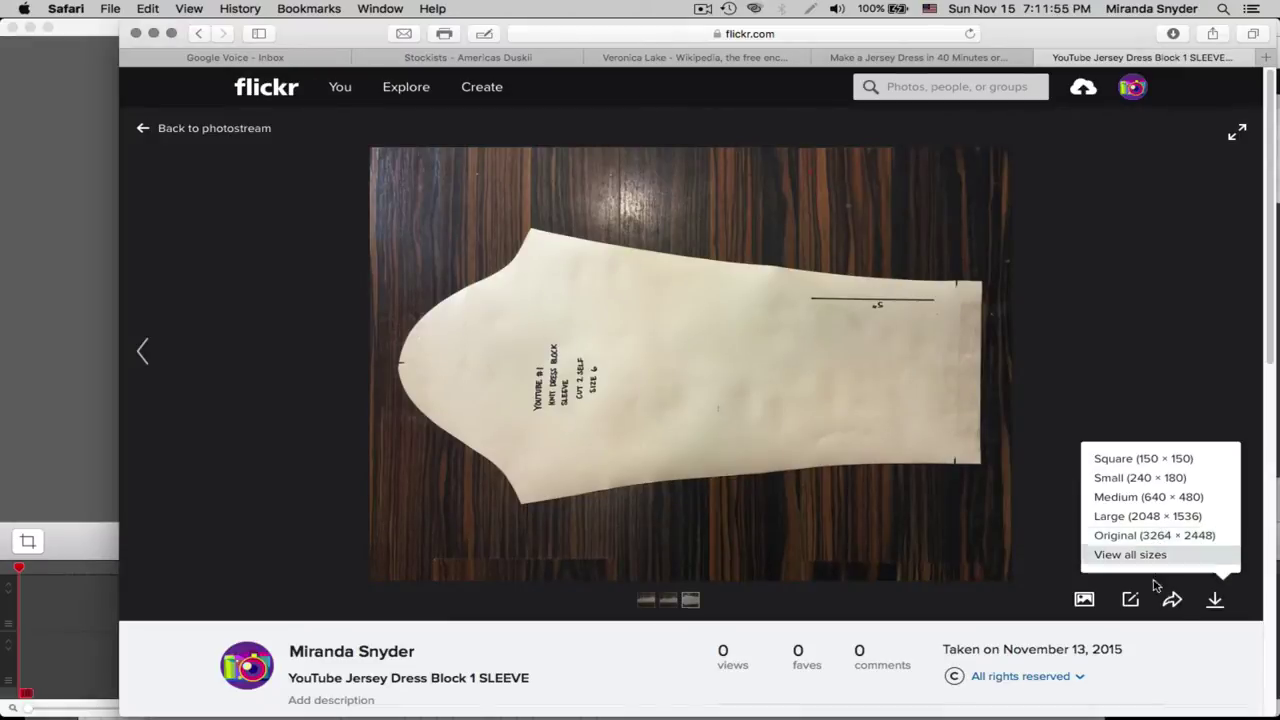
mouse_move(1140, 685)
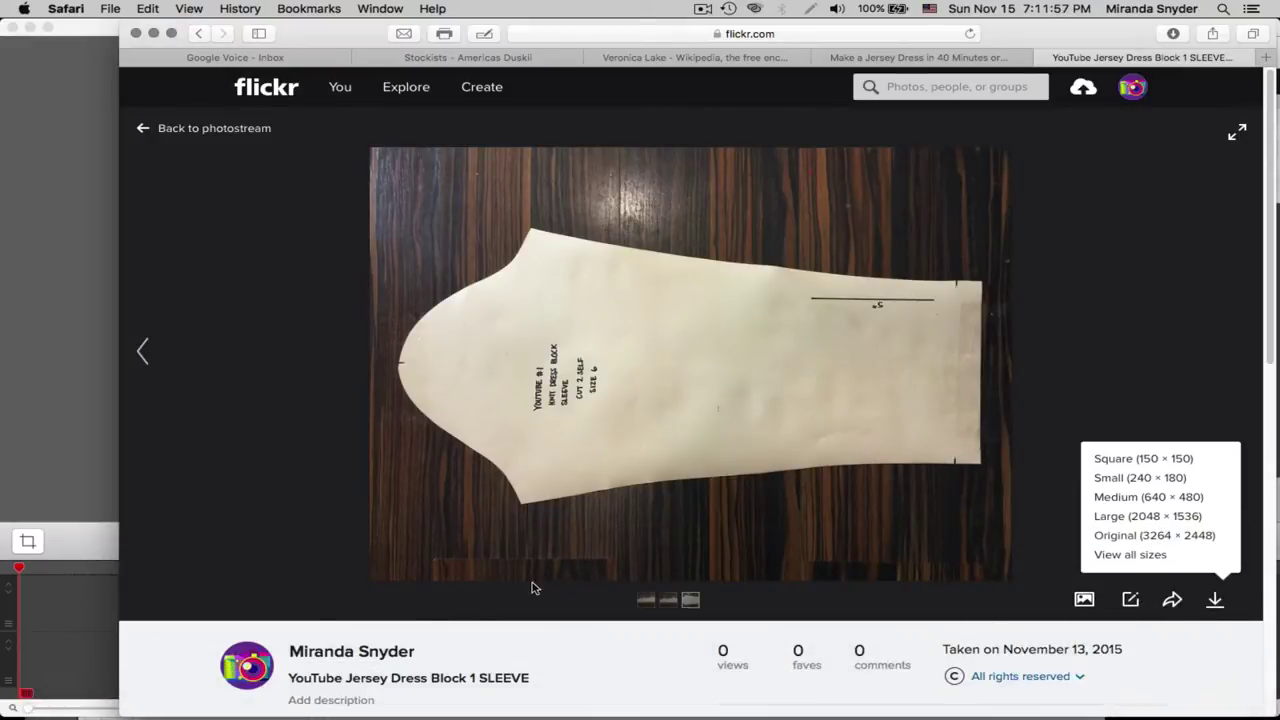
In Illustrator, delete both sleeve pattern pieces and their labels from the artboard
mouse_move(171, 700)
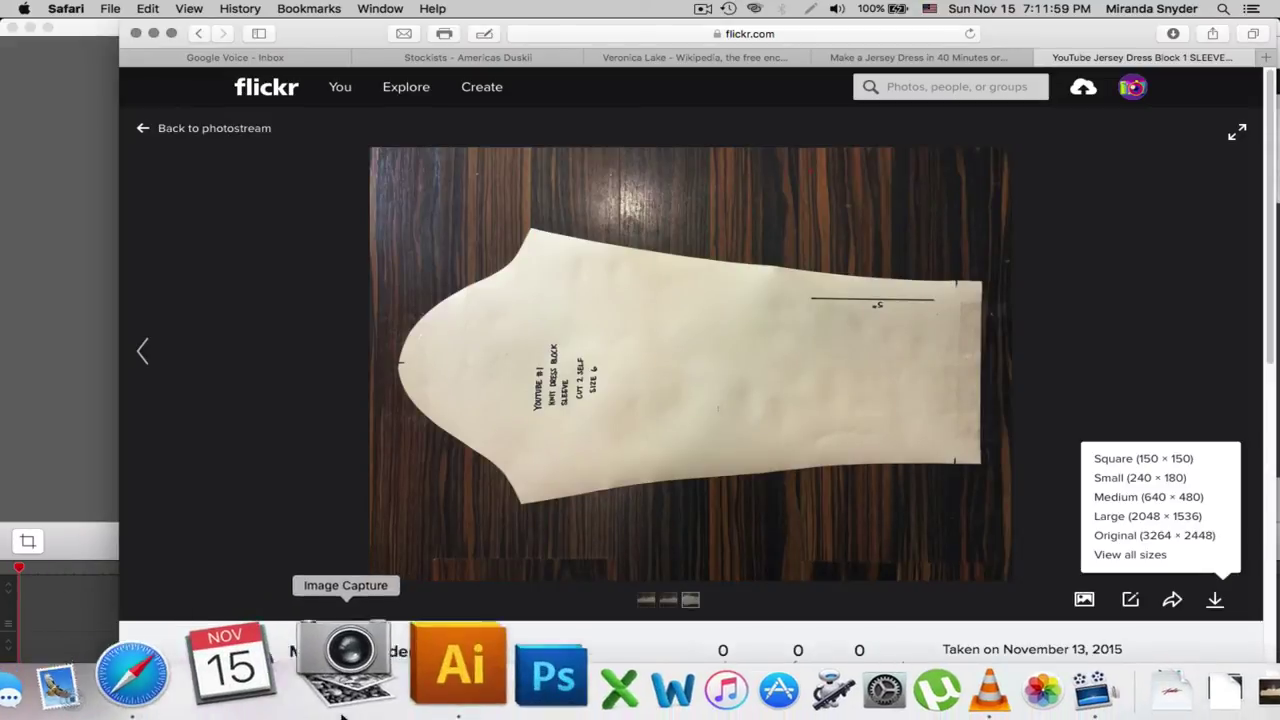
click(396, 662)
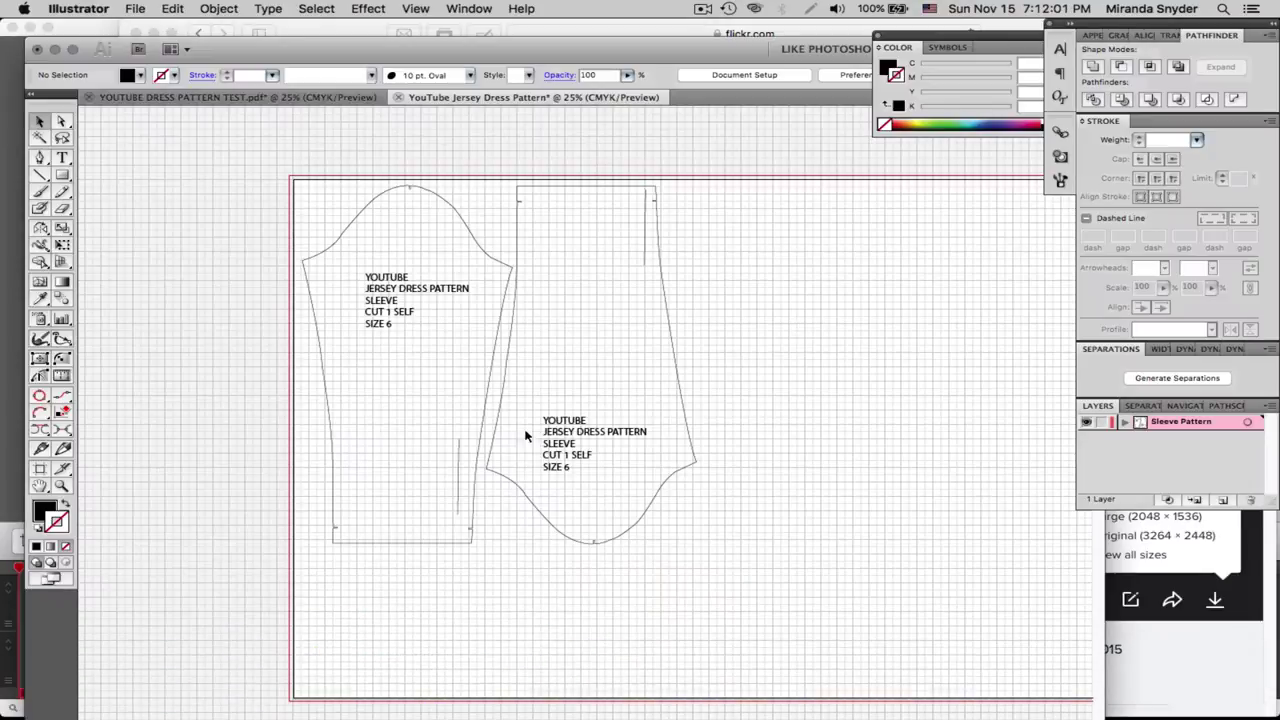
drag(249, 150, 698, 576)
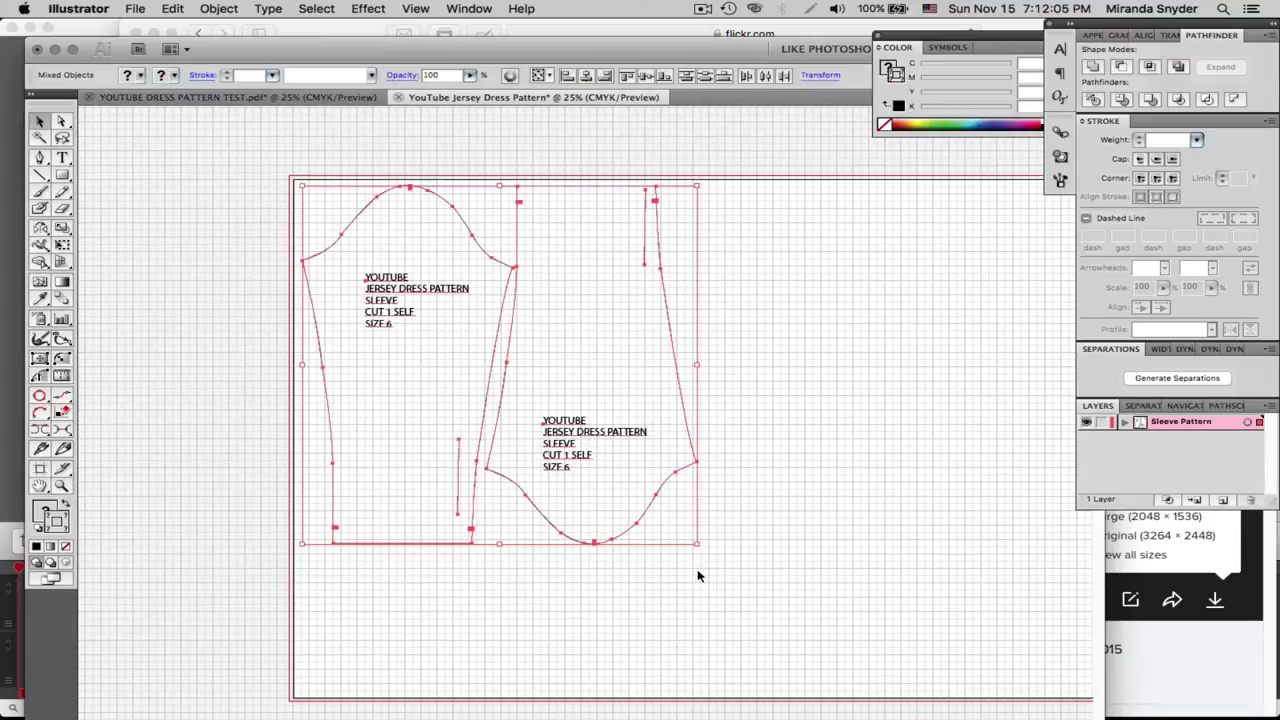
key(Delete)
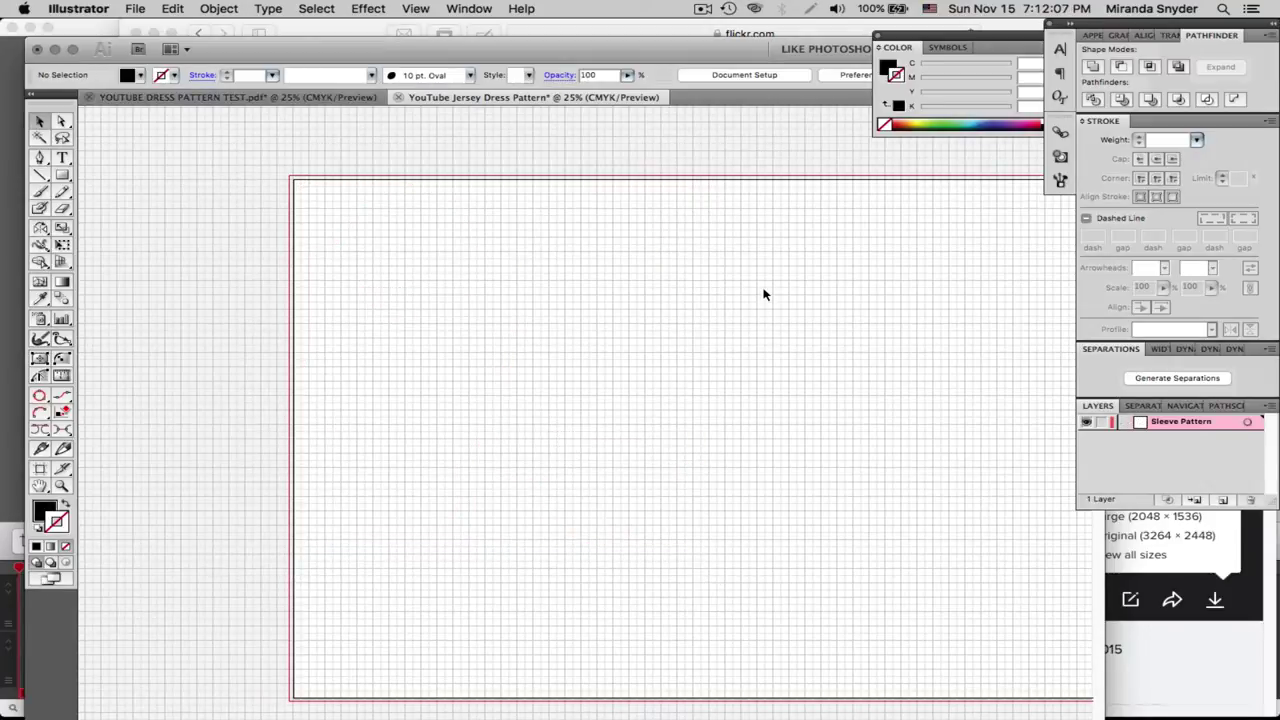
drag(706, 404, 528, 379)
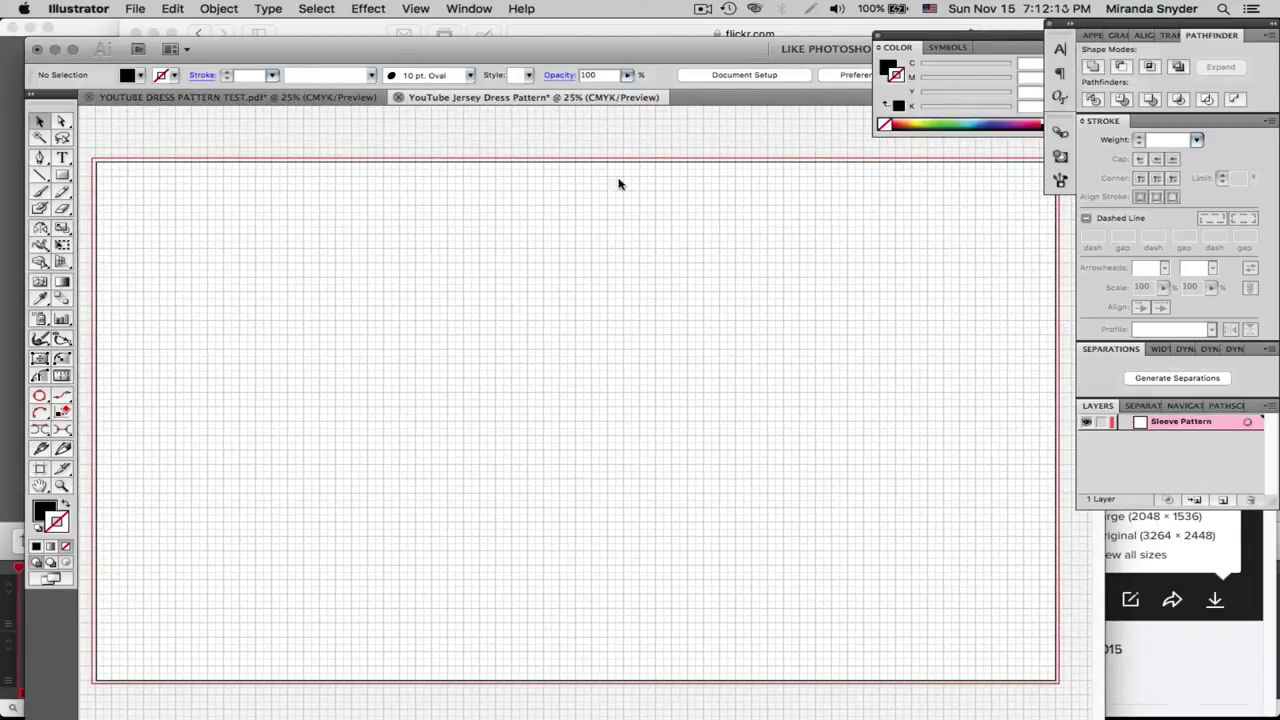
Close the Jersey Dress Pattern document without saving
key(super+w)
click(592, 243)
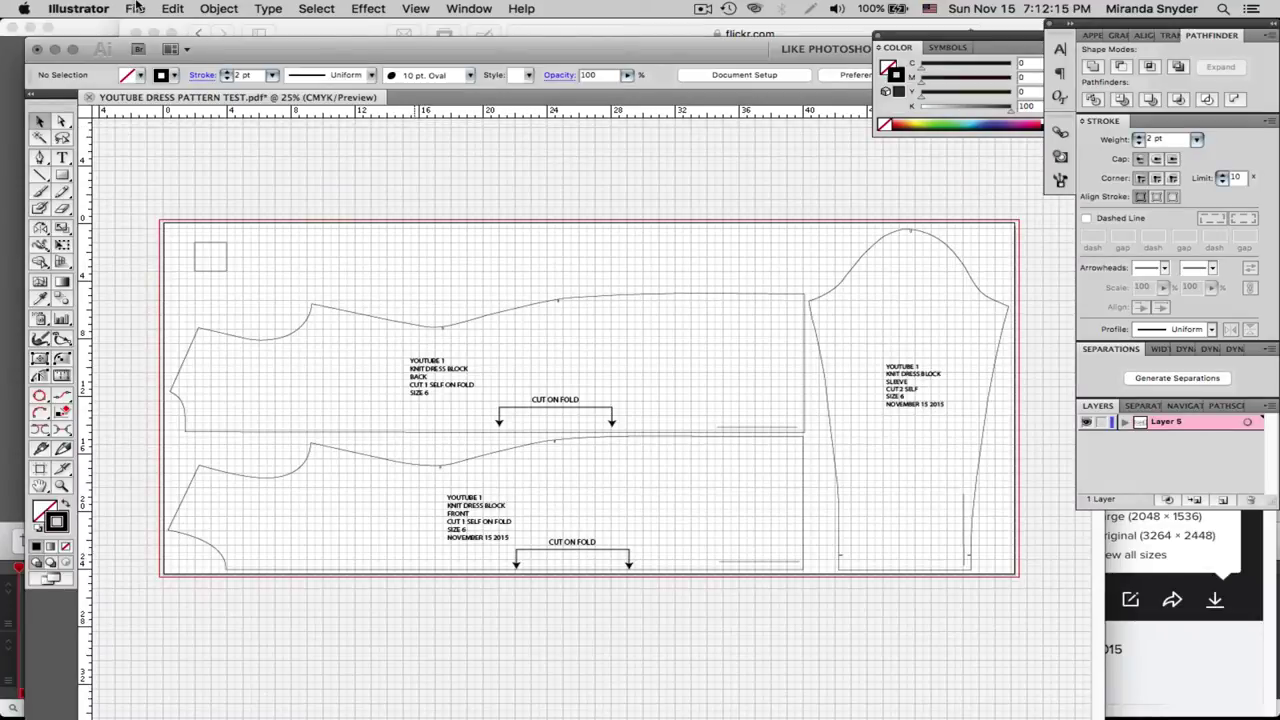
click(135, 8)
Create a new 60 × 36 in document named YOUTUBE JERSEY DRESS PATTERN
click(160, 28)
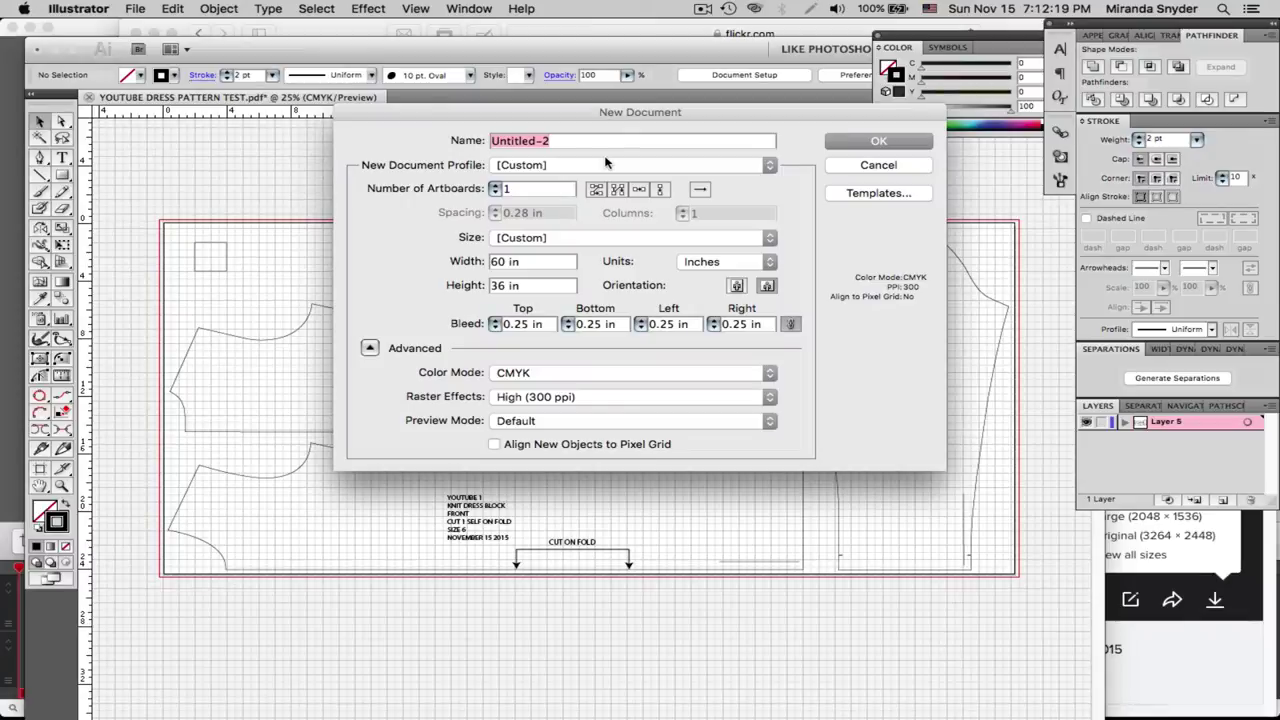
text(YOUTUBE JERSEY )
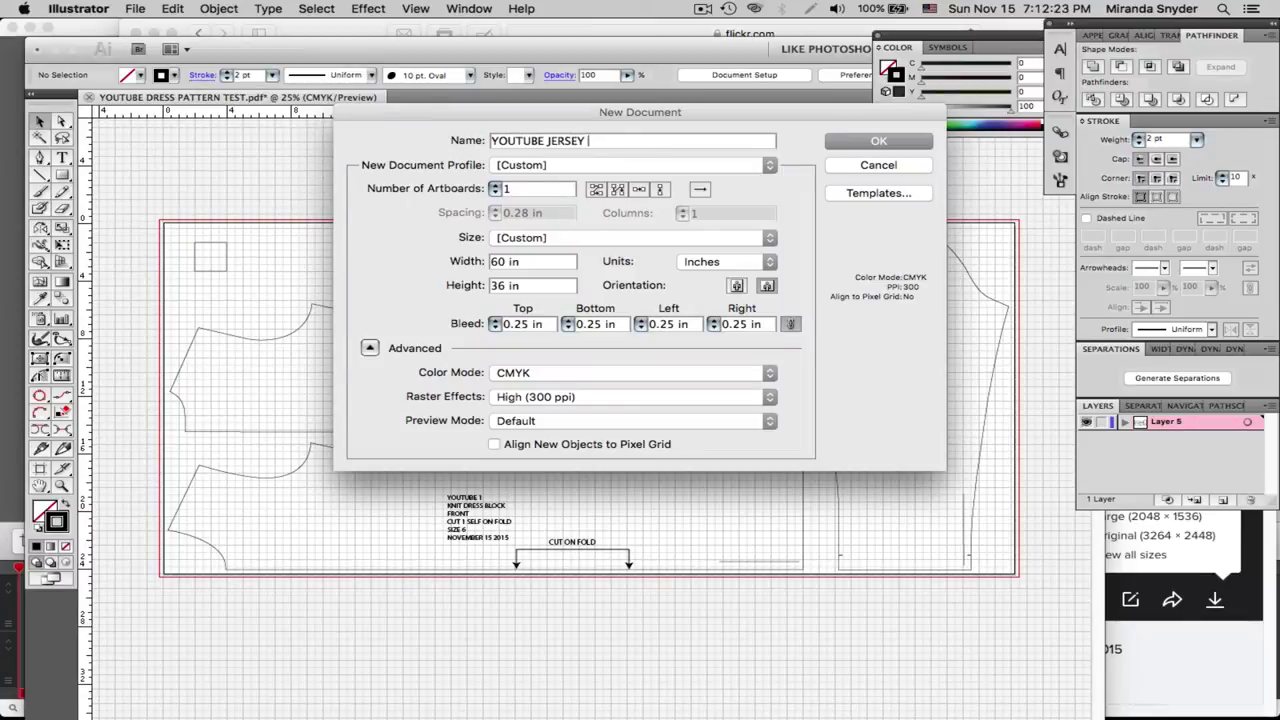
text(DRESS PATTERN)
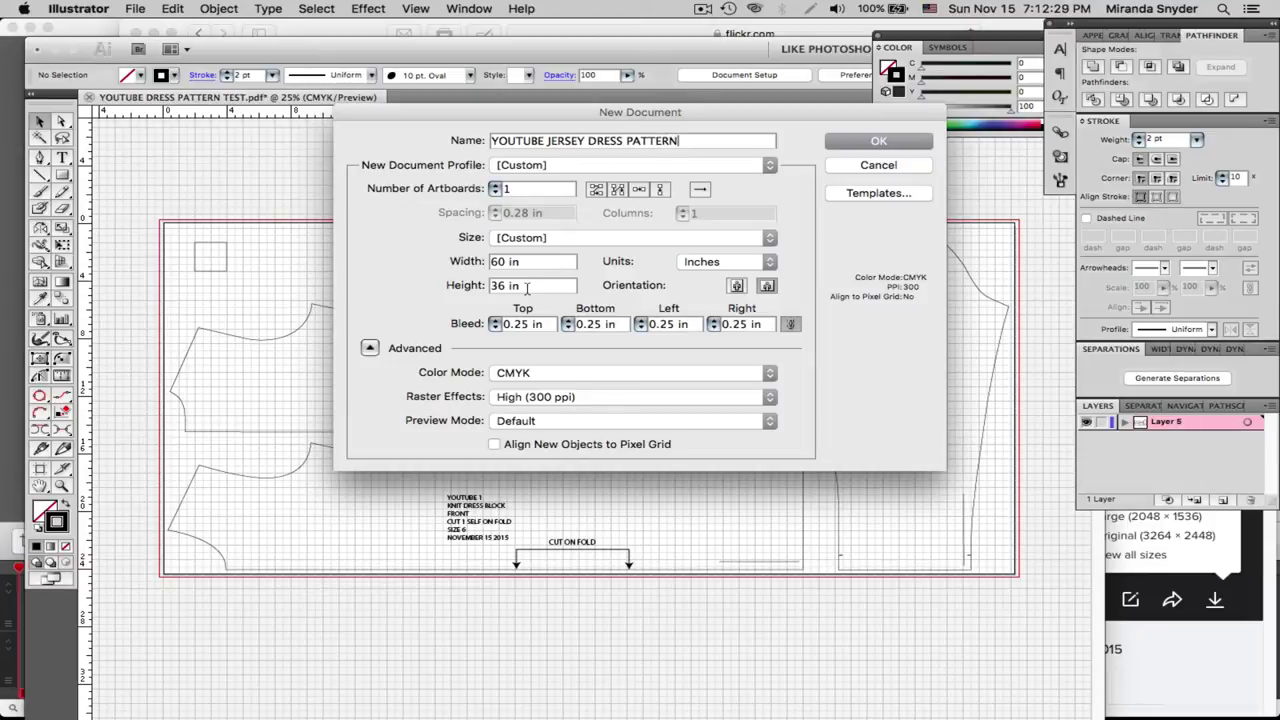
drag(526, 288, 481, 290)
click(532, 260)
click(880, 148)
click(877, 146)
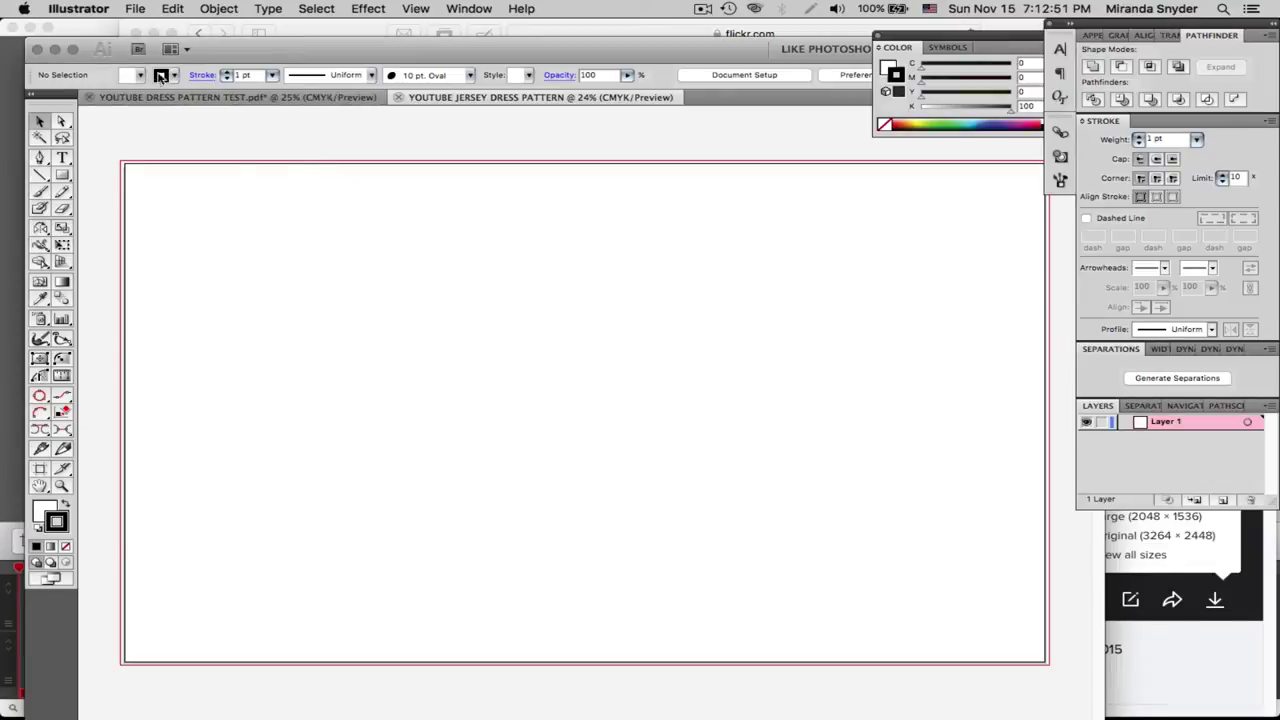
Accept 1 in gridlines with 8 subdivisions in Guides & Grid preferences and show the grid
click(79, 8)
mouse_move(126, 132)
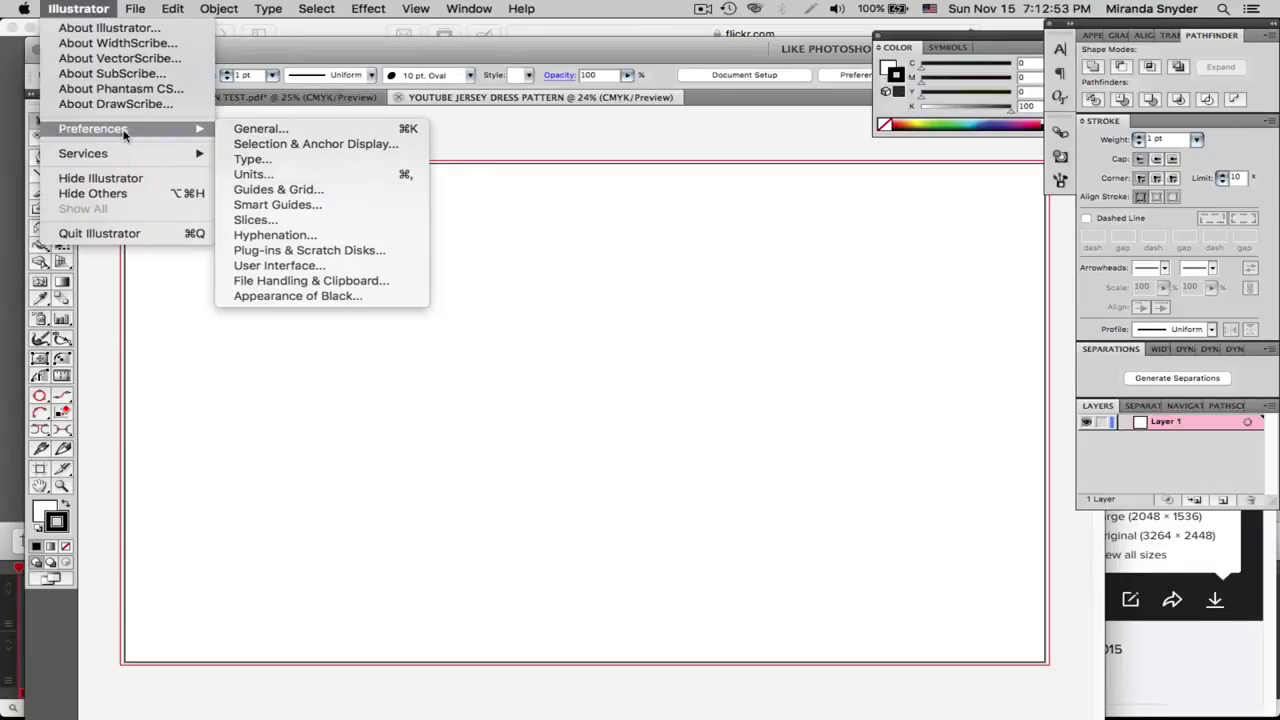
click(285, 193)
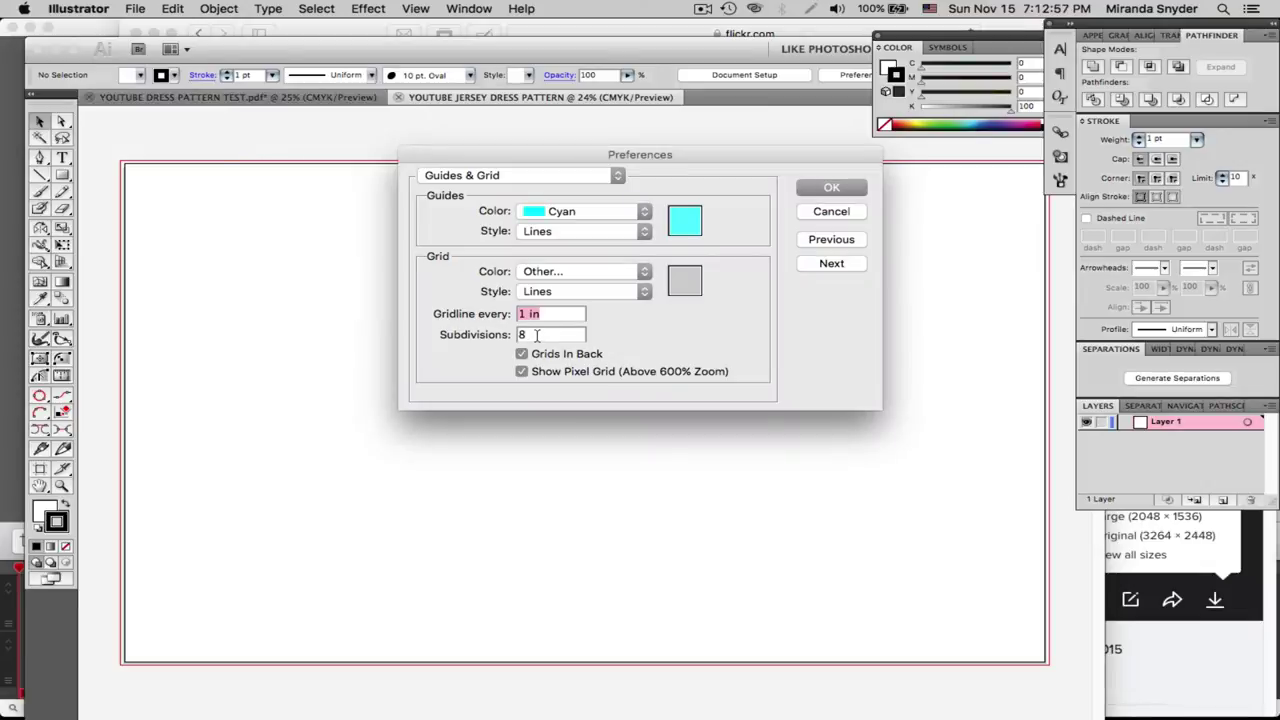
click(838, 190)
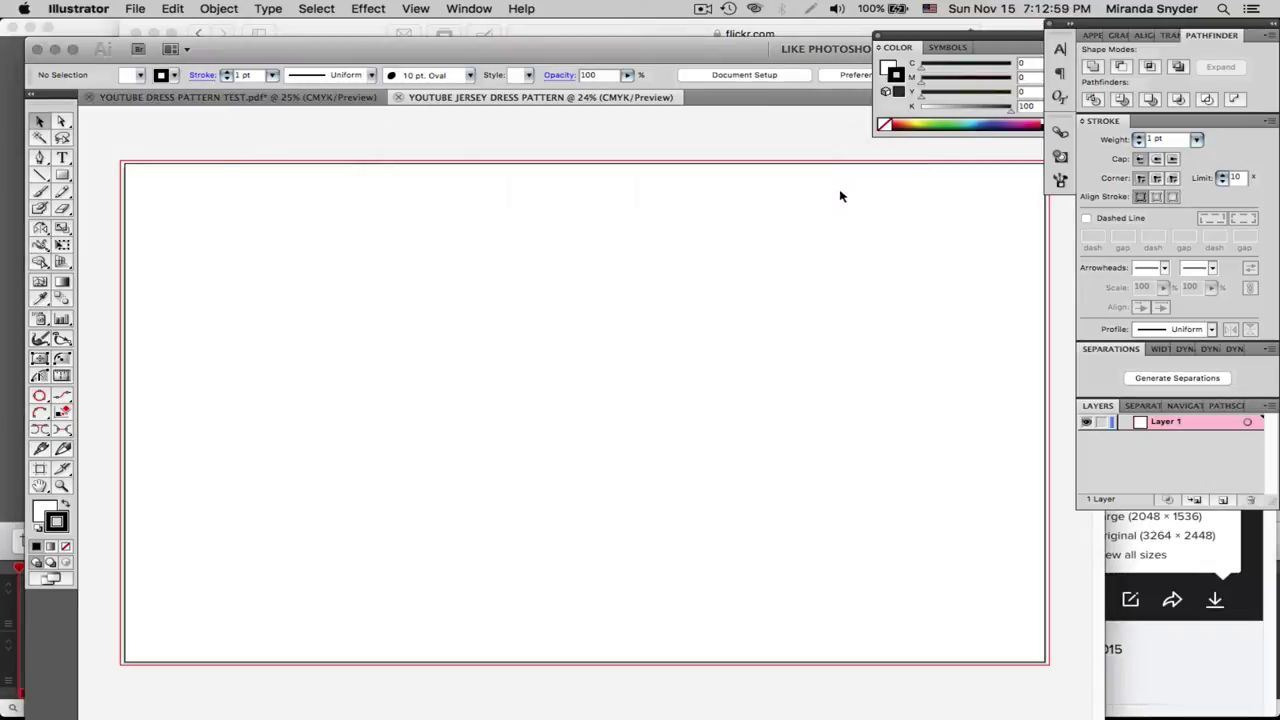
click(416, 9)
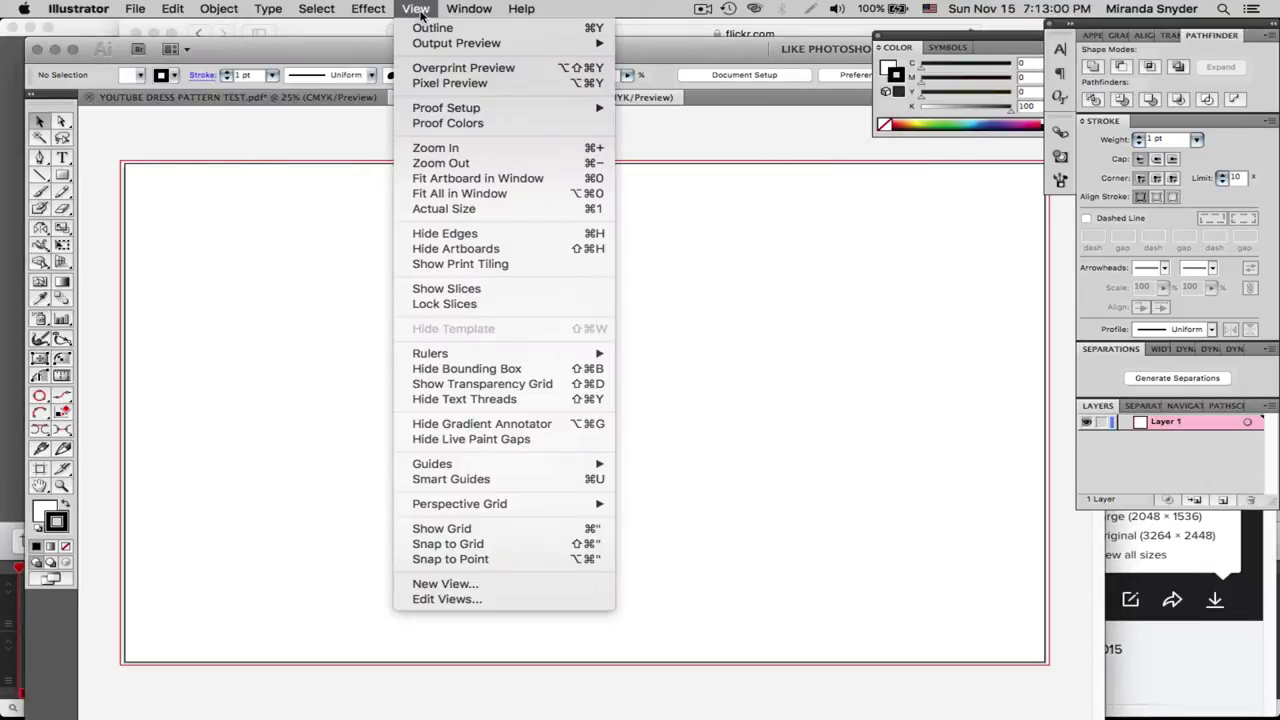
click(463, 529)
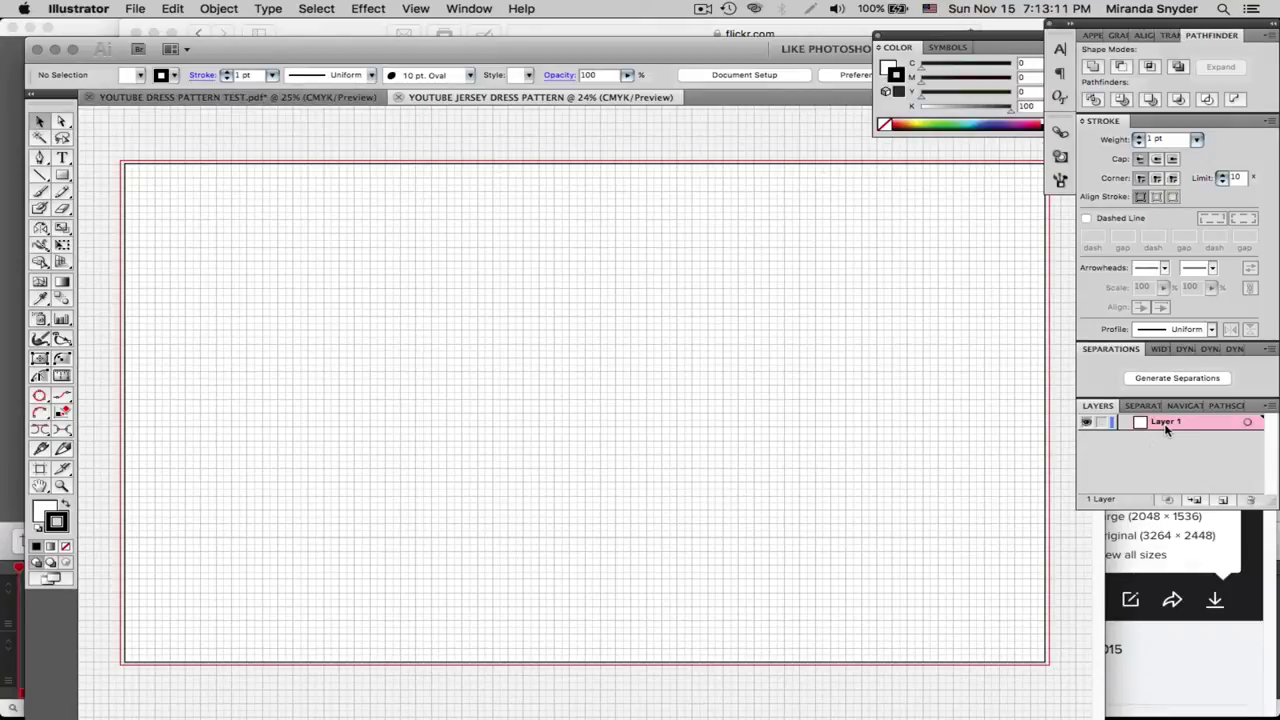
Place IMG_4311.jpg from Pictures and move it toward the artboard's left side
click(135, 10)
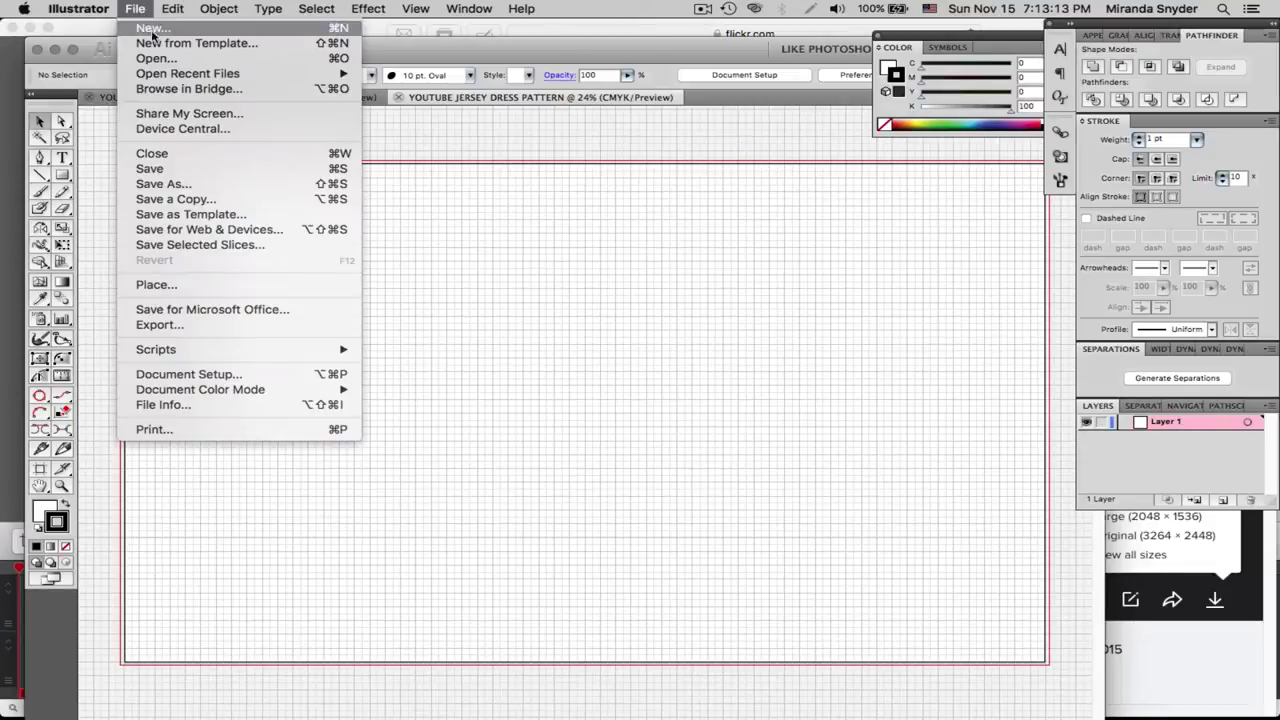
click(160, 286)
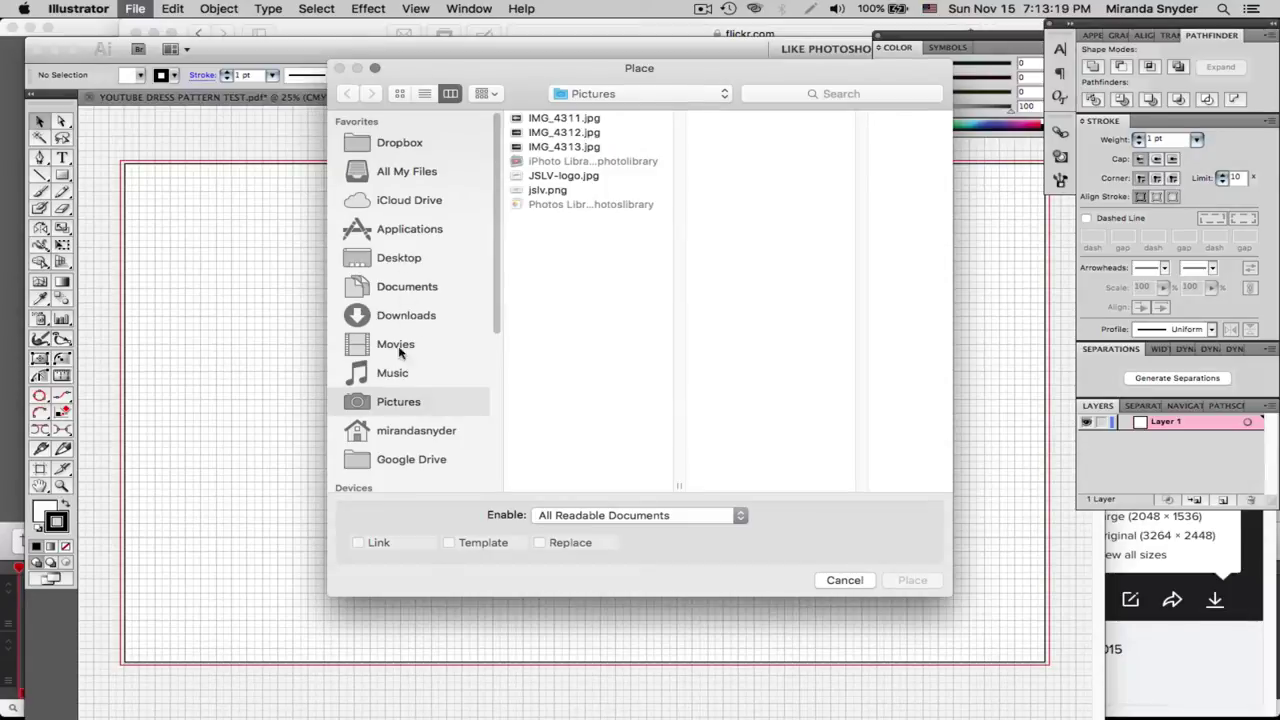
click(557, 121)
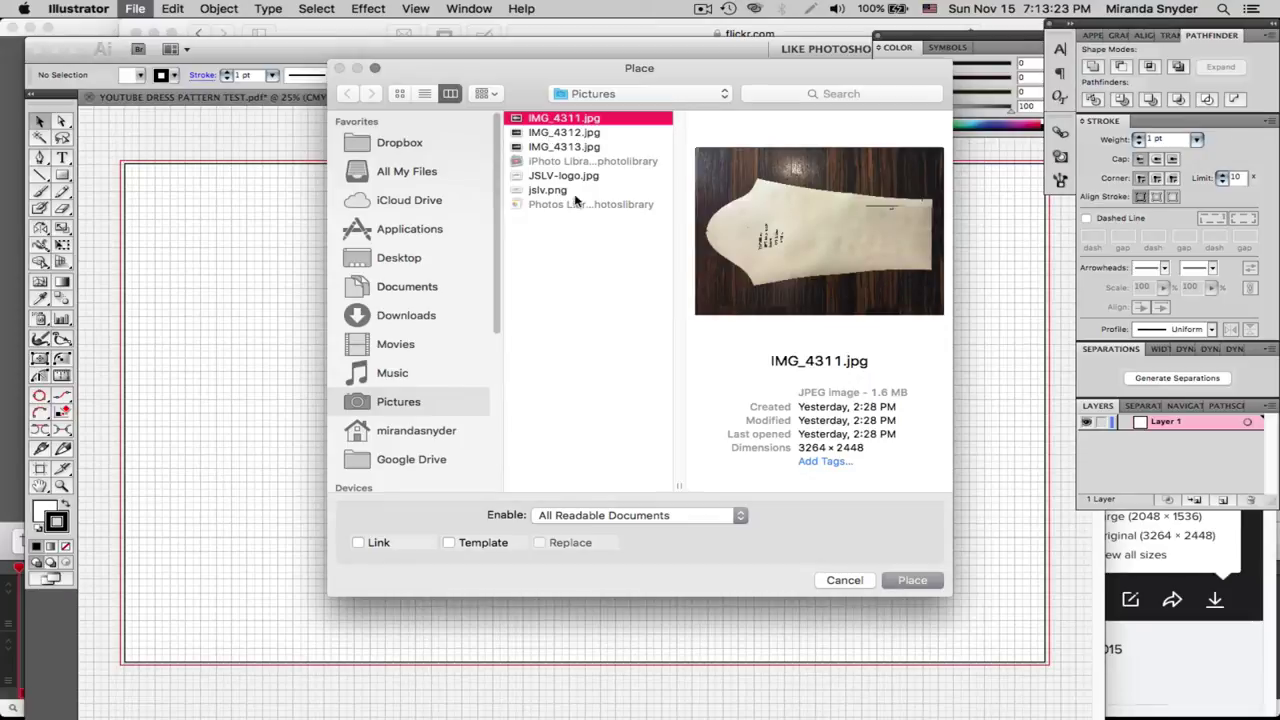
click(913, 581)
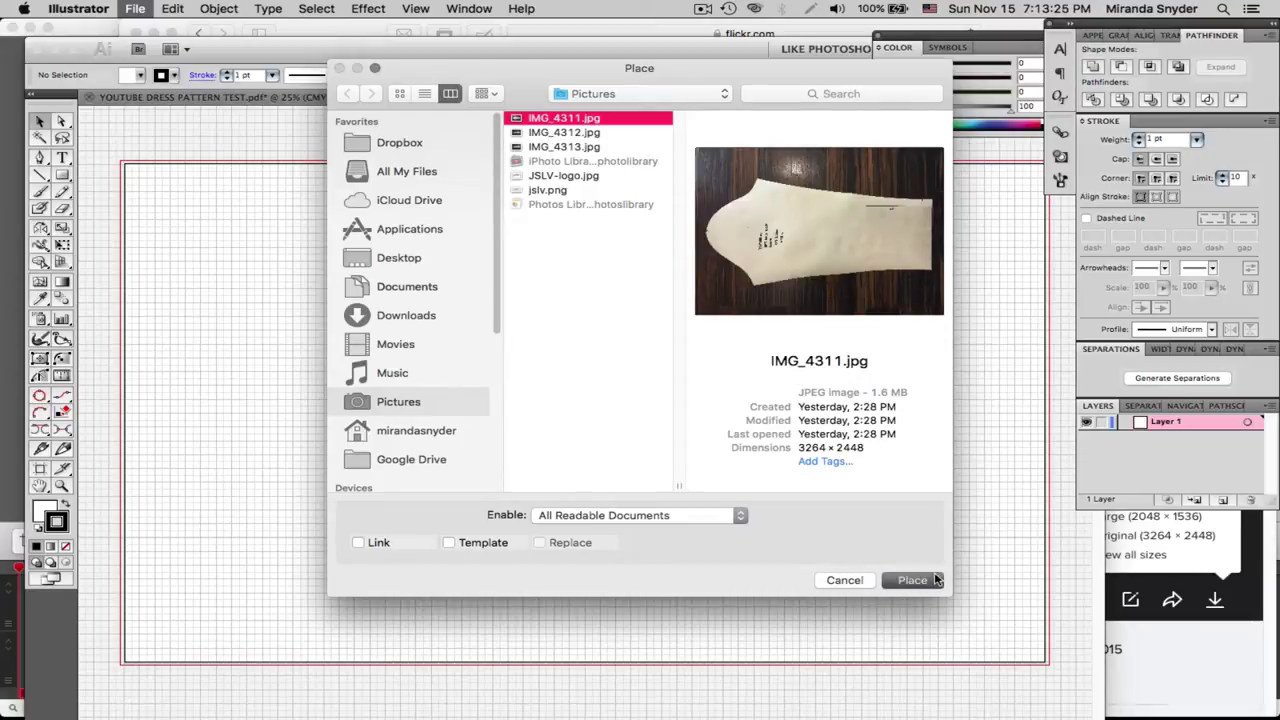
drag(571, 432, 475, 425)
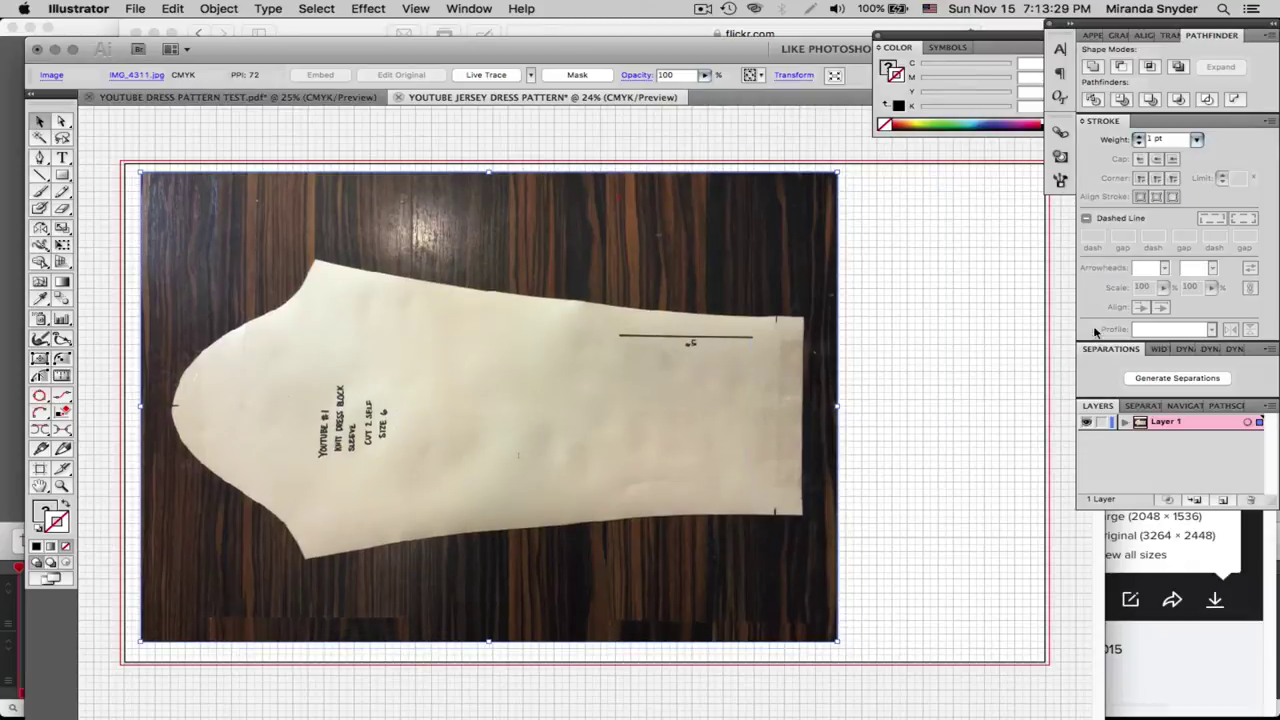
Rename Layer 1 to SLEEVE PIC with Dim Images turned on
double_click(1175, 423)
text(S)
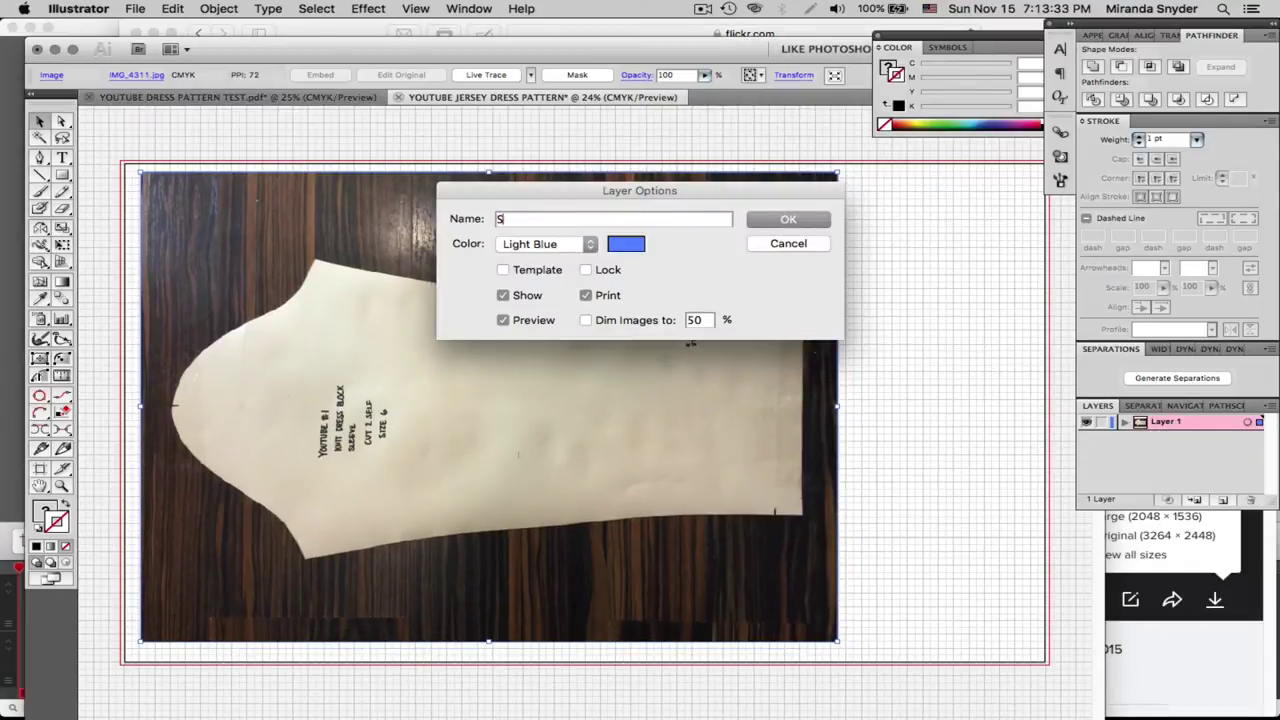
text(LEEVE PIC)
click(587, 320)
click(795, 228)
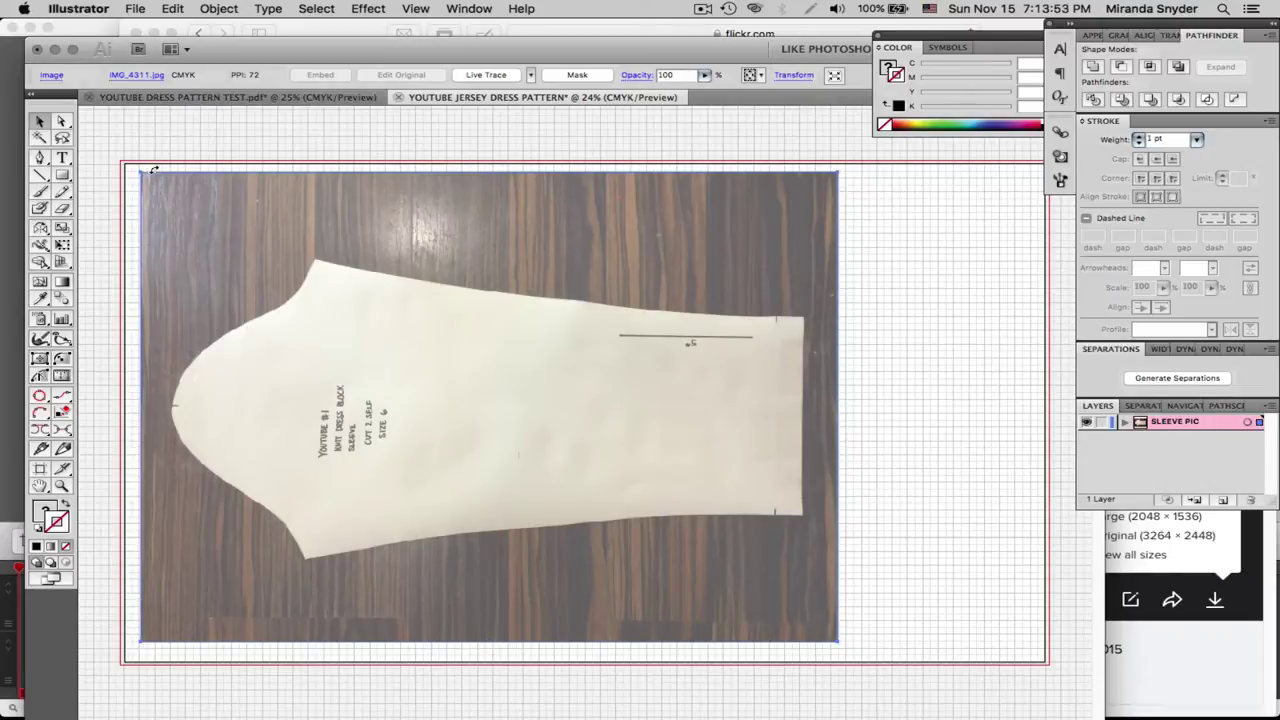
Rotate the photo 90° upright and scale it down, then lock the layer and add Layer 2
drag(245, 125, 643, 158)
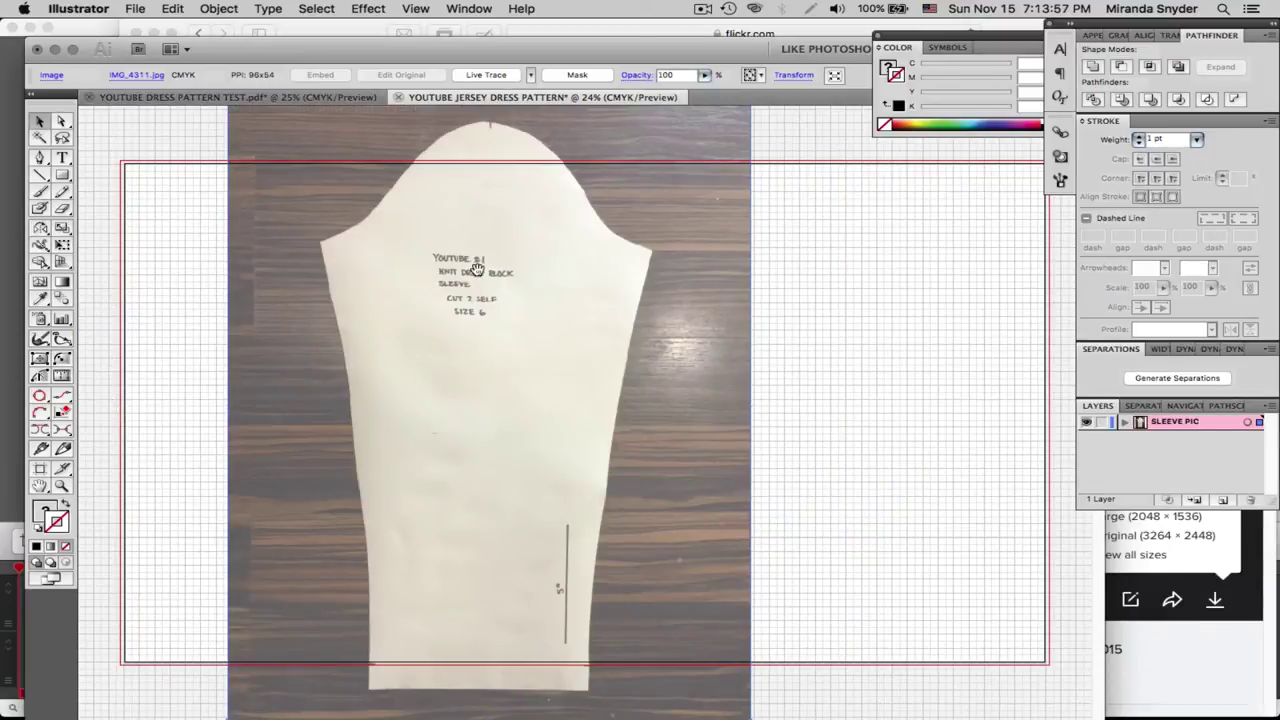
scroll(478, 270, up, 3)
scroll(478, 270, left, 1)
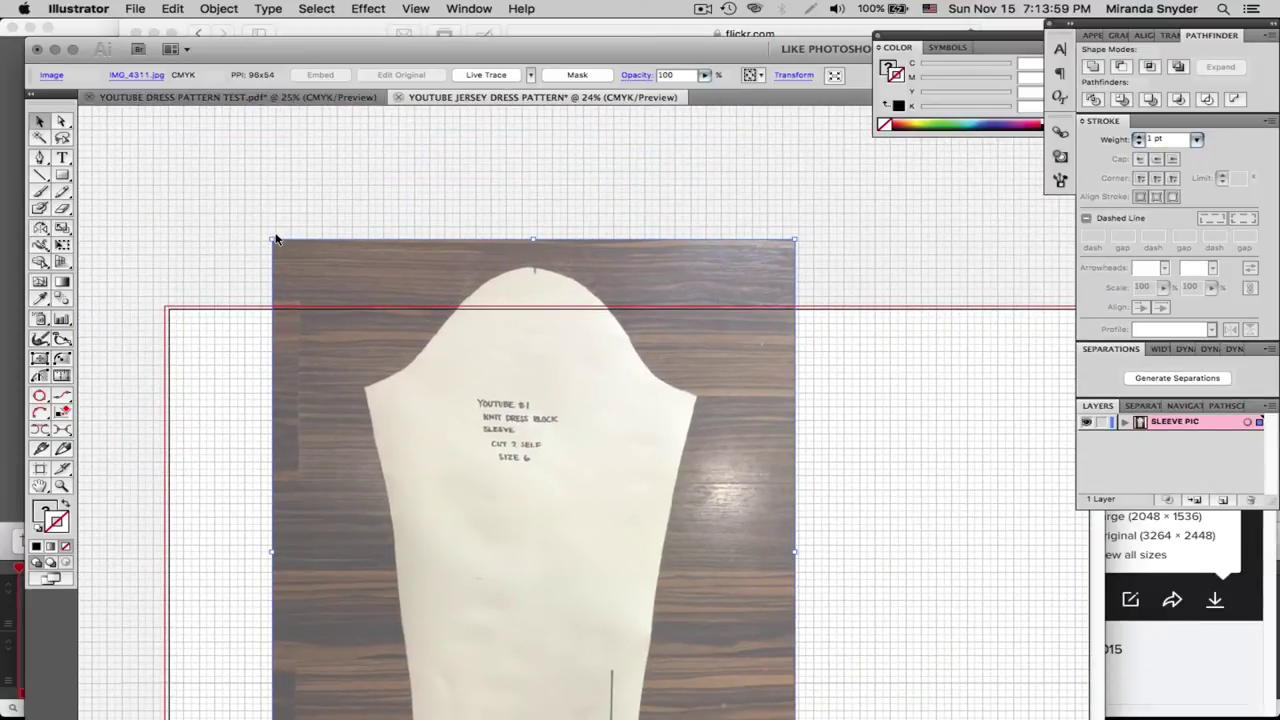
drag(268, 240, 458, 463)
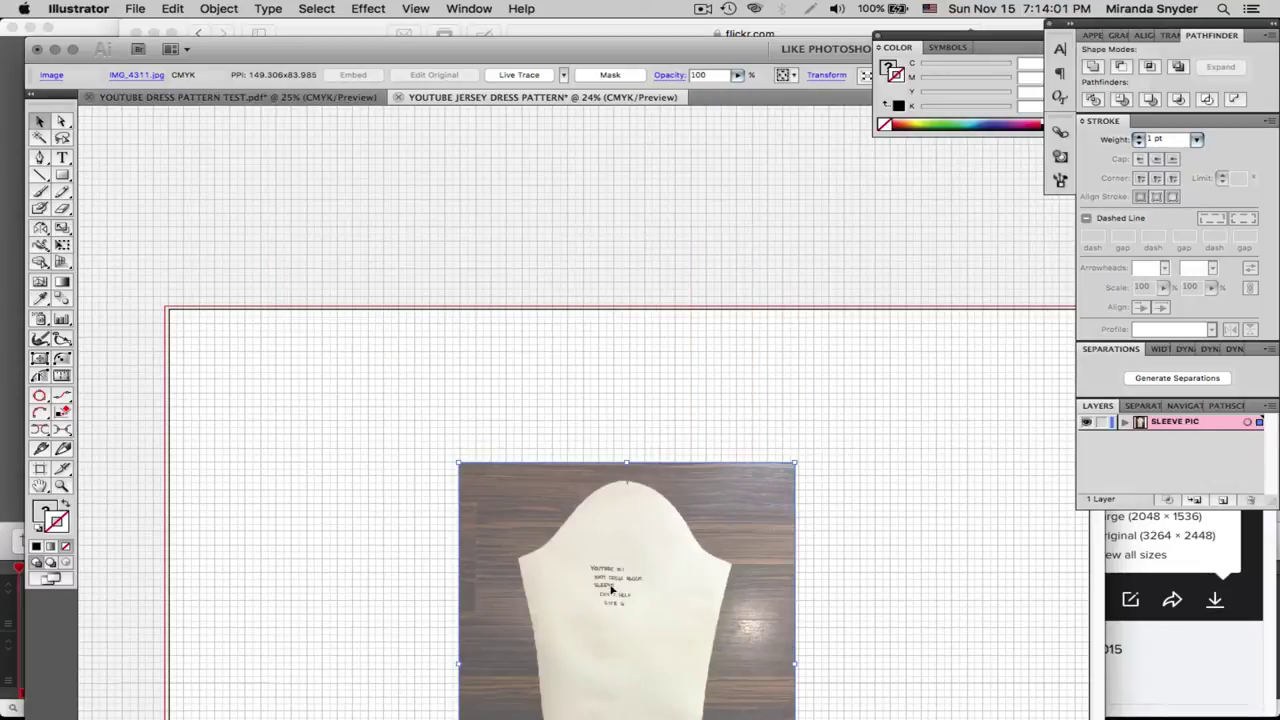
drag(613, 591, 362, 448)
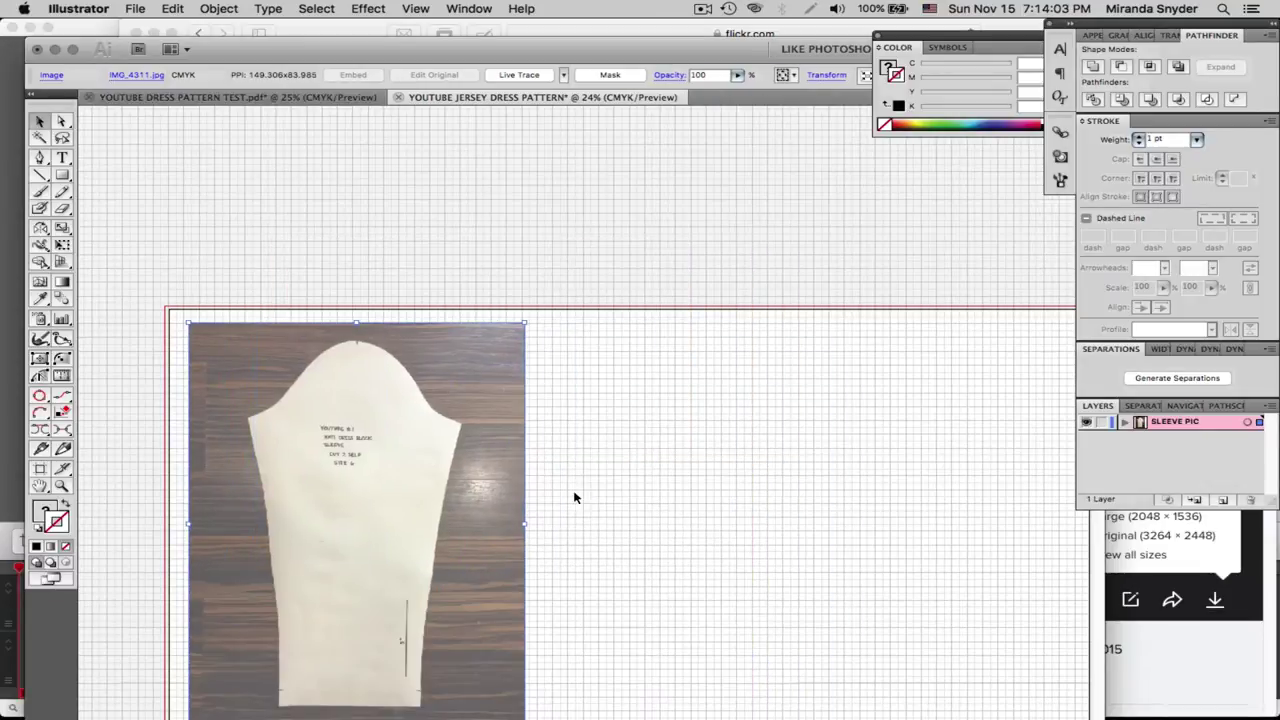
drag(582, 511, 727, 368)
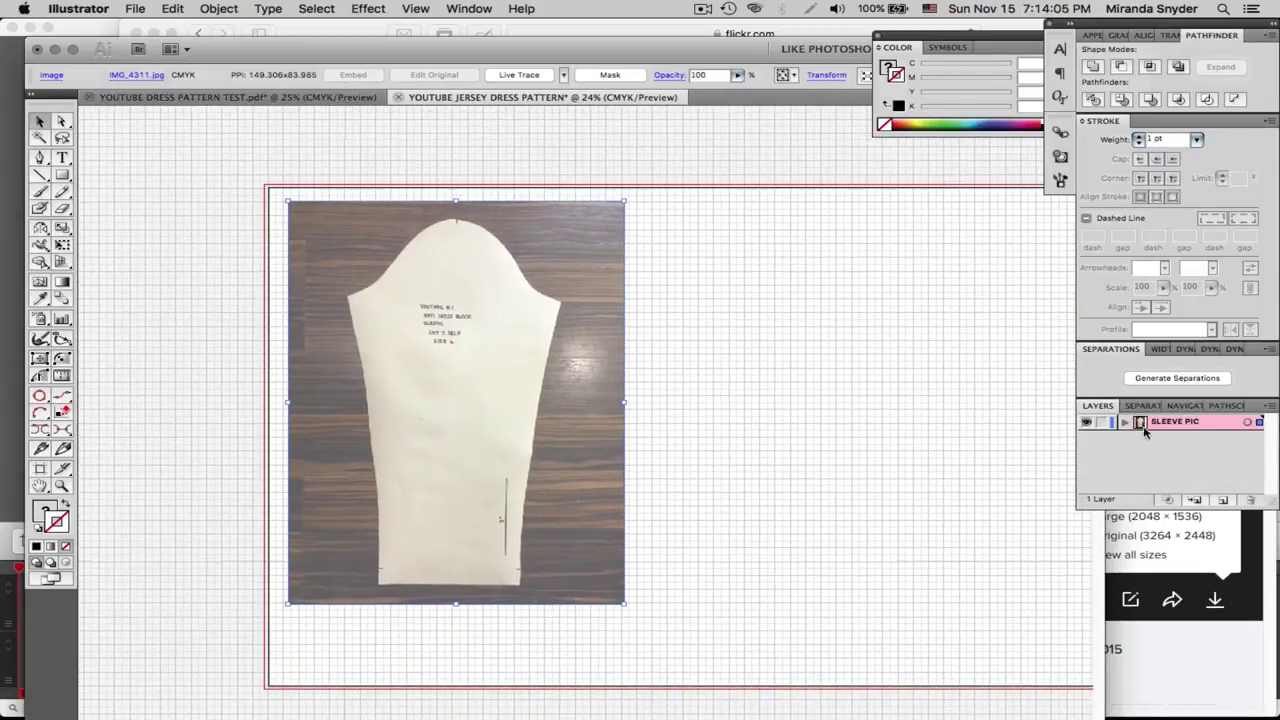
click(1101, 422)
click(1221, 500)
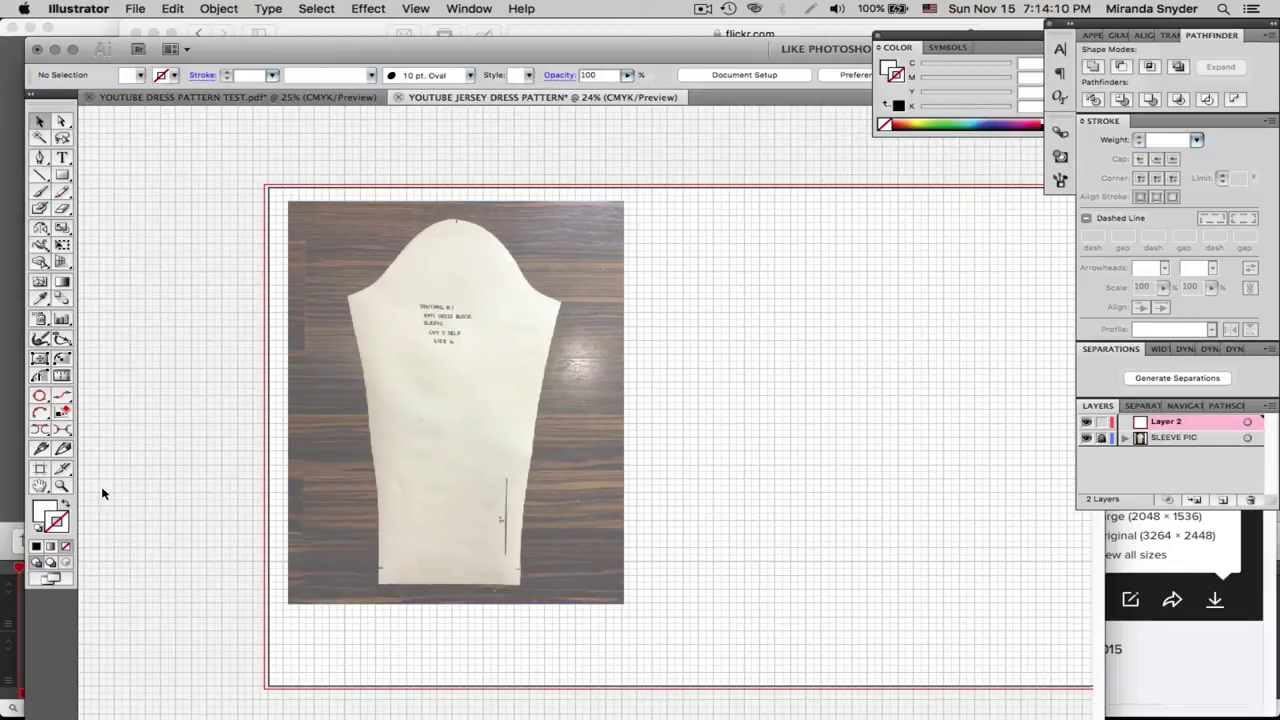
Set the fill to None and make the black stroke active
double_click(51, 535)
click(816, 195)
double_click(61, 532)
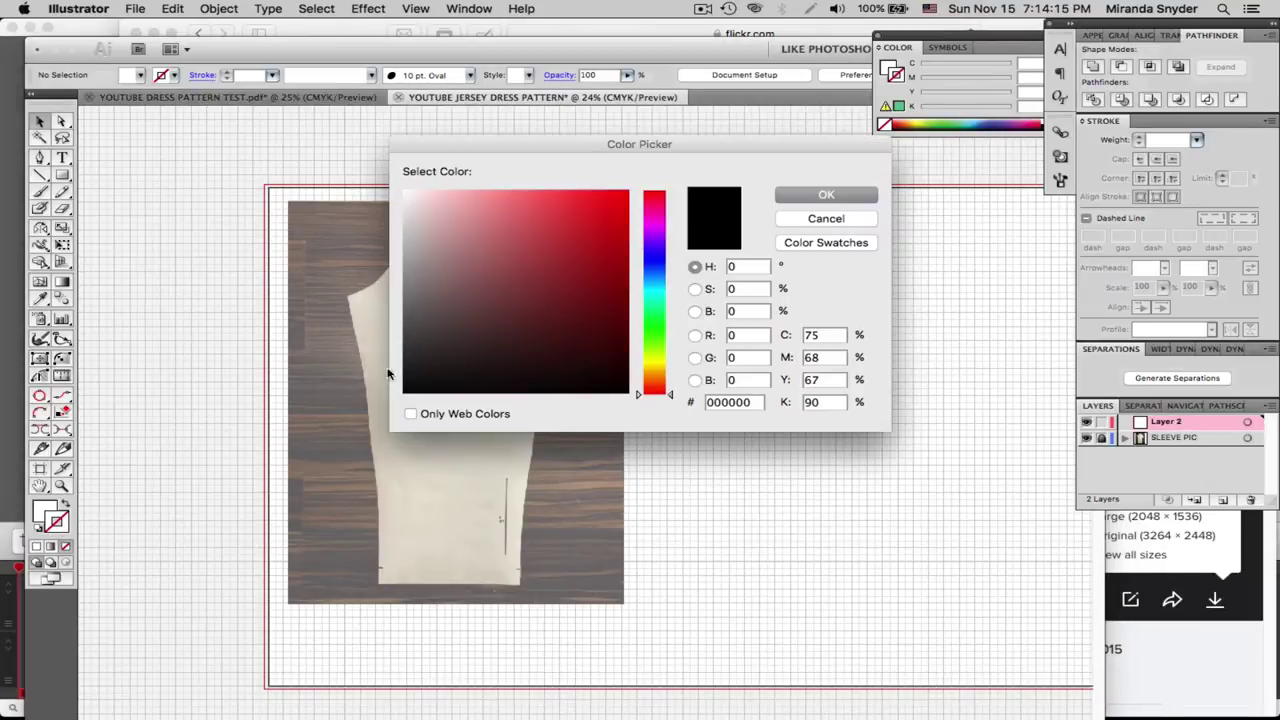
click(816, 195)
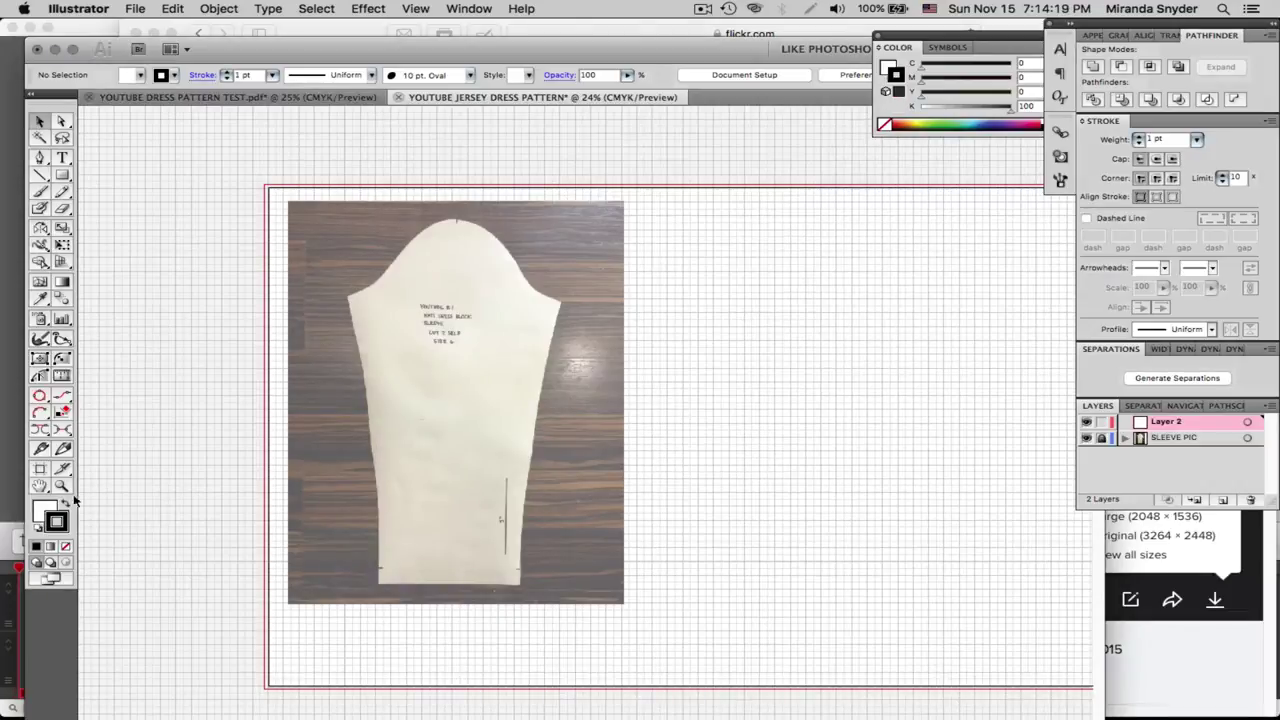
click(43, 510)
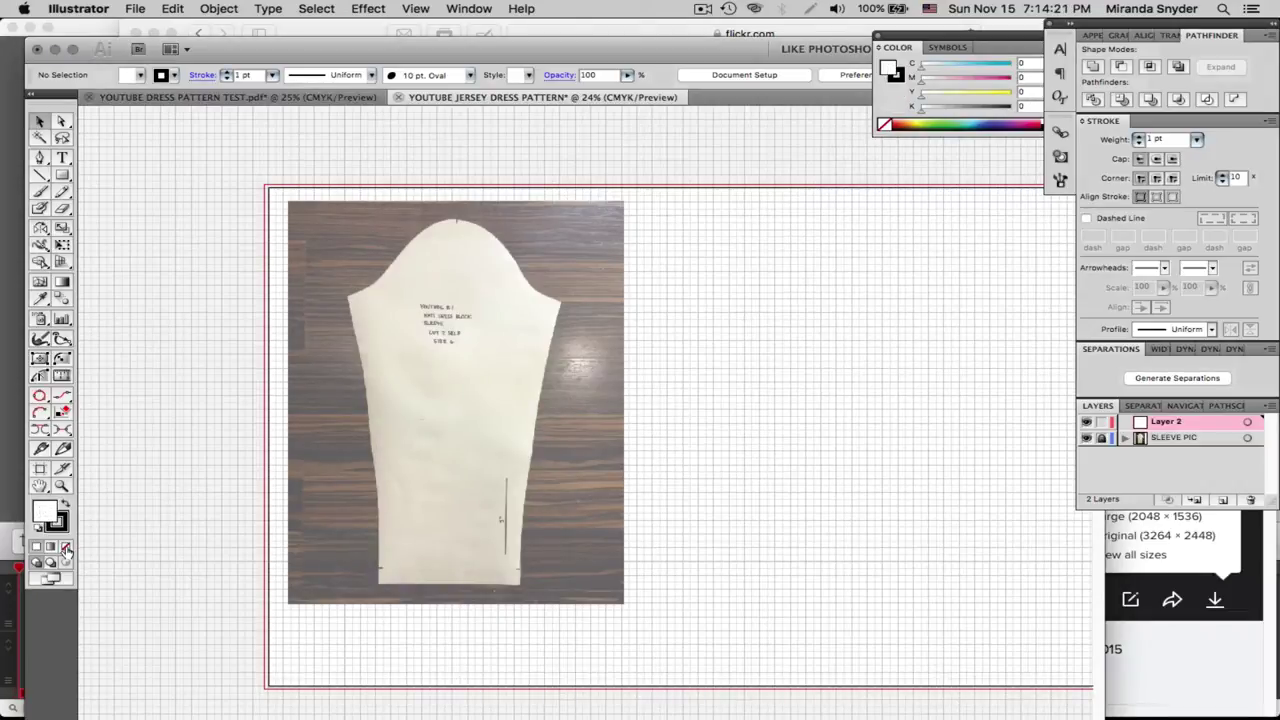
click(66, 548)
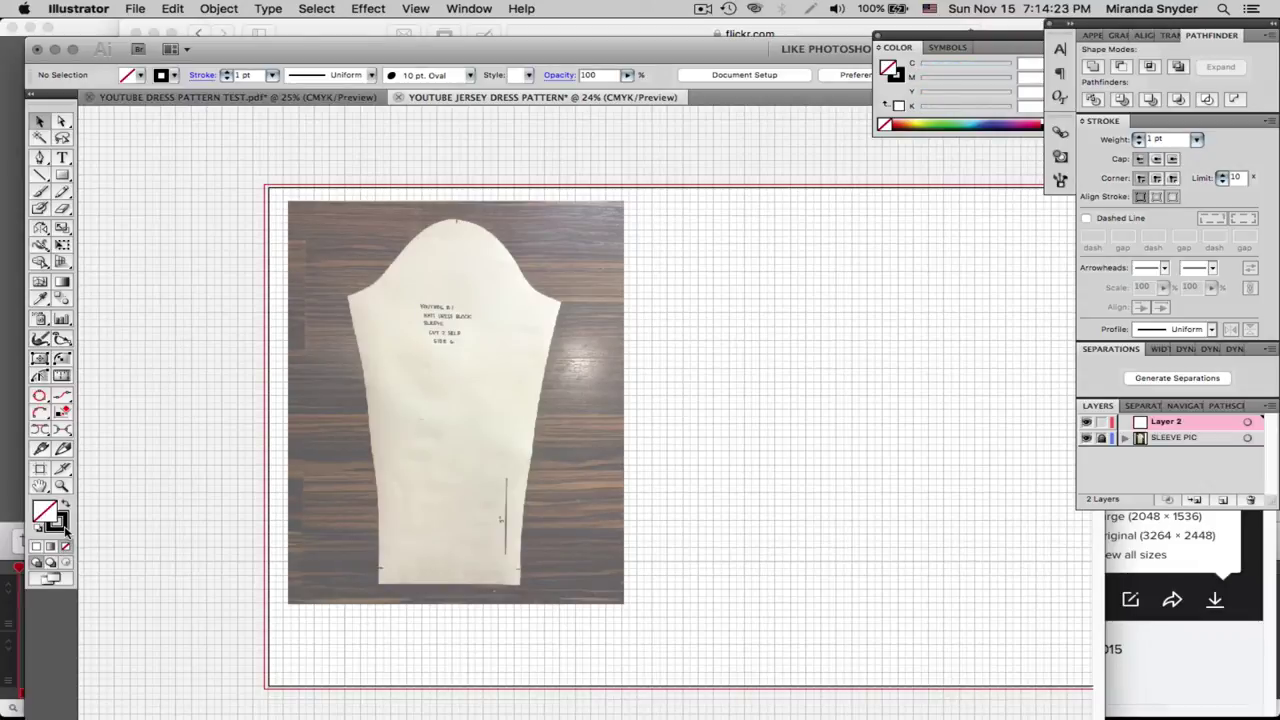
click(63, 528)
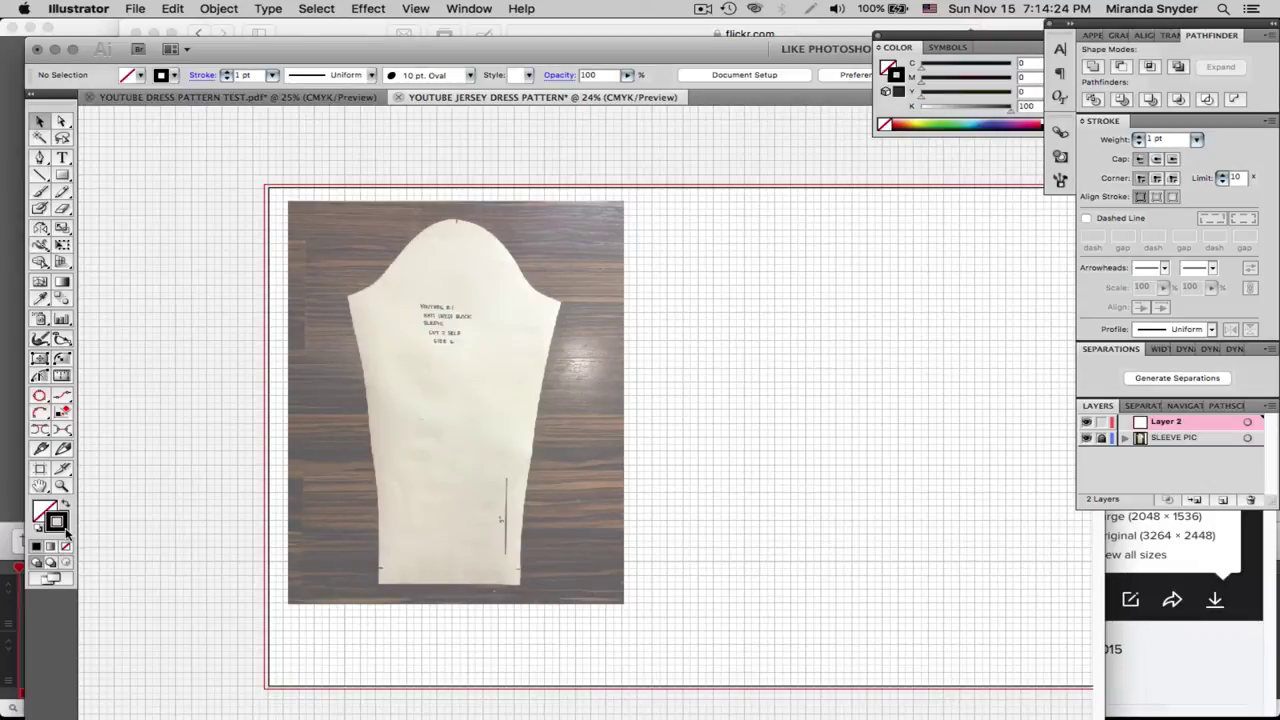
Choose the Pen tool with a 2 pt stroke weight and zoom in on the sleeve's lower part
click(40, 158)
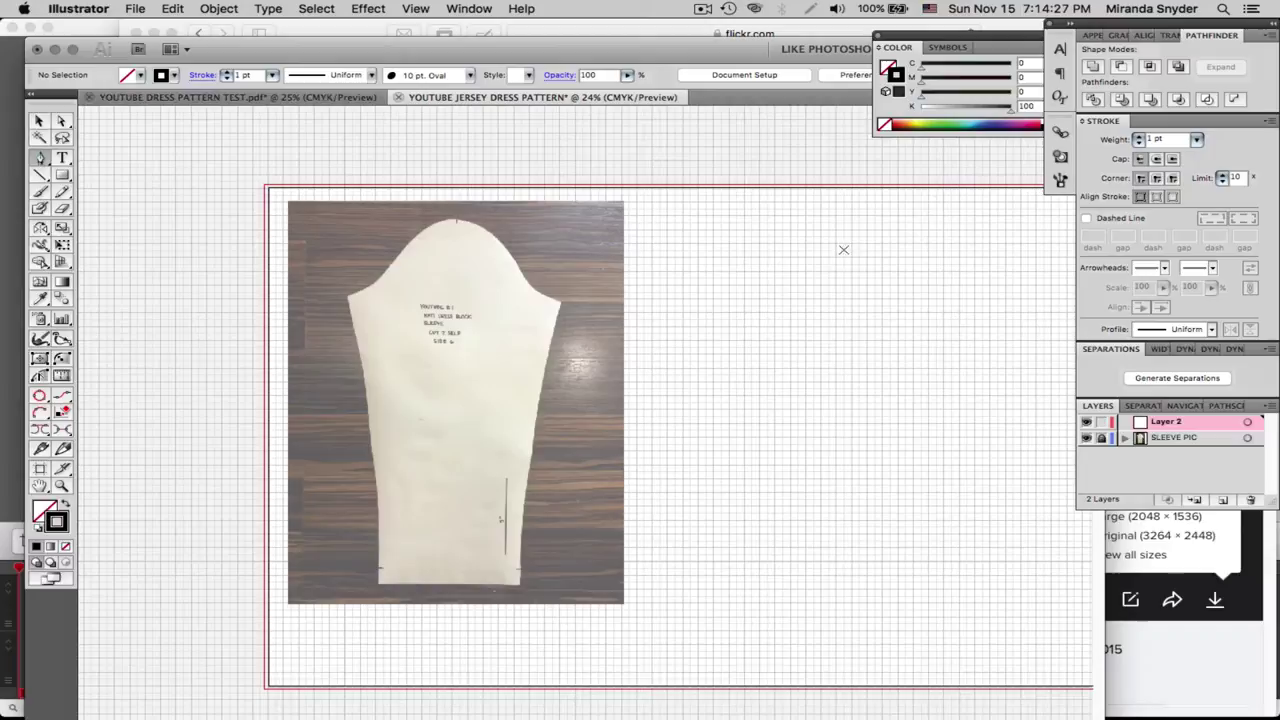
click(1197, 139)
click(1175, 153)
drag(463, 492, 471, 360)
click(62, 486)
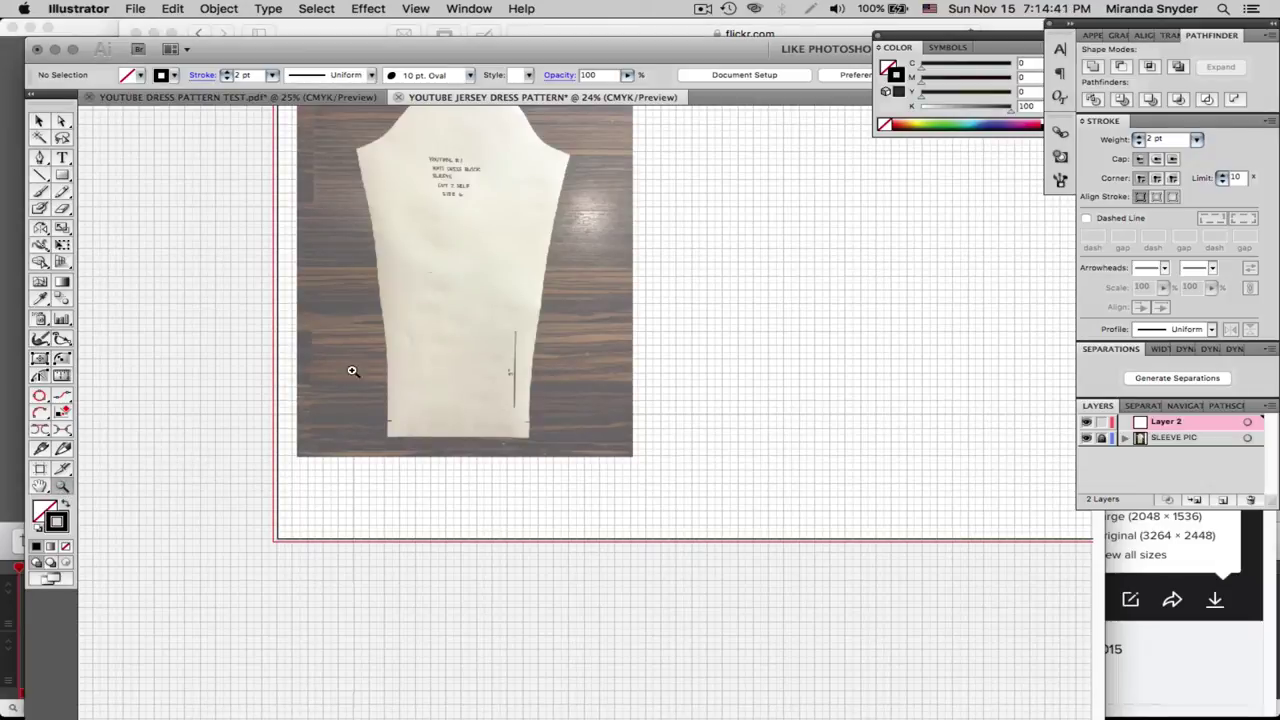
drag(352, 368, 576, 470)
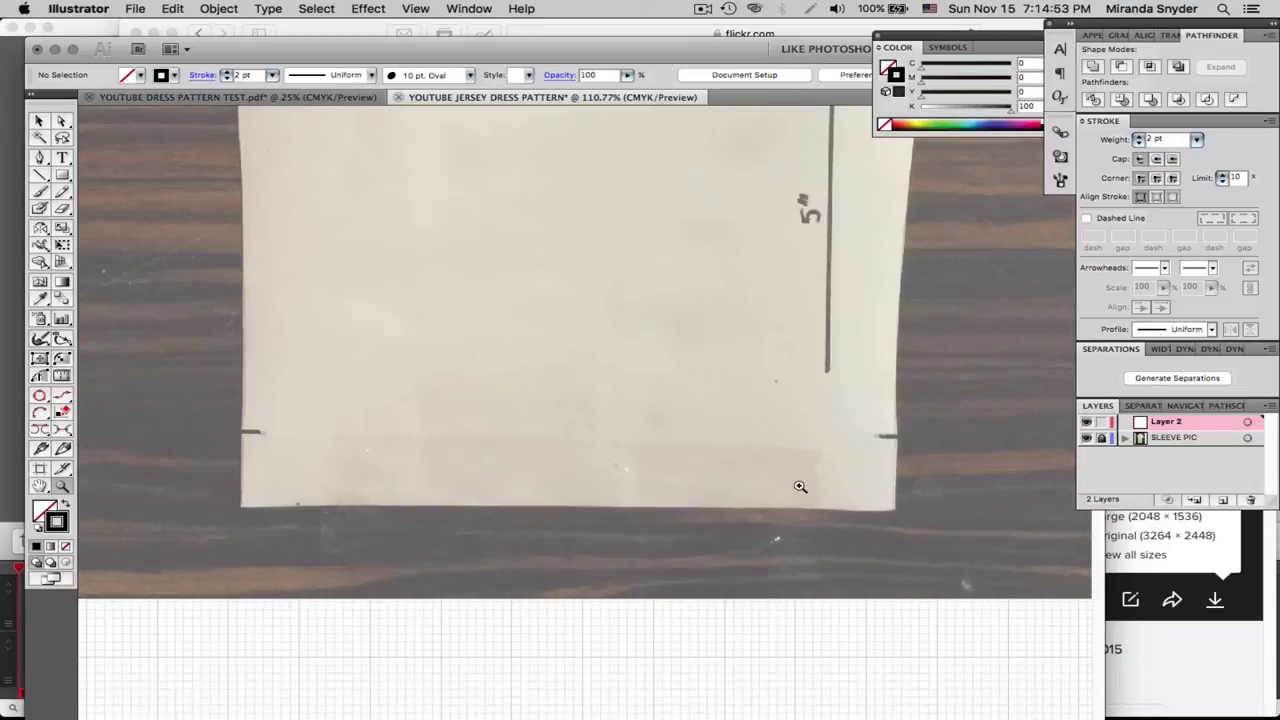
Trace the sleeve's bottom edge from the lower-left to lower-right corner and up to the notch
click(40, 158)
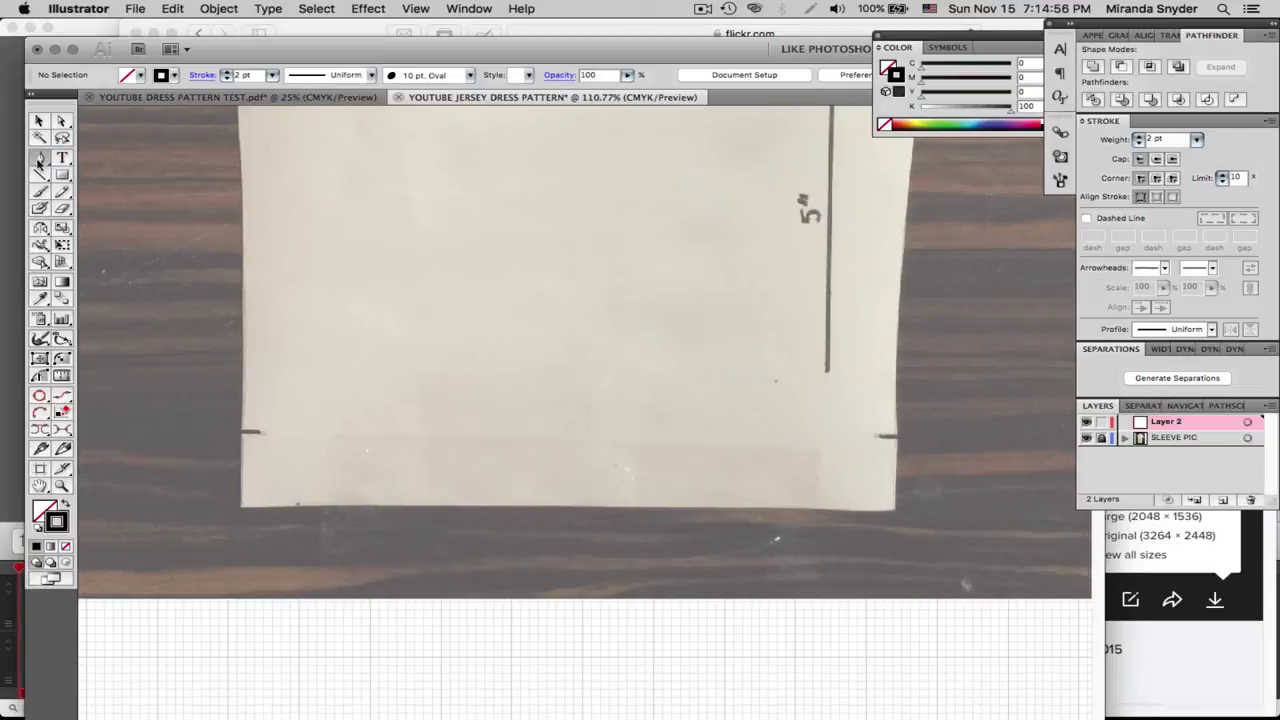
click(241, 507)
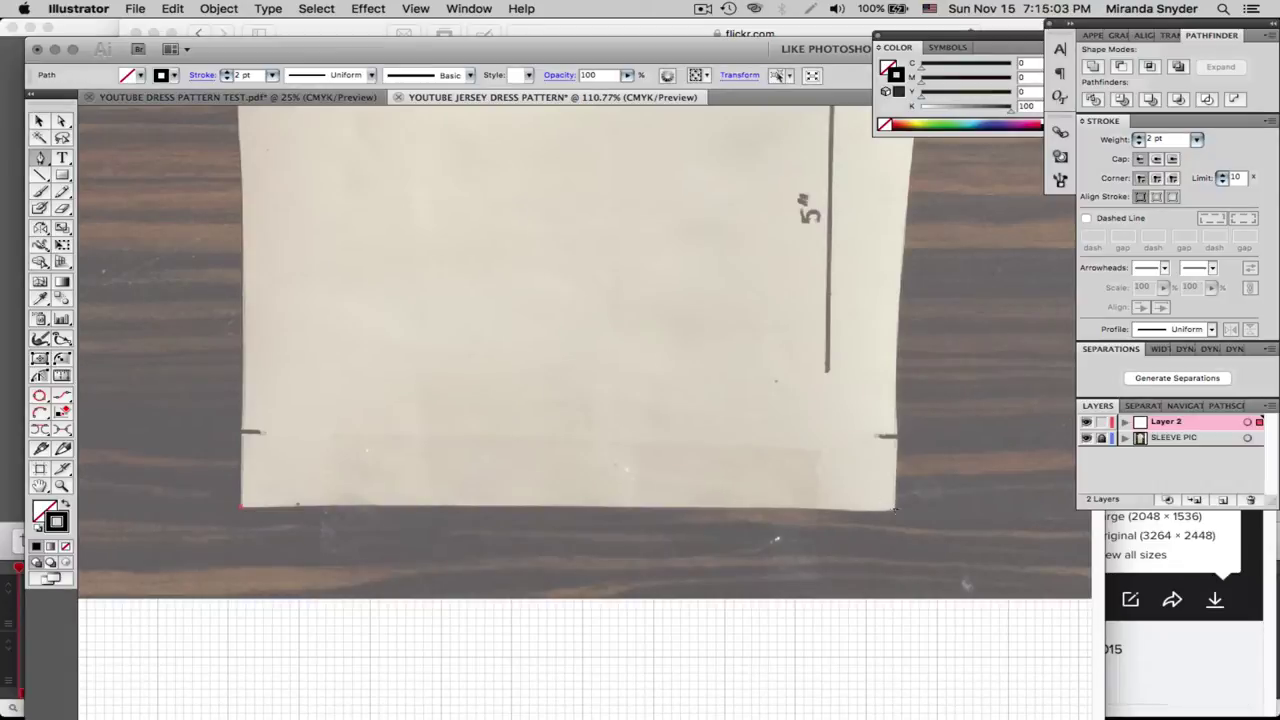
click(895, 508)
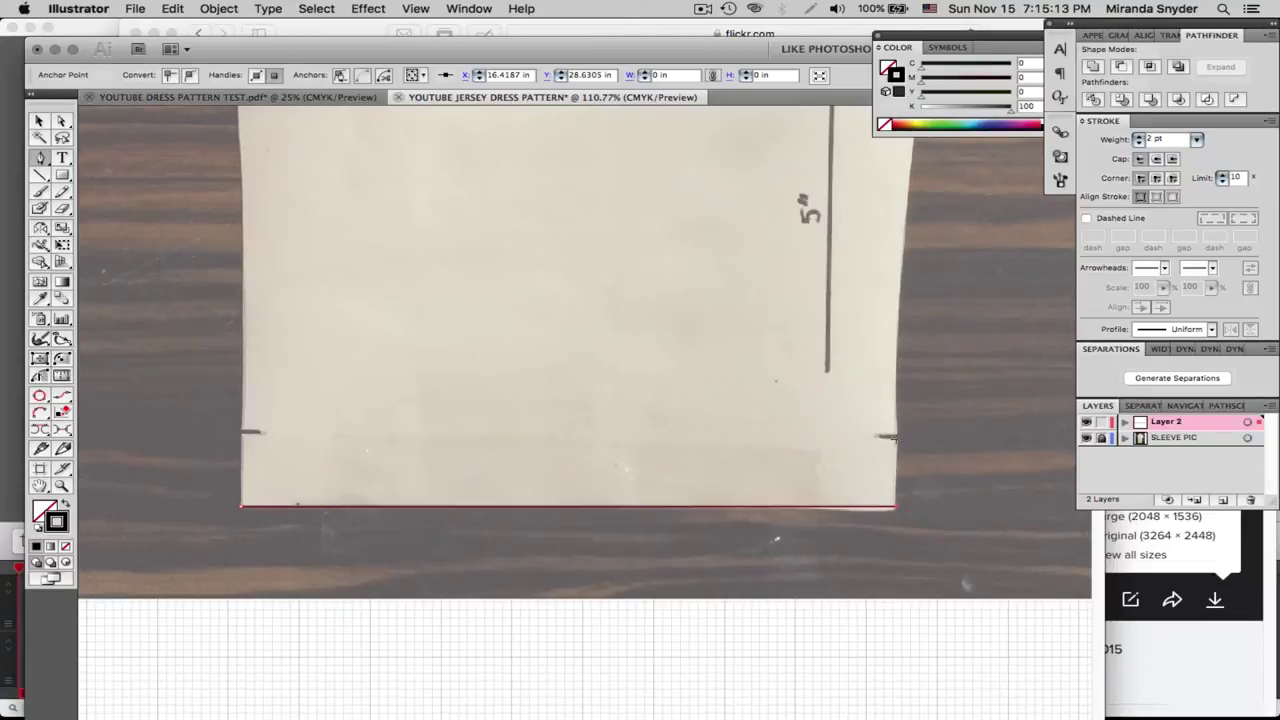
click(894, 437)
key(super+z)
click(894, 437)
Trace around the right-edge hem notch at close zoom, then zoom out to 50%
key(z)
drag(854, 409, 910, 456)
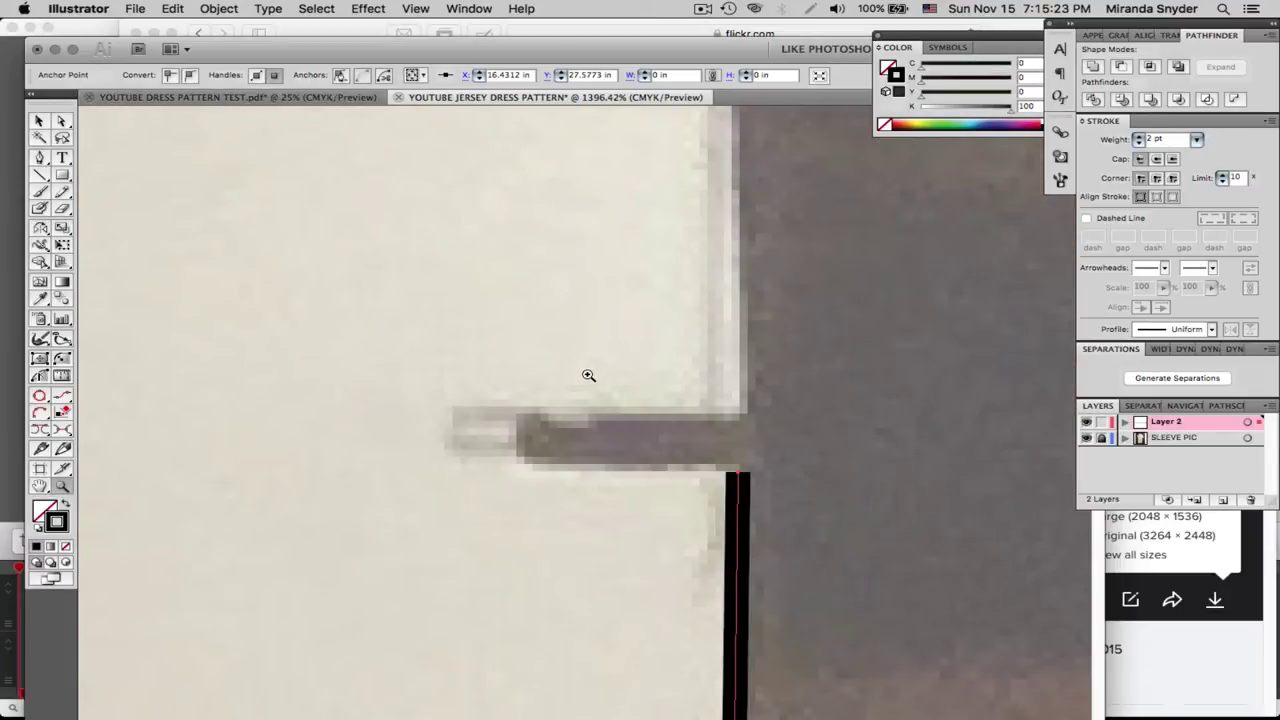
key(p)
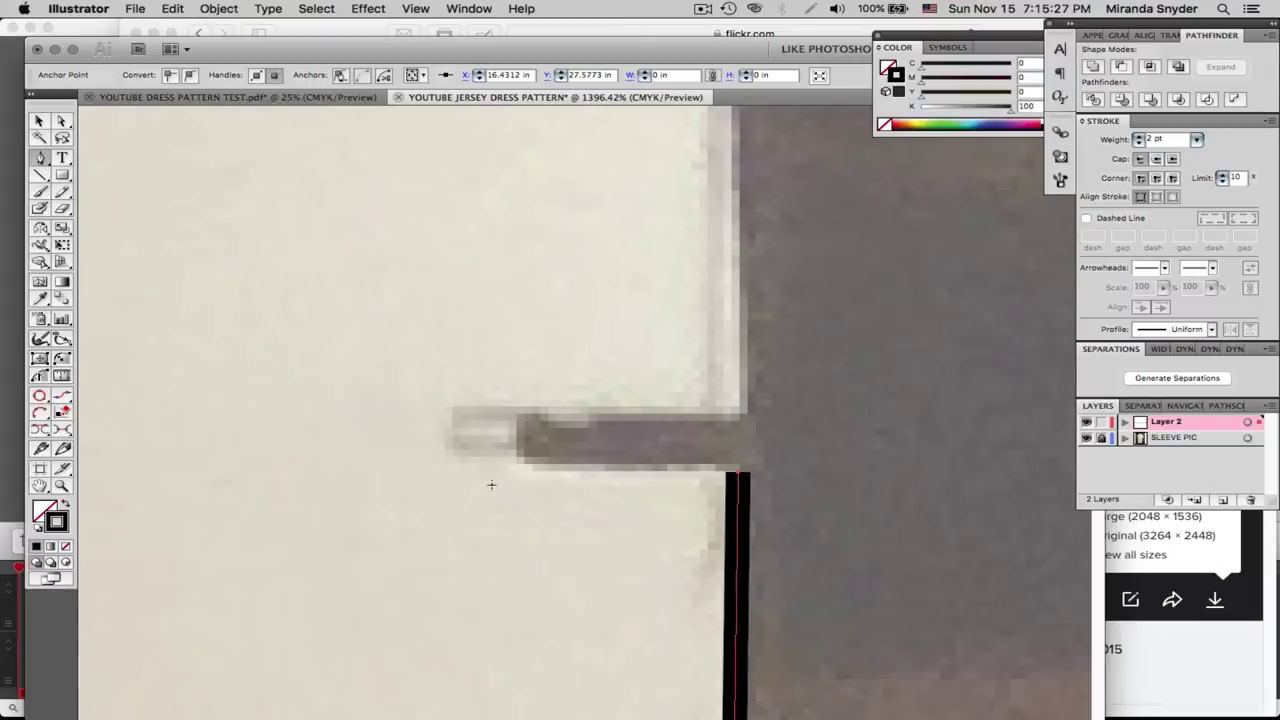
shift+click(449, 464)
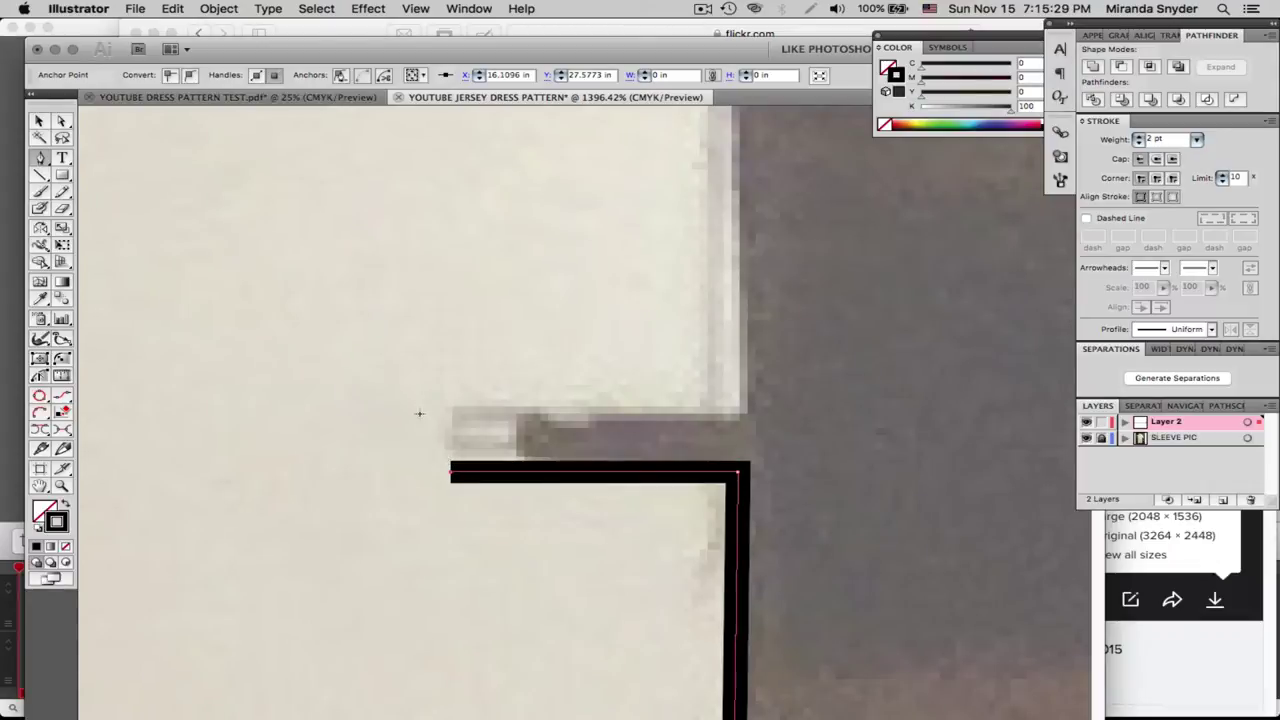
shift+click(451, 407)
key(super+z)
click(451, 412)
shift+click(742, 412)
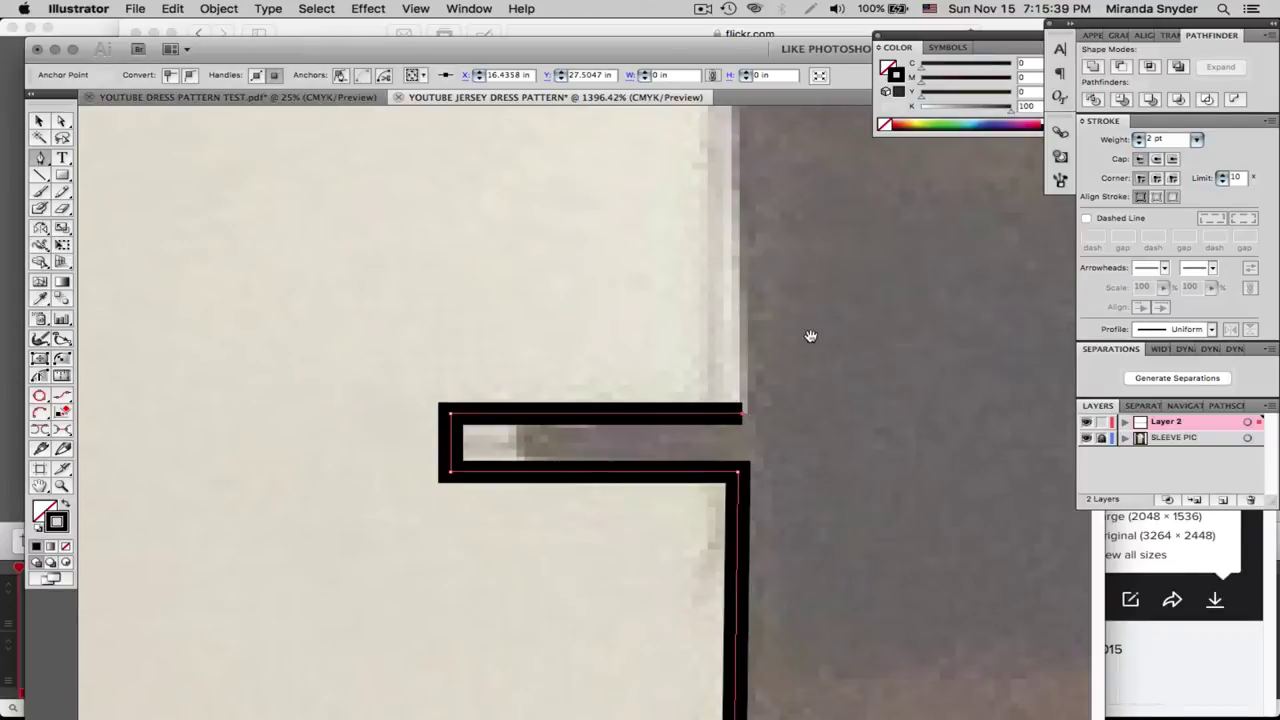
scroll(809, 337, up, 3)
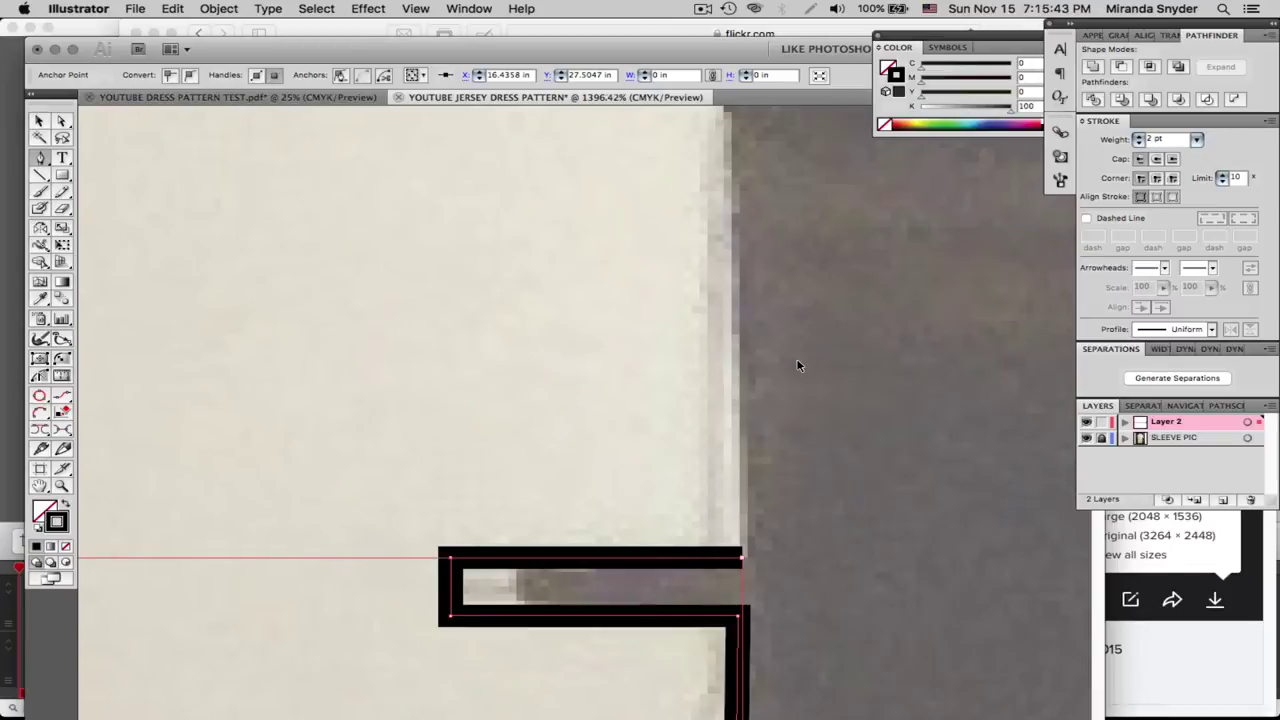
key(super+1)
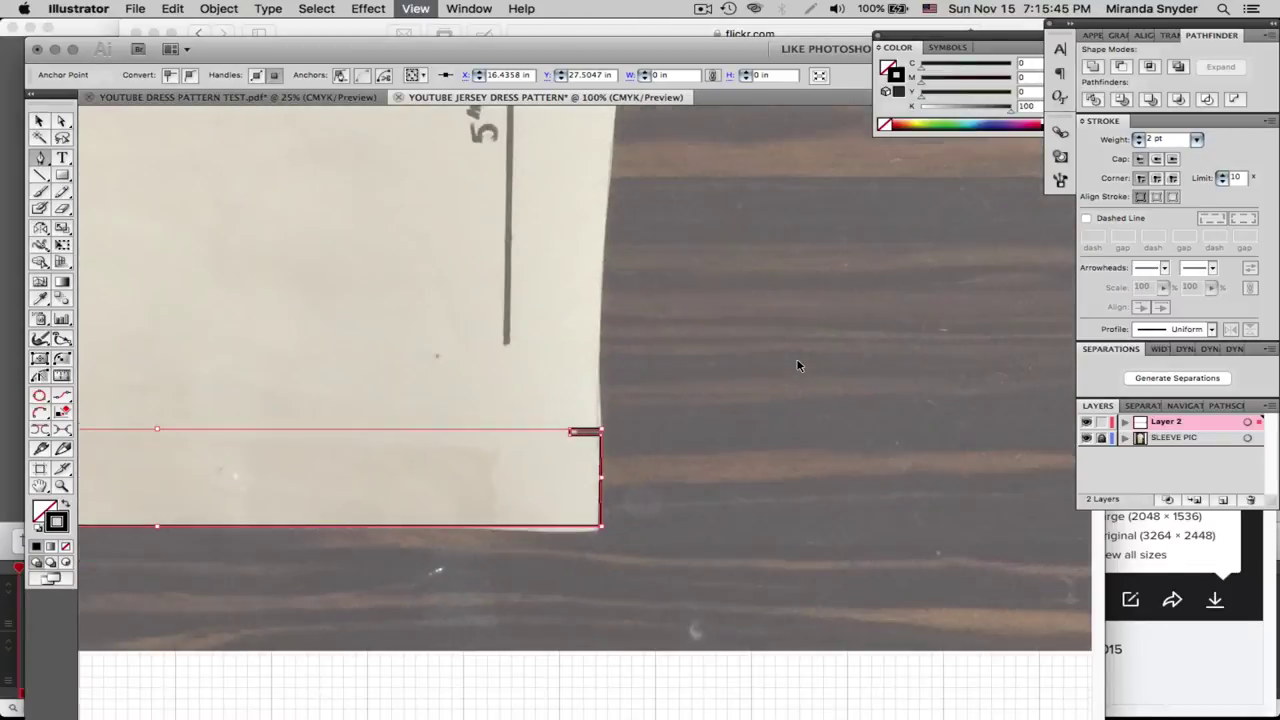
key(super+minus)
key(super+minus)
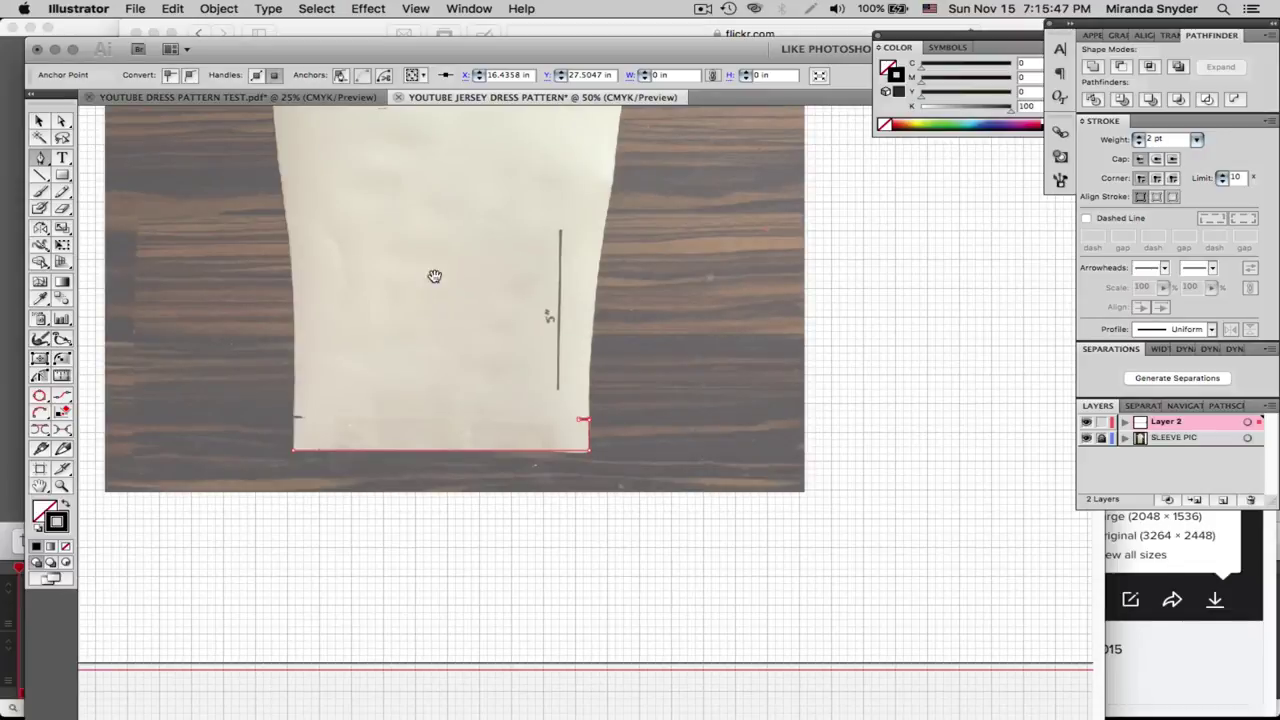
Trace curved anchors up the sleeve's right edge, redoing misplaced points
scroll(434, 276, up, 5)
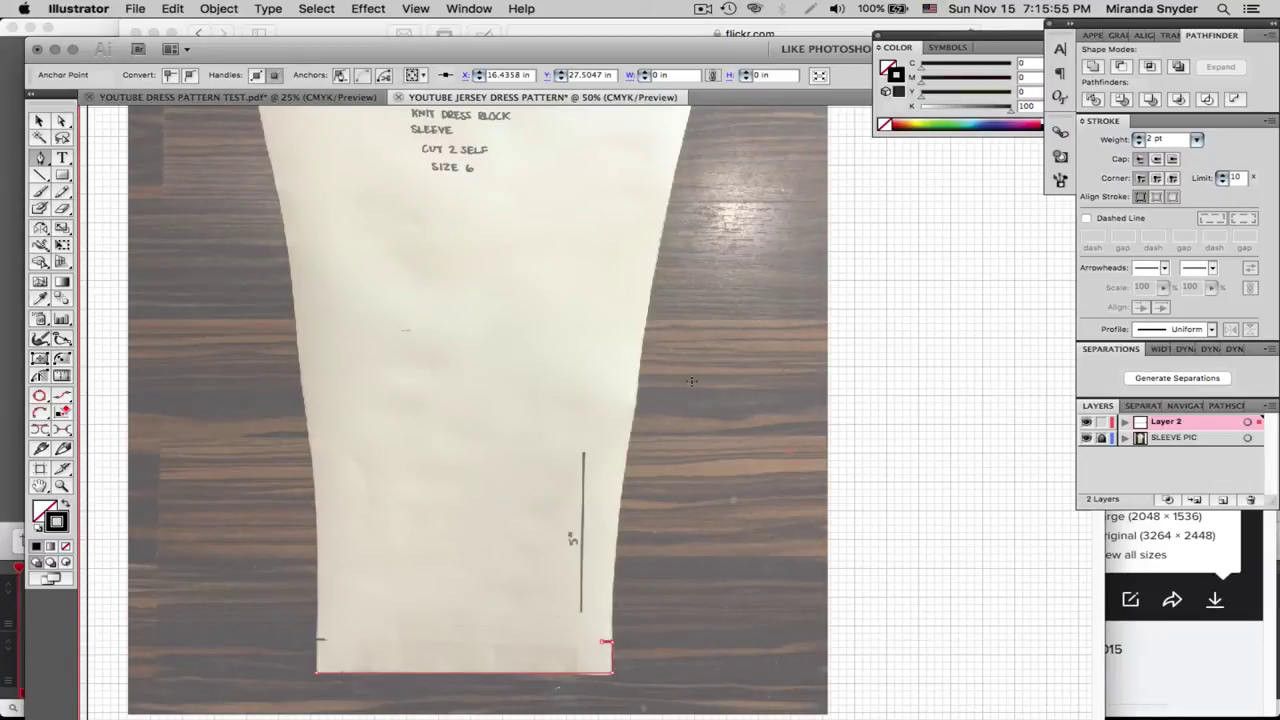
scroll(657, 363, up, 4)
scroll(657, 363, right, 4)
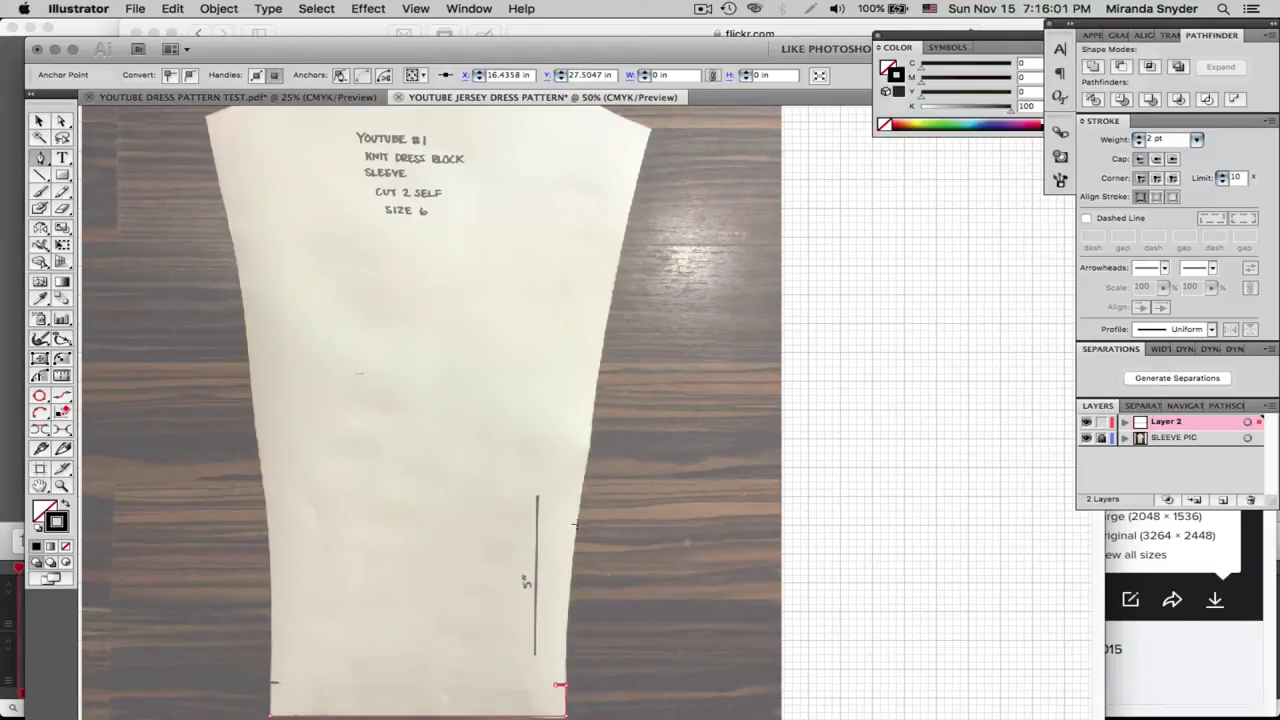
drag(579, 522, 585, 474)
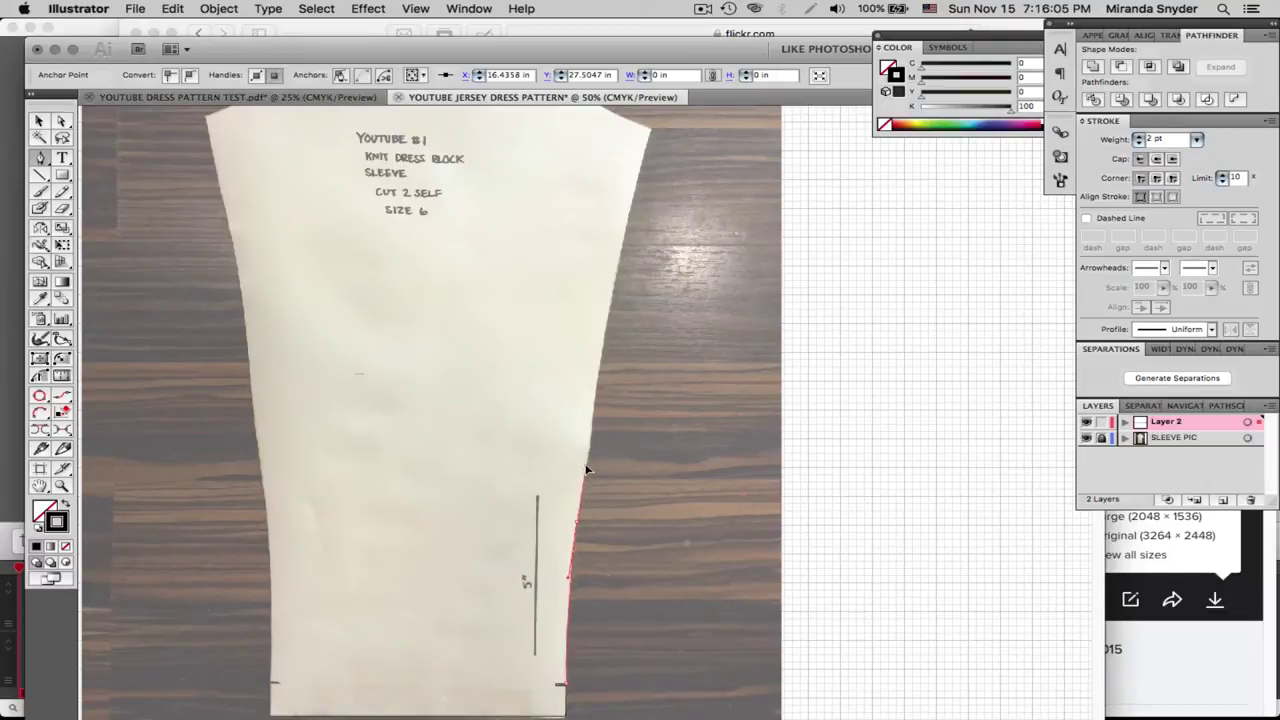
click(585, 465)
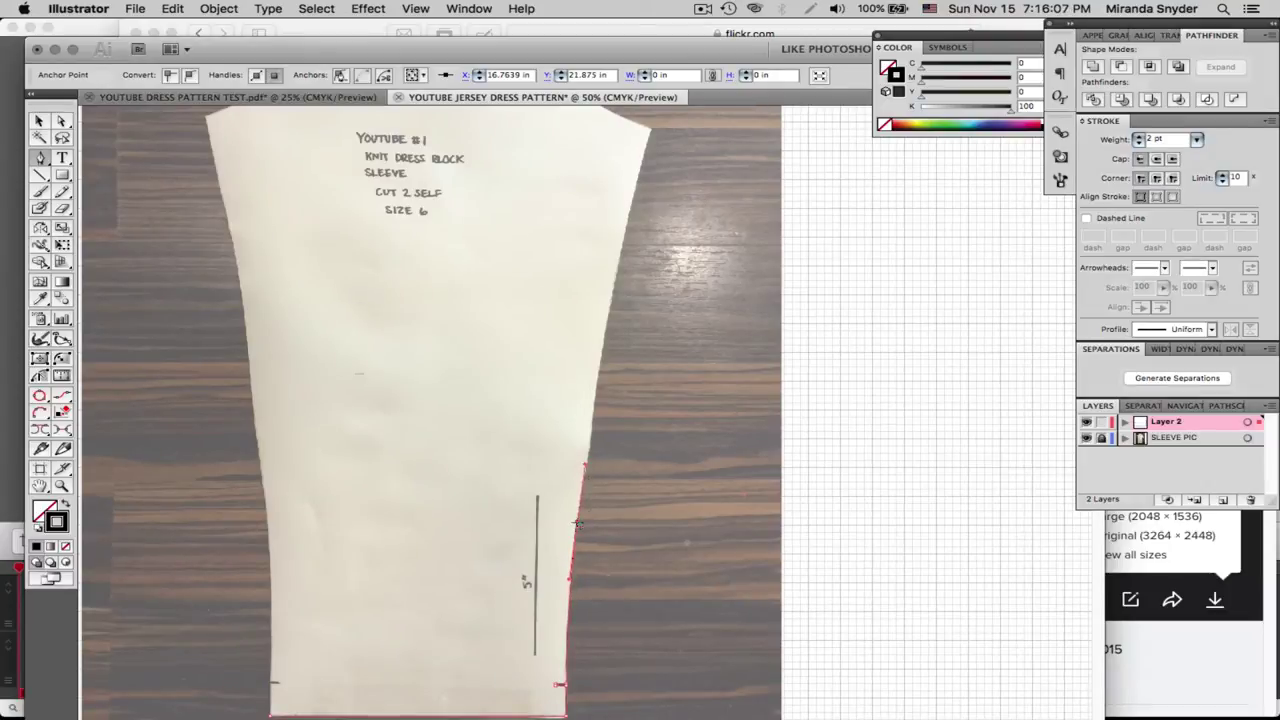
key(ctrl+z)
scroll(622, 364, up, 3)
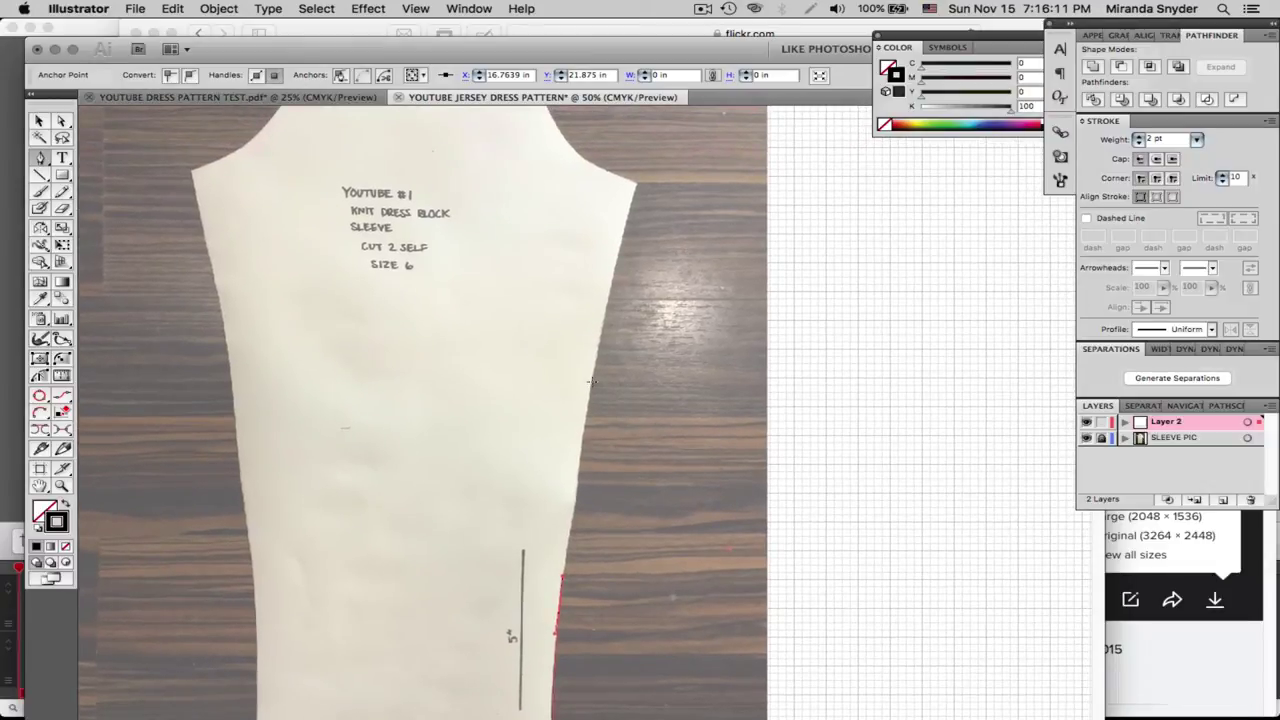
drag(592, 376, 595, 347)
key(ctrl+z)
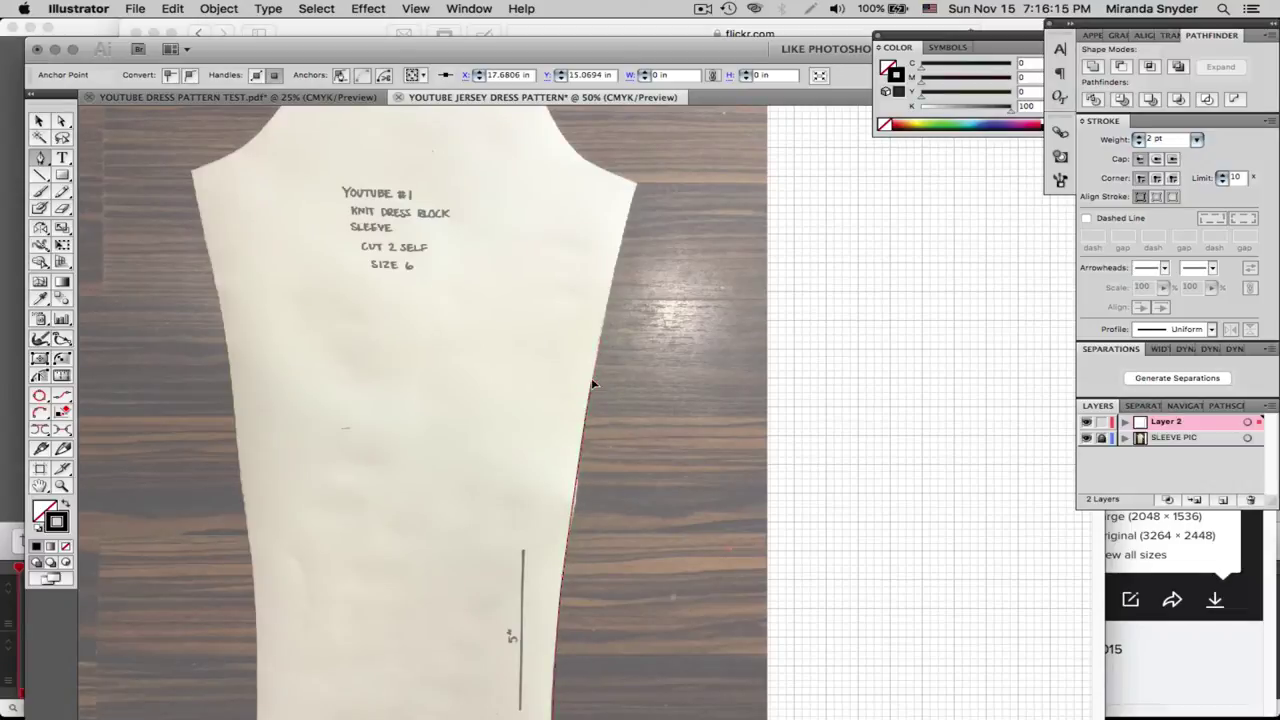
click(592, 383)
scroll(635, 316, up, 3)
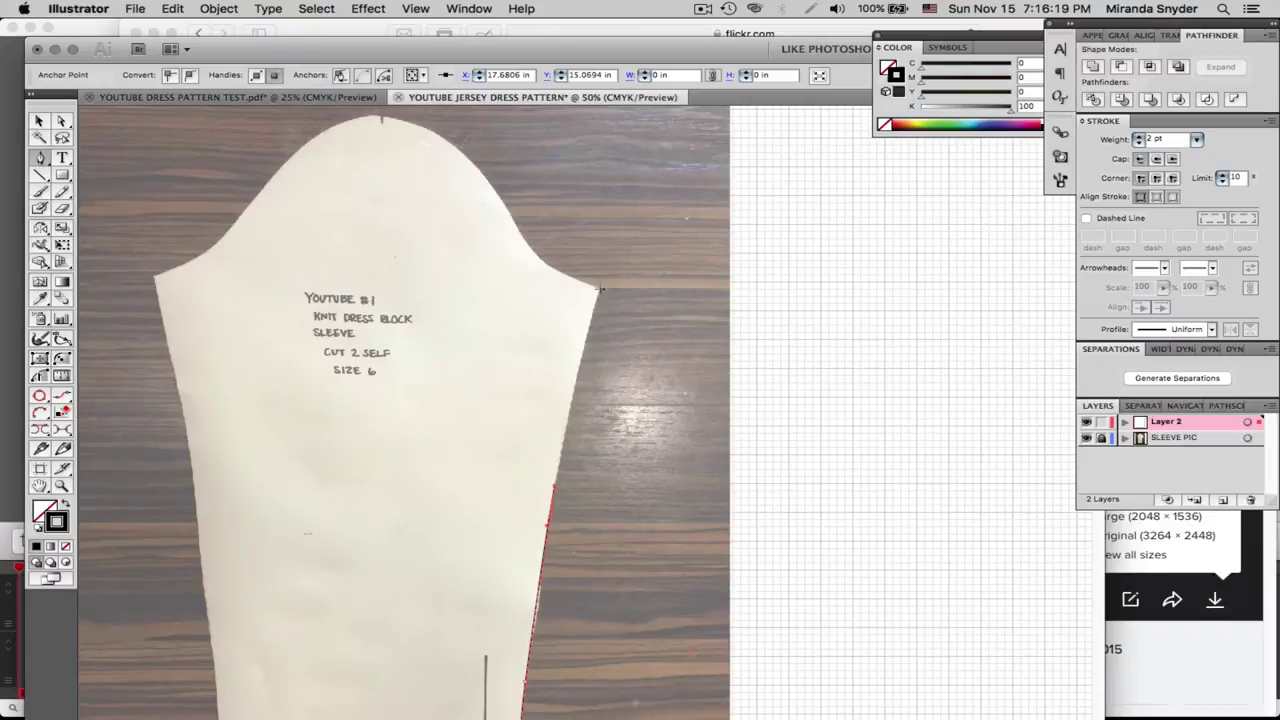
Curve the path over the sleeve cap to its top, breaking handles on the anchors
drag(598, 289, 612, 251)
click(601, 290)
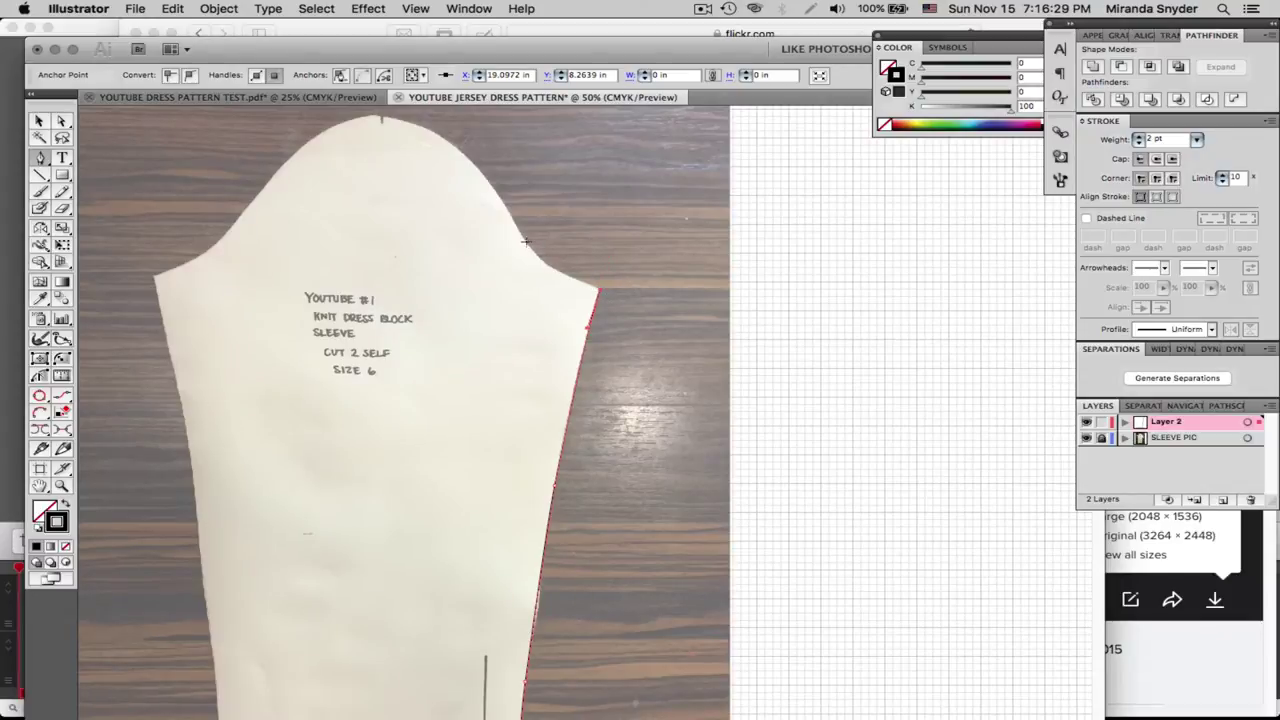
drag(524, 242, 502, 209)
click(525, 242)
drag(483, 176, 476, 172)
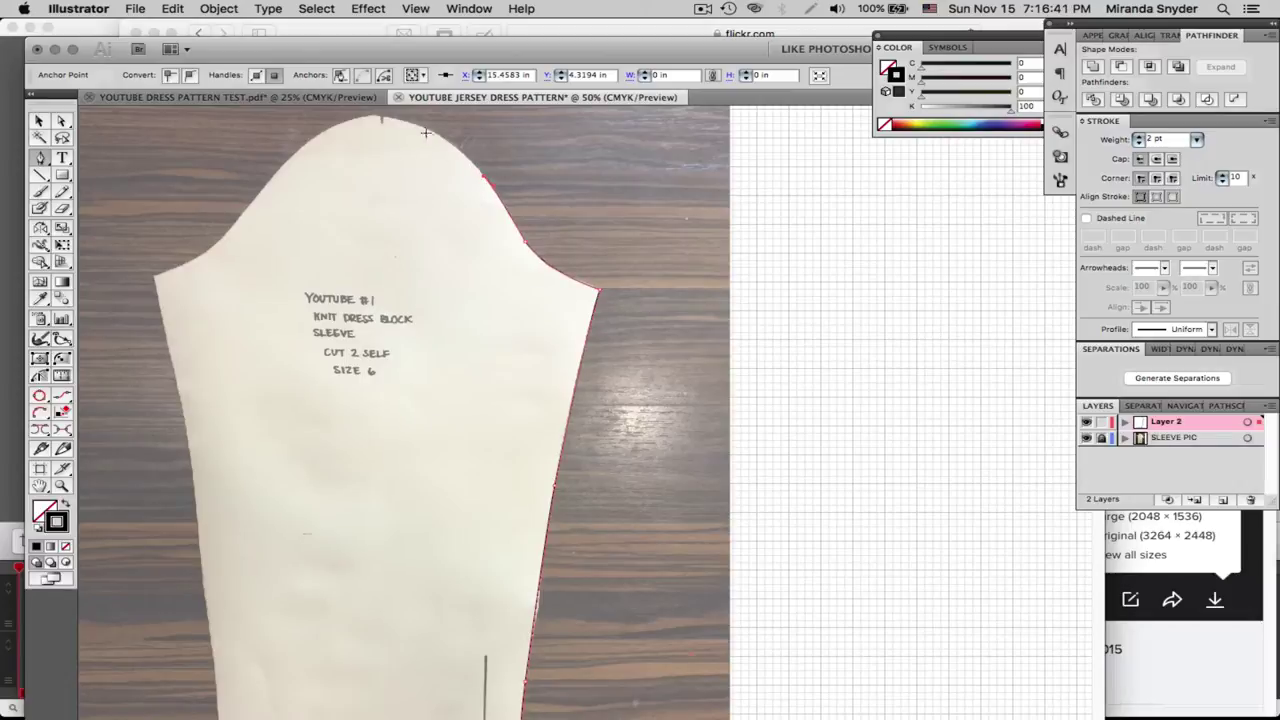
drag(382, 118, 323, 121)
Zoom in on the cap-top notch and nudge the path's end anchor onto its corner
key(z)
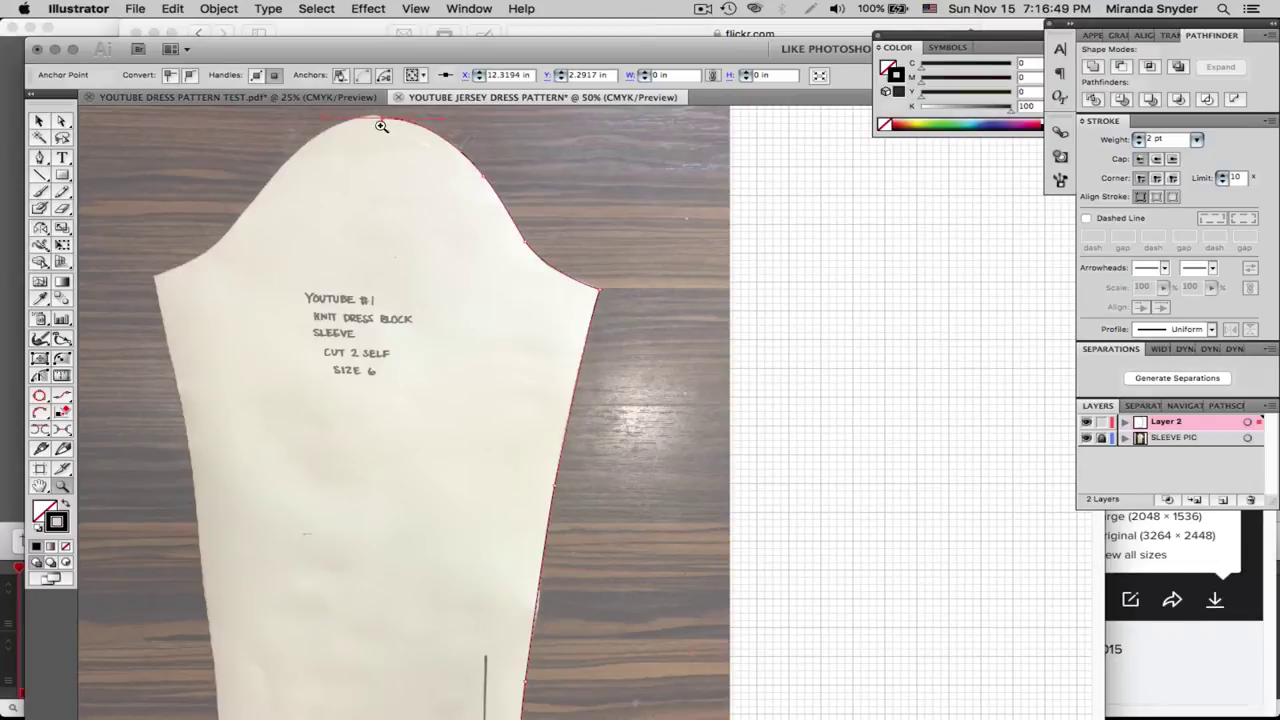
drag(364, 110, 416, 140)
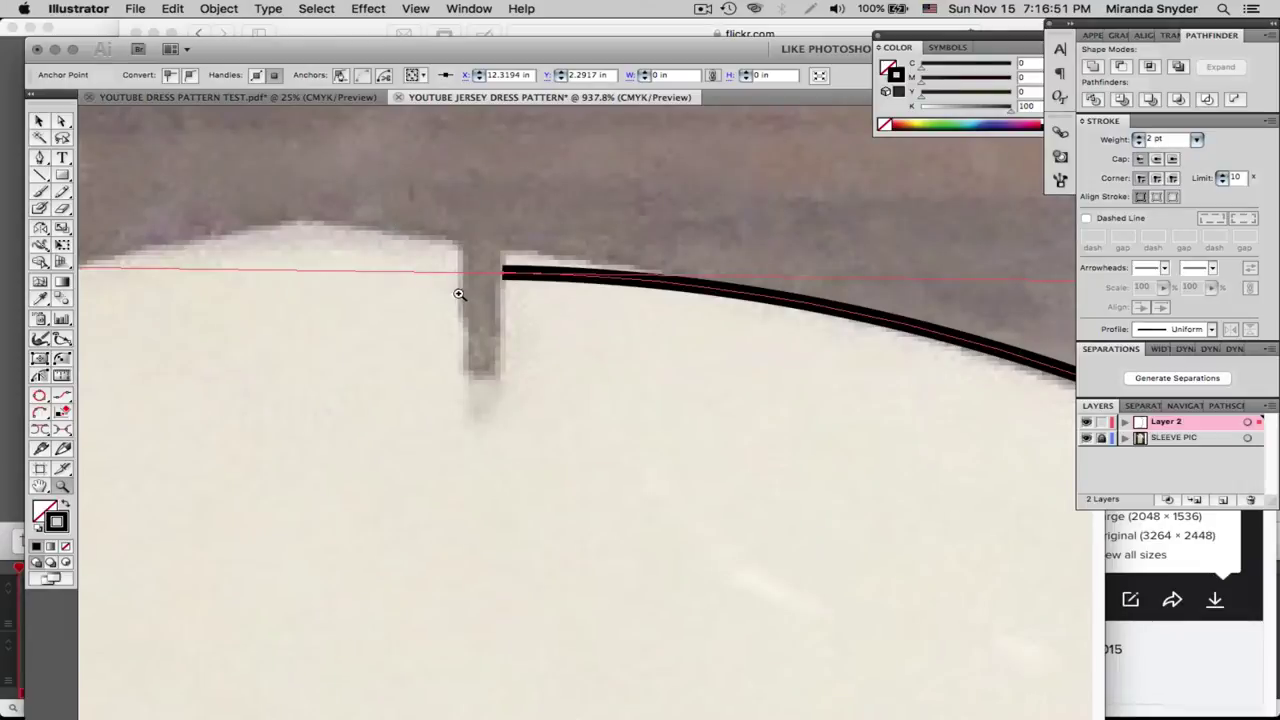
click(60, 122)
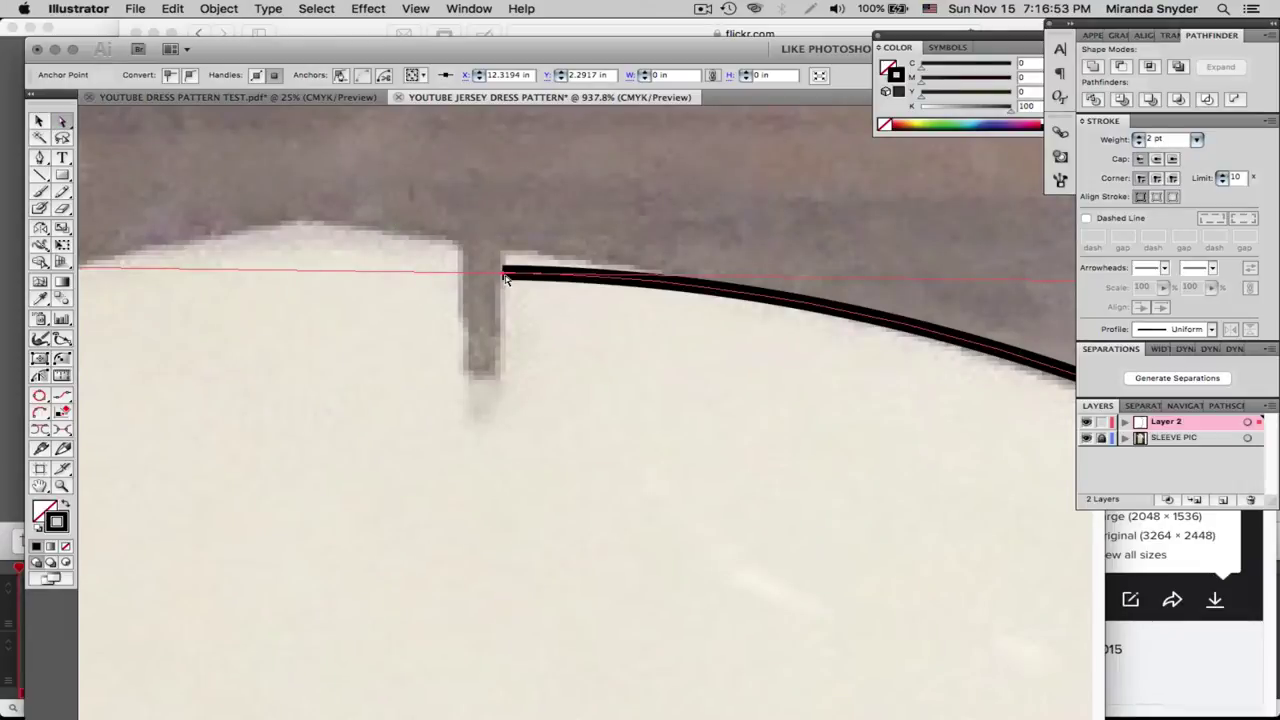
drag(503, 277, 505, 262)
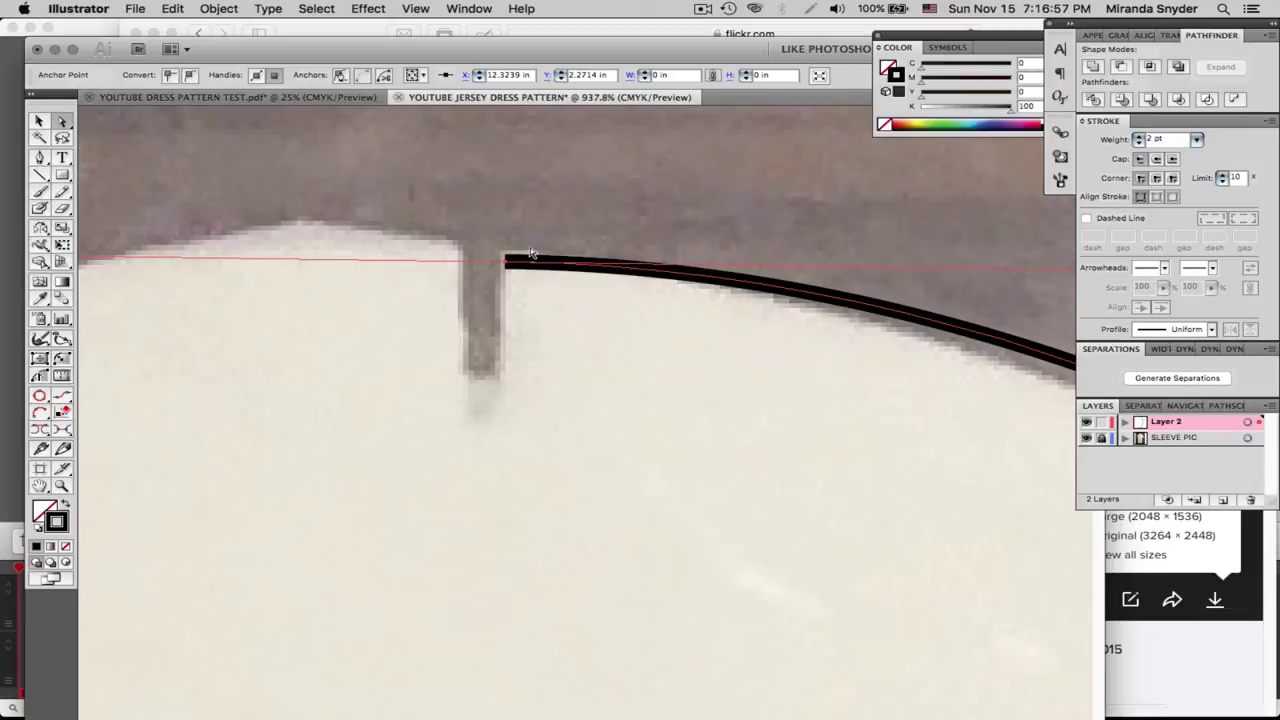
Trace down, across and up the notch's sides, then zoom back out to 100%
click(40, 160)
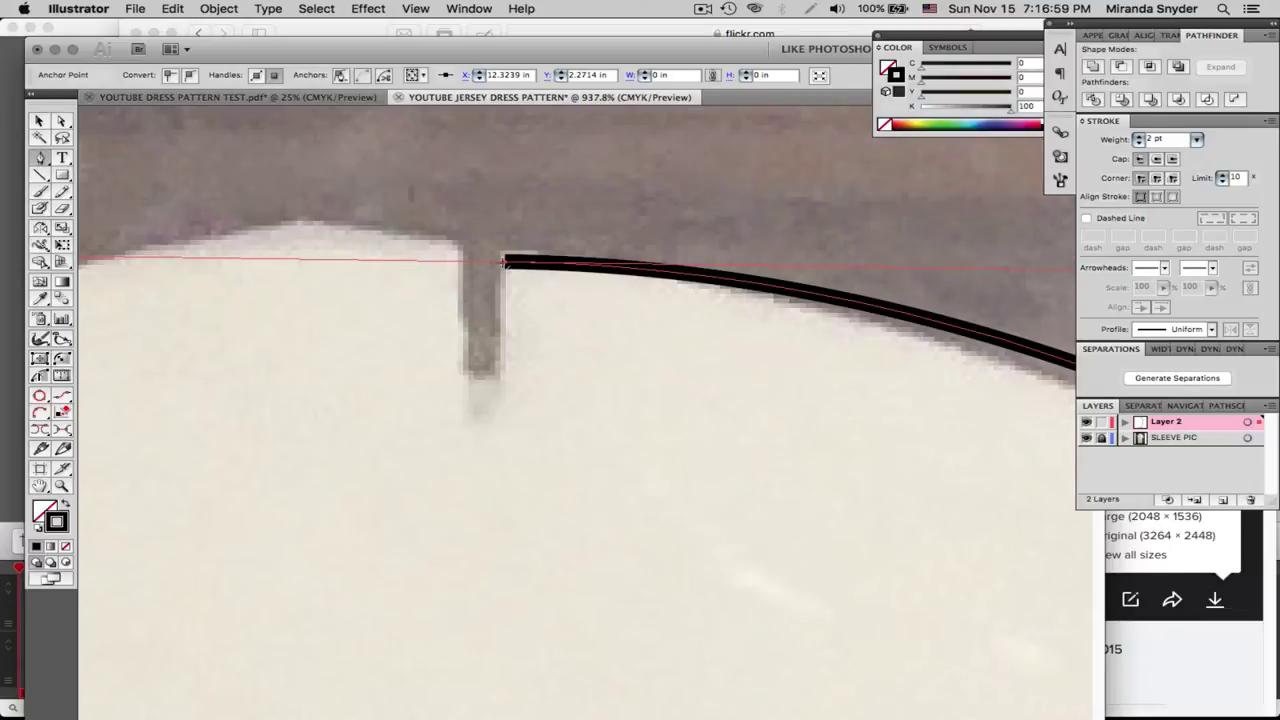
click(500, 376)
click(461, 376)
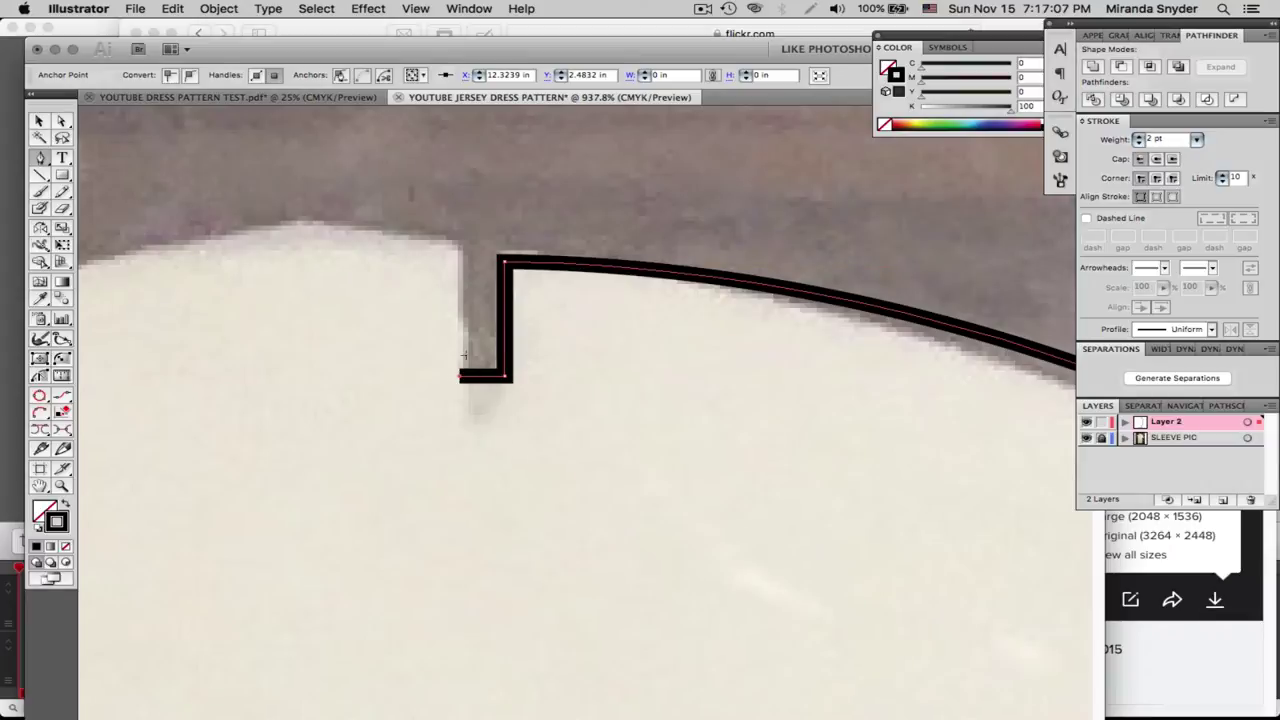
click(457, 251)
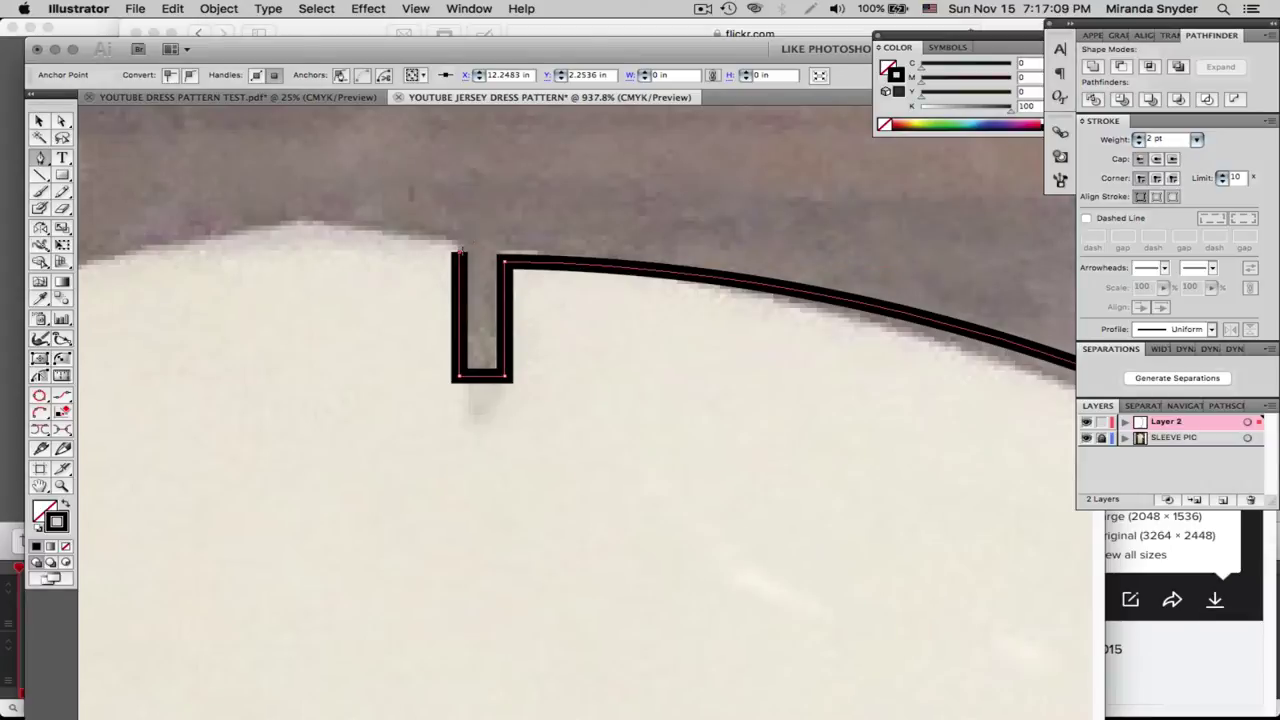
key(super+minus)
key(super+minus)
key(super+minus)
key(super+minus)
key(super+minus)
key(super+minus)
key(super+minus)
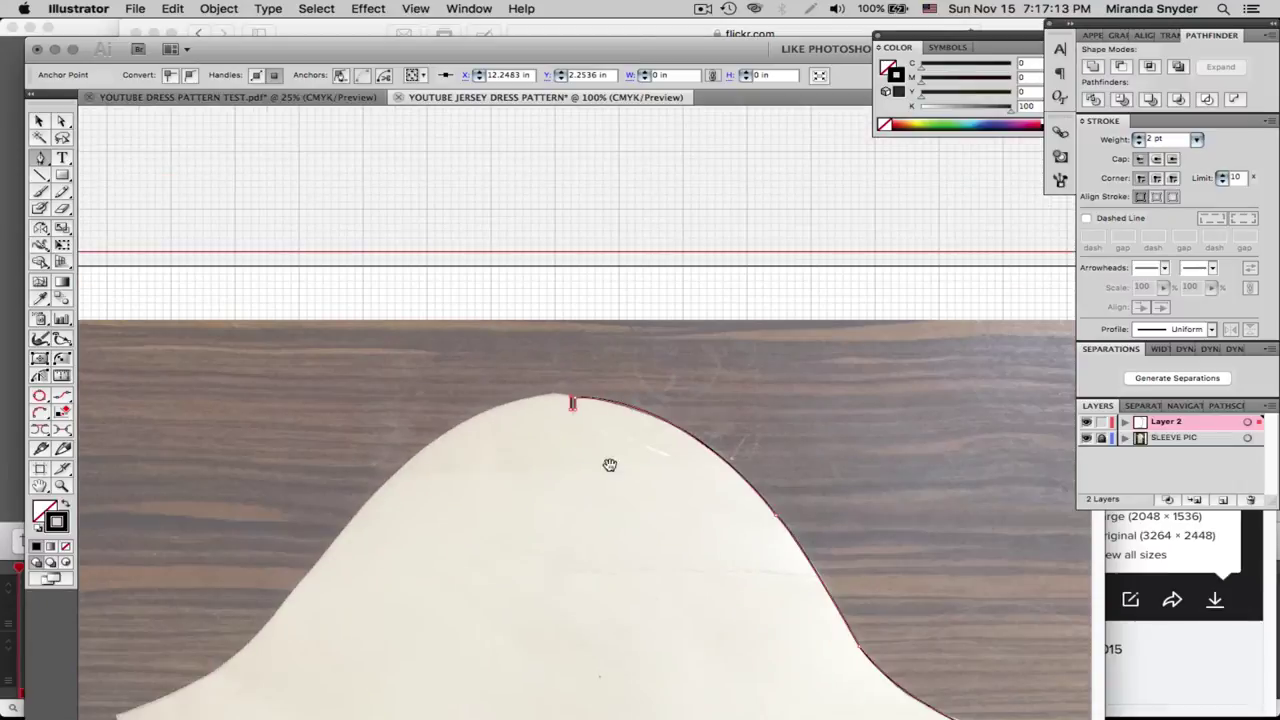
Trace the cap's left side with curved and corner anchors down to the sleeve's left corner
scroll(609, 460, down, 5)
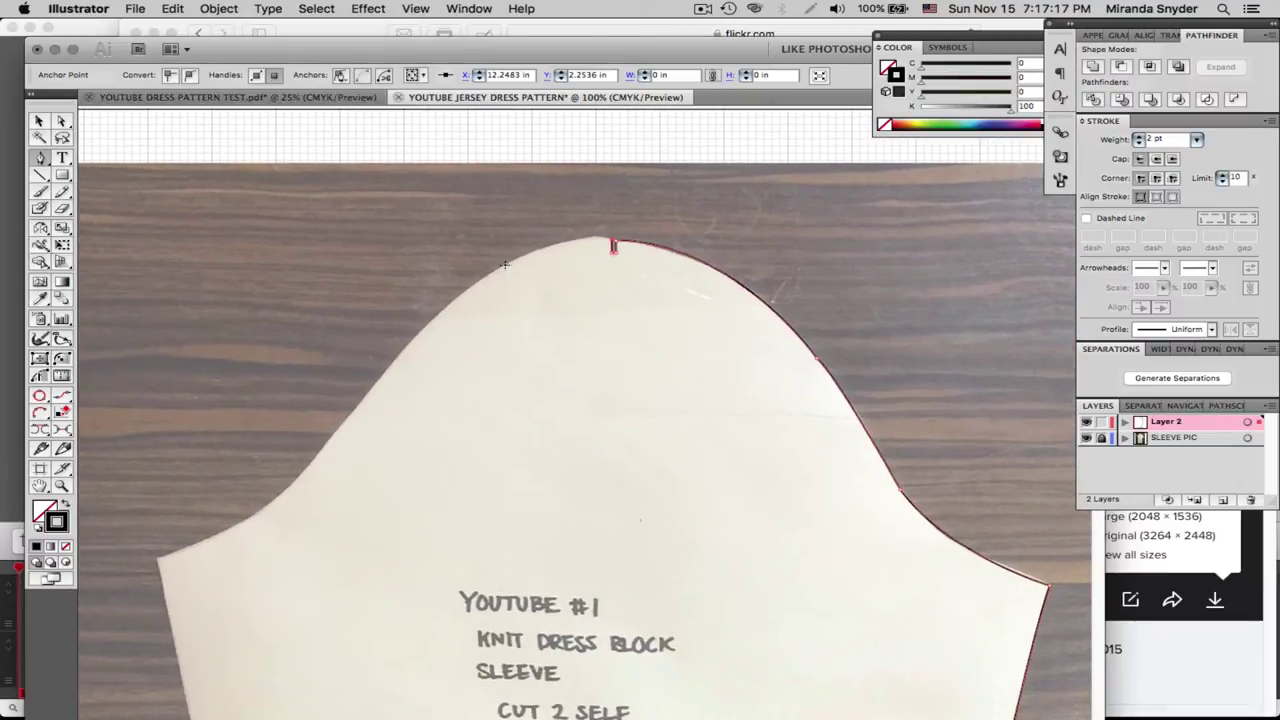
drag(505, 265, 457, 295)
drag(383, 372, 328, 446)
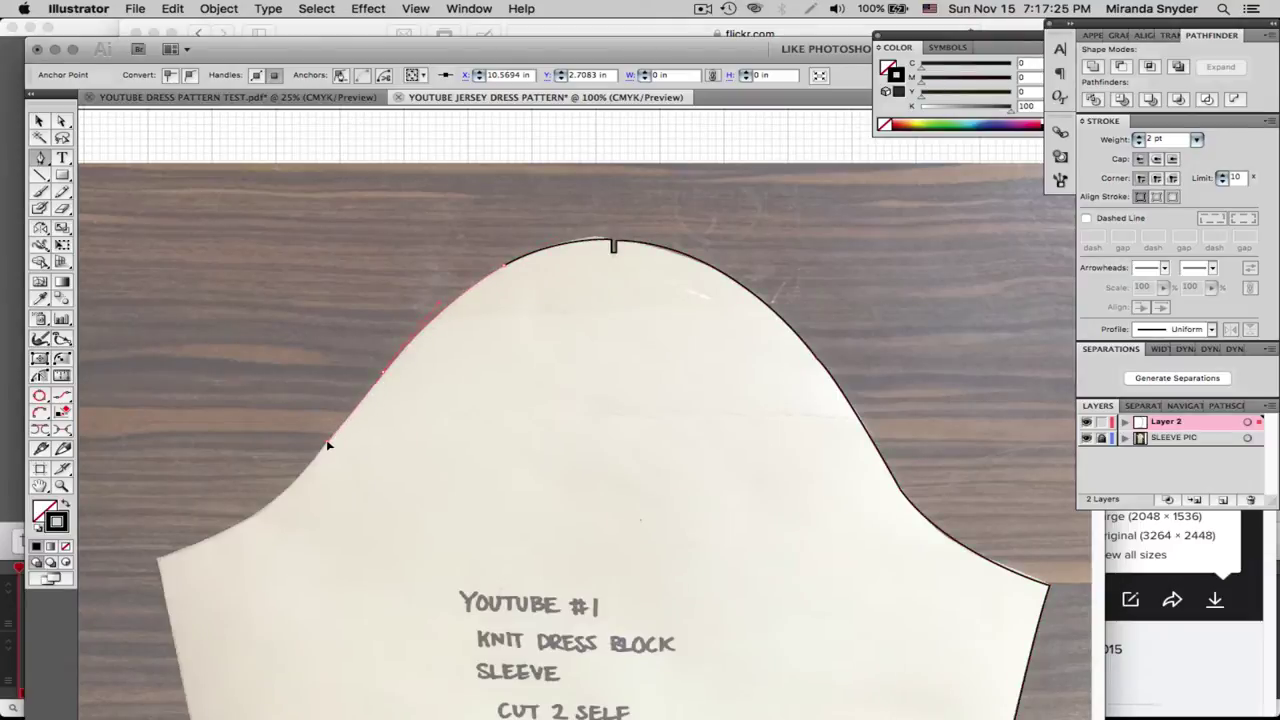
click(272, 500)
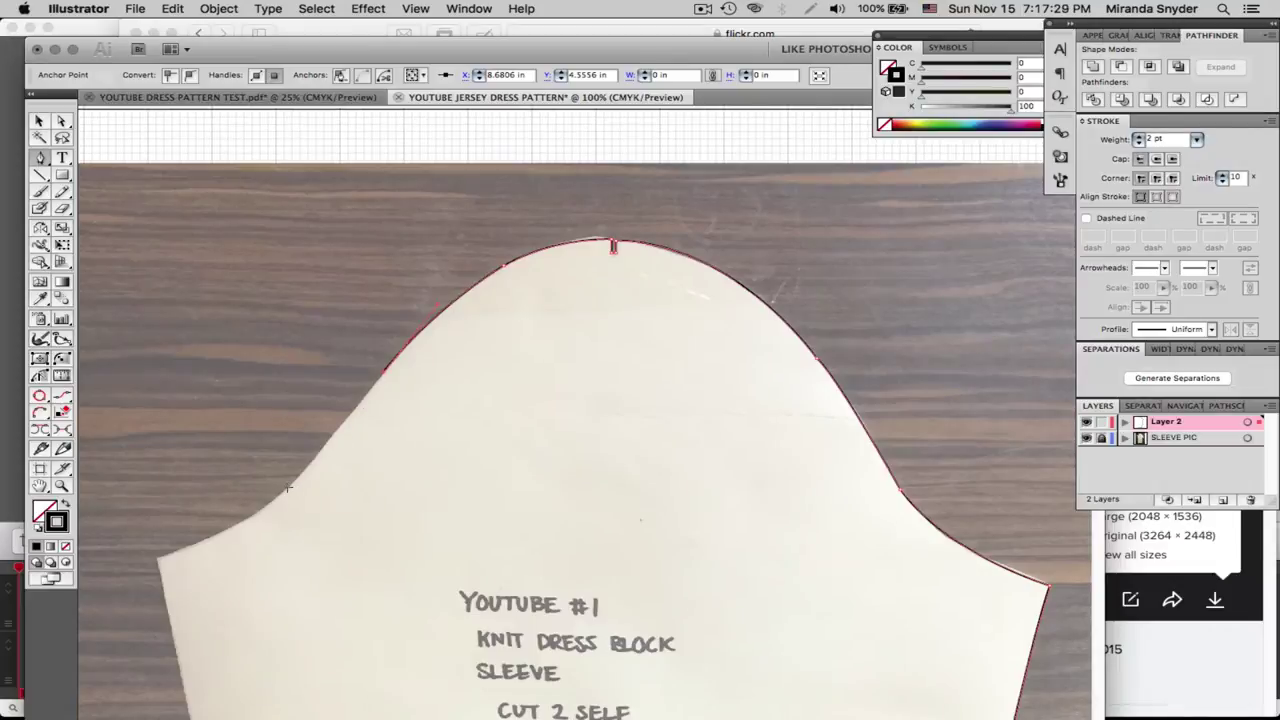
click(258, 518)
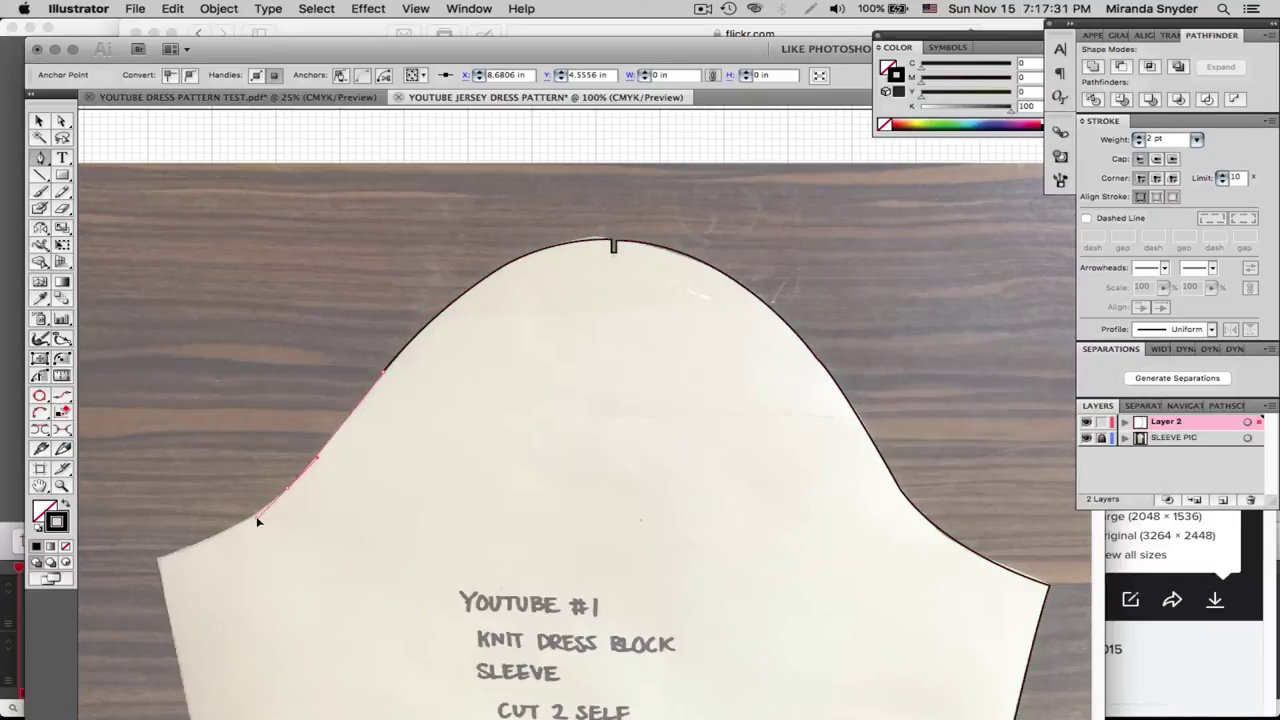
click(258, 520)
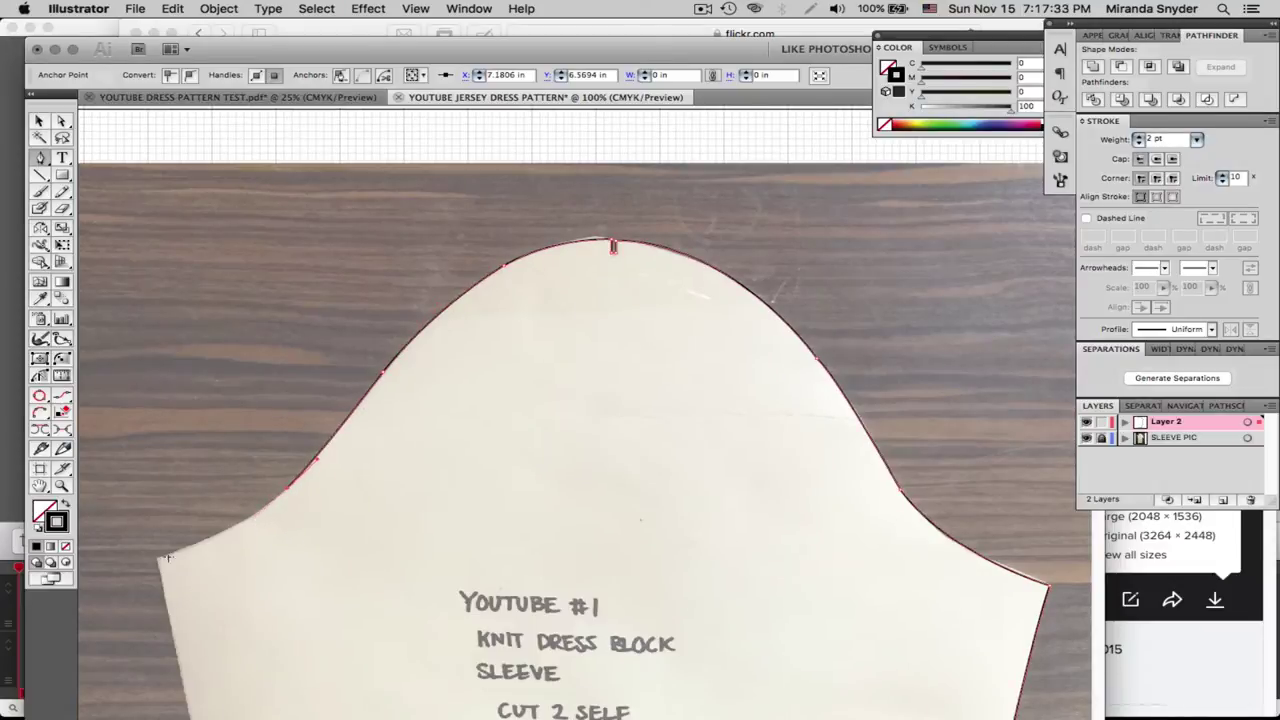
drag(163, 558, 203, 592)
Extend the outline down the sleeve's left edge with straight and curved anchors
drag(370, 600, 345, 323)
click(273, 284)
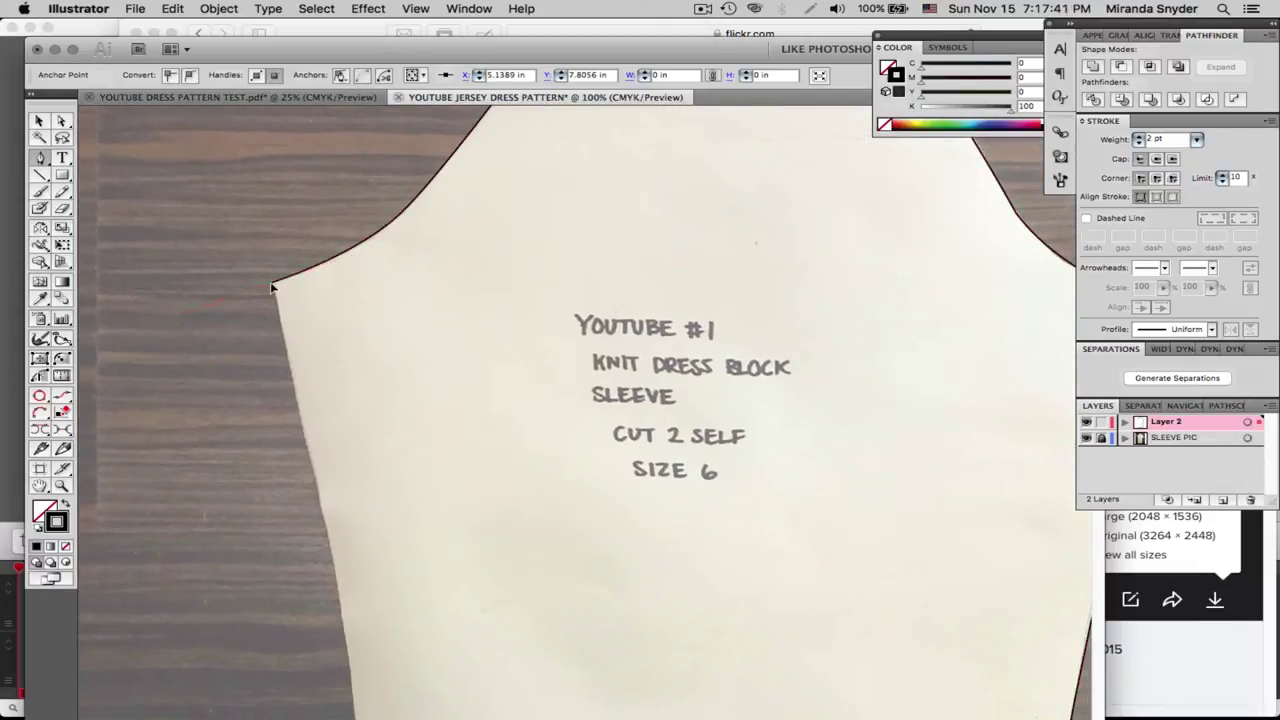
drag(385, 467, 378, 322)
key(super+minus)
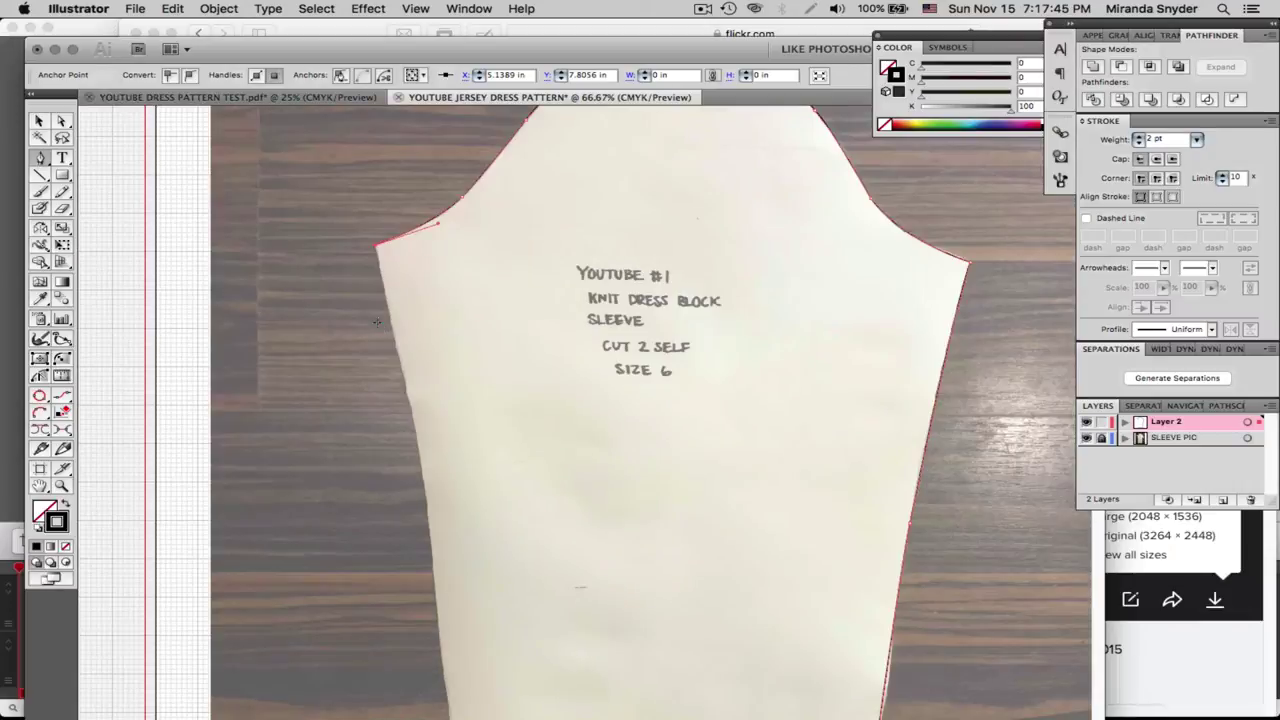
click(424, 488)
click(433, 550)
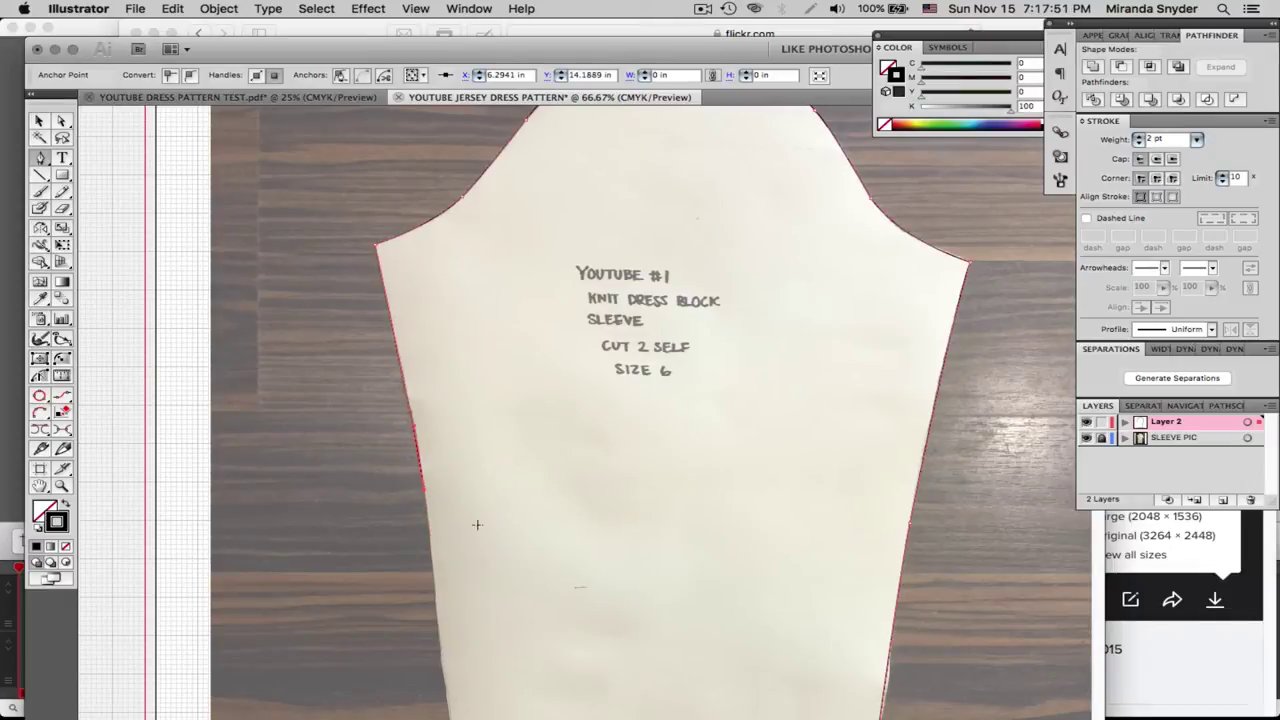
drag(489, 540, 487, 286)
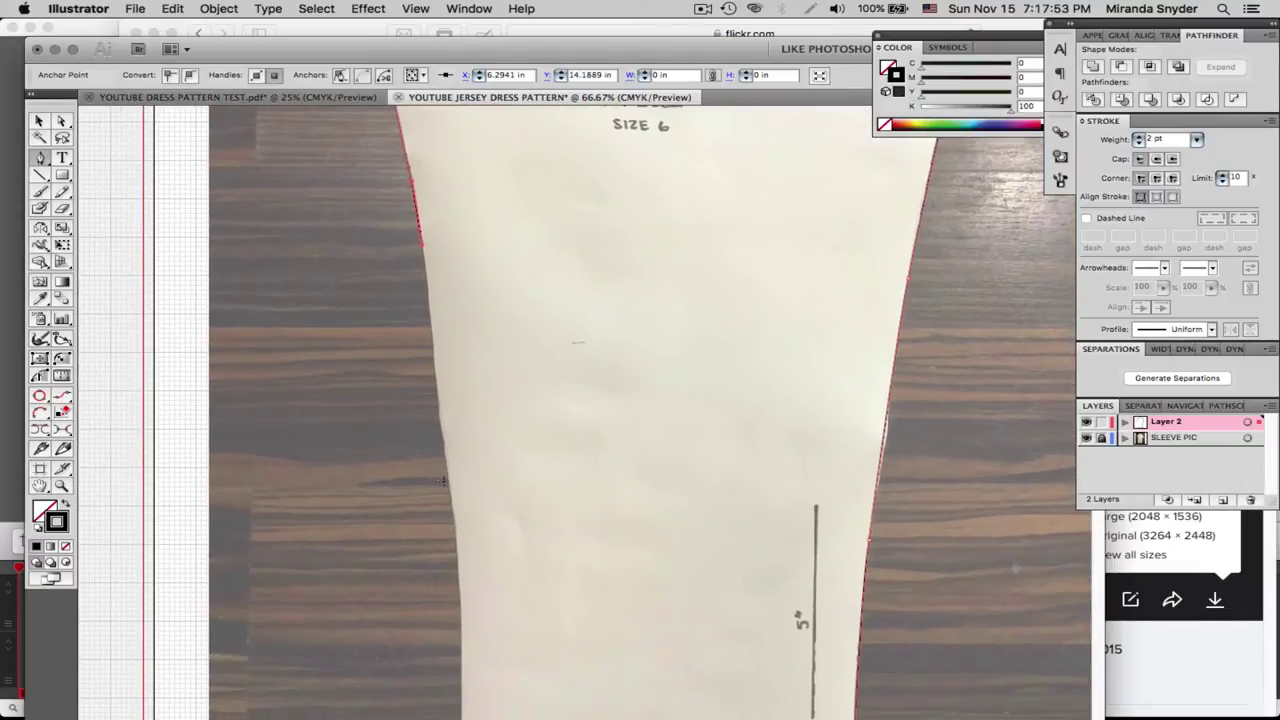
drag(451, 488, 457, 545)
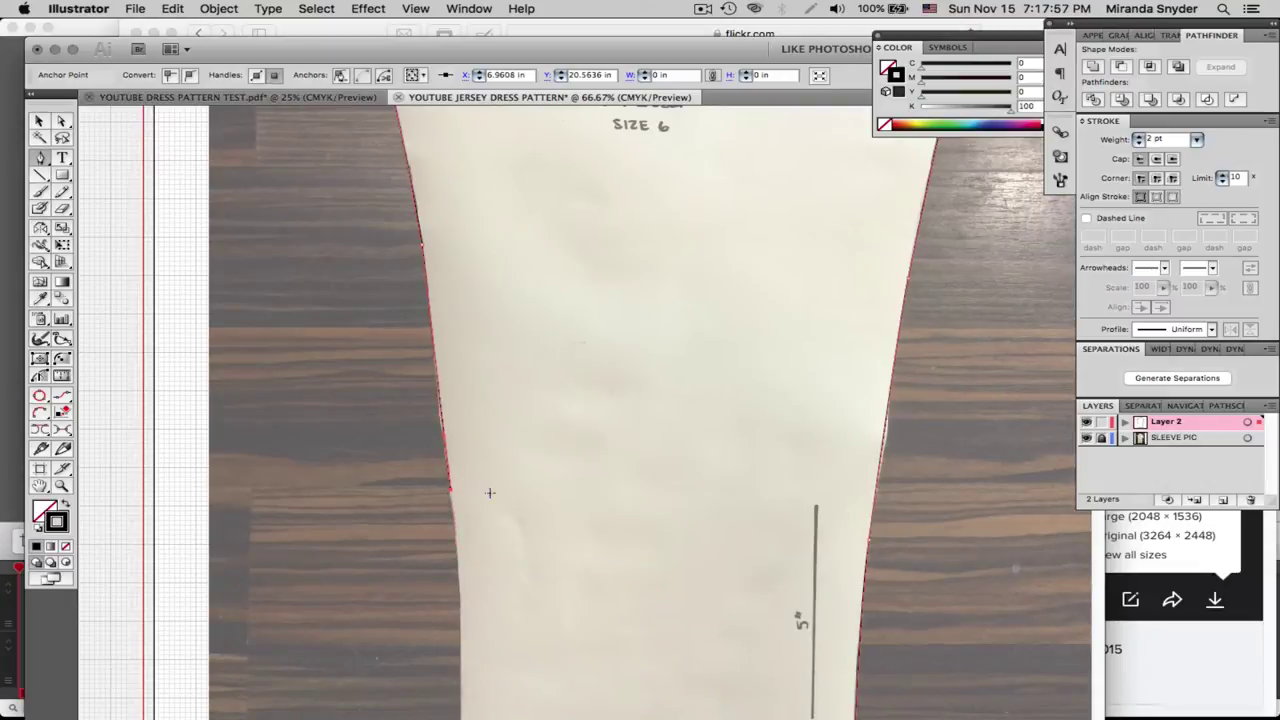
drag(551, 551, 574, 330)
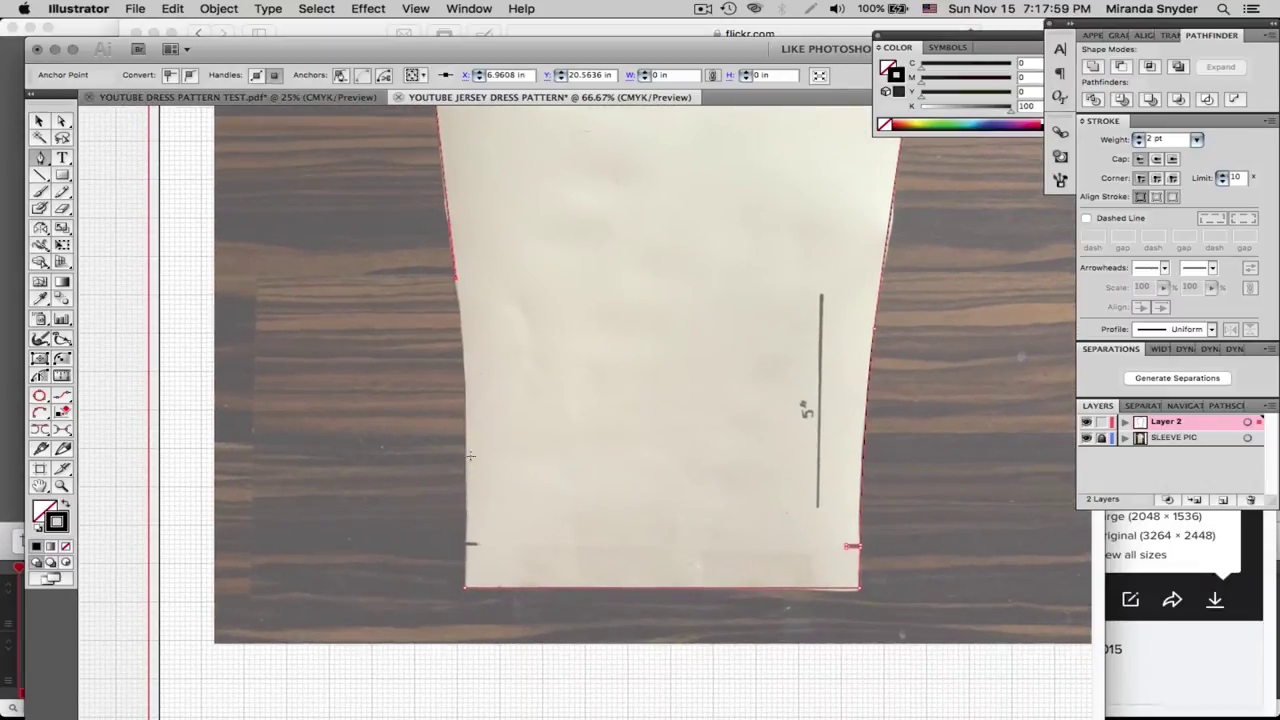
Trace in and out of the lower notch and finish at the sleeve's bottom-left corner
super+click(466, 452)
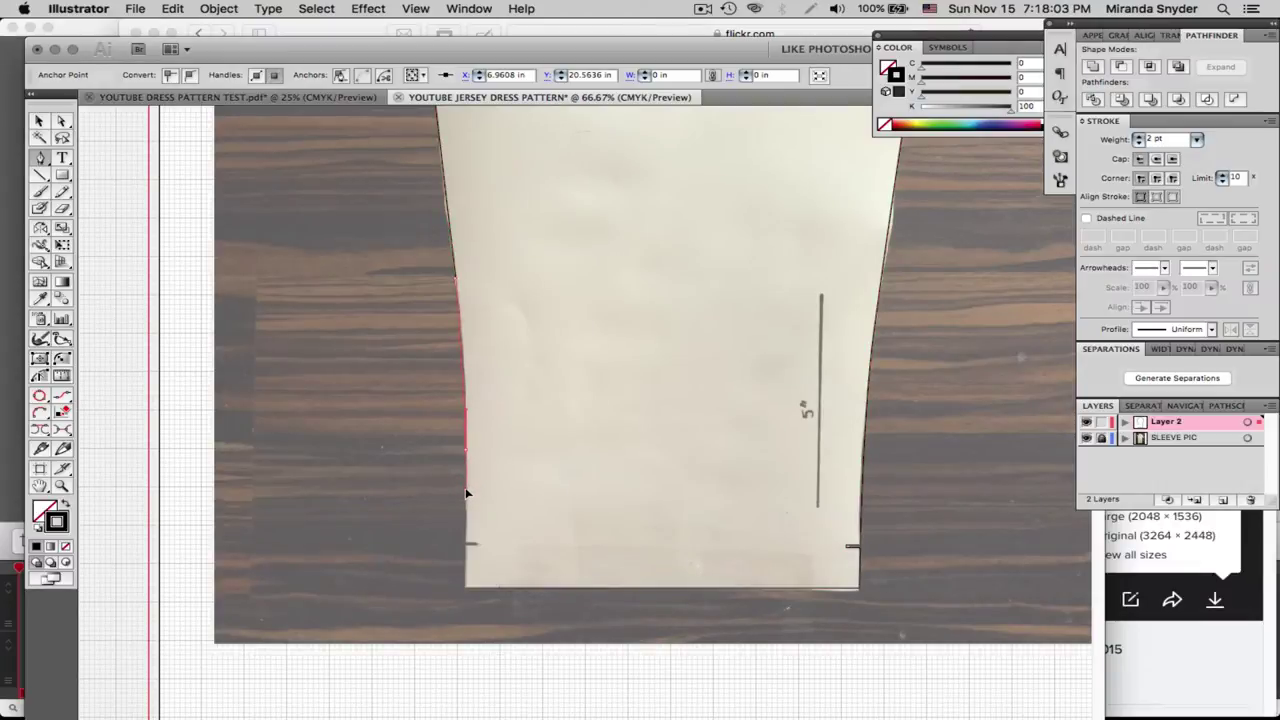
super+click(466, 452)
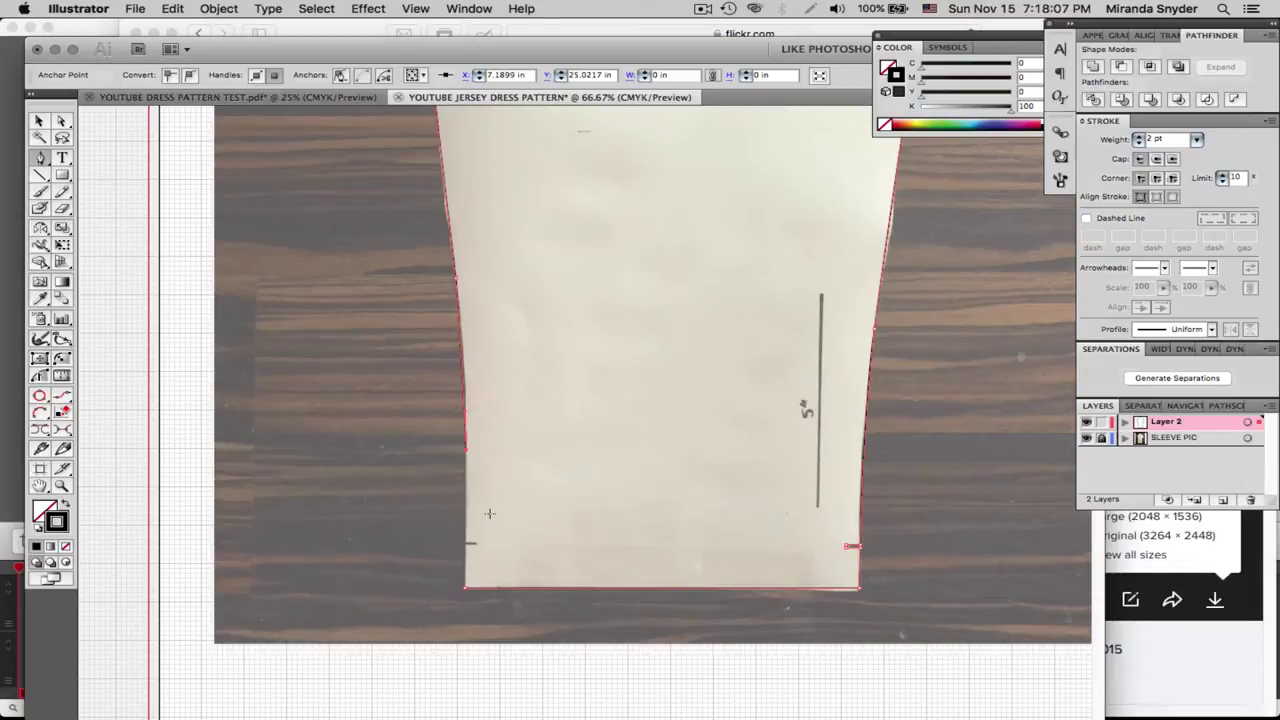
key(z)
drag(400, 424, 556, 600)
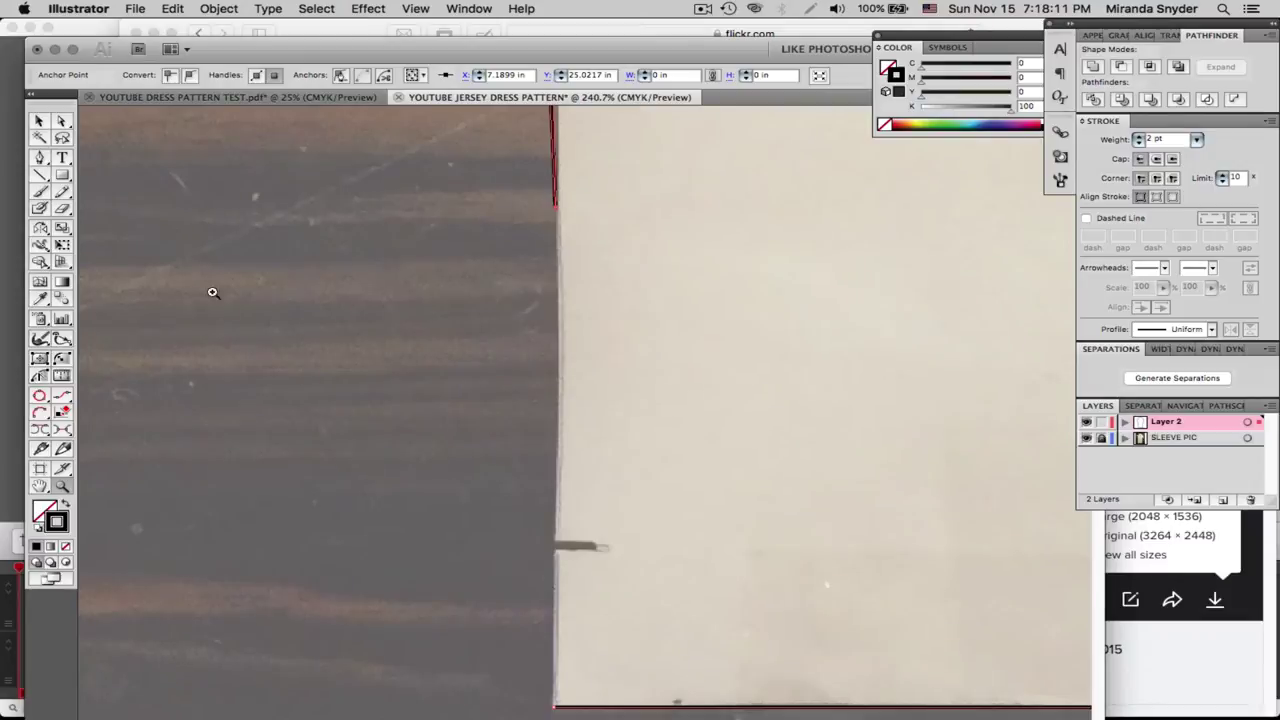
click(40, 158)
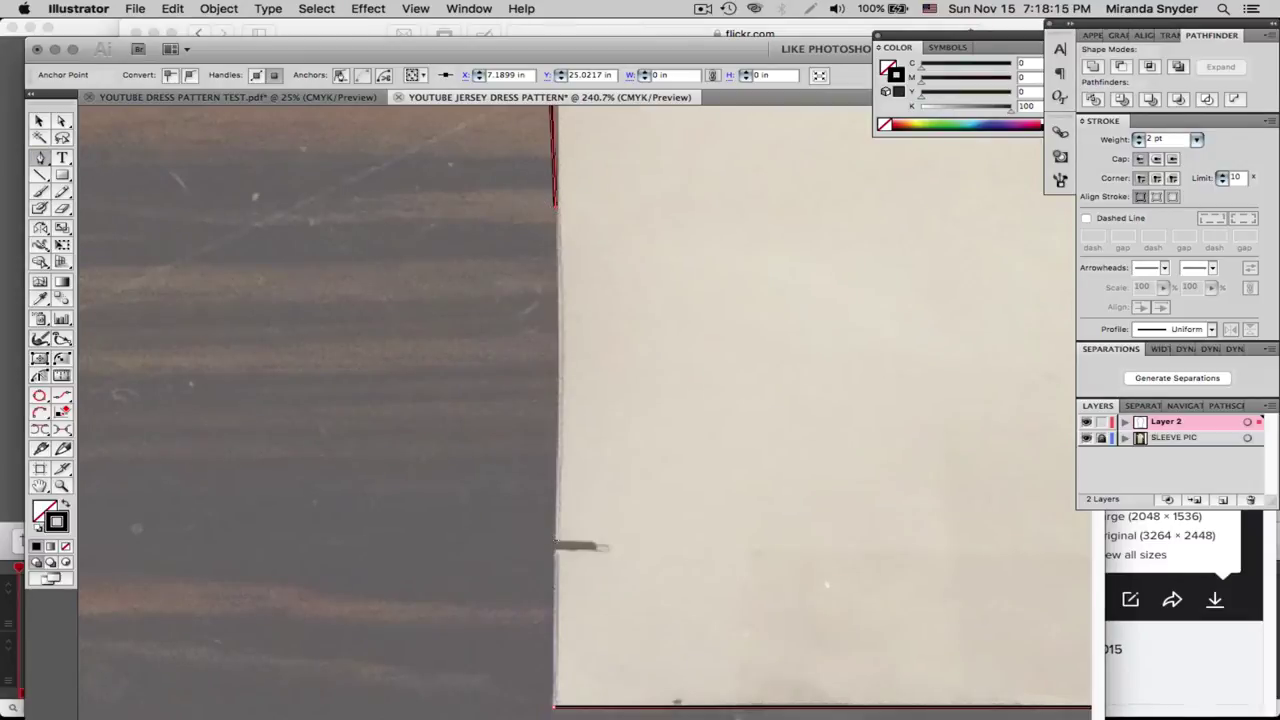
click(553, 541)
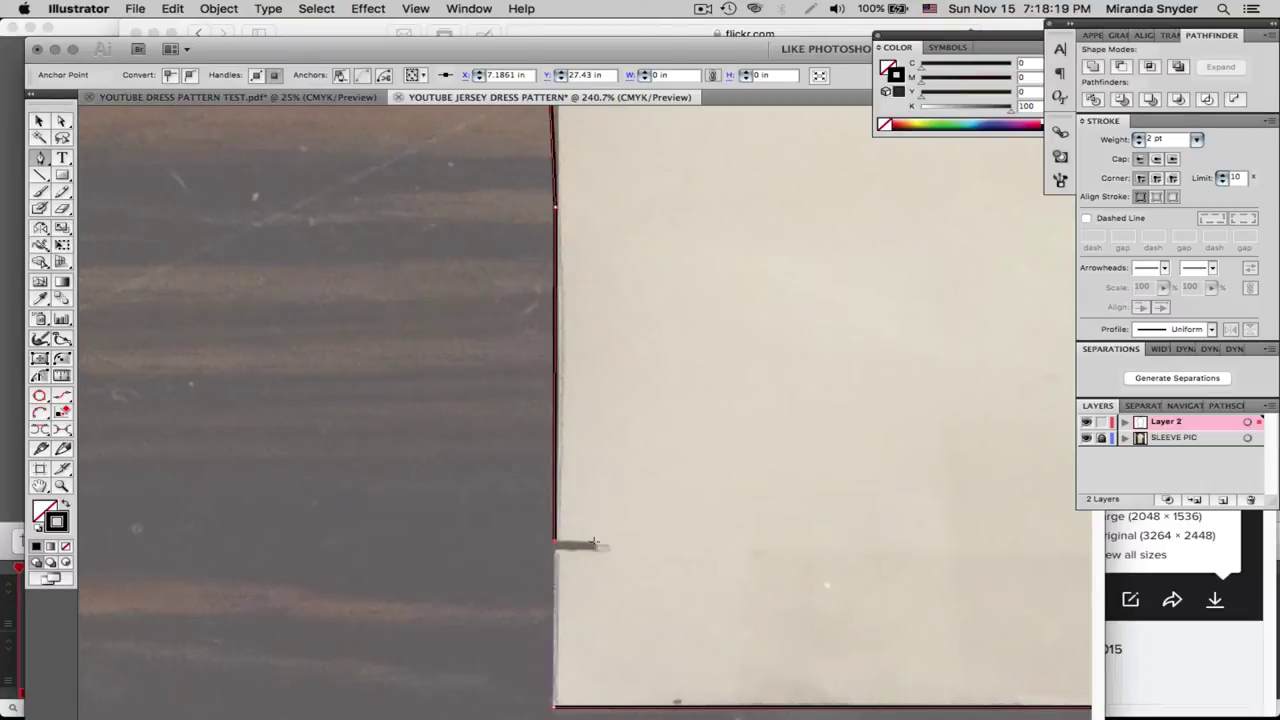
click(594, 542)
click(553, 548)
scroll(593, 611, down, 3)
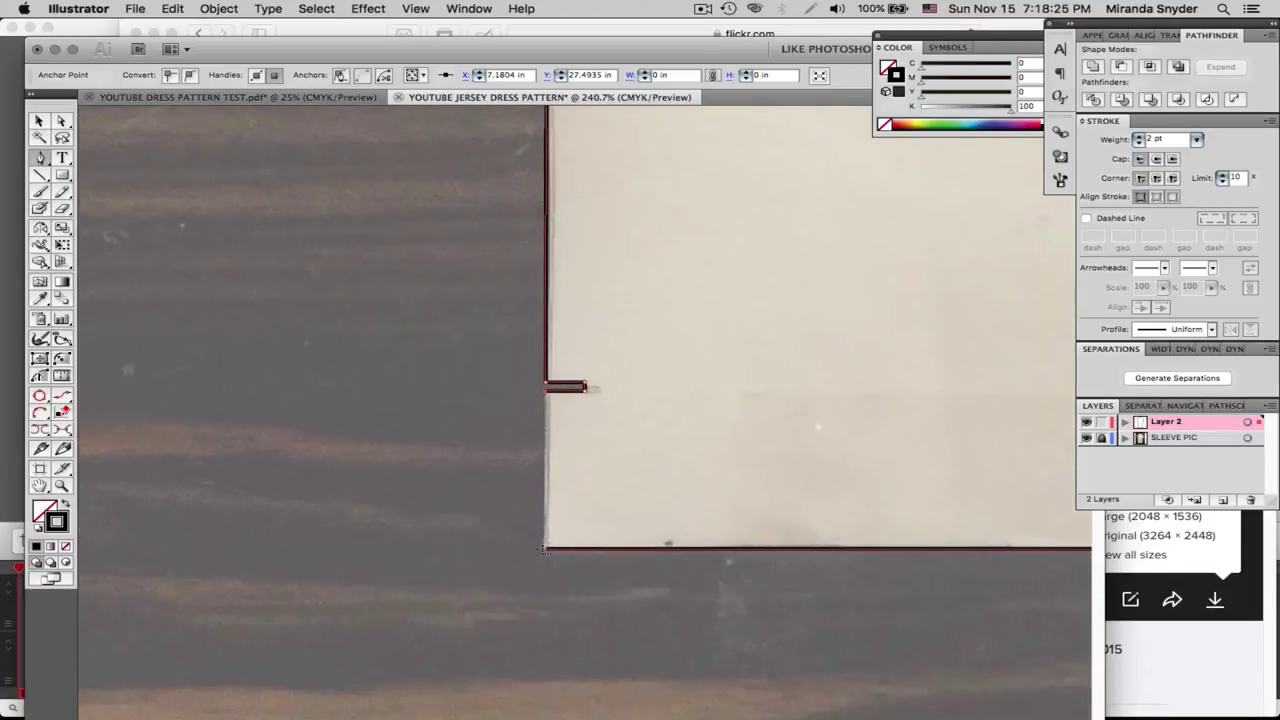
click(545, 549)
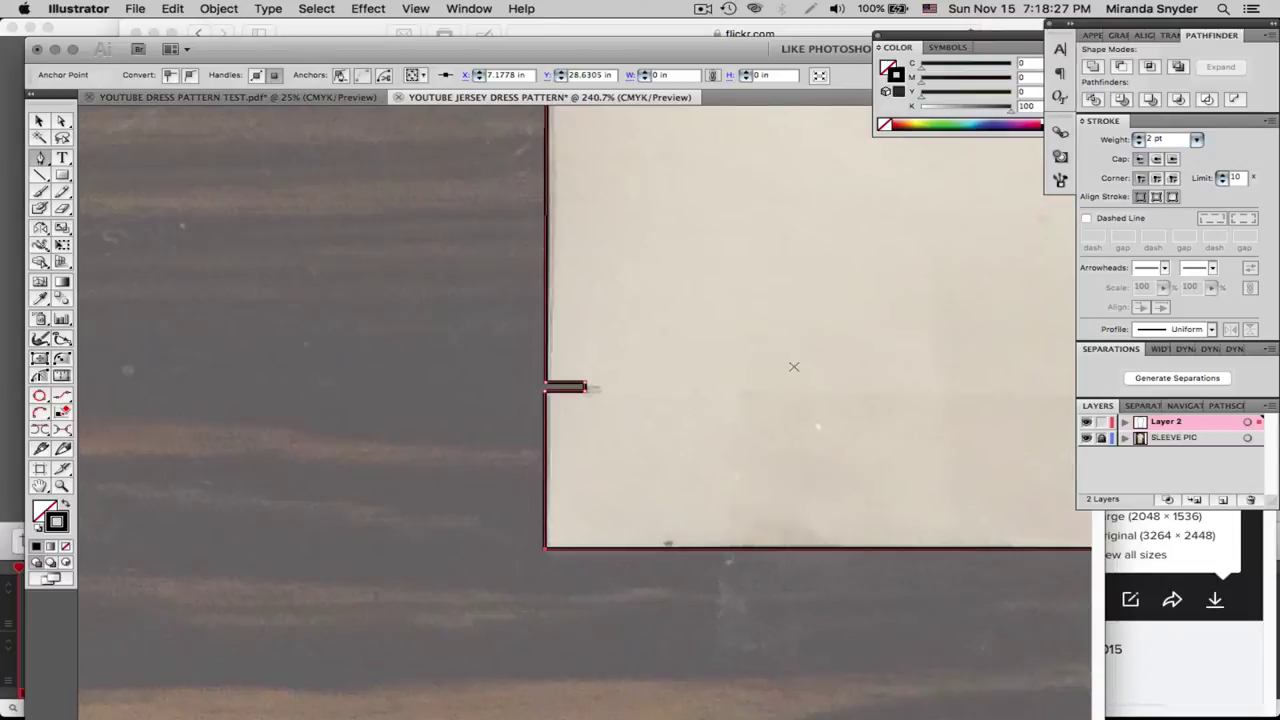
key(super+minus)
key(super+minus)
key(super+minus)
key(super+minus)
key(super+minus)
key(super+minus)
key(super+minus)
key(super+minus)
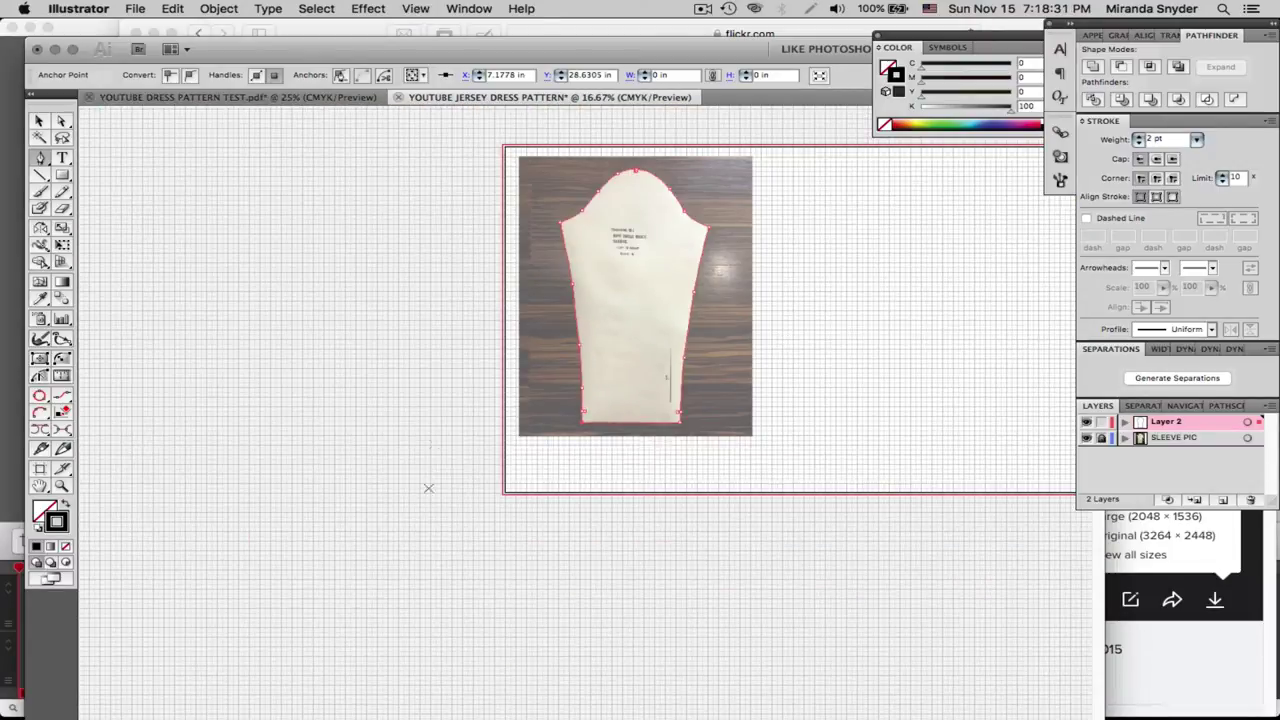
Center the sleeve photo and marquee-zoom closely onto its 5" scale line
drag(648, 374, 527, 456)
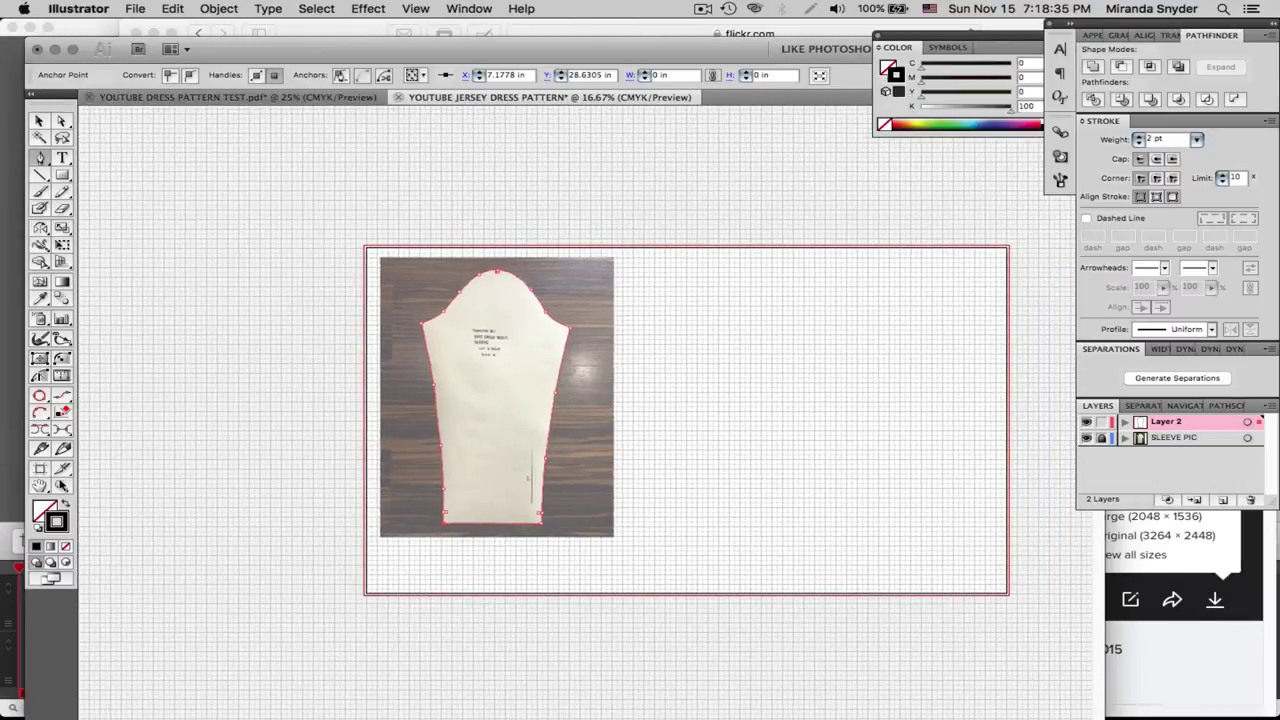
click(62, 485)
drag(508, 433, 580, 525)
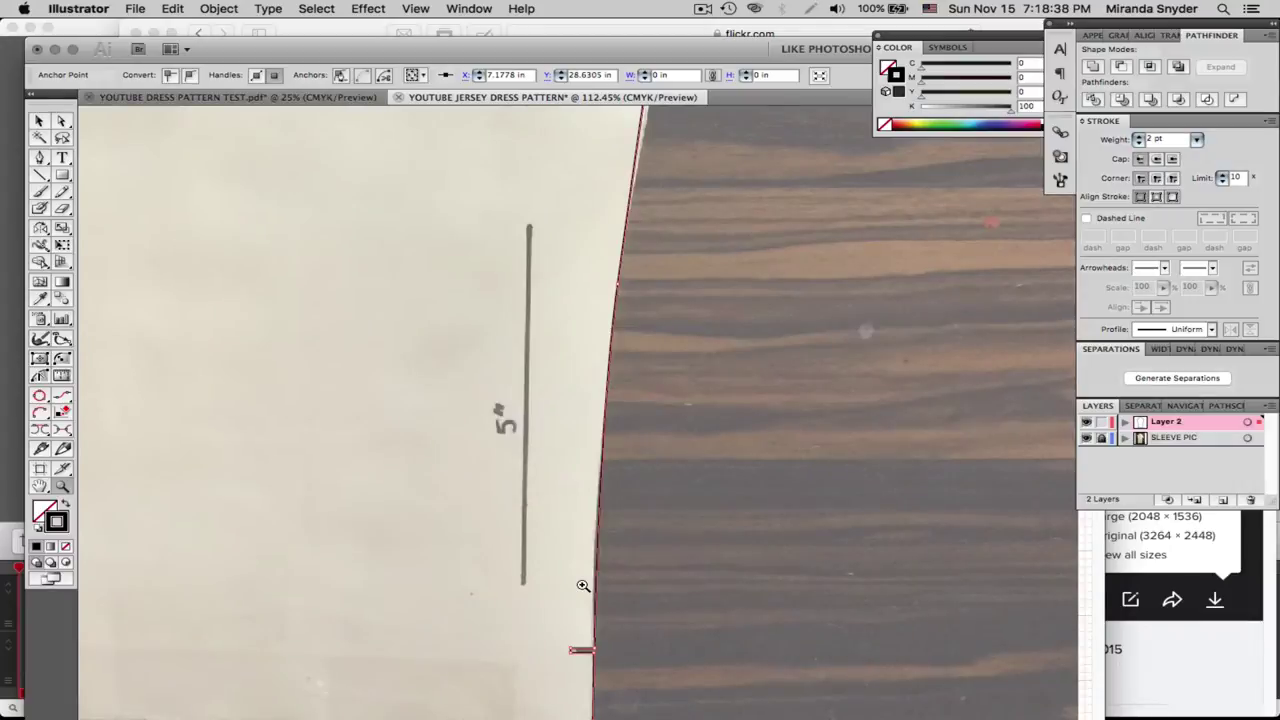
alt+click(651, 434)
alt+click(651, 434)
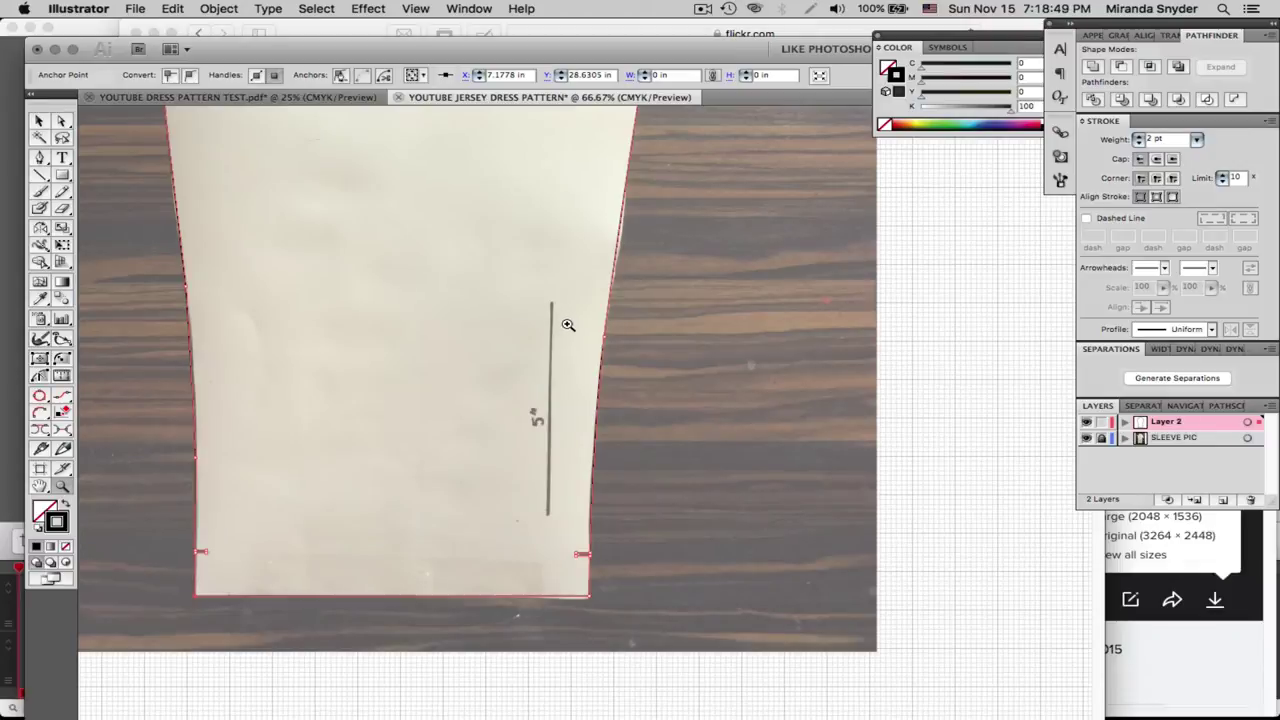
click(41, 158)
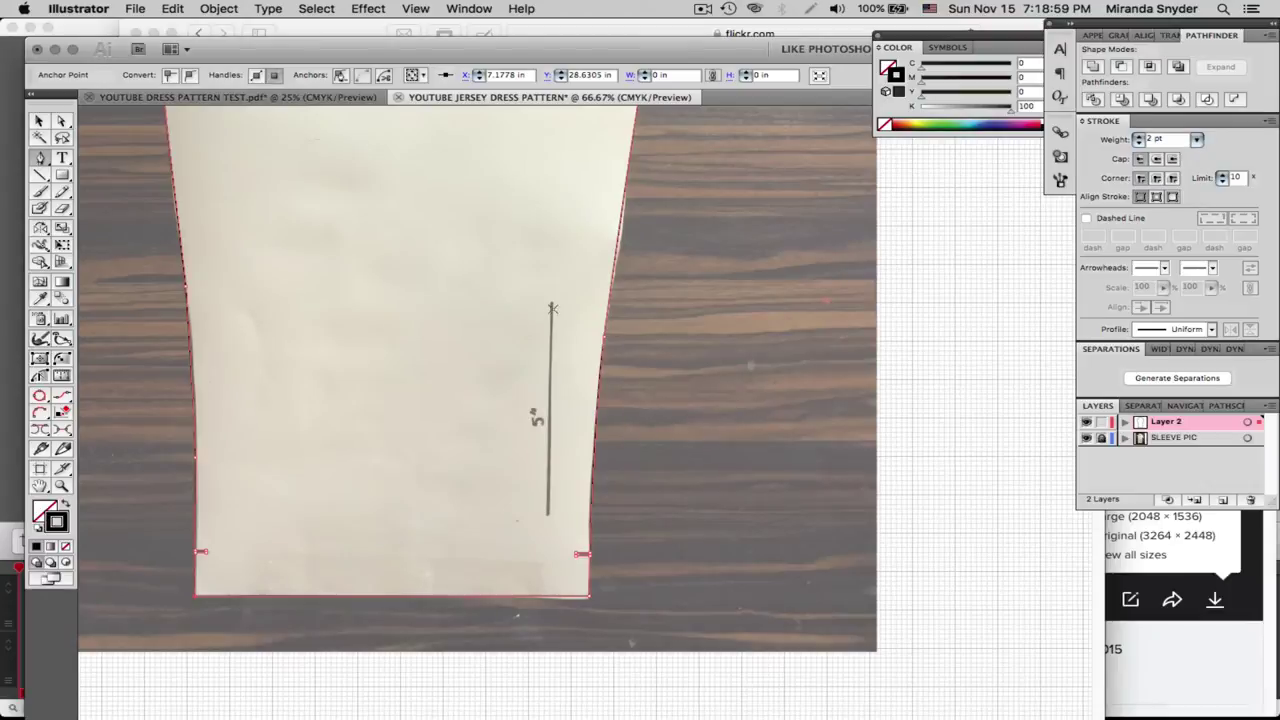
click(64, 487)
drag(502, 278, 610, 531)
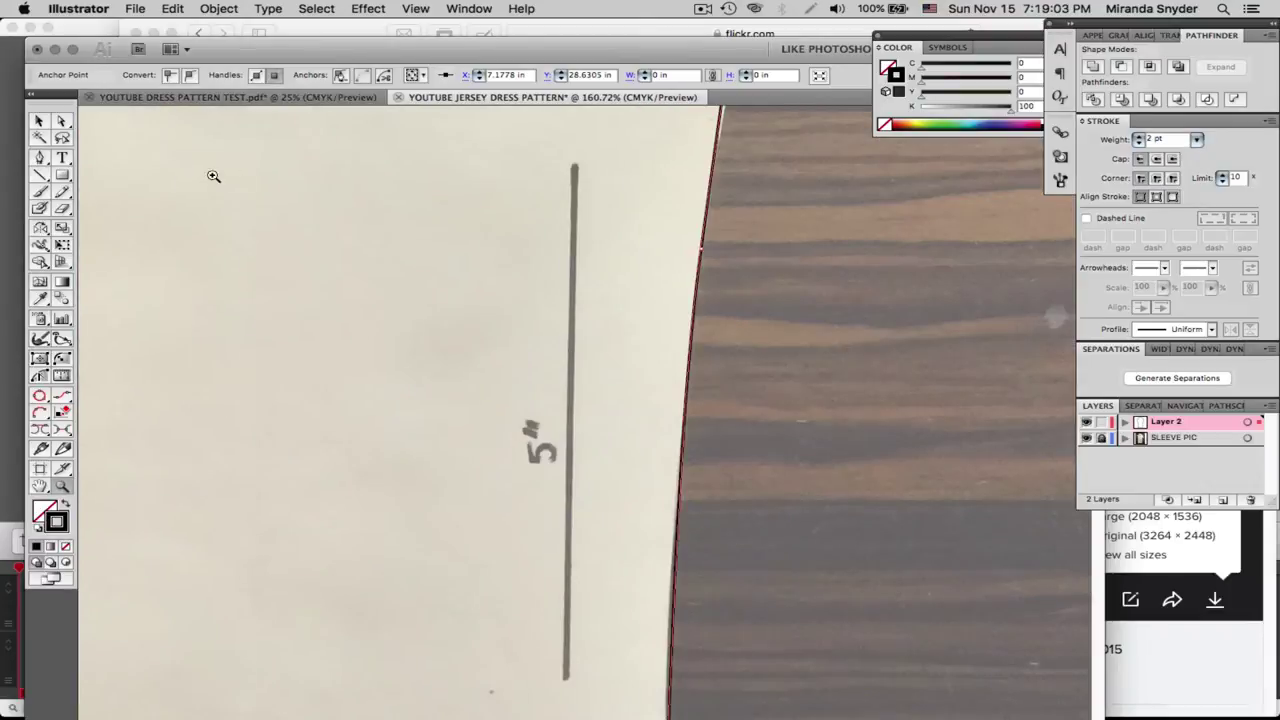
Draw a straight Pen path from the top to the bottom of the 5" line
click(40, 158)
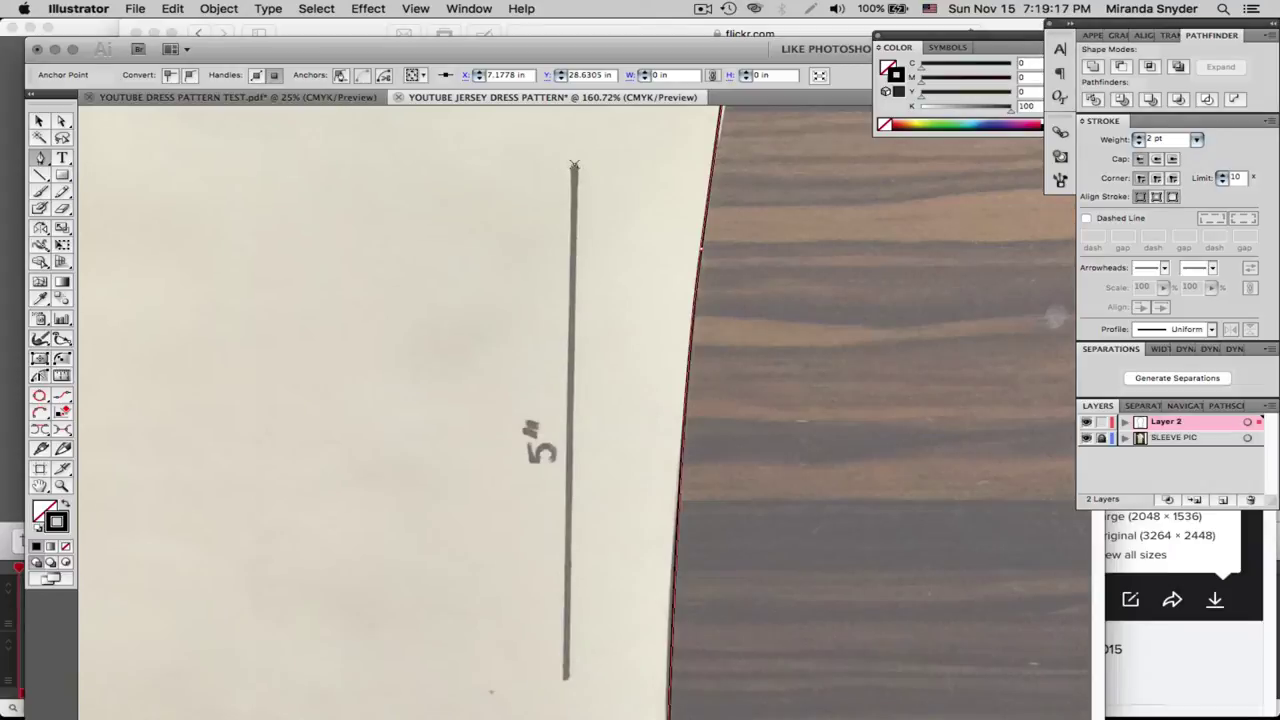
click(575, 167)
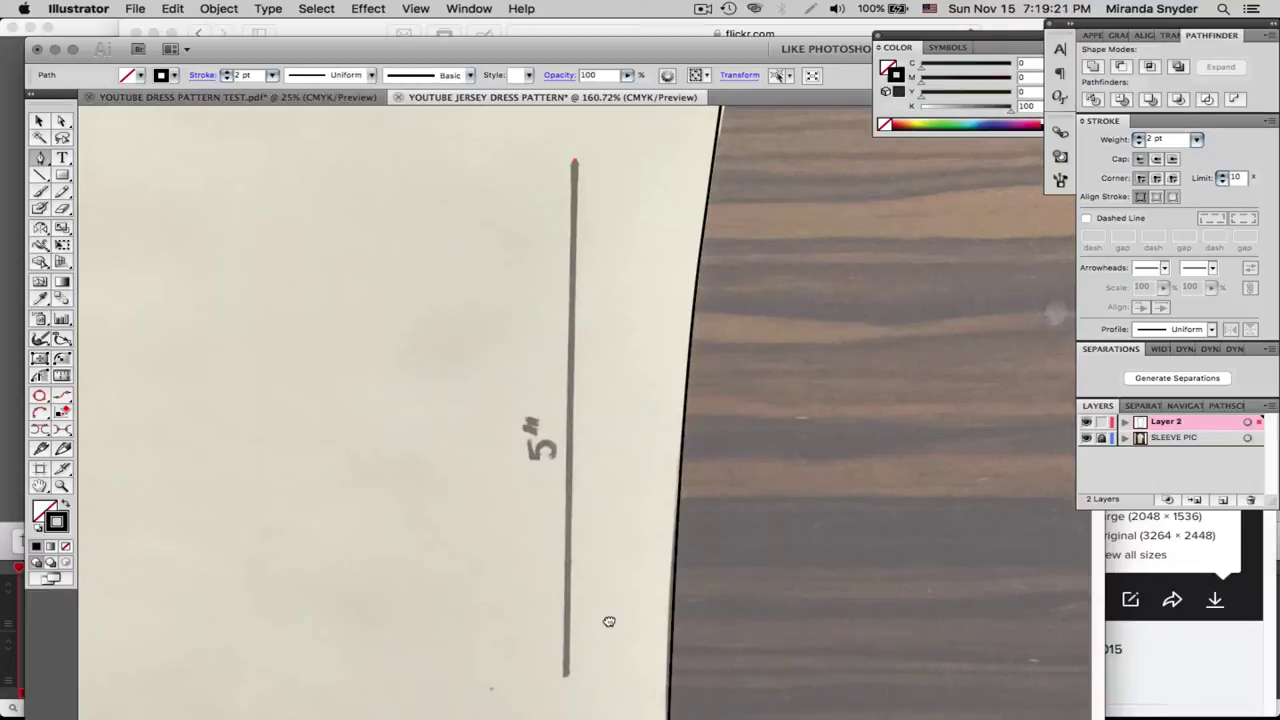
scroll(606, 640, down, 2)
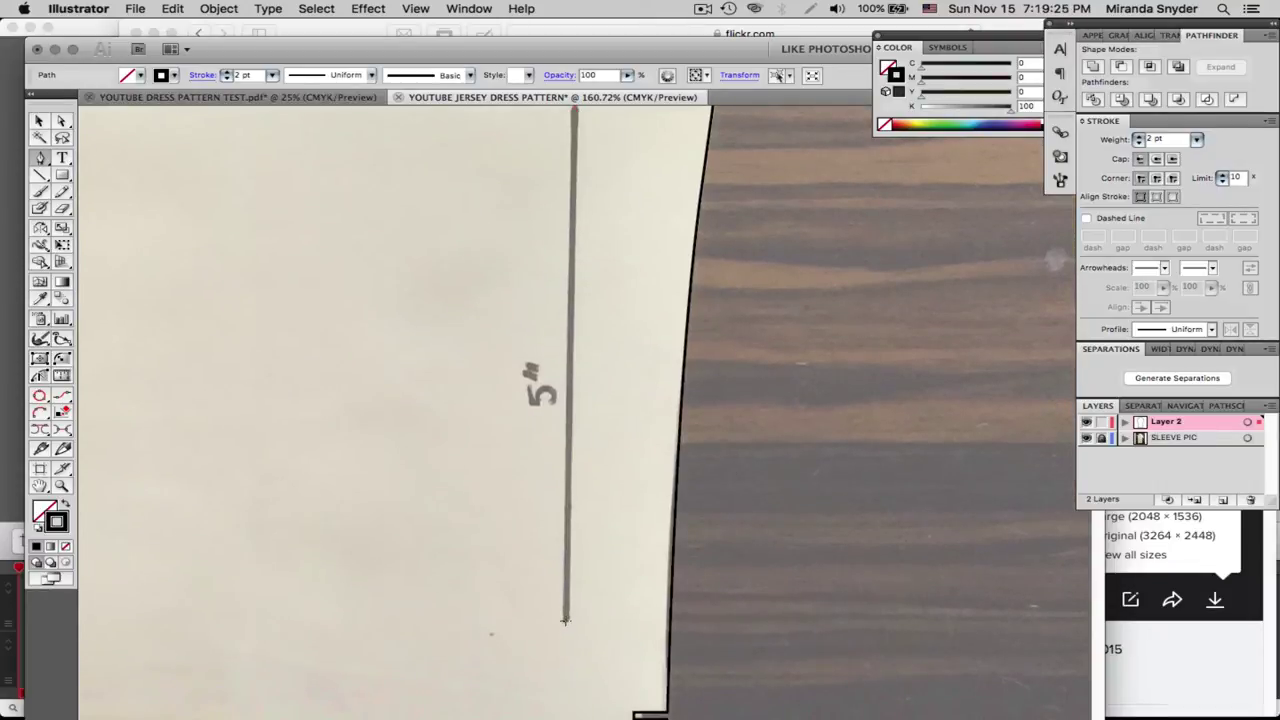
click(565, 621)
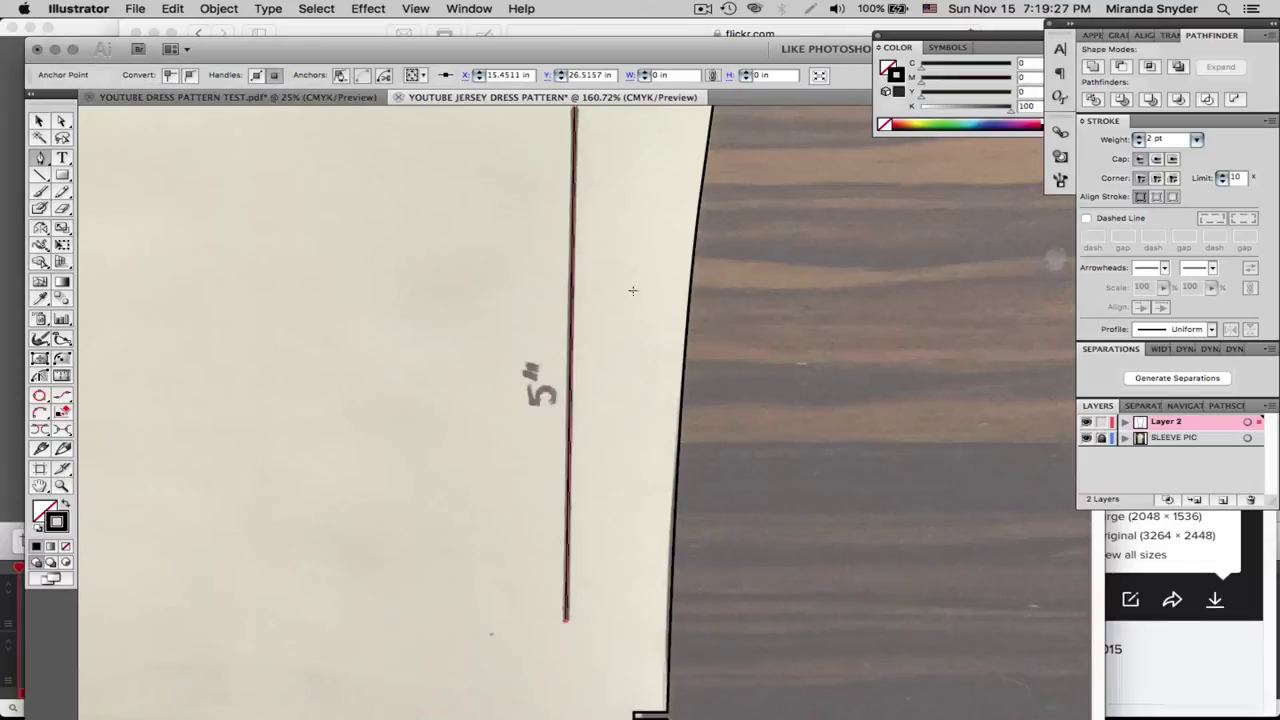
key(super+minus)
key(super+minus)
key(super+minus)
key(super+minus)
key(super+minus)
key(super+minus)
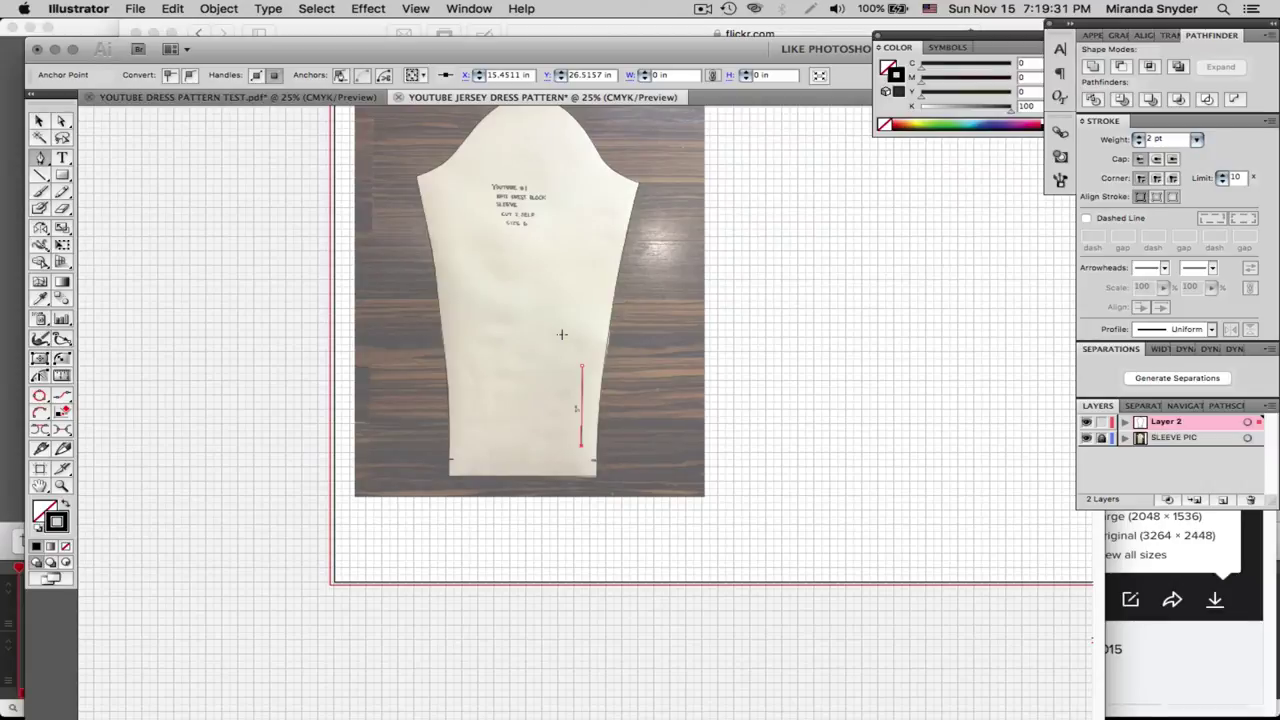
Rename Layer 2 to 'SLEEVE PATTERN'
drag(600, 251, 586, 363)
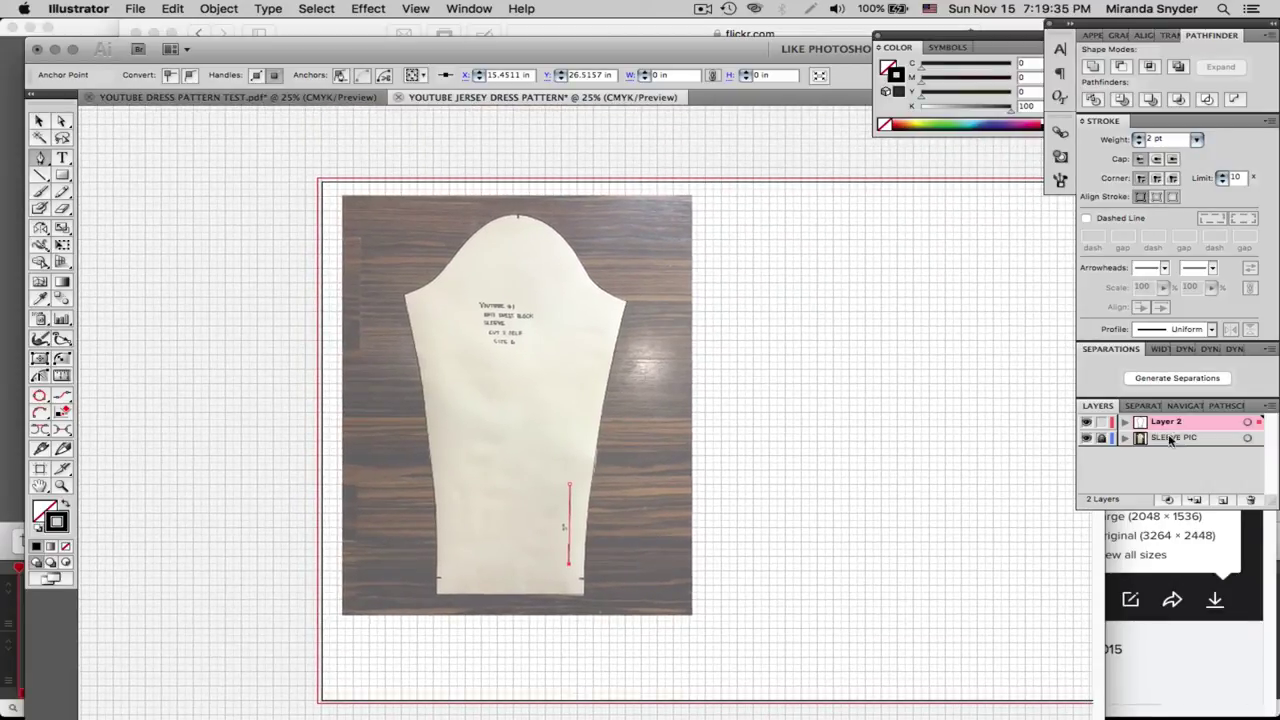
click(1171, 440)
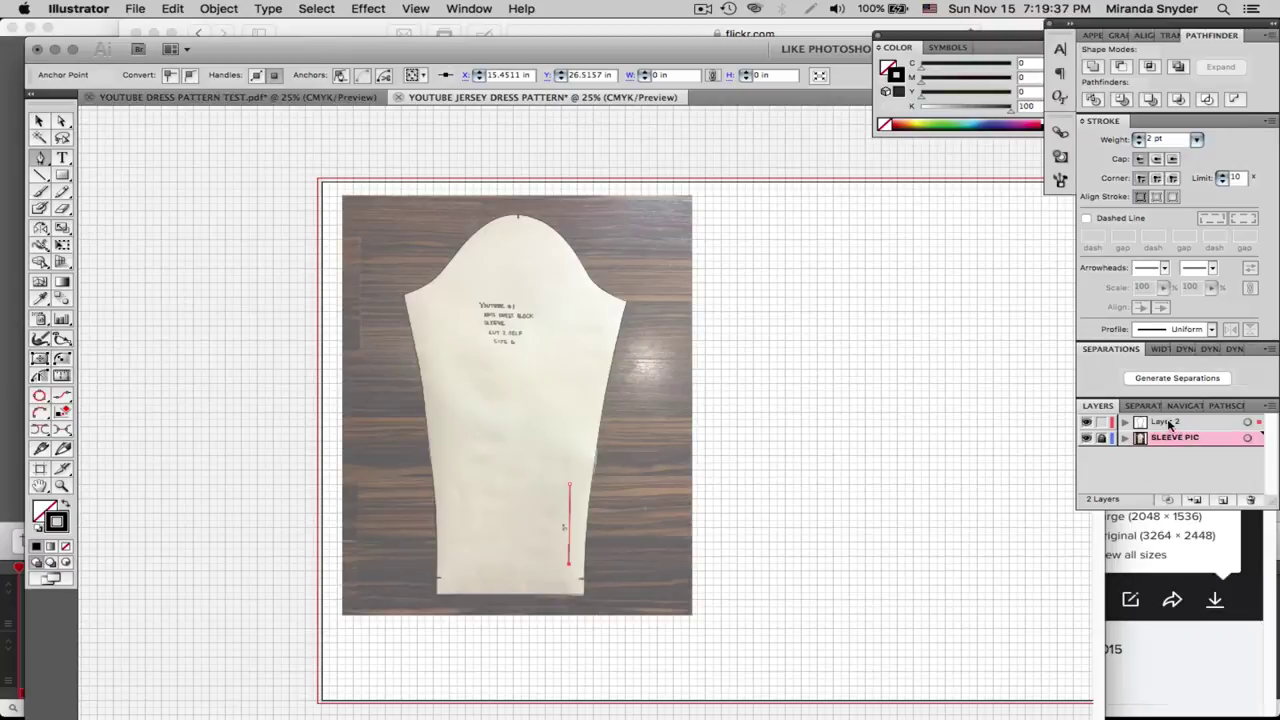
double_click(1166, 422)
text(SL)
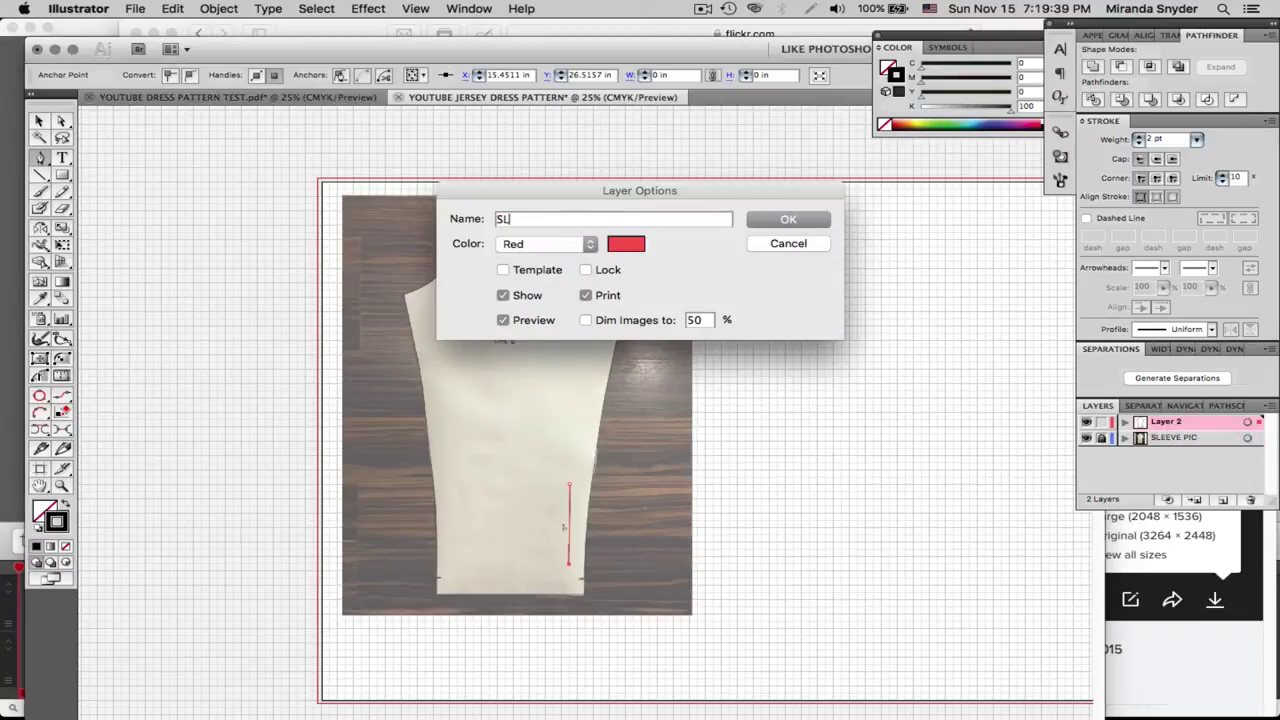
text(EEVE PATTERN)
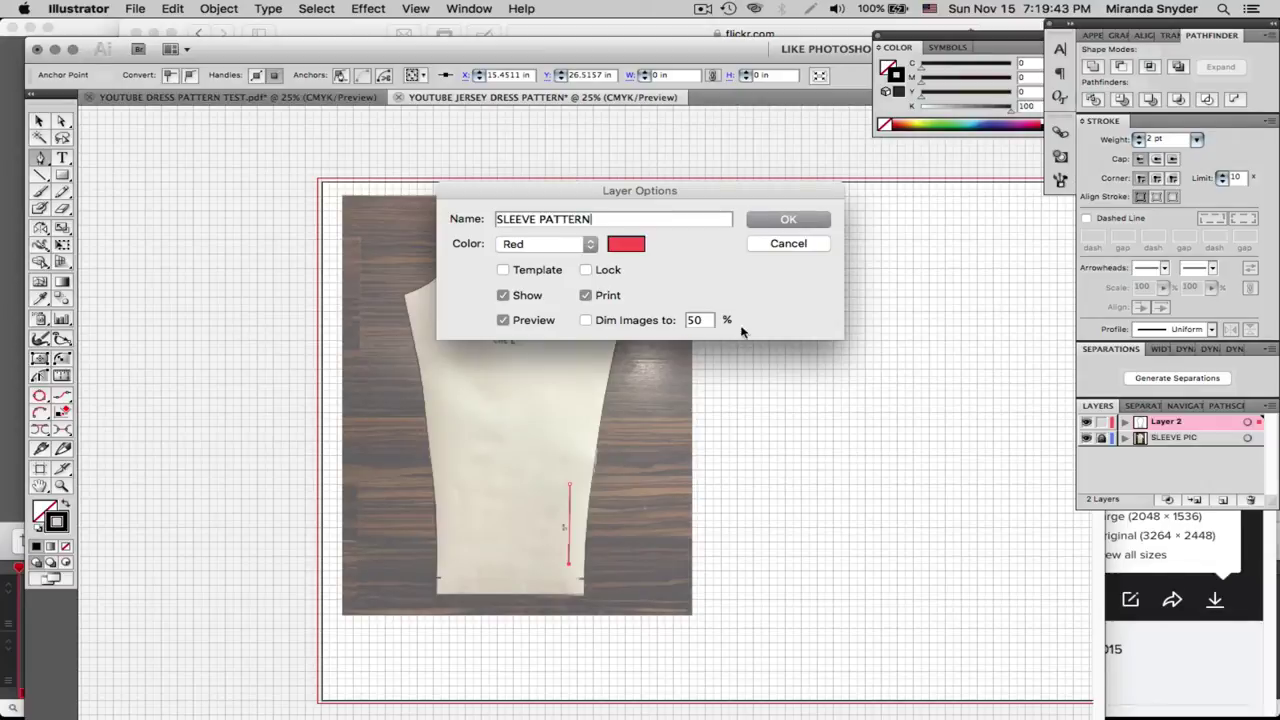
click(781, 219)
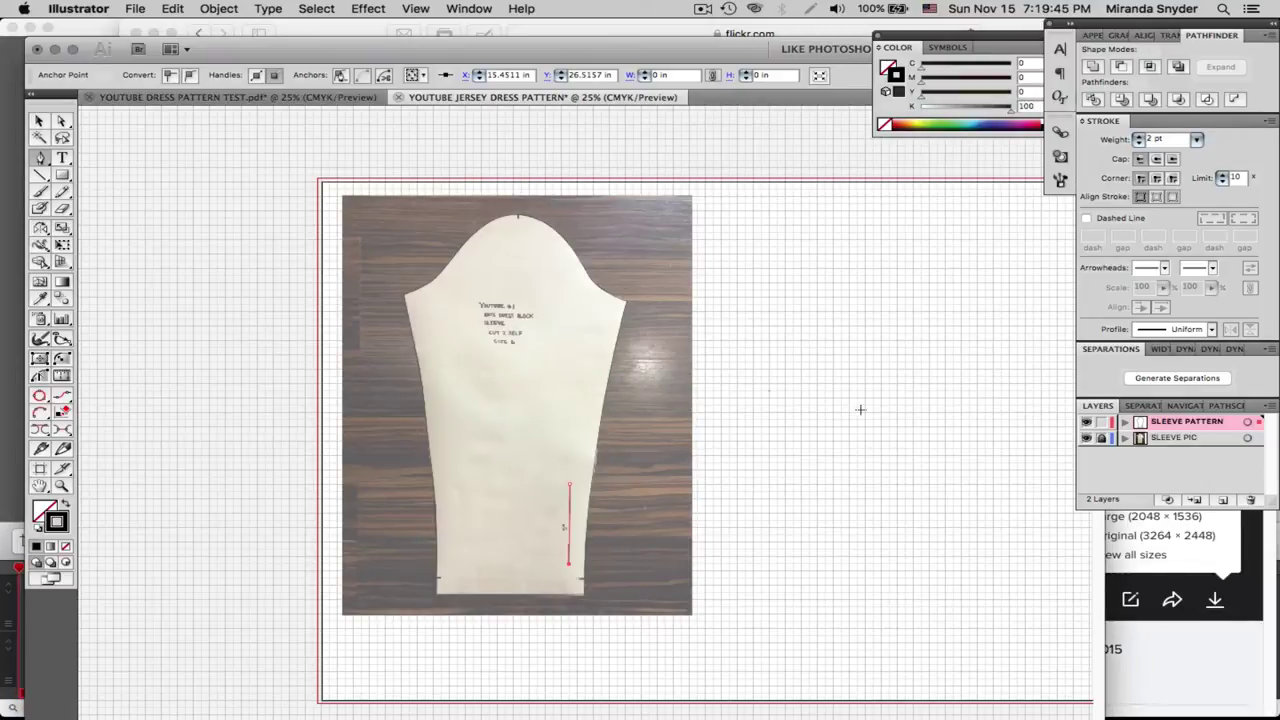
Unlock the SLEEVE PIC photo layer and delete it
click(1101, 438)
click(1174, 440)
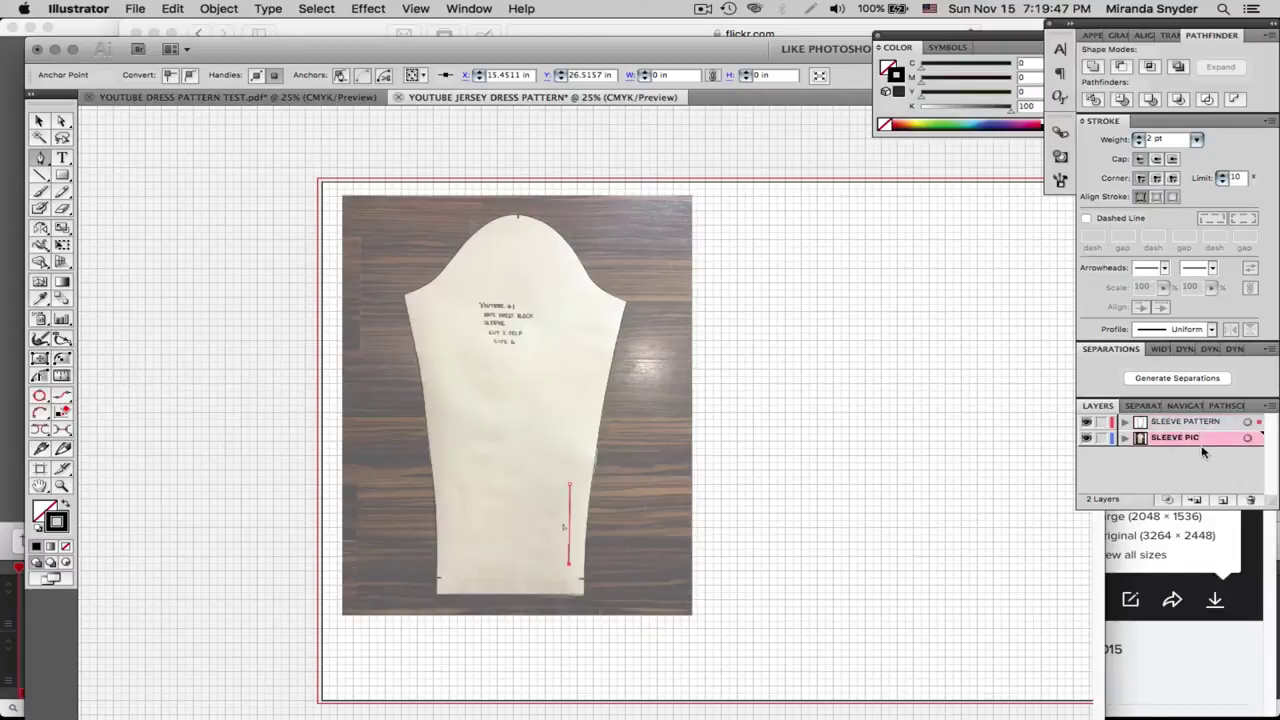
click(1249, 499)
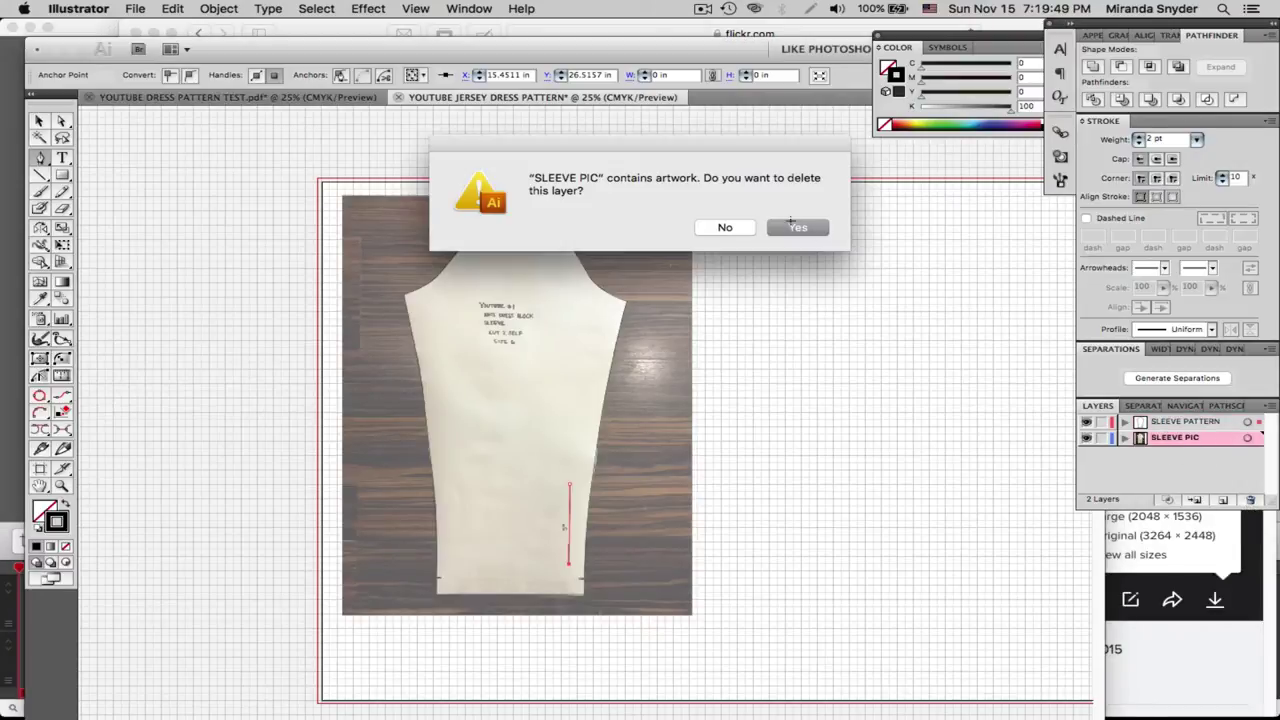
click(797, 228)
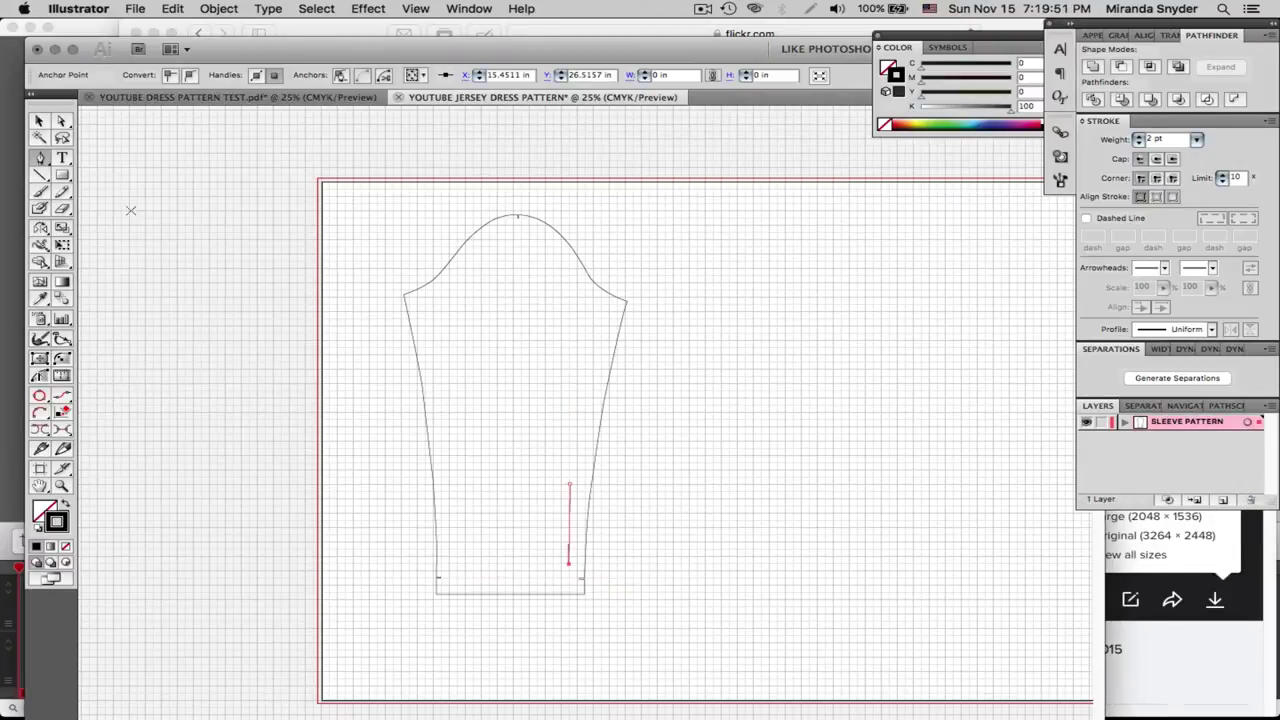
click(39, 120)
Group the traced sleeve outline and scale line, then move the group up and left
drag(352, 180, 670, 628)
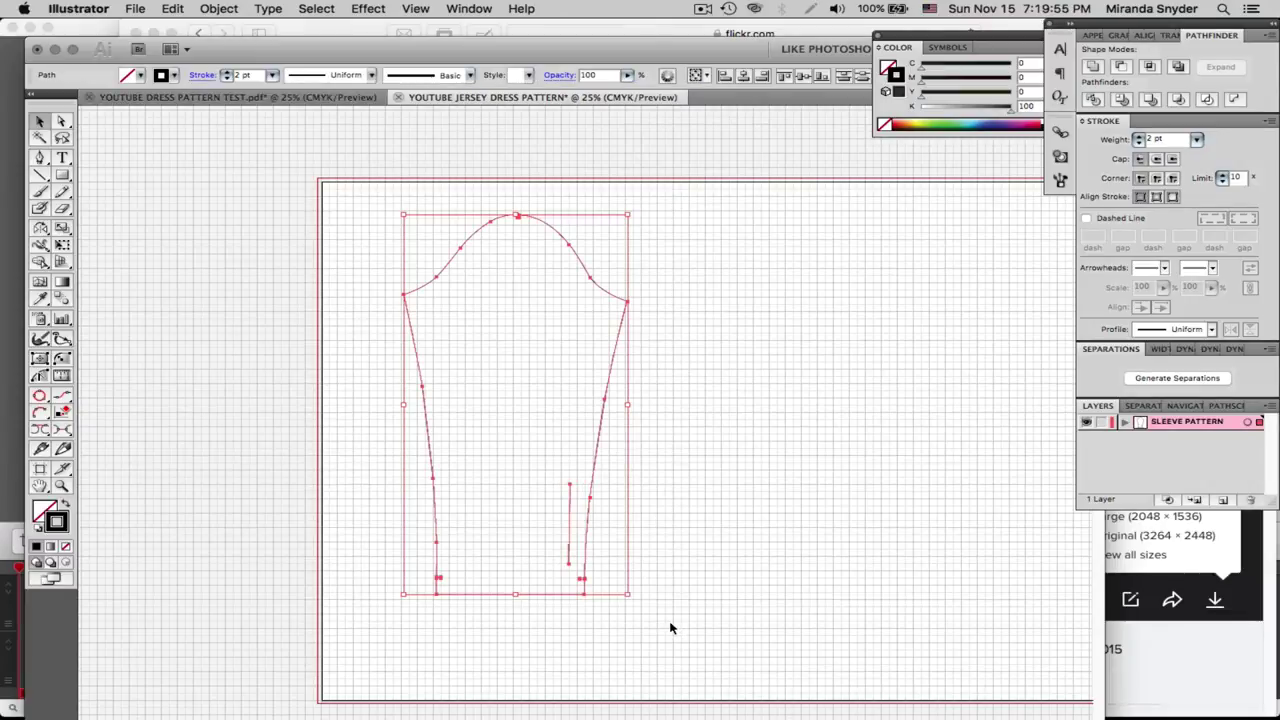
key(super+g)
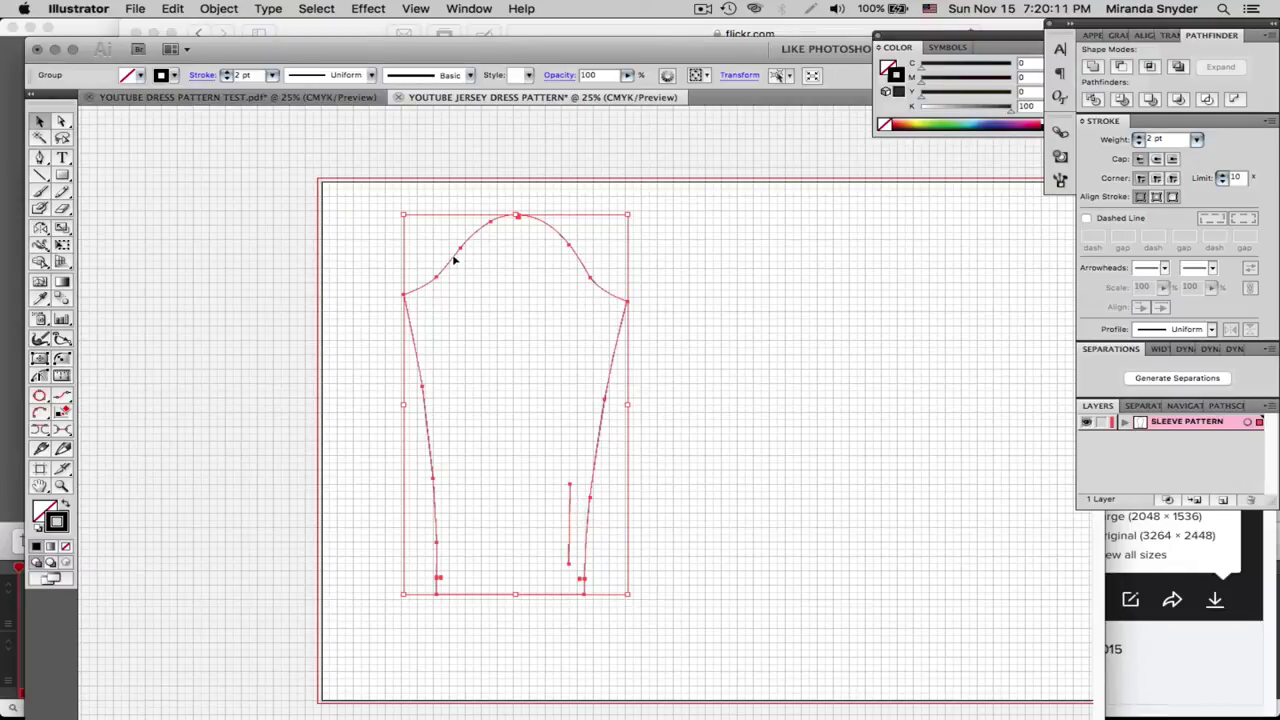
drag(452, 262, 377, 234)
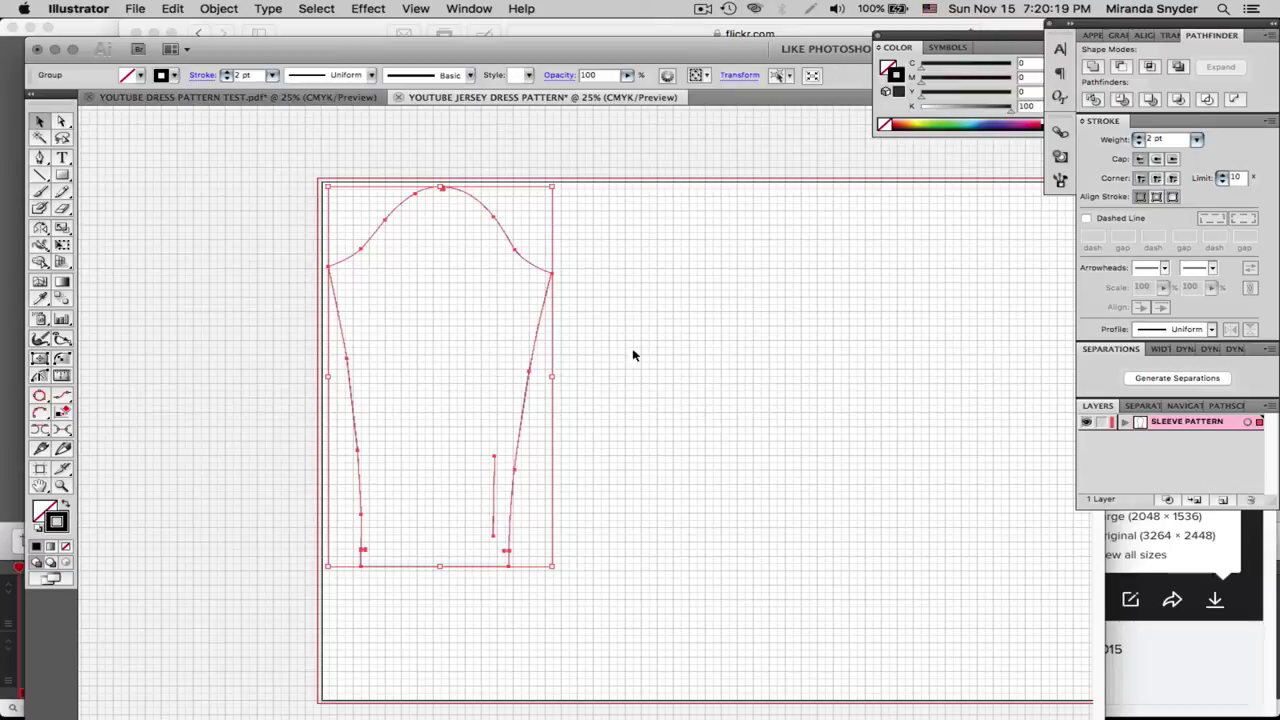
click(250, 391)
drag(294, 163, 585, 592)
key(super+c)
key(super+v)
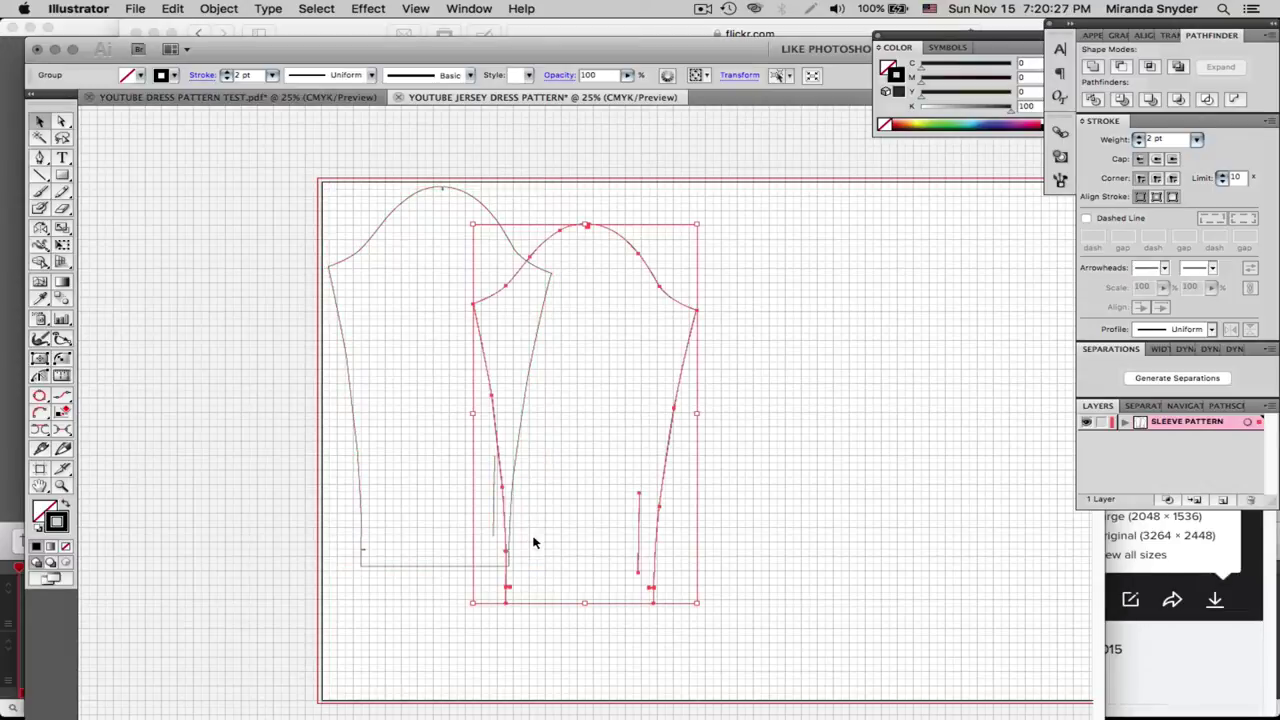
drag(645, 267, 745, 237)
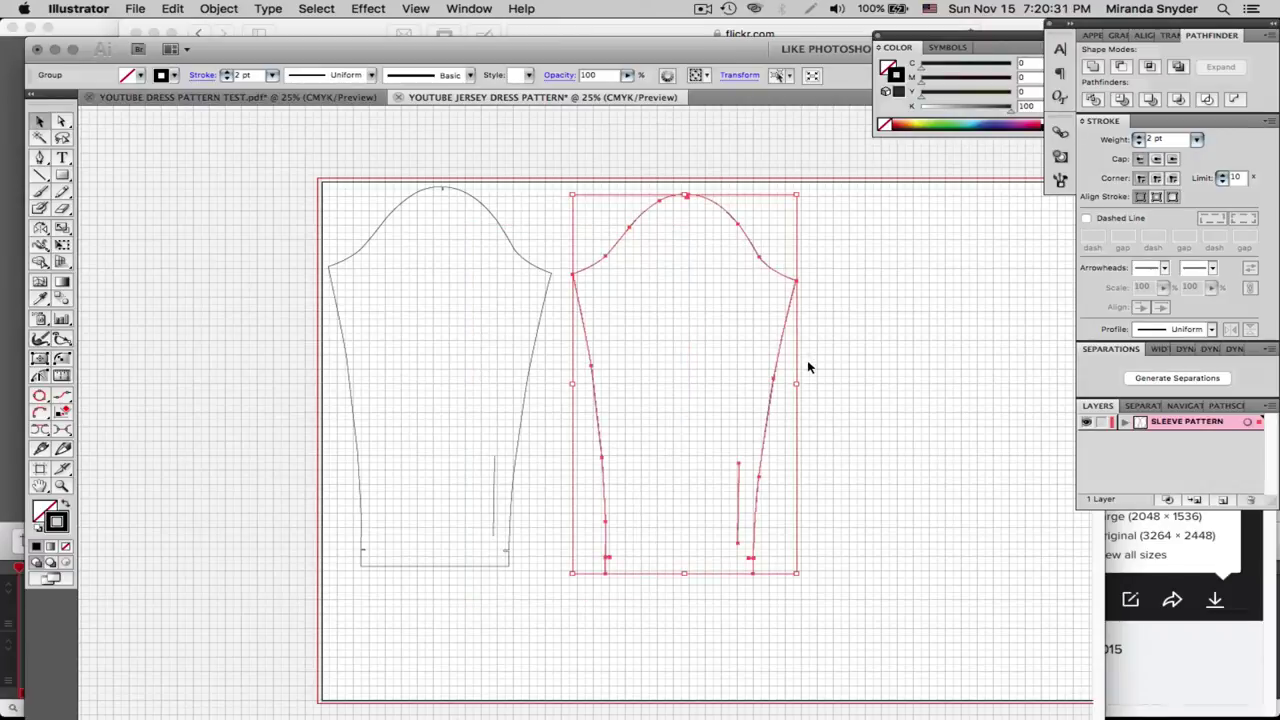
key(r)
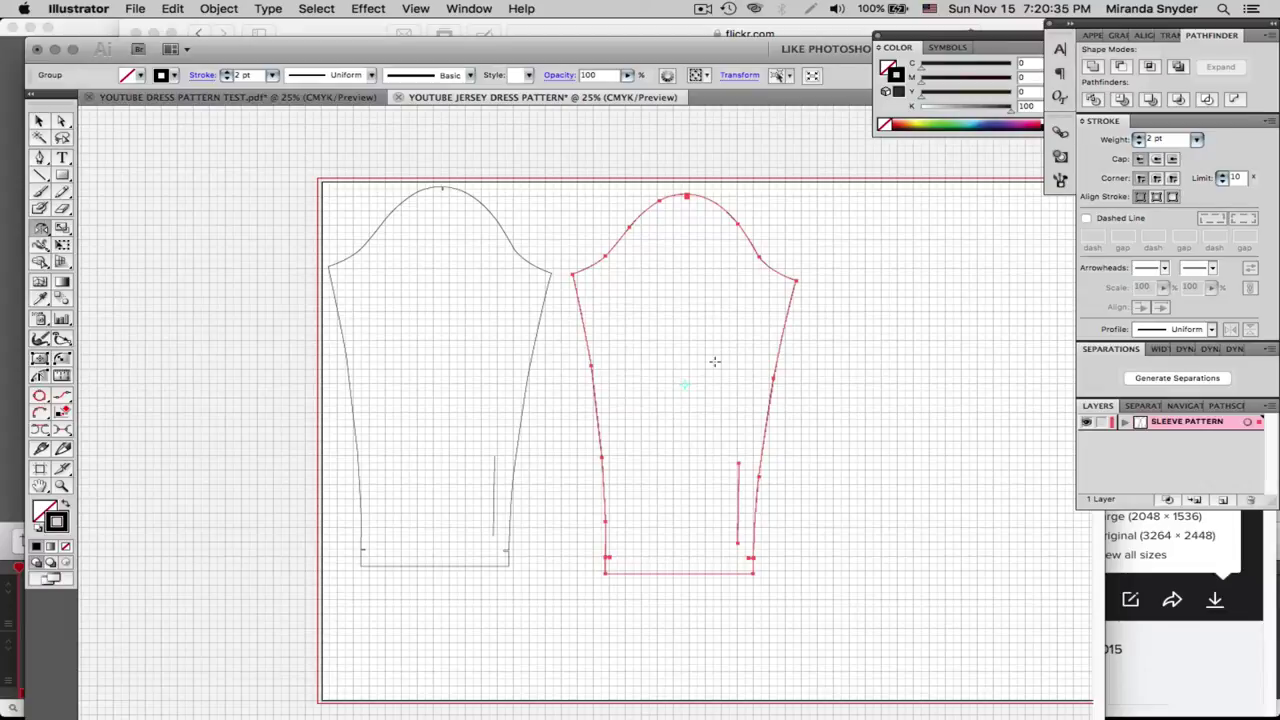
key(Return)
click(531, 251)
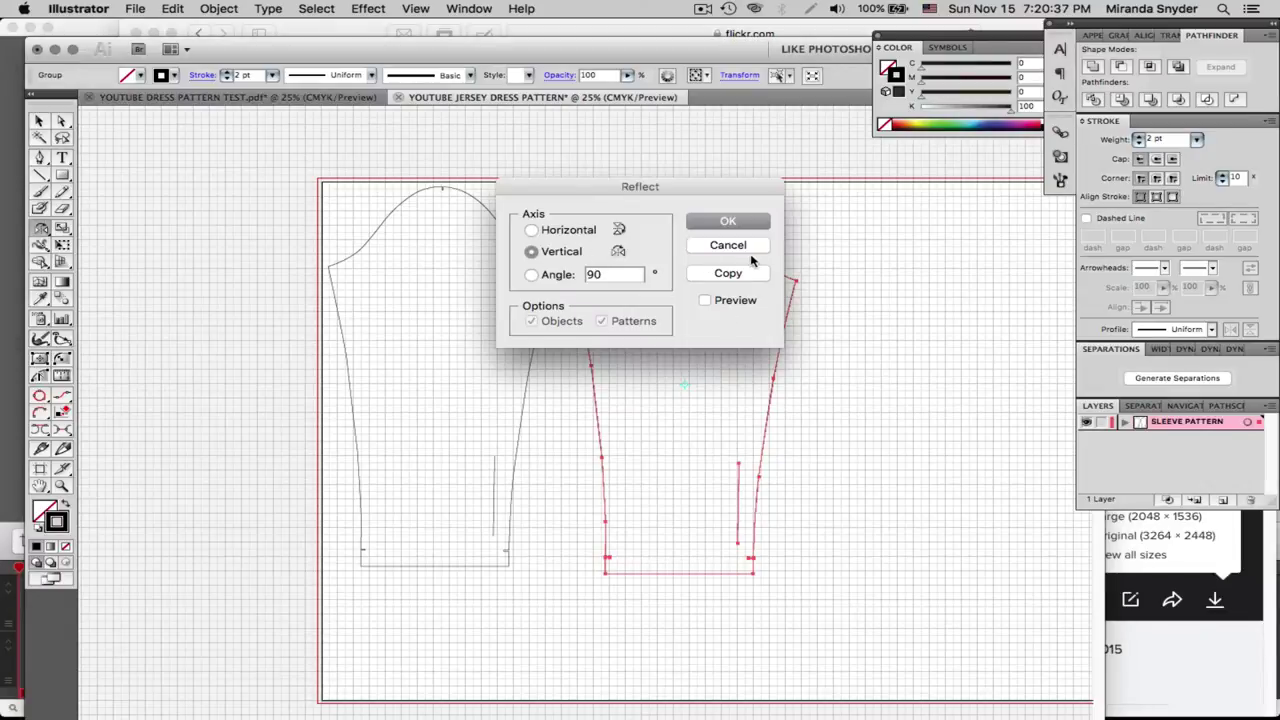
click(731, 216)
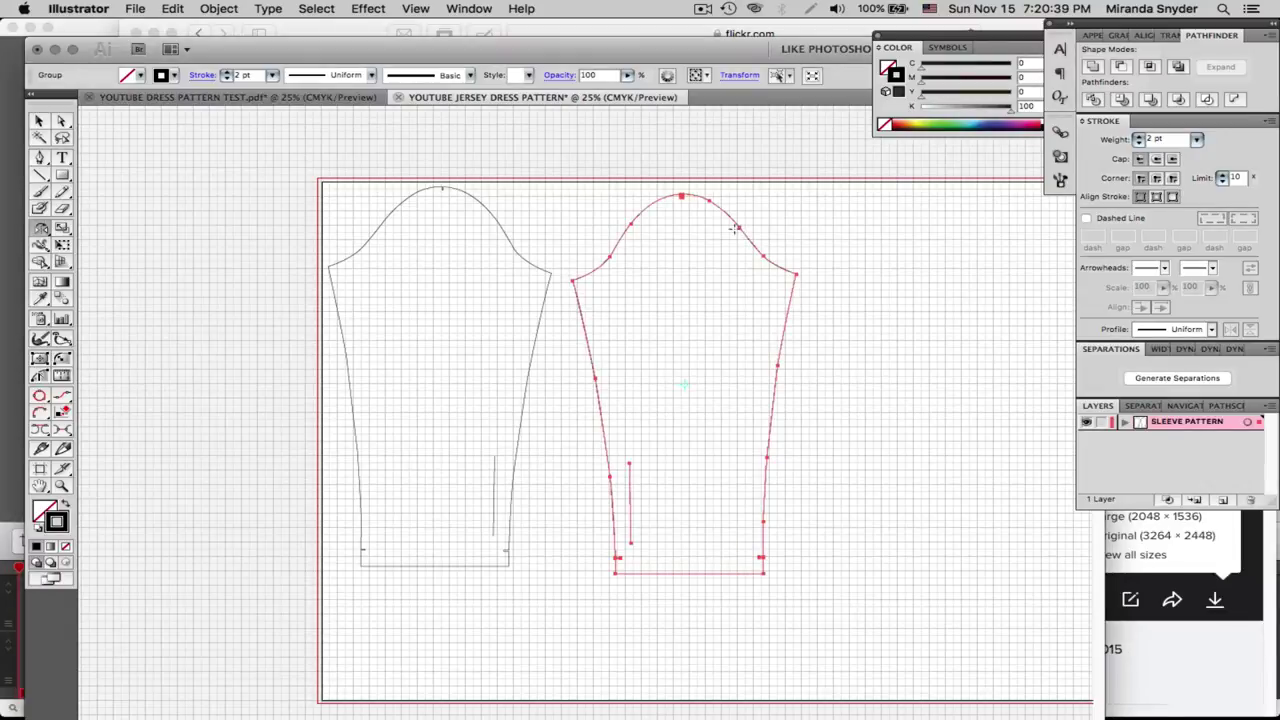
click(40, 121)
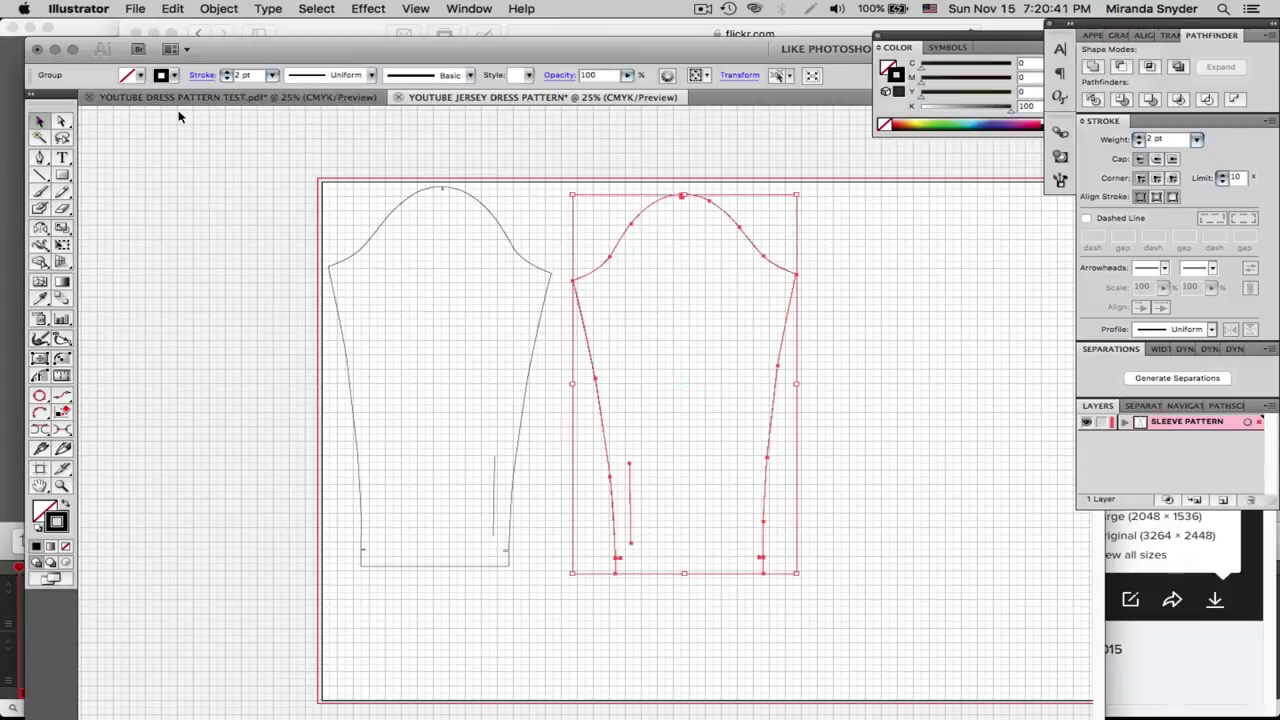
mouse_move(626, 233)
mouse_down()
mouse_move(611, 207)
mouse_move(612, 228)
mouse_up()
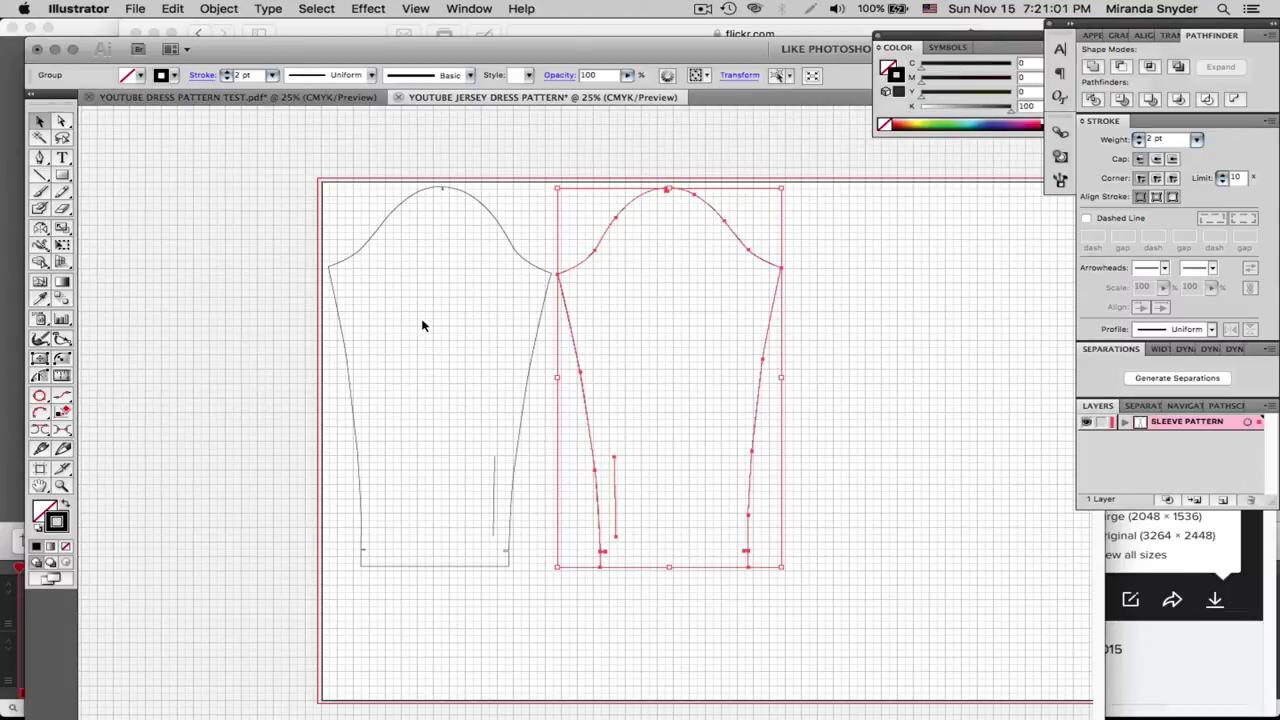
key(Delete)
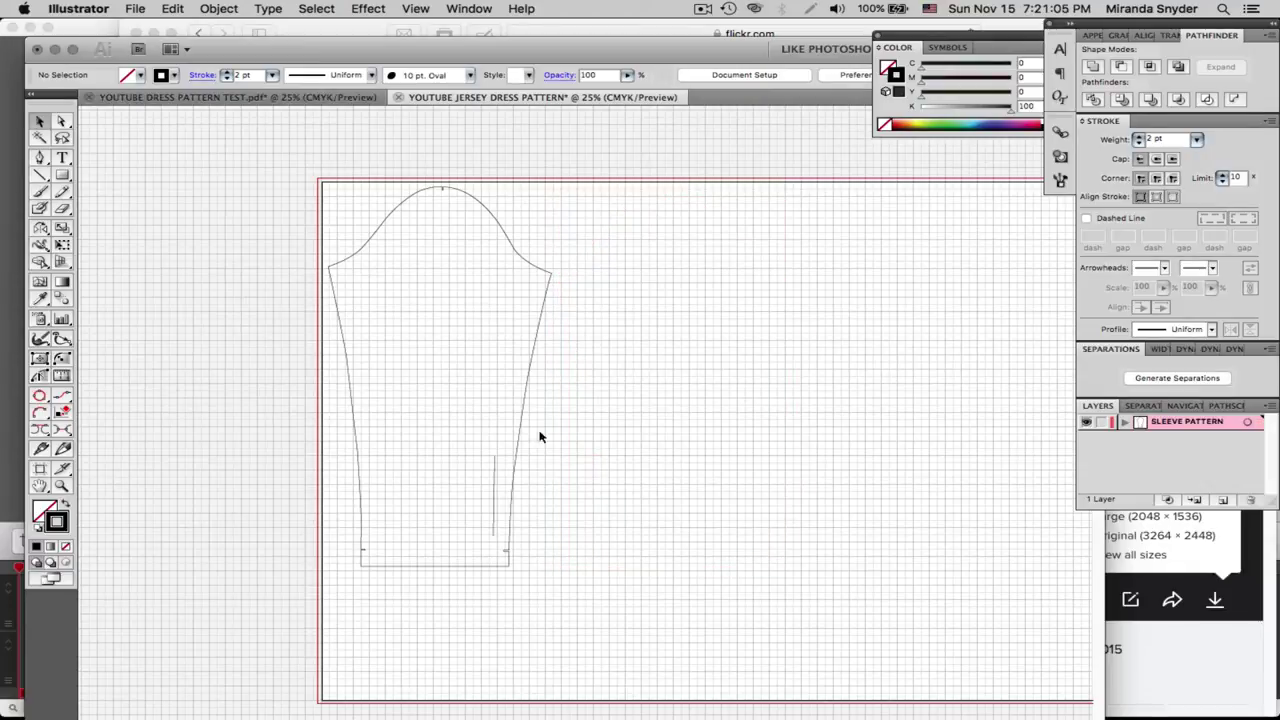
Move the sleeve pattern group left, lock SLEEVE PATTERN, and add a new layer
mouse_move(672, 516)
mouse_down()
mouse_move(523, 464)
mouse_move(451, 486)
mouse_move(520, 477)
mouse_move(652, 506)
mouse_up()
drag(269, 163, 540, 590)
drag(490, 255, 235, 209)
click(722, 467)
drag(722, 467, 532, 471)
click(1101, 422)
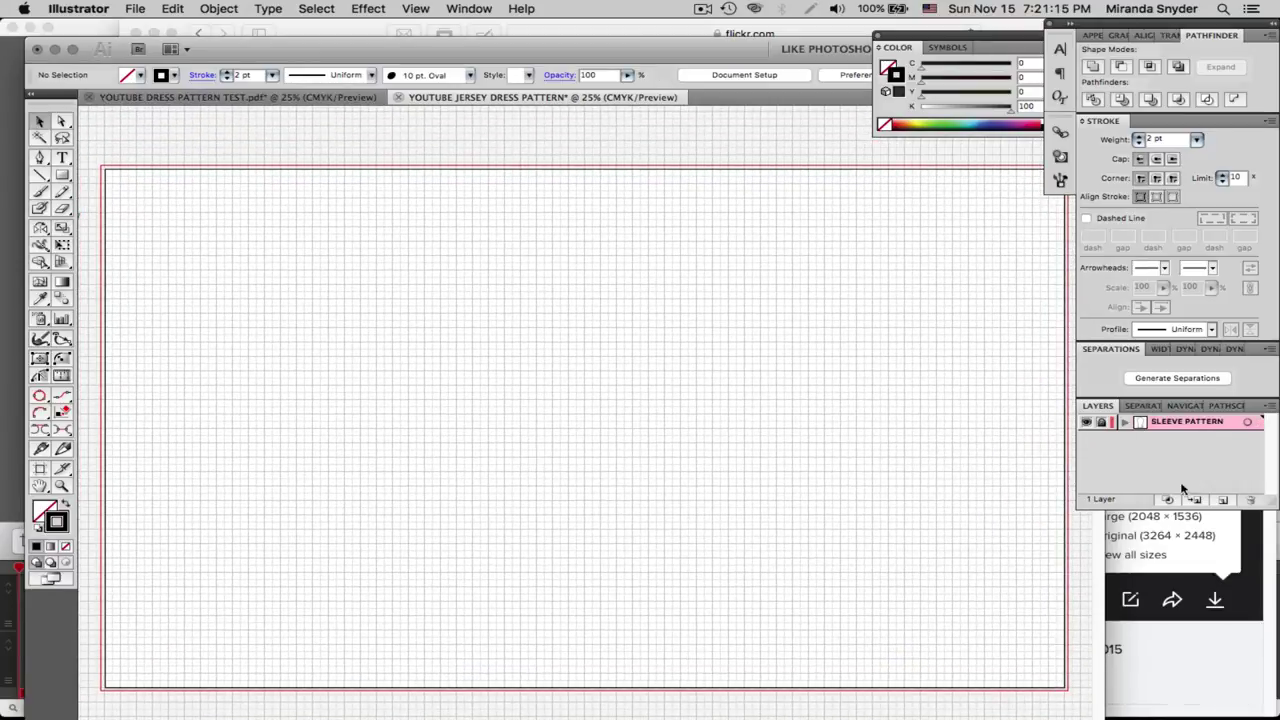
click(1222, 500)
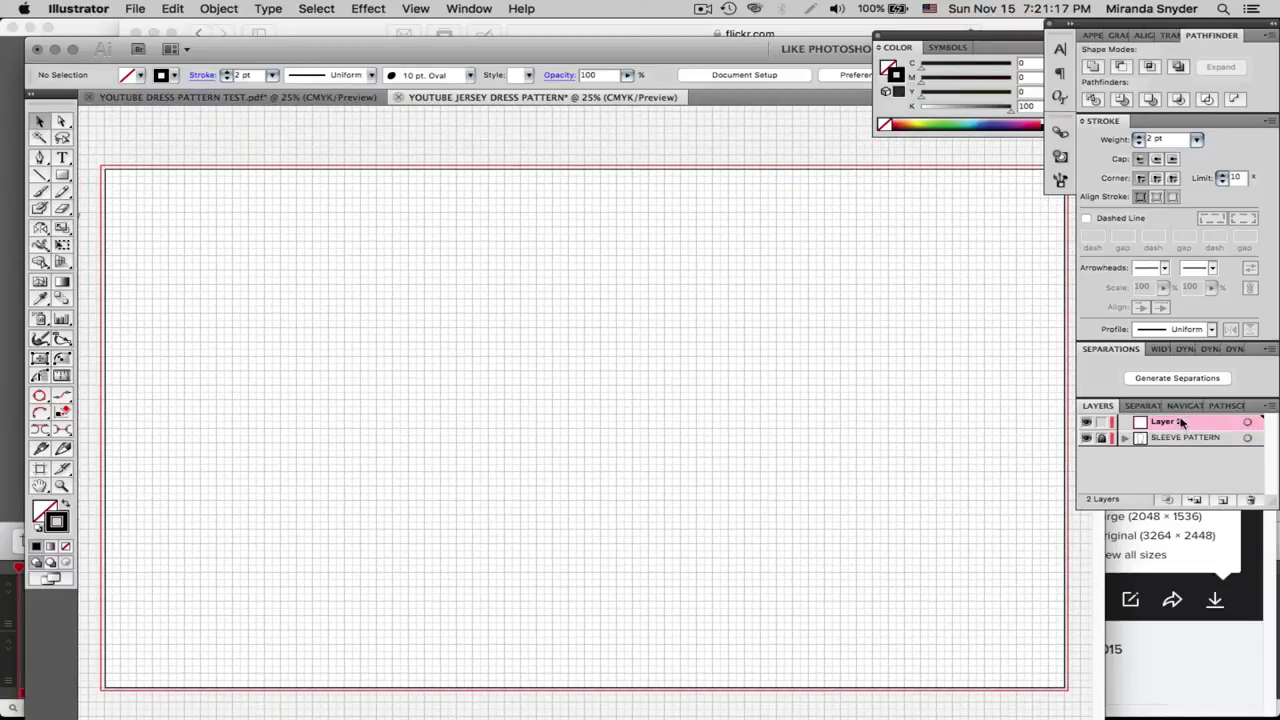
Place IMG_4312.jpg from the Pictures folder into the document
click(135, 9)
click(156, 285)
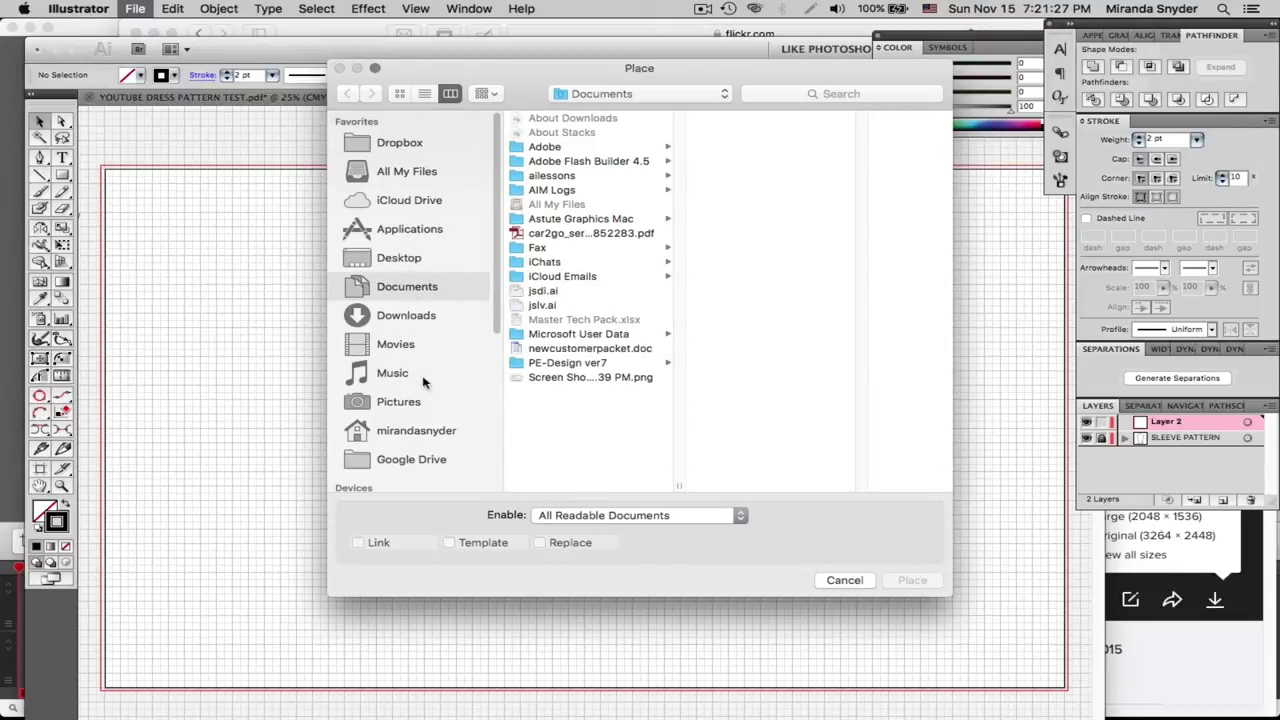
click(393, 403)
click(563, 134)
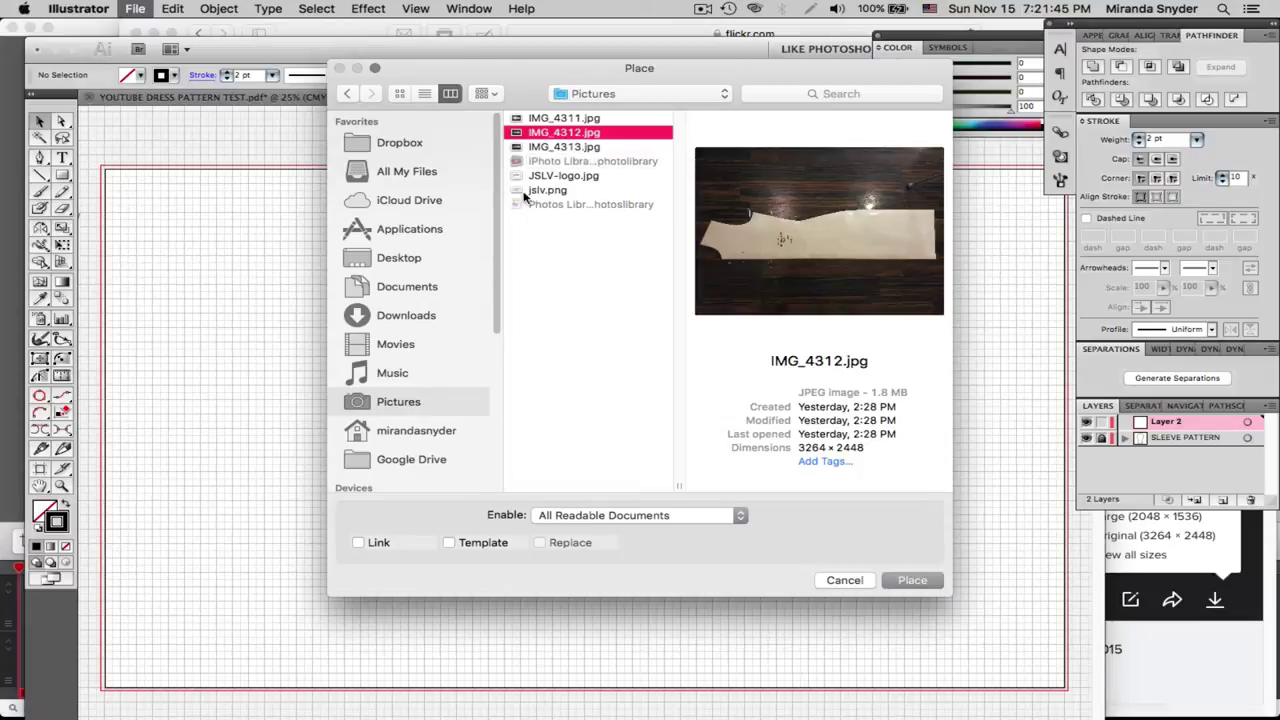
click(558, 150)
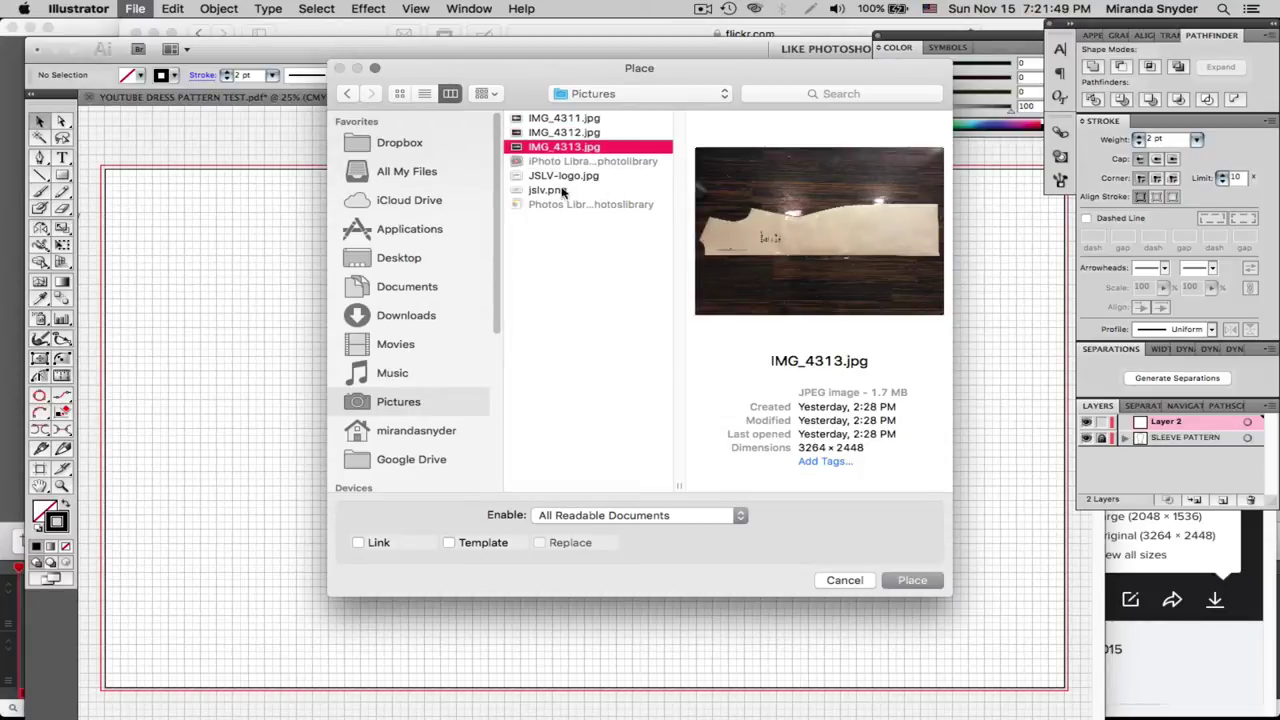
click(561, 134)
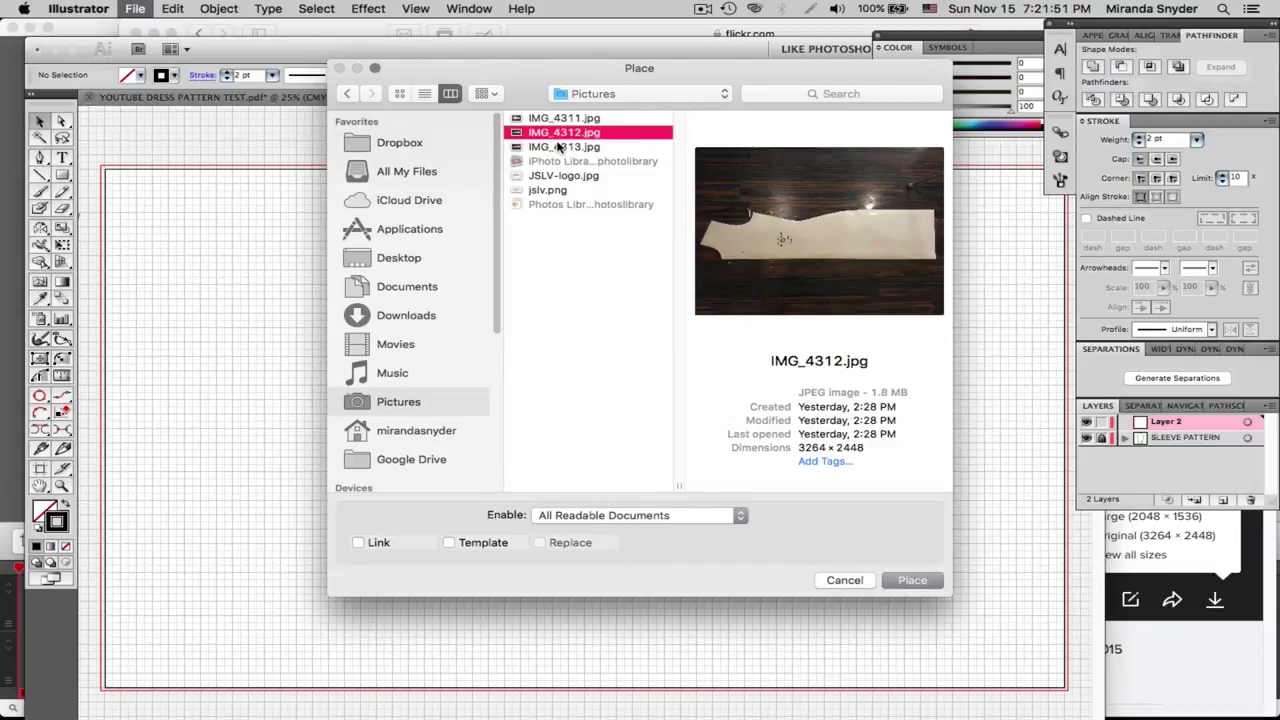
click(913, 583)
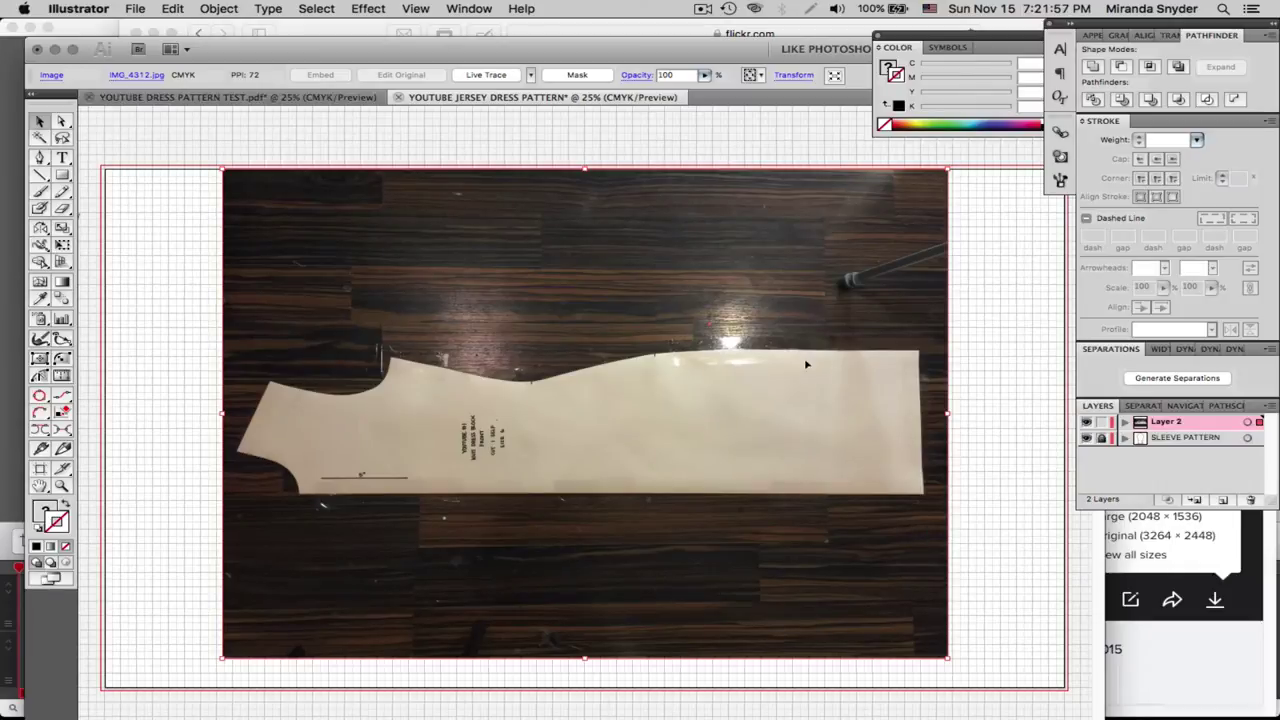
Rename Layer 2 to 'PATTERN FRONT' with images dimmed to 50%, and shift the photo left
double_click(1164, 428)
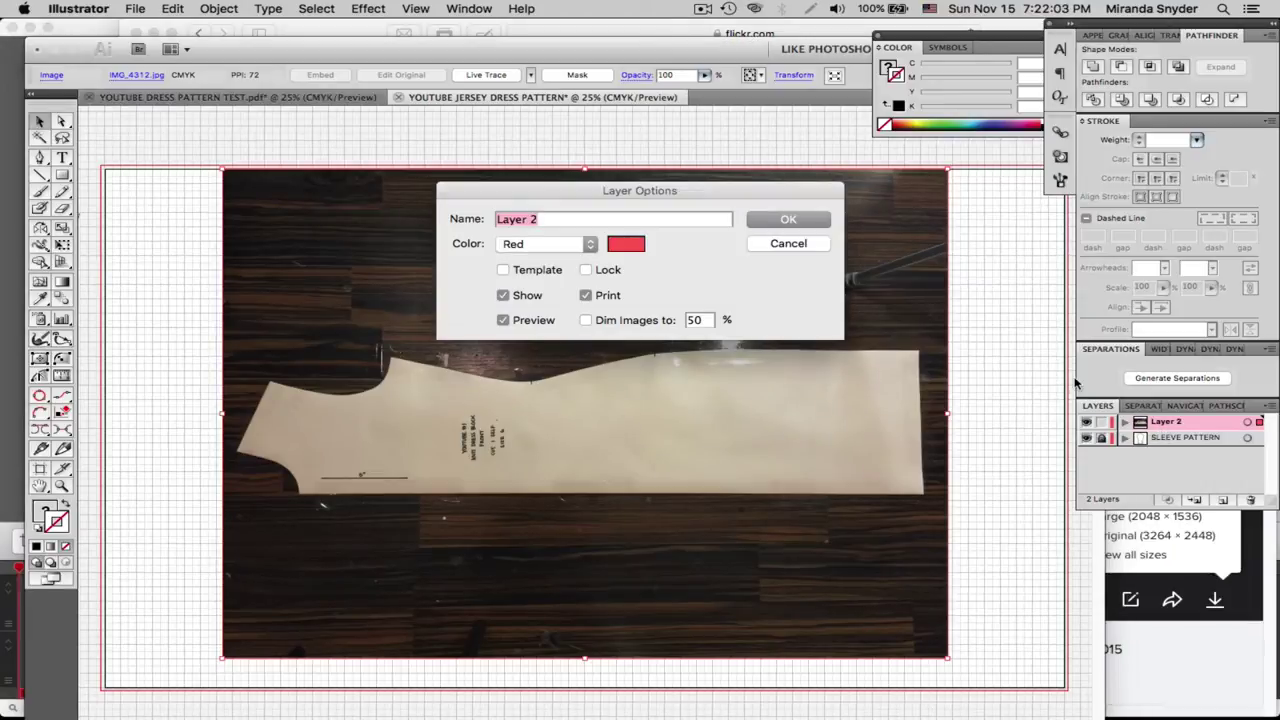
text(PATTERN F)
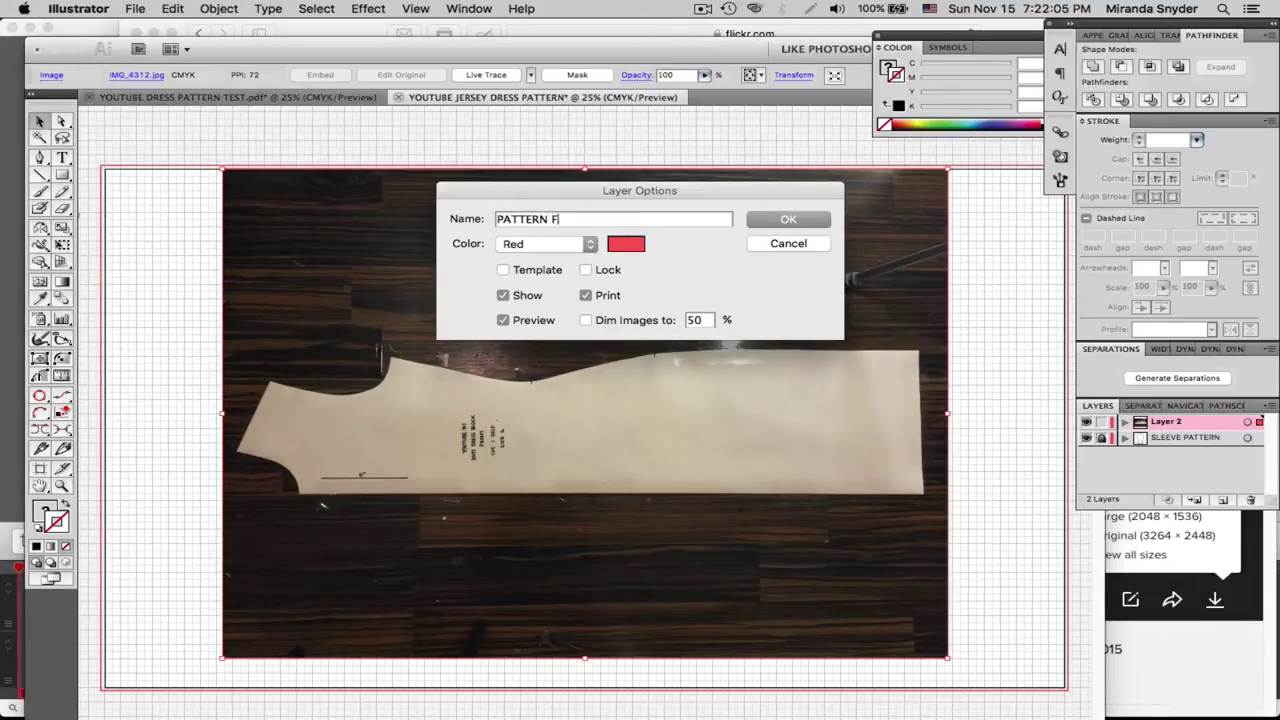
text(RONT)
click(586, 320)
click(795, 220)
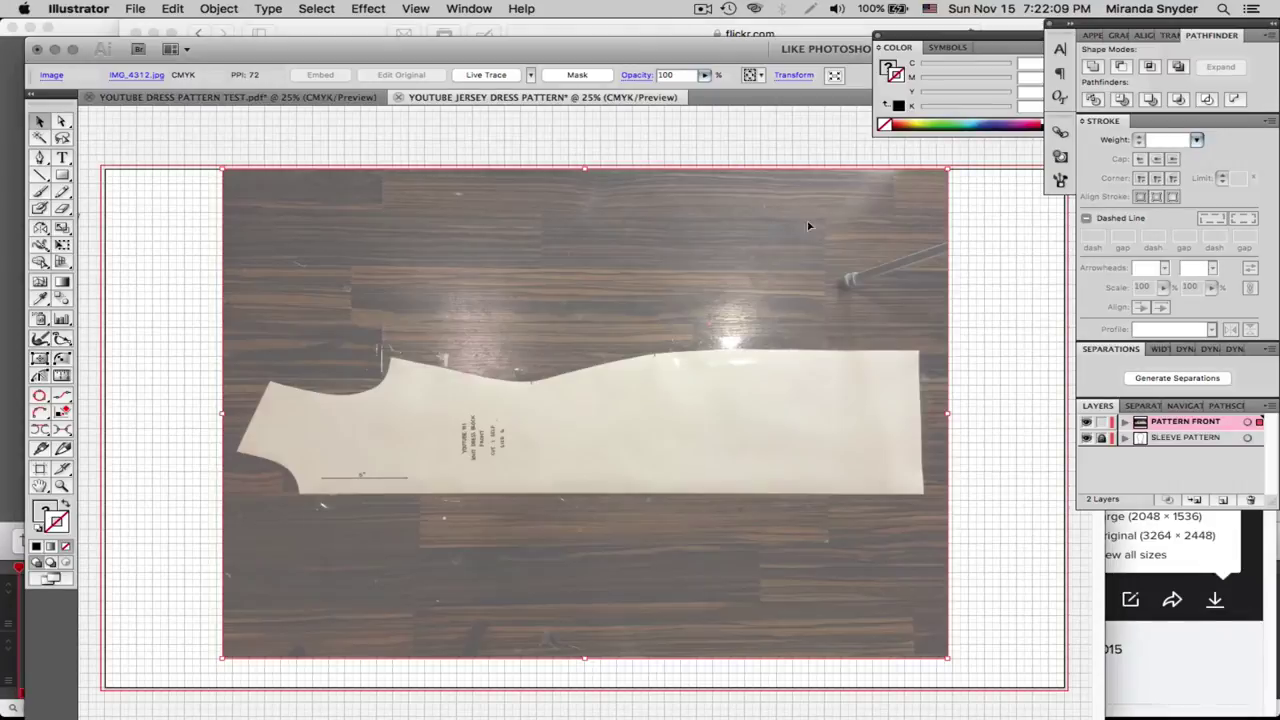
drag(568, 430, 440, 438)
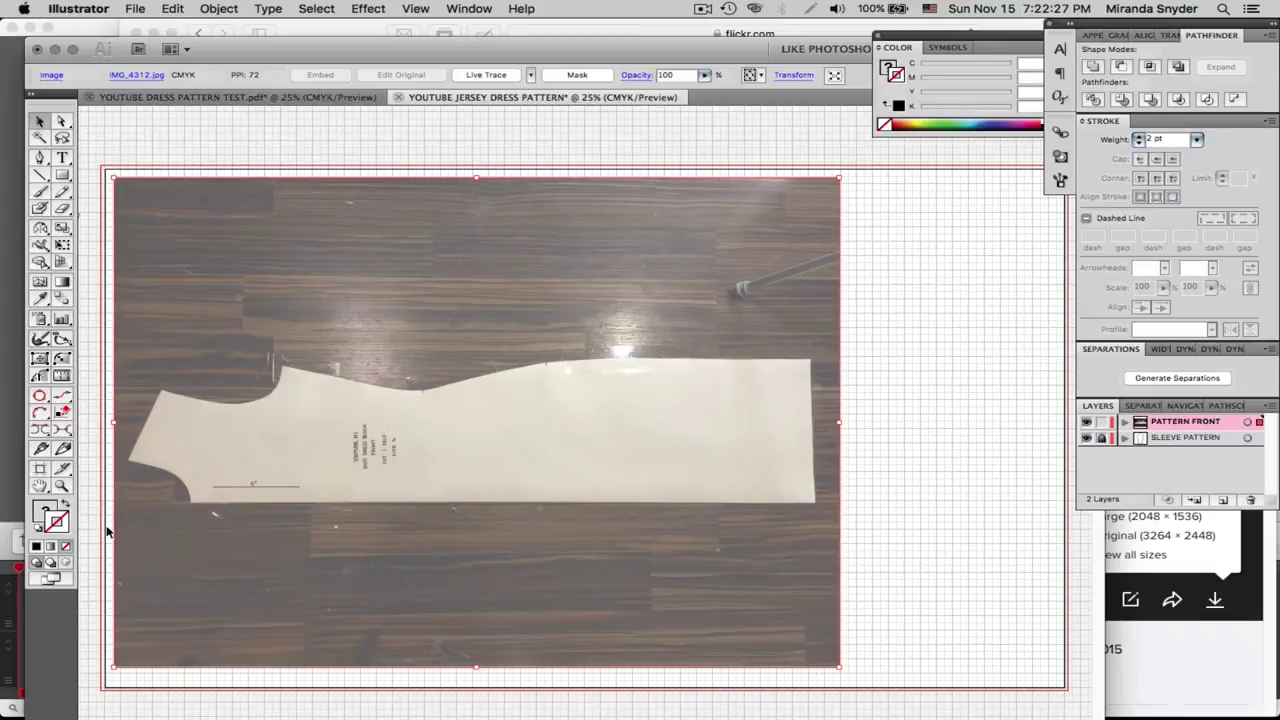
Lock PATTERN FRONT, add a new layer, and set the Pen tool to a 2 pt black stroke
click(1101, 421)
click(1221, 500)
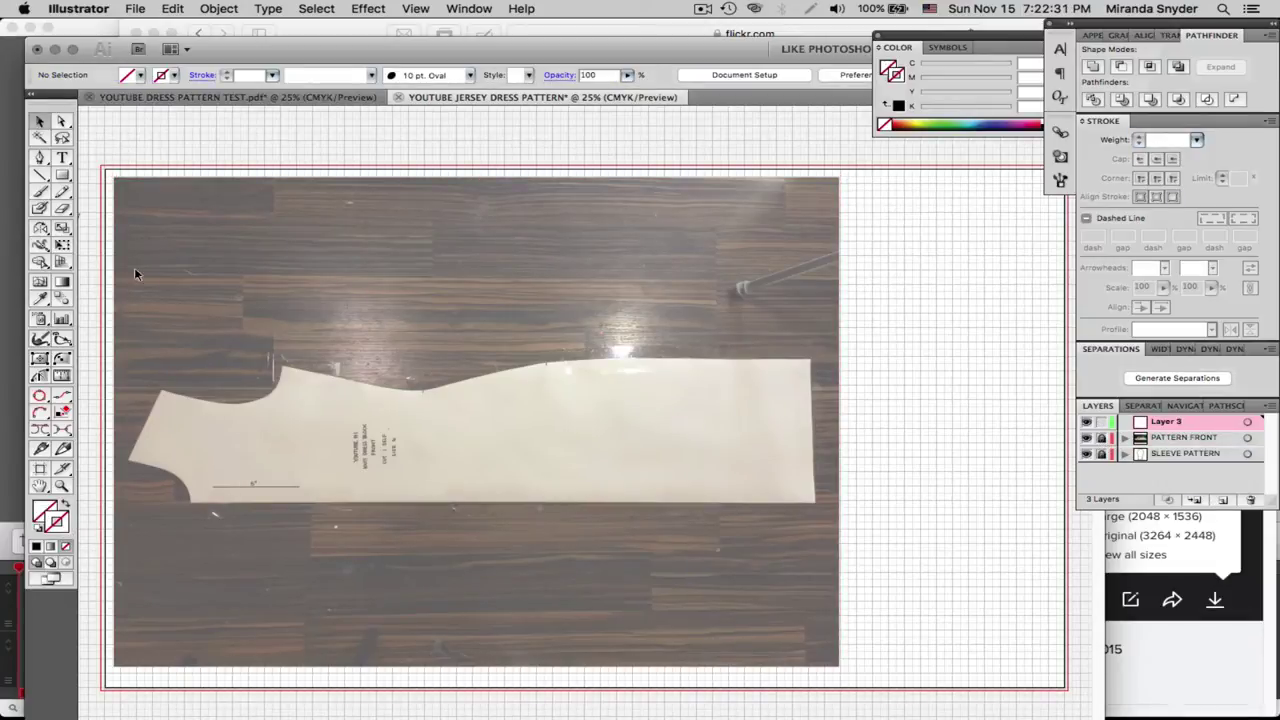
click(50, 158)
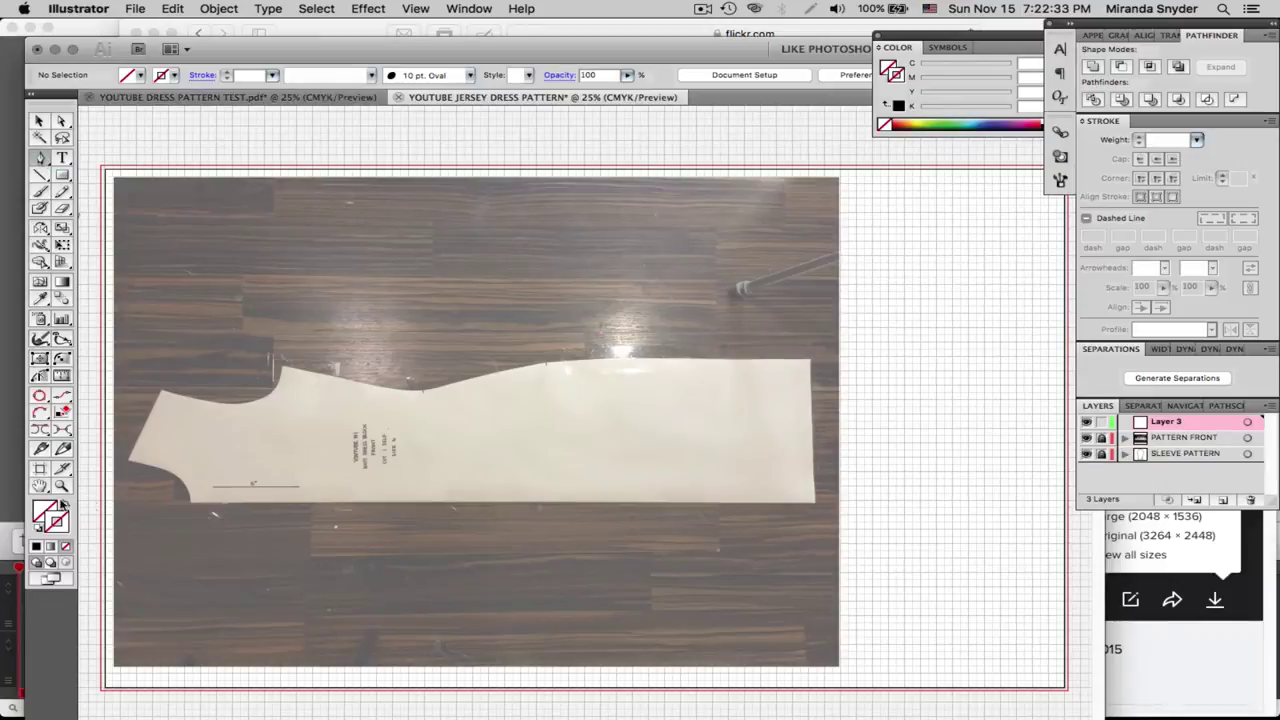
click(36, 547)
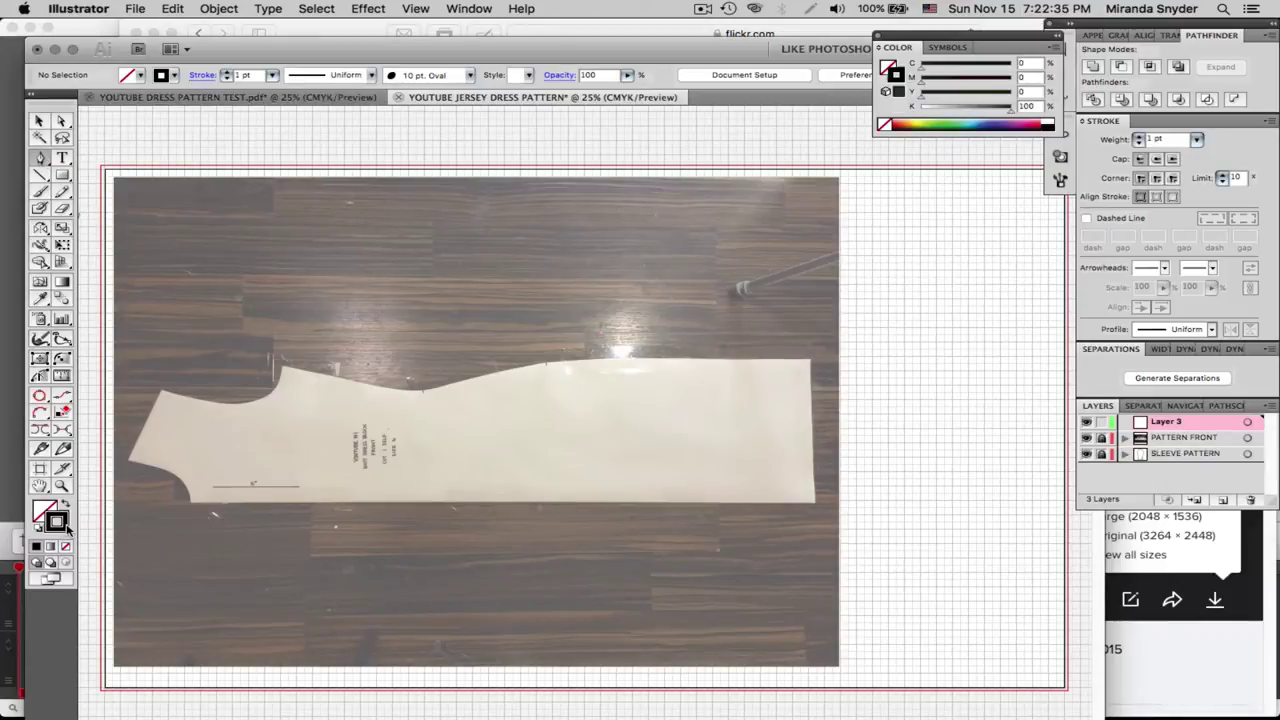
click(1200, 140)
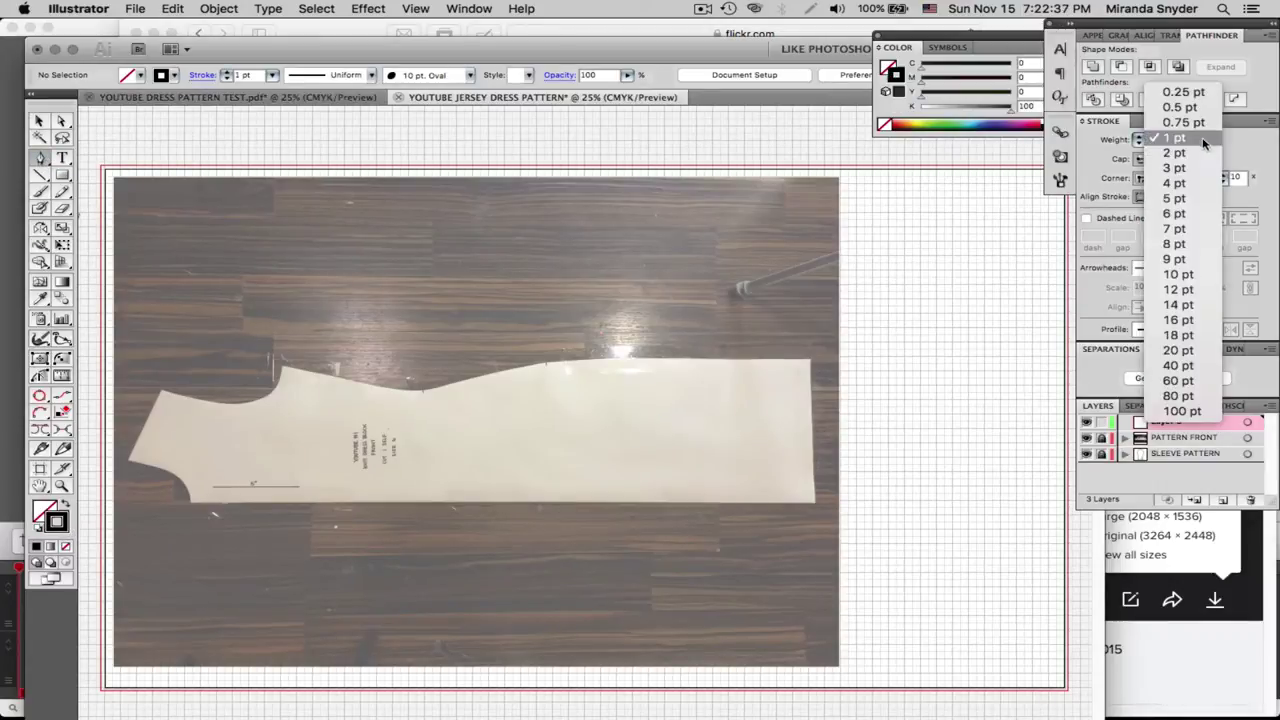
click(1190, 153)
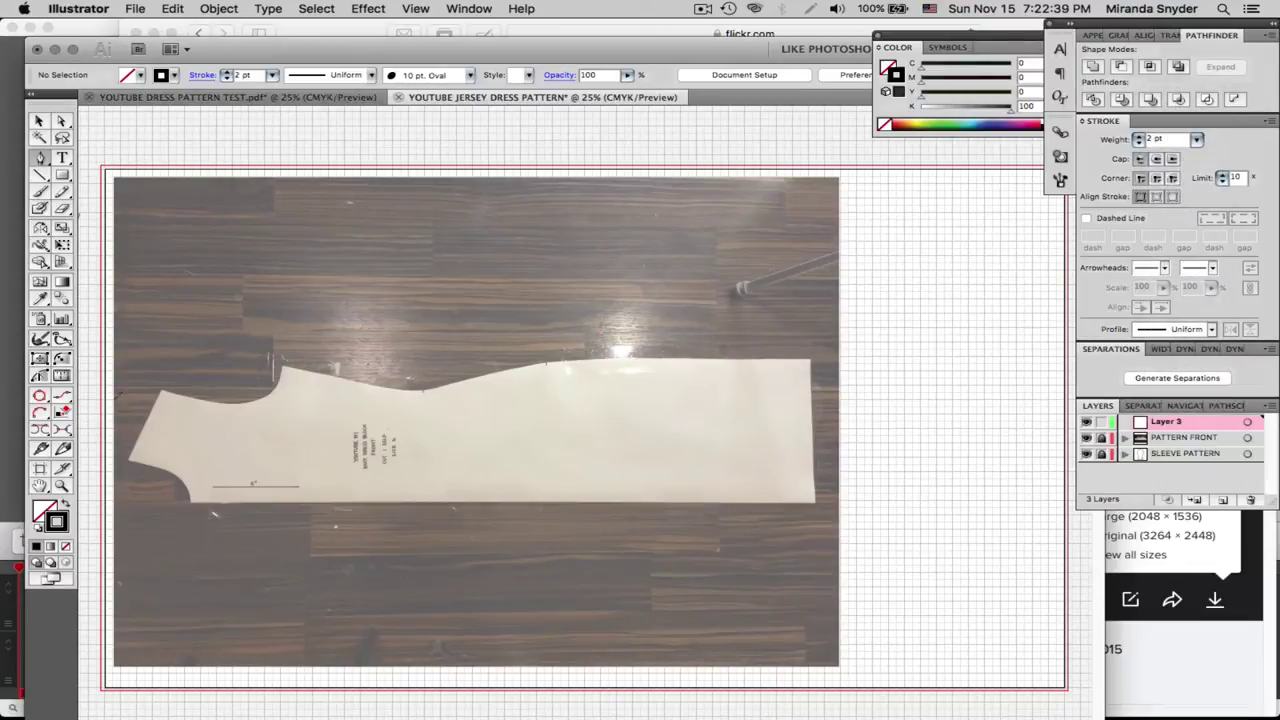
Zoom in on the armhole and 5-inch line of the bodice photo
key(z)
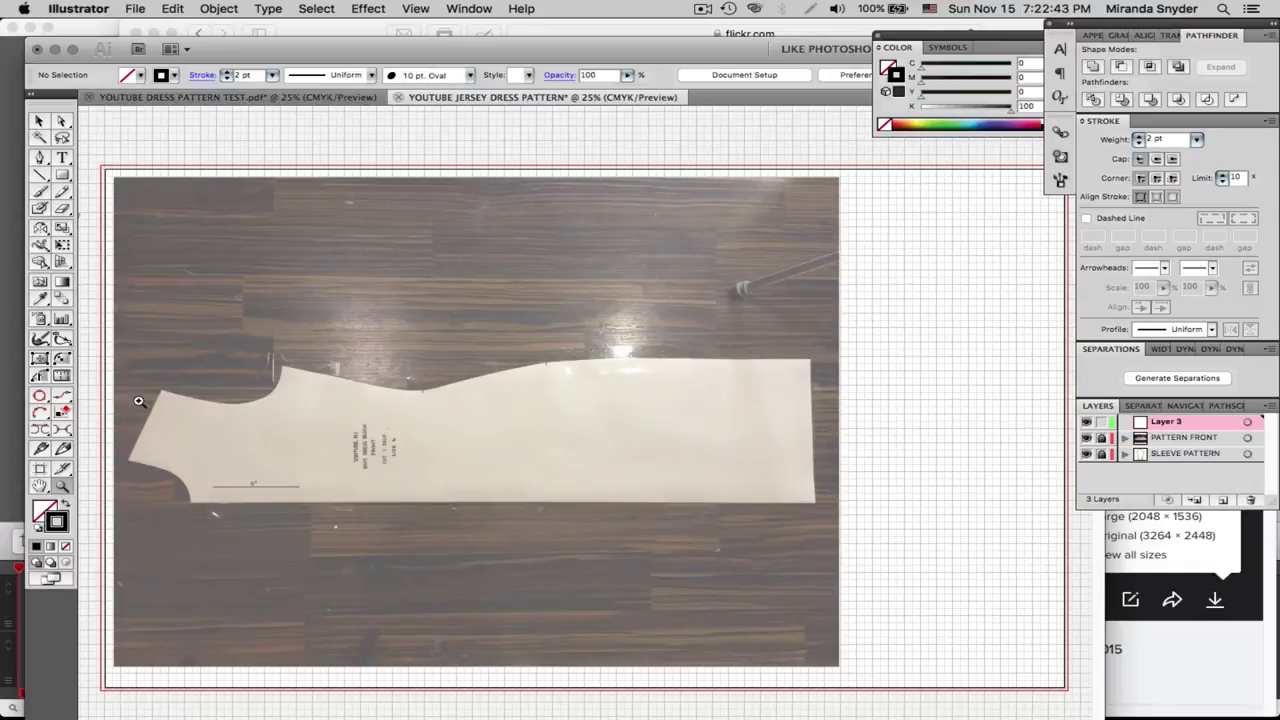
drag(142, 390, 251, 549)
drag(616, 552, 457, 560)
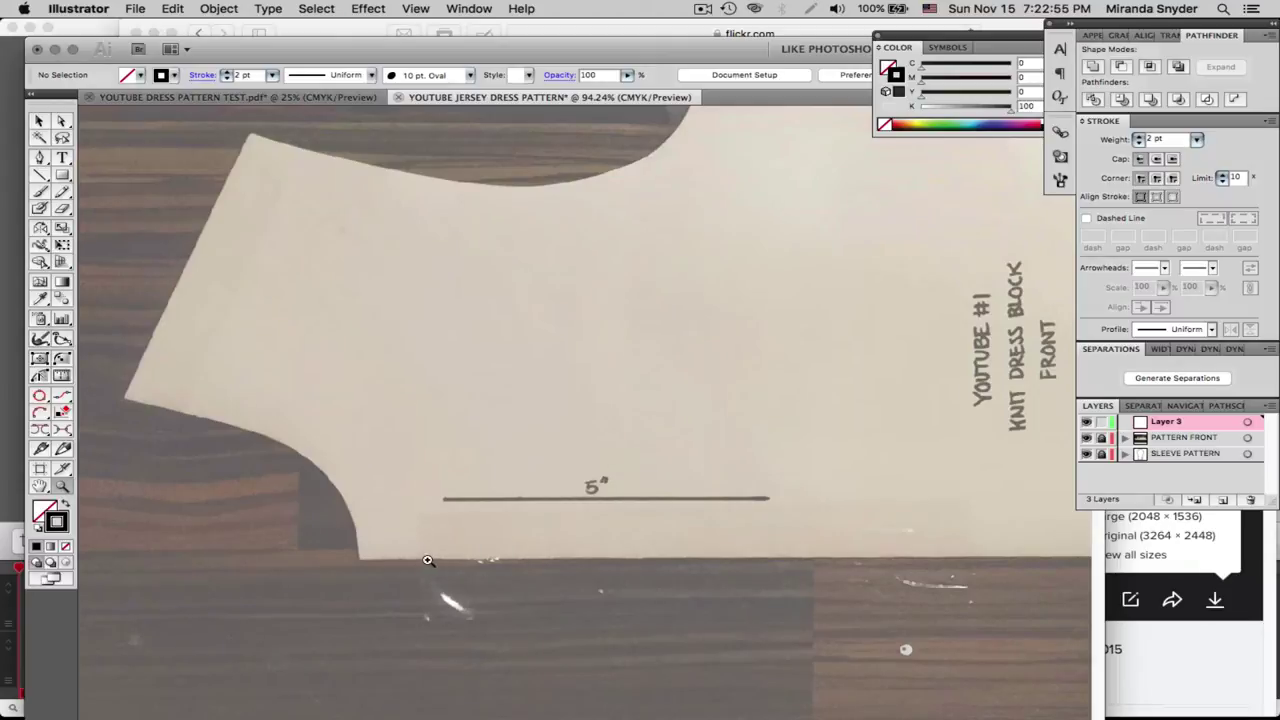
Start the outline at the armhole's bottom corner, tracing to the paper's right corner and up its edge
drag(436, 585, 391, 449)
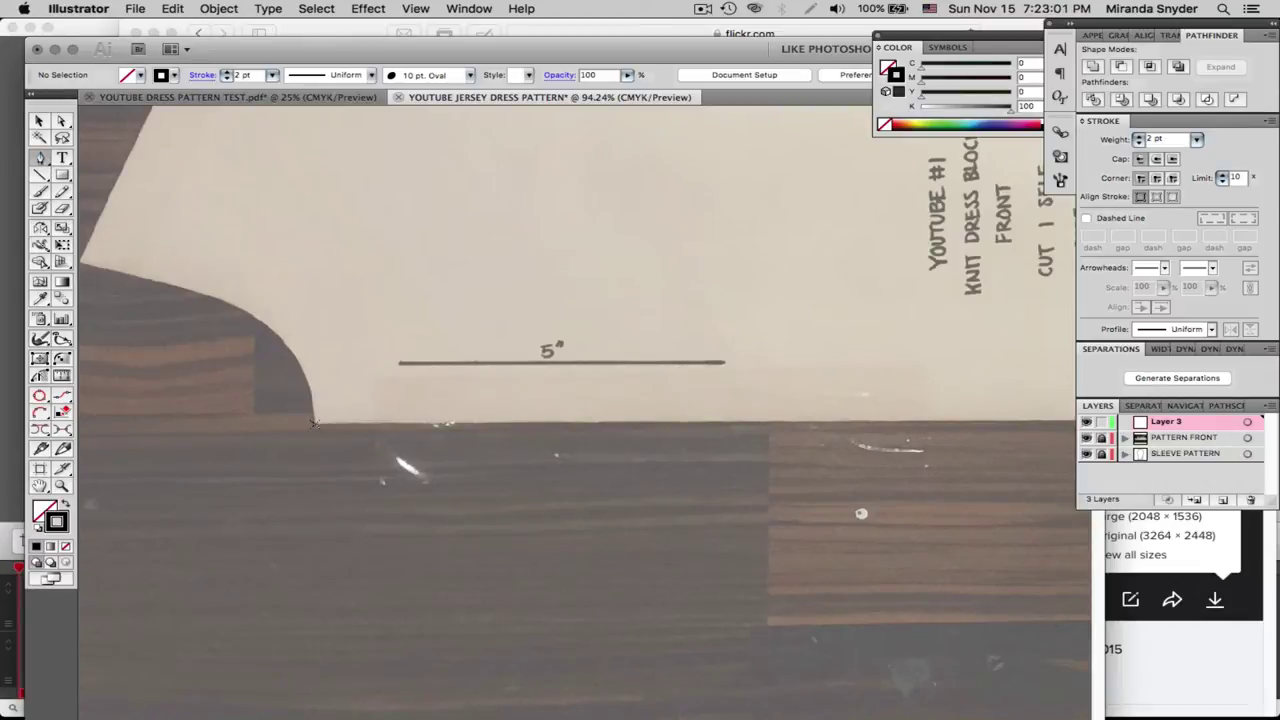
click(314, 423)
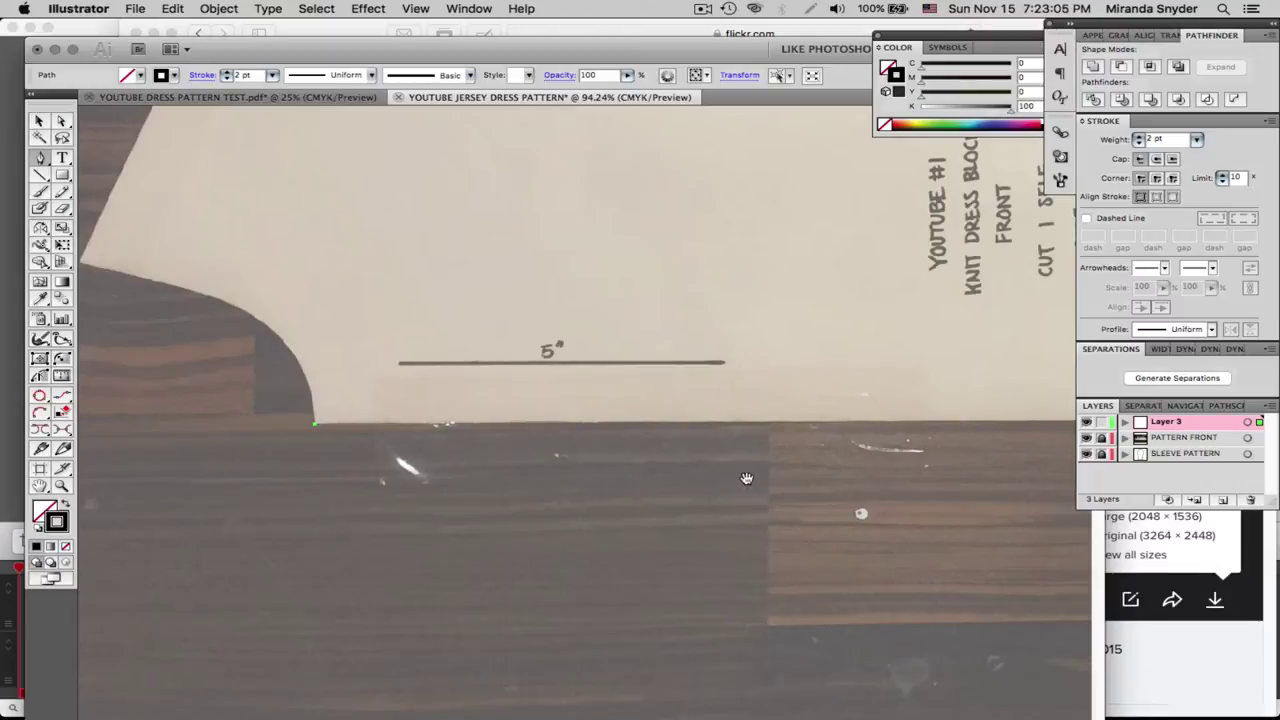
drag(970, 458, 431, 572)
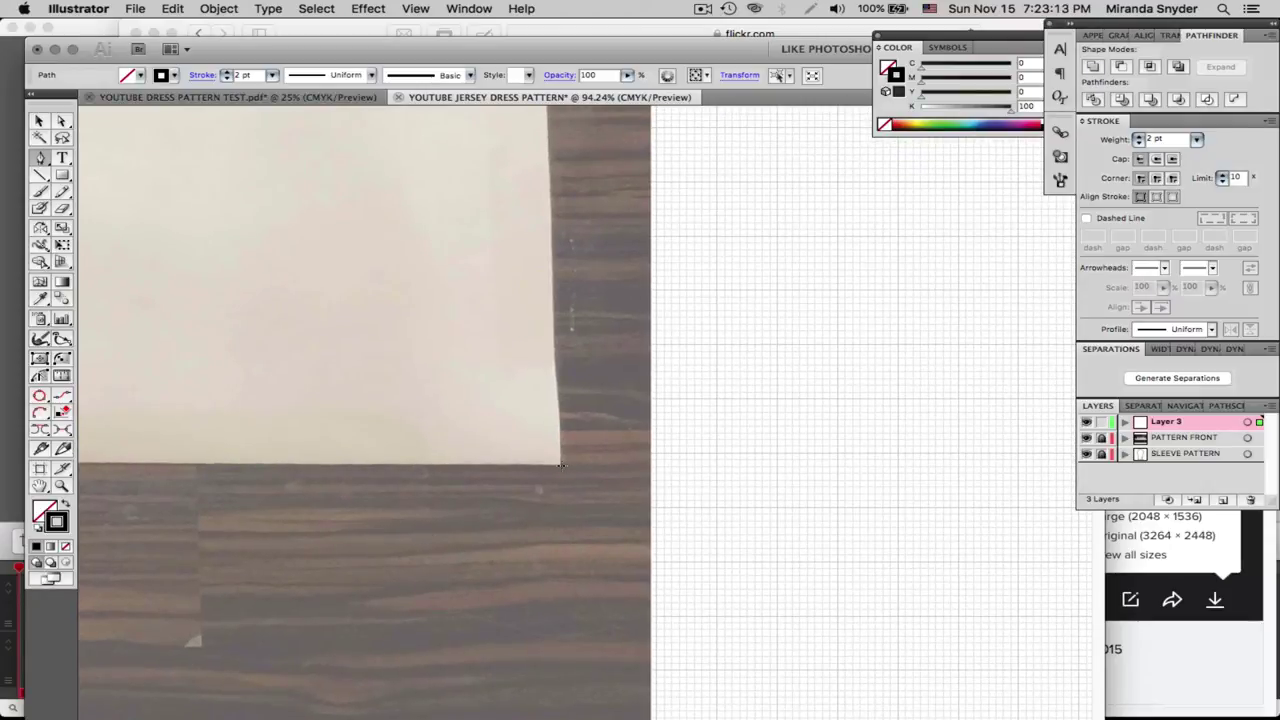
click(560, 464)
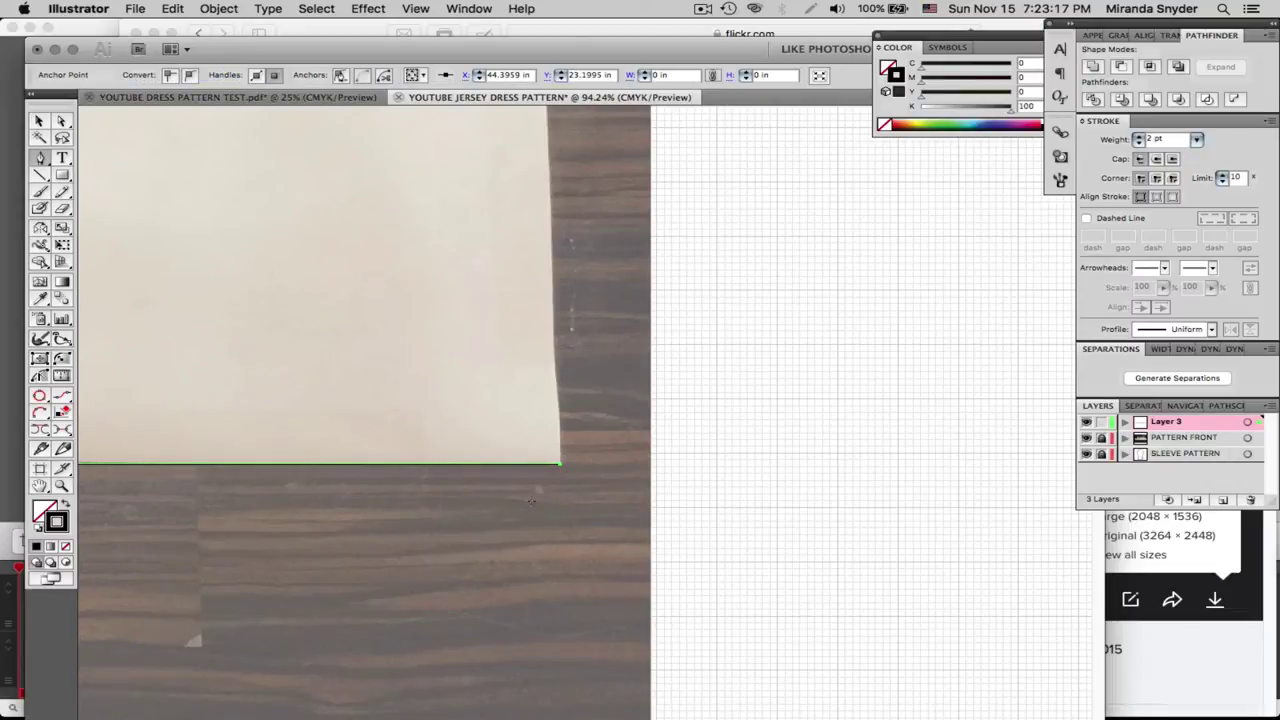
drag(472, 516, 537, 583)
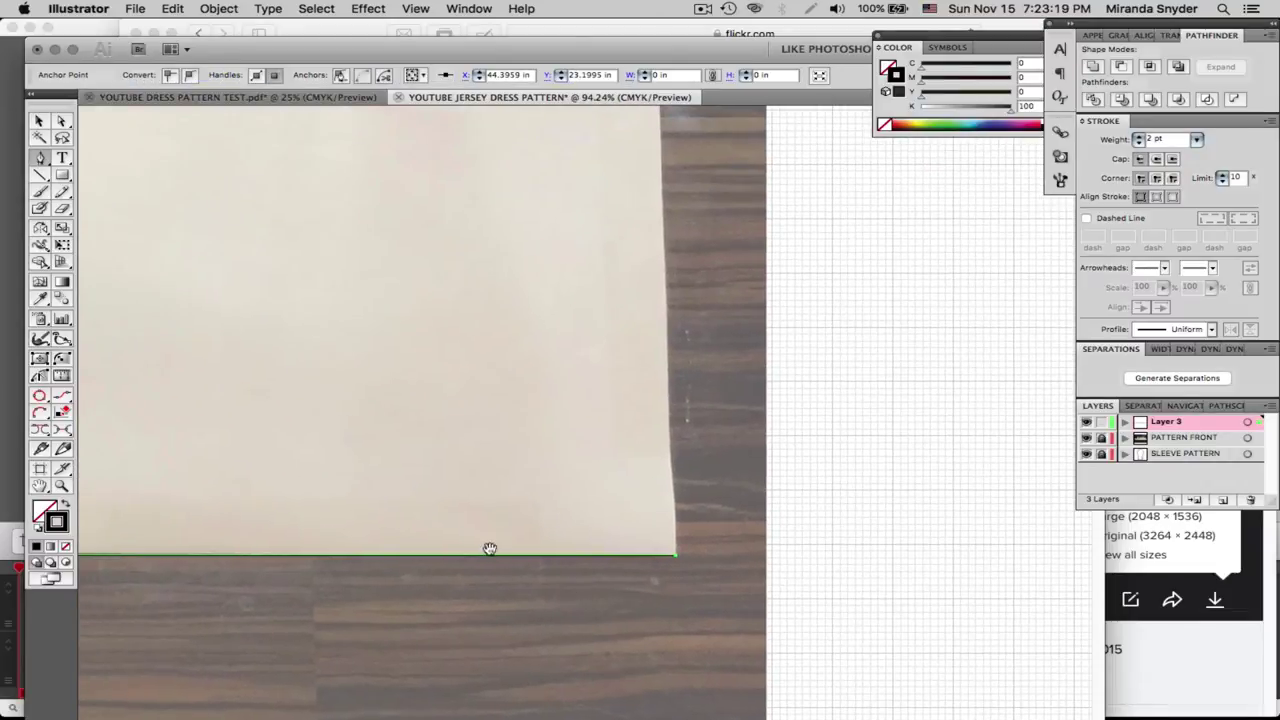
drag(489, 549, 580, 611)
drag(492, 460, 460, 529)
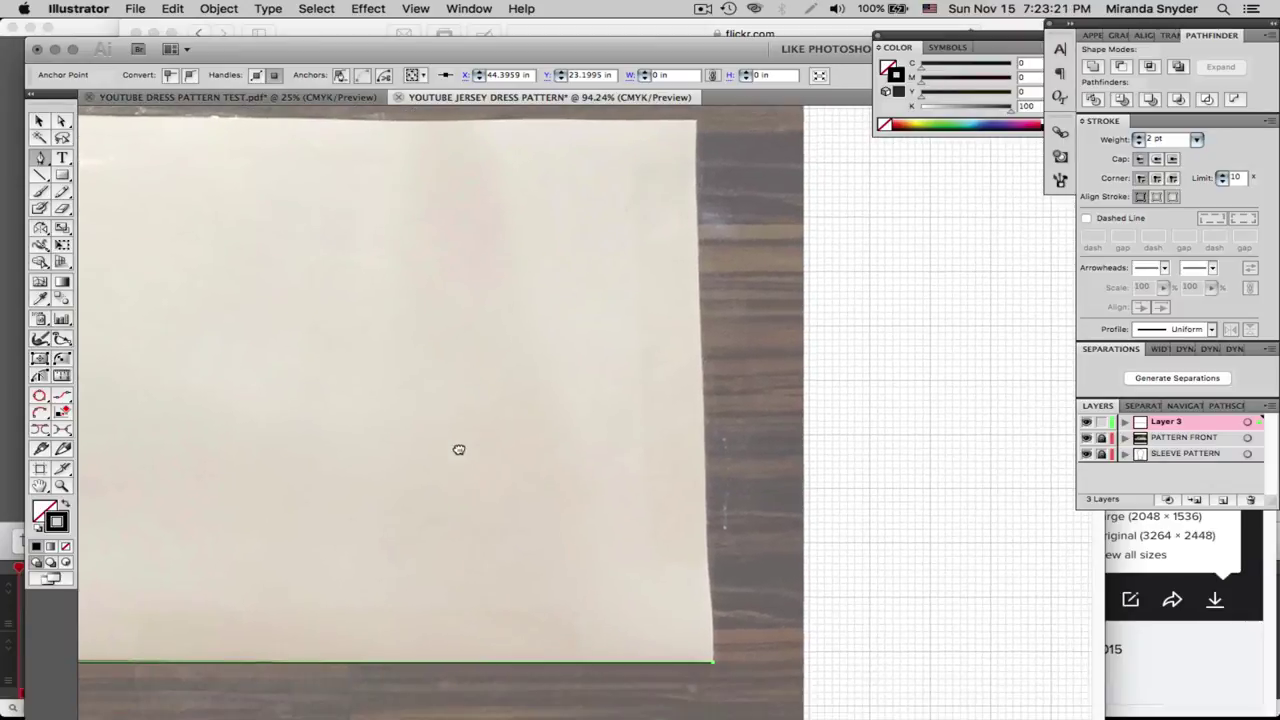
mouse_move(463, 440)
mouse_down()
mouse_move(465, 474)
mouse_move(462, 459)
mouse_up()
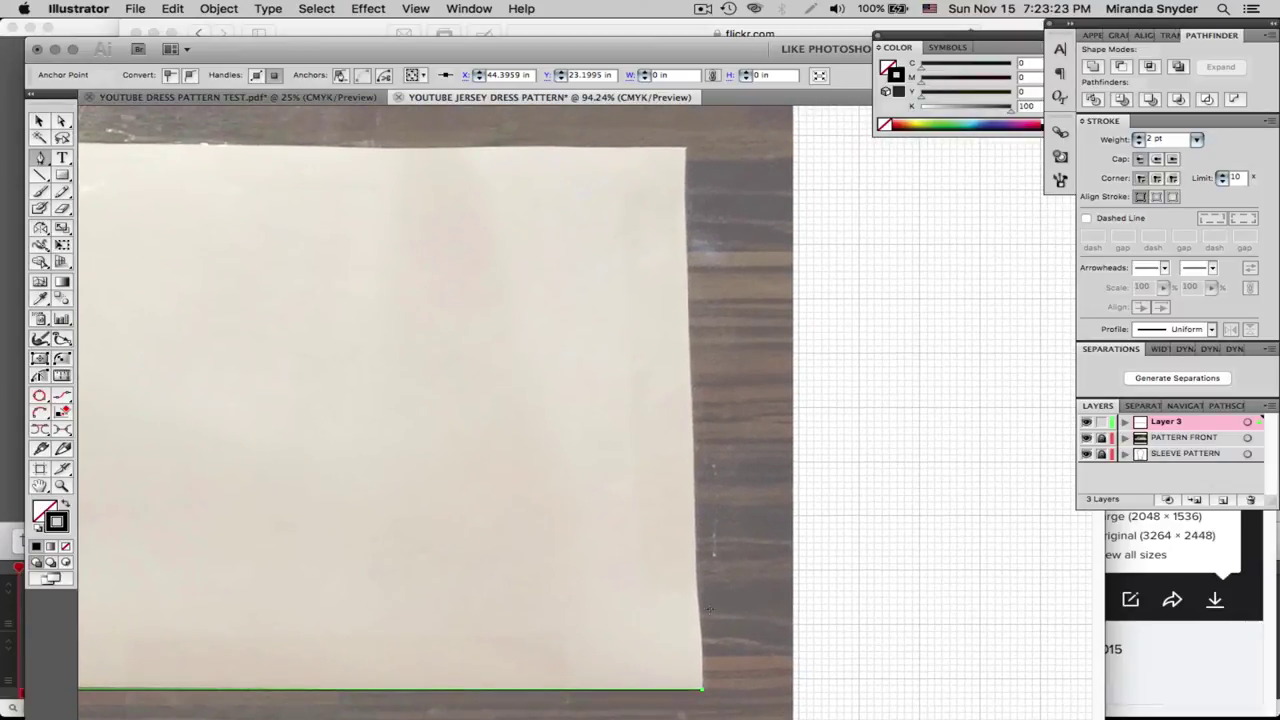
shift+click(684, 147)
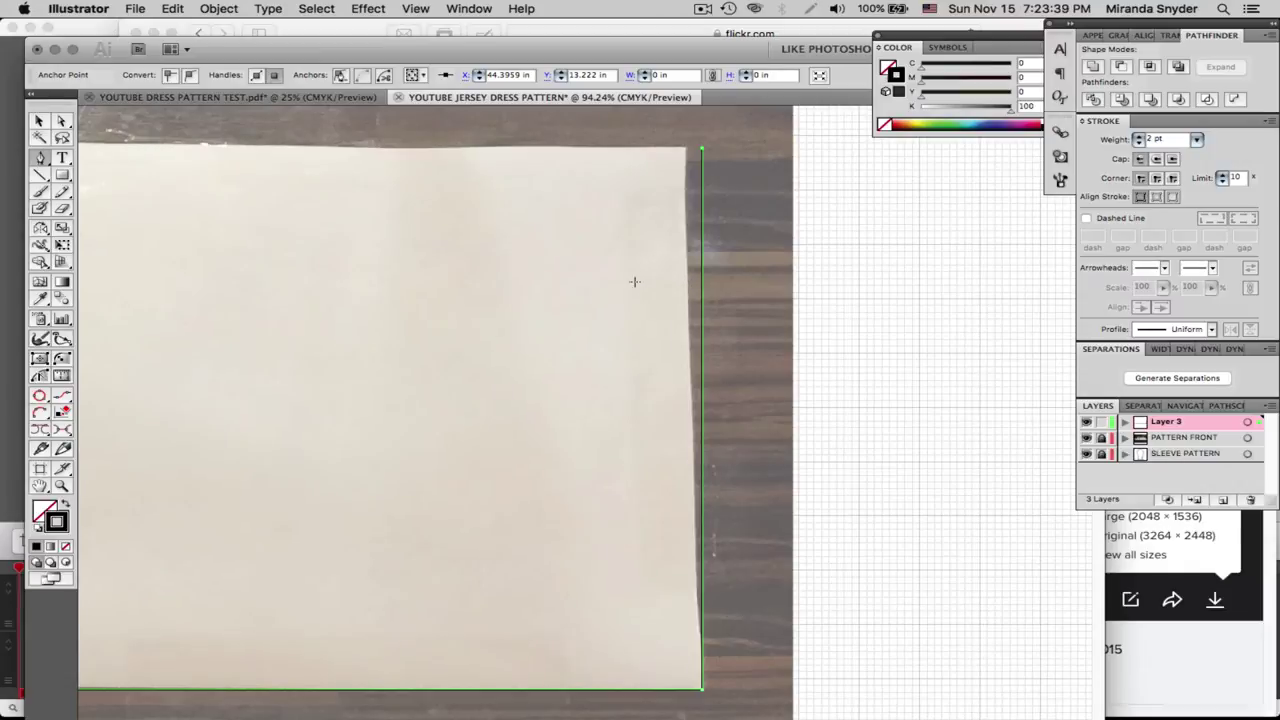
Continue the outline leftward along the pattern's top edge with a curved segment
drag(360, 380, 588, 395)
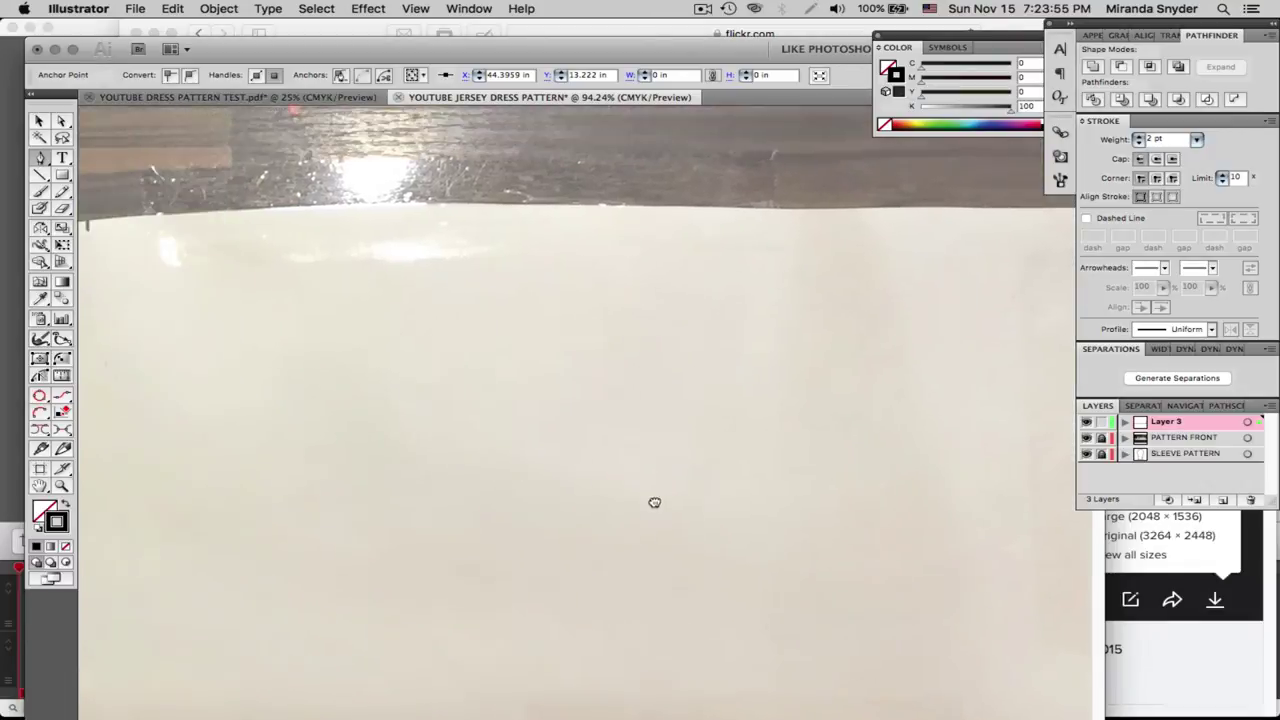
key(super+minus)
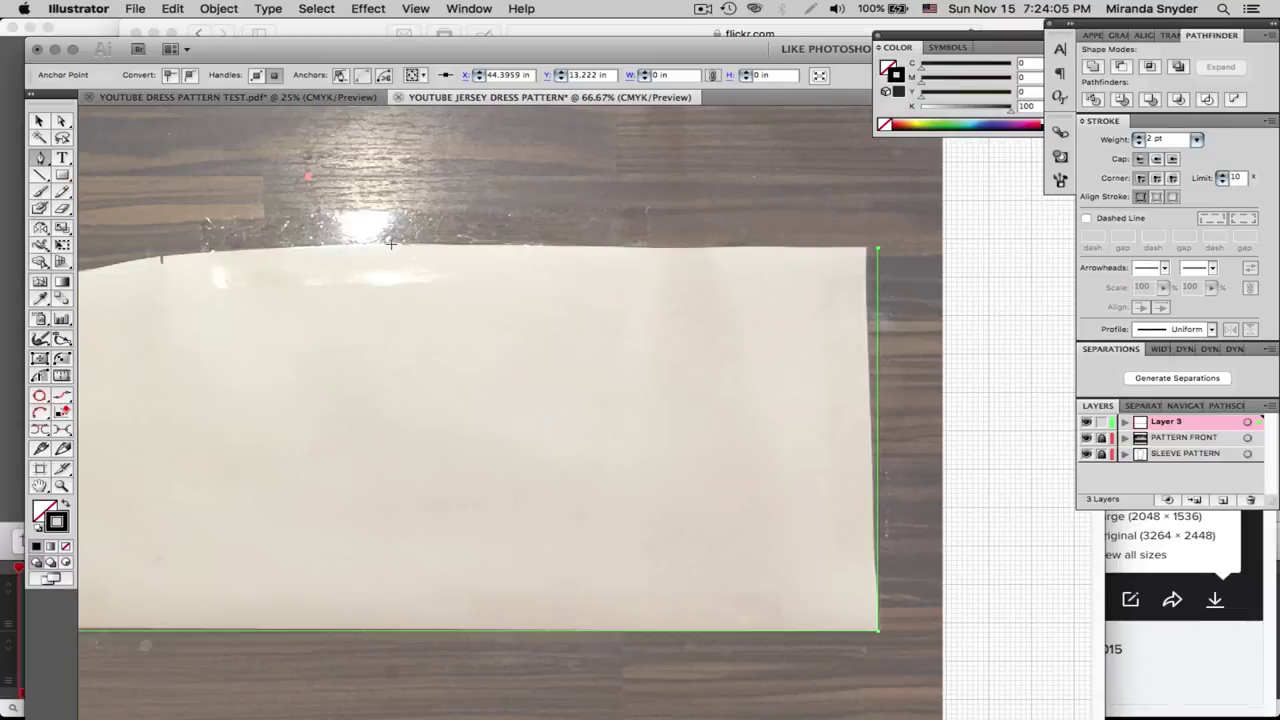
click(396, 247)
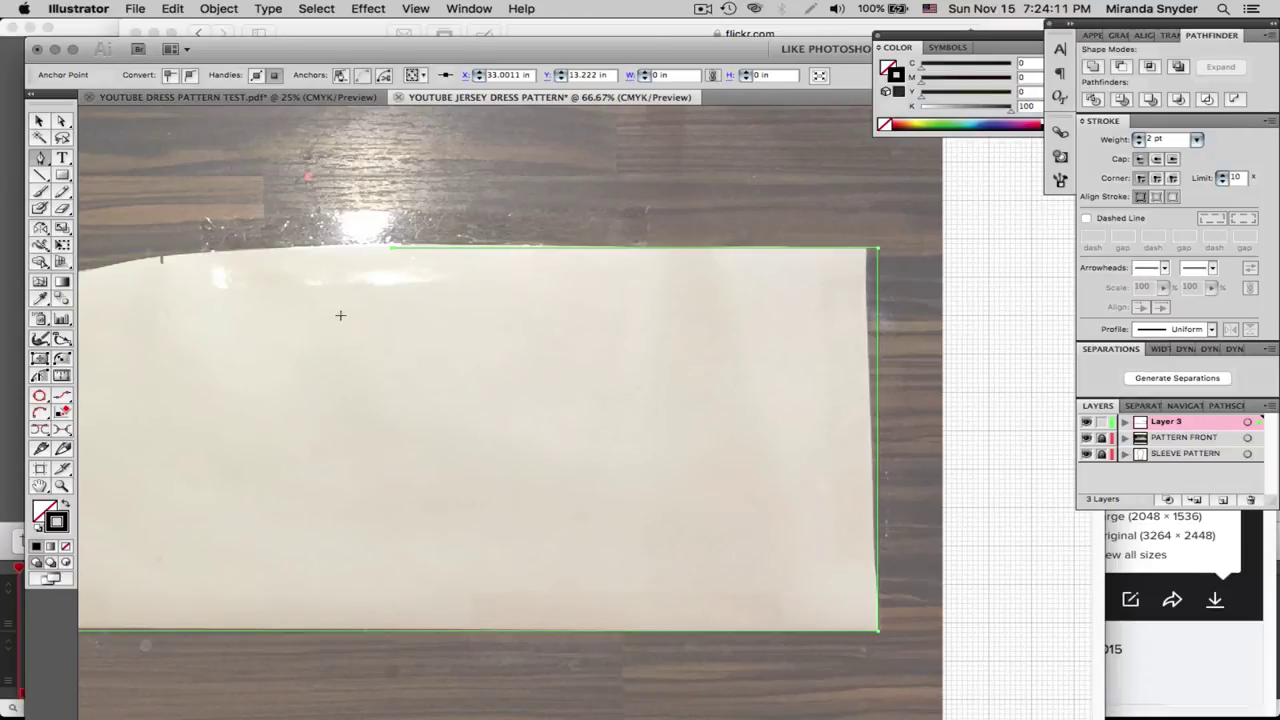
key(super+z)
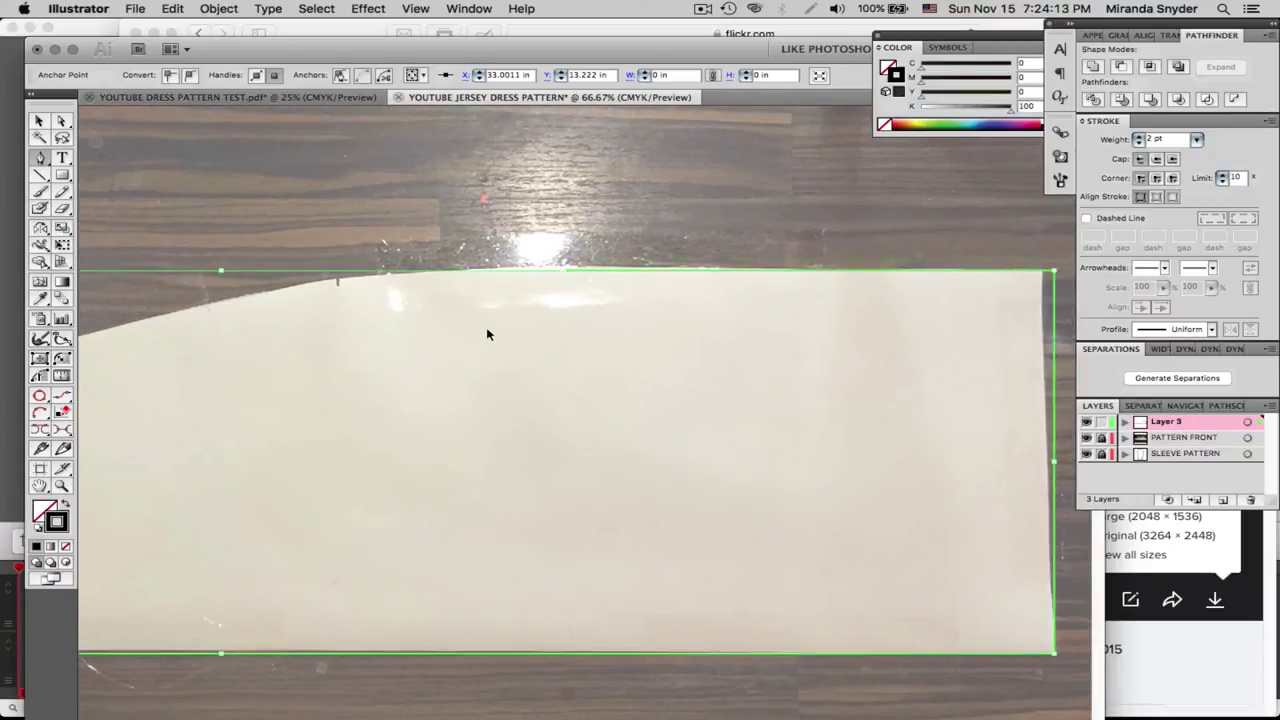
key(super+z)
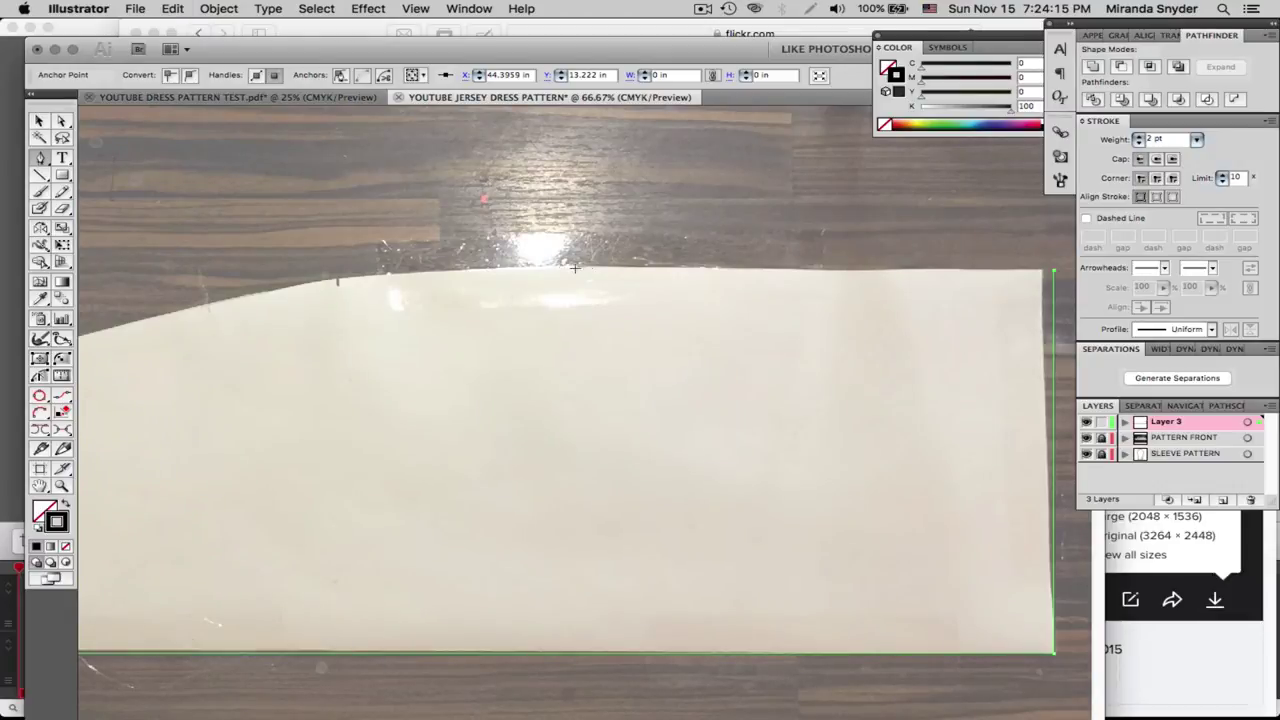
click(591, 268)
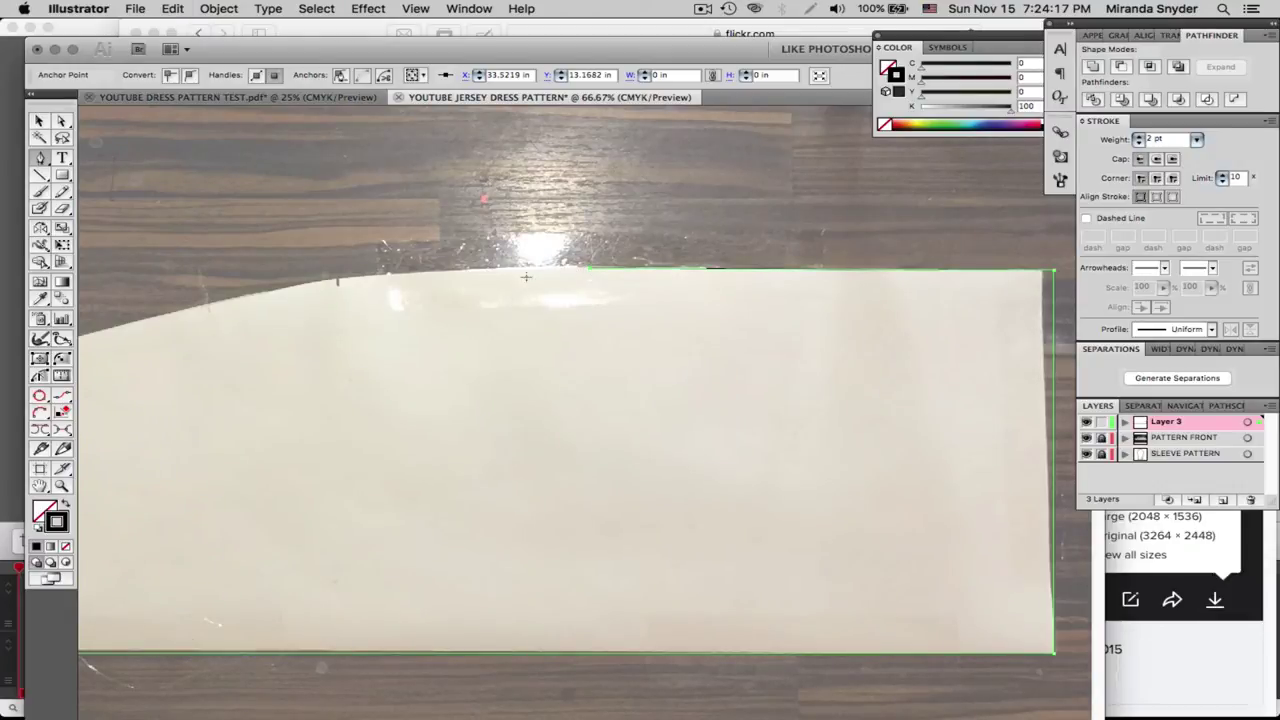
drag(465, 343, 558, 386)
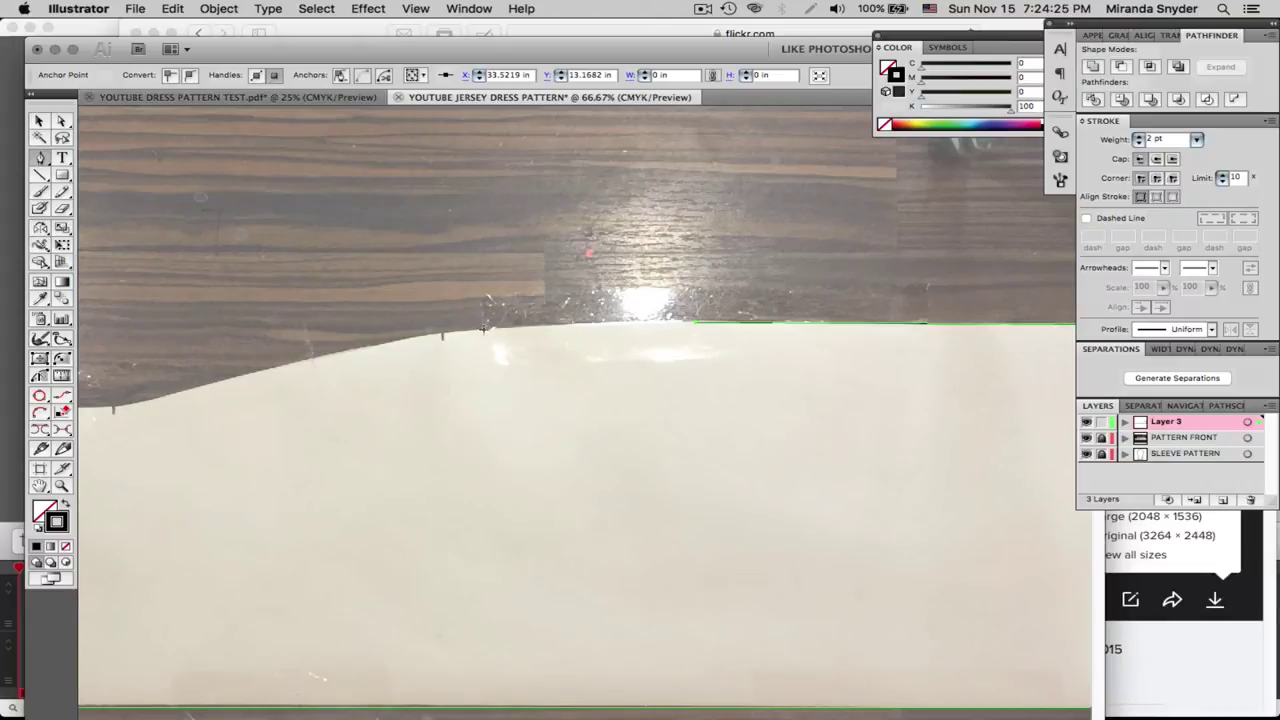
drag(484, 327, 408, 338)
Undo the bad segment and trace around the first top-edge notch, curving past it
key(super+z)
drag(432, 334, 482, 366)
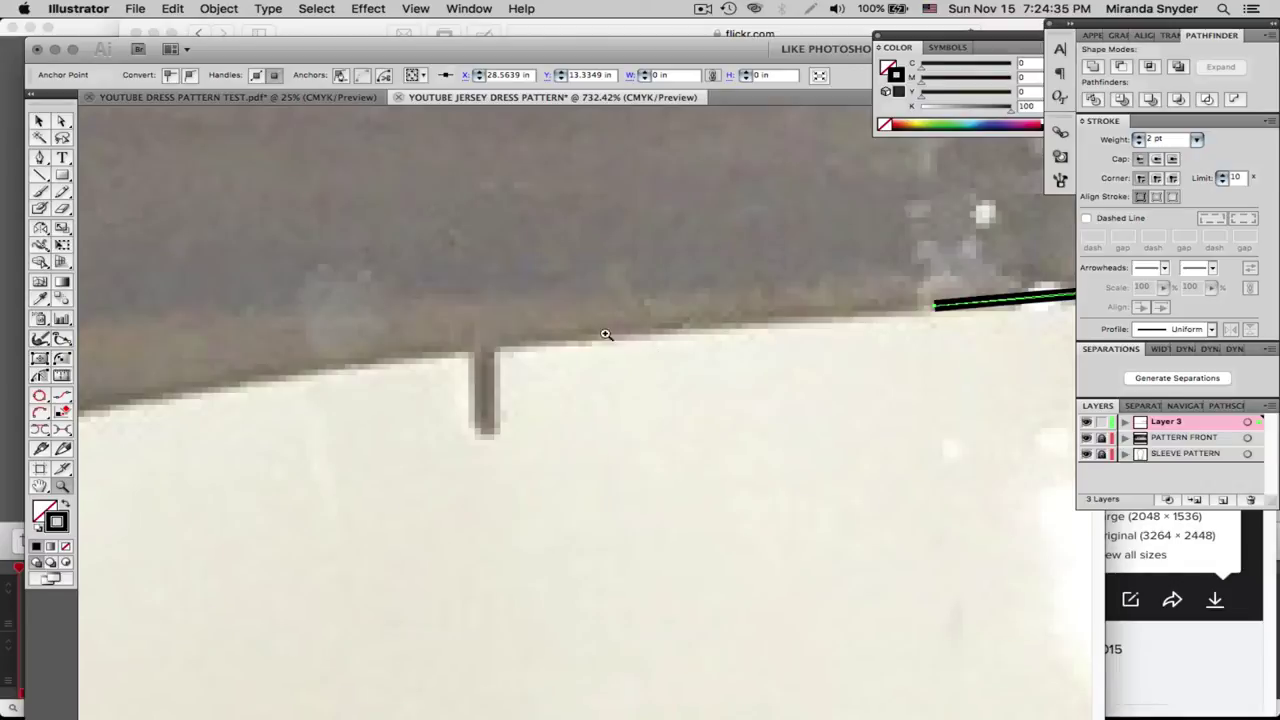
click(40, 159)
click(497, 350)
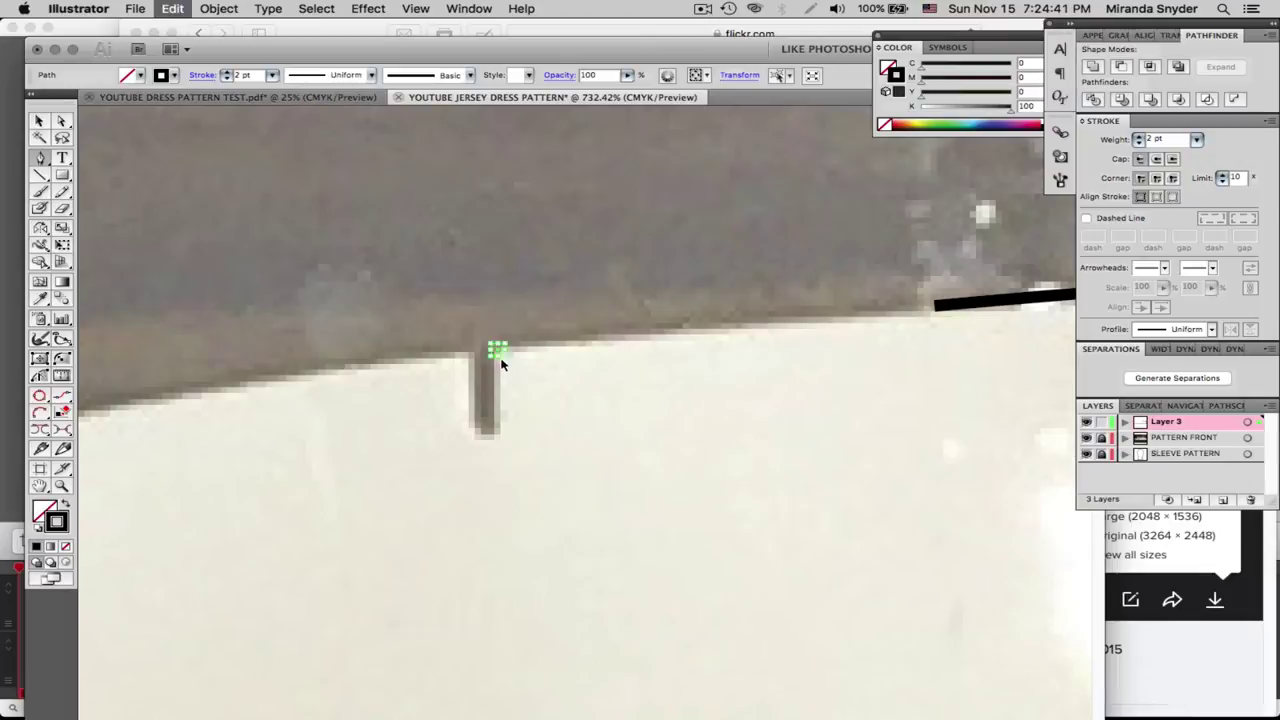
key(super+z)
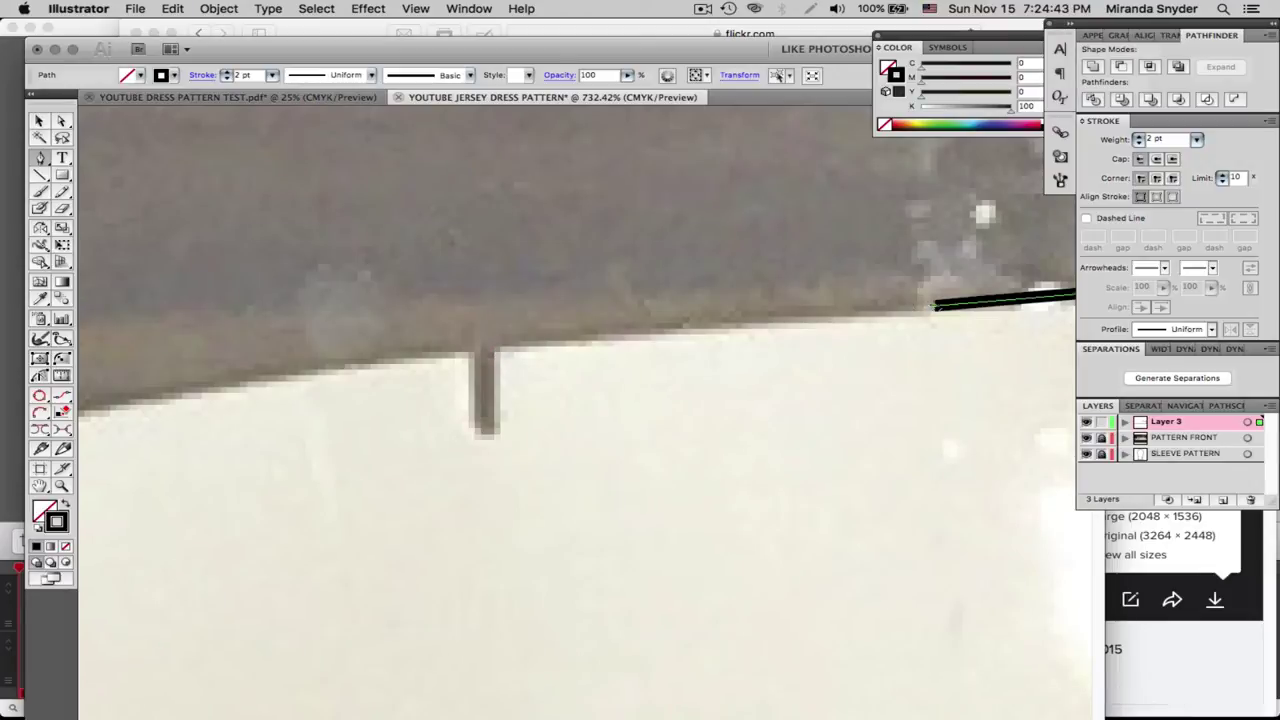
click(816, 315)
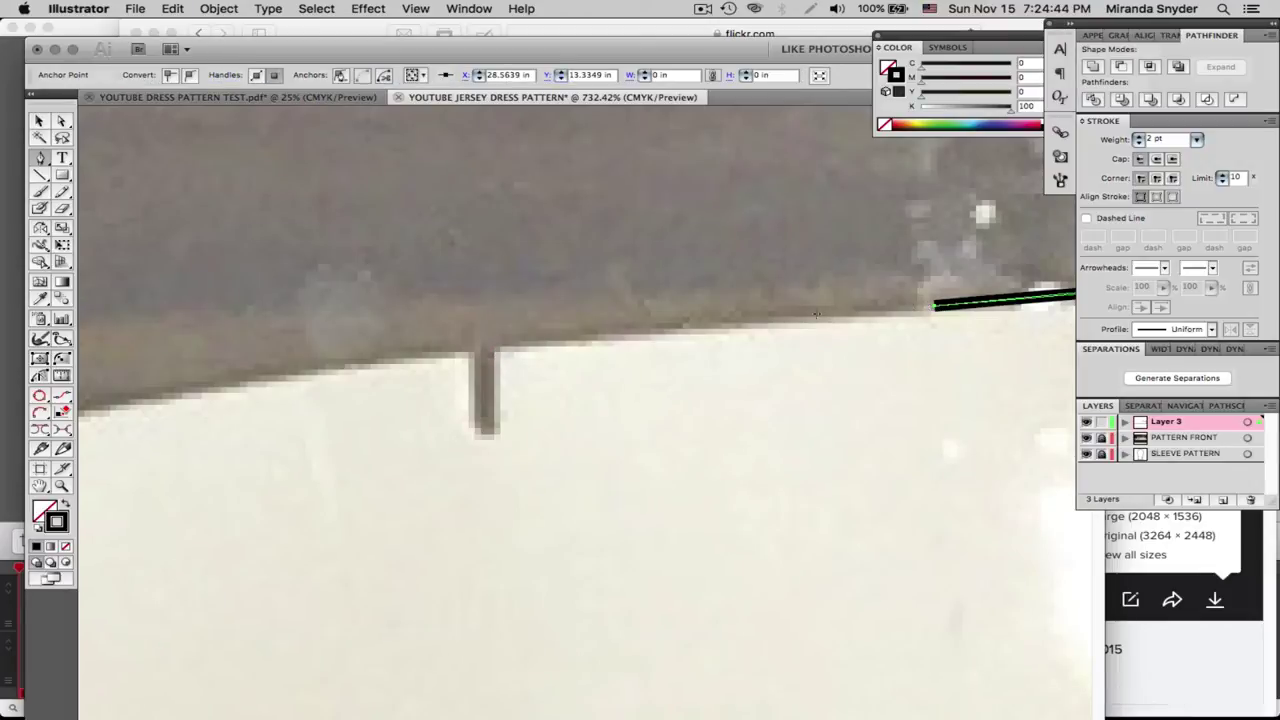
click(497, 352)
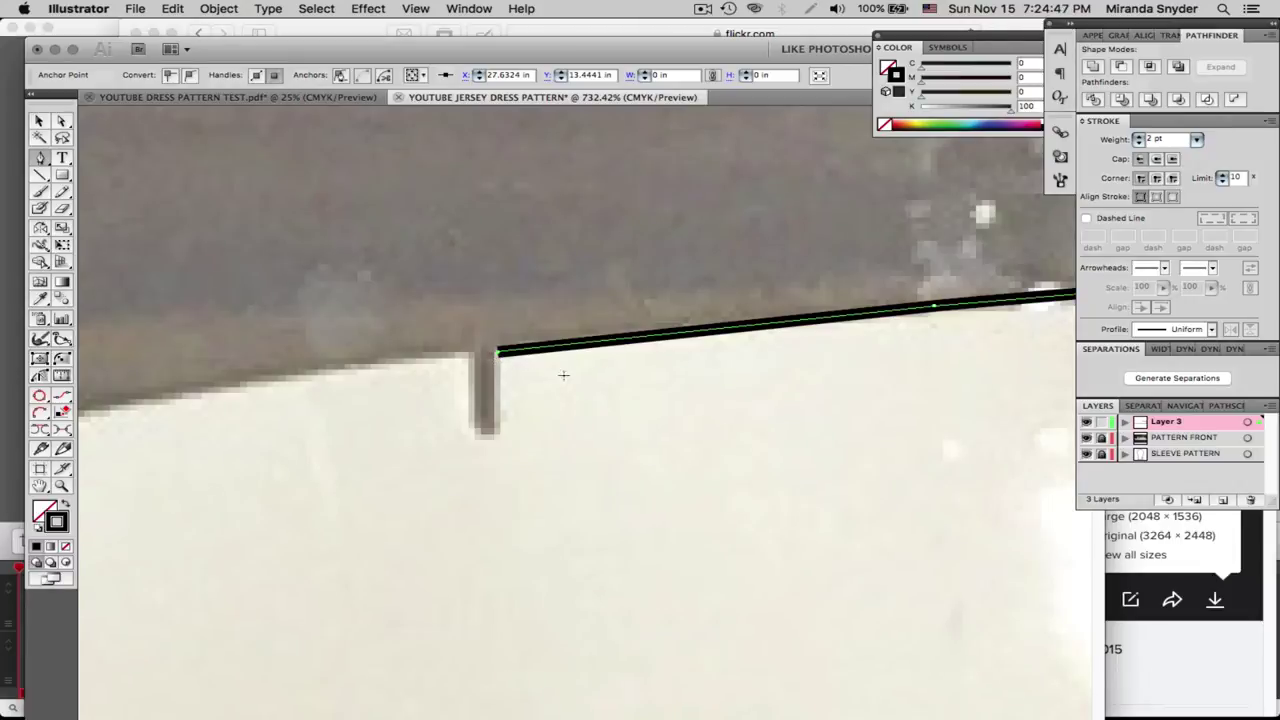
click(498, 433)
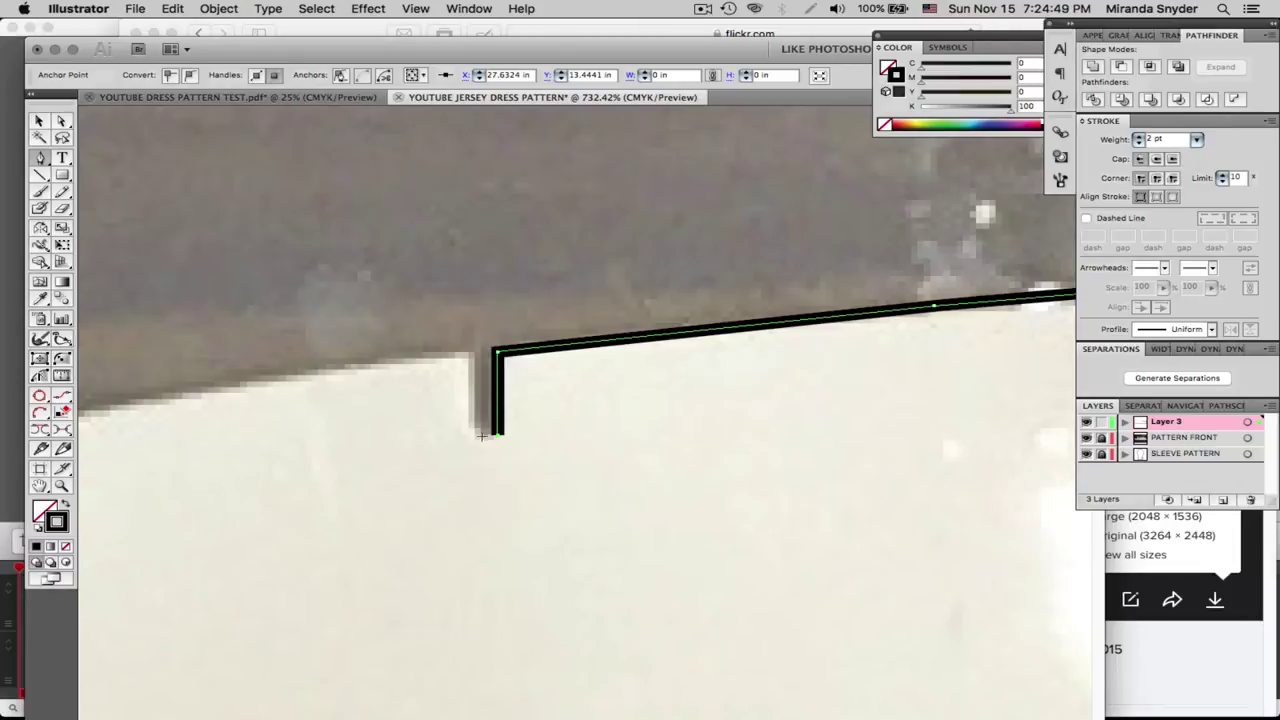
click(469, 435)
click(469, 355)
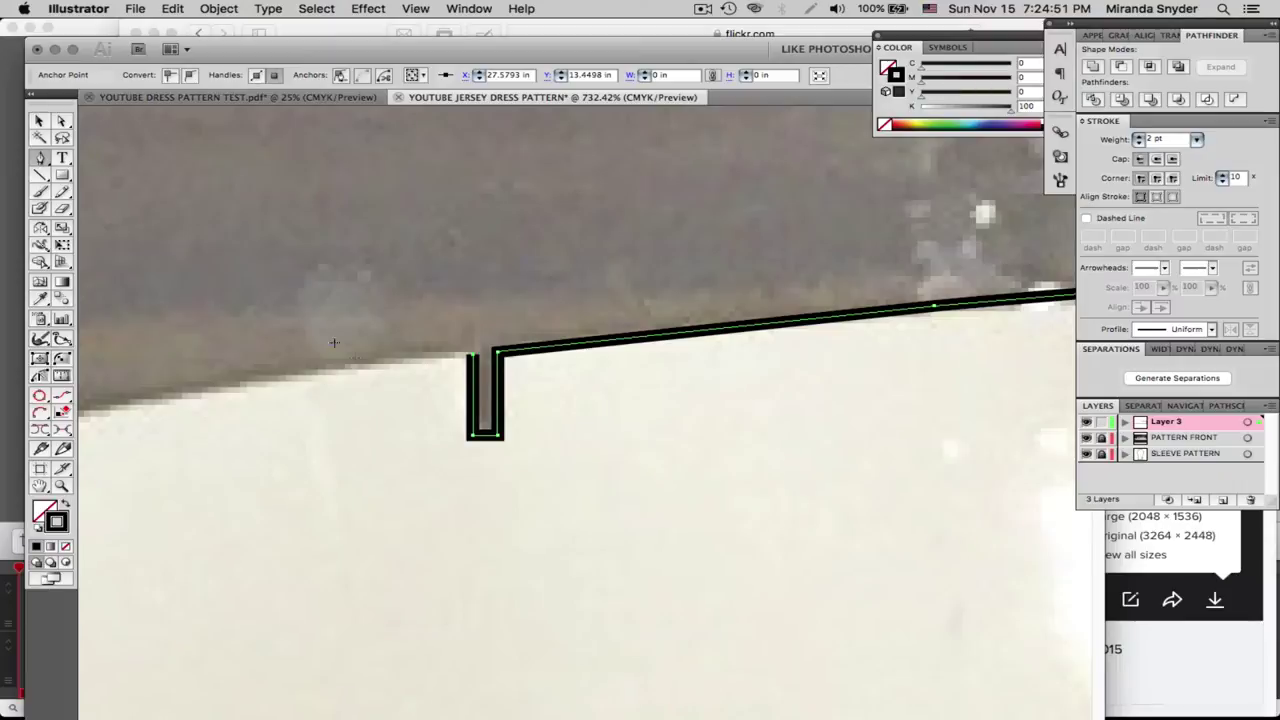
drag(338, 320, 795, 292)
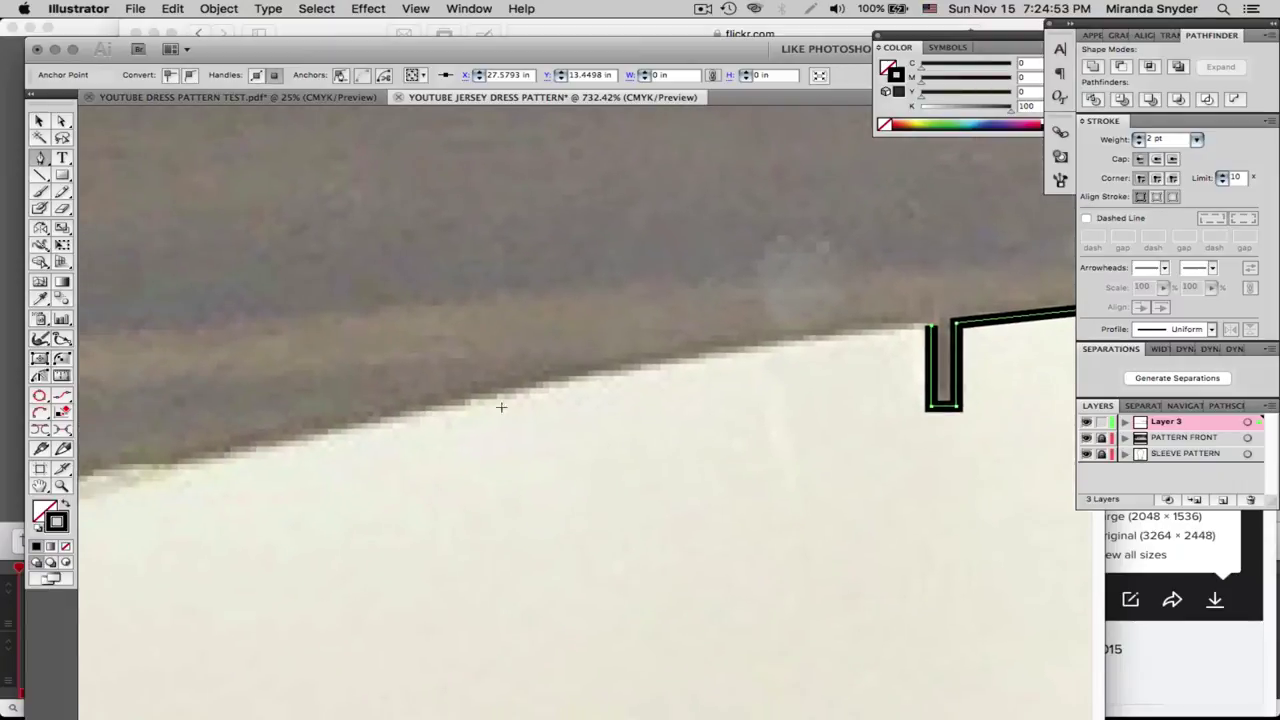
drag(391, 423, 190, 476)
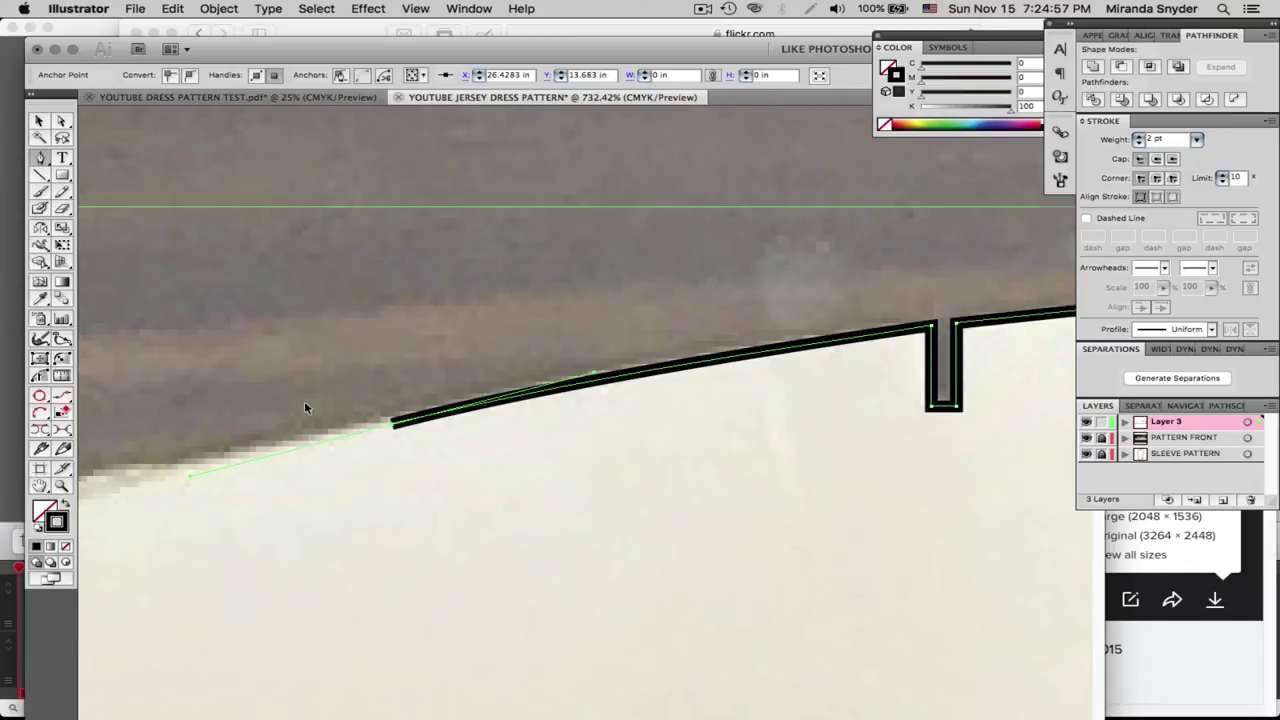
Draw a curved segment along the next stretch of the top edge
key(super+minus)
key(super+minus)
key(super+minus)
key(super+minus)
key(super+minus)
key(super+minus)
key(super+minus)
key(super+minus)
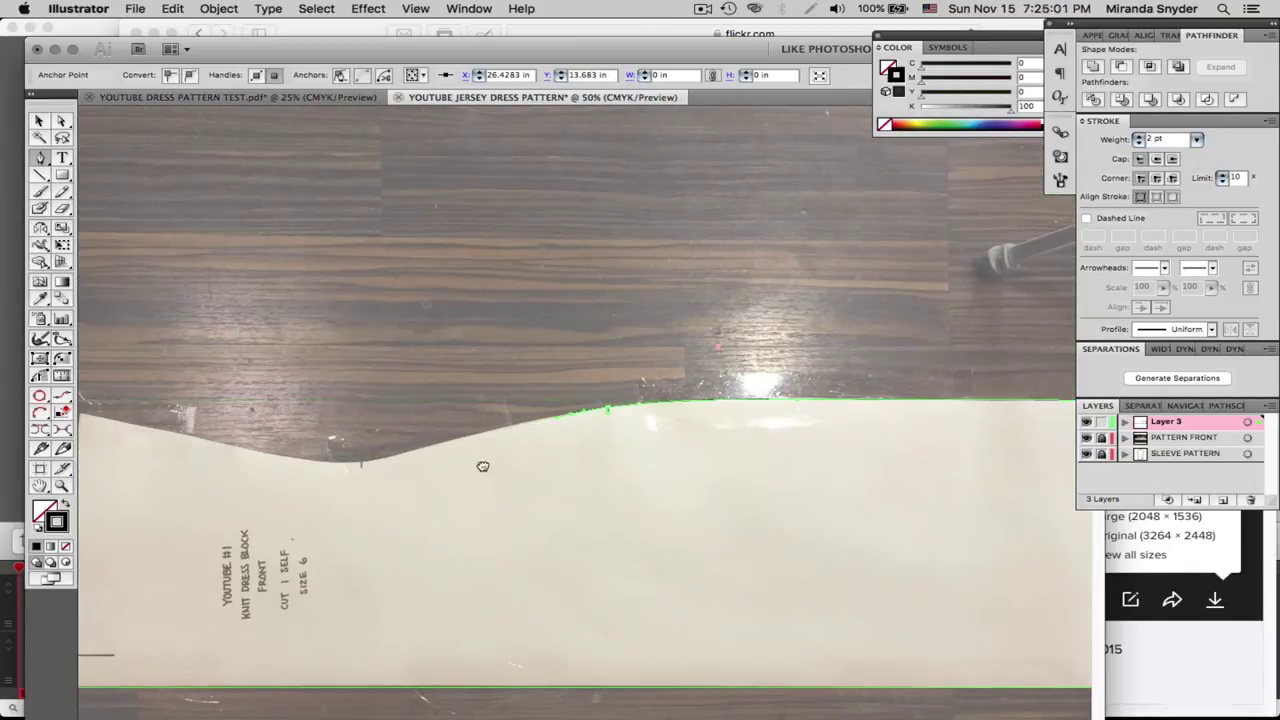
drag(480, 463, 737, 449)
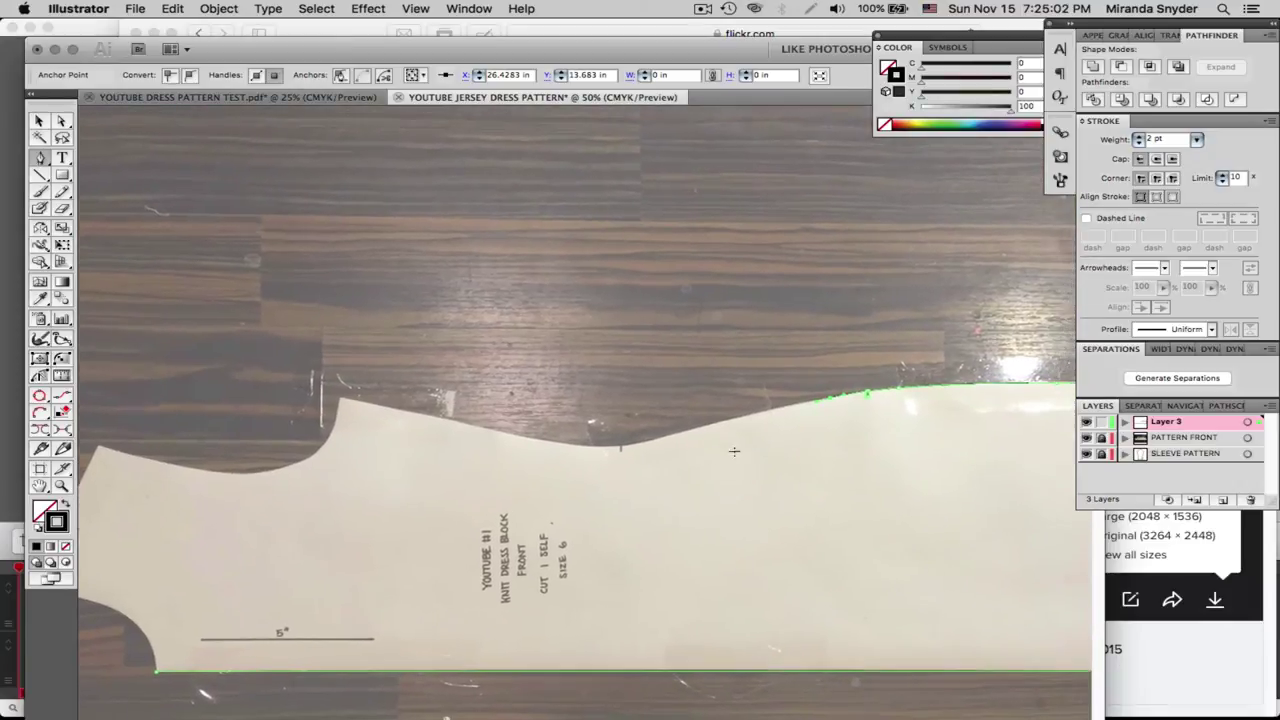
drag(677, 434, 637, 449)
click(640, 448)
Trace around the second notch and curve the outline along the edge beyond it
key(z)
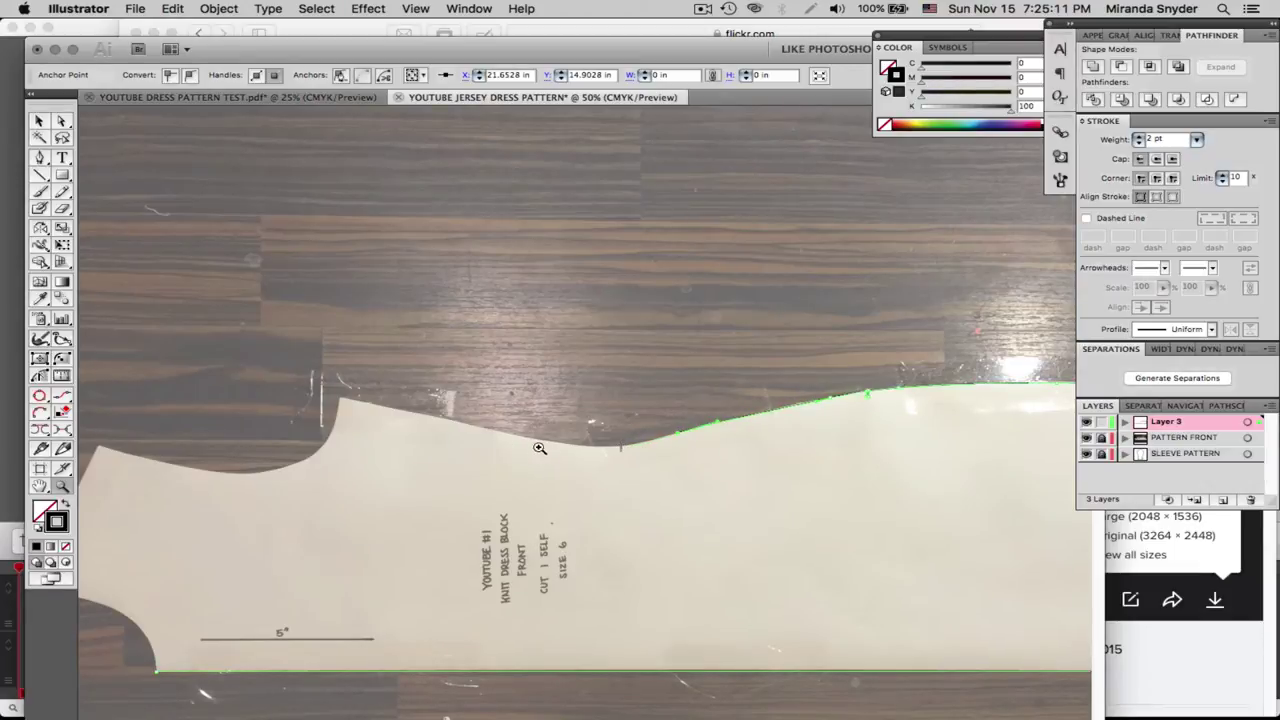
drag(606, 438, 698, 508)
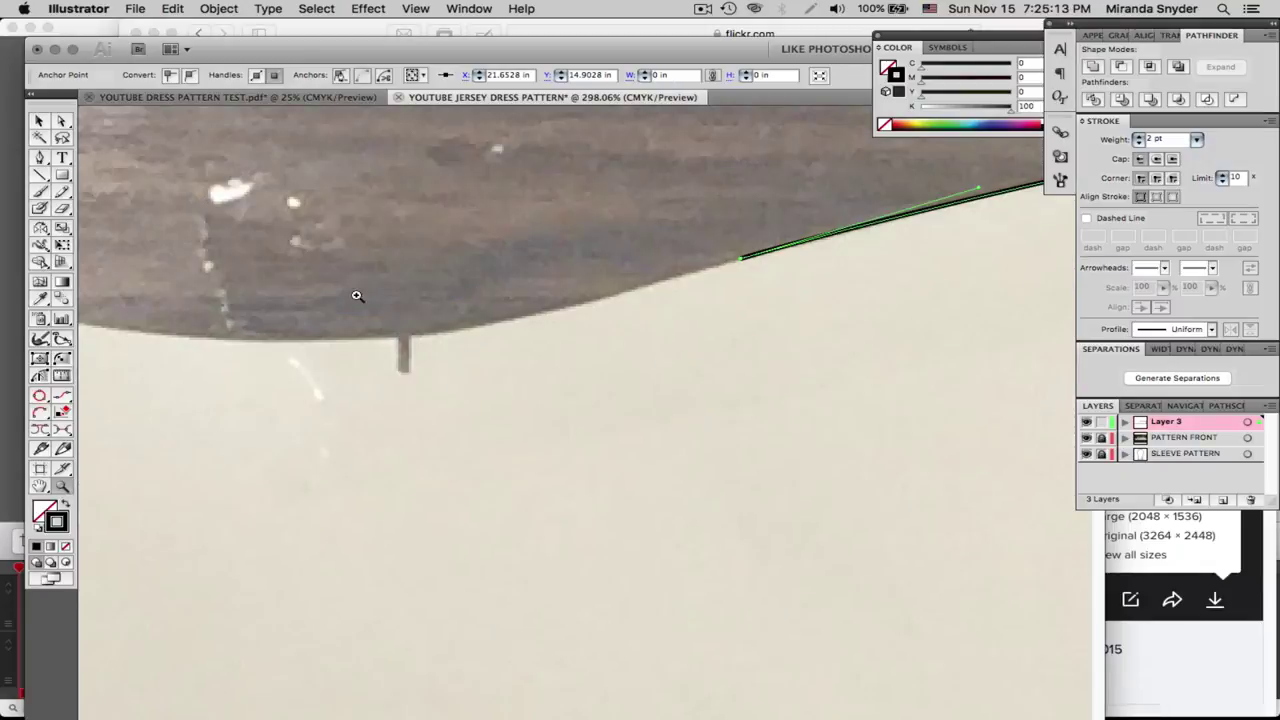
click(40, 158)
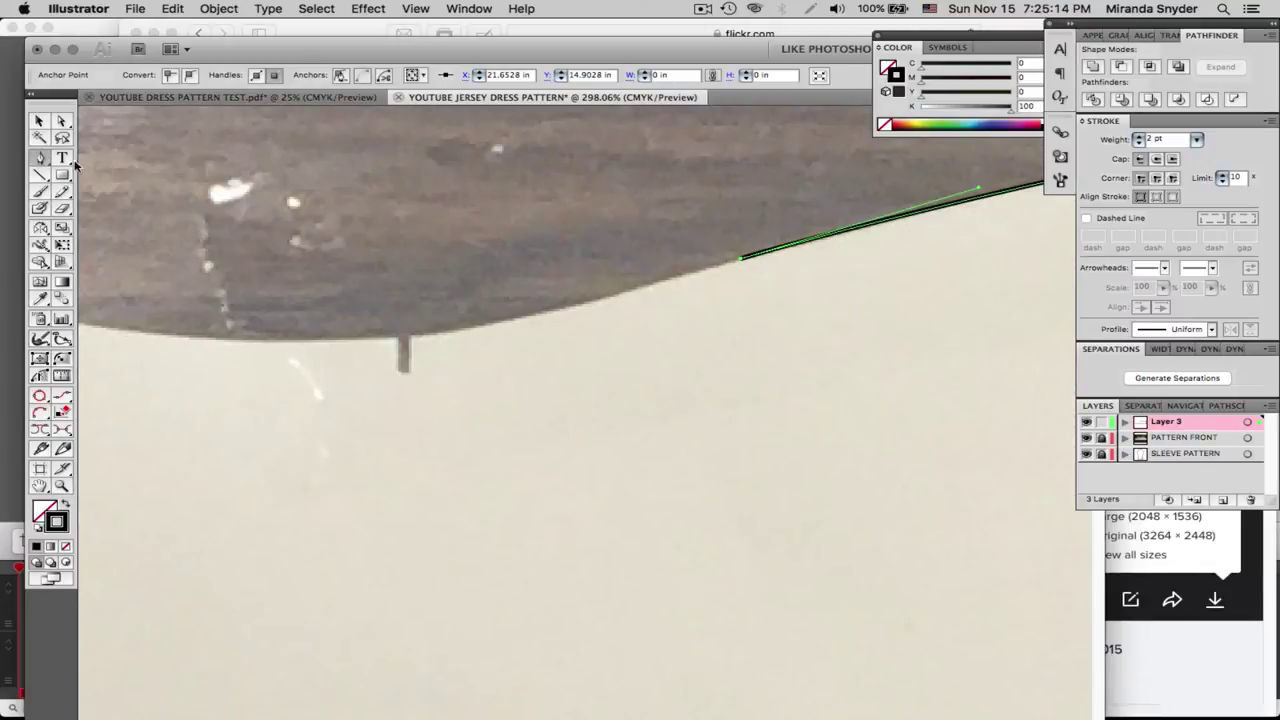
click(412, 338)
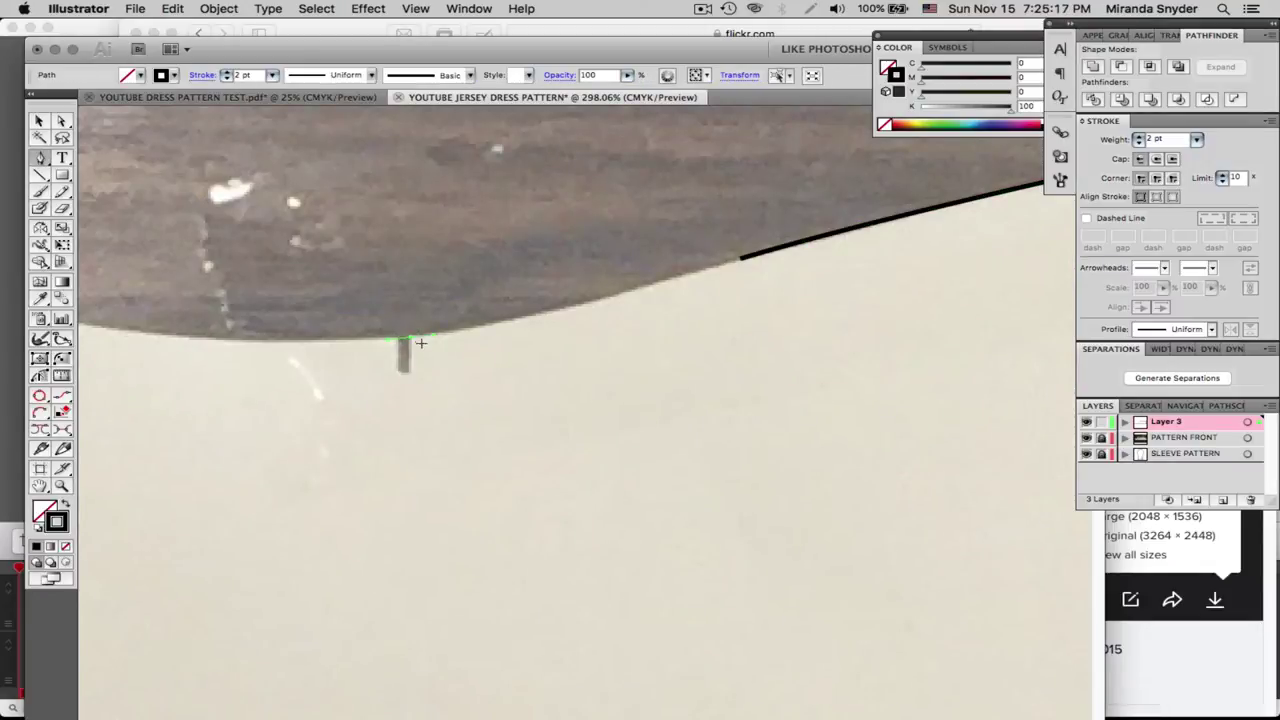
key(super+z)
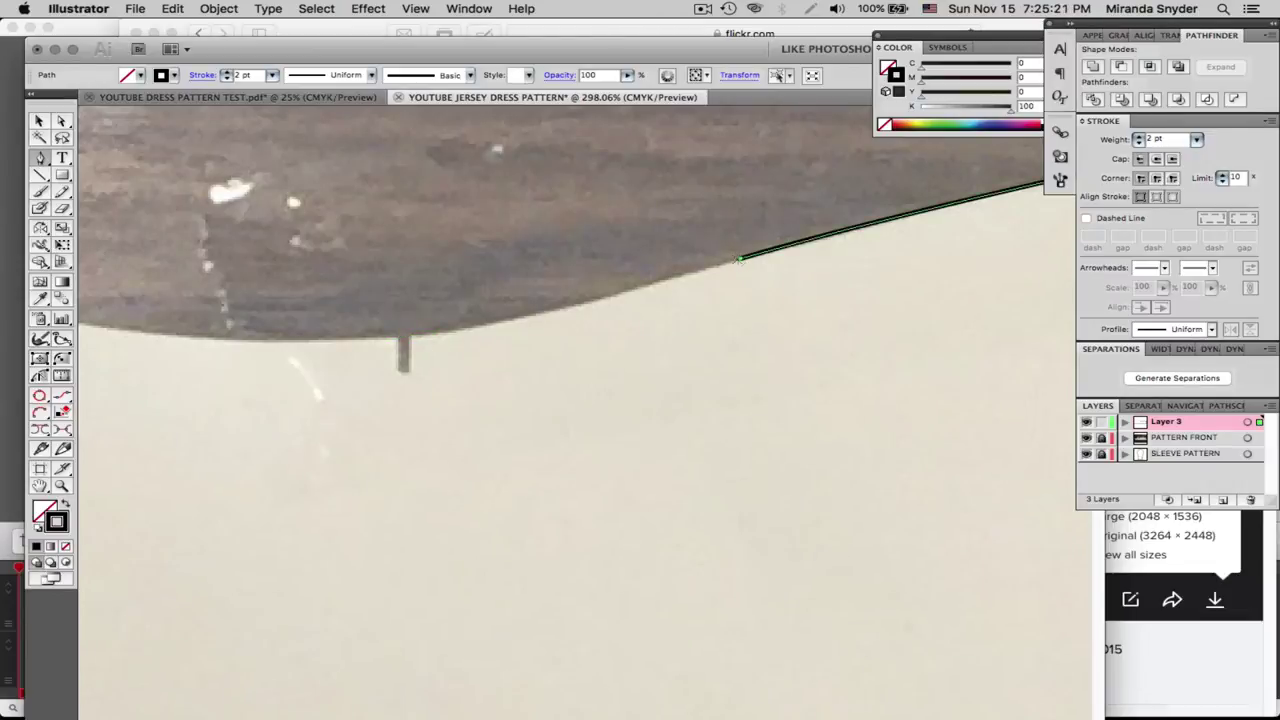
click(741, 259)
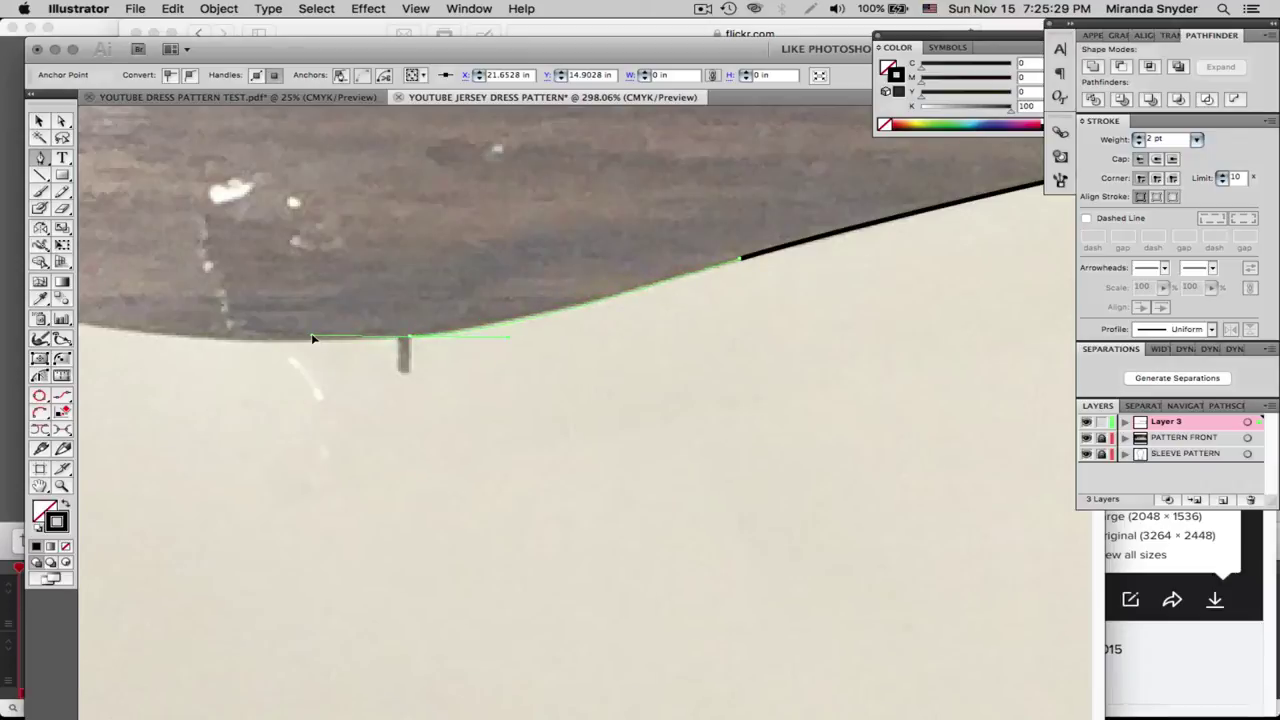
click(410, 336)
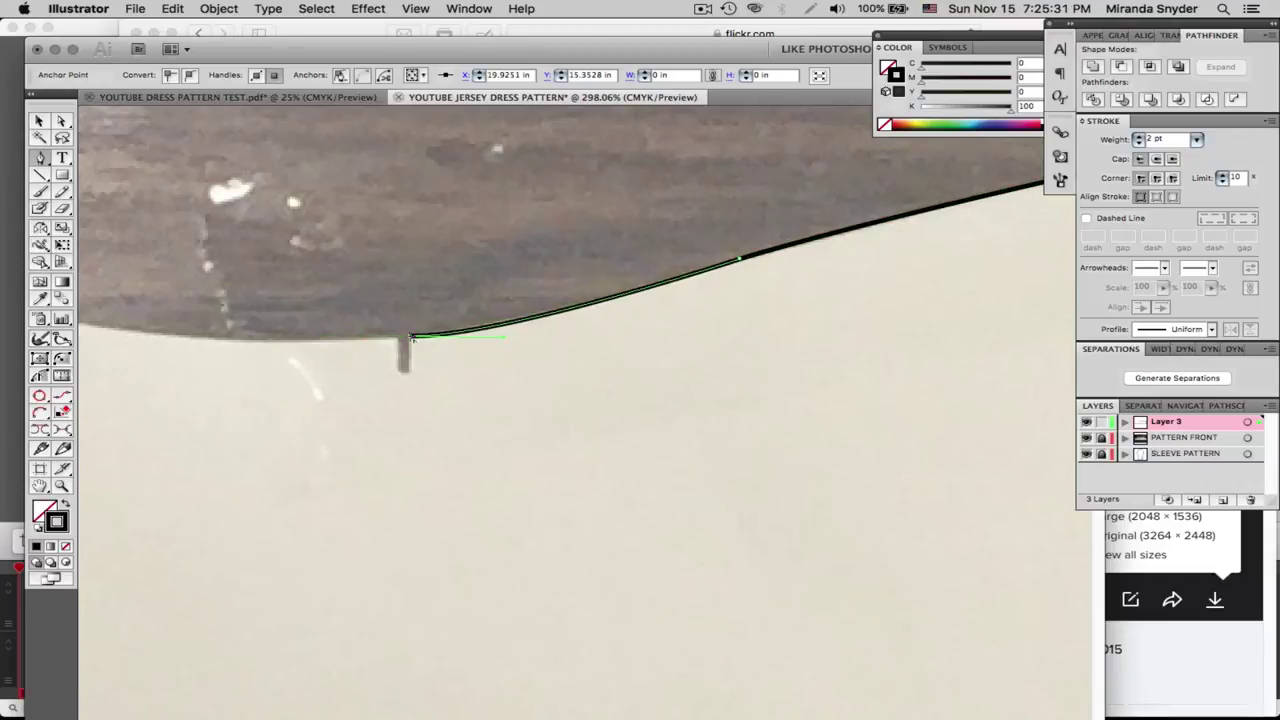
click(410, 371)
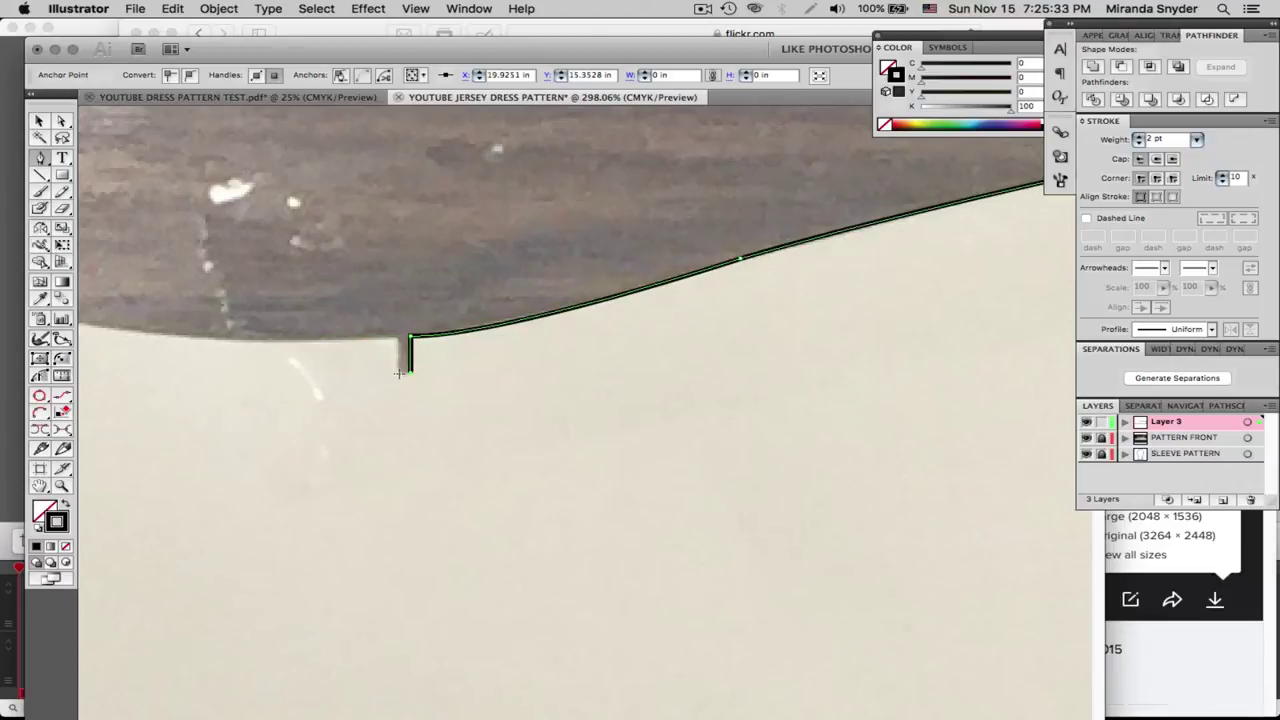
click(397, 372)
click(397, 339)
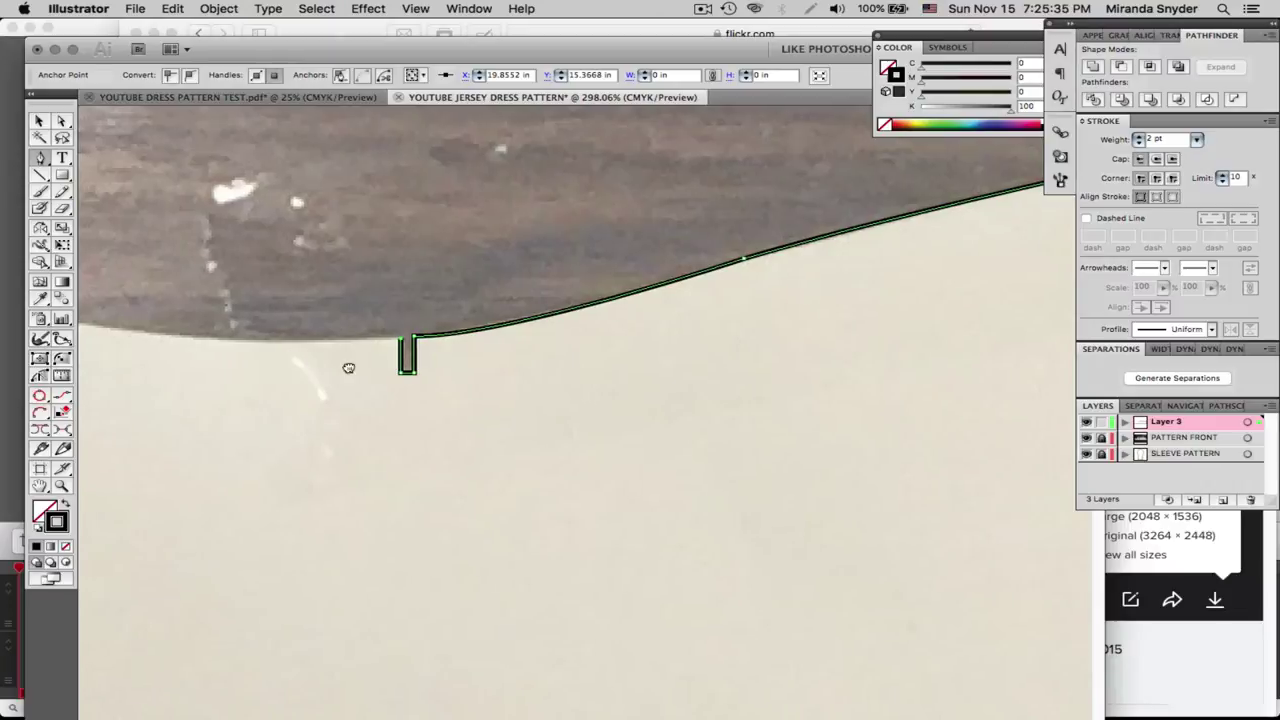
drag(349, 366, 829, 391)
drag(489, 337, 276, 292)
key(super+minus)
key(super+minus)
key(super+minus)
key(super+minus)
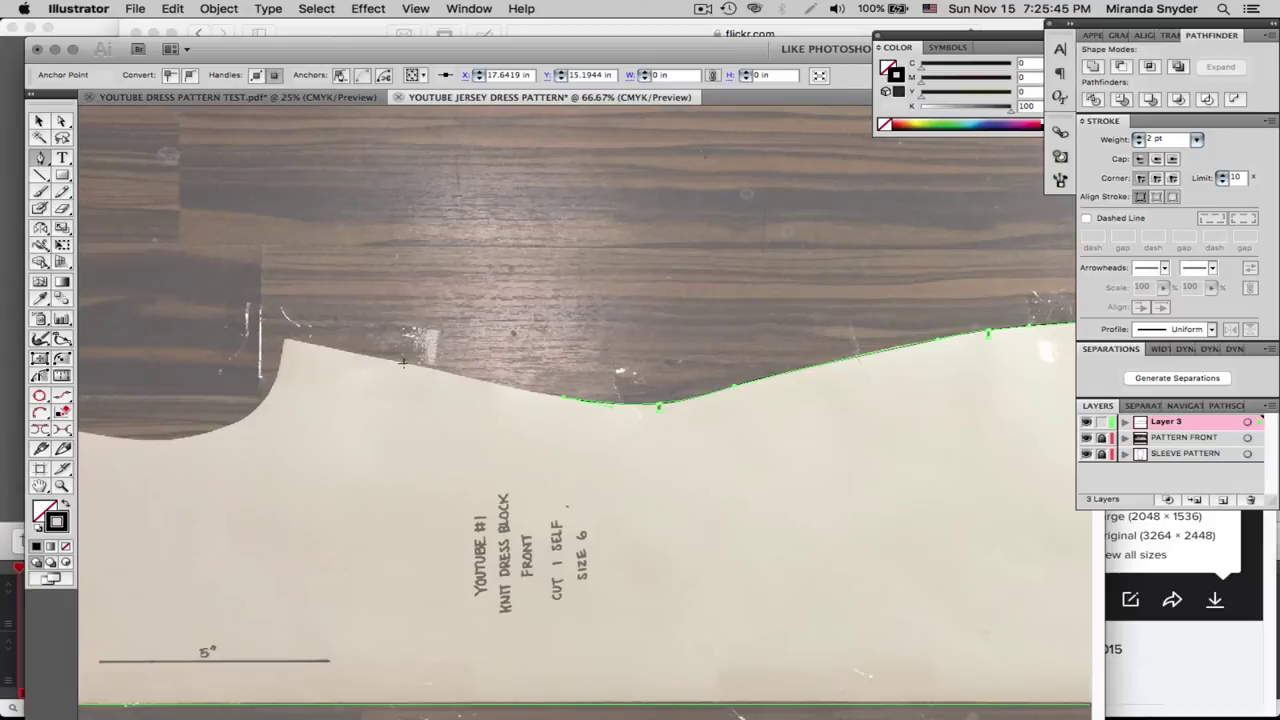
Extend the outline to the neckline's top corner and curve it to match the neckline
click(283, 340)
scroll(437, 371, left, 5)
scroll(437, 371, down, 2)
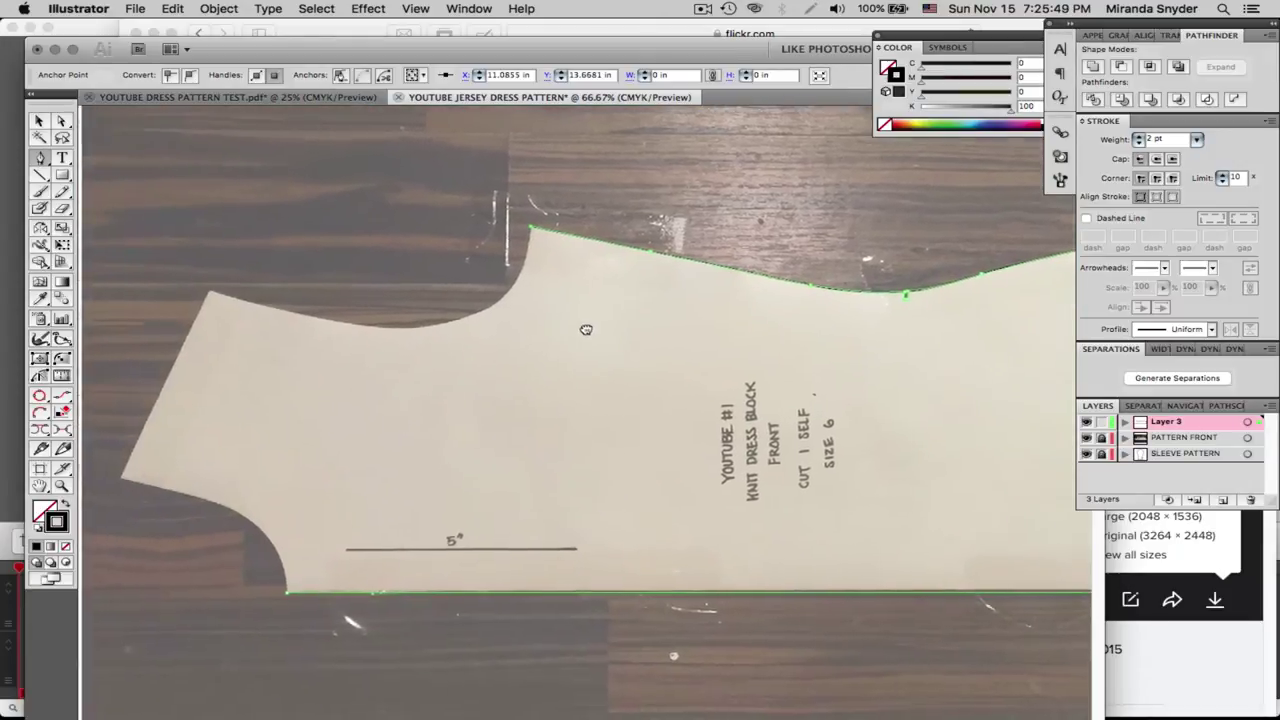
drag(516, 294, 494, 324)
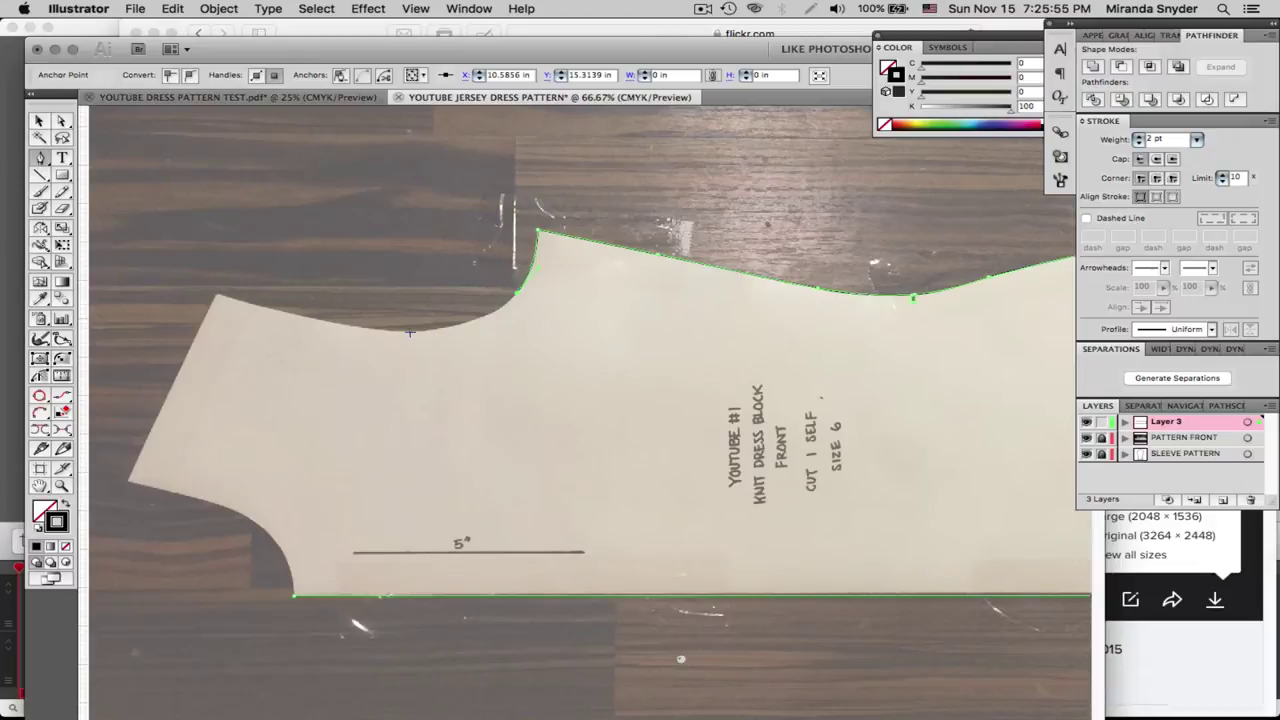
drag(409, 332, 329, 337)
super+click(302, 317)
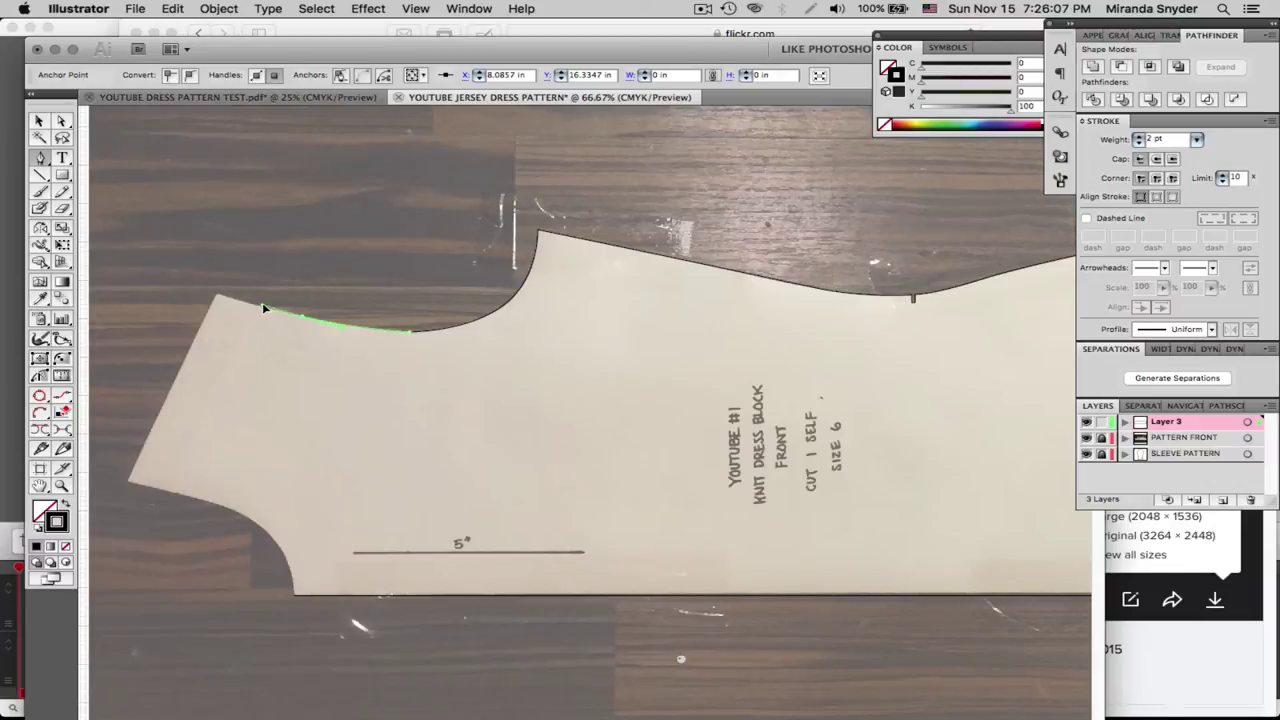
Continue the outline from its left end down the shoulder and around the armhole
super+click(262, 308)
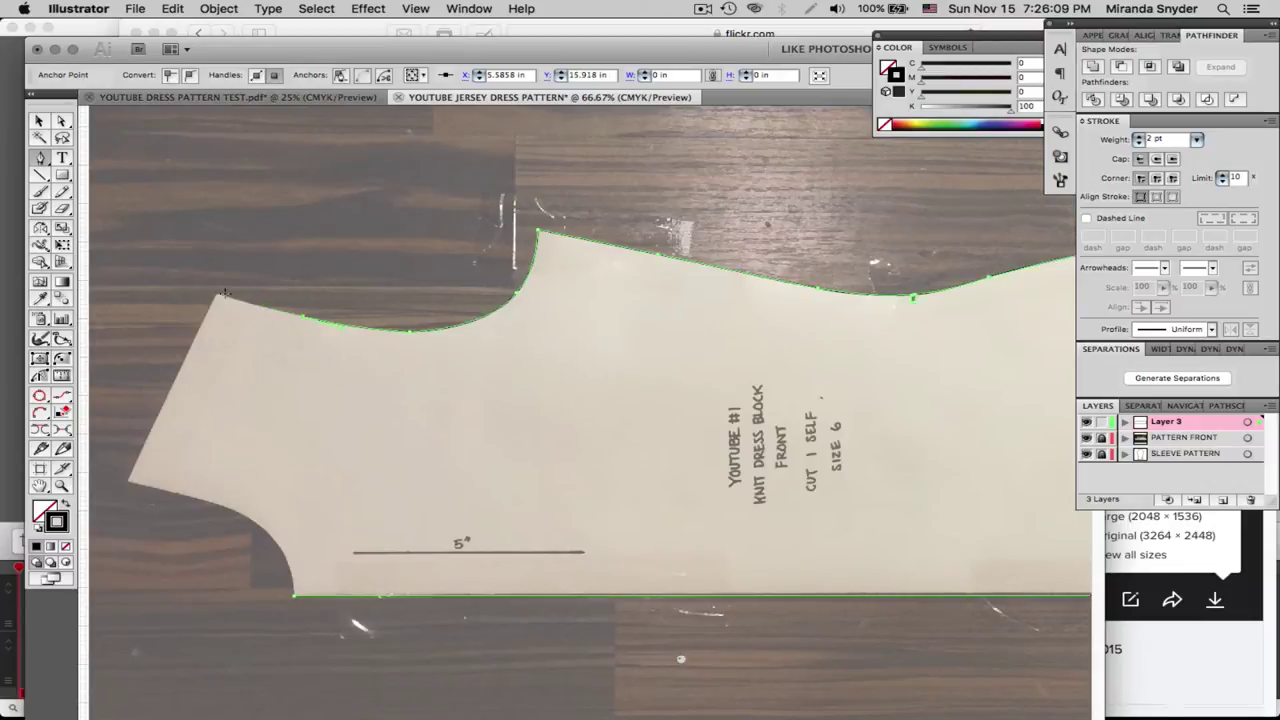
click(216, 296)
drag(200, 434, 408, 292)
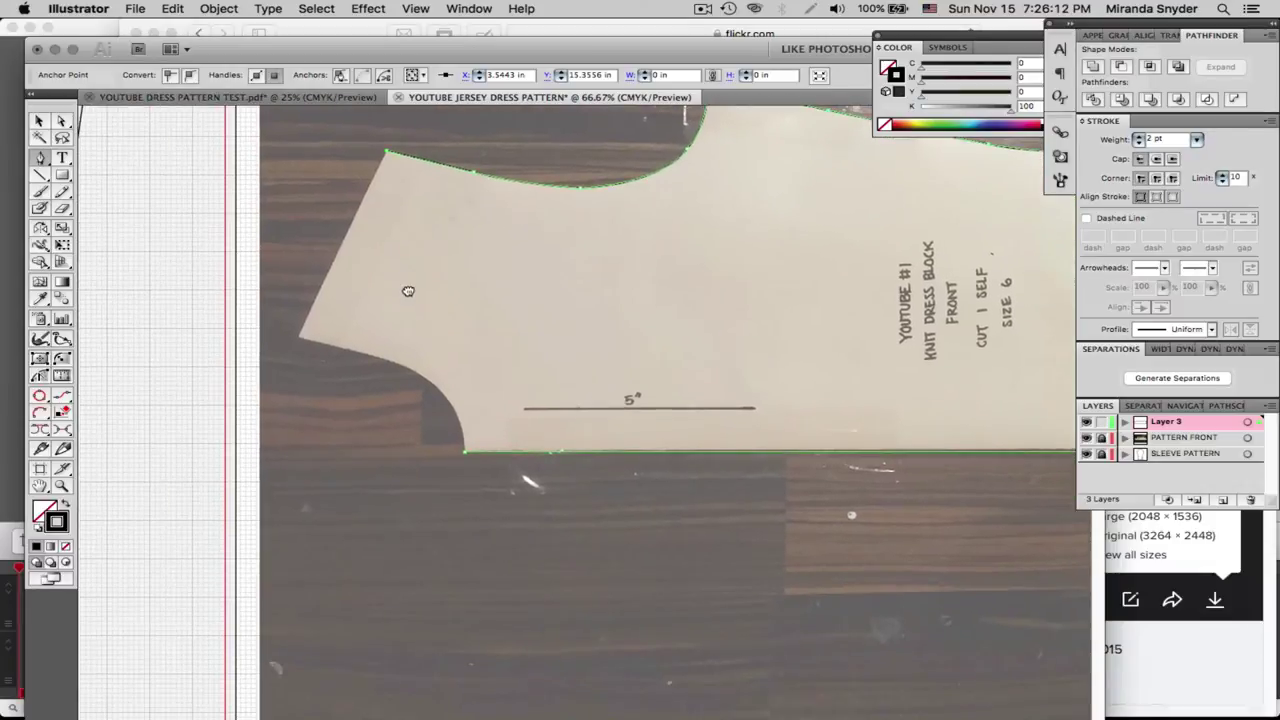
click(298, 338)
drag(409, 369, 438, 391)
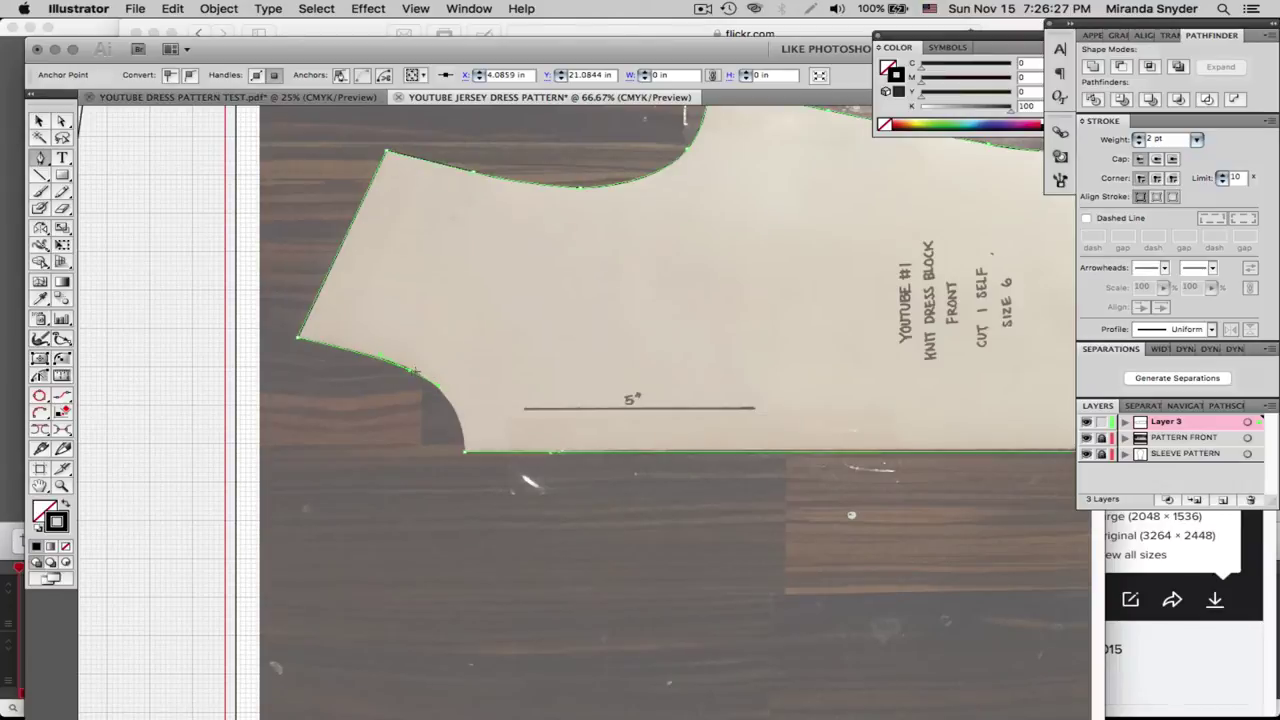
click(410, 372)
Select the entire traced outline and pan to check the bodice's right end
click(463, 444)
click(465, 453)
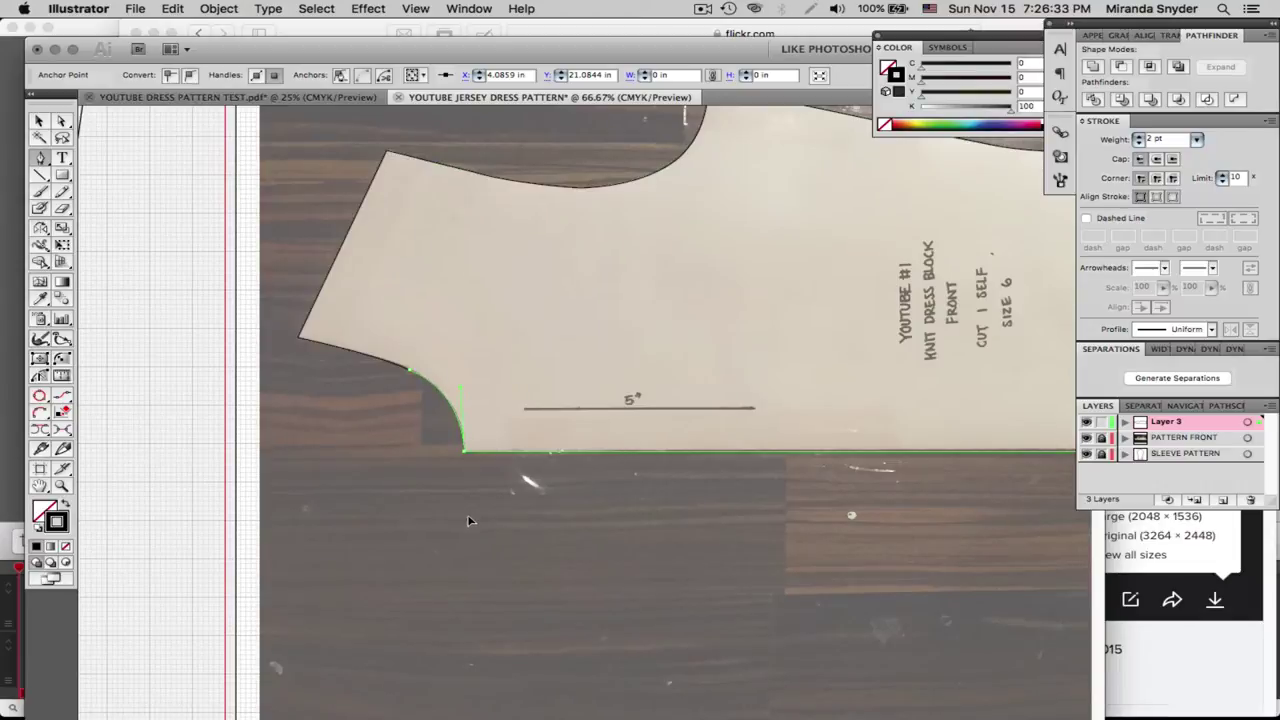
key(super+a)
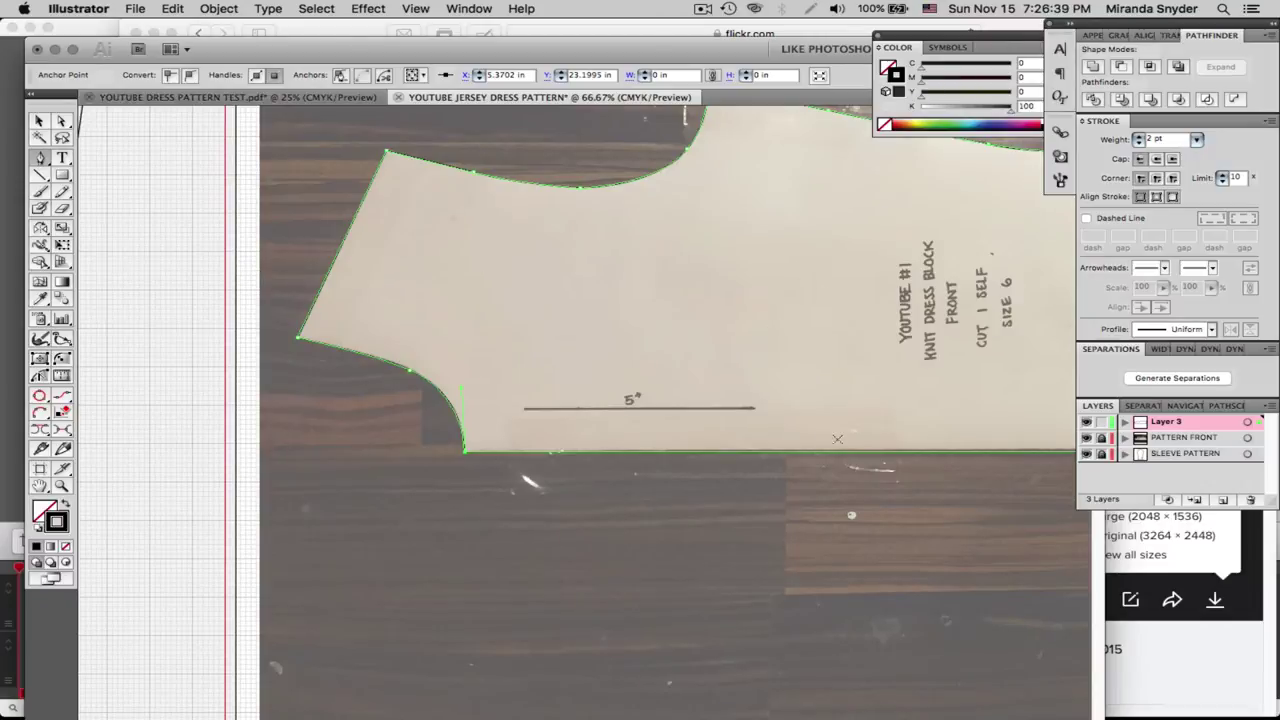
drag(855, 462, 647, 517)
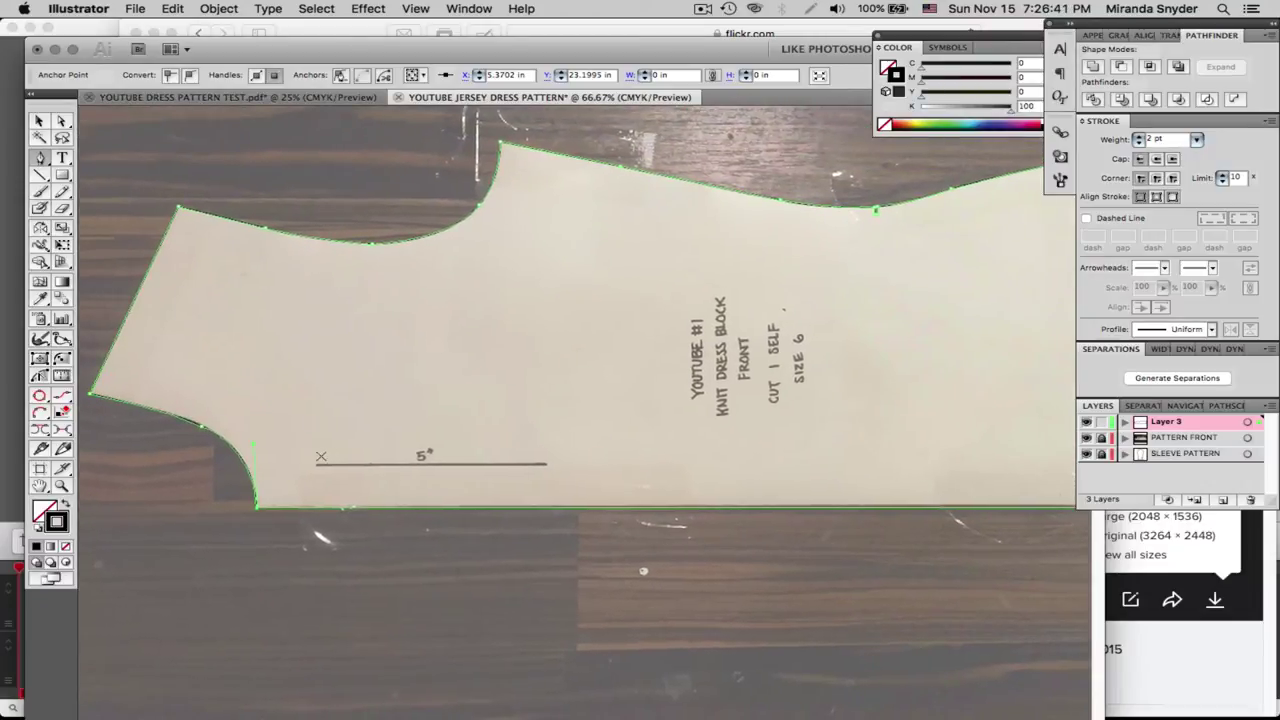
click(61, 485)
Zoom in closely on the 5-inch scale line and pick the Line Segment tool
drag(296, 437, 572, 495)
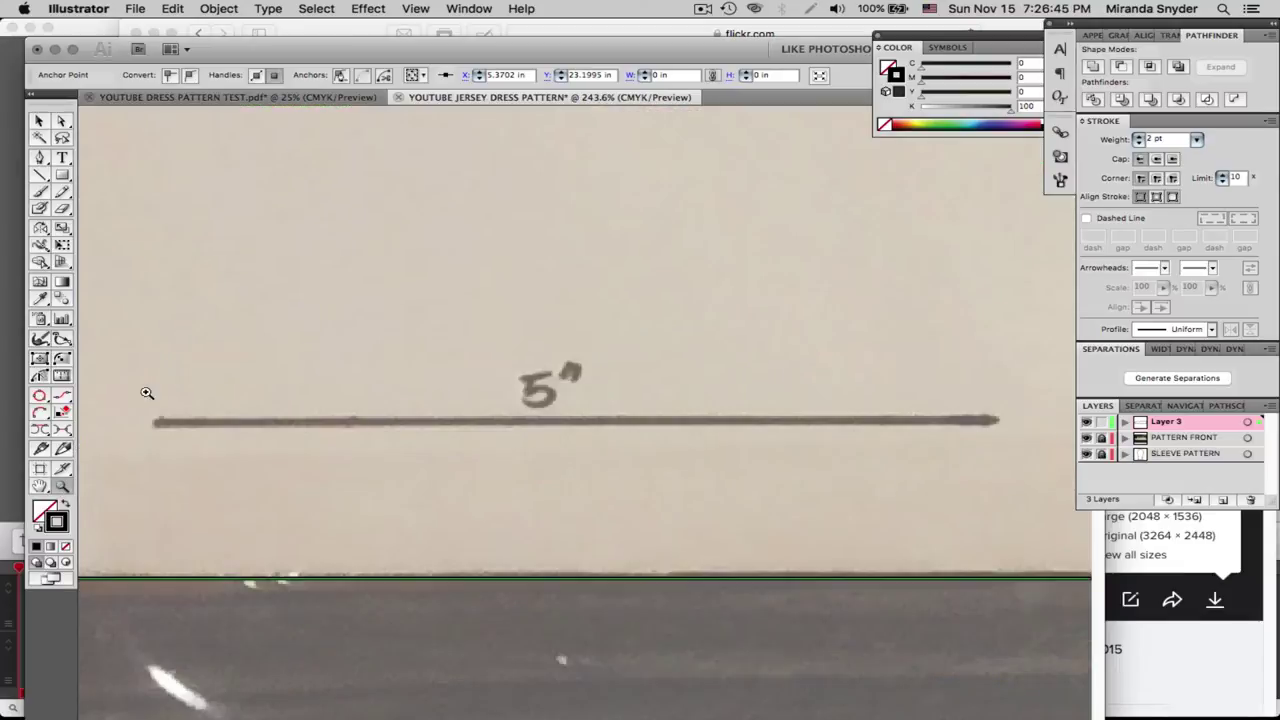
click(41, 158)
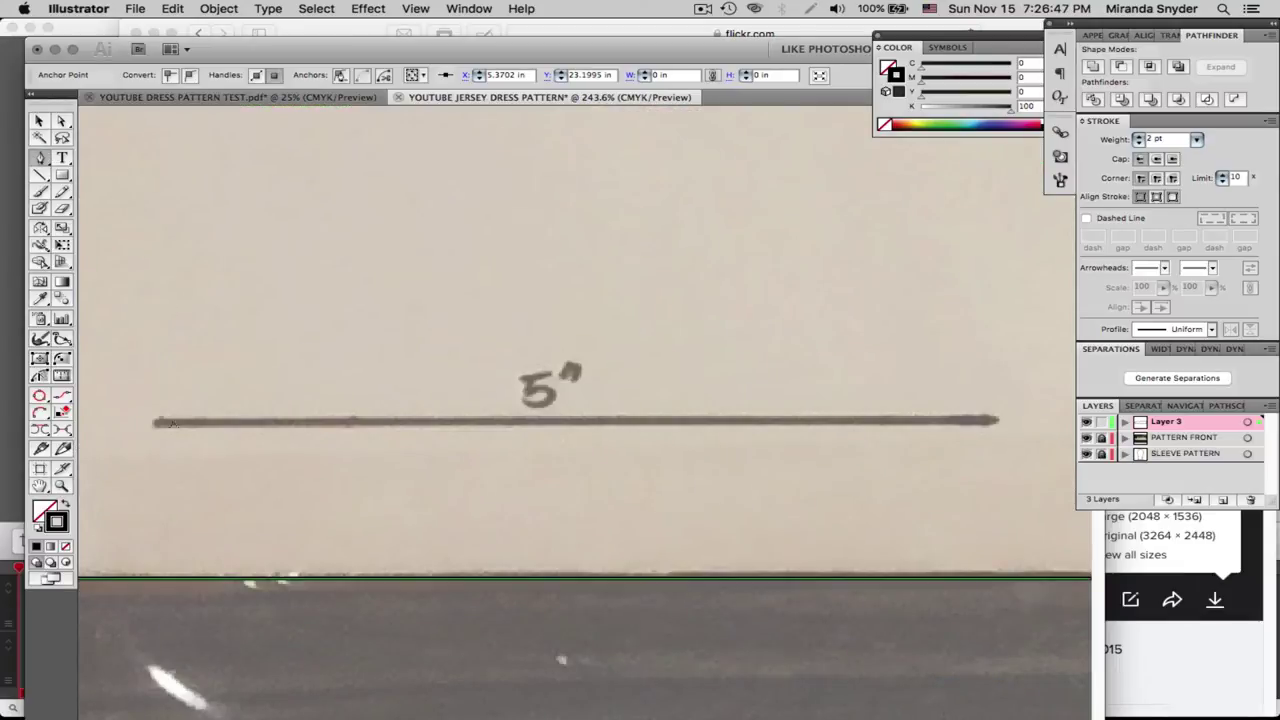
click(41, 175)
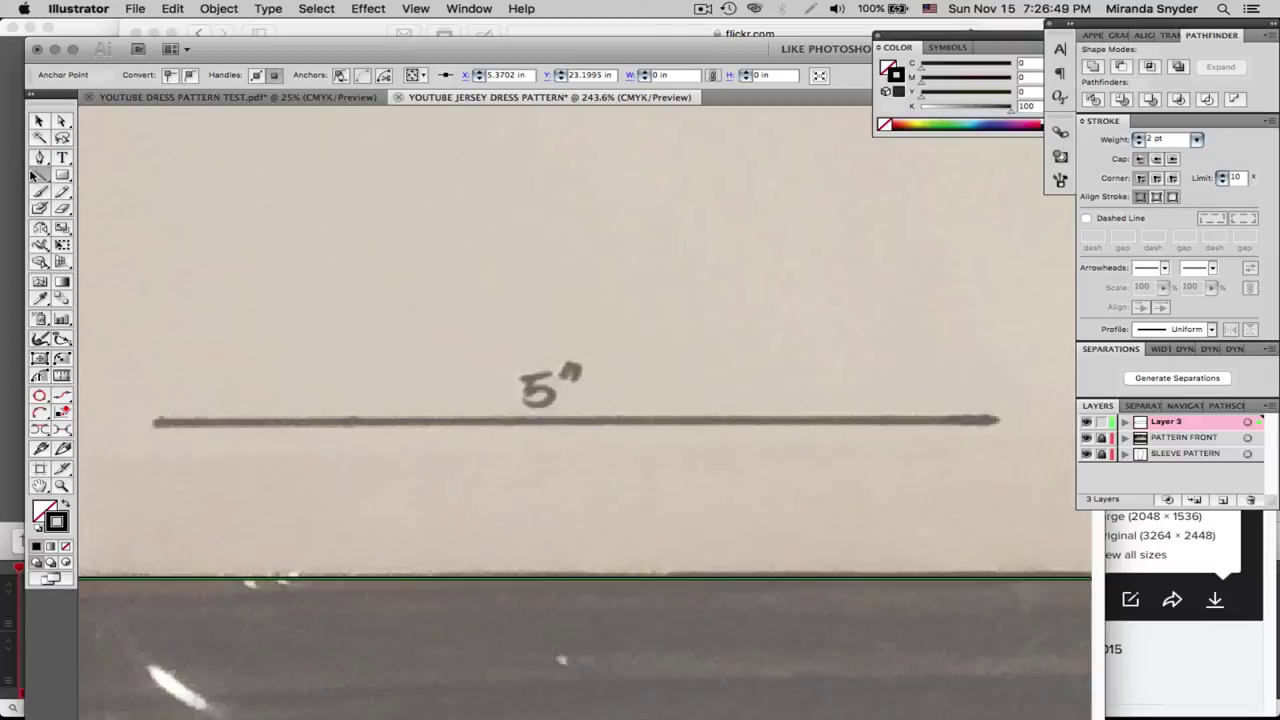
click(41, 177)
click(39, 177)
Draw a straight line over the 5-inch scale mark, check its 5.42 in length, and zoom out
click(155, 421)
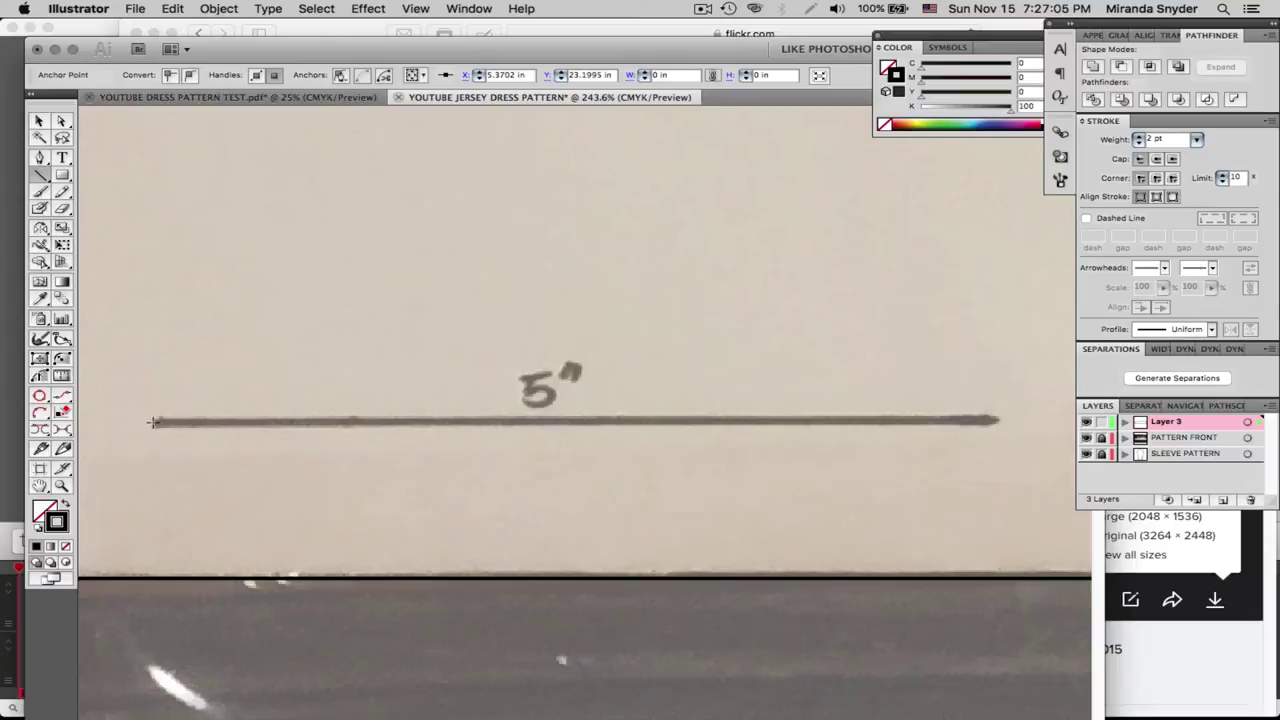
click(988, 420)
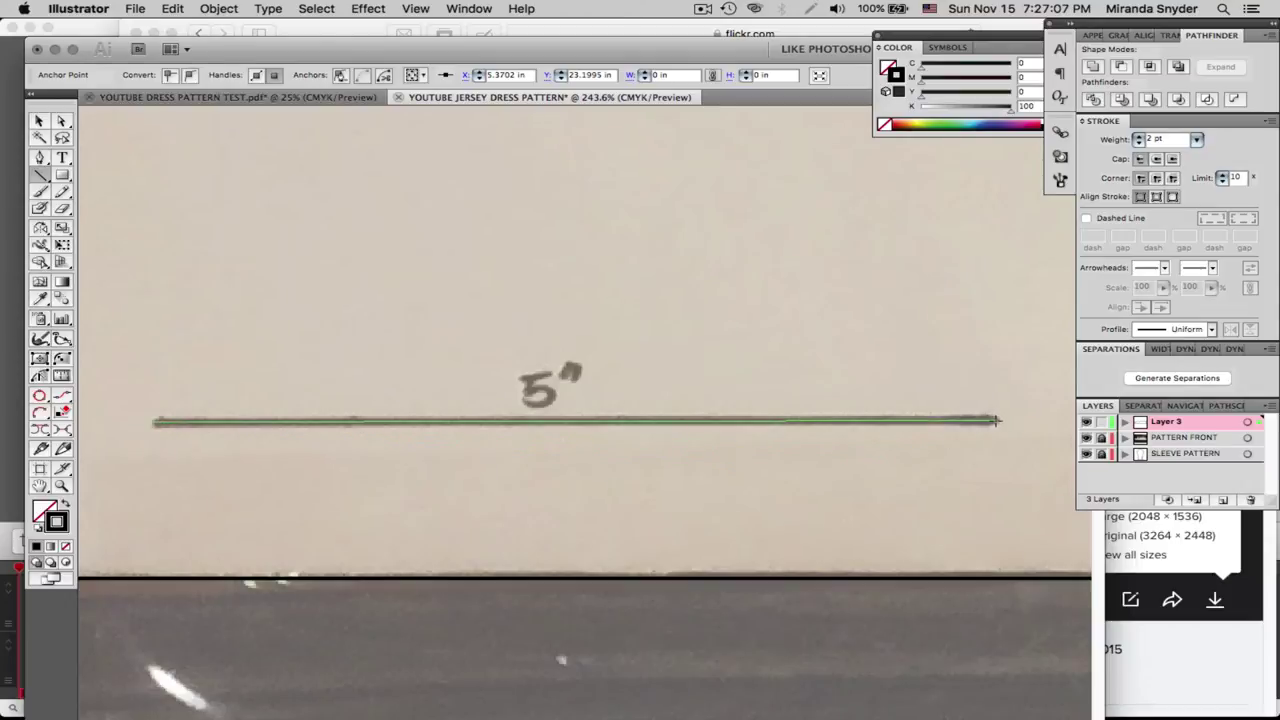
key(Escape)
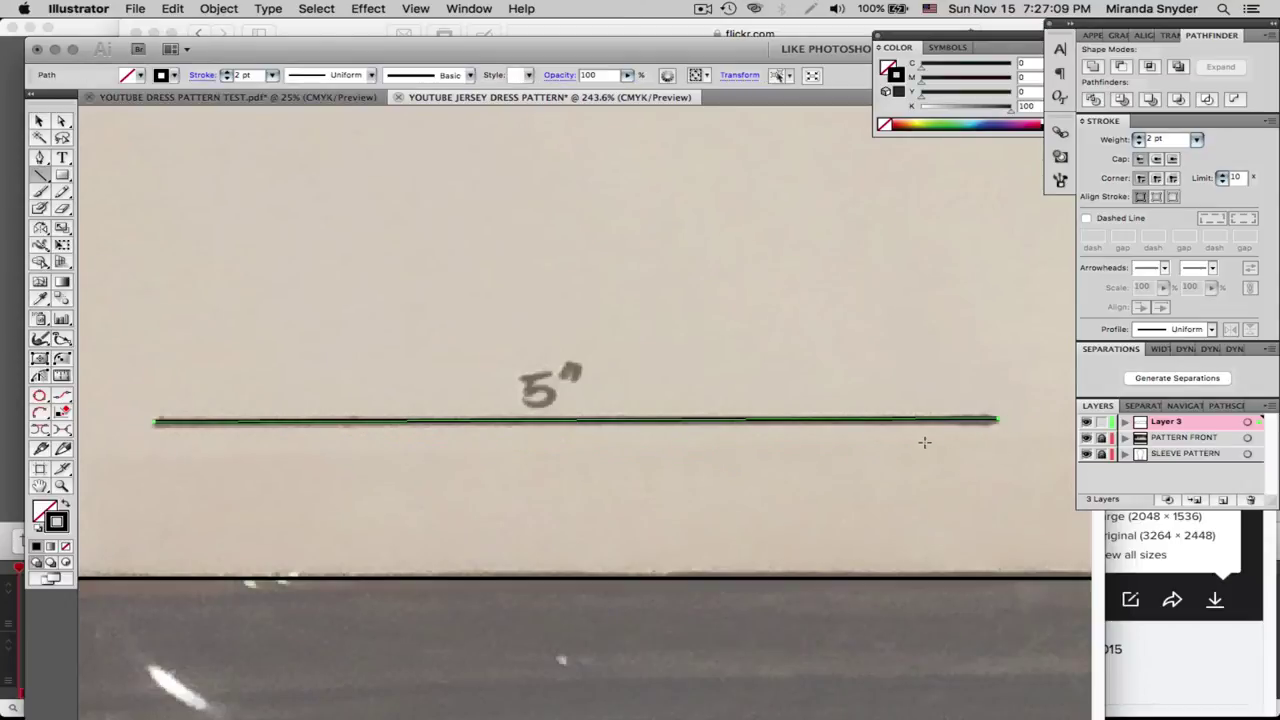
key(Down)
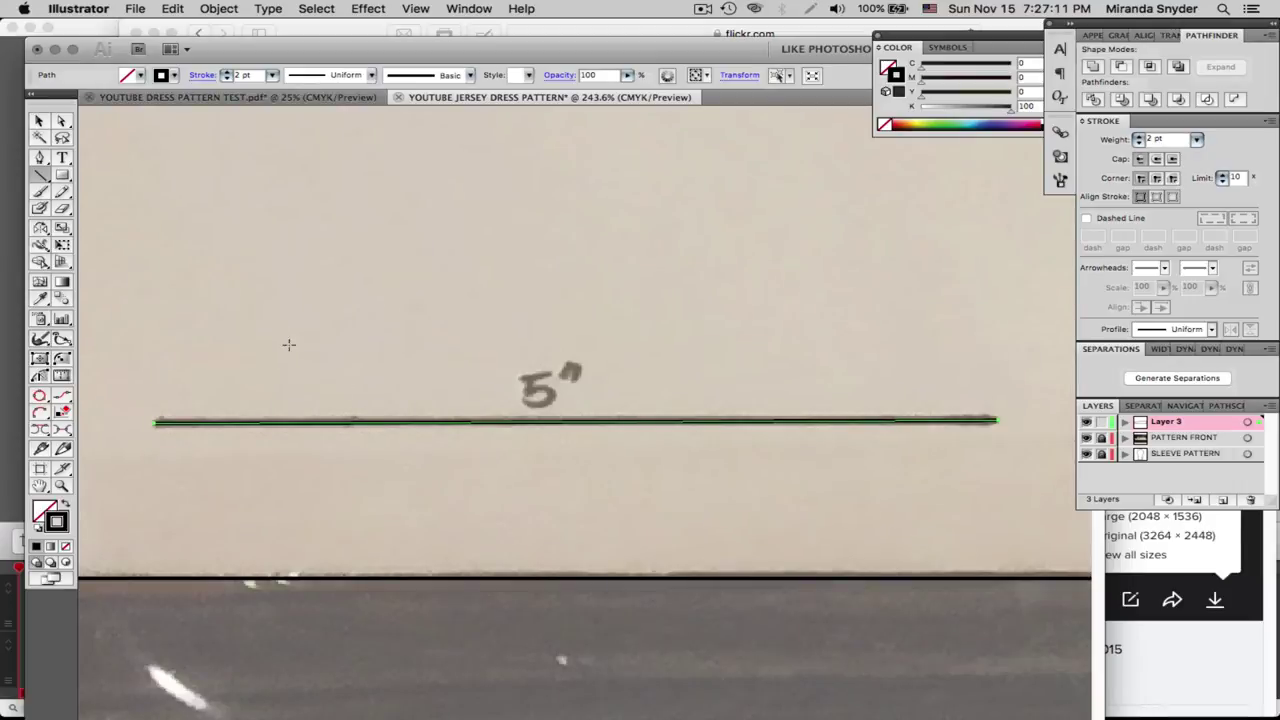
click(151, 201)
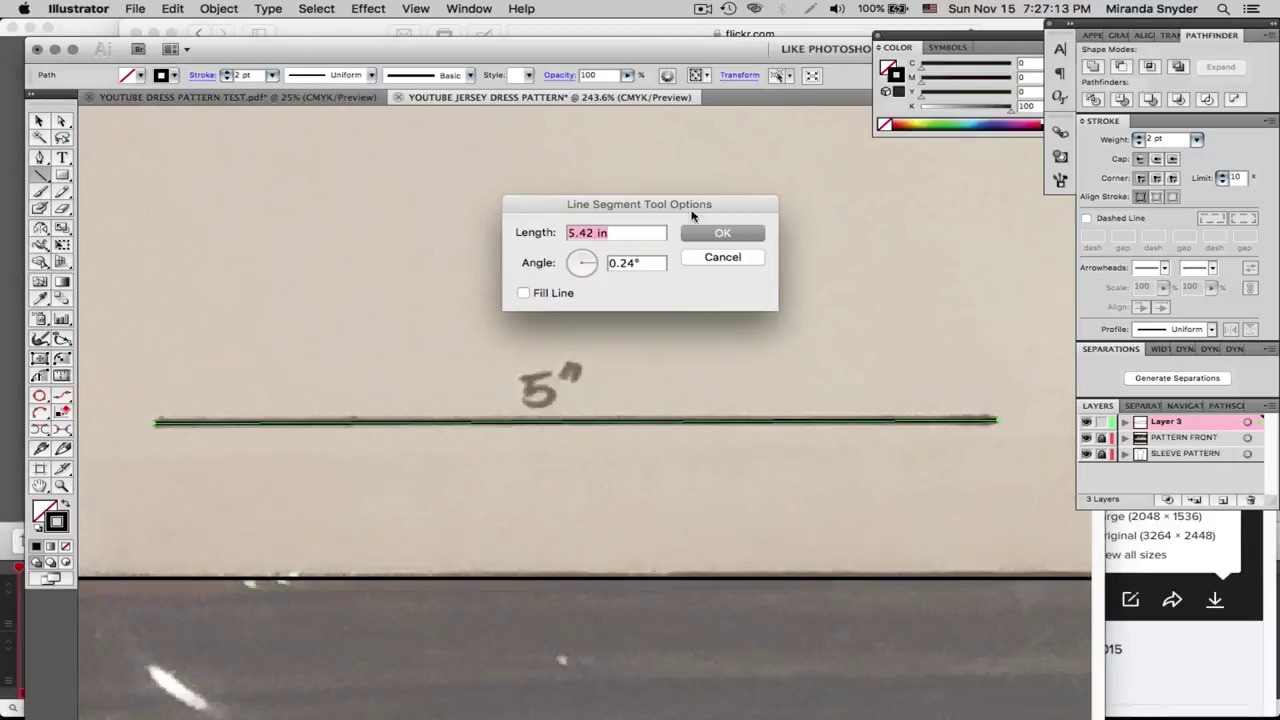
click(722, 257)
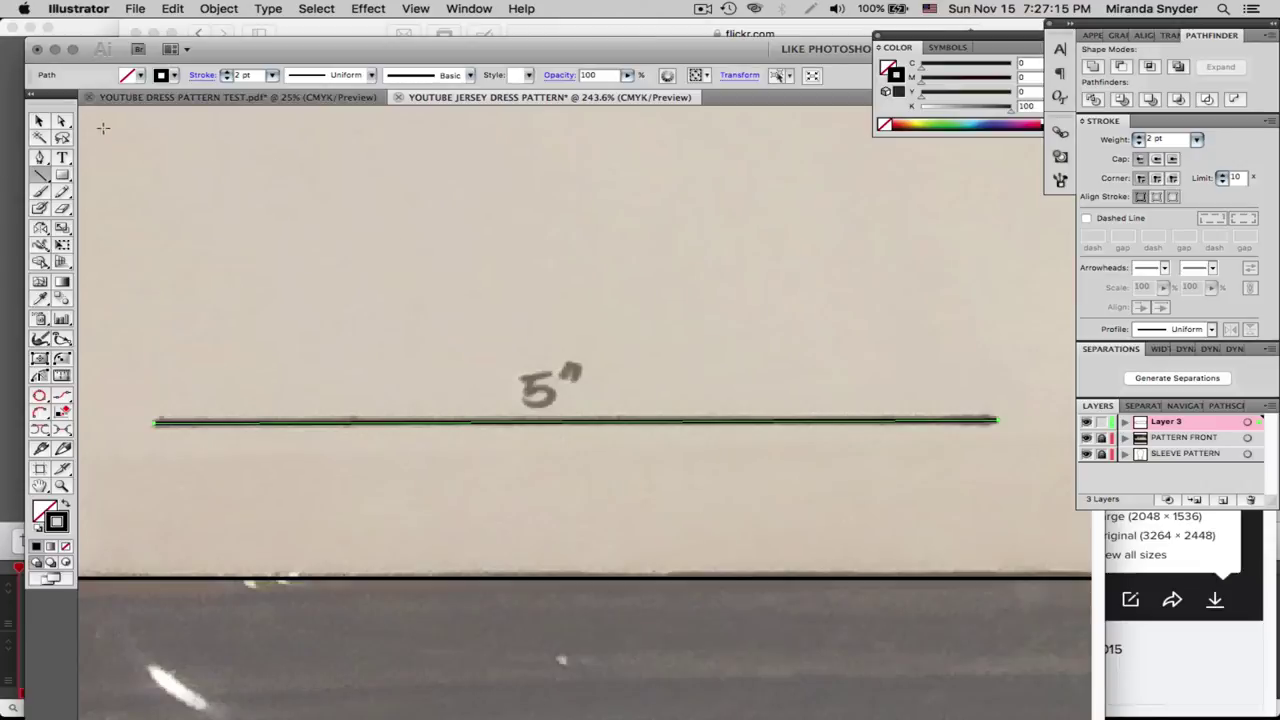
key(v)
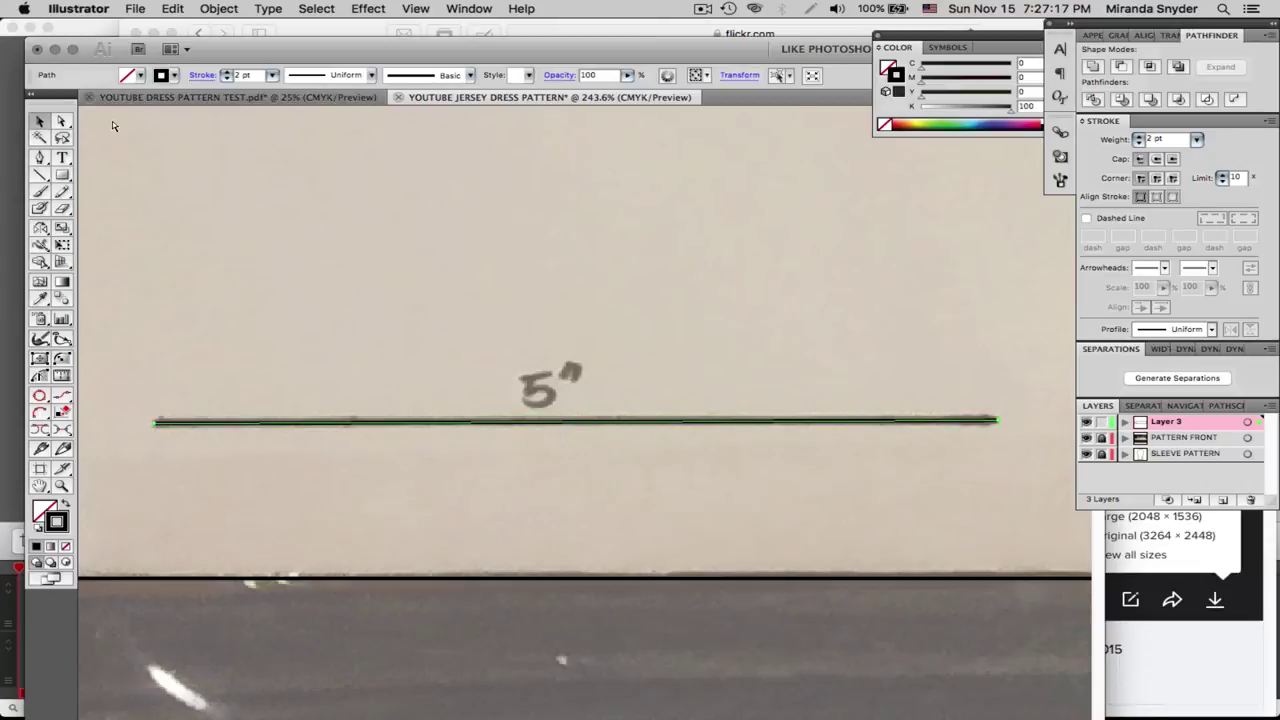
key(super+minus)
key(super+minus)
key(super+minus)
key(super+minus)
key(super+minus)
key(super+minus)
key(super+minus)
key(super+minus)
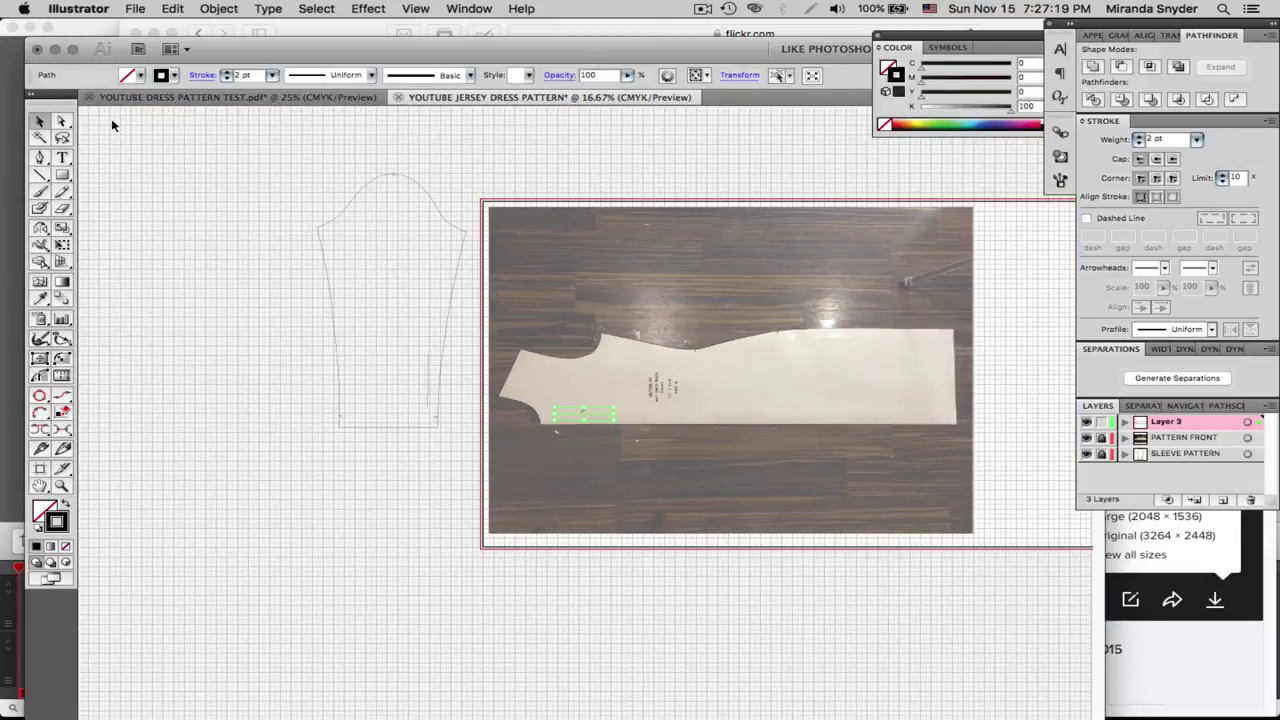
Rename Layer 3 PATTERN FRONT, rename the photo layer PATTERN PICTURE, and delete it
double_click(1166, 424)
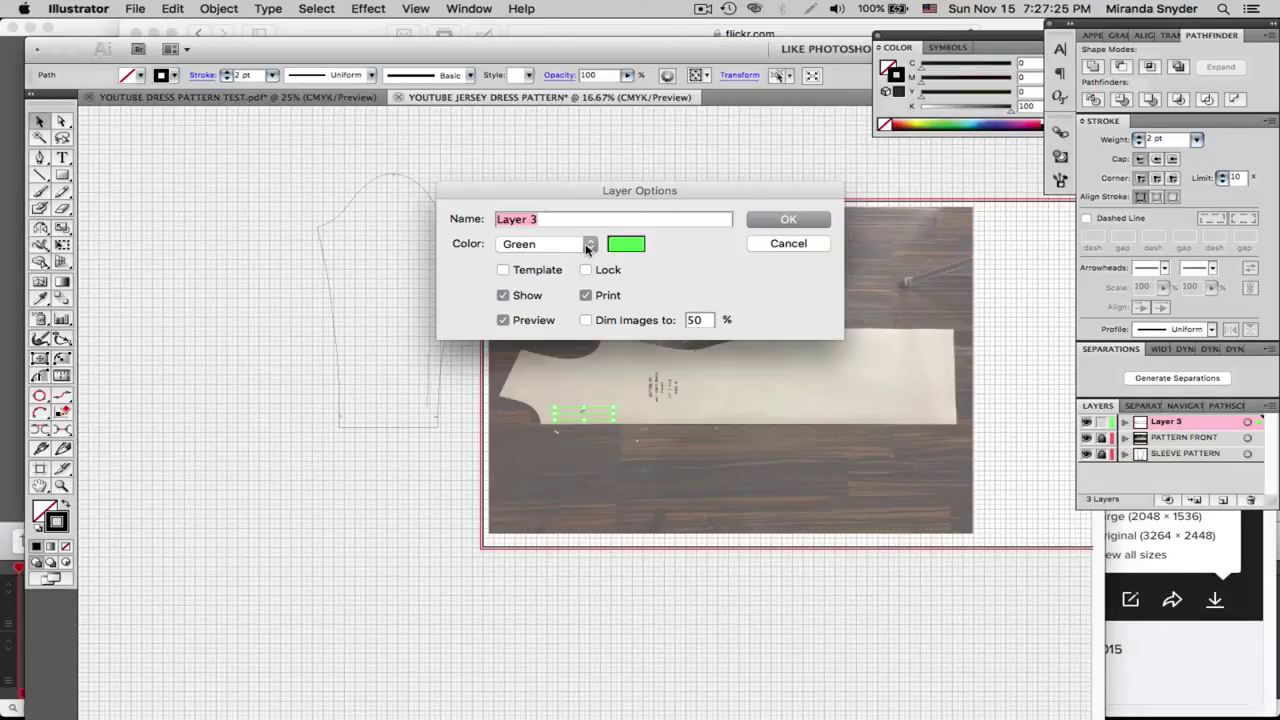
text(PATTERN)
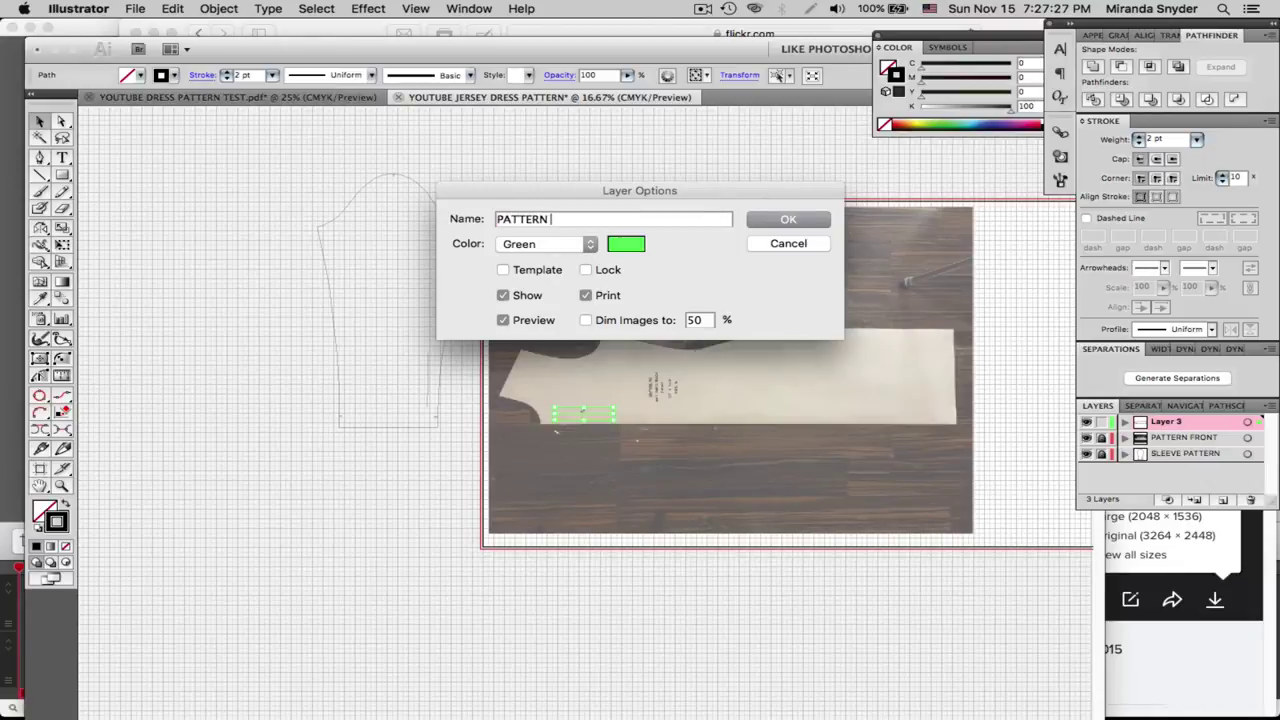
text( FRONT)
click(806, 220)
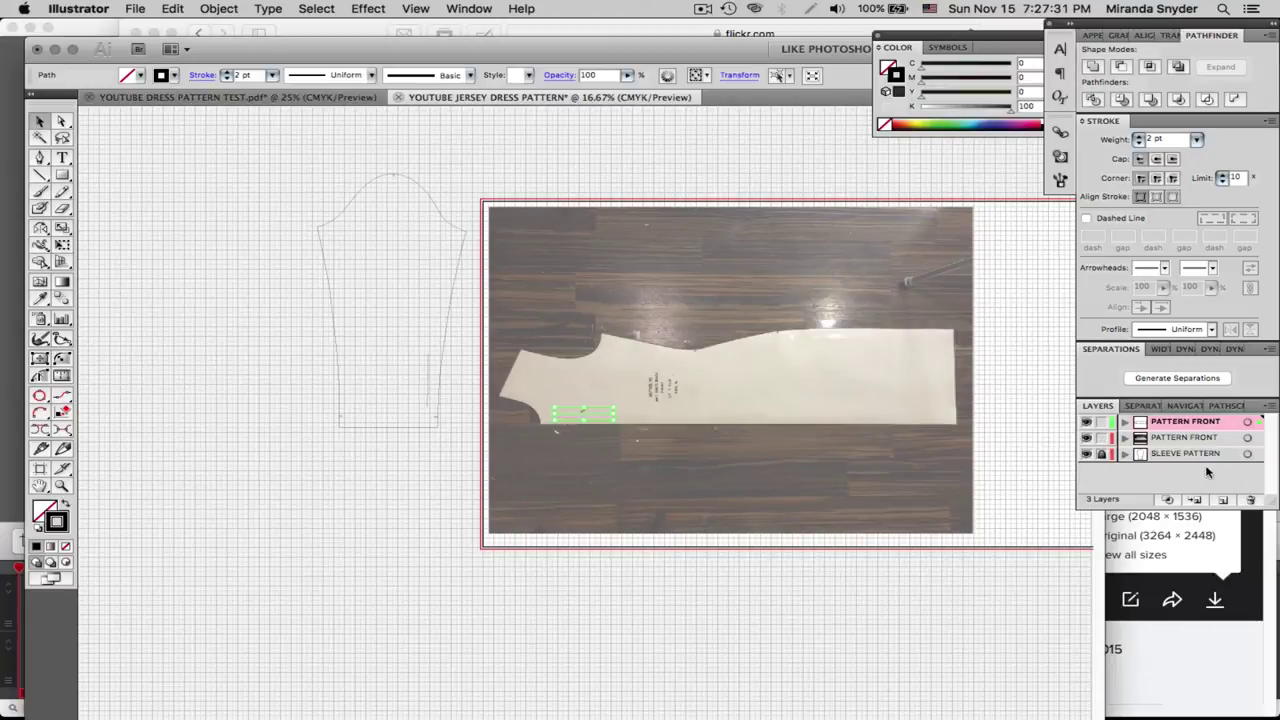
click(1180, 438)
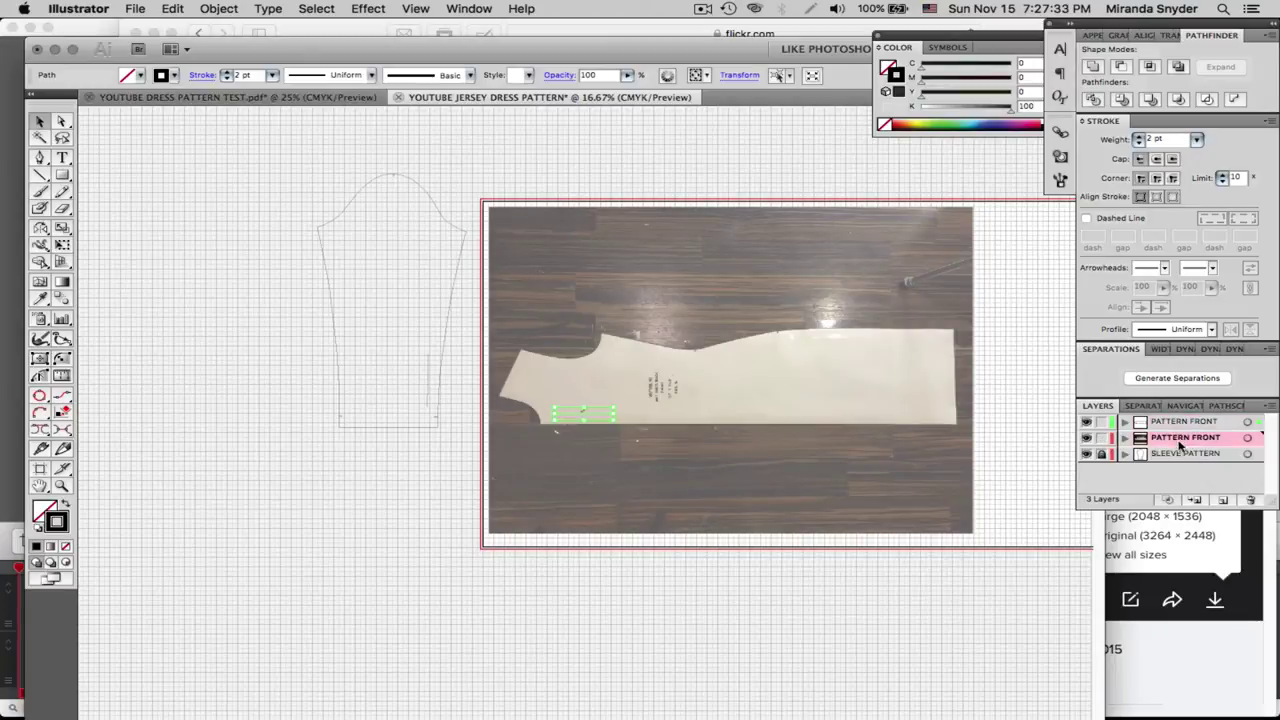
double_click(1188, 440)
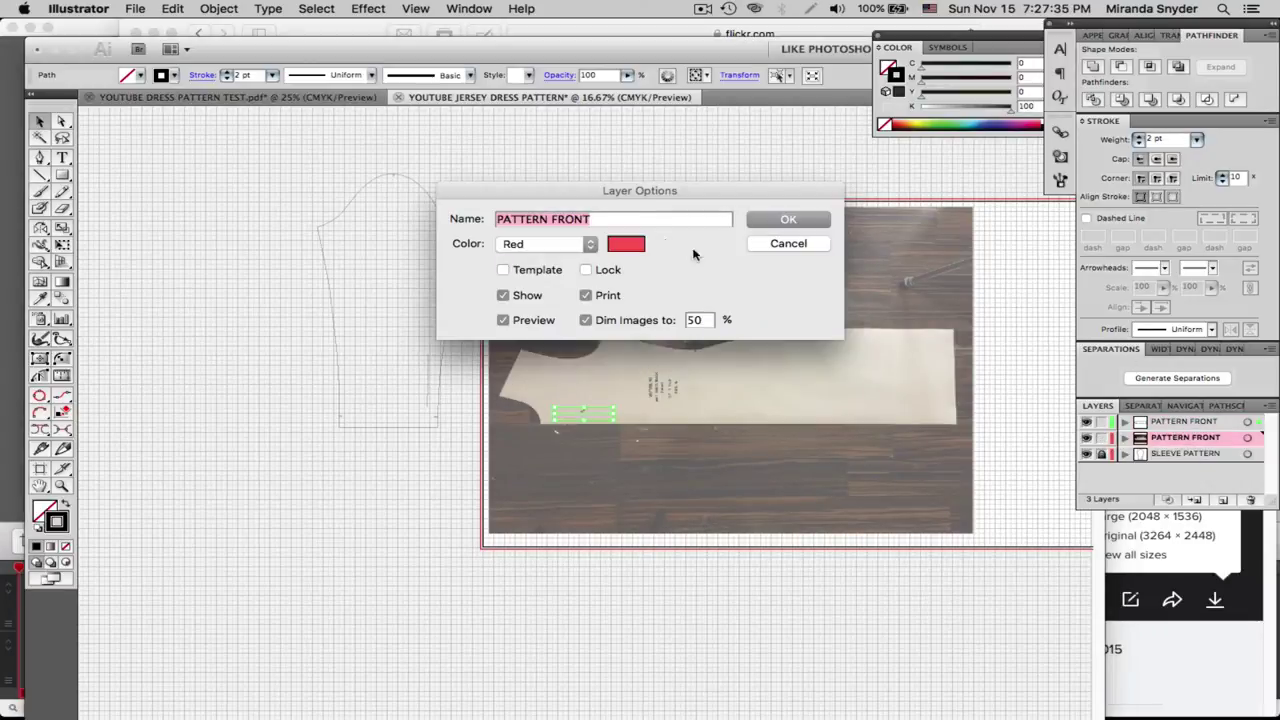
click(626, 218)
key(BackSpace)
key(BackSpace)
key(BackSpace)
key(BackSpace)
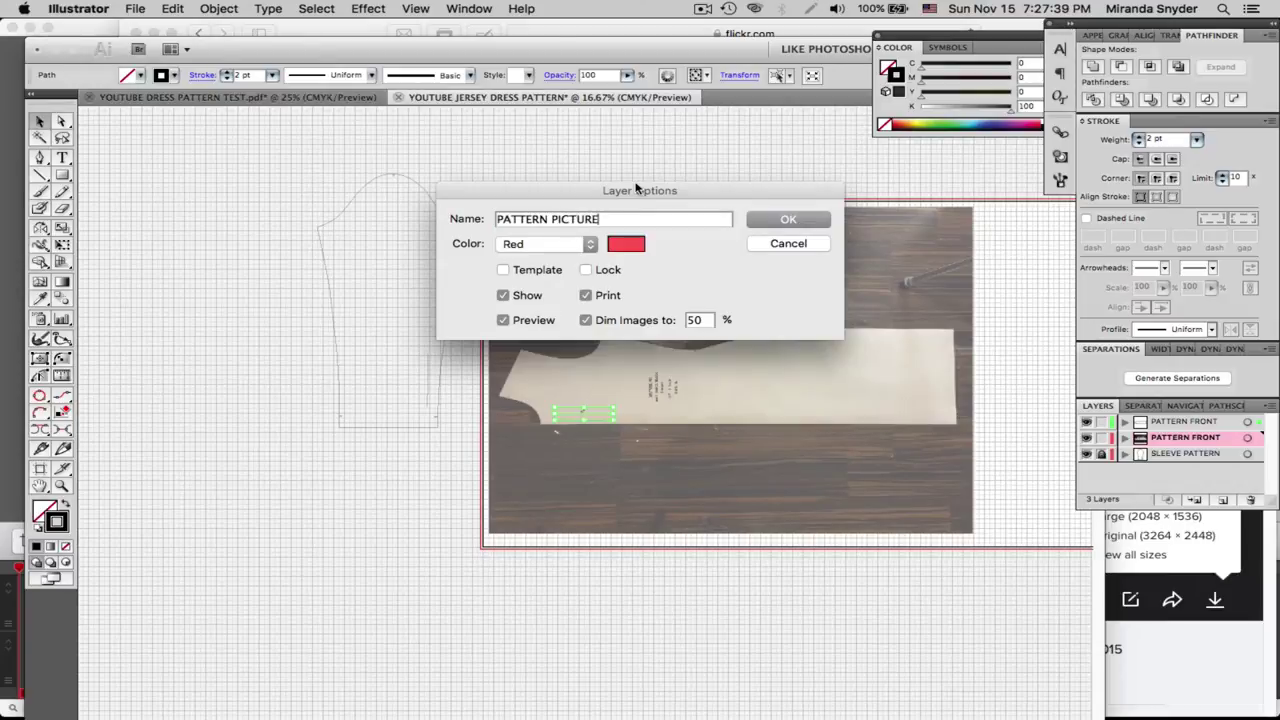
click(789, 219)
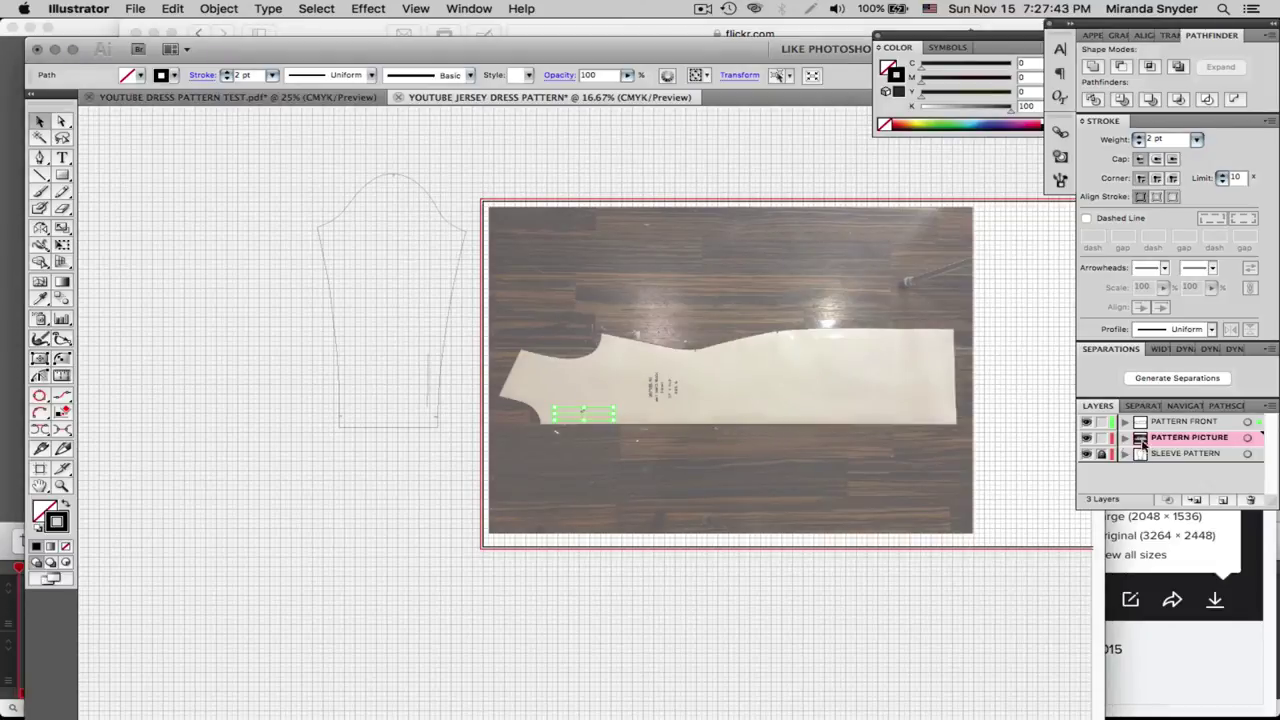
click(1250, 499)
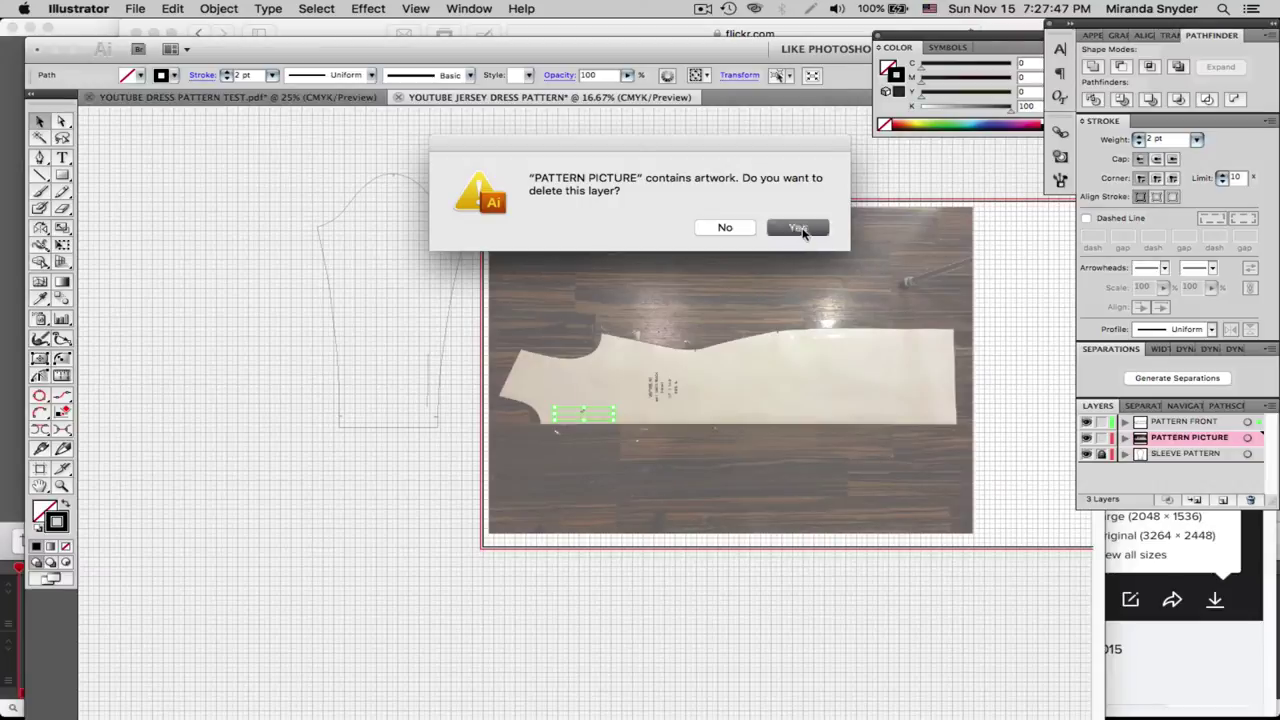
click(797, 228)
Group all the traced bodice paths and move the group down-left toward the sleeve
click(615, 431)
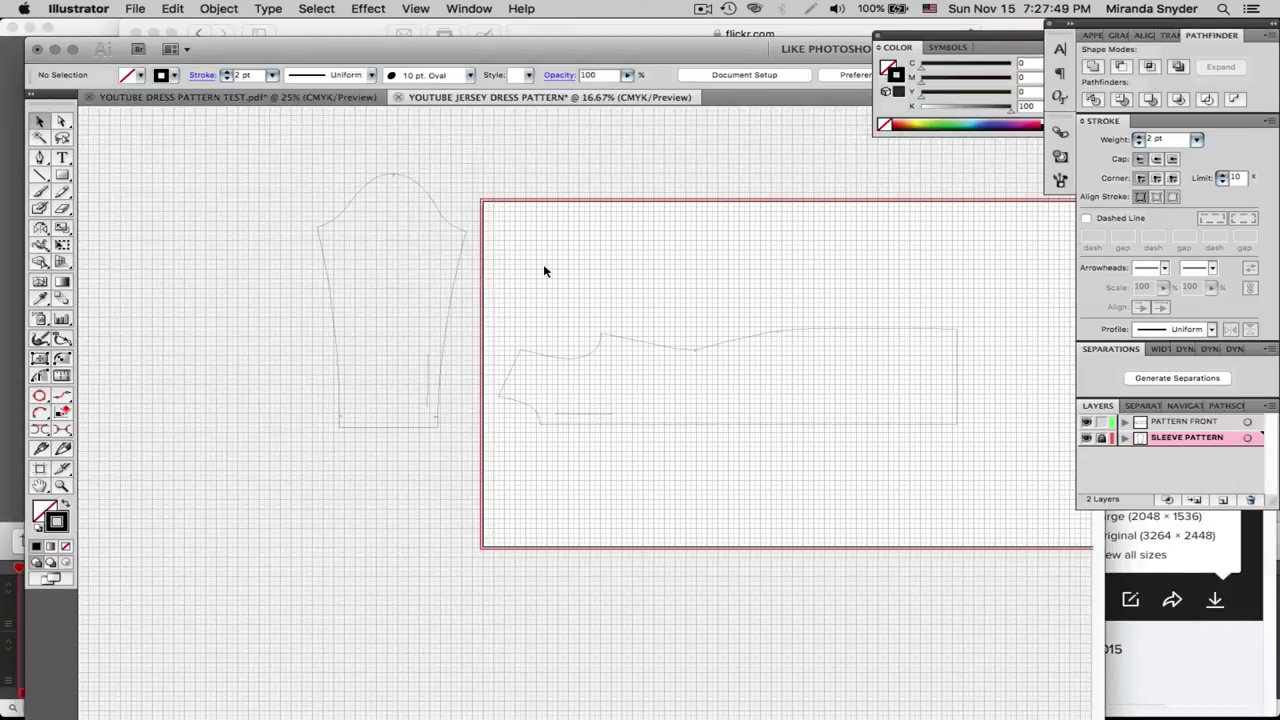
drag(486, 289, 1021, 474)
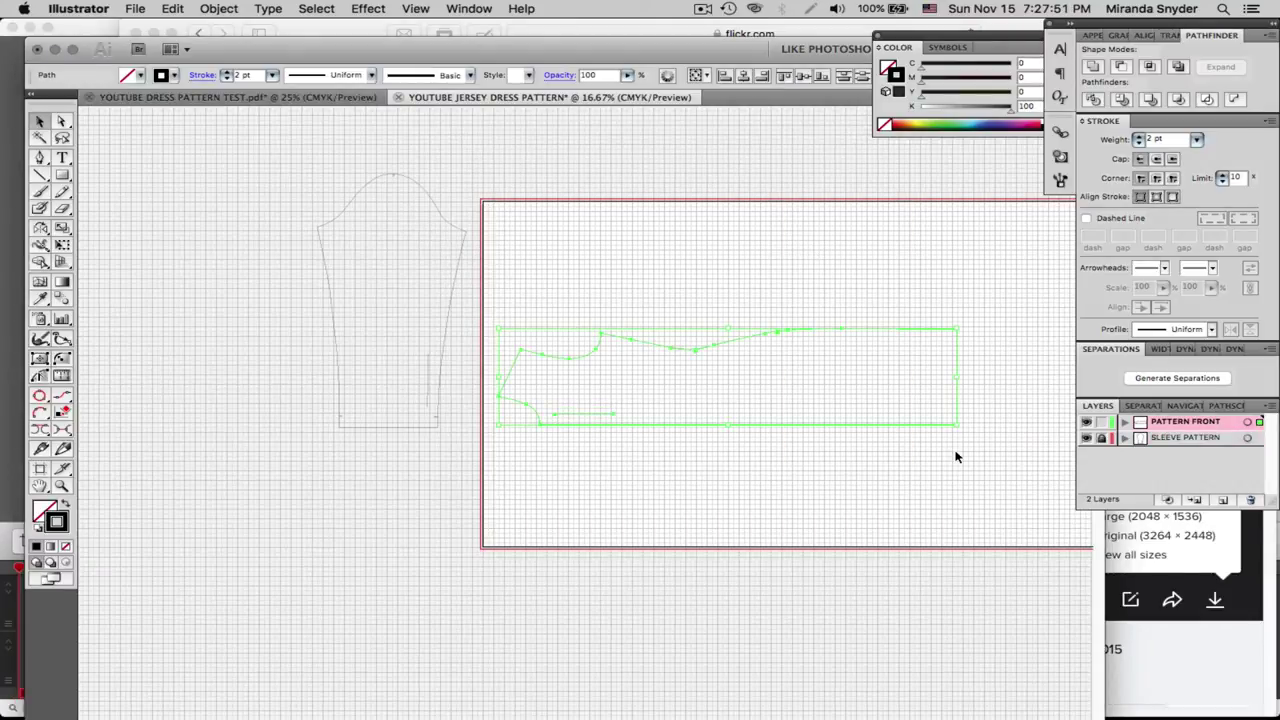
key(super+g)
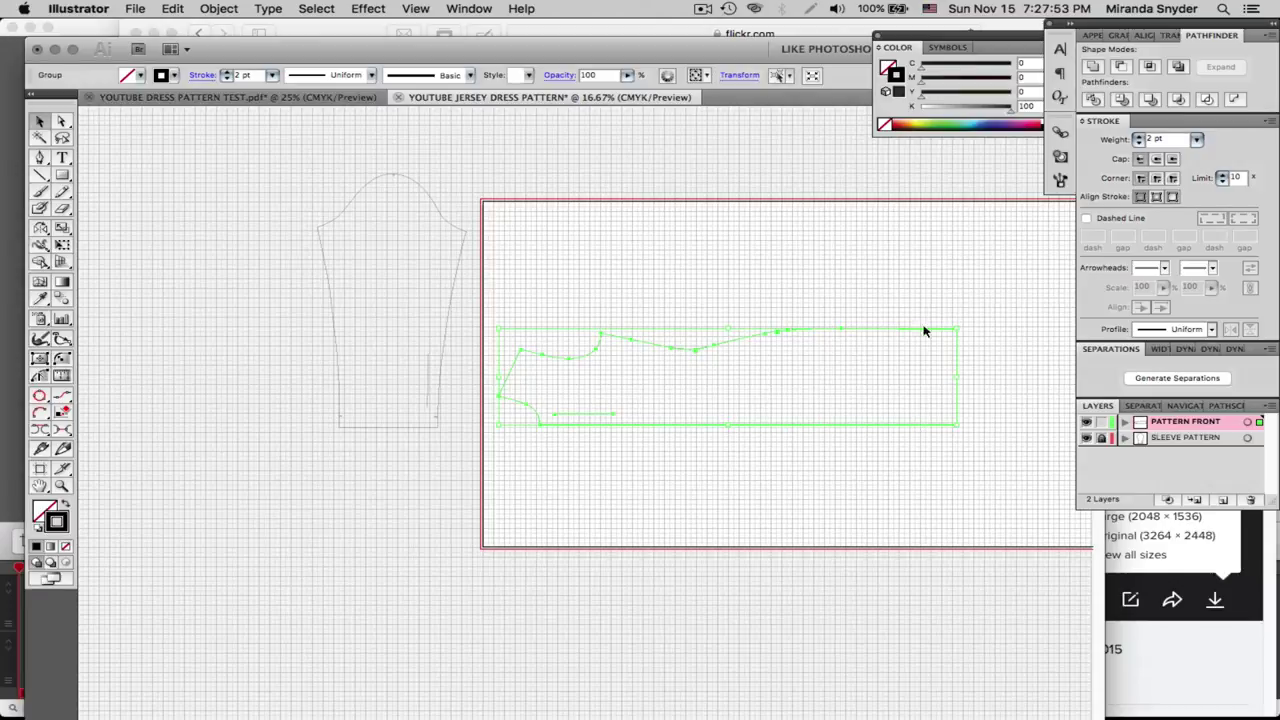
drag(705, 350, 207, 467)
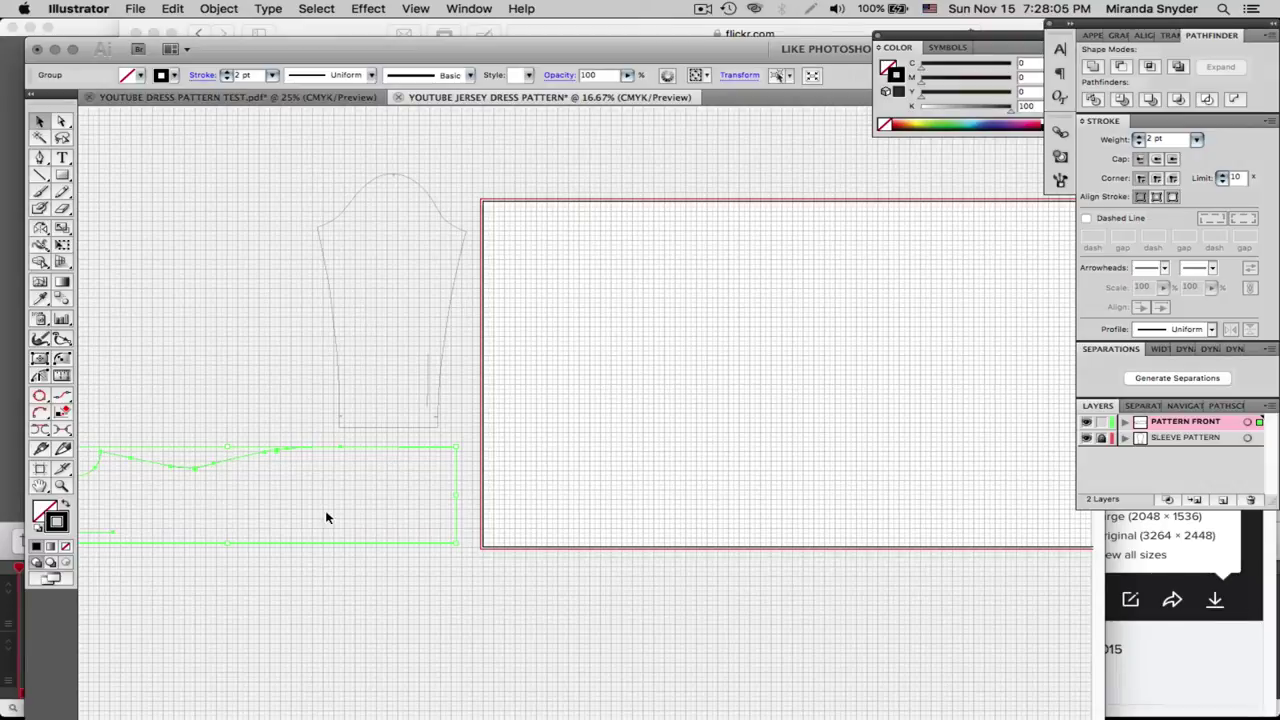
Lock the PATTERN FRONT layer and add a new empty layer
click(1101, 421)
click(1222, 500)
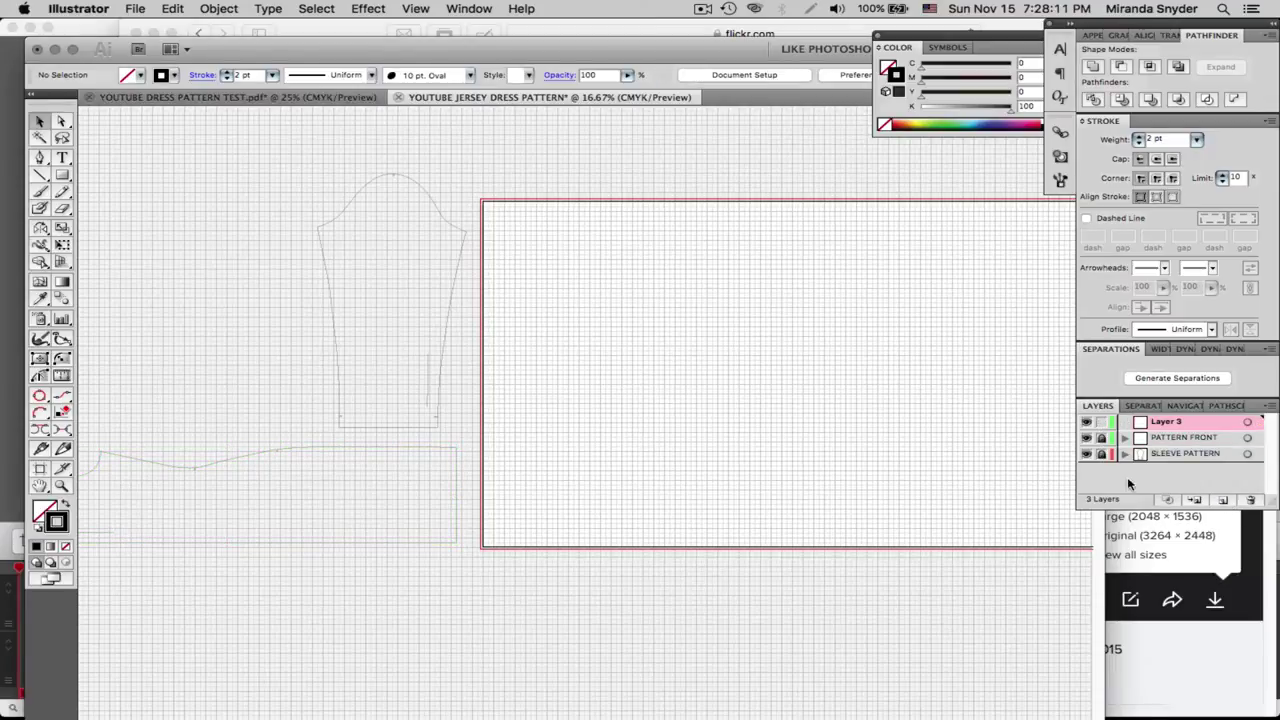
drag(817, 486, 660, 484)
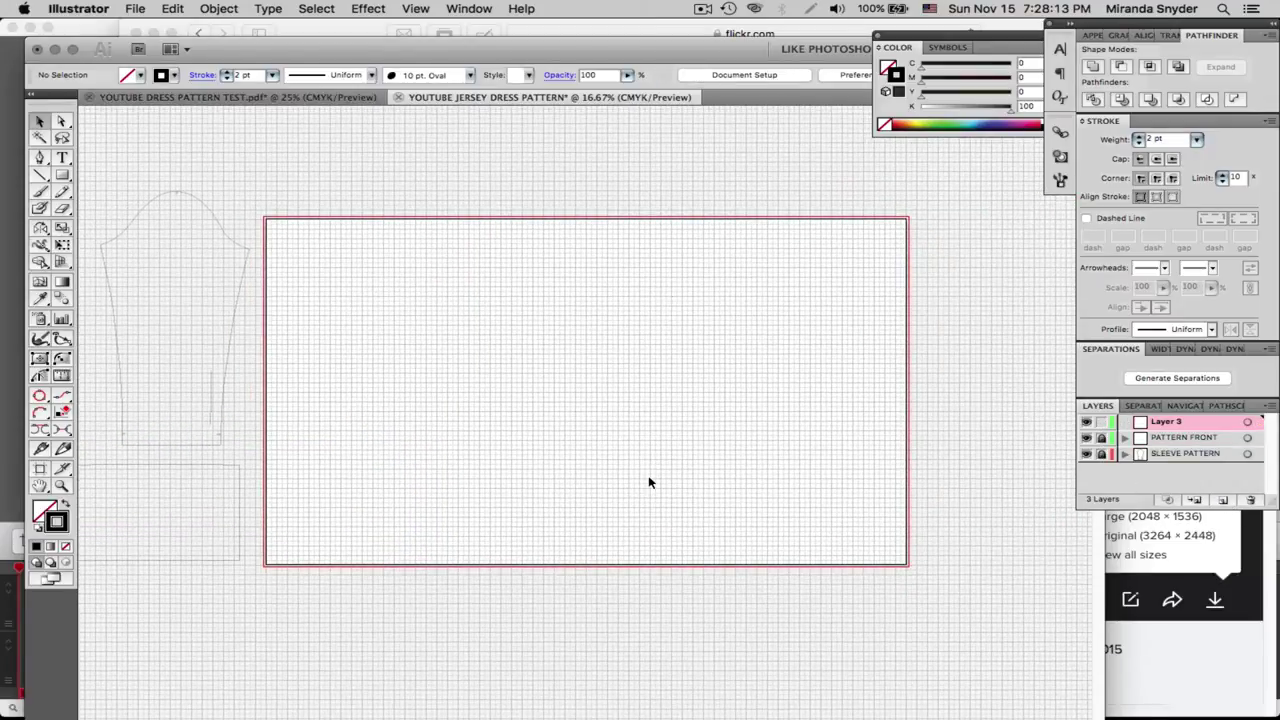
Place the photo IMG_4313.jpg from the Pictures folder onto the artboard
click(140, 10)
click(165, 285)
click(485, 288)
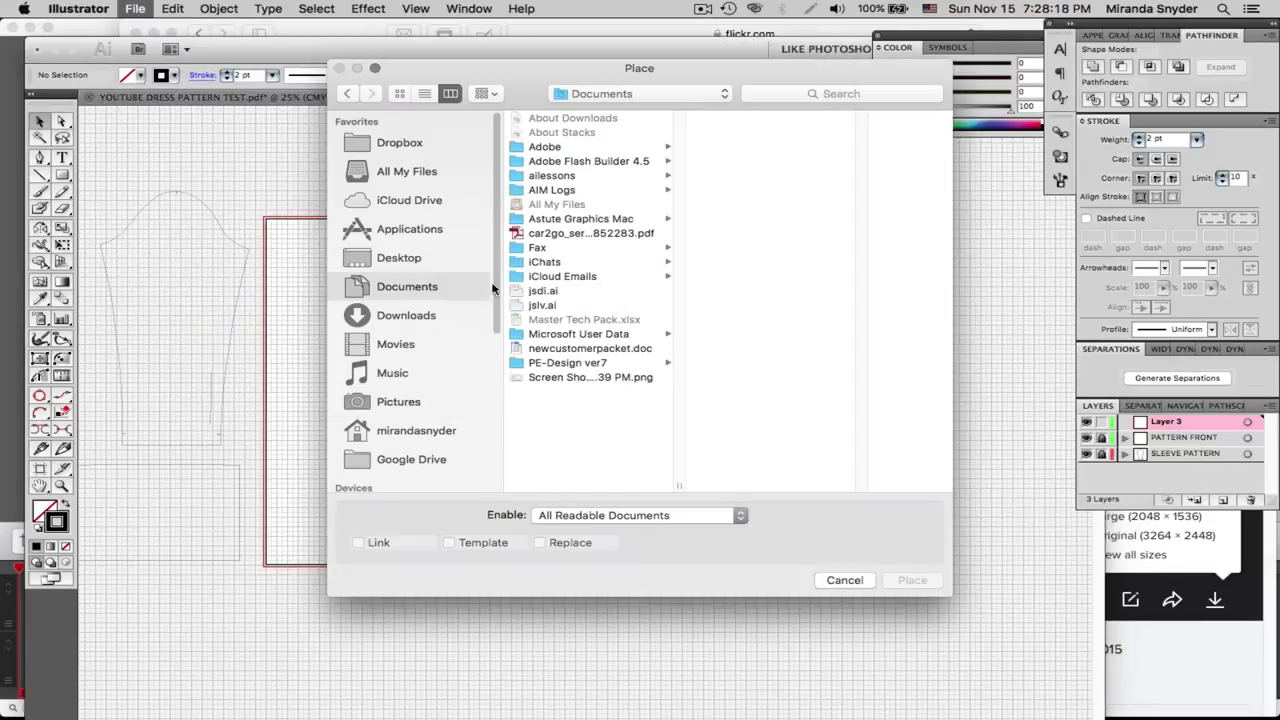
click(400, 401)
click(570, 148)
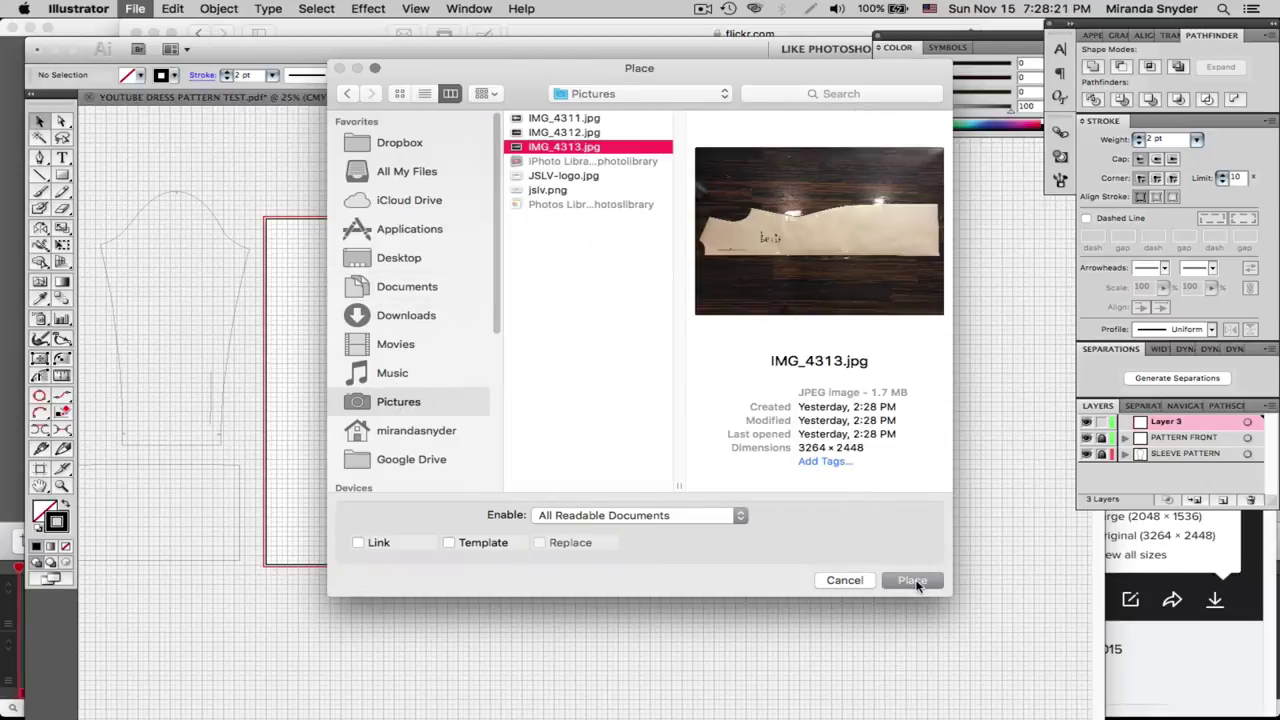
click(915, 581)
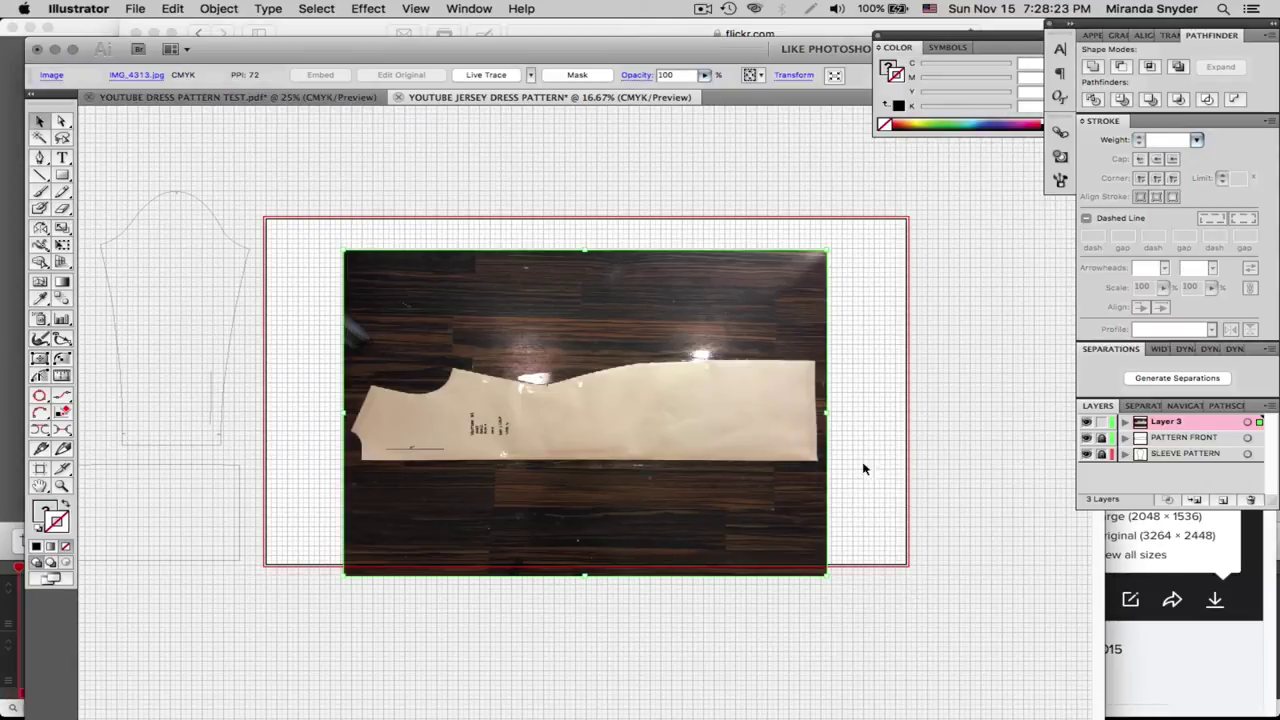
Rename Layer 3 to PATTERN BACK PIC with Dim Images on, lock it, and add Layer 4
double_click(1165, 425)
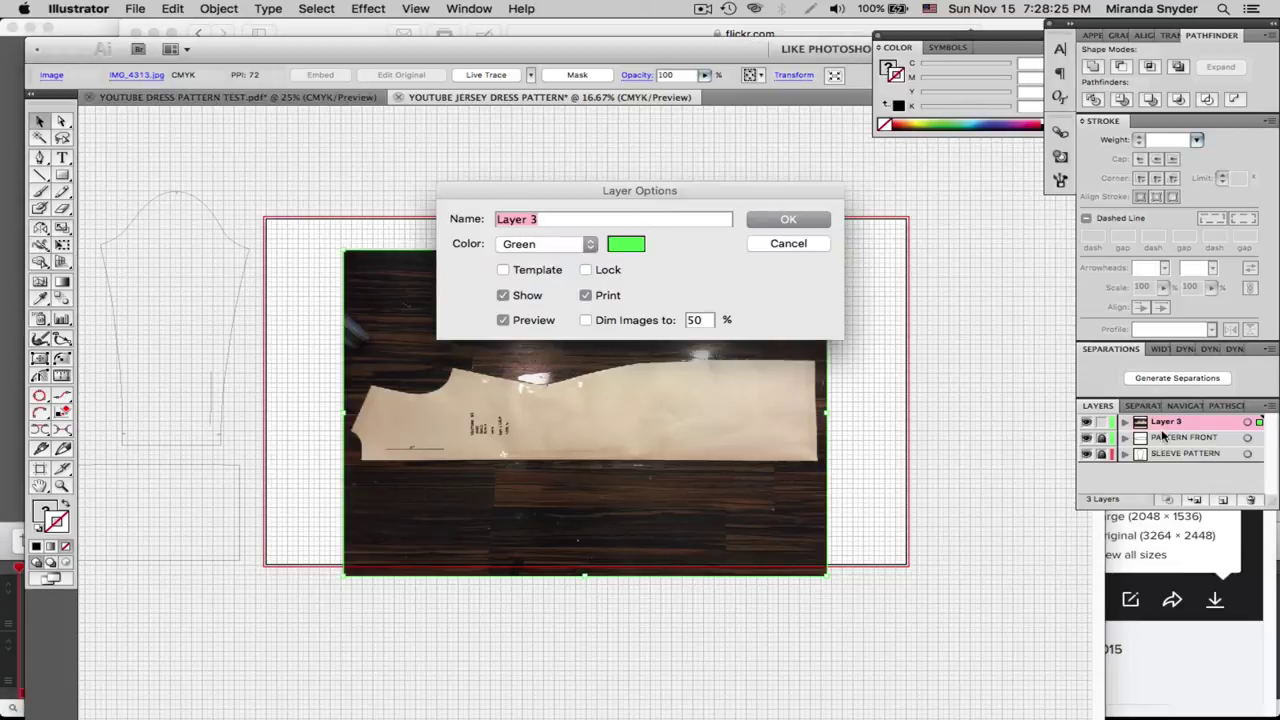
text(PATTERN BACK )
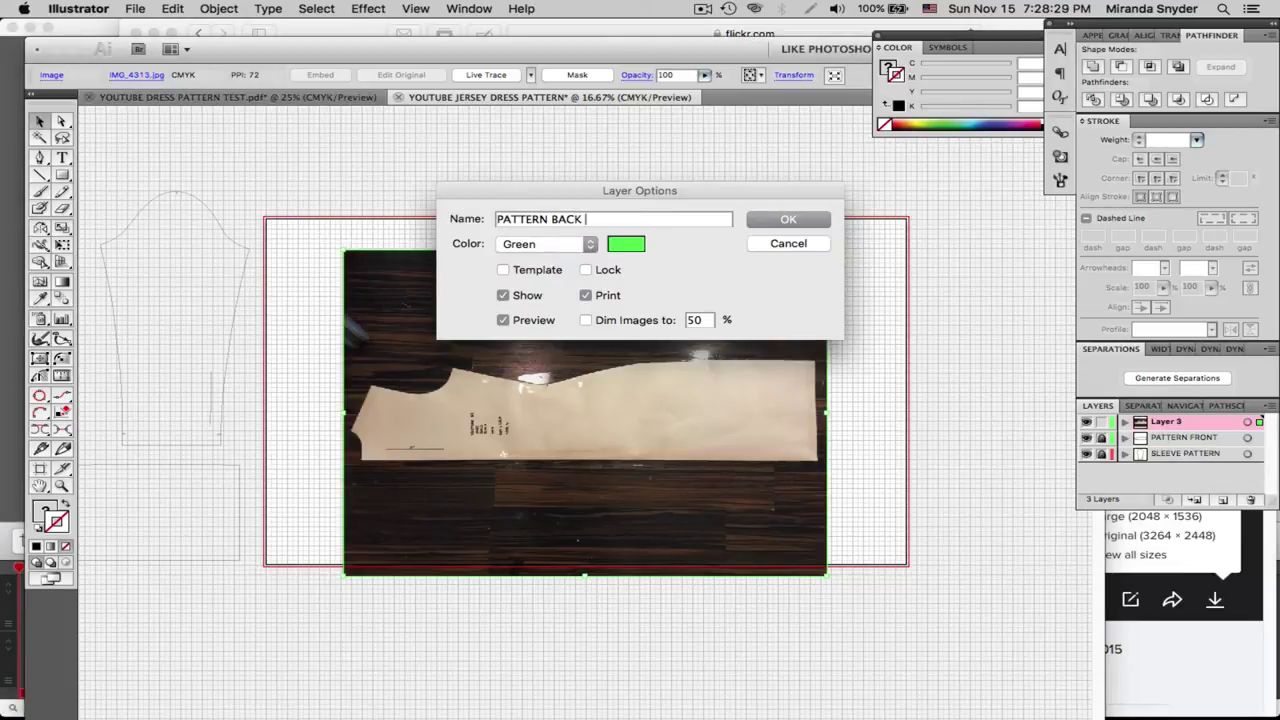
text(PIC)
click(586, 320)
click(805, 219)
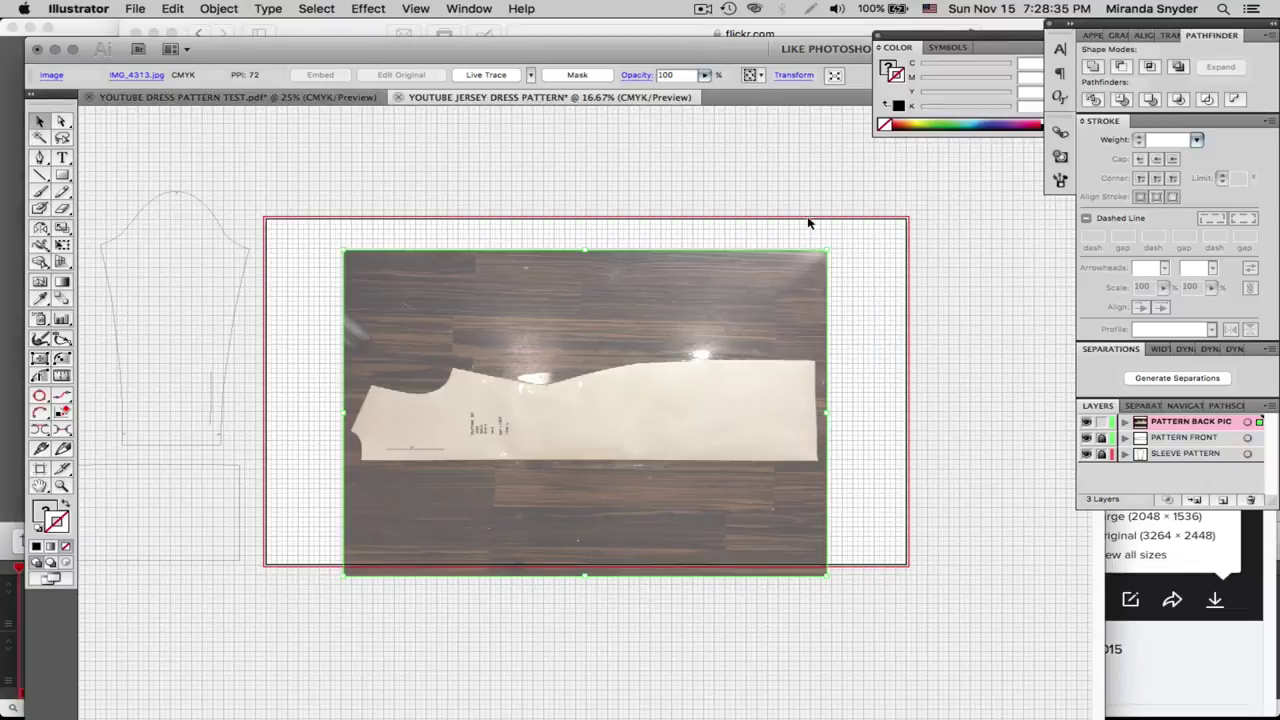
click(1101, 421)
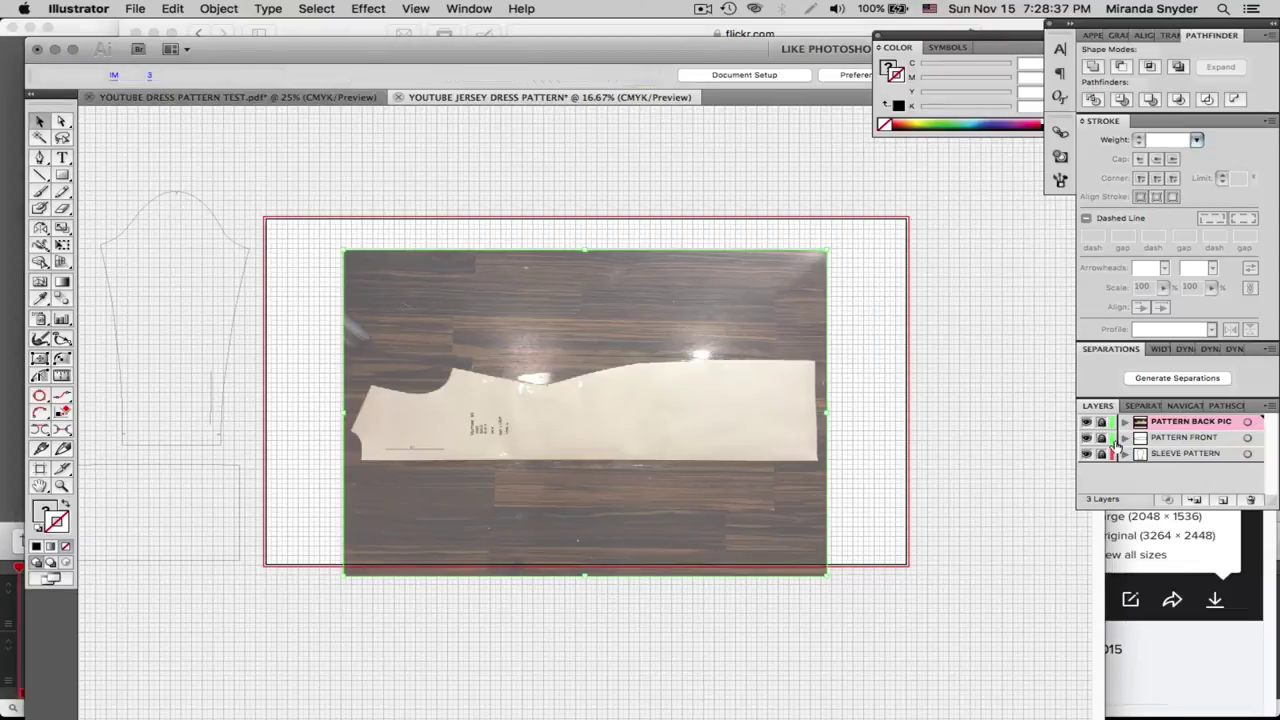
click(1222, 500)
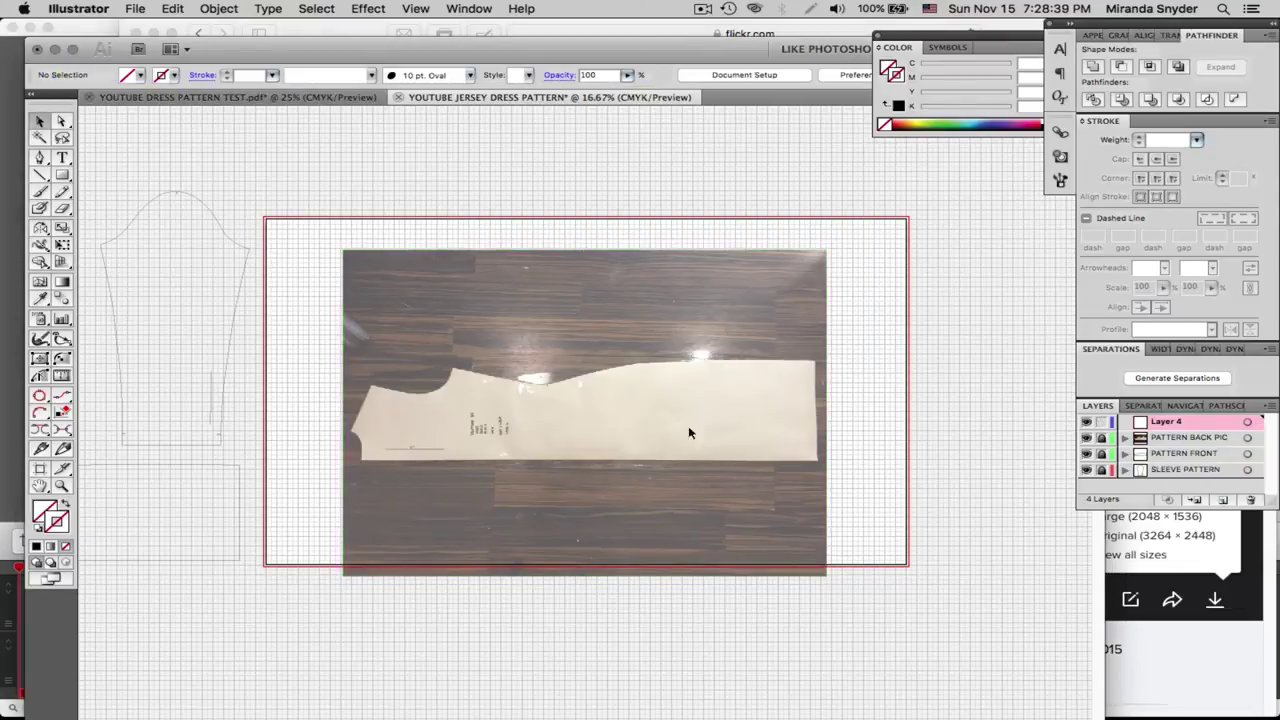
Set a black 2 pt stroke with the Pen tool ready for tracing
click(36, 546)
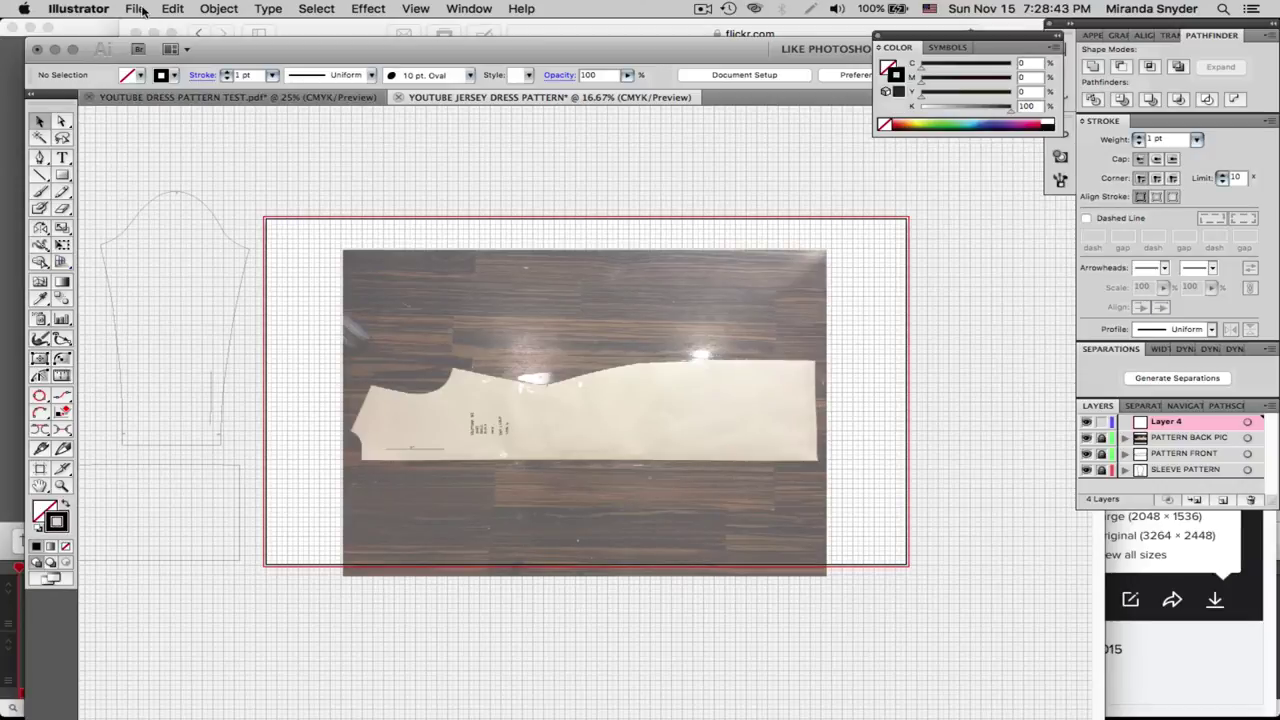
click(40, 157)
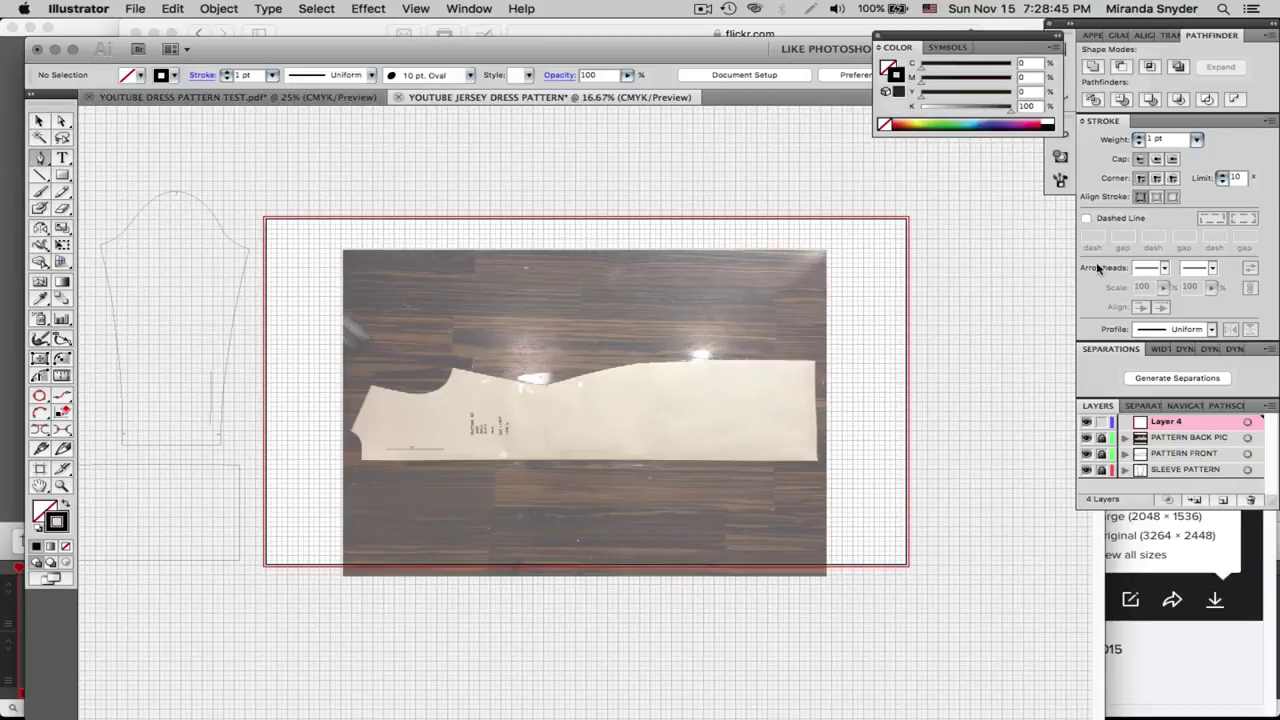
click(1197, 139)
click(1175, 172)
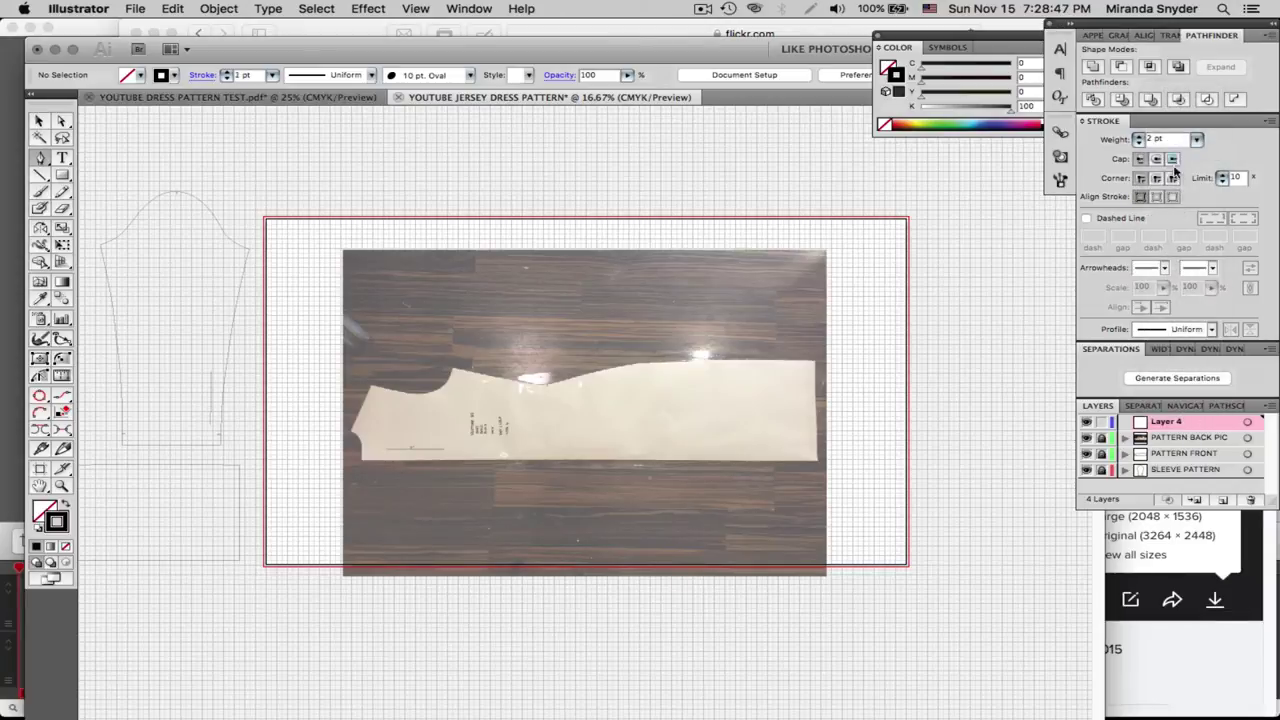
Zoom in on the pattern piece's bottom-left corner
click(61, 485)
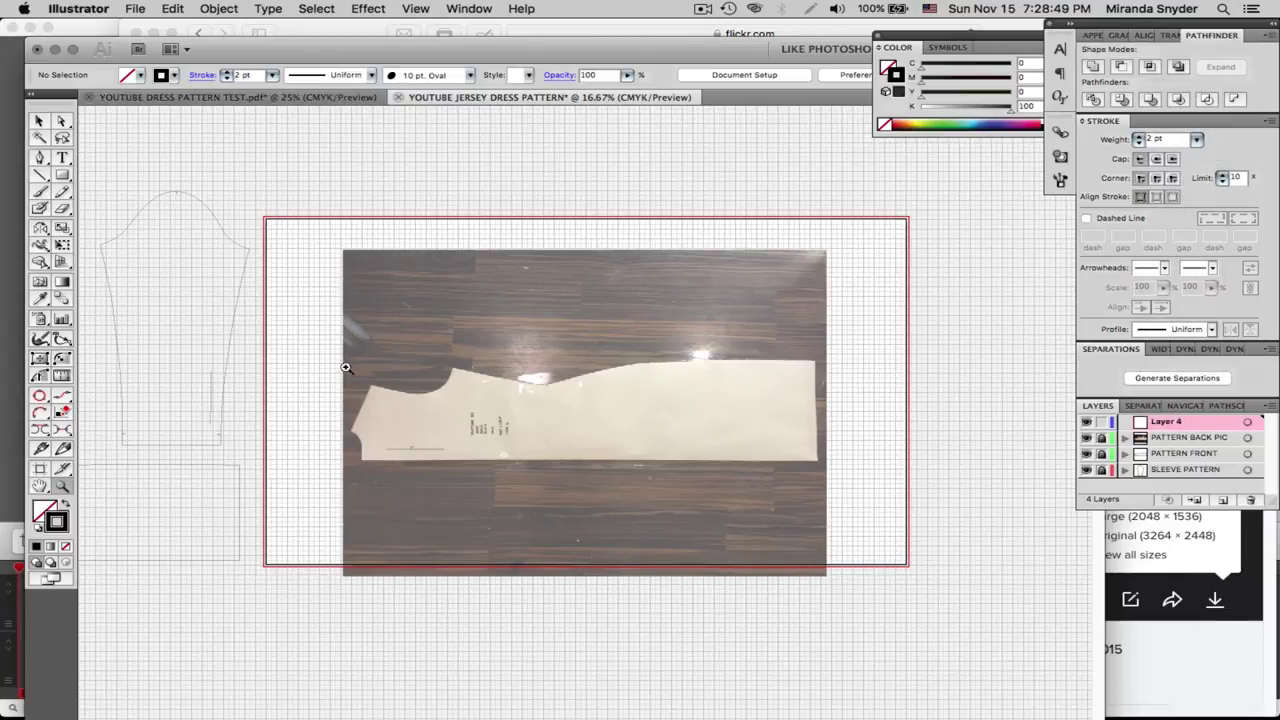
drag(351, 350, 824, 482)
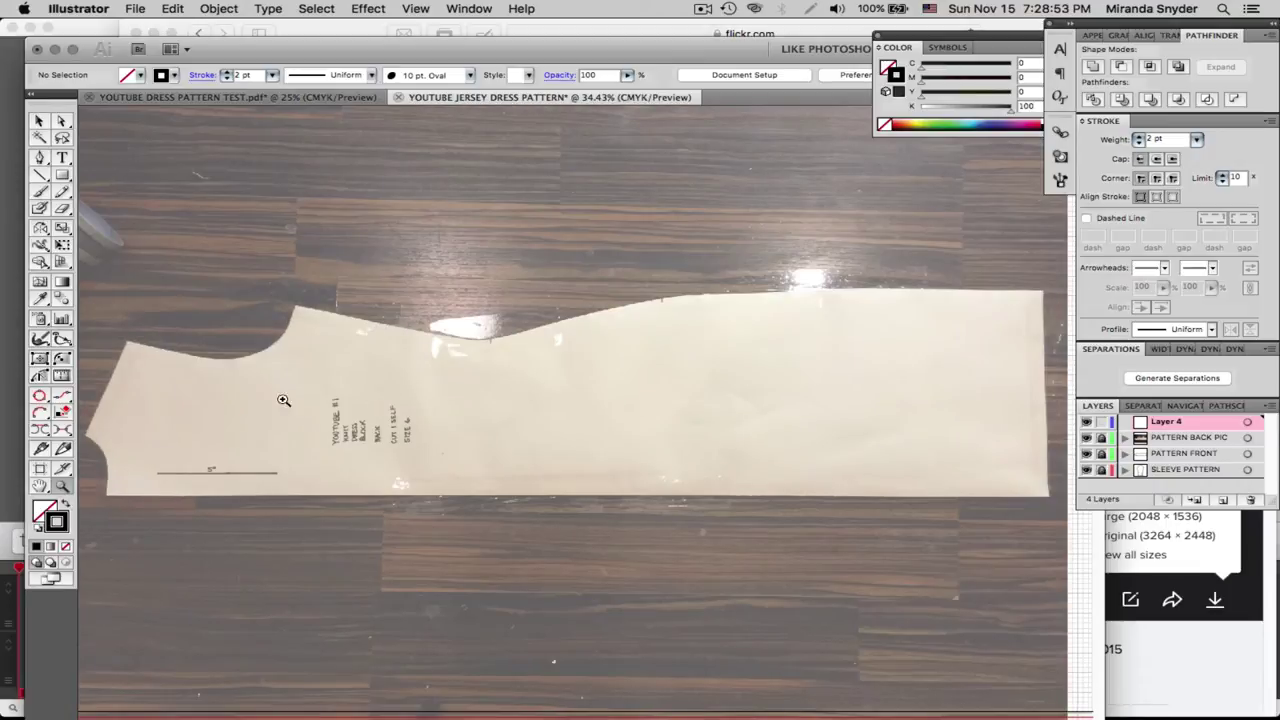
click(44, 158)
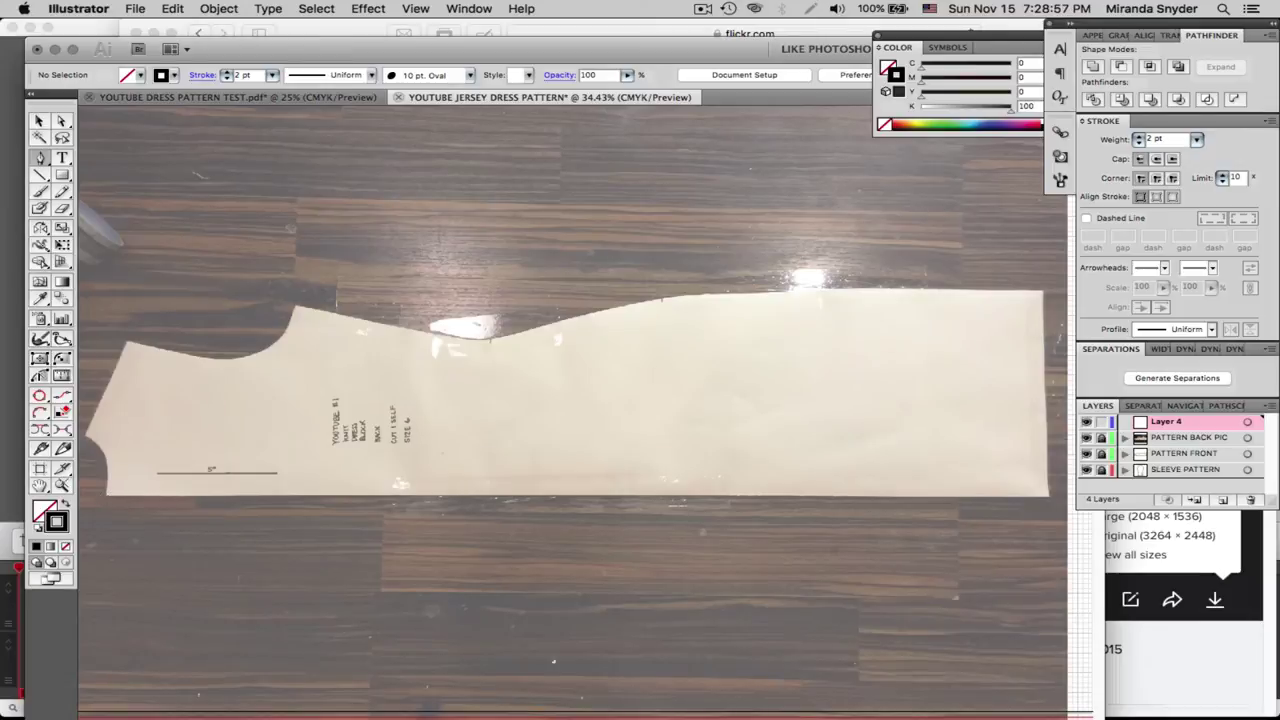
click(62, 486)
drag(100, 474, 150, 497)
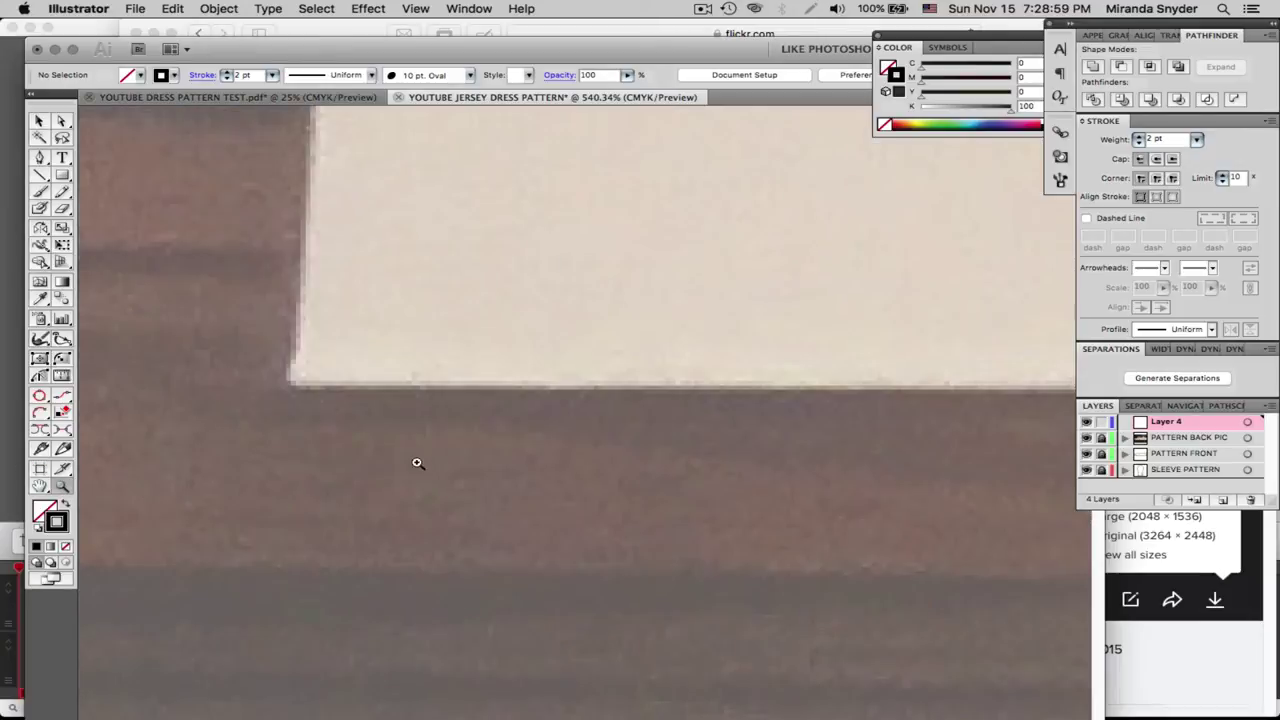
Start the path at the bottom-left corner and trace the bottom edge to the bottom-right corner
click(42, 158)
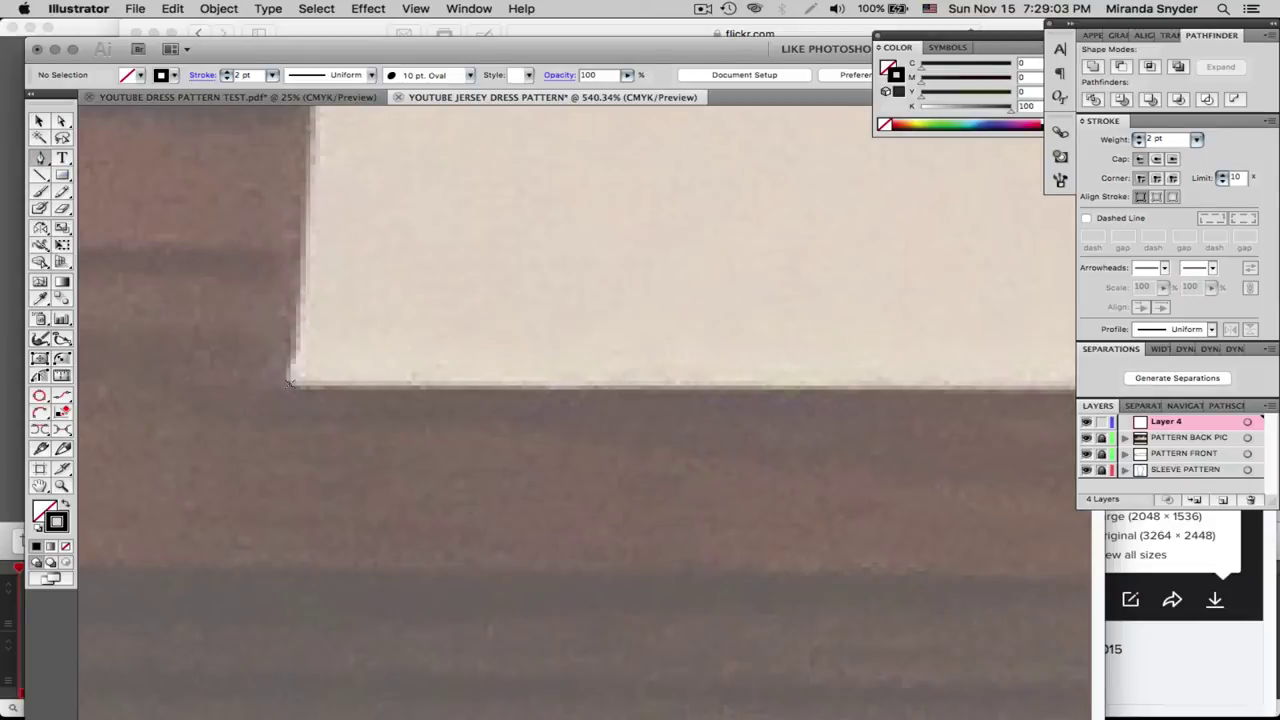
click(290, 381)
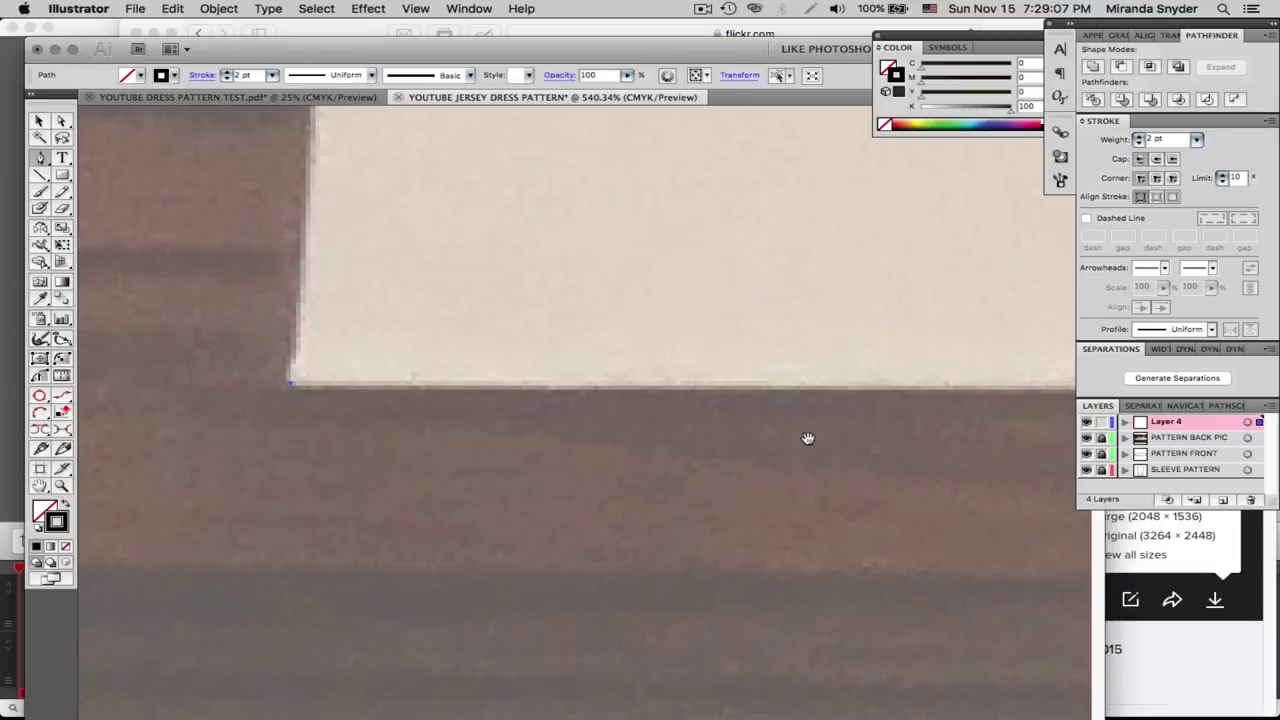
drag(808, 437, 243, 471)
drag(322, 464, 531, 457)
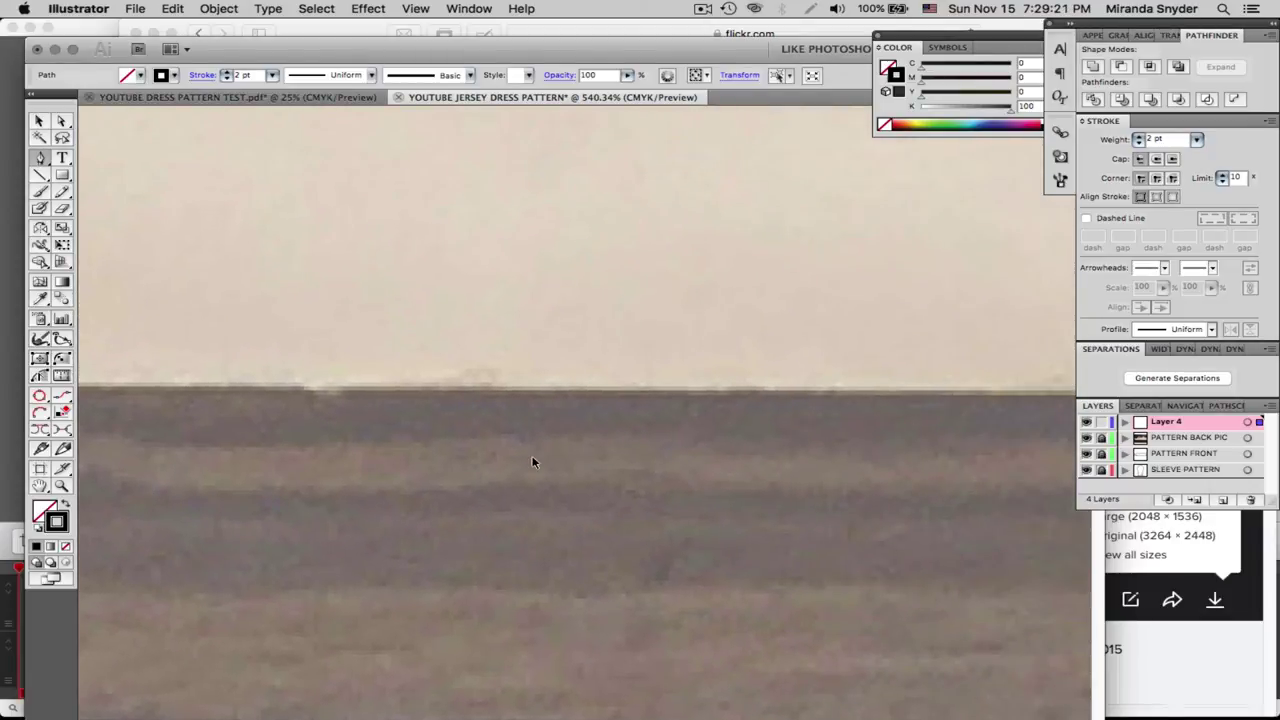
key(super+minus)
key(super+minus)
key(super+minus)
key(super+minus)
key(super+minus)
key(super+minus)
key(super+minus)
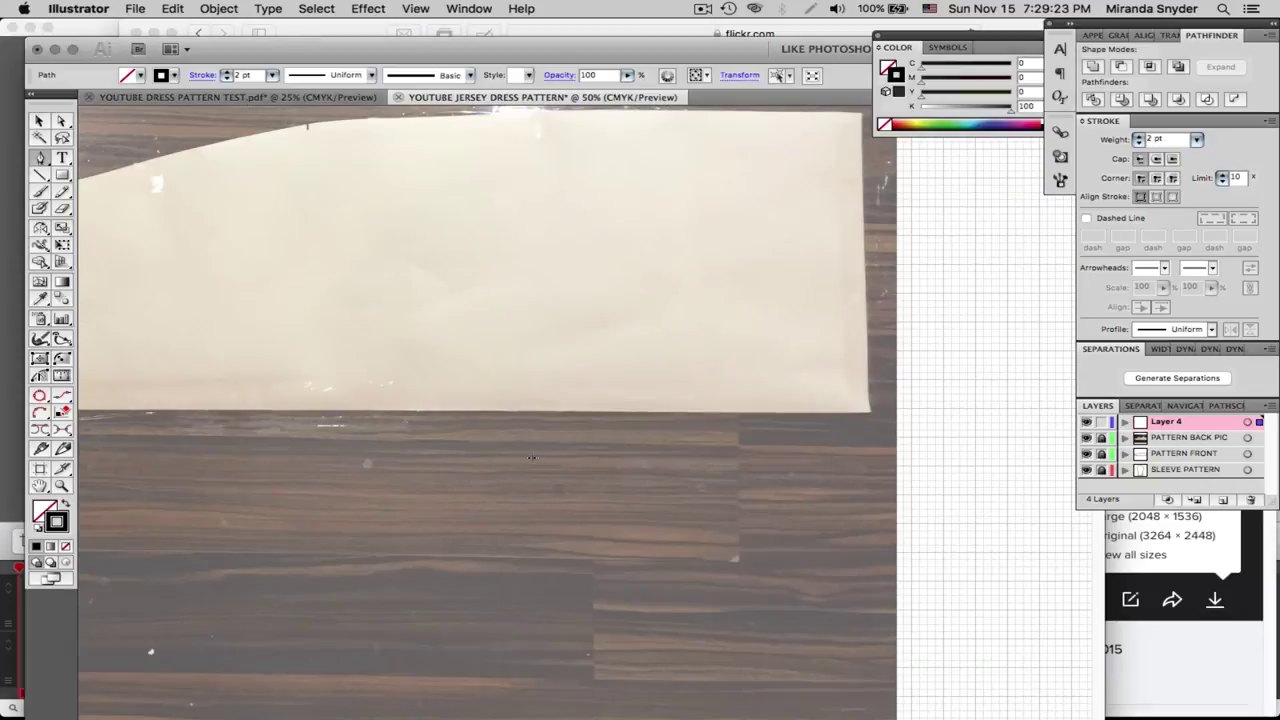
click(868, 410)
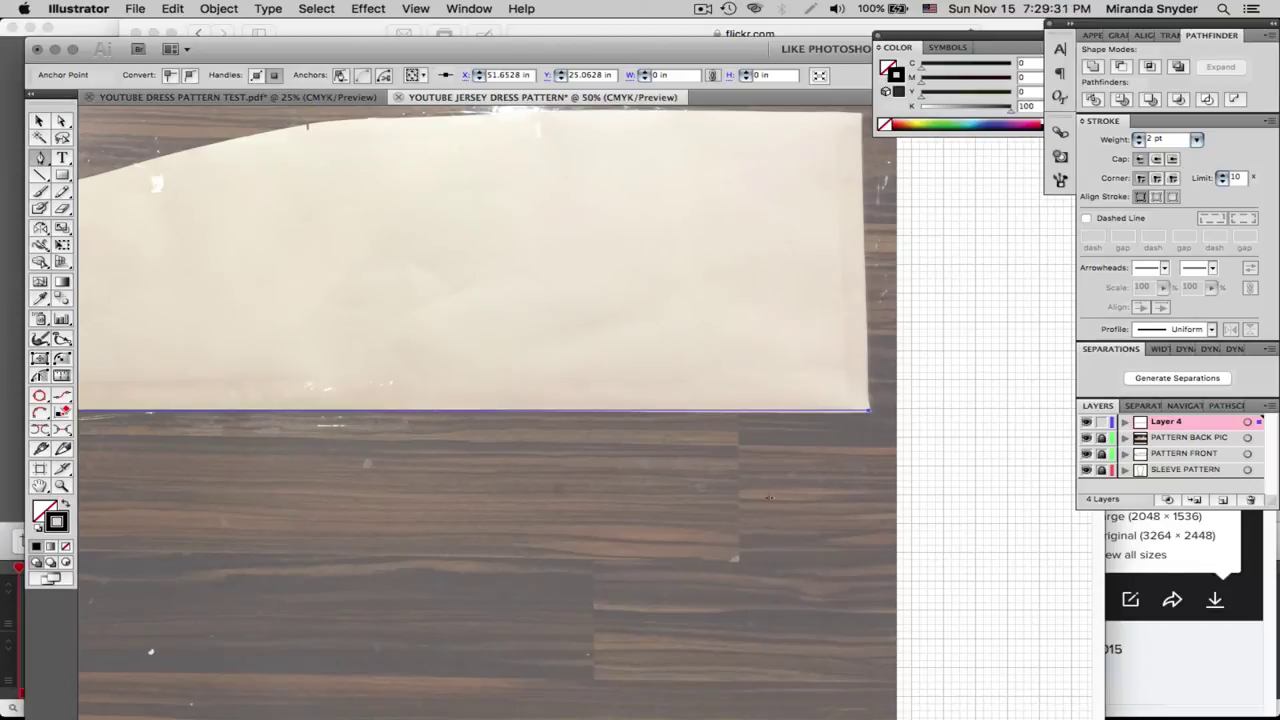
Trace up the right edge and add anchors along the top edge, redoing one misplaced point
drag(758, 457, 558, 605)
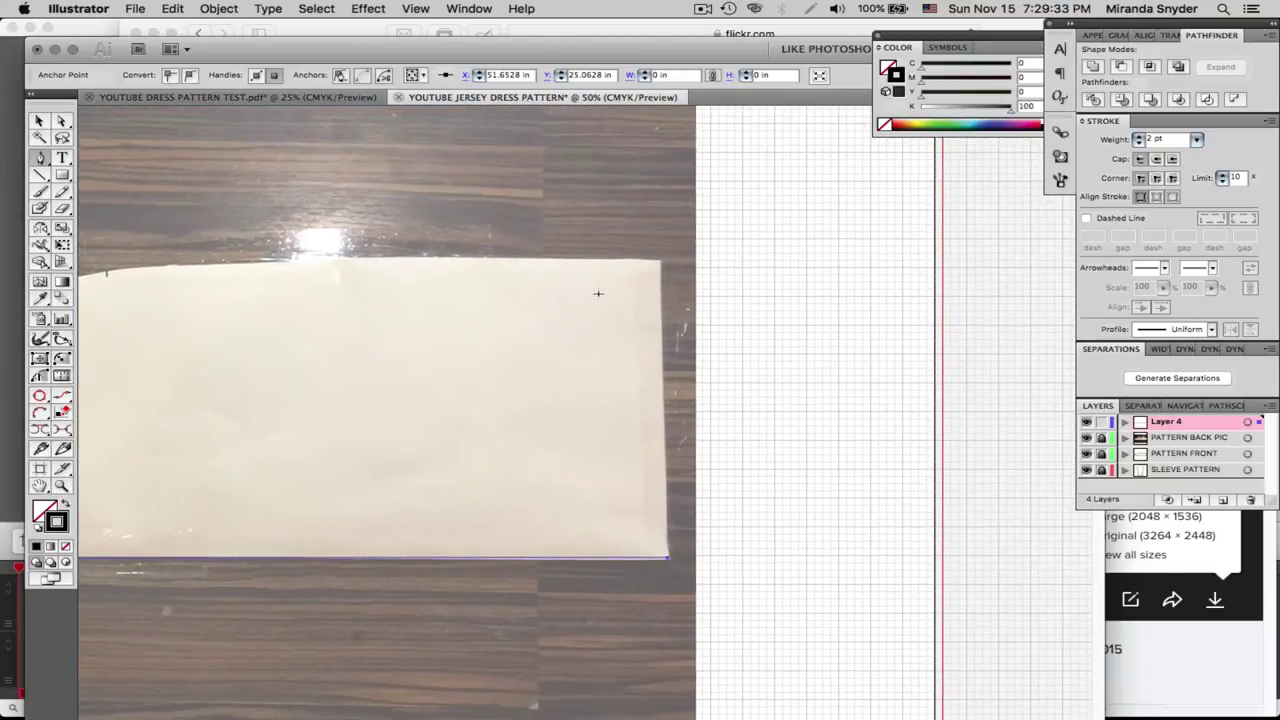
click(663, 261)
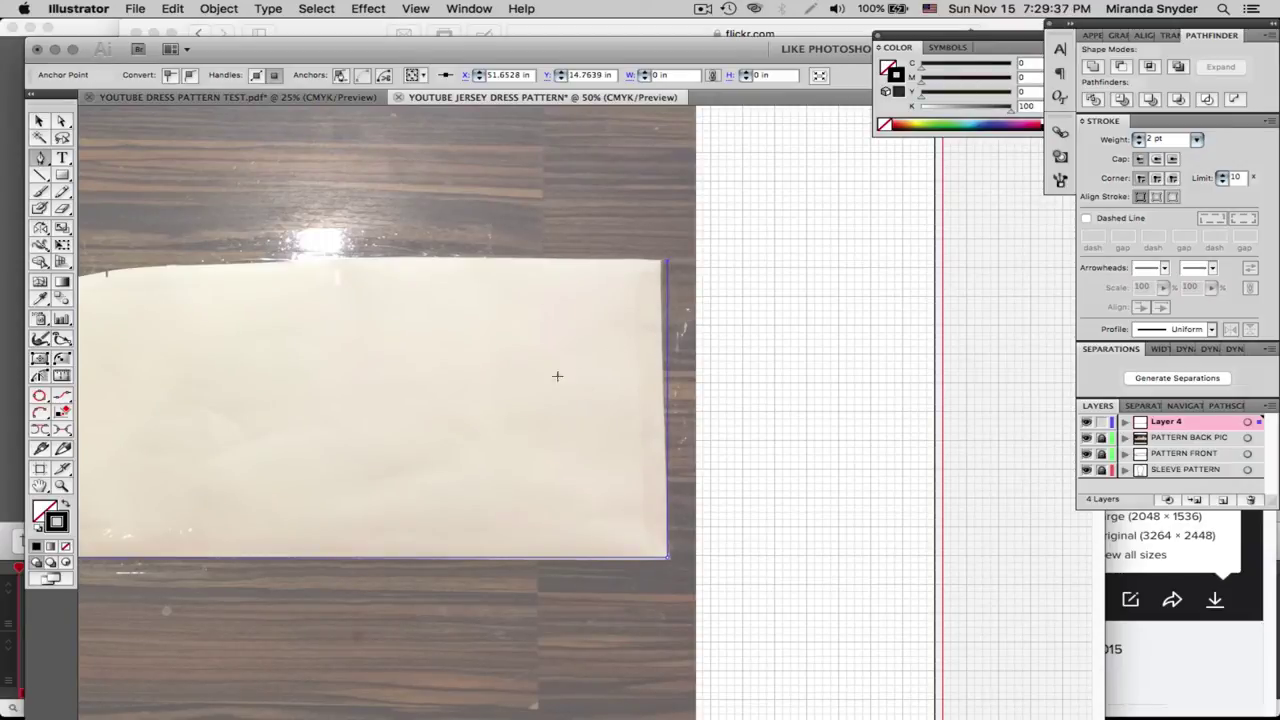
scroll(395, 441, left, 10)
scroll(640, 457, up, 2)
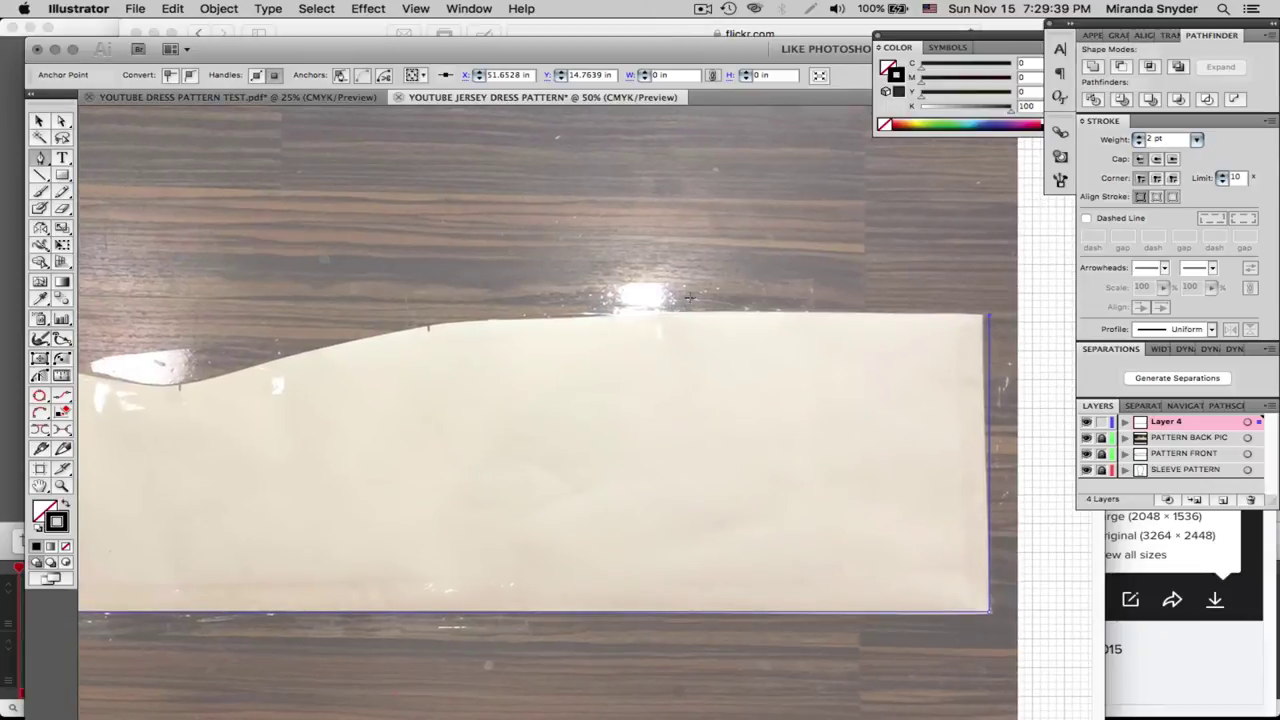
click(662, 313)
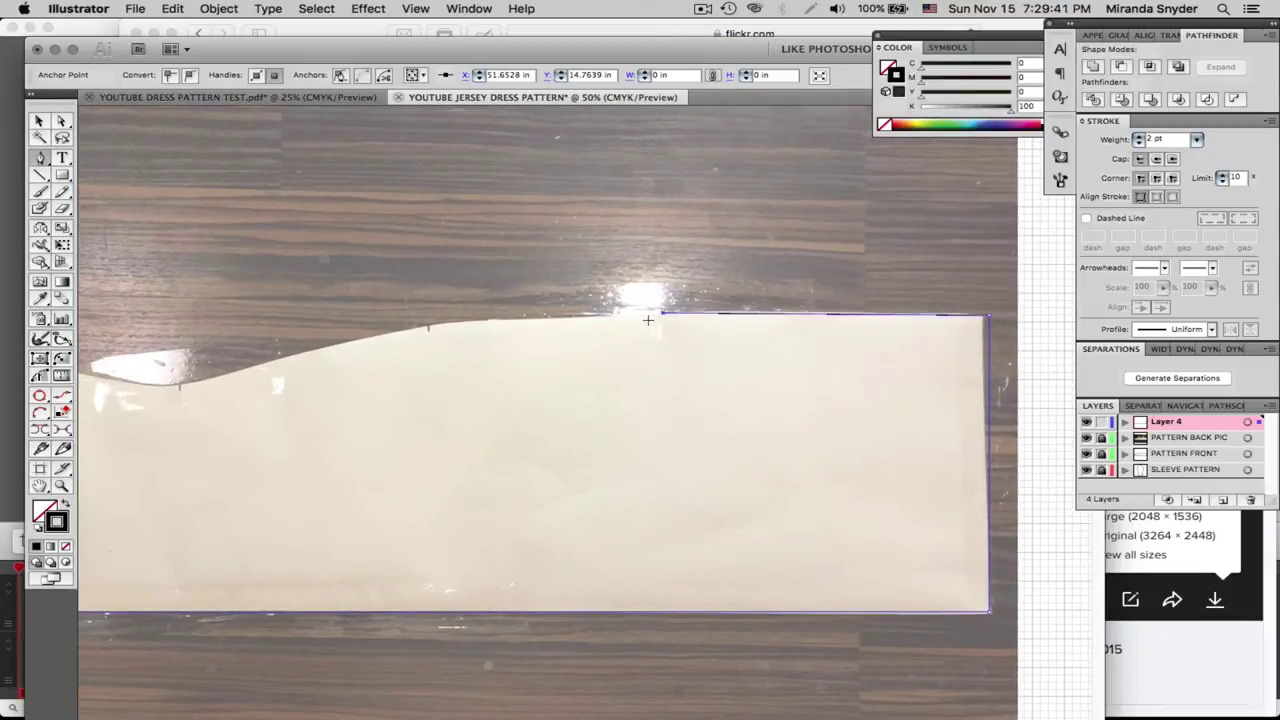
click(452, 326)
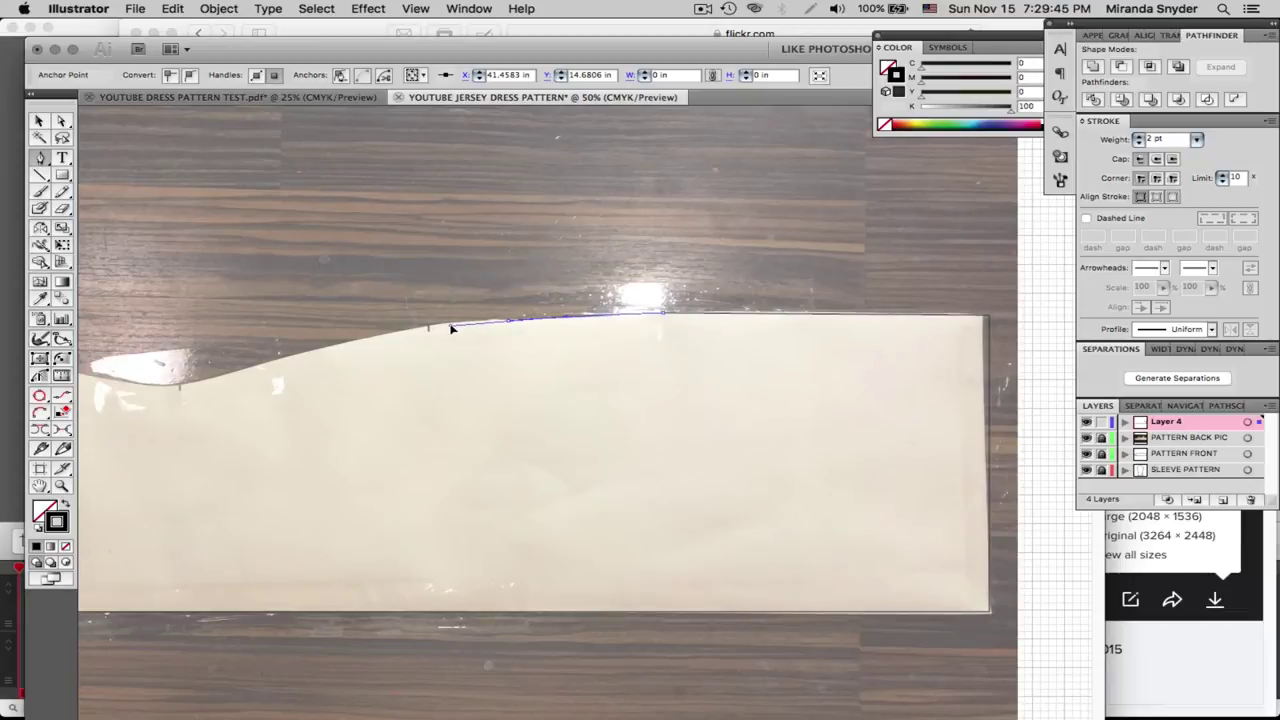
key(super+z)
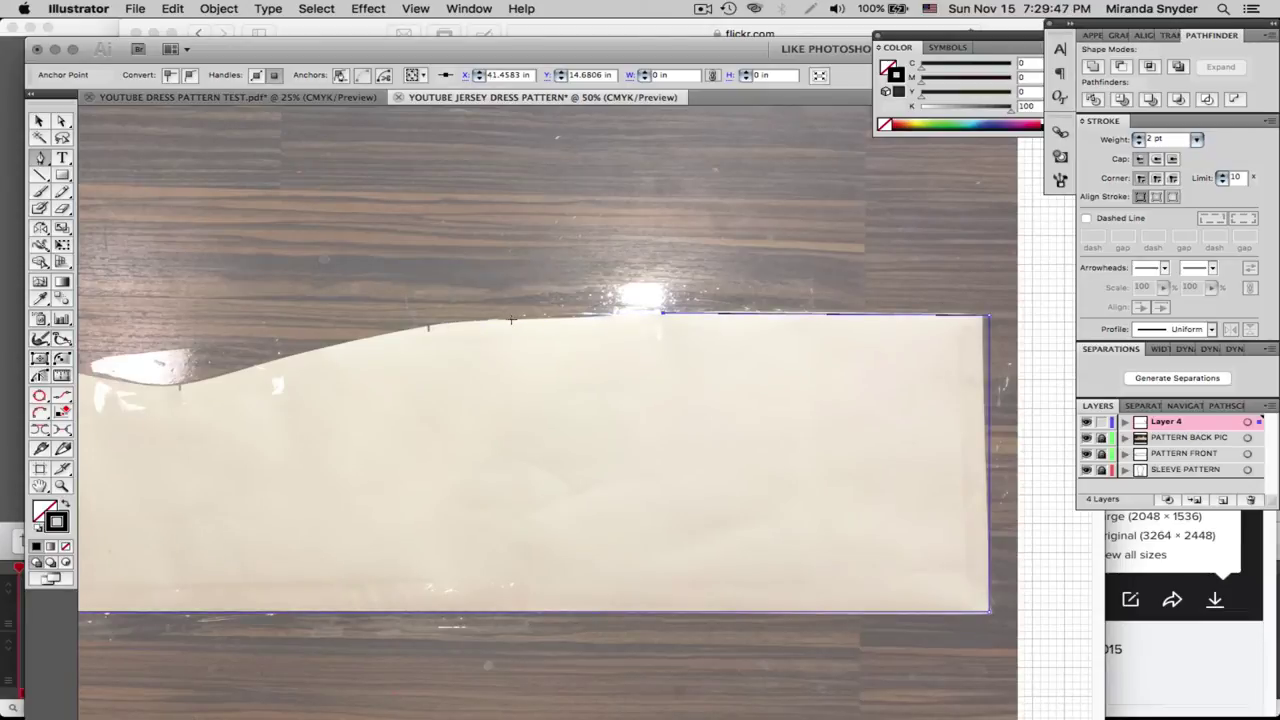
click(510, 321)
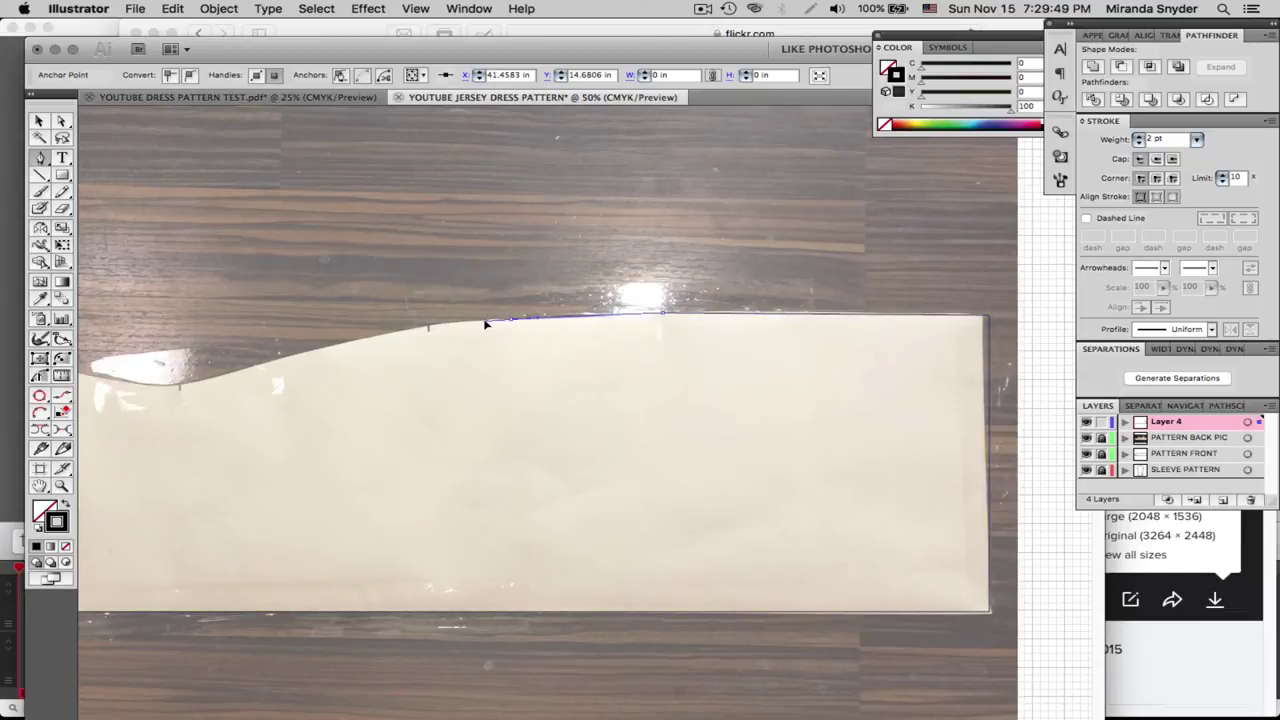
click(485, 323)
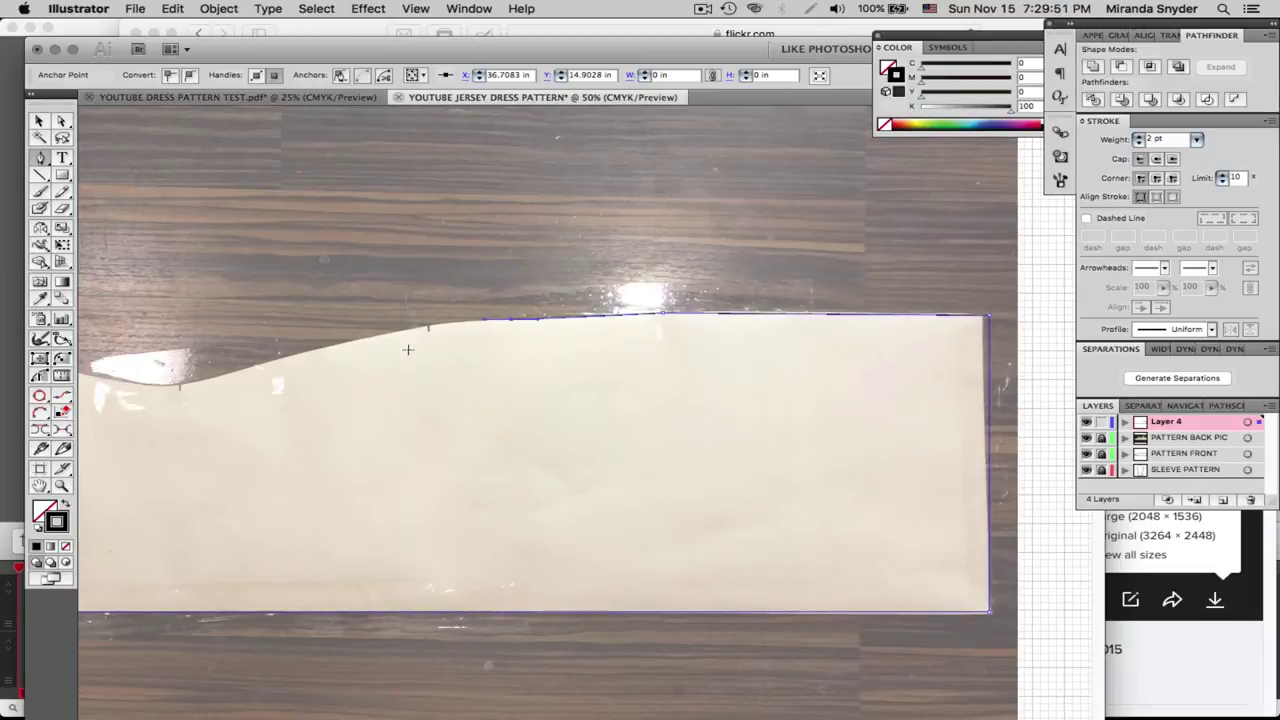
Zoom in on the top edge and add a curved anchor along it
key(z)
drag(404, 320, 474, 364)
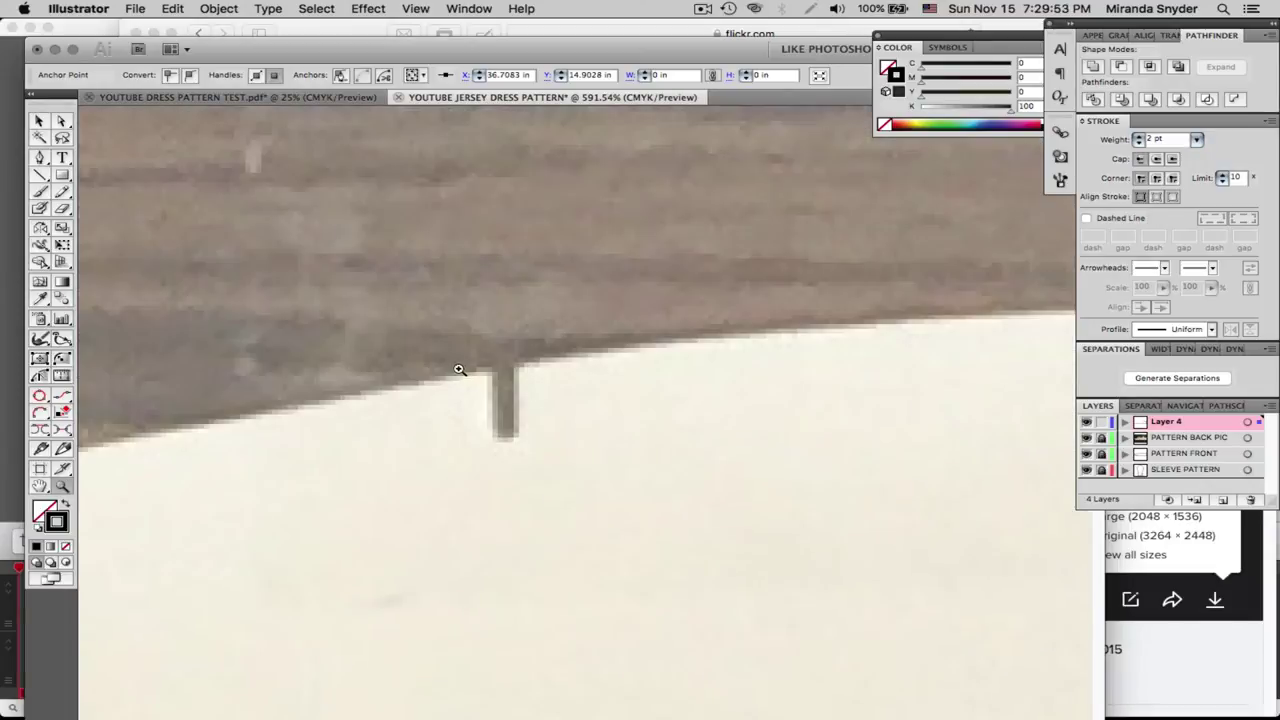
key(p)
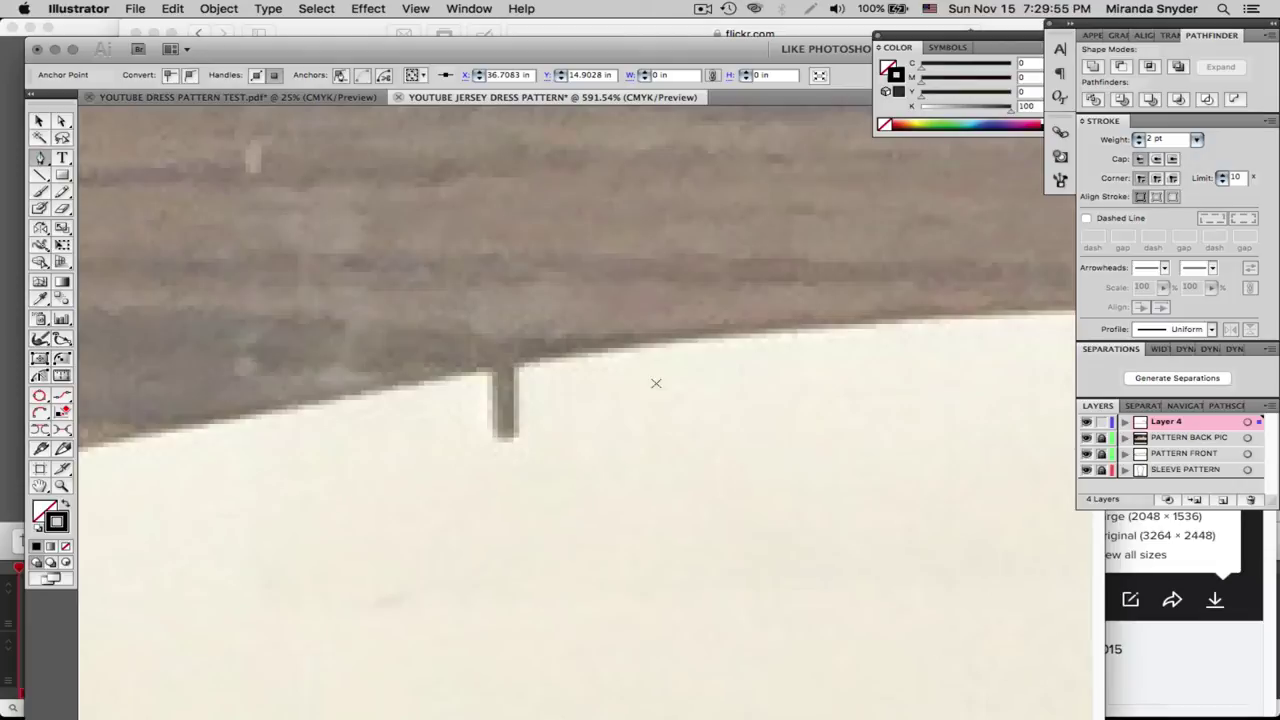
drag(714, 365, 389, 391)
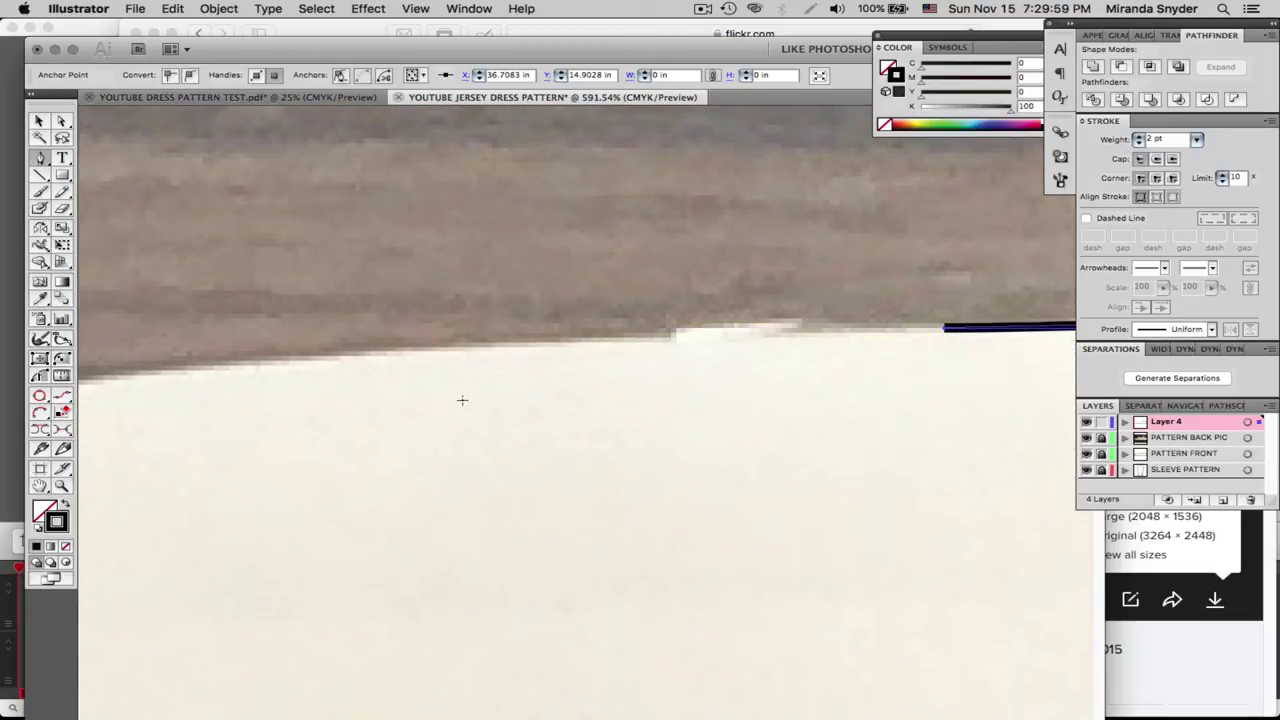
drag(531, 394, 573, 450)
mouse_move(379, 344)
mouse_down()
mouse_move(251, 357)
mouse_move(247, 346)
mouse_up()
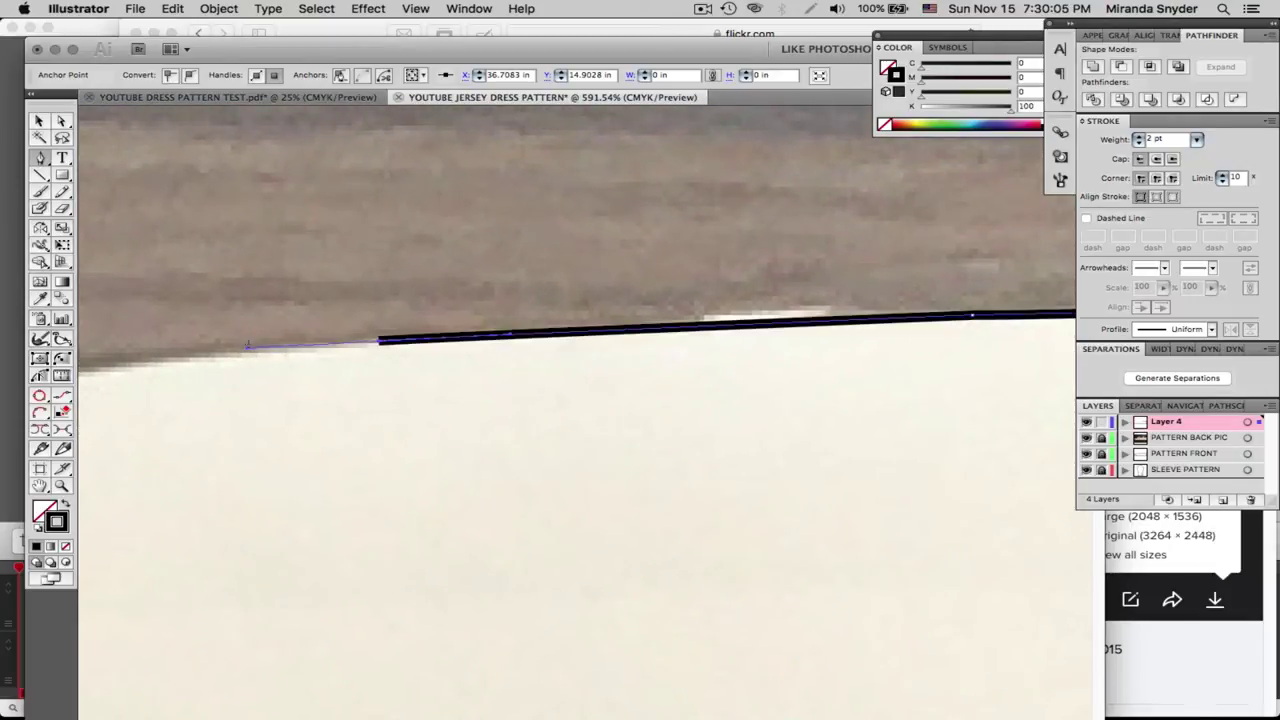
Trace the first narrow notch with corner points and extend the outline past it
drag(281, 430, 748, 430)
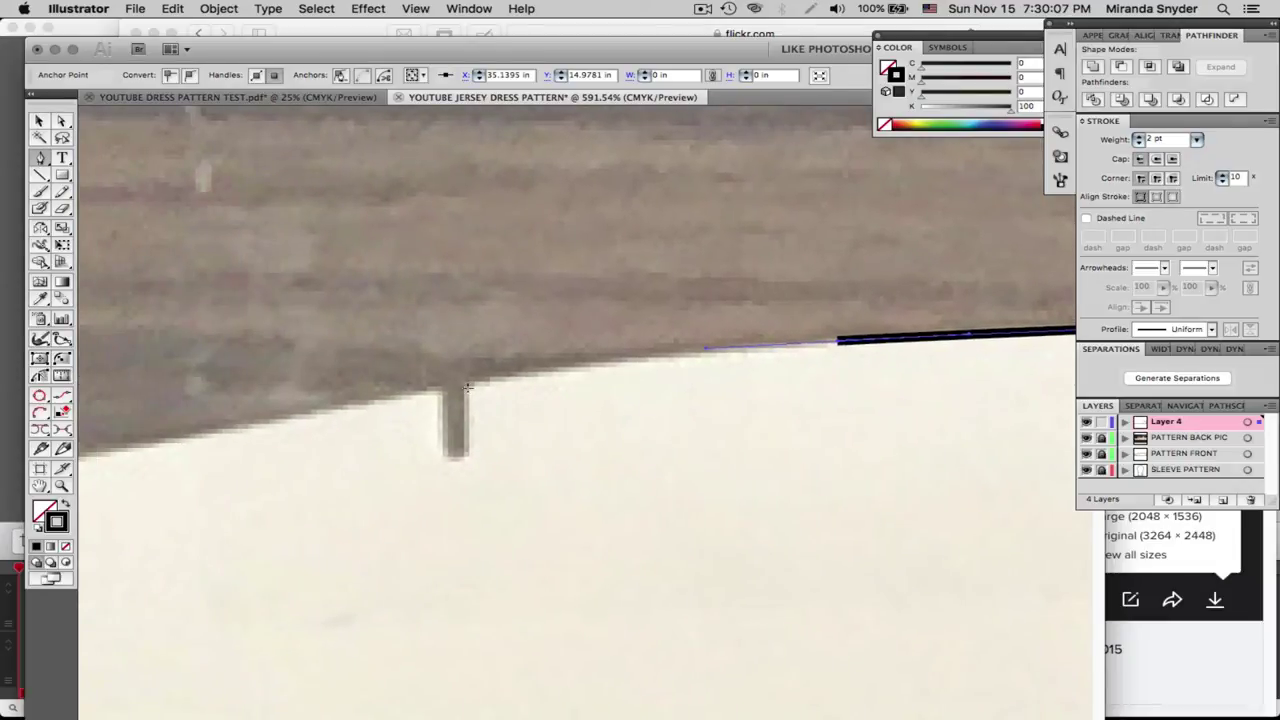
drag(466, 388, 451, 391)
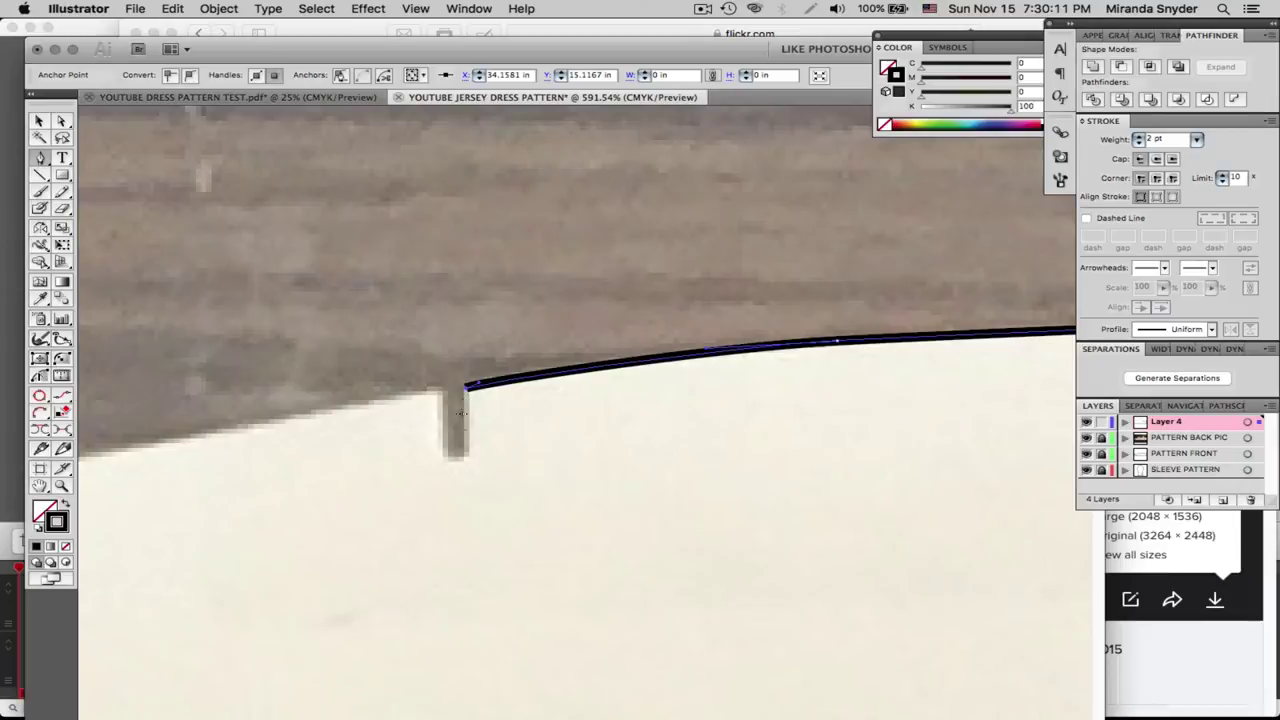
click(465, 456)
click(438, 457)
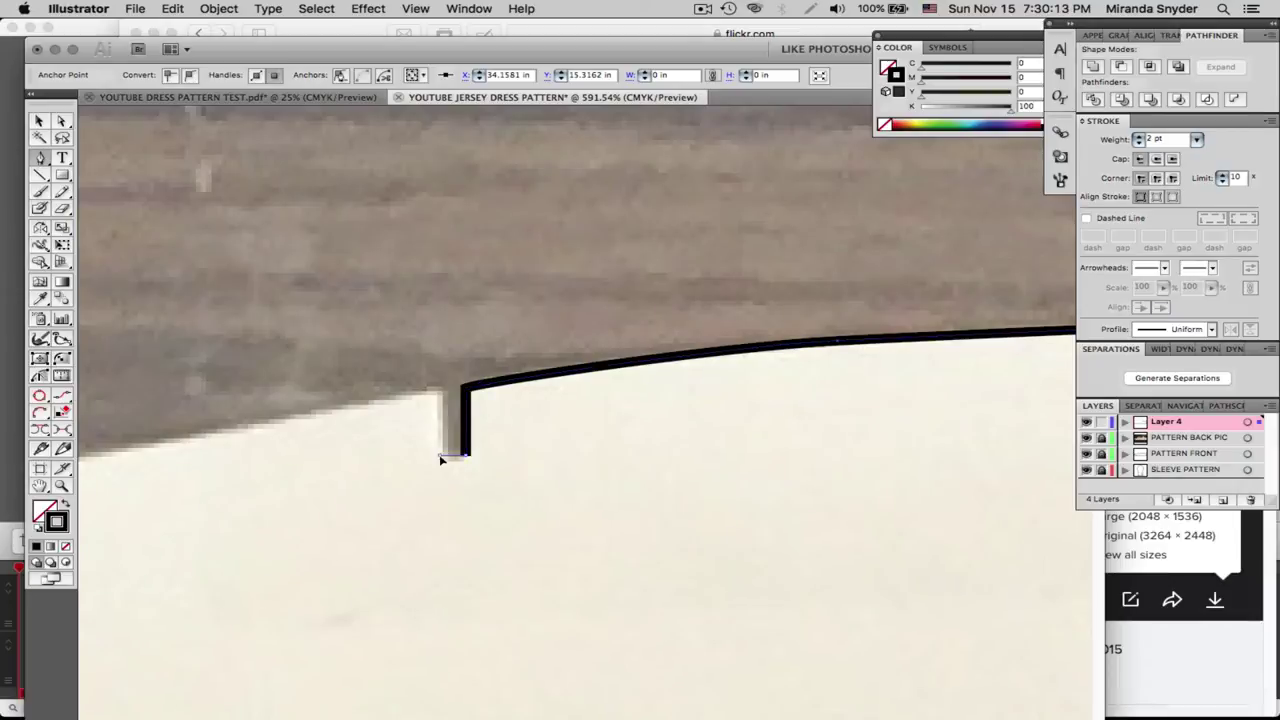
click(438, 391)
drag(366, 460, 829, 338)
click(454, 353)
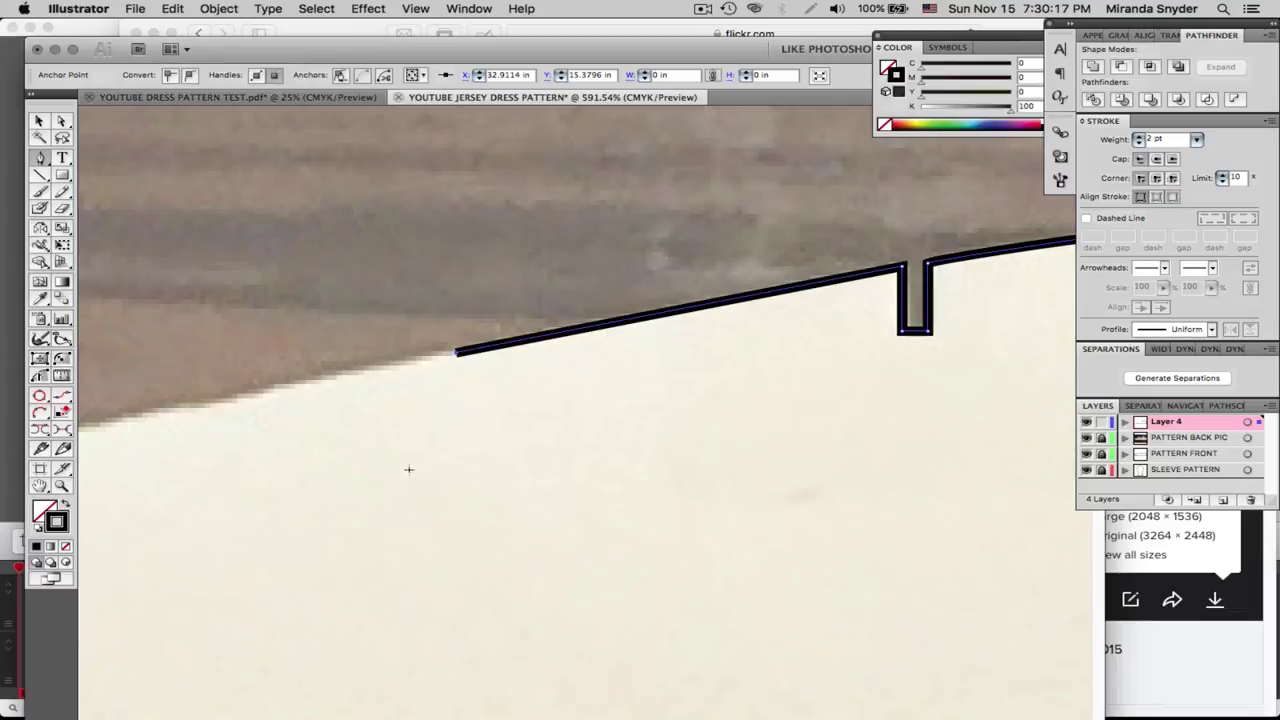
drag(409, 466, 1050, 367)
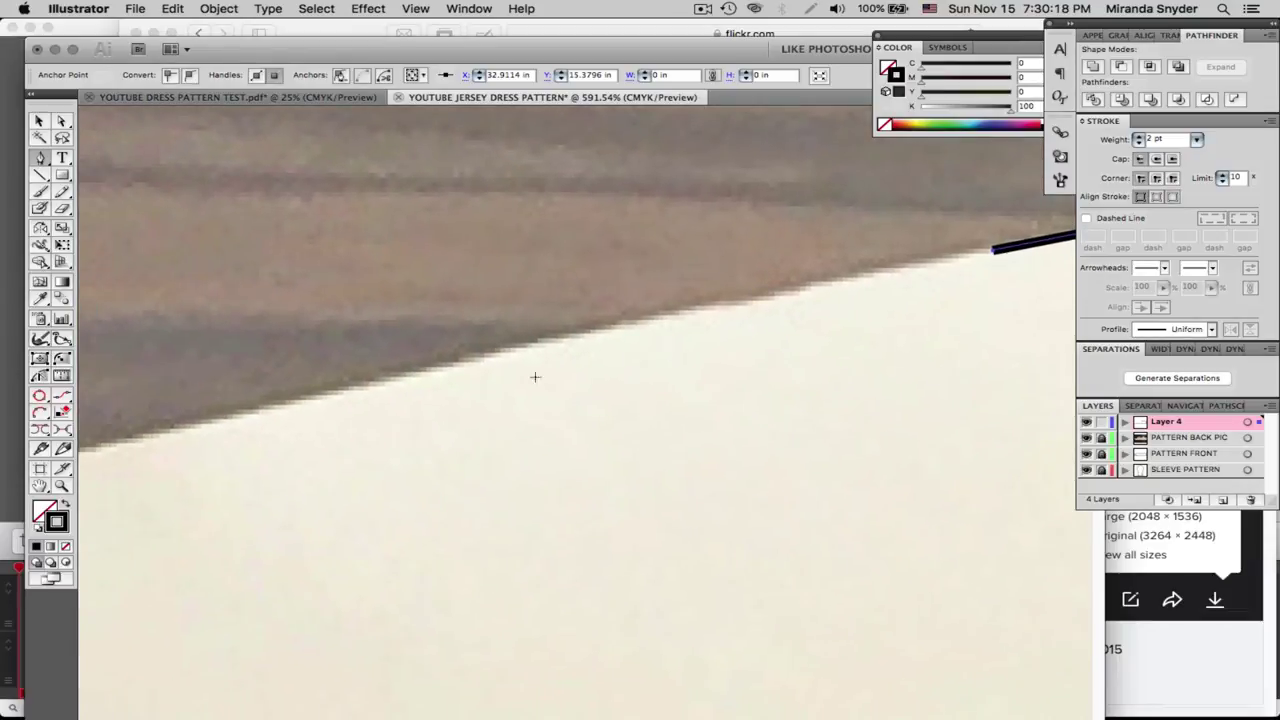
click(386, 382)
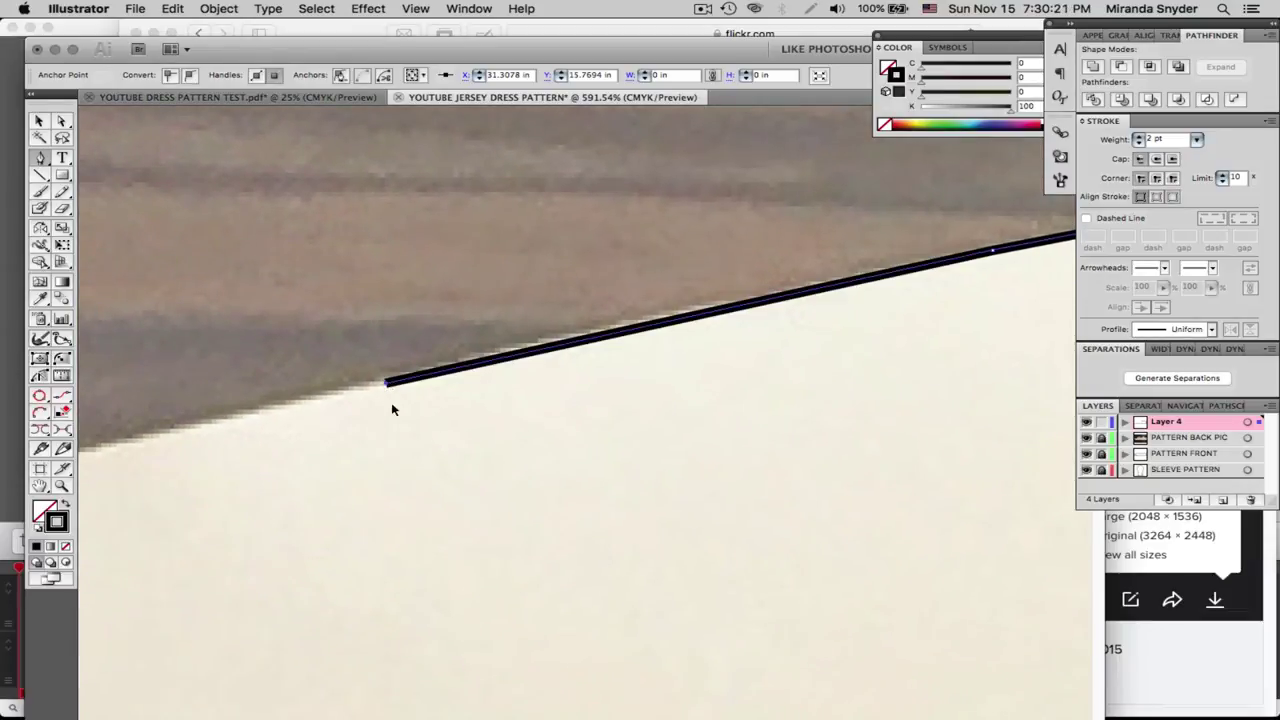
Undo a misplaced segment, then trace the second notch with corner points
key(super+minus)
key(super+minus)
key(super+minus)
key(super+minus)
key(super+minus)
key(super+minus)
key(super+minus)
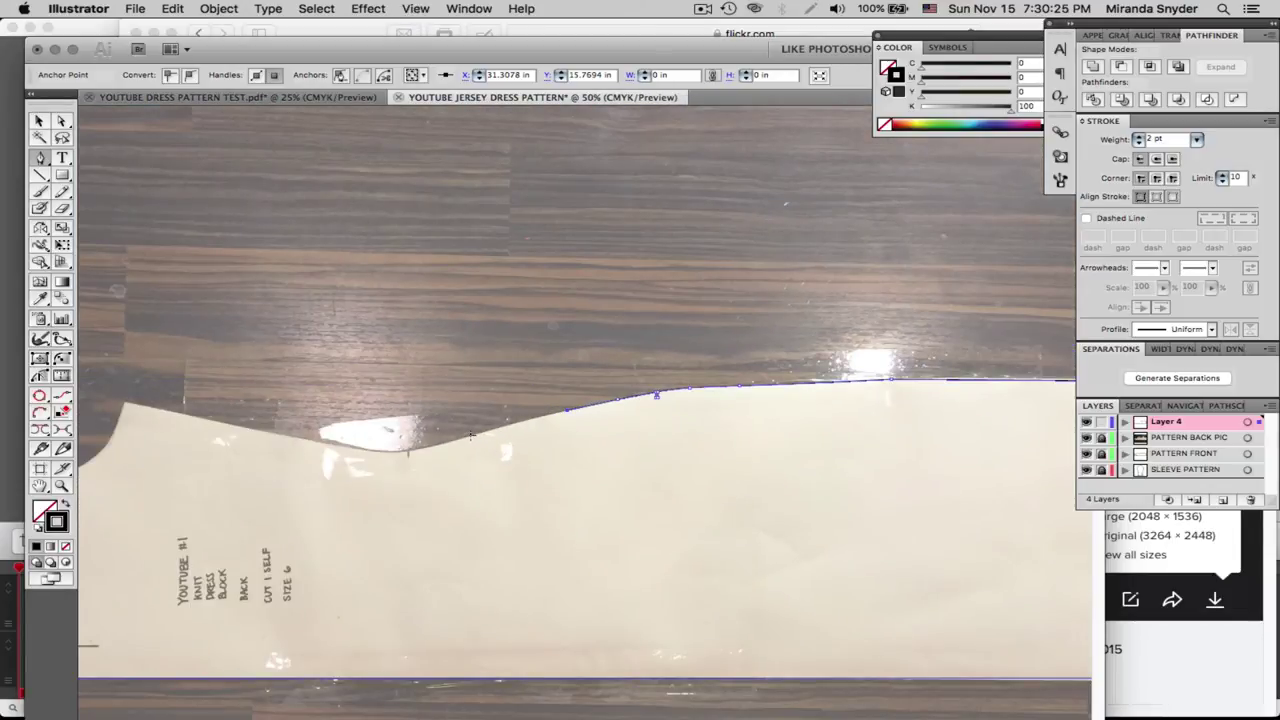
drag(469, 437, 450, 448)
key(super+z)
key(z)
drag(380, 428, 492, 484)
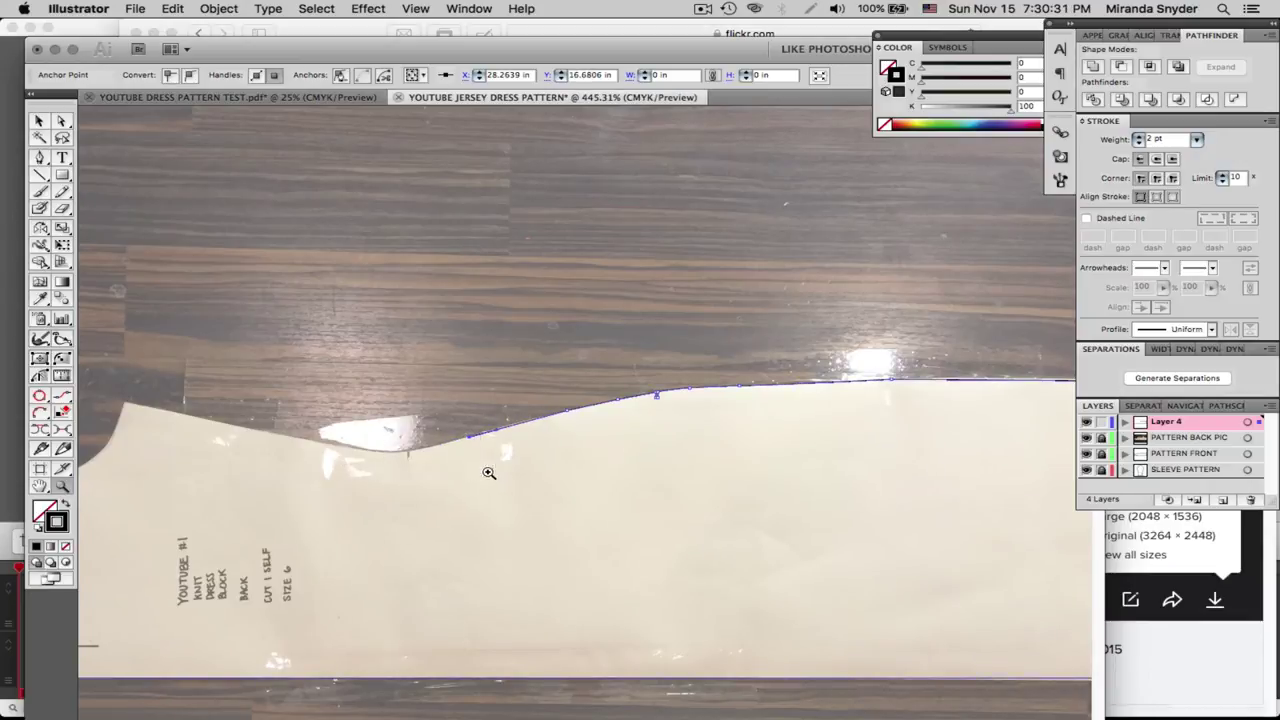
click(40, 158)
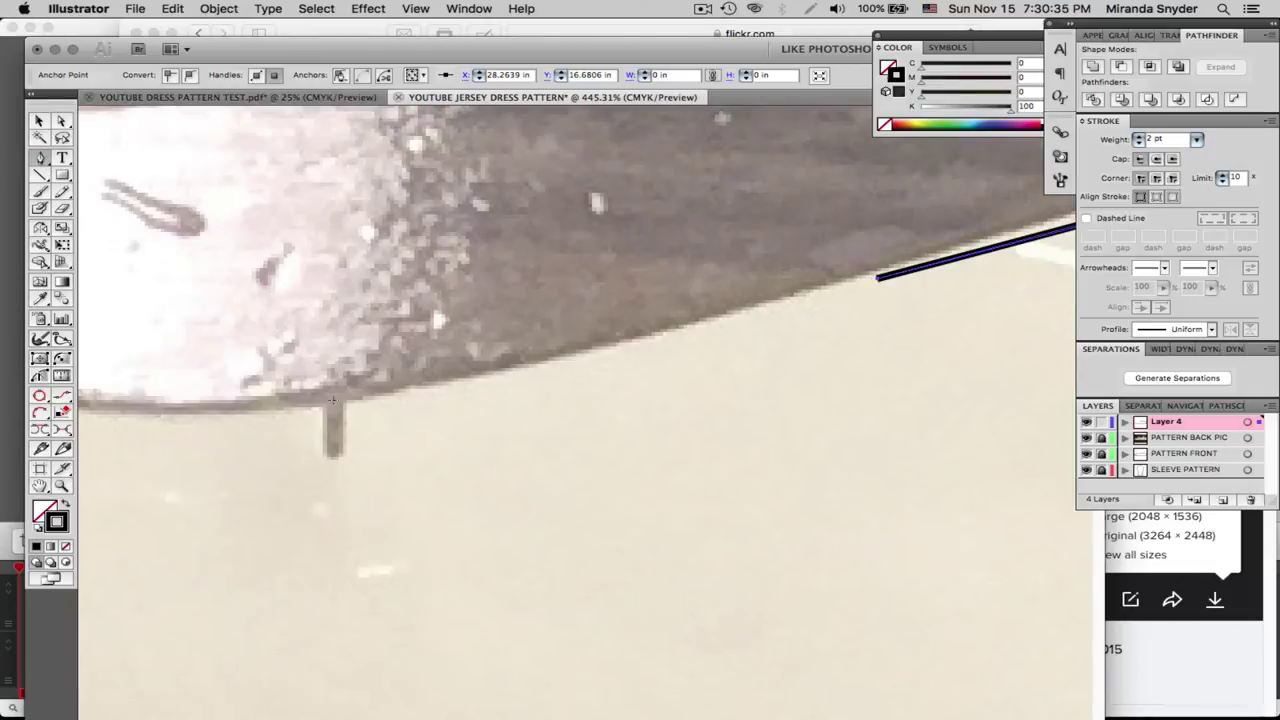
mouse_move(343, 403)
mouse_down()
mouse_move(271, 399)
mouse_move(226, 423)
mouse_up()
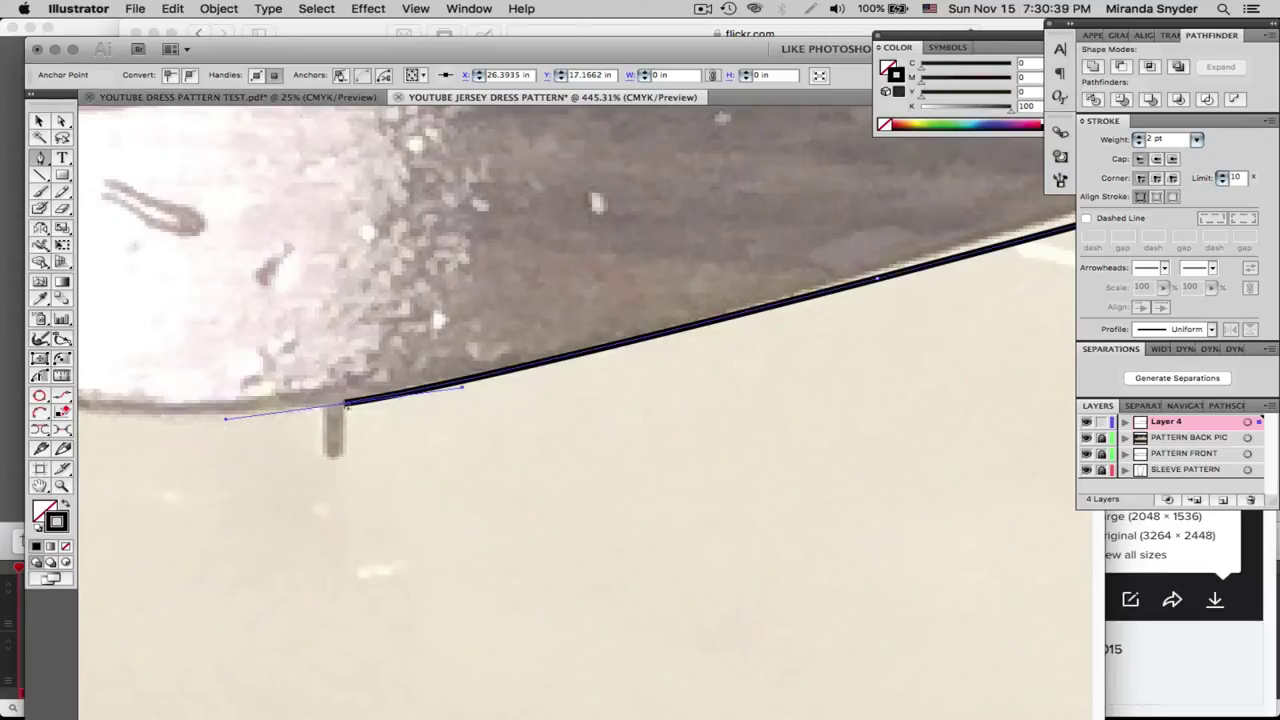
click(344, 404)
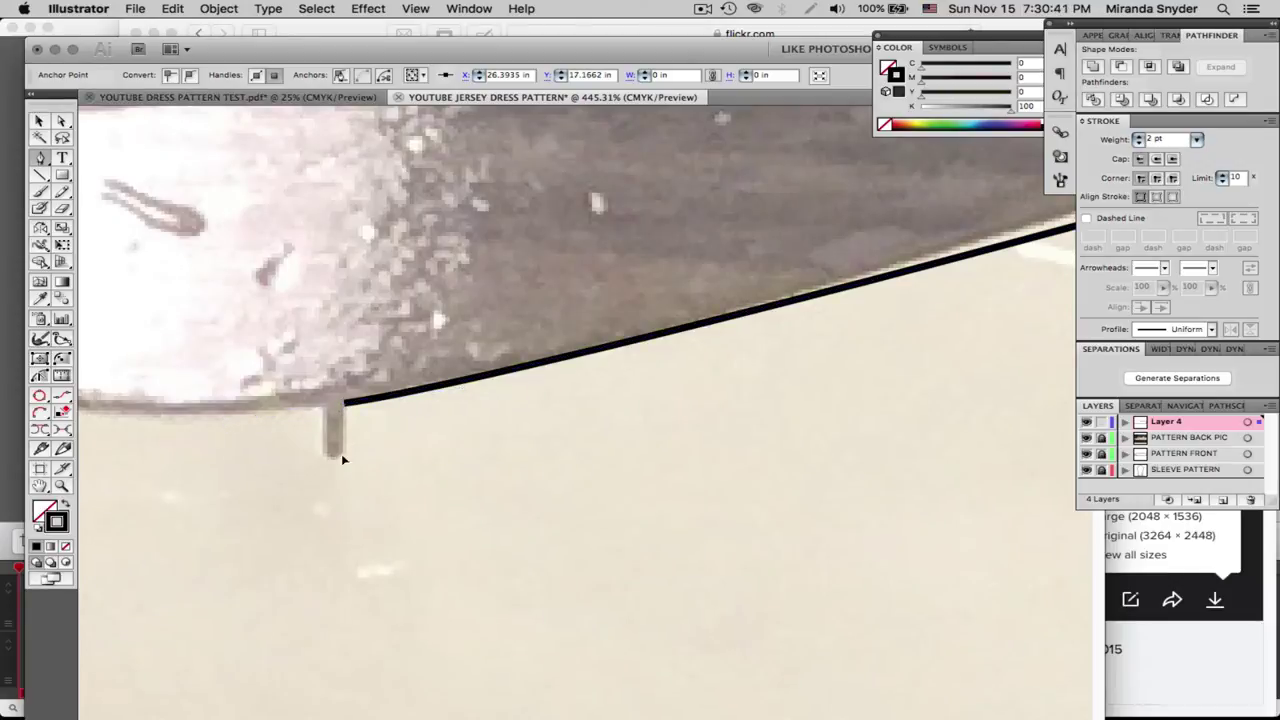
click(344, 457)
click(322, 457)
click(322, 405)
Continue the outline along the top edge to the shoulder corner
scroll(342, 405, left, 10)
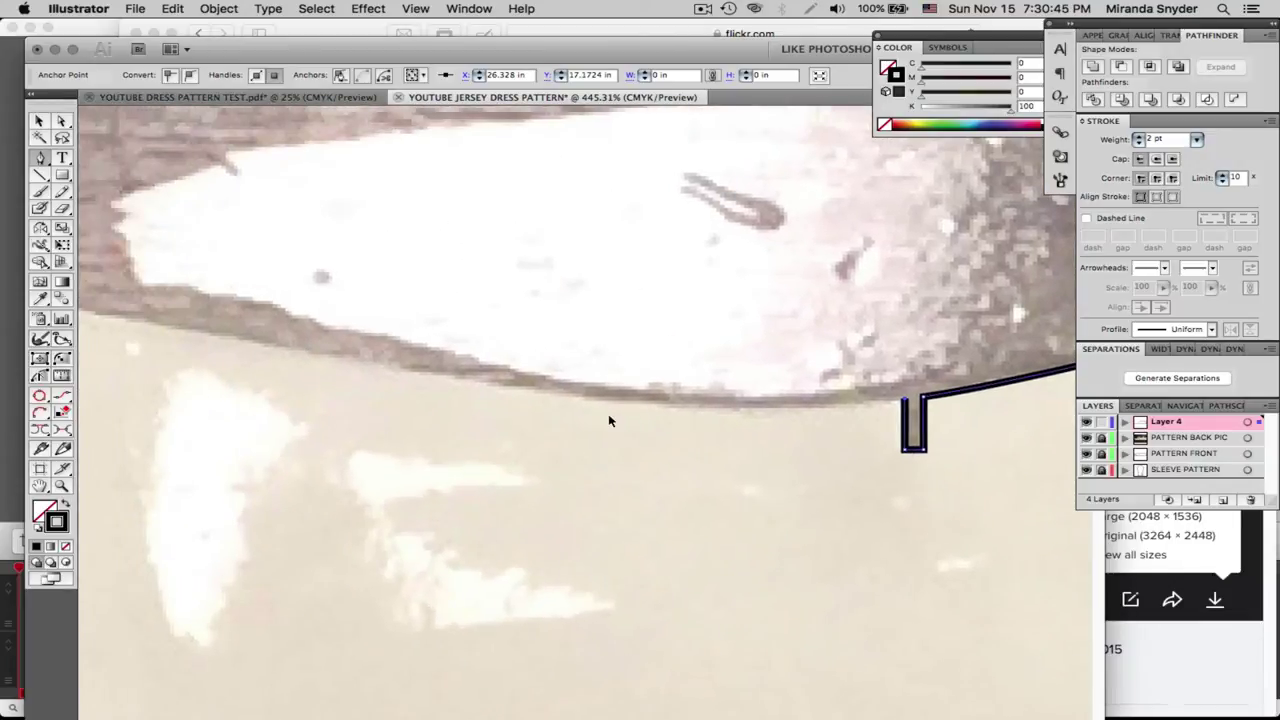
key(super+minus)
key(super+minus)
key(super+minus)
key(super+minus)
key(super+minus)
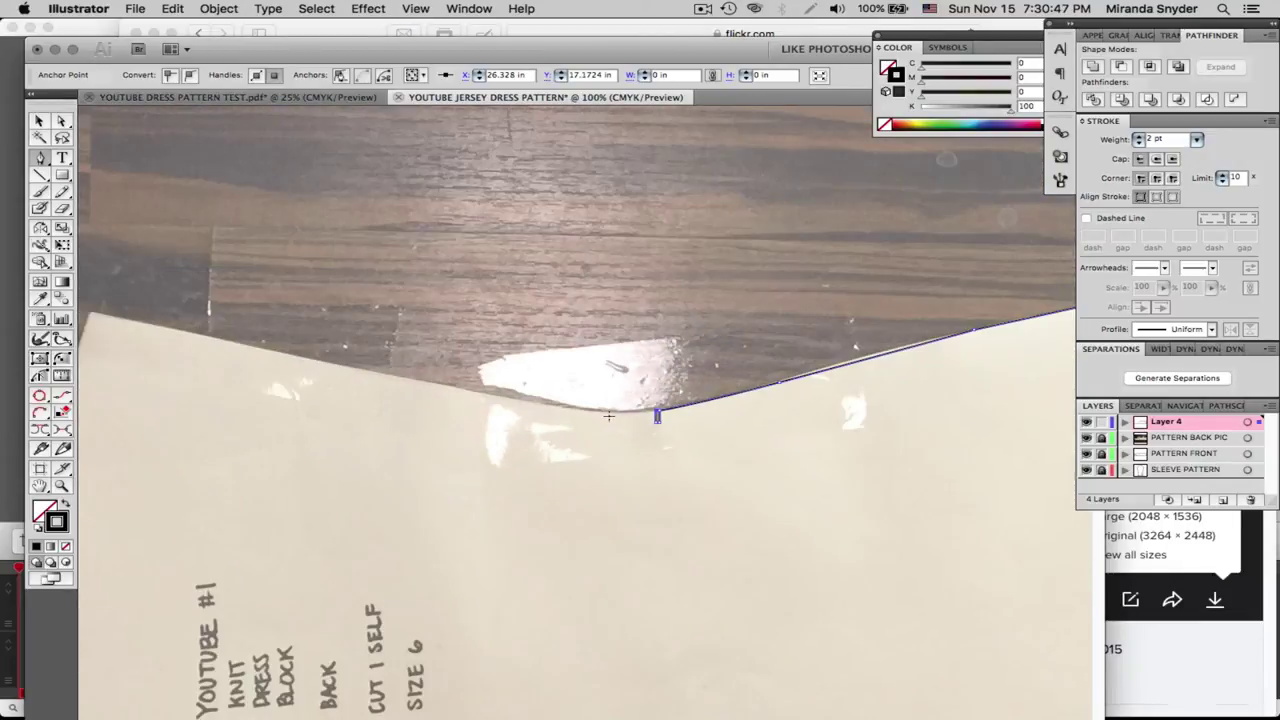
scroll(306, 440, left, 3)
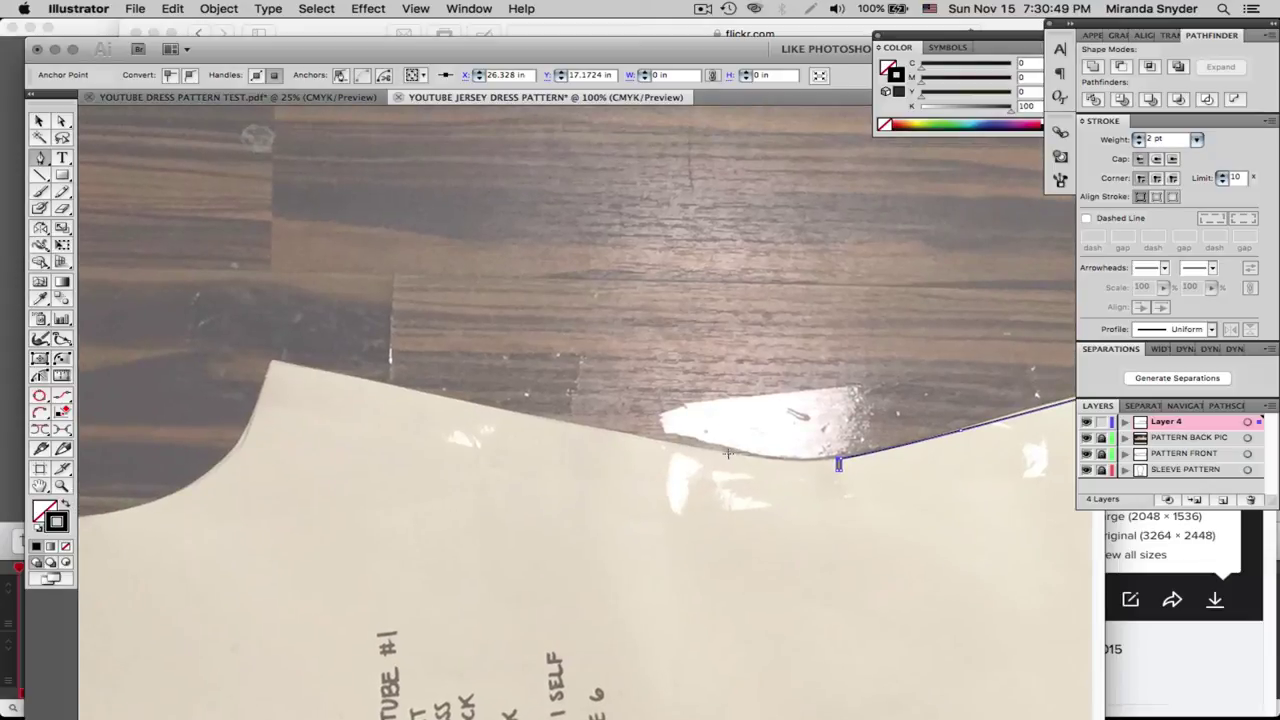
drag(727, 453, 662, 443)
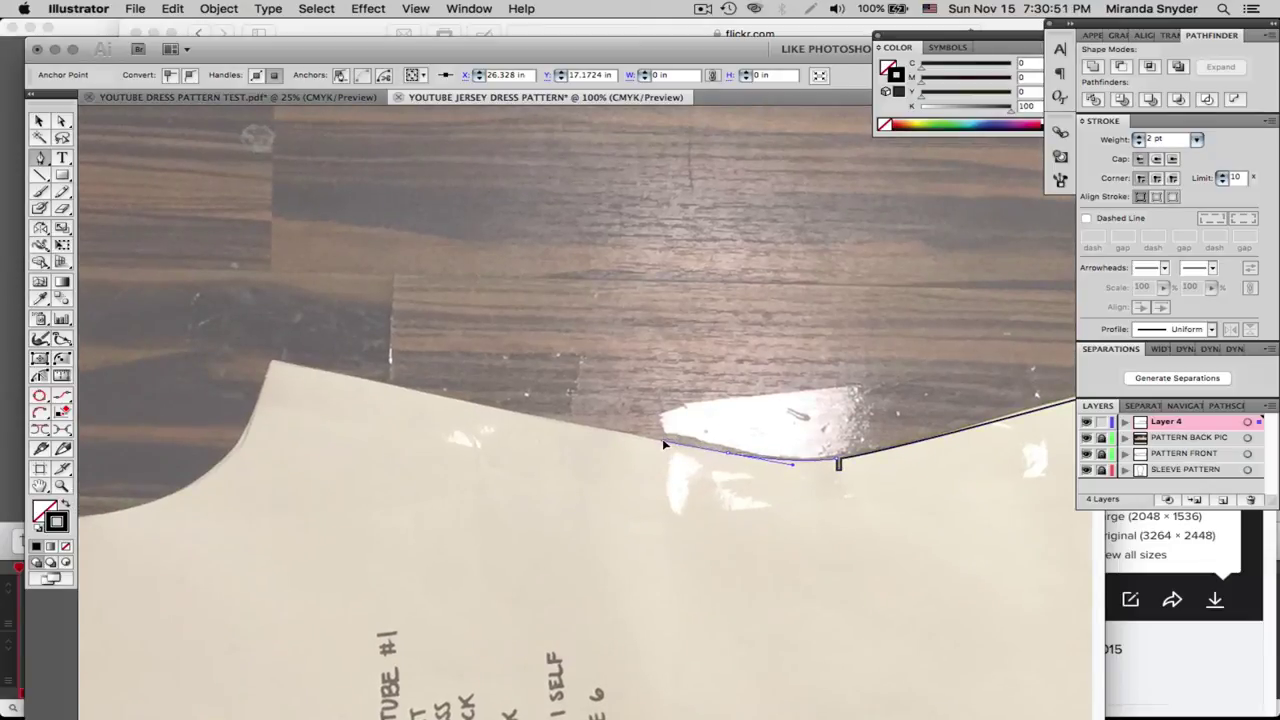
click(727, 453)
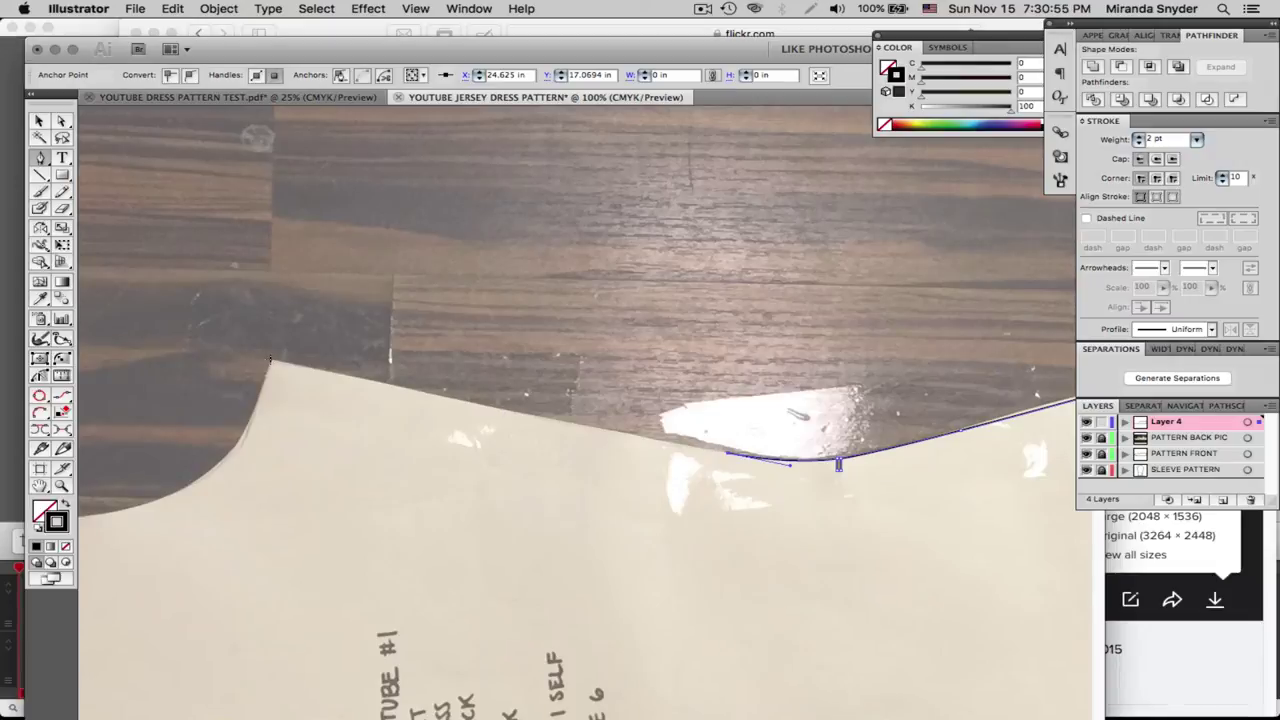
click(270, 360)
scroll(353, 457, left, 10)
scroll(353, 457, down, 2)
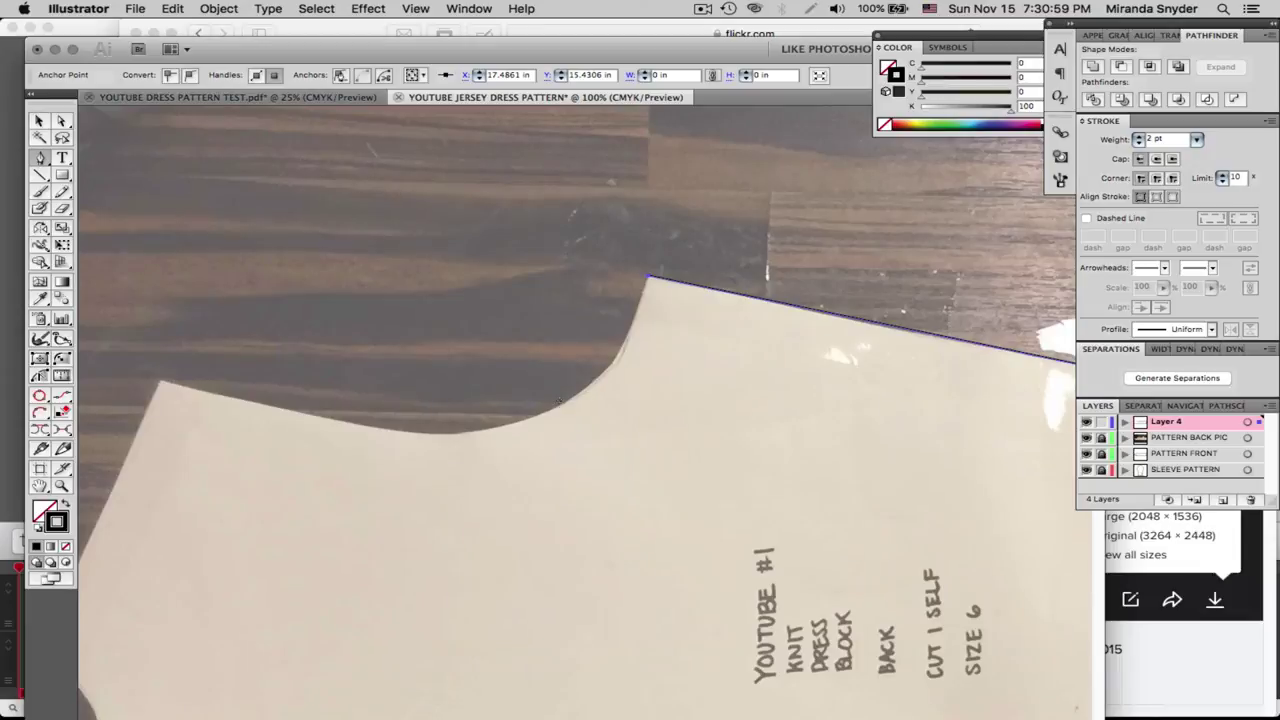
Trace around the curved left end and down the straight left edge to the notch
drag(560, 406, 372, 431)
click(560, 406)
scroll(363, 477, left, 5)
scroll(363, 477, up, 2)
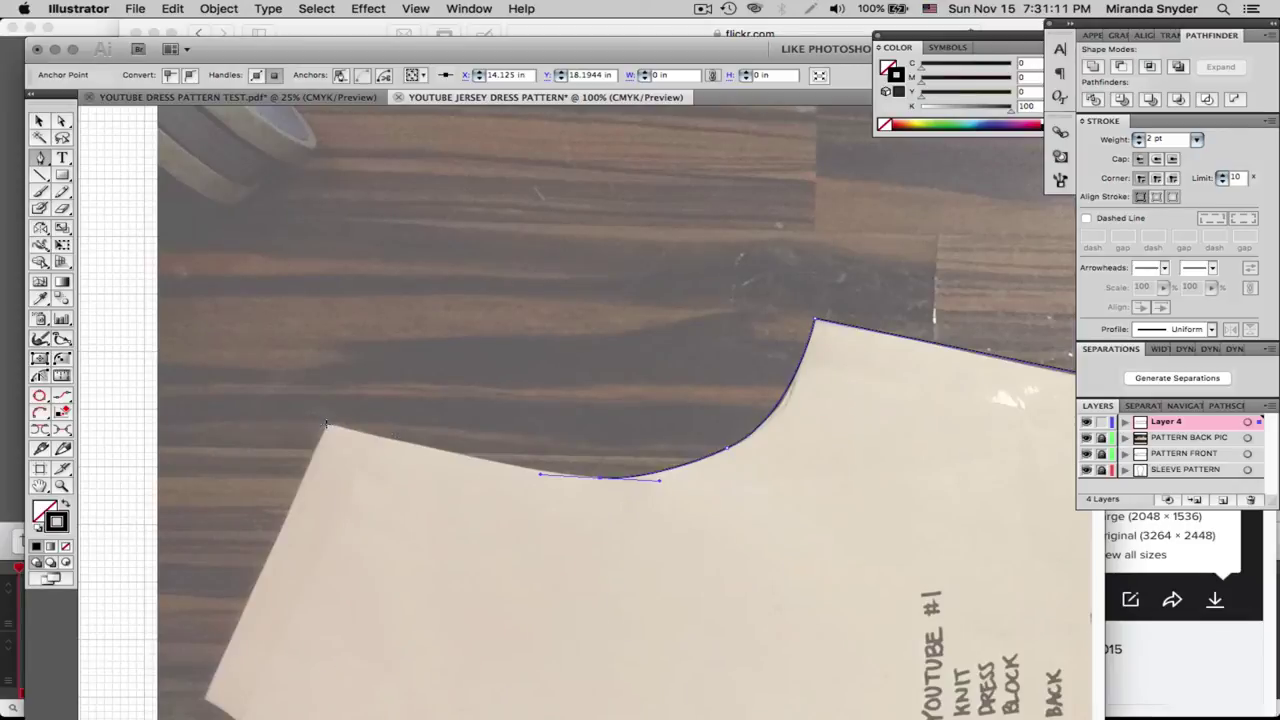
click(328, 426)
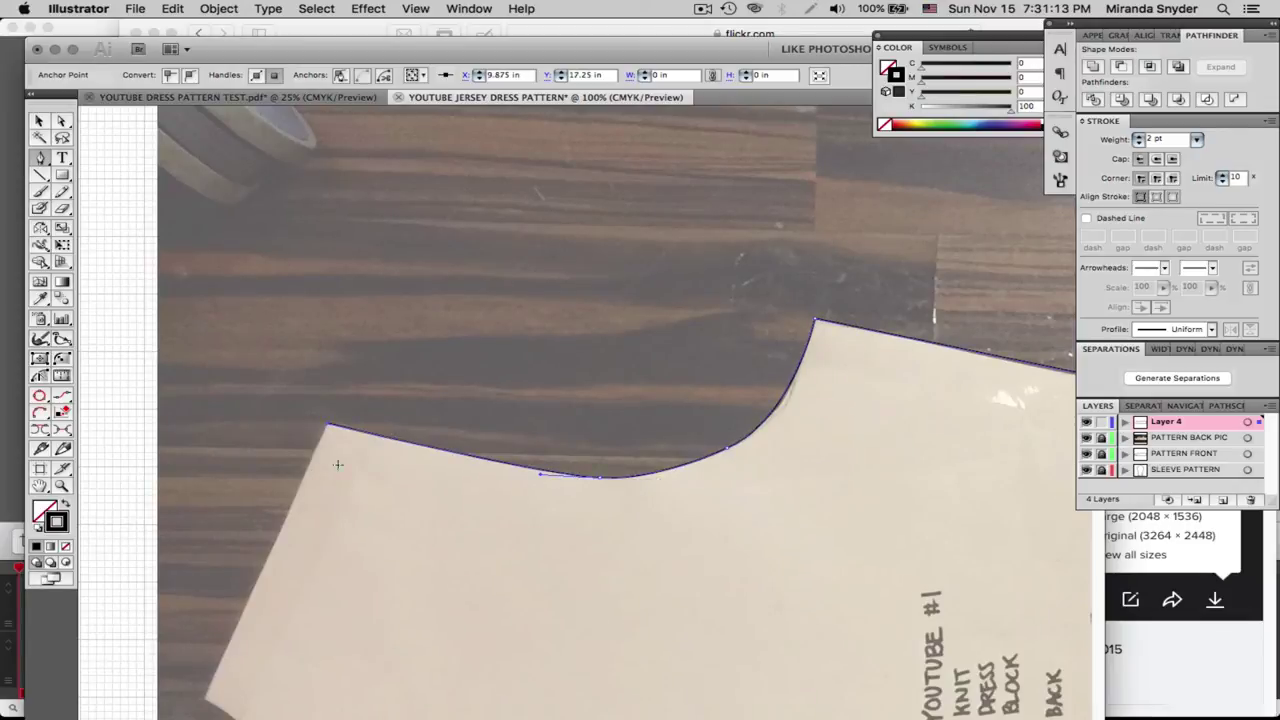
scroll(411, 548, down, 7)
scroll(411, 548, left, 7)
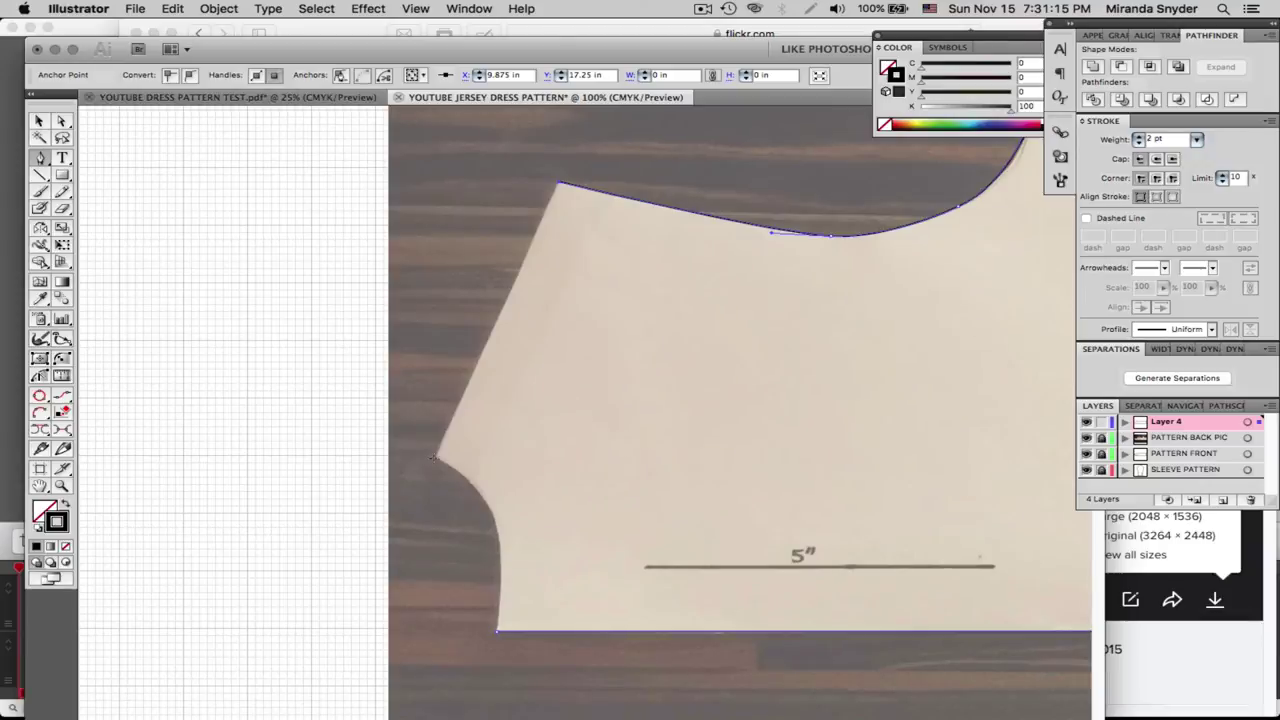
click(433, 458)
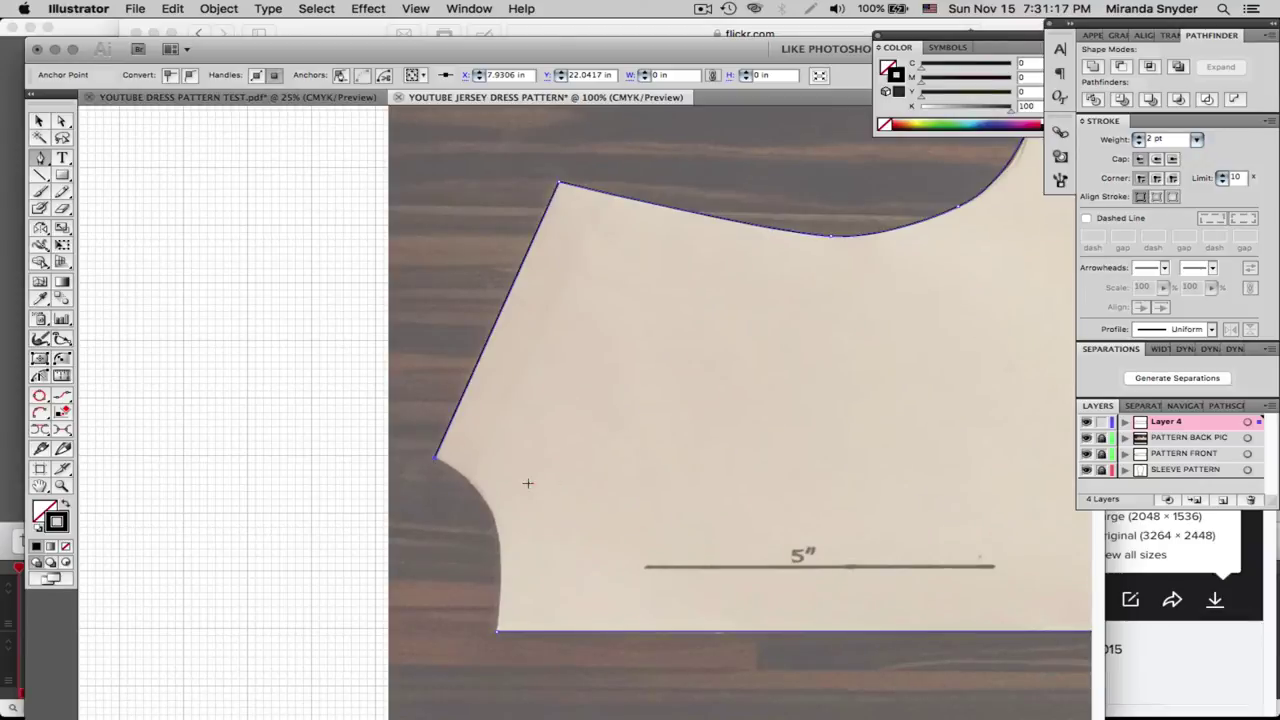
scroll(566, 446, down, 4)
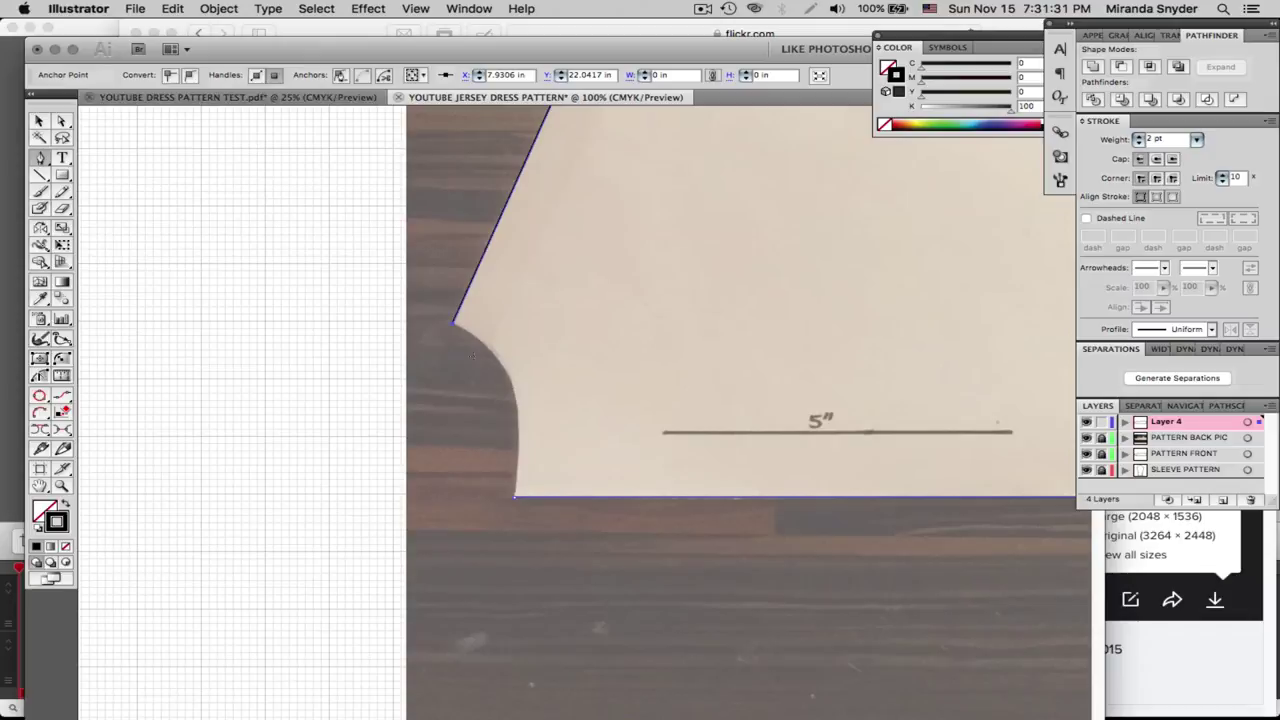
Reshape the curve to match the edge and close the outline at the starting corner
drag(509, 376, 531, 413)
click(516, 498)
drag(505, 569, 510, 600)
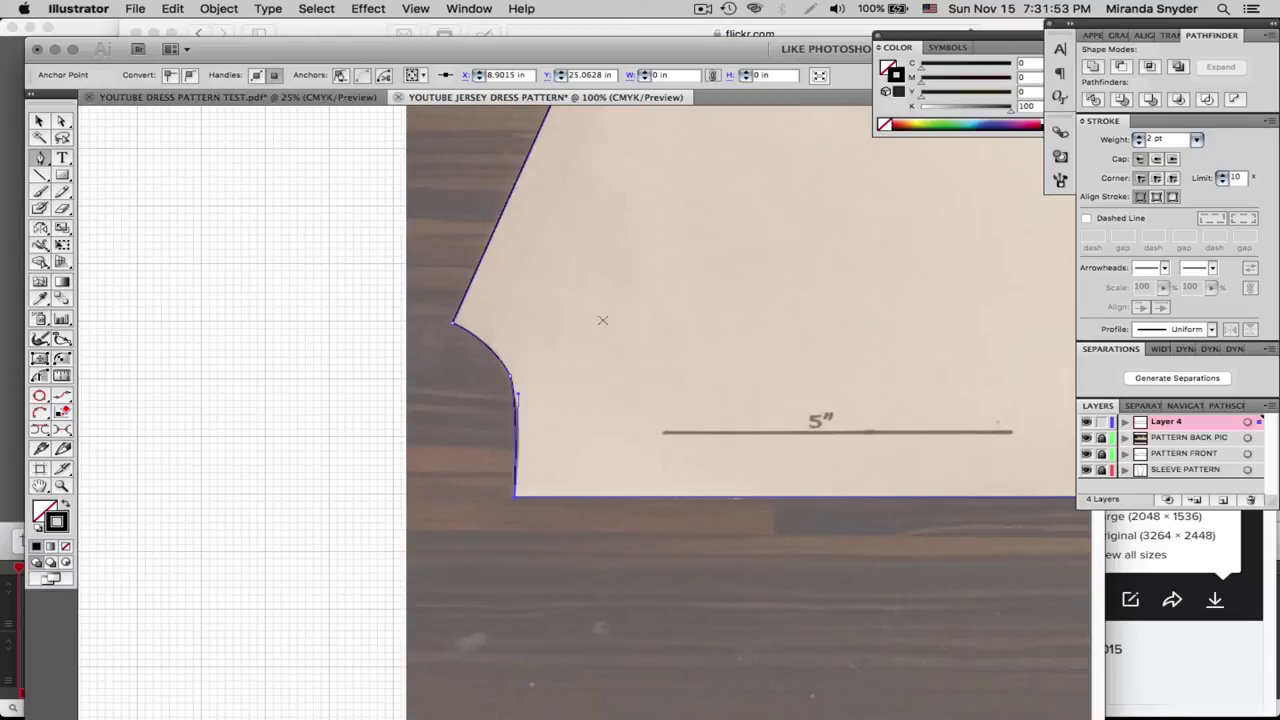
Zoom to the 5" reference mark and draw a straight line along it with the Line Segment tool
key(super+minus)
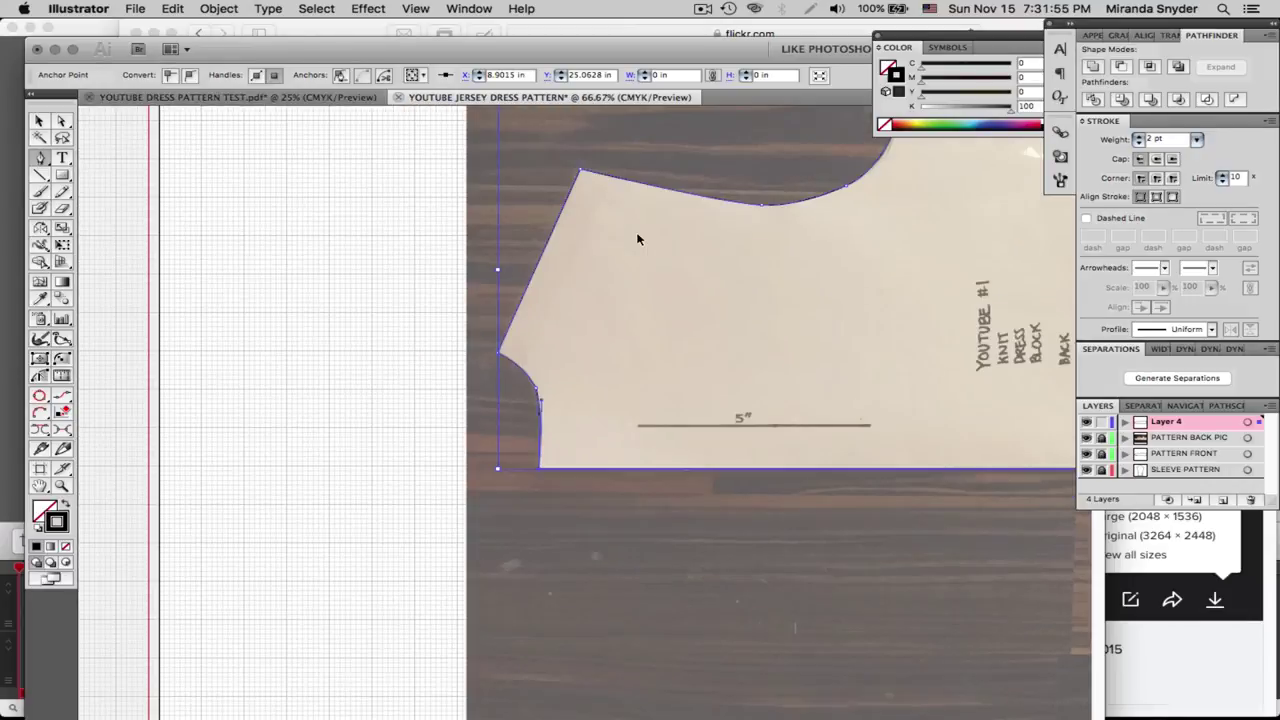
key(super+minus)
drag(656, 412, 363, 398)
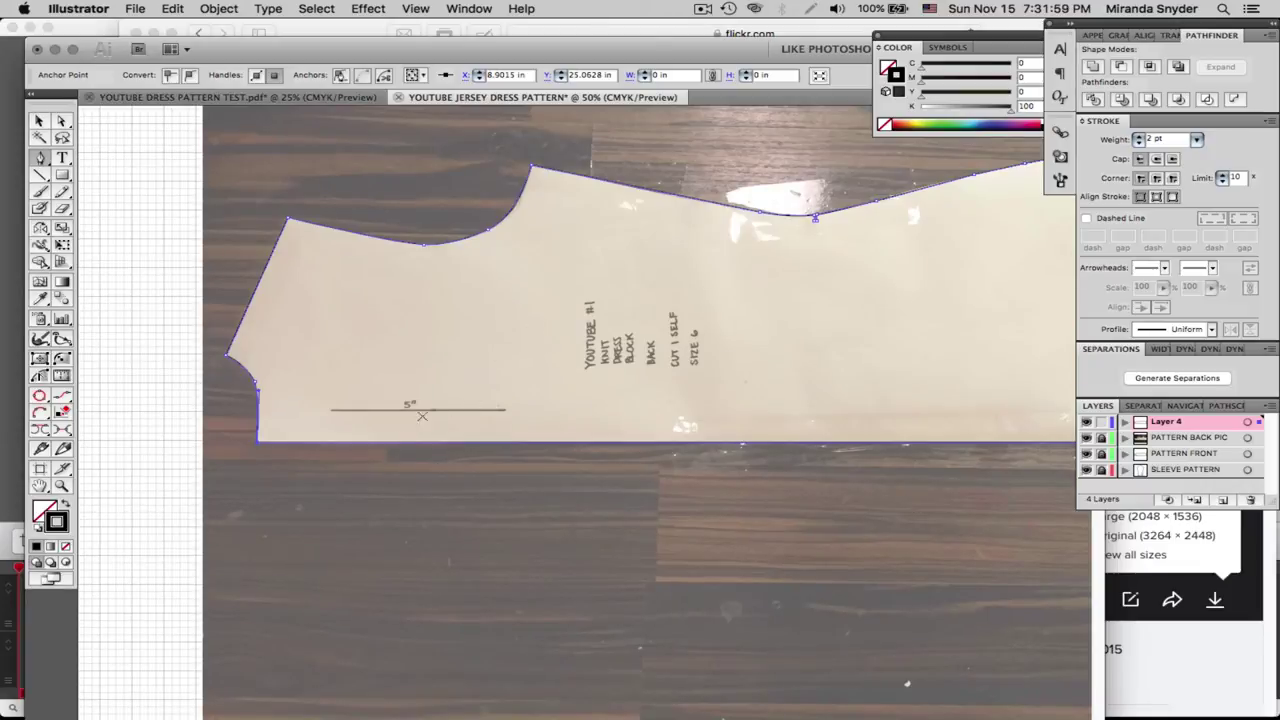
click(62, 486)
drag(310, 375, 560, 446)
click(41, 176)
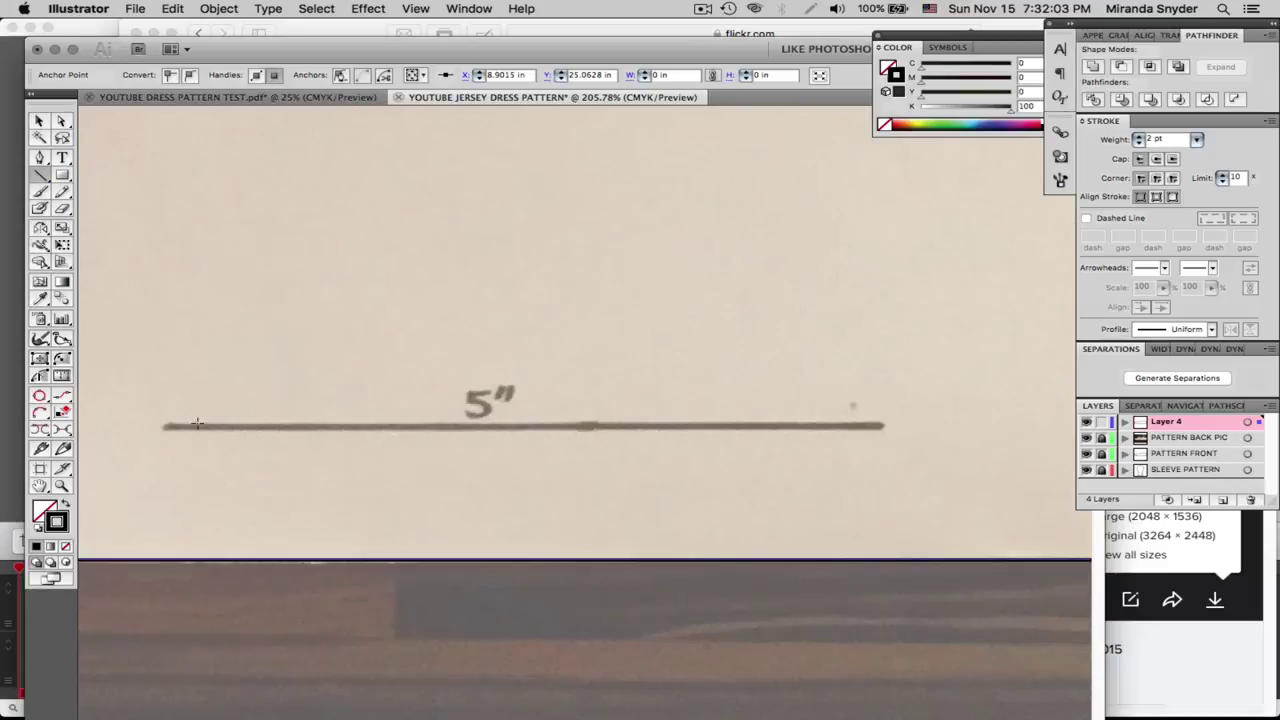
click(41, 176)
drag(163, 427, 884, 426)
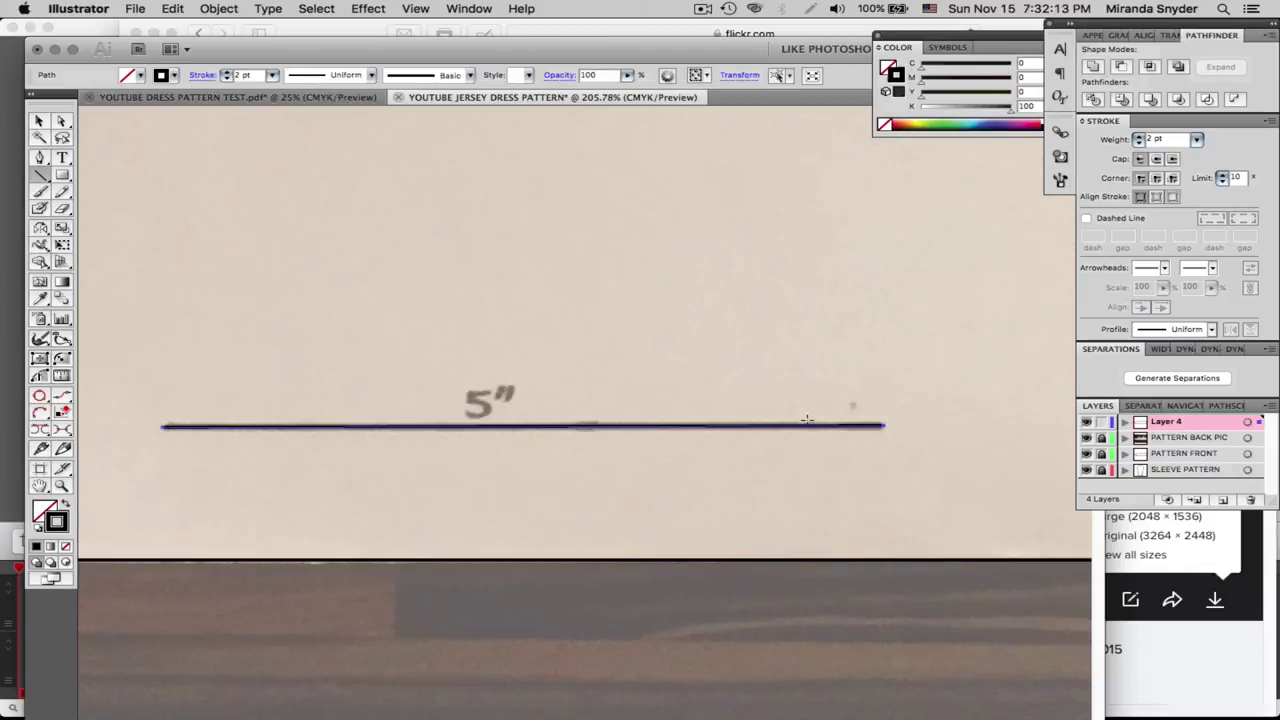
key(super+minus)
key(super+minus)
key(super+minus)
key(super+minus)
key(super+minus)
key(super+minus)
key(super+minus)
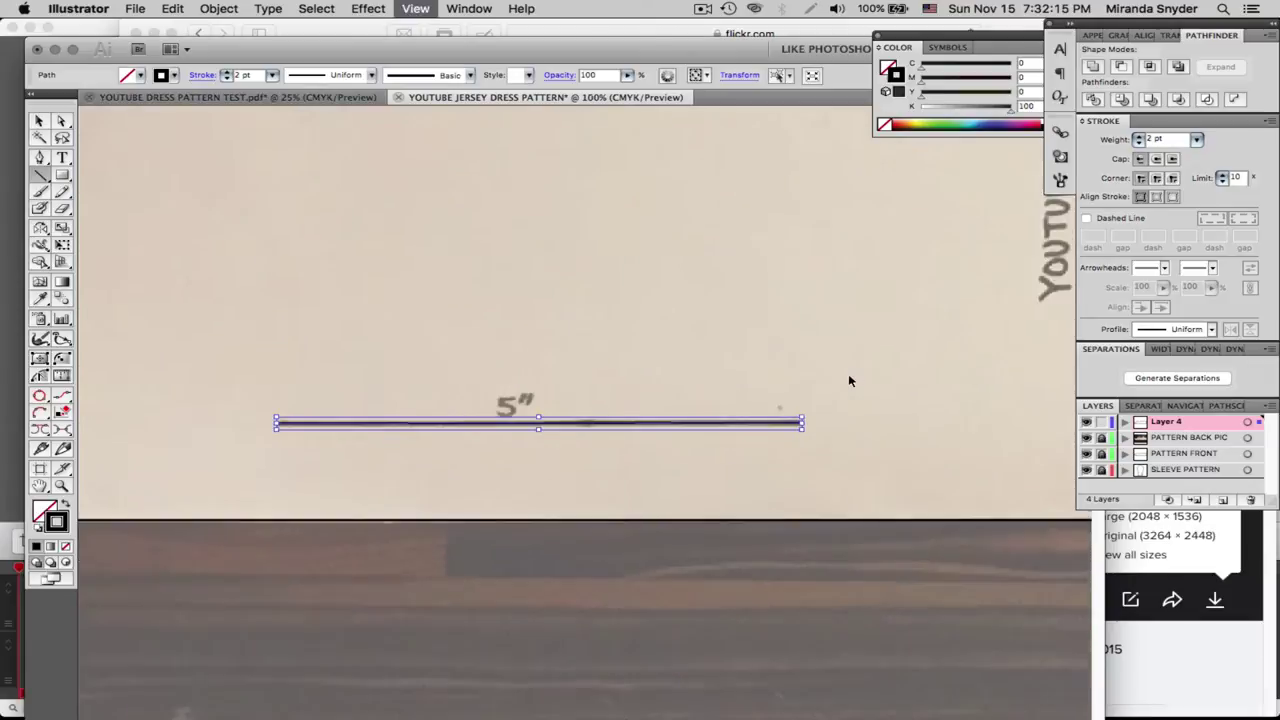
key(super+minus)
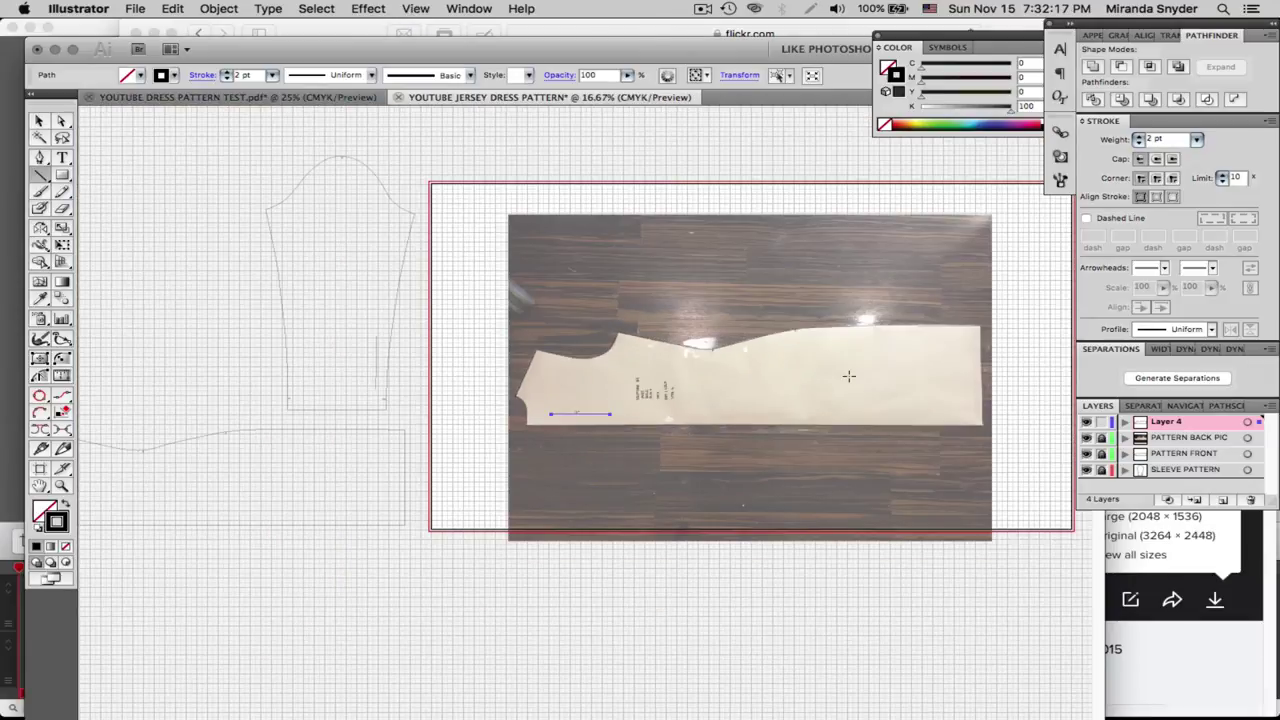
Rename Layer 4 to PATTERN BACK, lock it, and delete the PATTERN BACK PIC layer
drag(686, 357, 560, 363)
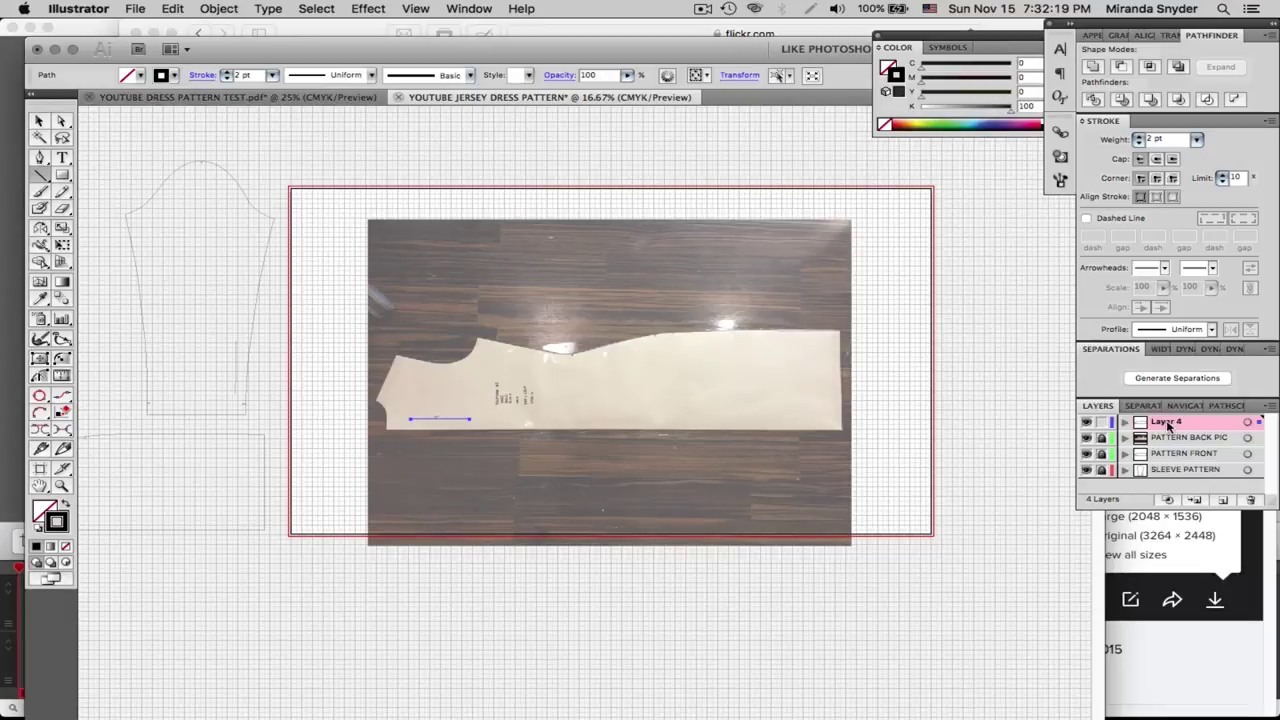
double_click(1168, 425)
text(PATTERN)
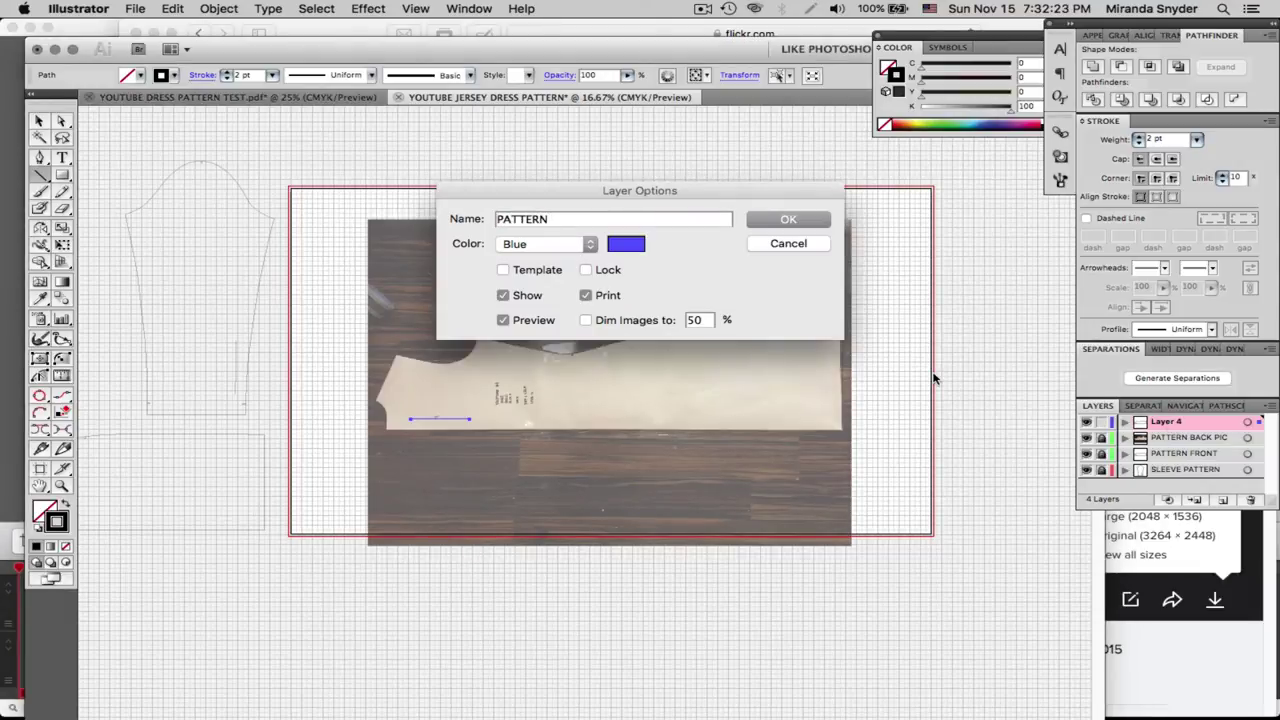
text( BACK)
click(790, 220)
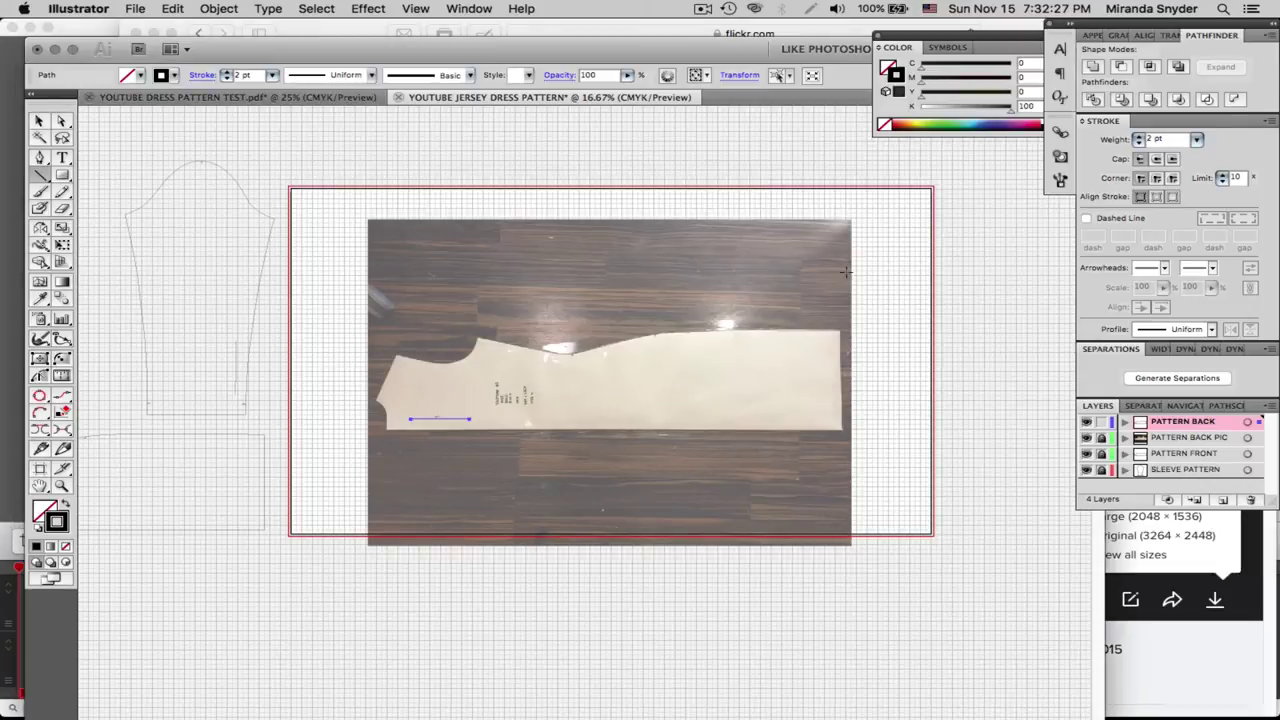
click(1102, 422)
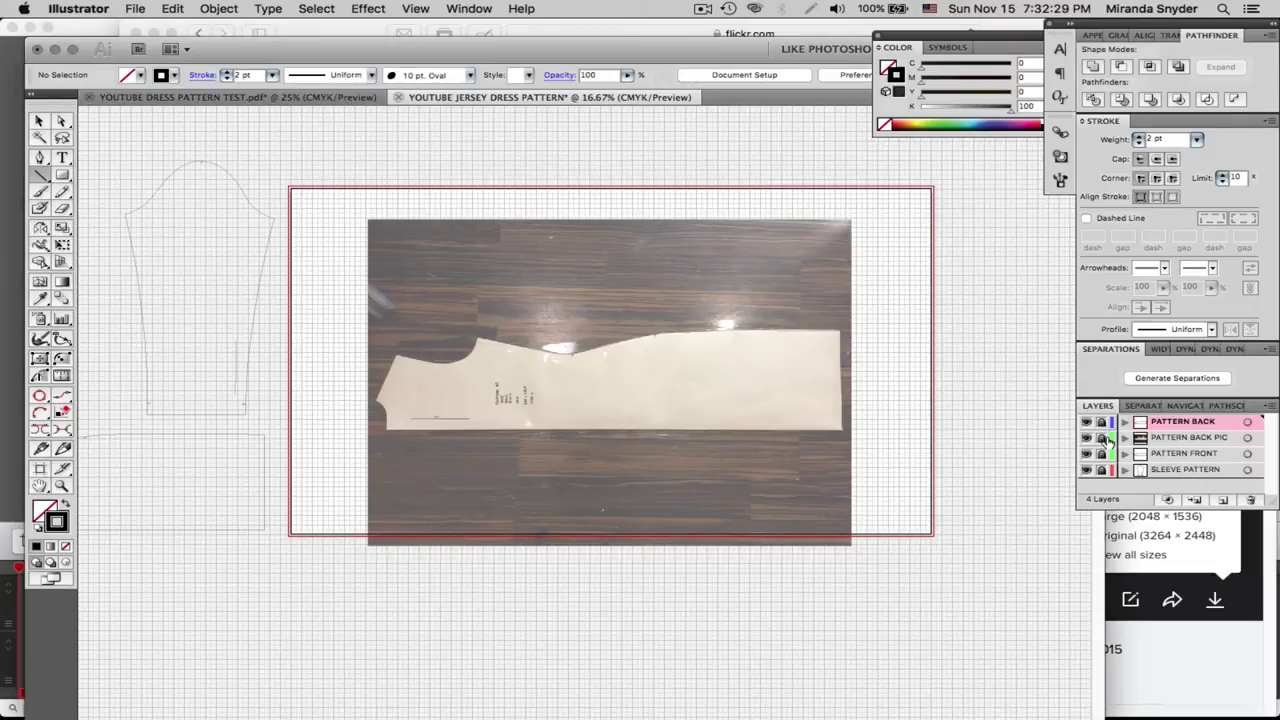
click(1188, 441)
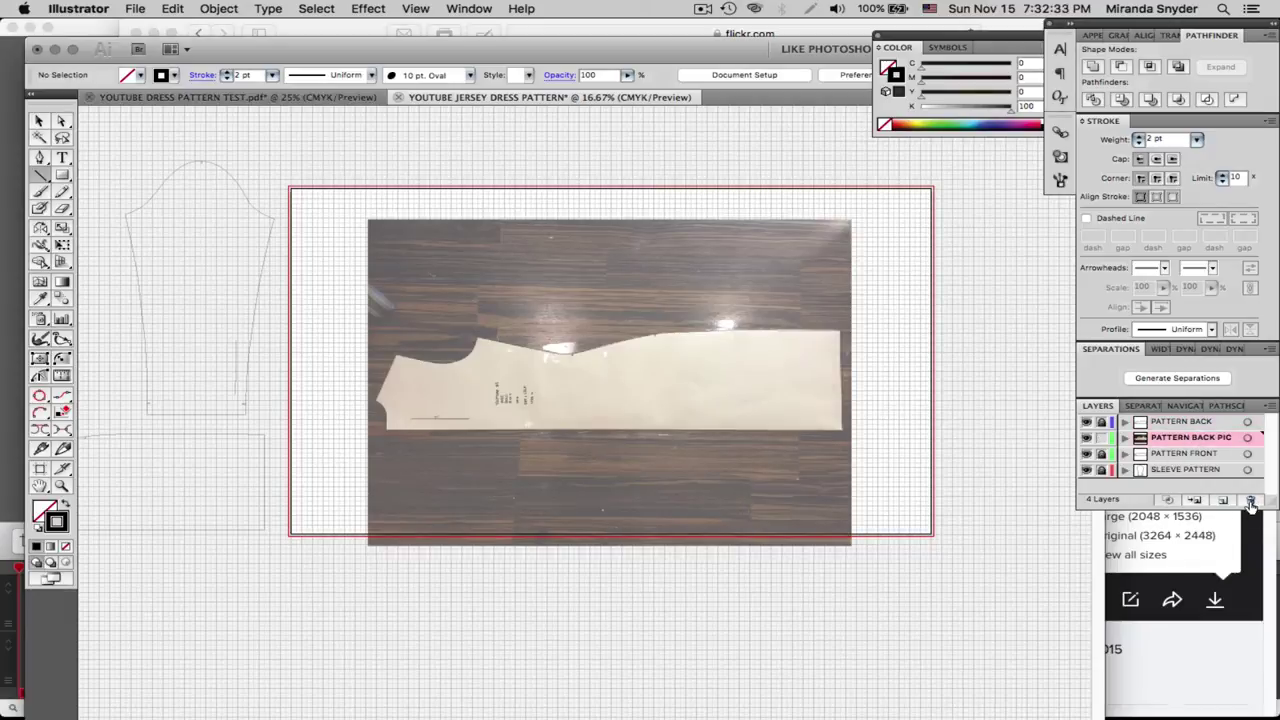
click(1250, 499)
Confirm the layer deletion and unlock the PATTERN BACK, PATTERN FRONT and SLEEVE PATTERN layers
click(809, 228)
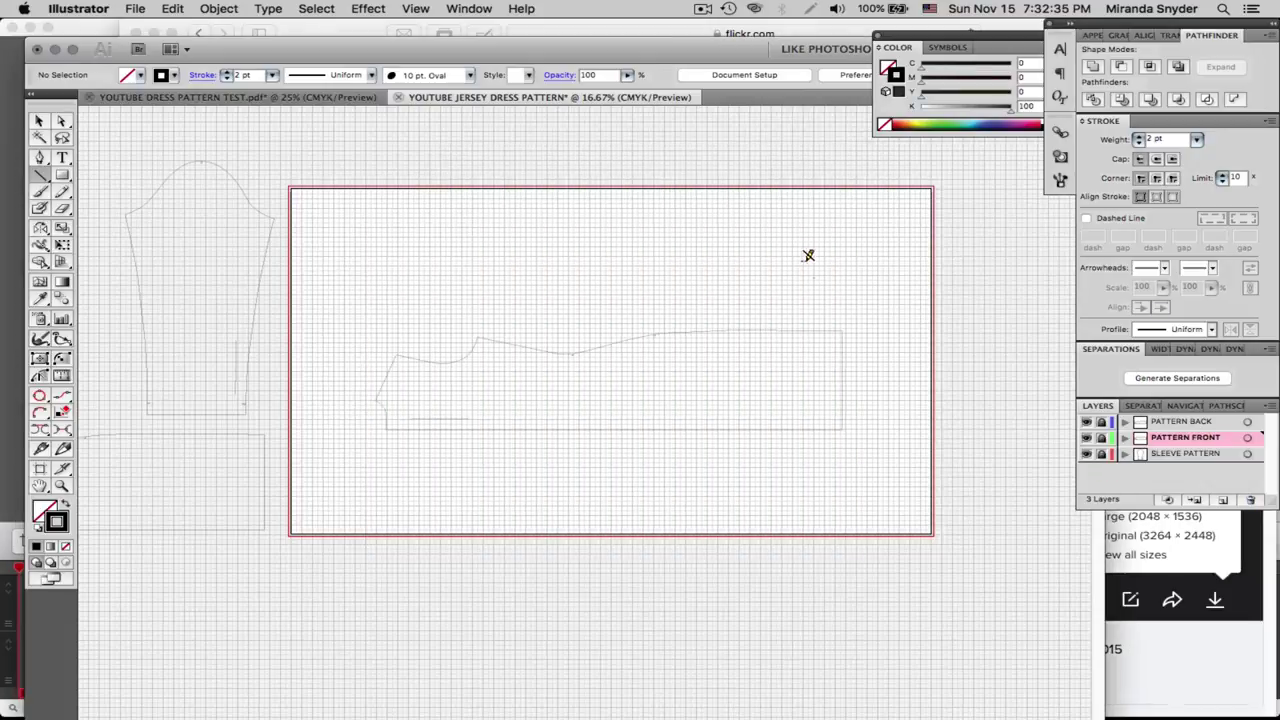
click(40, 121)
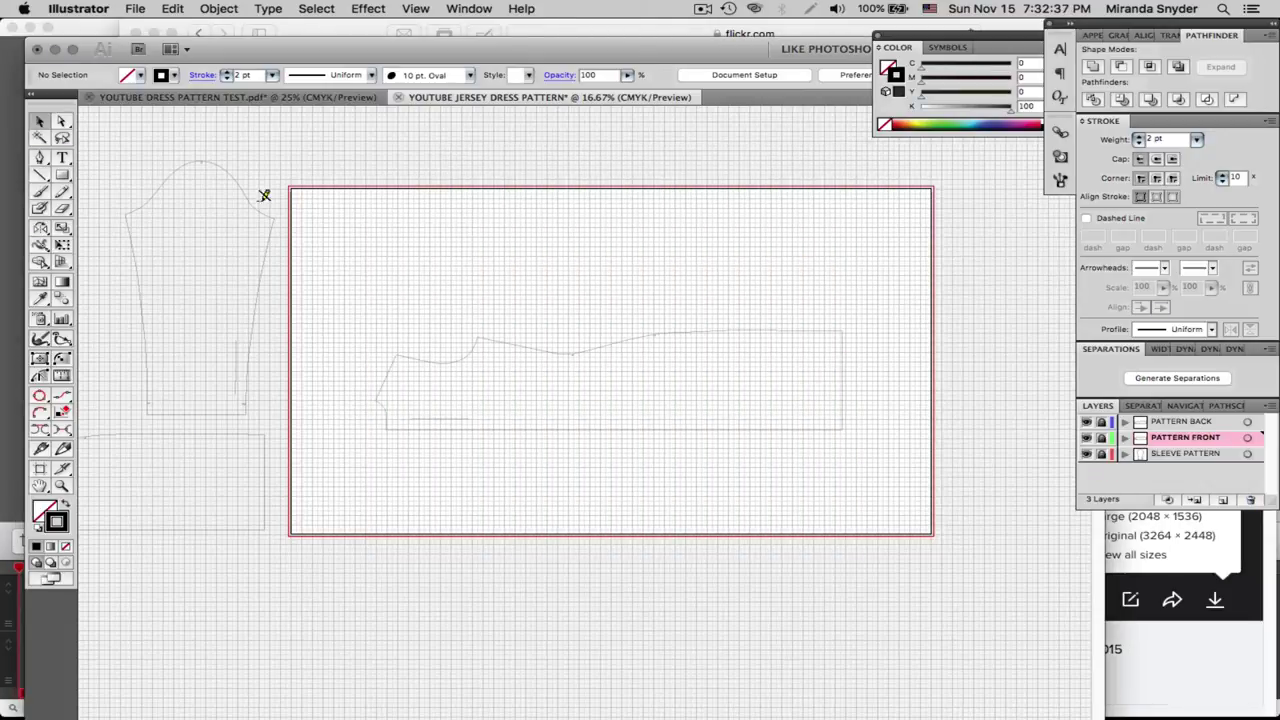
drag(356, 289, 932, 493)
click(1101, 421)
click(1101, 437)
click(1101, 453)
Group the back pattern outline and move it to the artboard's lower-left corner
drag(351, 295, 905, 474)
key(super+g)
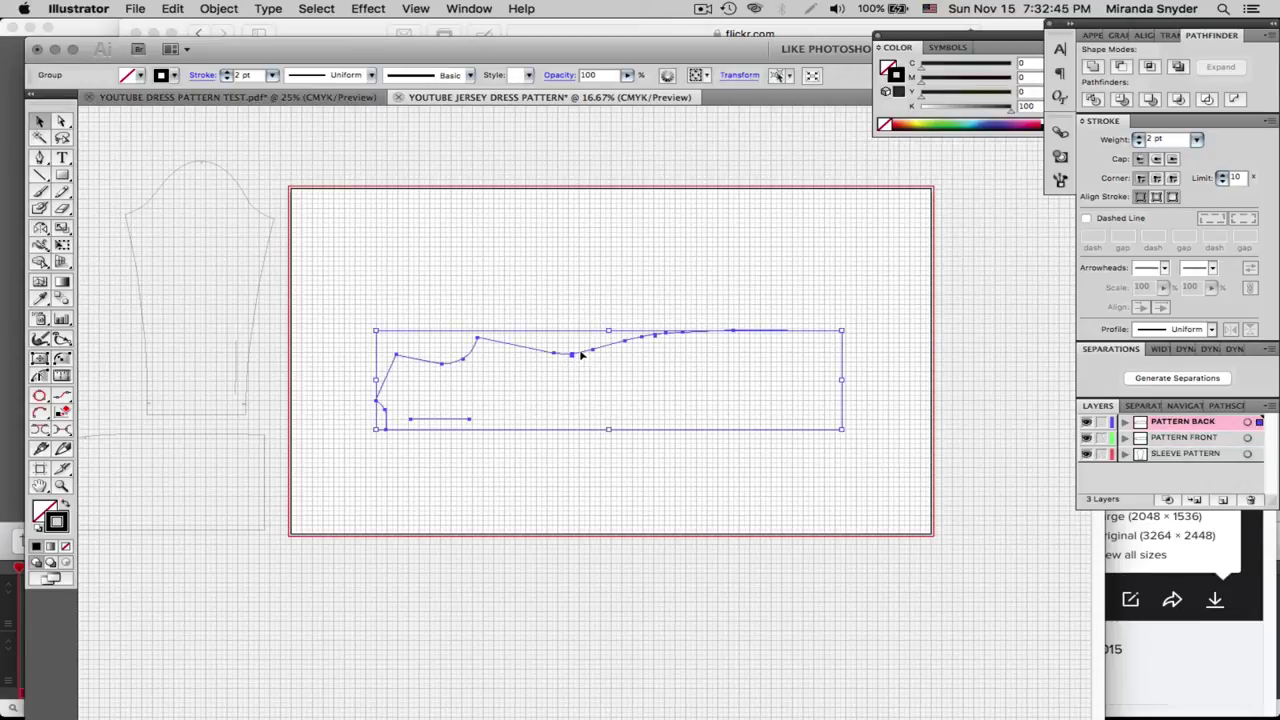
drag(582, 355, 502, 451)
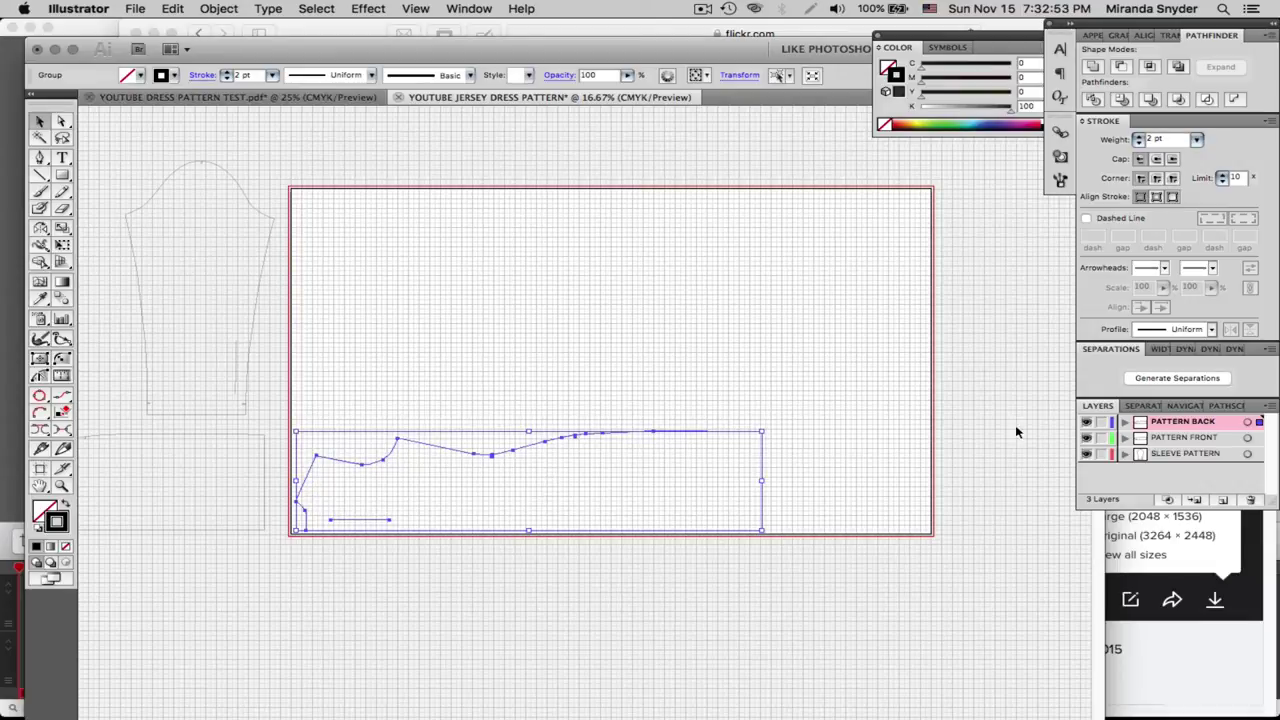
Start a text label on the back pattern, then abandon the empty text object
click(62, 158)
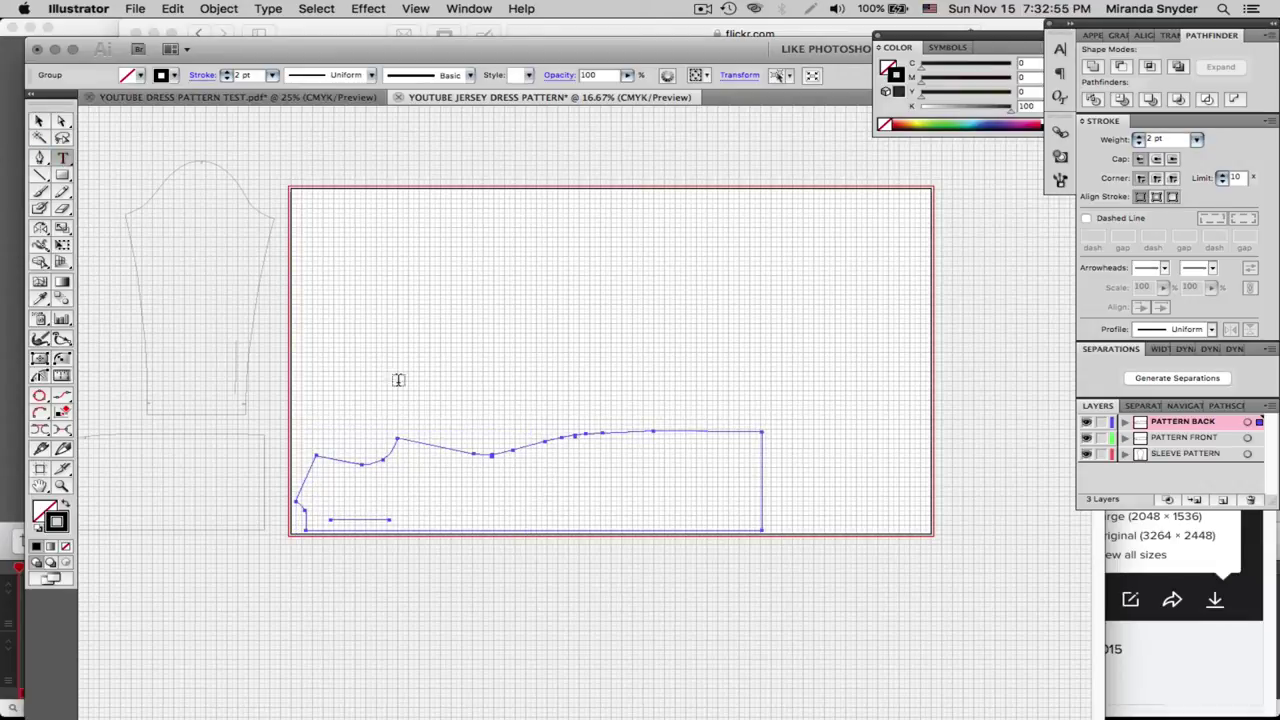
click(504, 485)
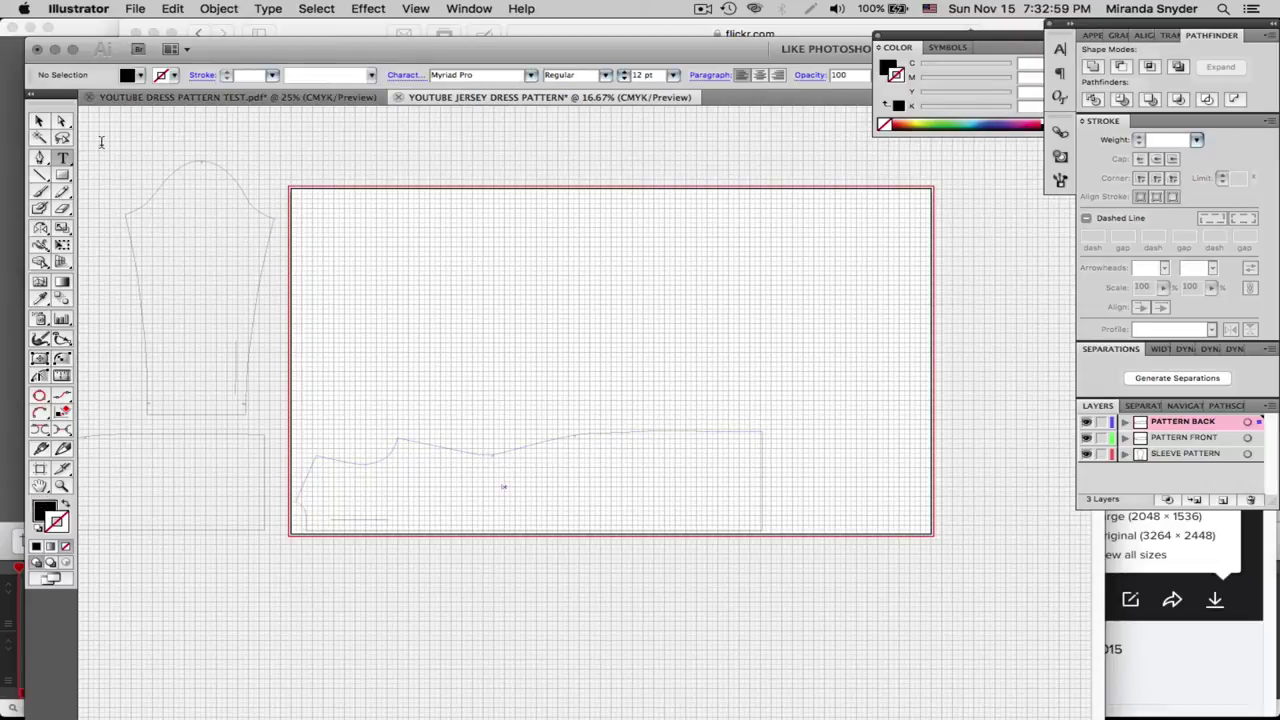
click(48, 124)
drag(511, 477, 505, 541)
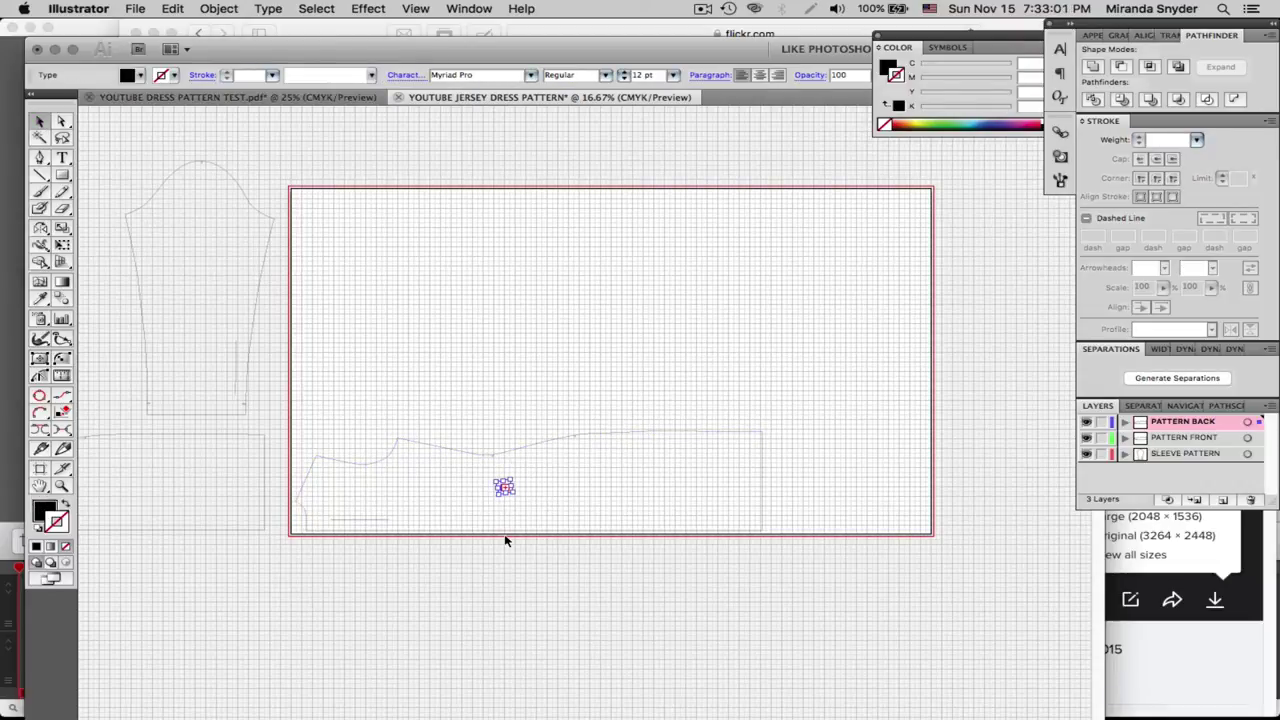
click(483, 559)
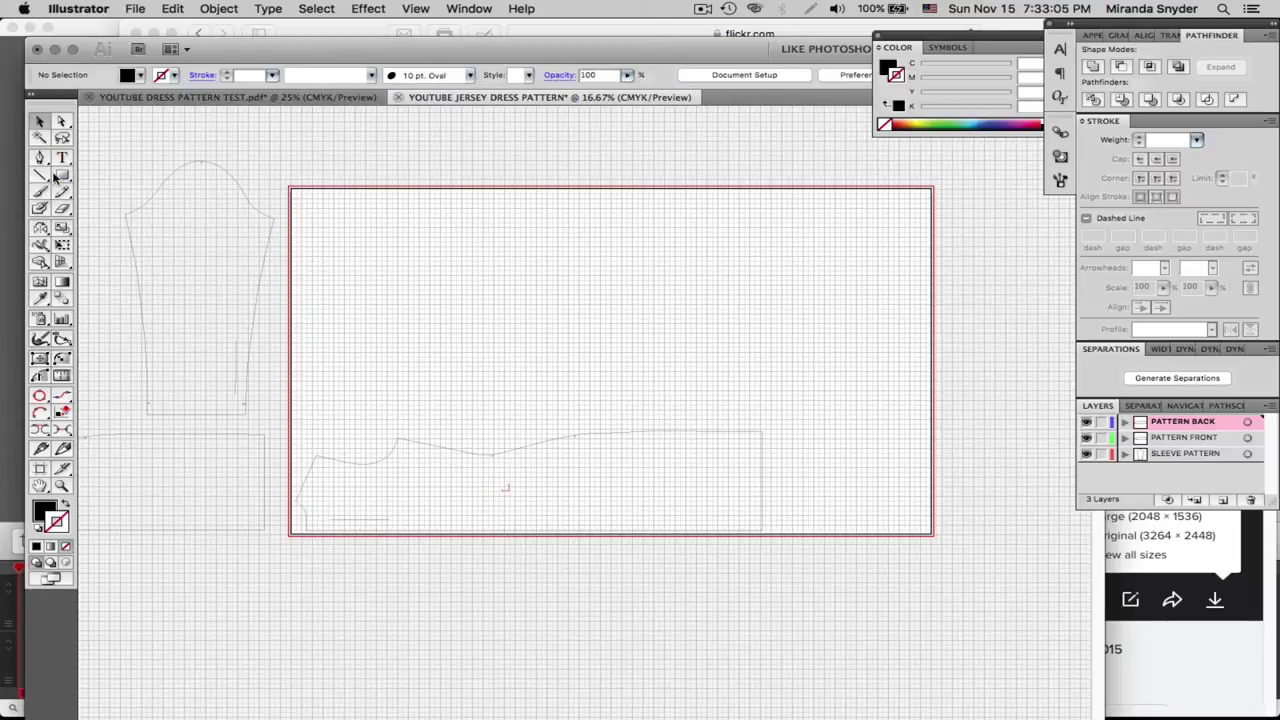
Nudge the grouped back pattern up slightly and zoom in on its left end
drag(297, 398, 815, 545)
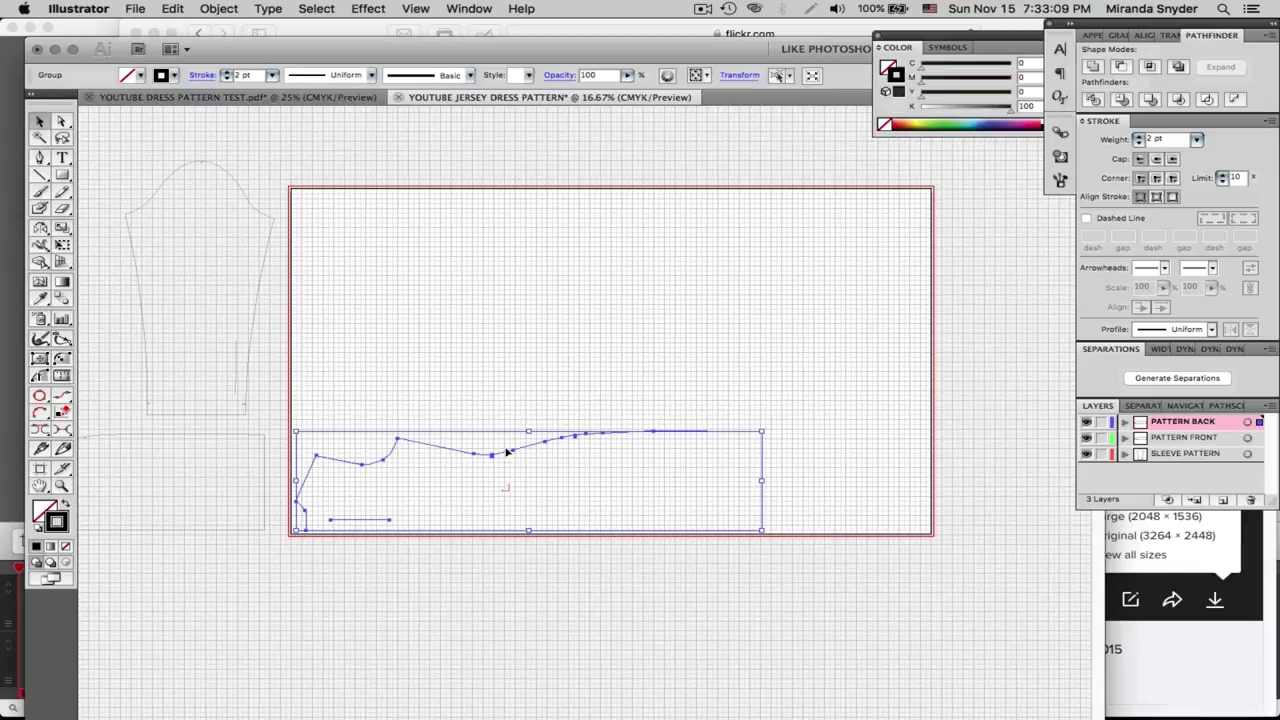
drag(507, 452, 511, 416)
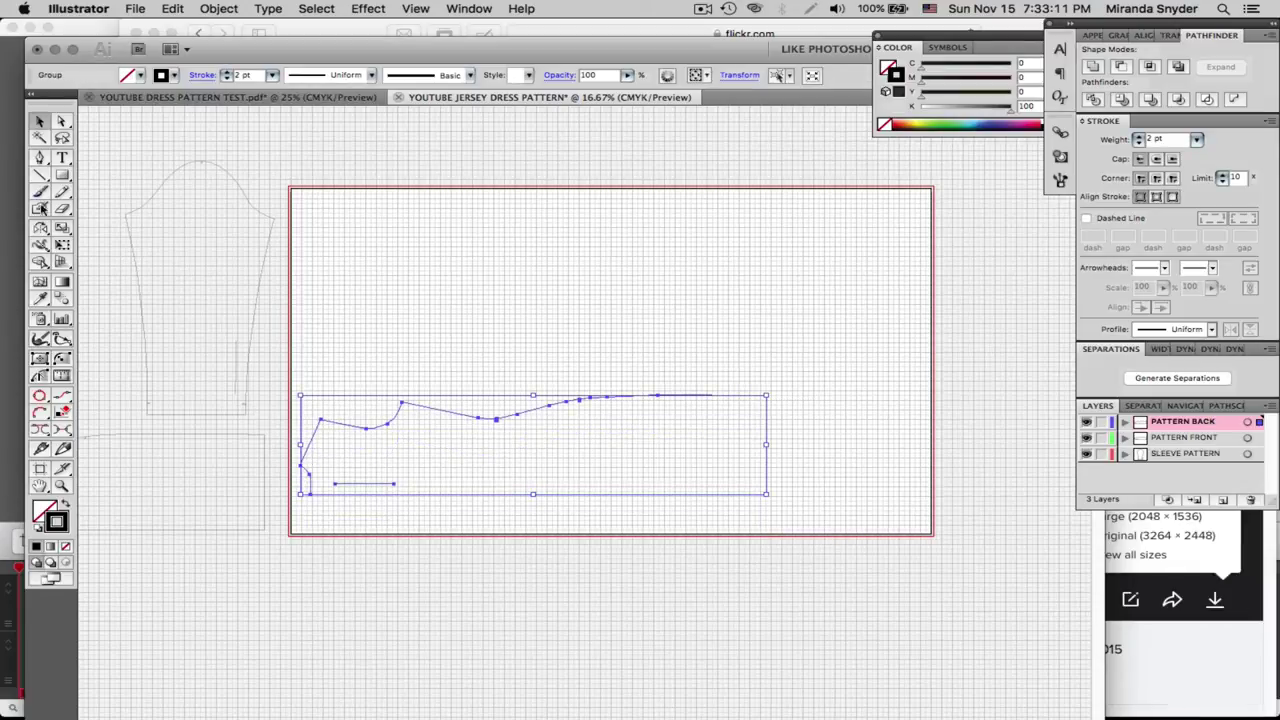
click(61, 485)
drag(308, 405, 511, 563)
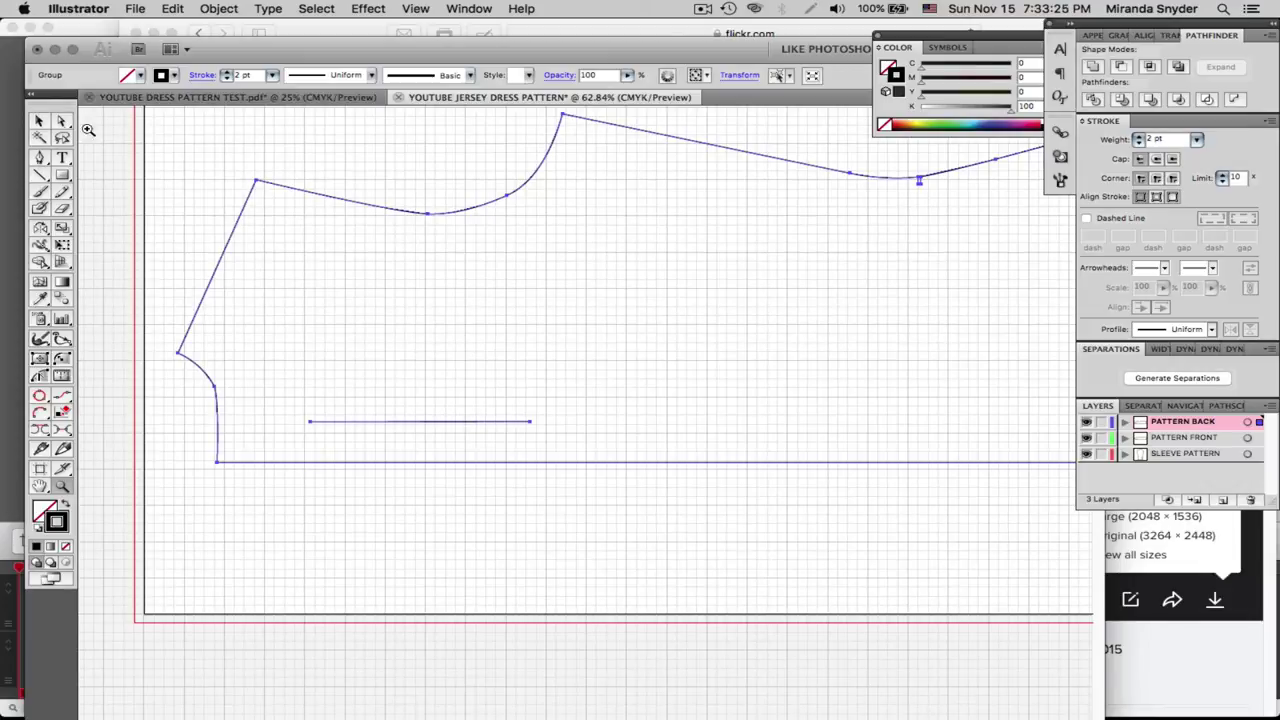
Drag the back pattern group down and left toward the artboard's lower-left corner
click(40, 121)
click(437, 421)
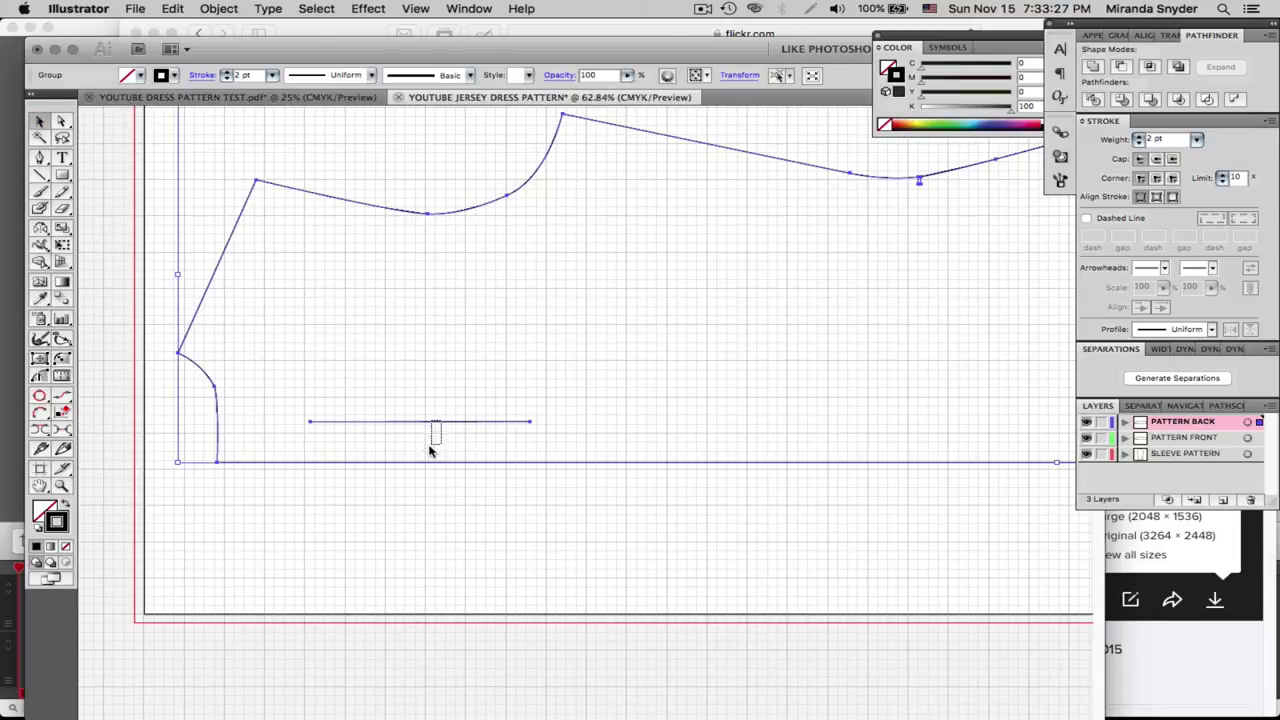
drag(448, 423, 403, 510)
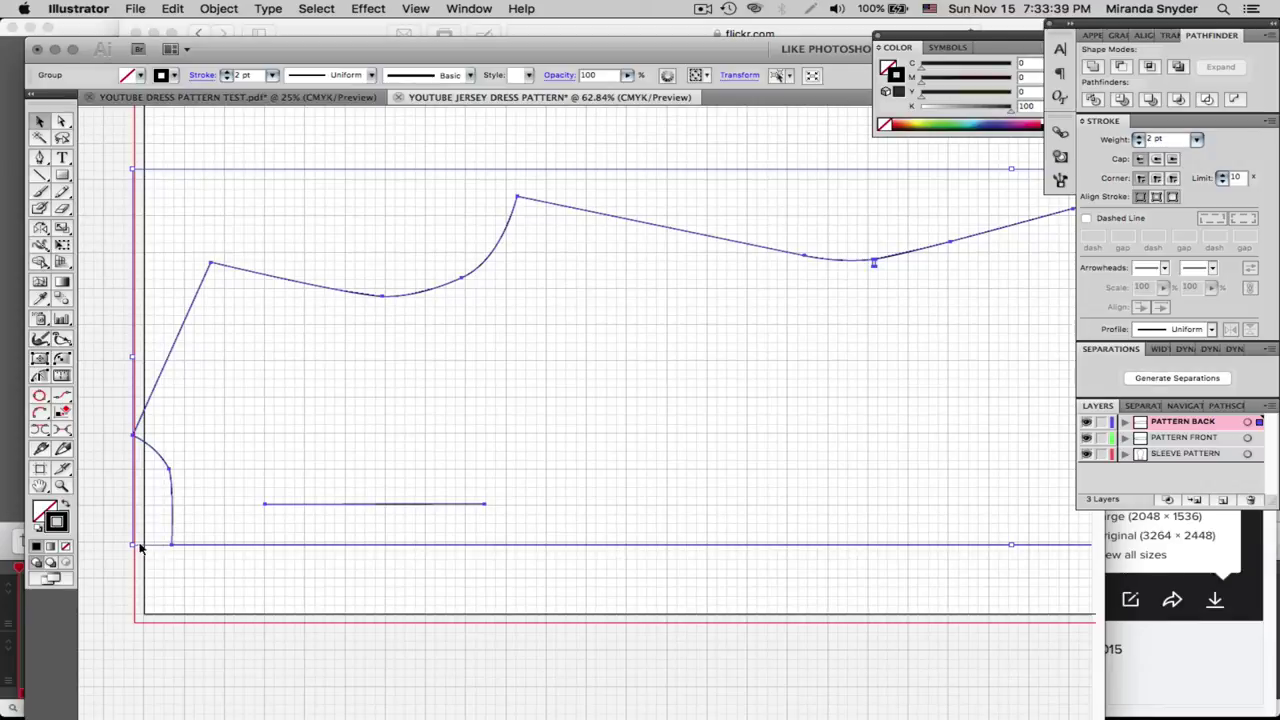
drag(133, 540, 163, 534)
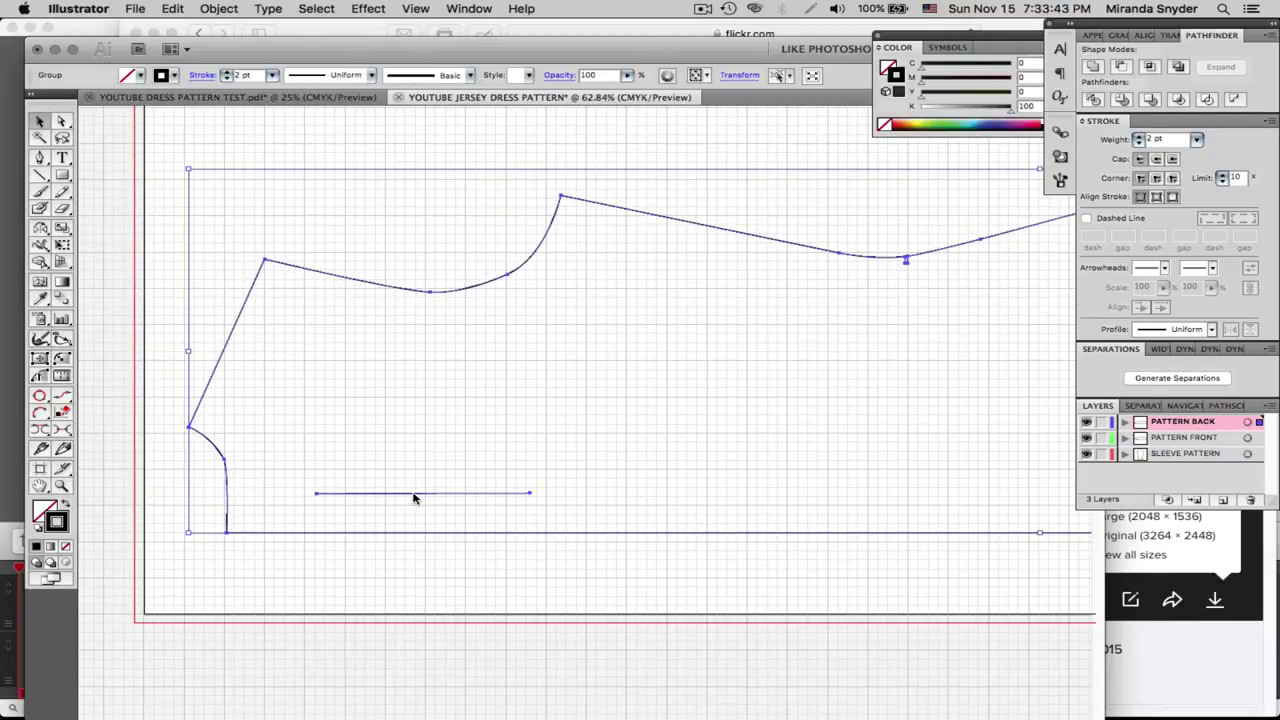
drag(415, 498, 406, 548)
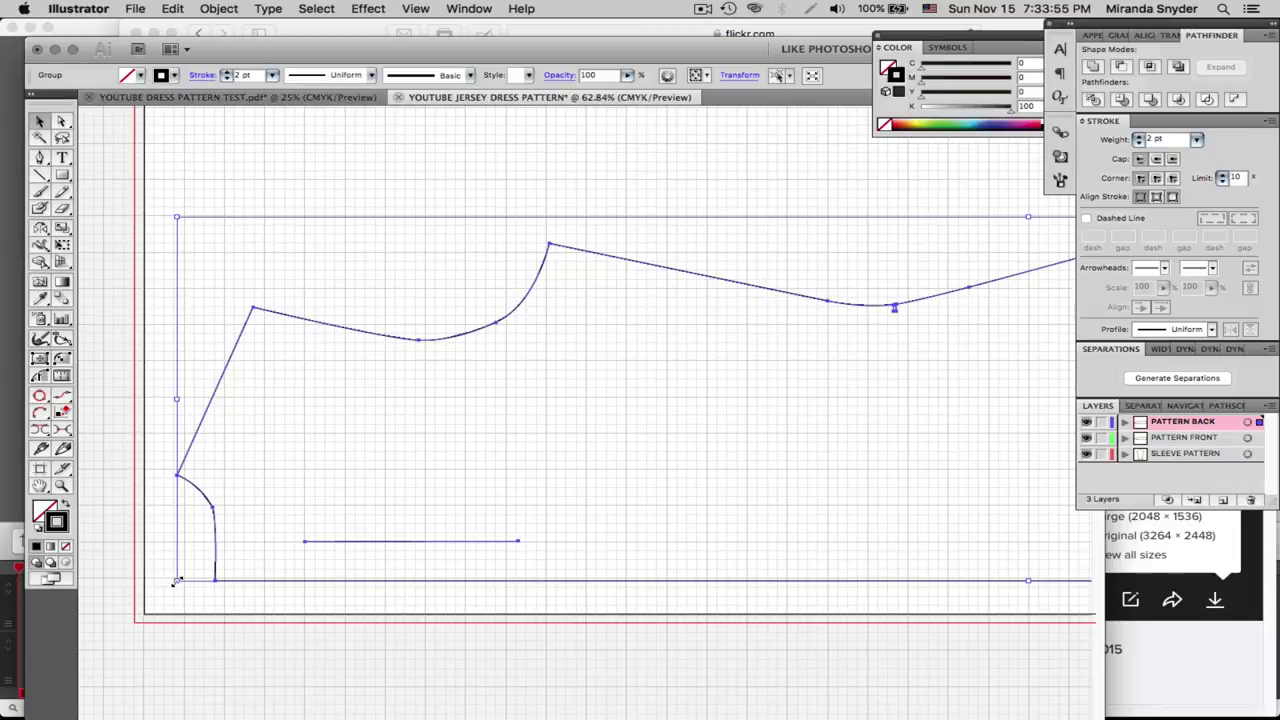
drag(175, 582, 196, 569)
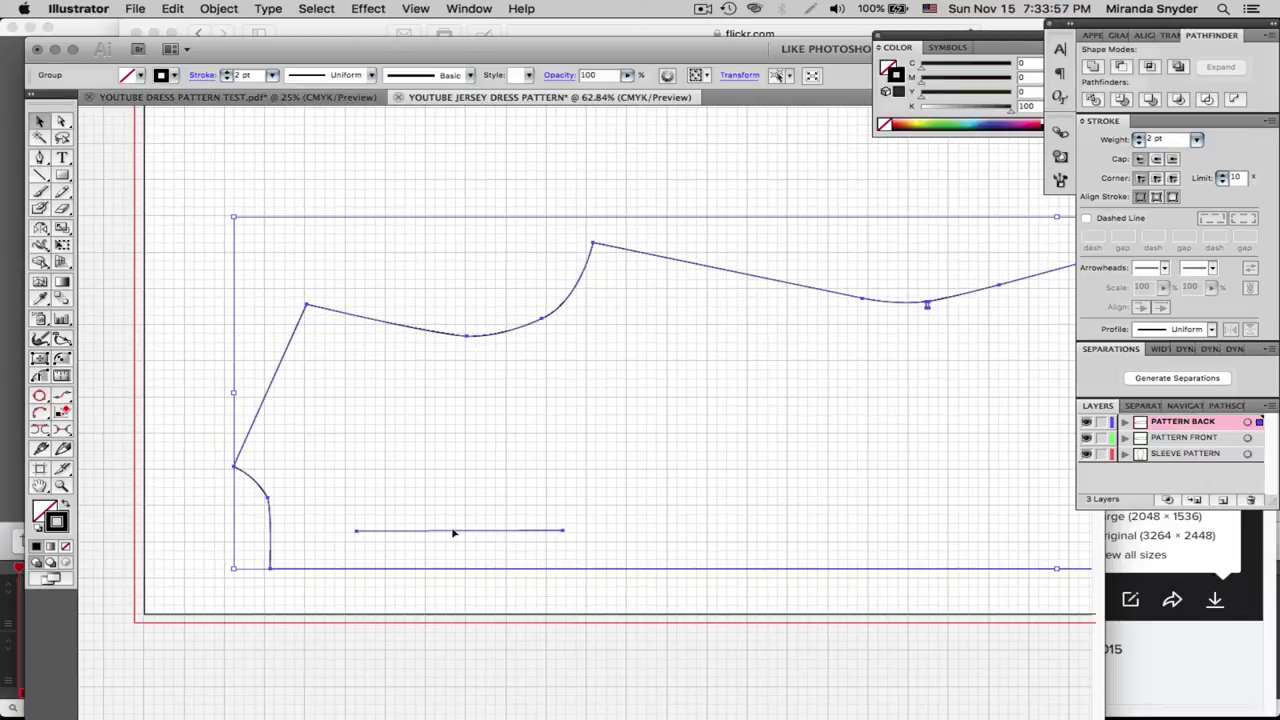
drag(453, 533, 401, 567)
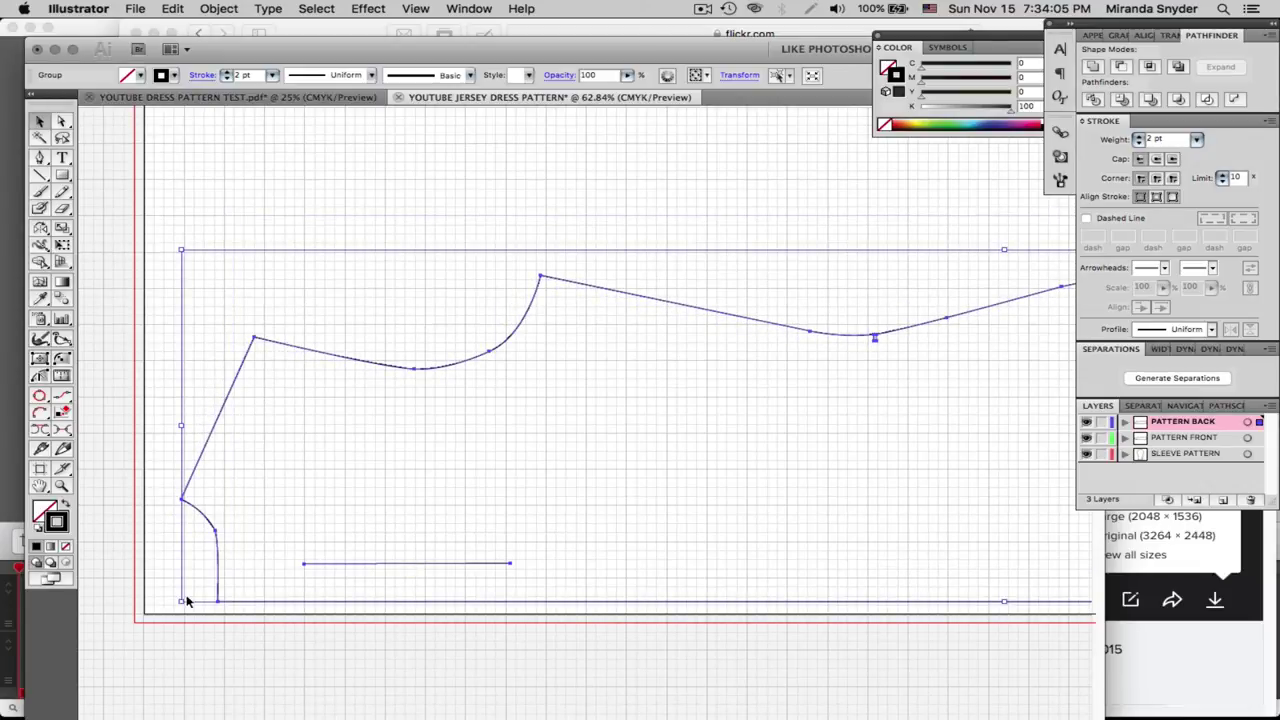
drag(181, 602, 203, 598)
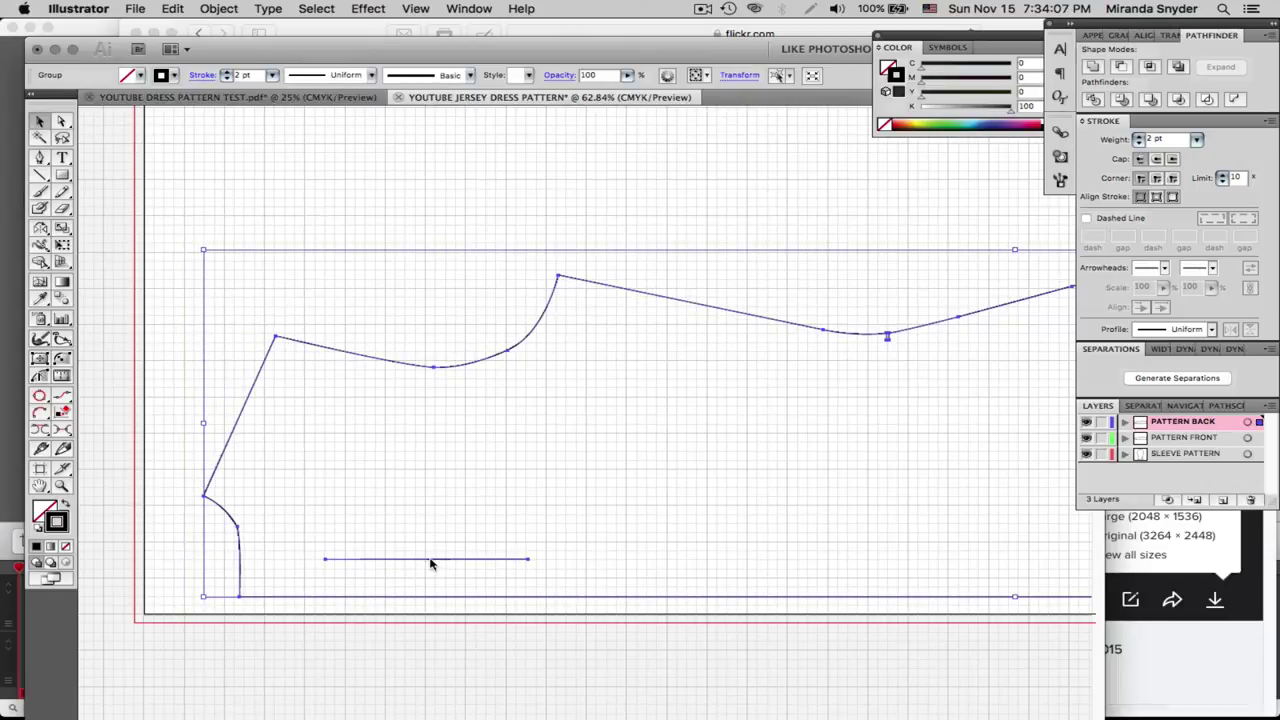
drag(431, 565, 375, 580)
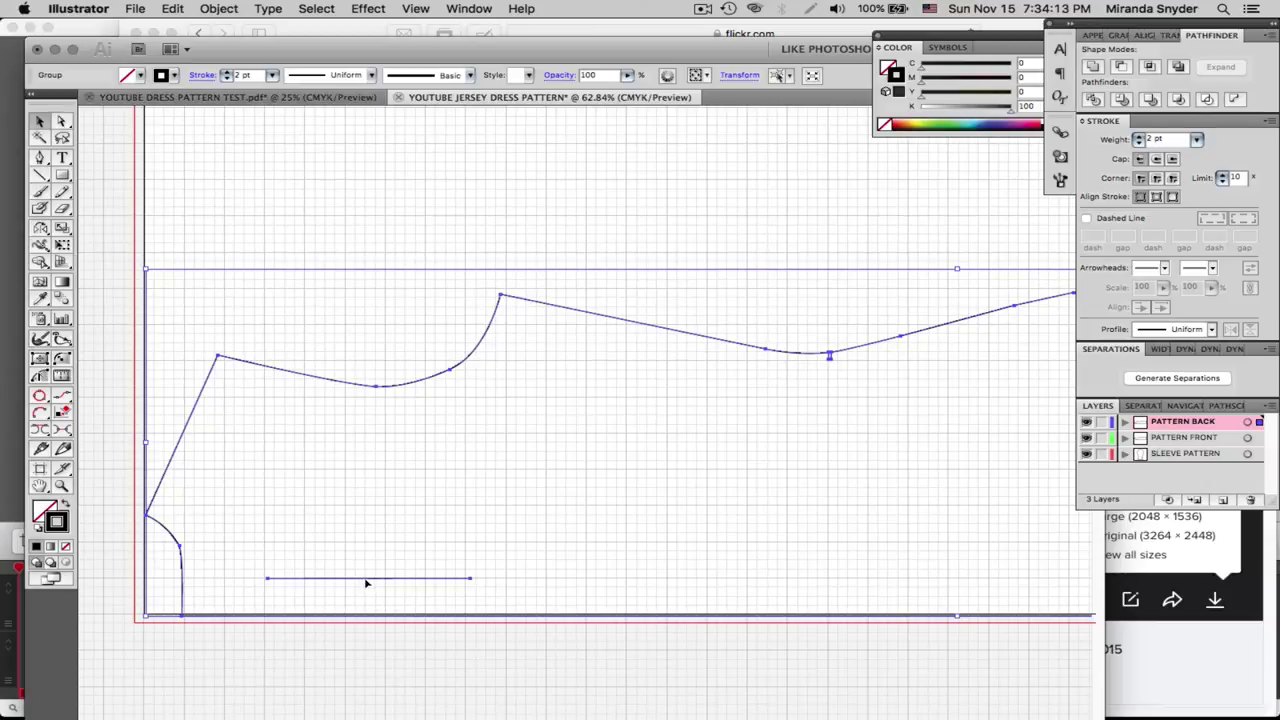
drag(360, 583, 364, 581)
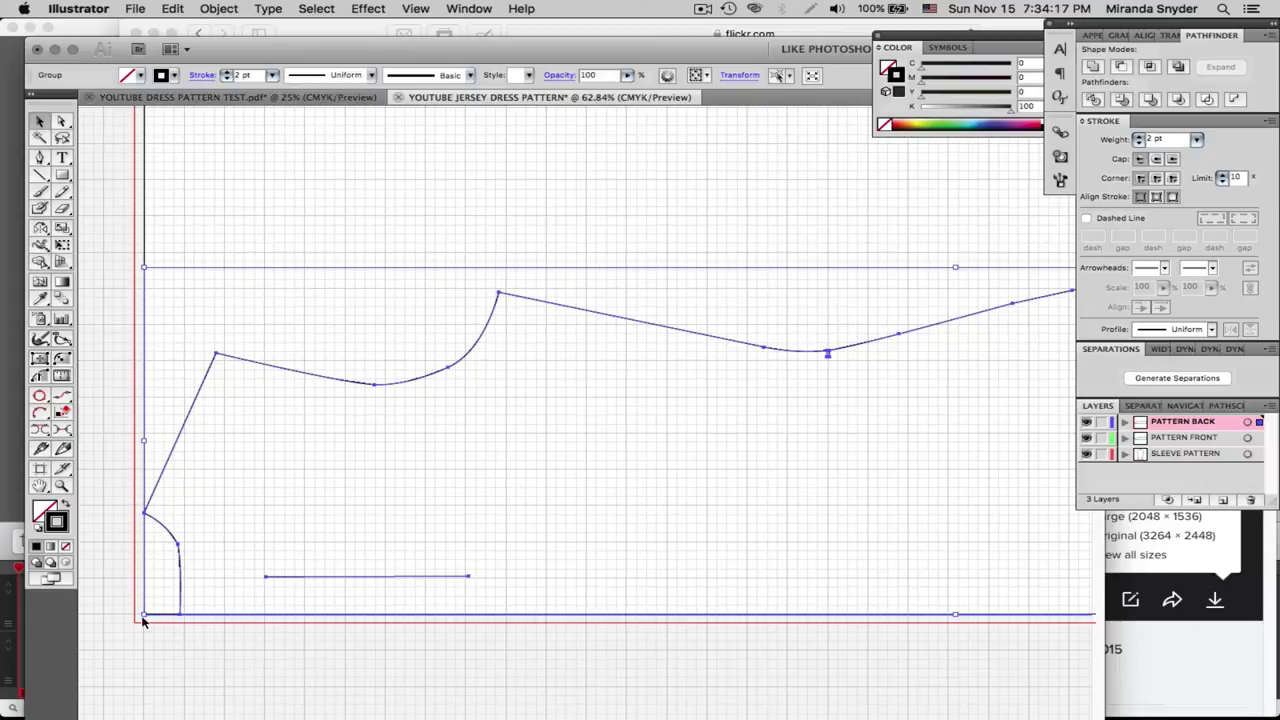
drag(143, 621, 152, 609)
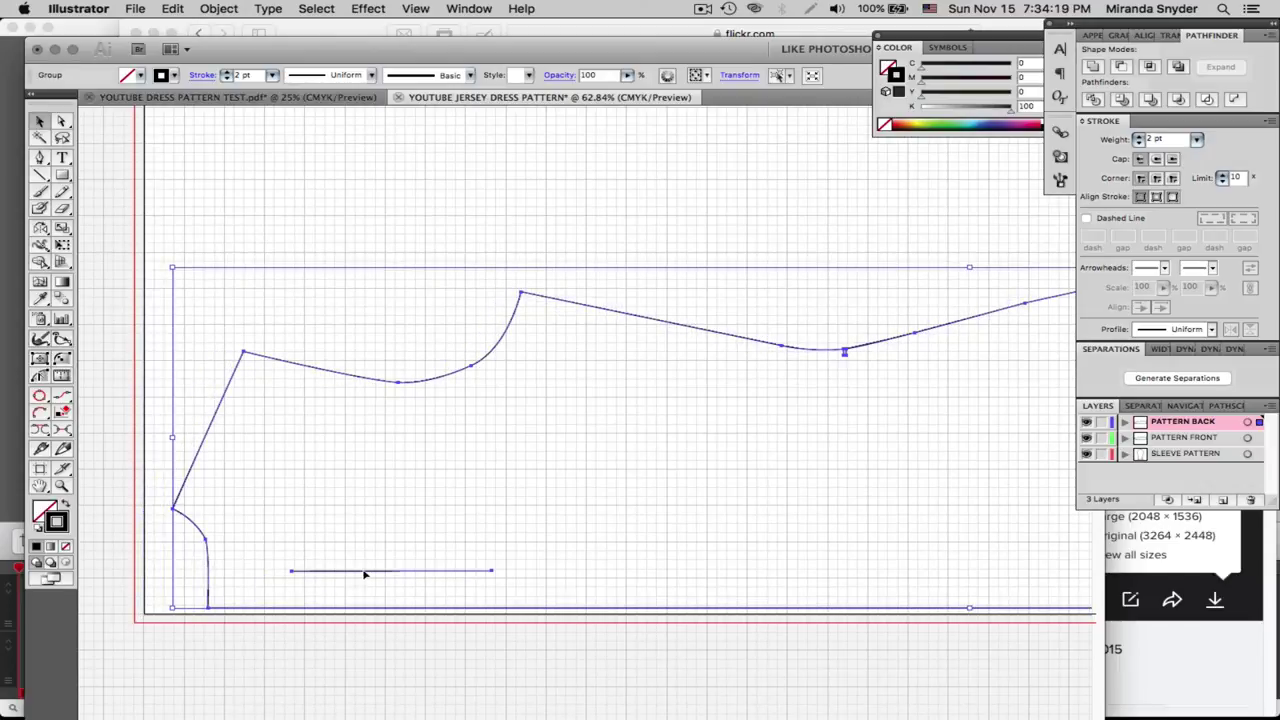
drag(364, 574, 337, 583)
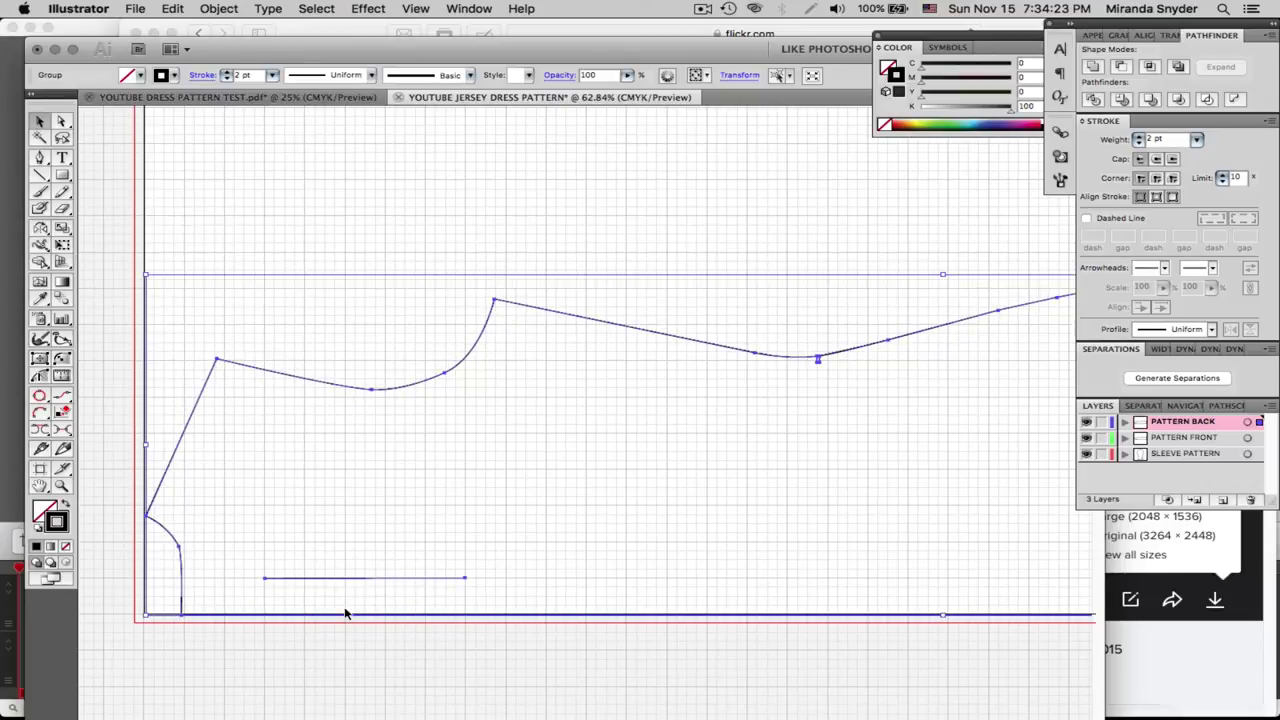
click(343, 651)
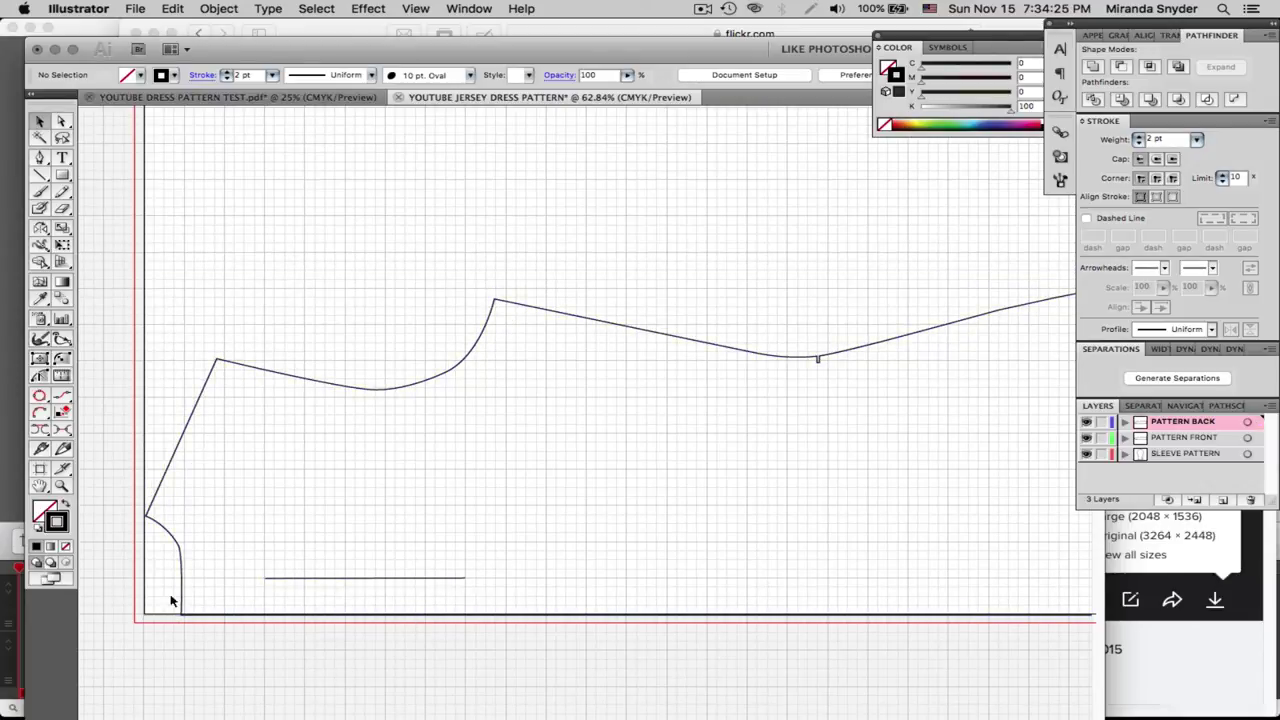
Zoom in on the bottom edge and fine-tune the back group's position against the corner
key(z)
drag(240, 542, 505, 614)
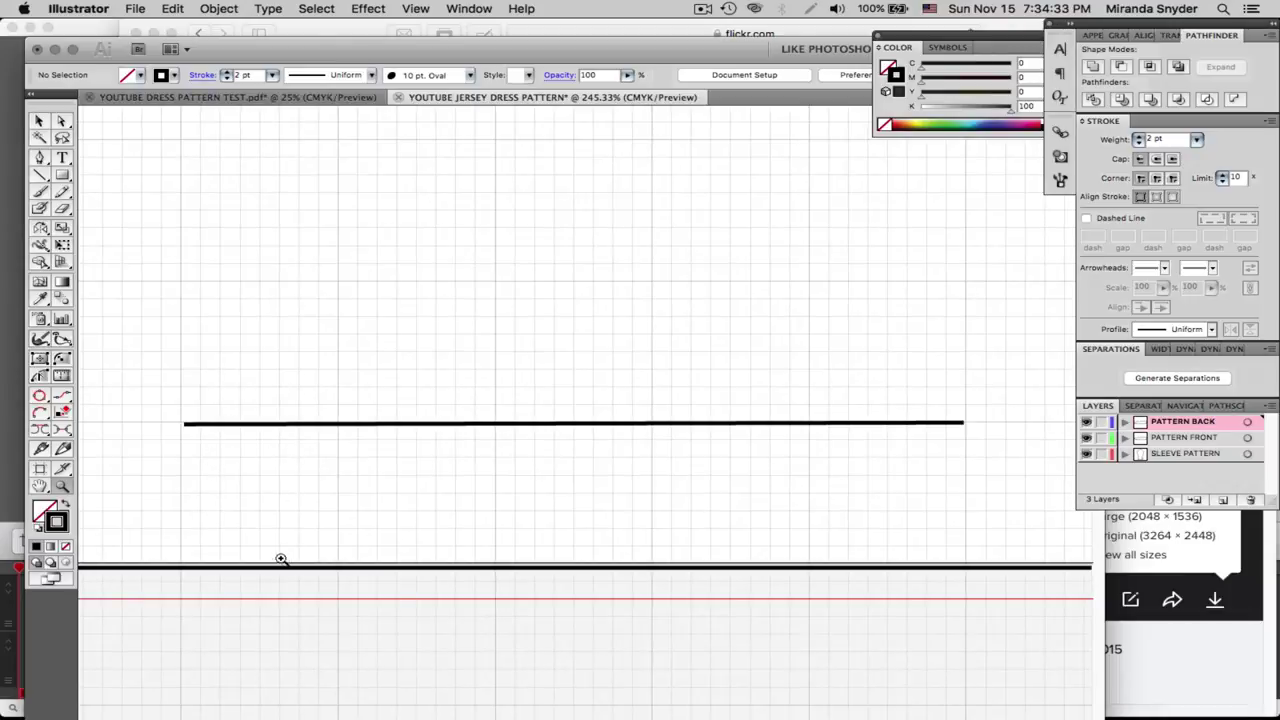
alt+click(316, 476)
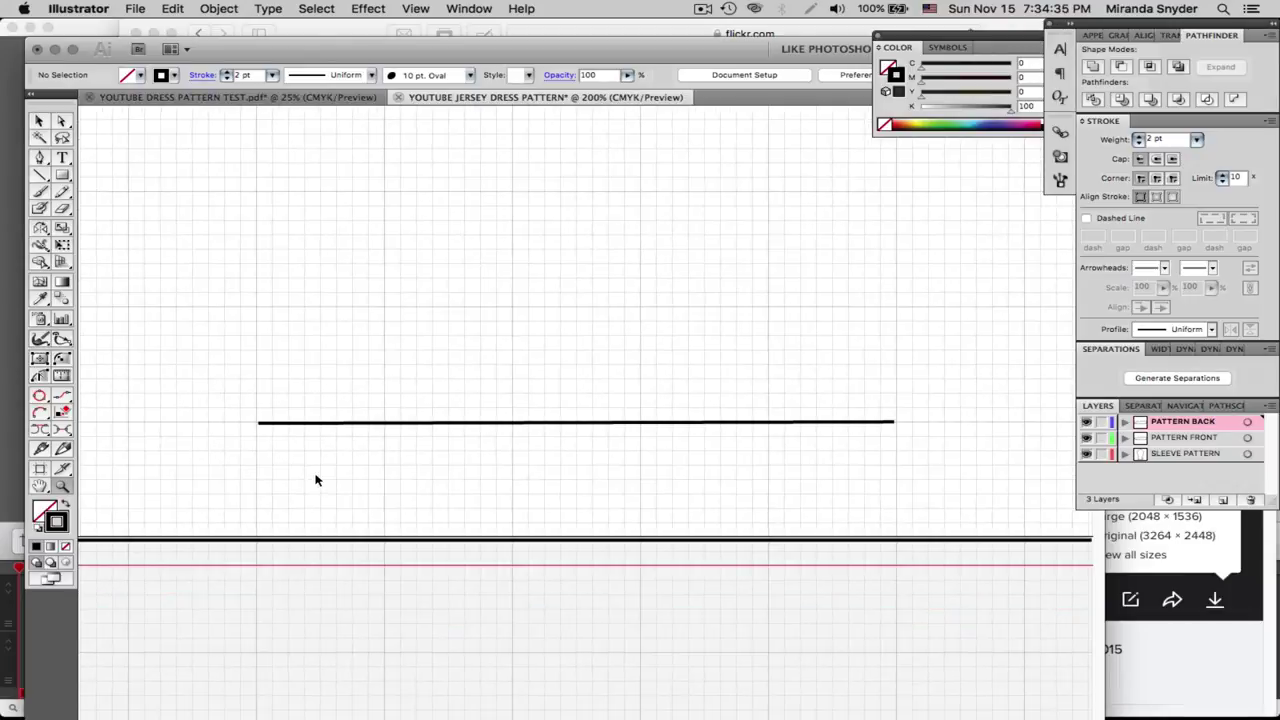
alt+click(315, 475)
alt+click(315, 475)
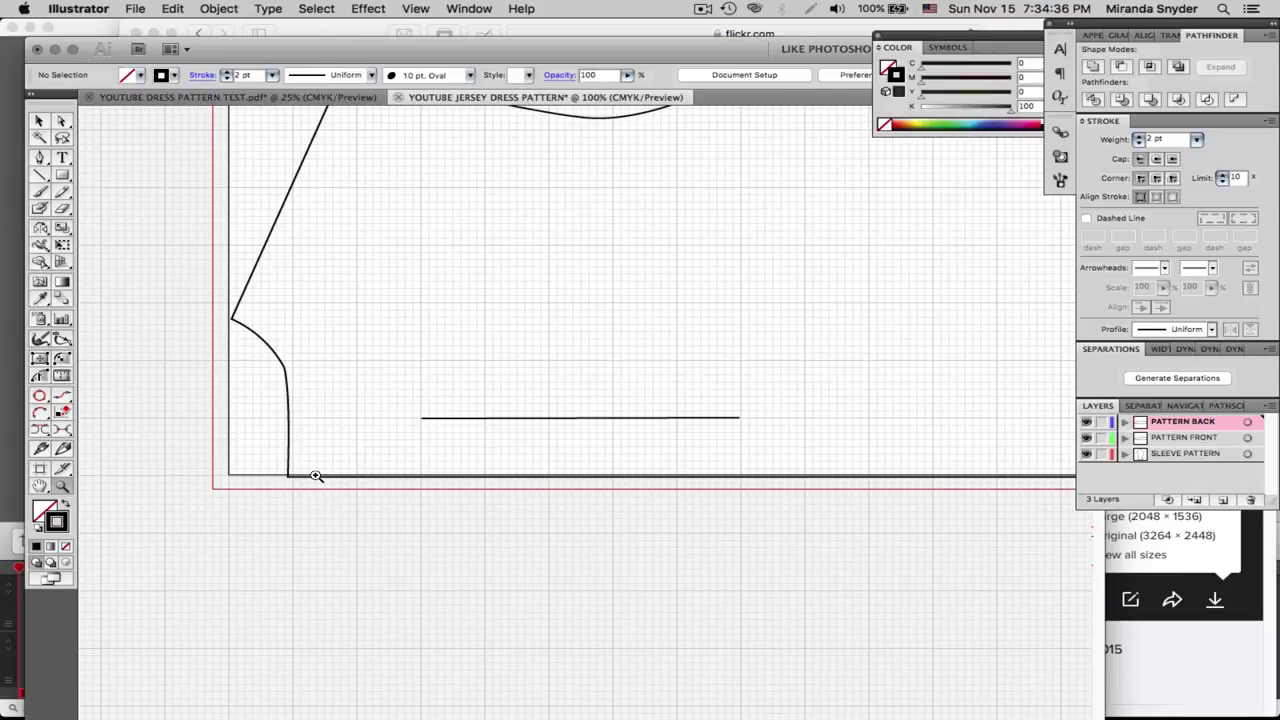
click(39, 121)
click(285, 362)
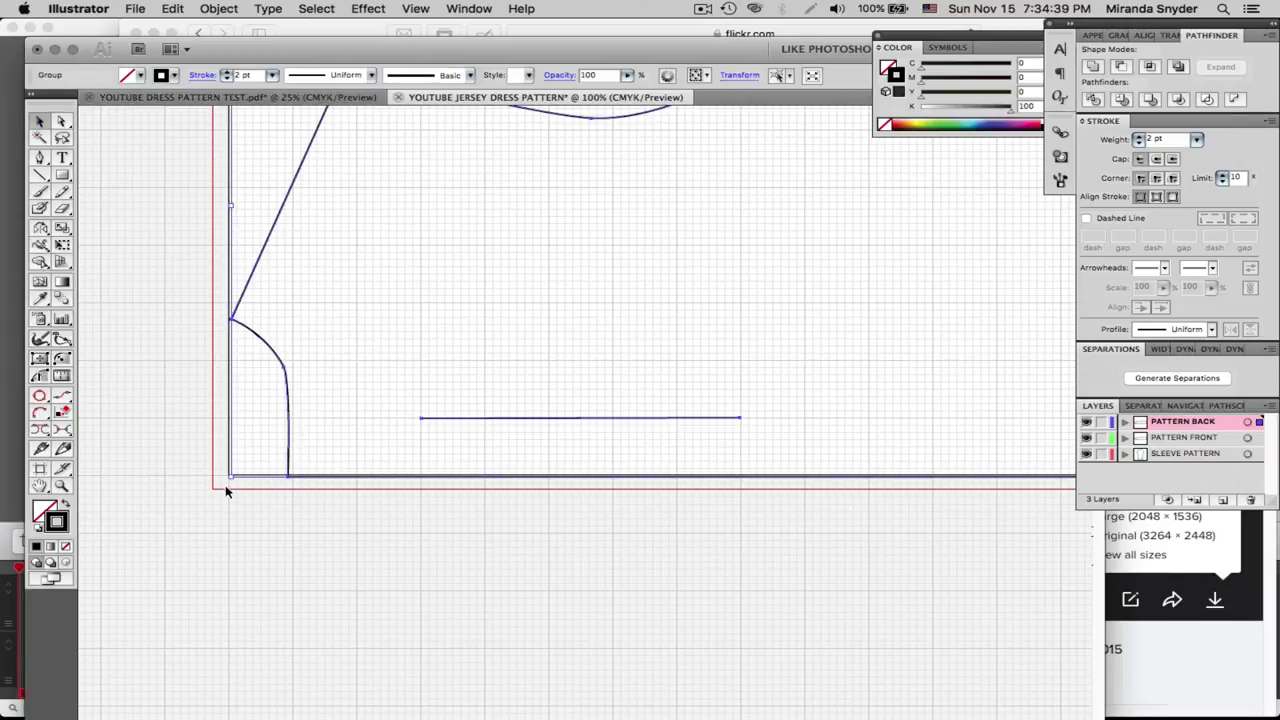
drag(230, 477, 221, 481)
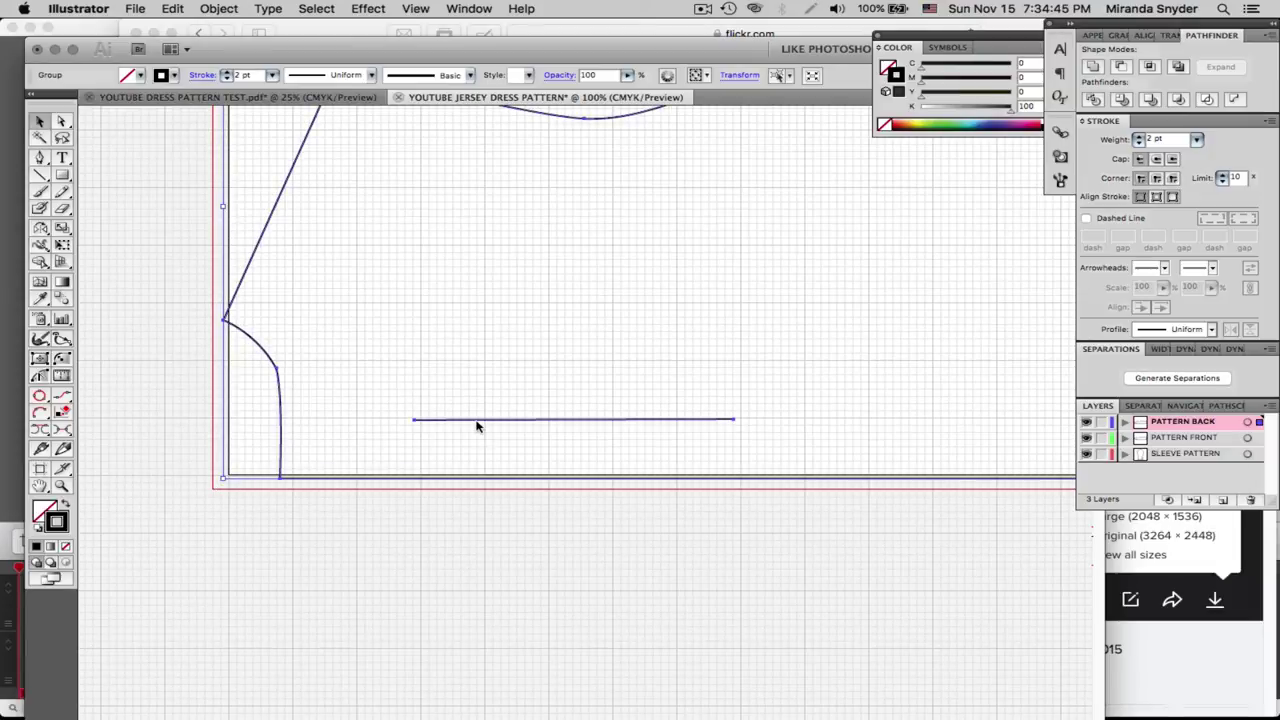
drag(476, 426, 481, 430)
click(478, 490)
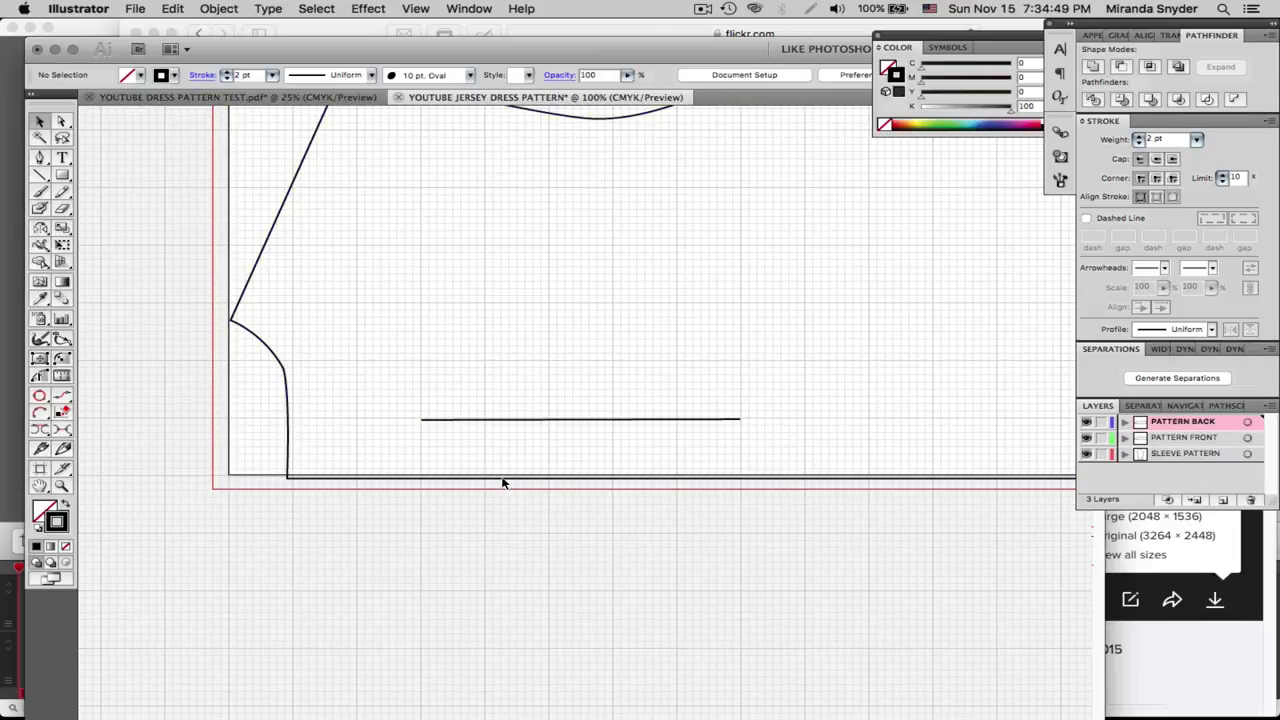
Nudge the back piece left and down so its outline and 5" line sit fully on the page
click(62, 486)
drag(410, 393, 758, 447)
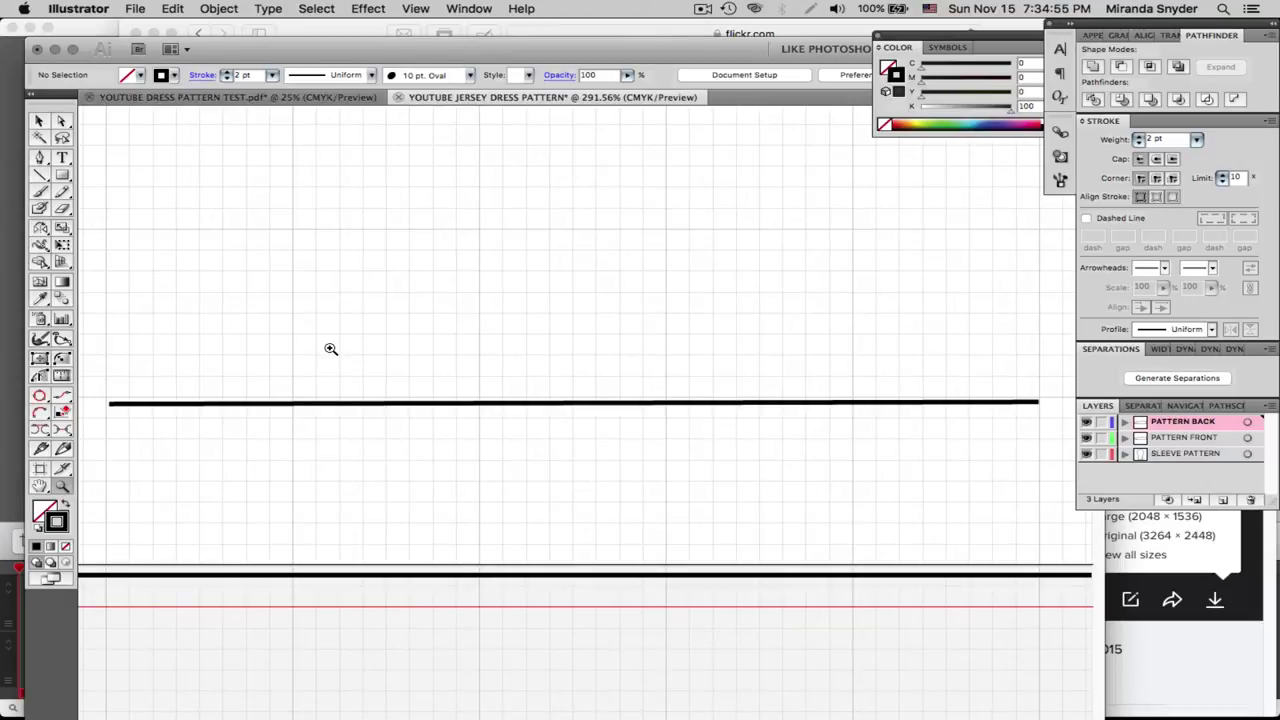
key(super+1)
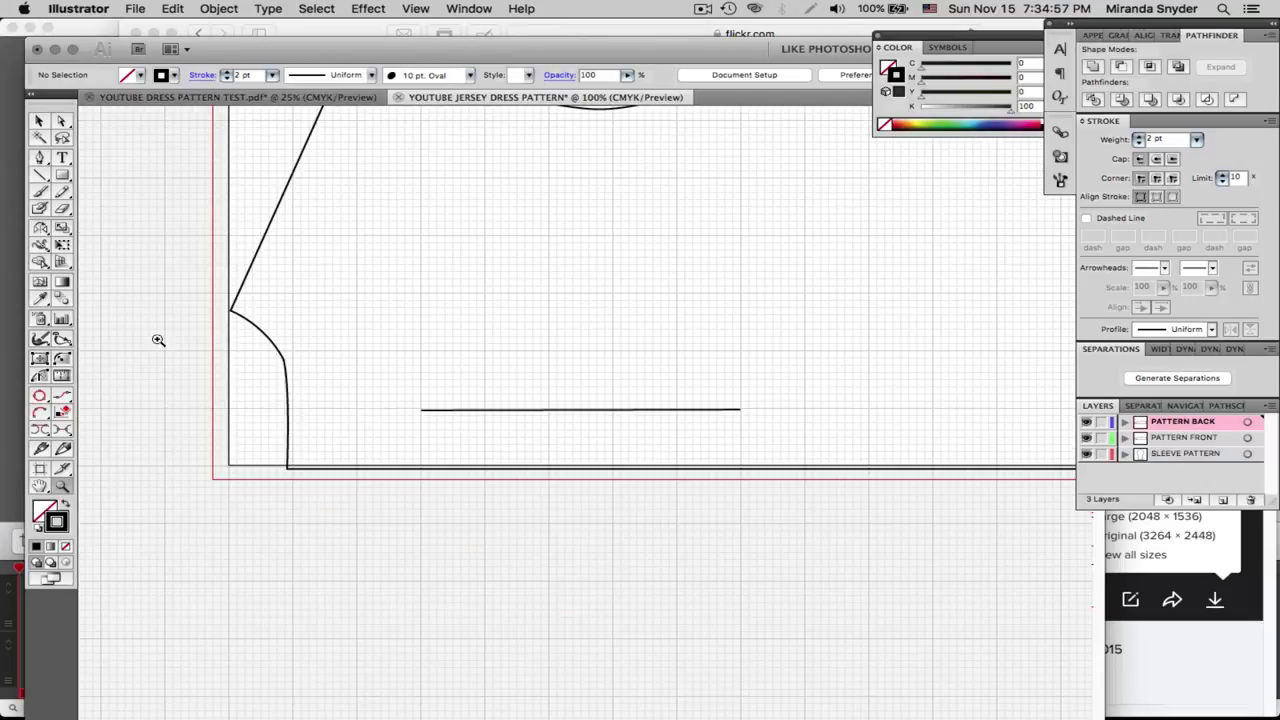
click(40, 122)
click(287, 420)
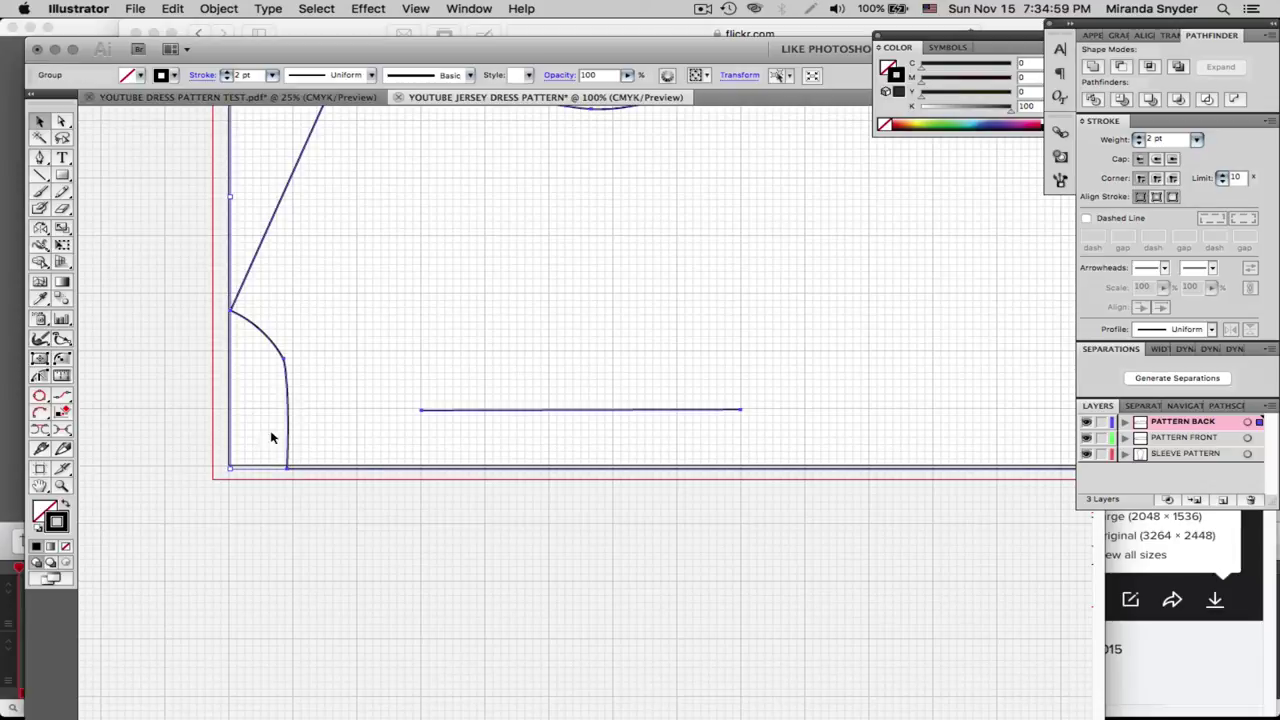
key(Left)
key(Left)
key(Left)
key(Left)
key(Left)
key(Left)
key(Left)
key(Left)
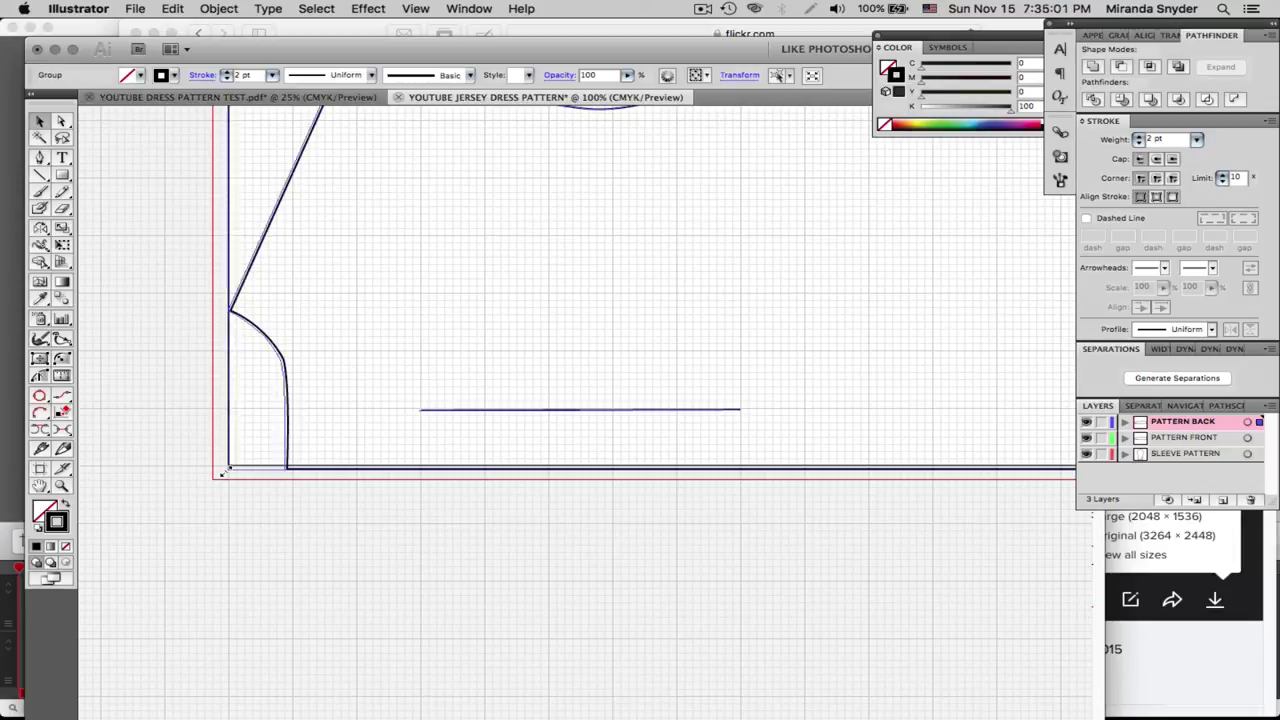
key(Down)
key(Down)
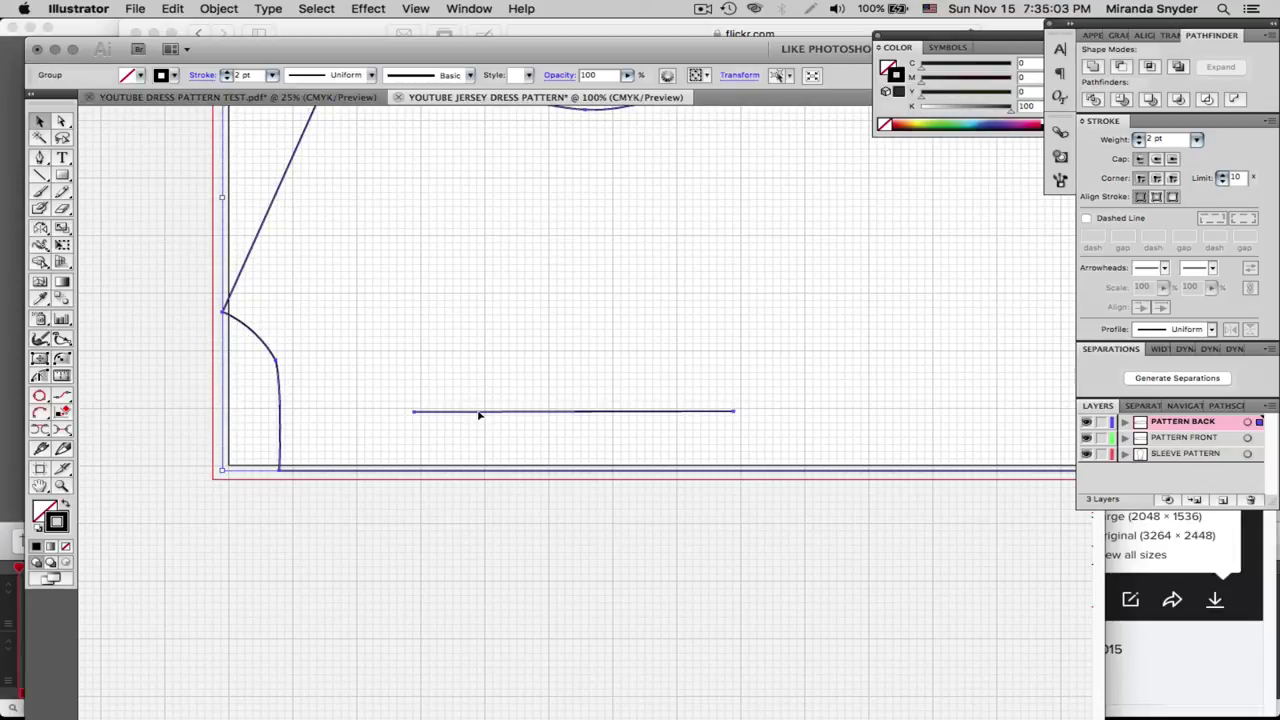
drag(479, 414, 487, 410)
click(468, 512)
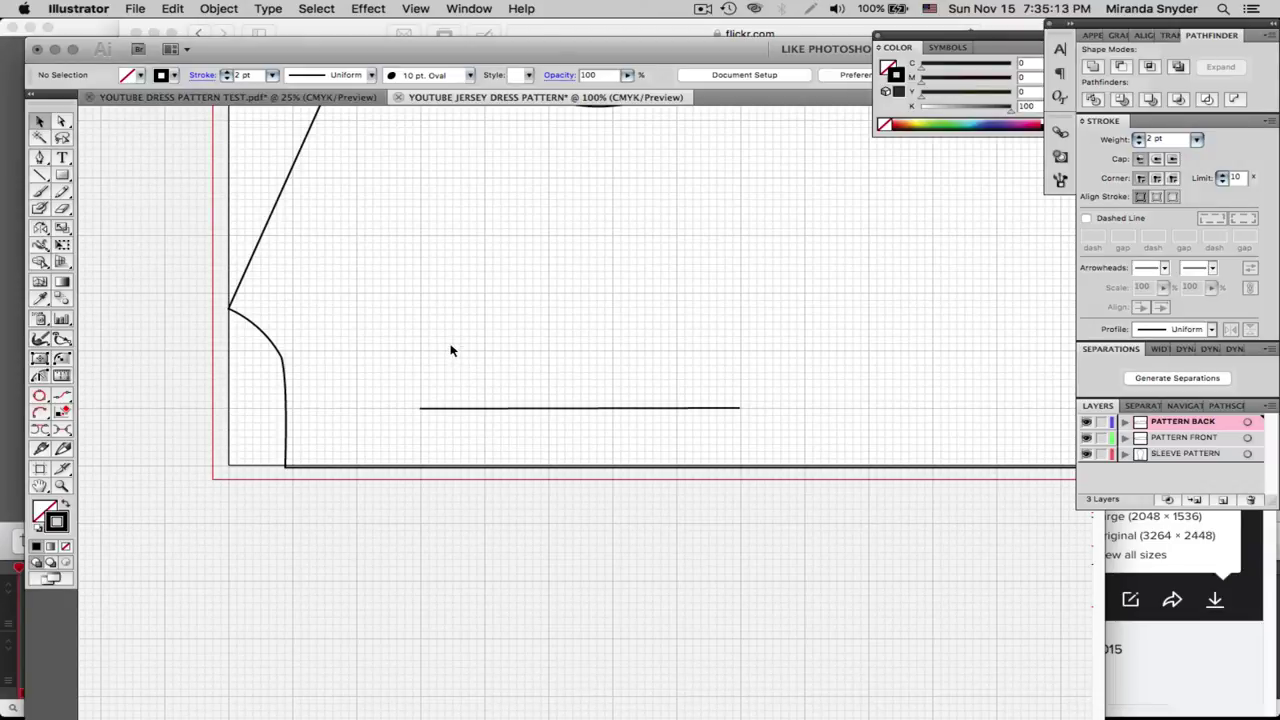
key(super+minus)
key(super+minus)
key(super+minus)
key(super+minus)
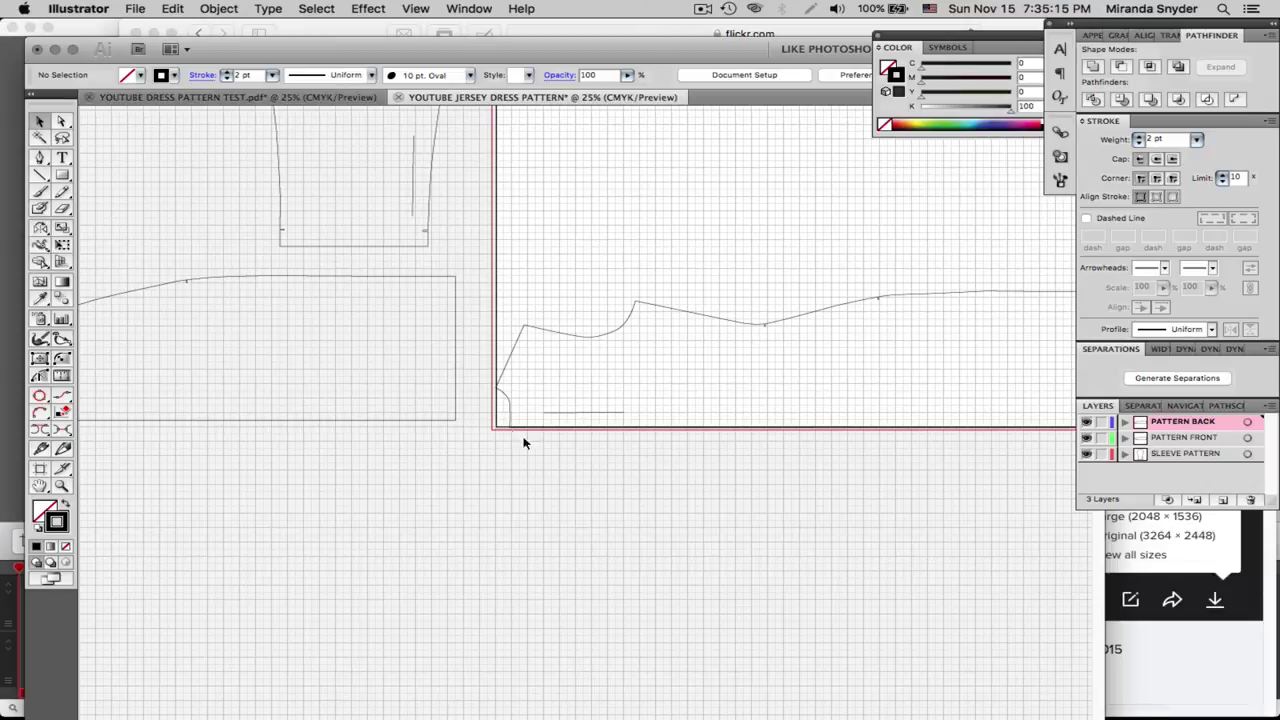
Prepare the Type tool inside the back piece with black fill and no stroke
drag(703, 506, 459, 529)
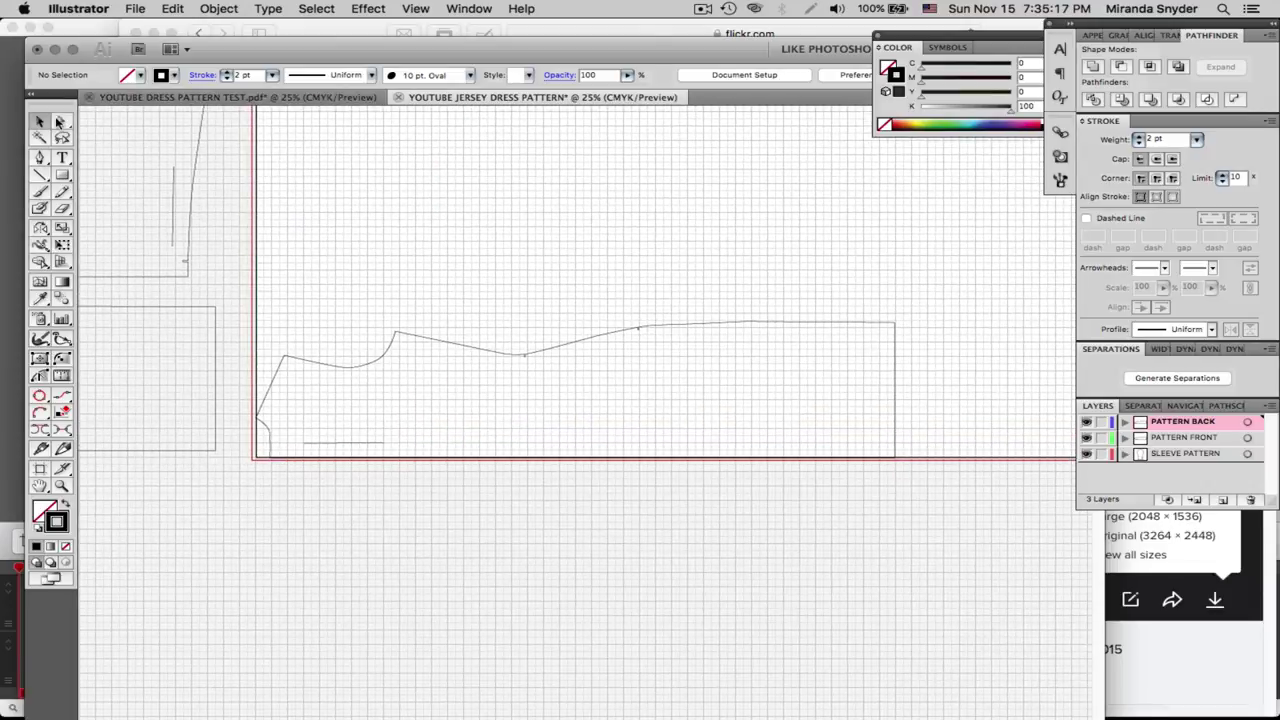
click(505, 350)
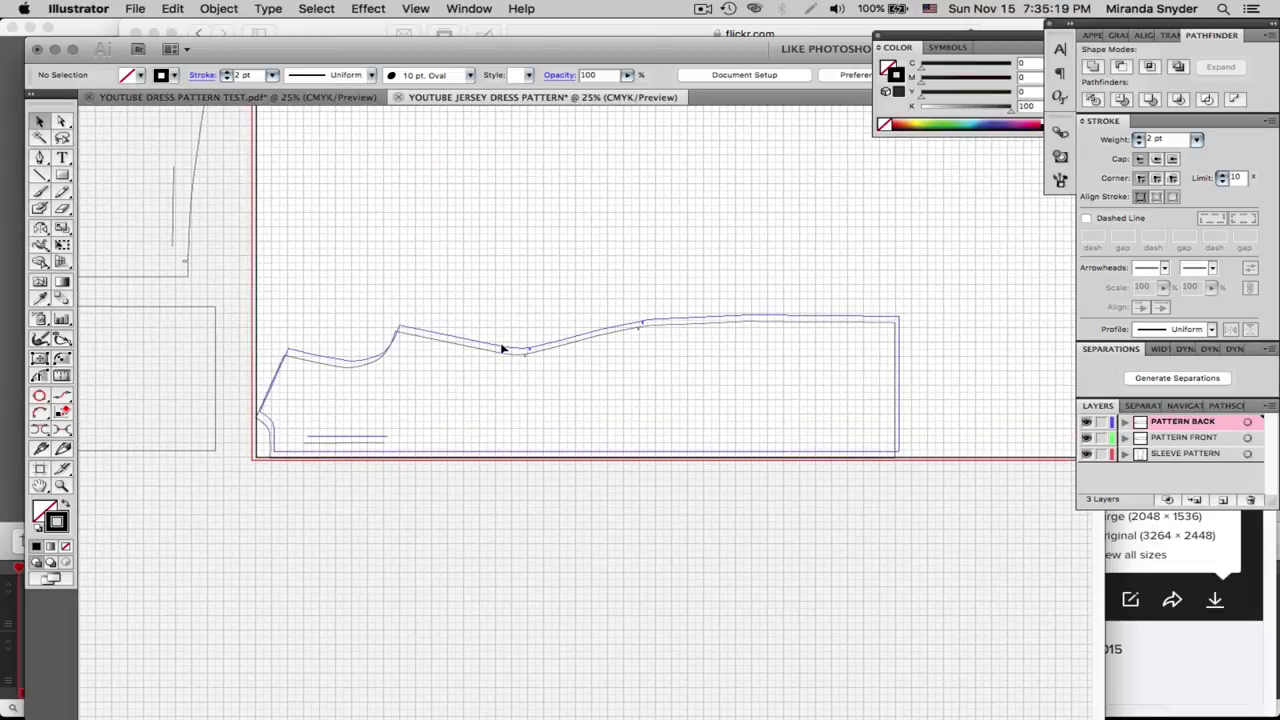
click(264, 494)
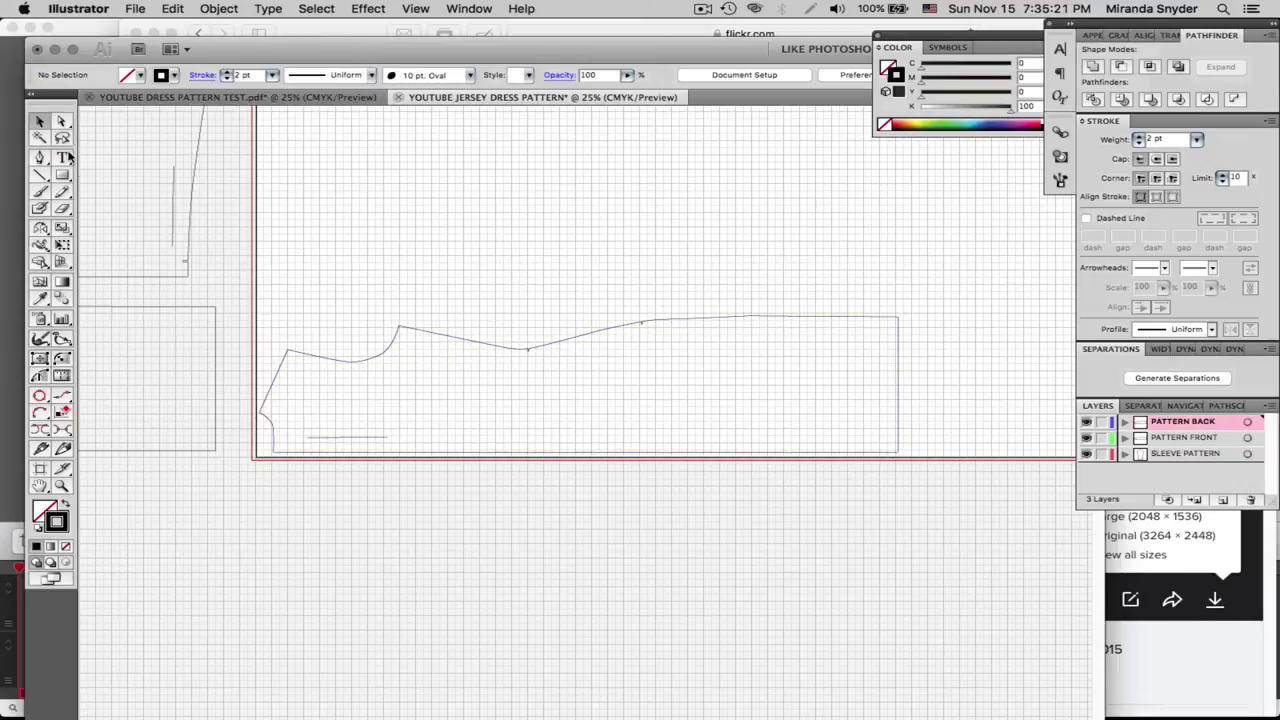
key(t)
click(547, 390)
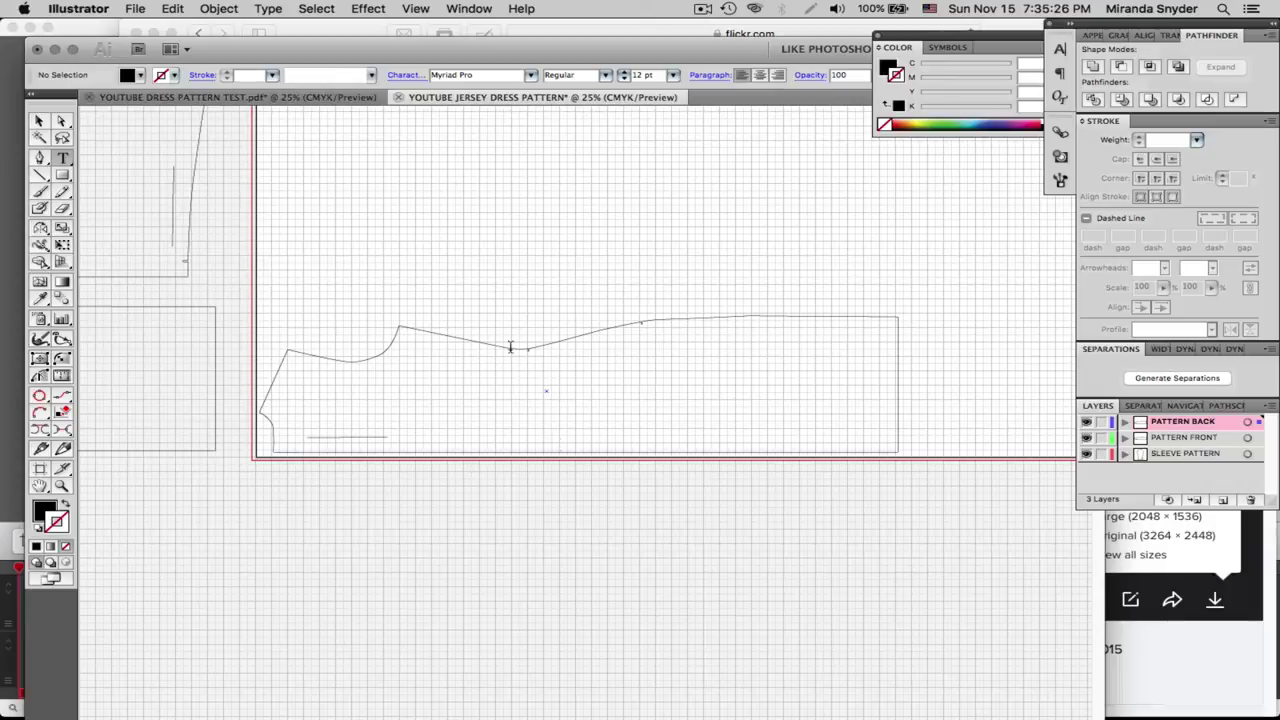
click(36, 530)
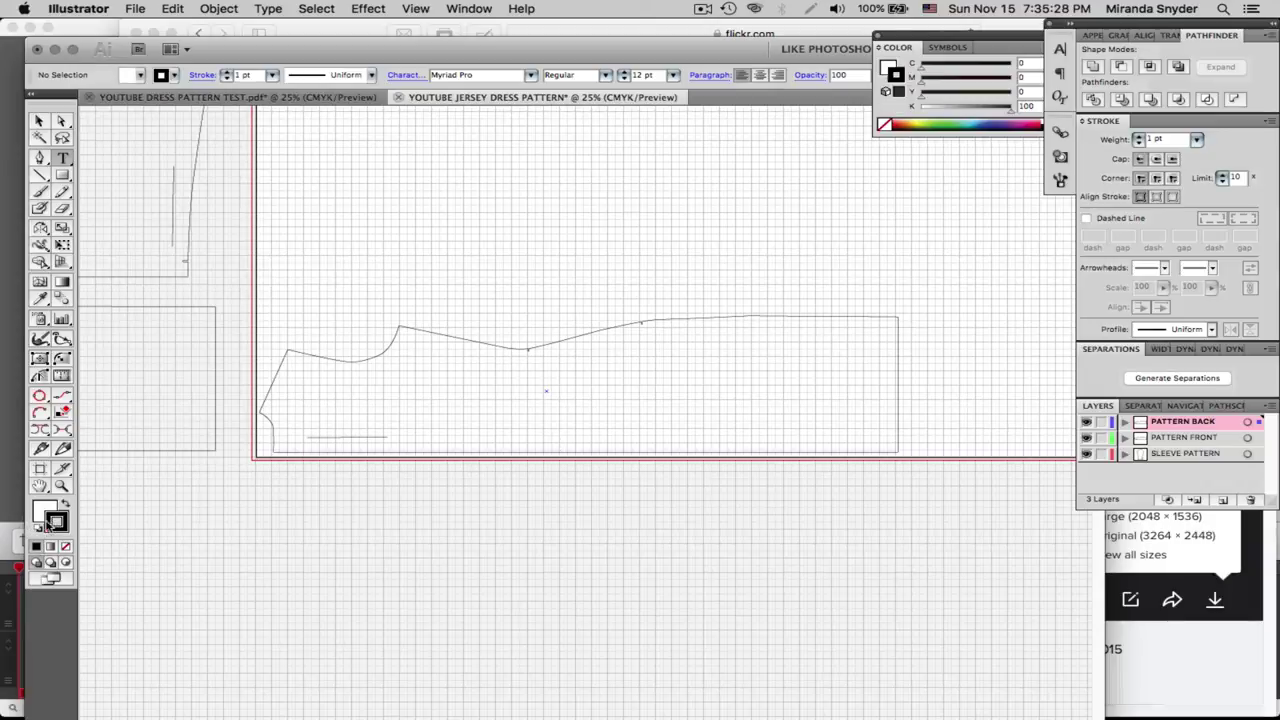
click(554, 398)
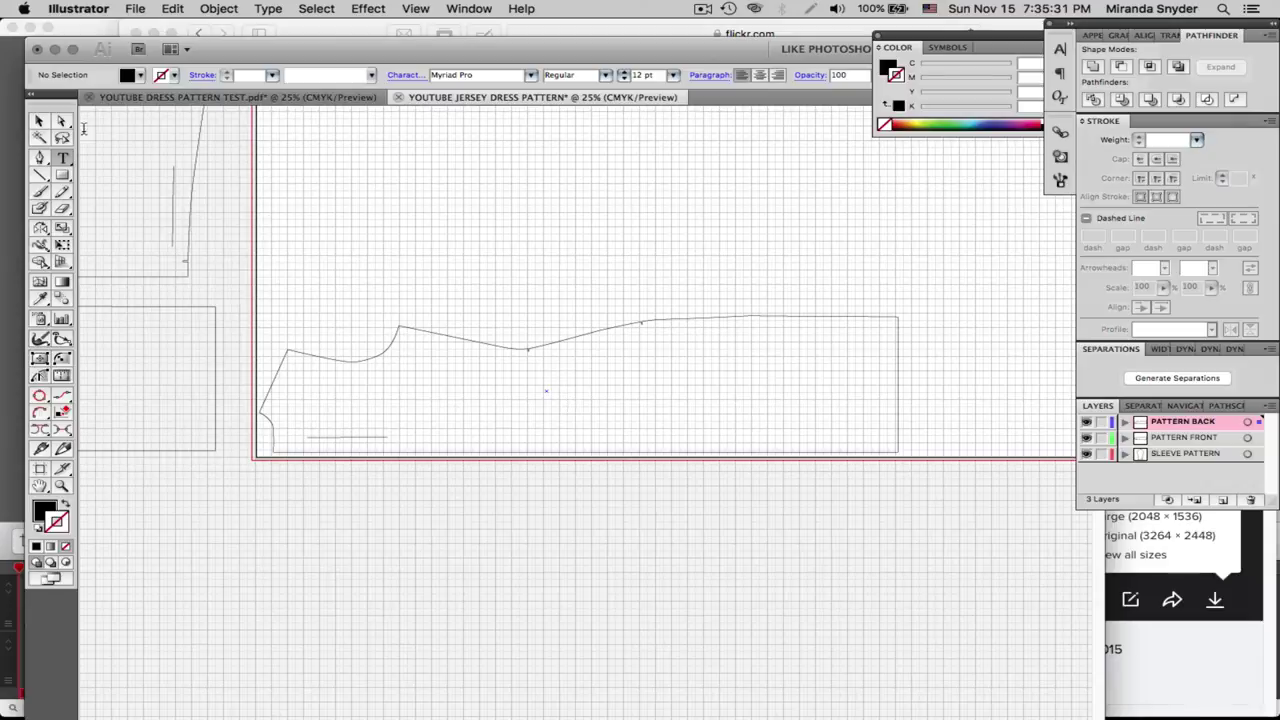
key(Escape)
click(496, 388)
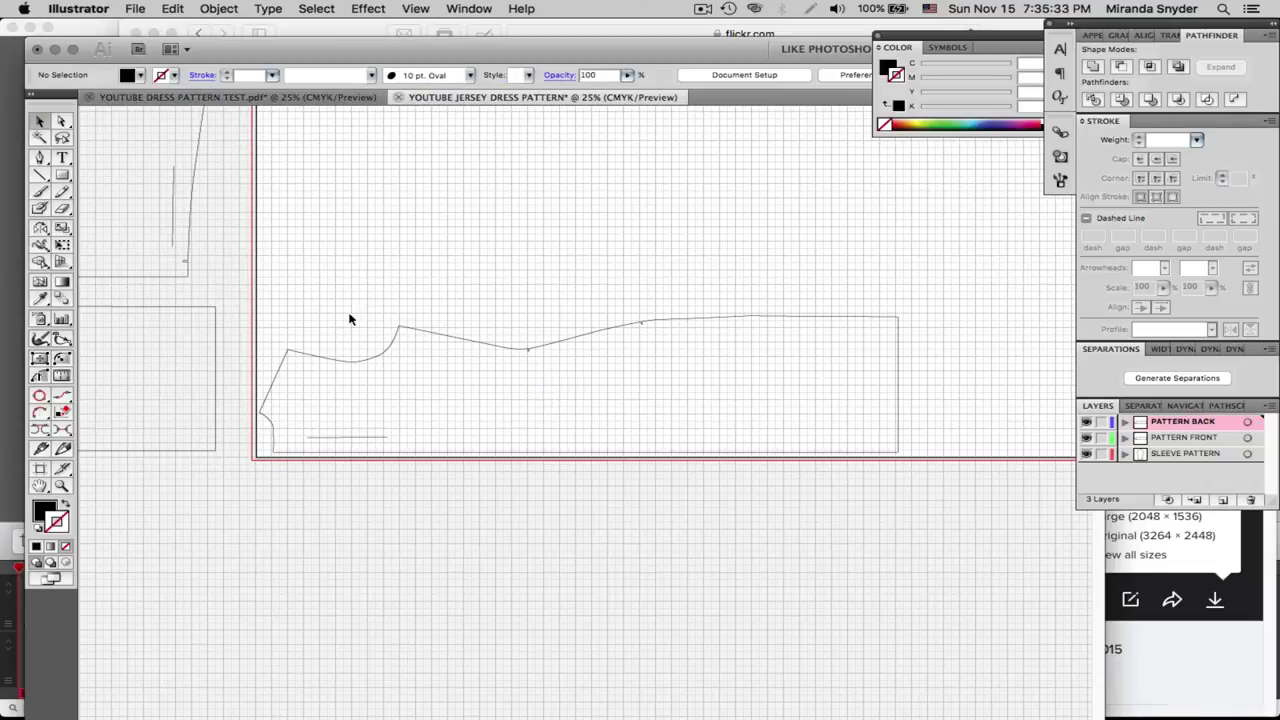
click(62, 157)
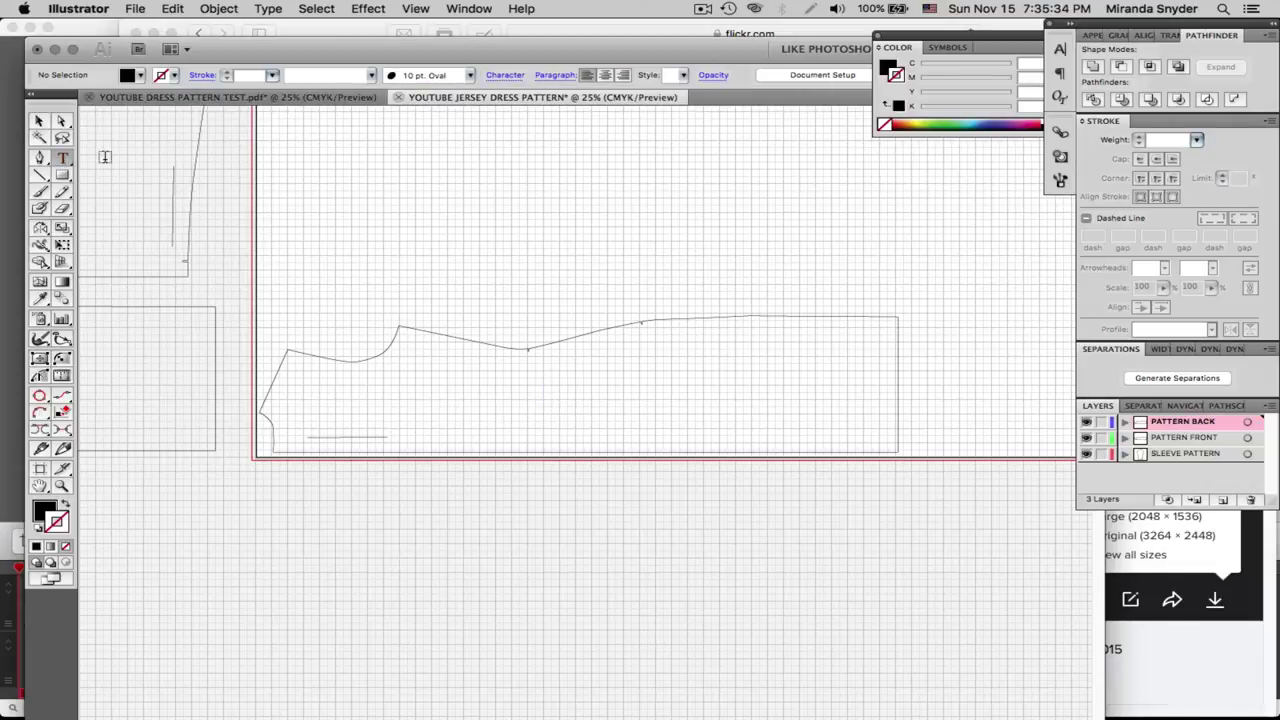
click(68, 502)
Type the 48 pt back label, from YOUTUBE through CUT 1 ON FOLD, SIZE 6 and the date
click(514, 392)
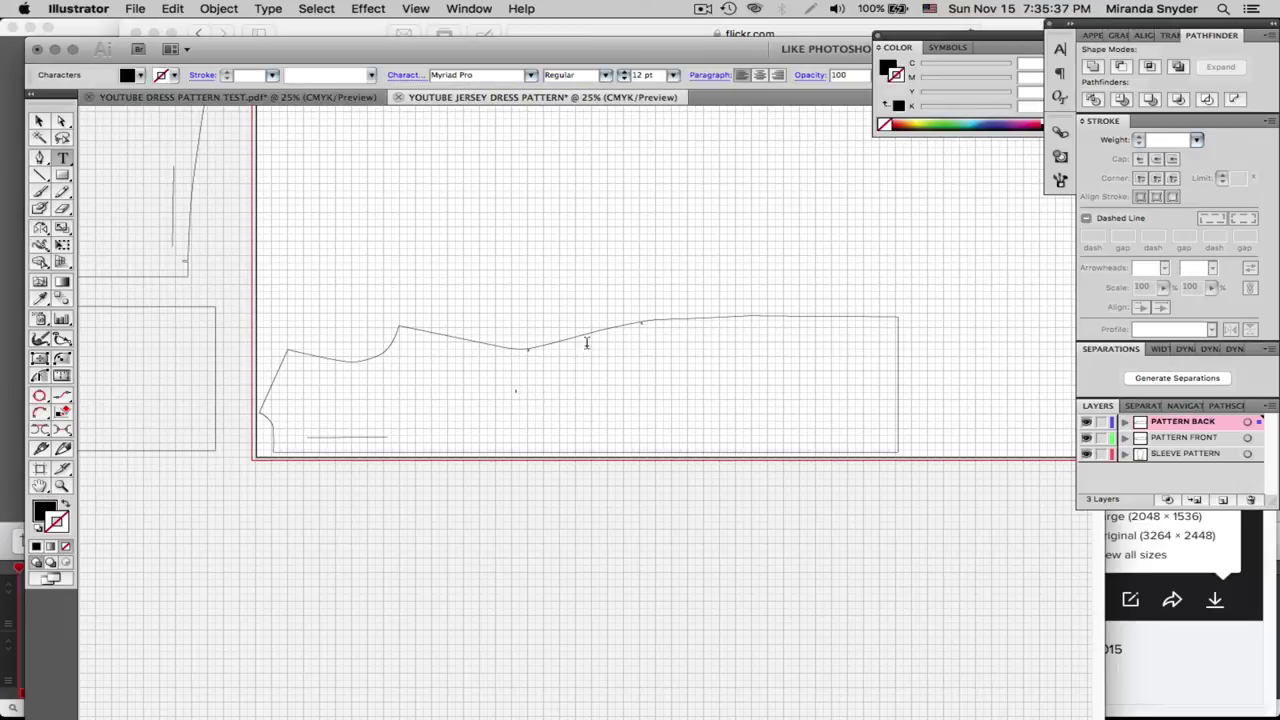
click(675, 78)
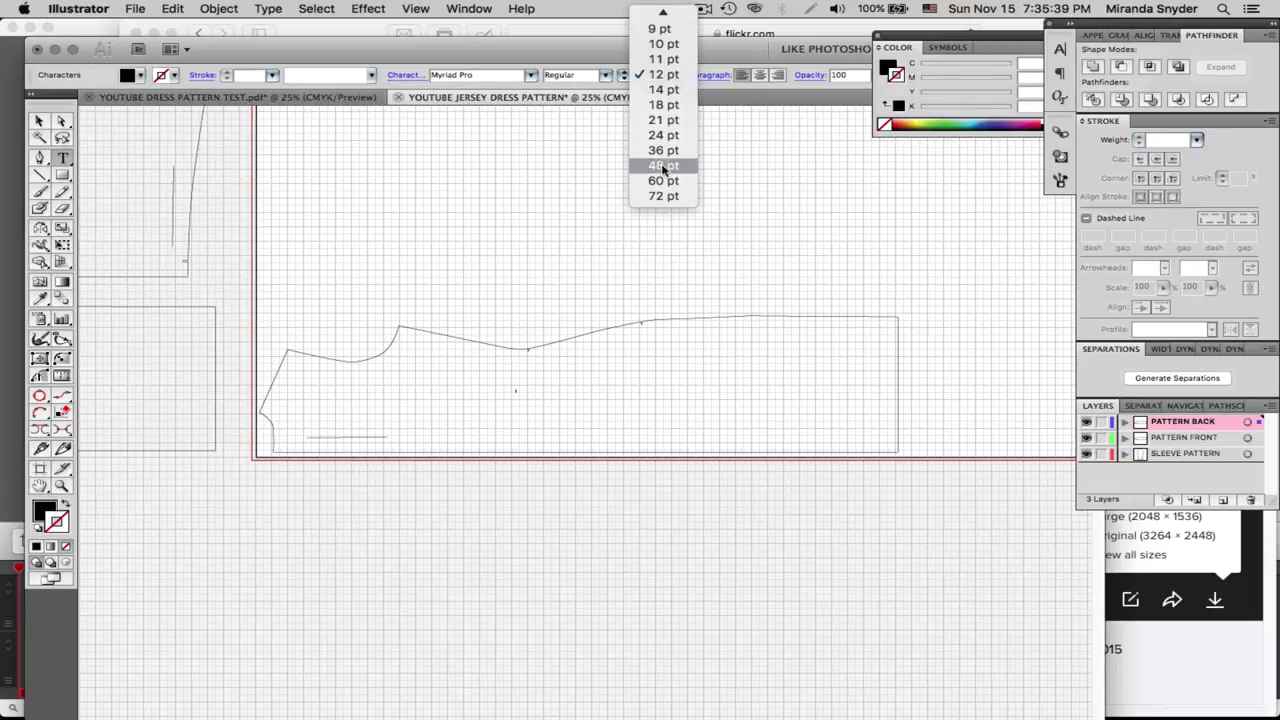
click(662, 163)
text(YOUTUBE)
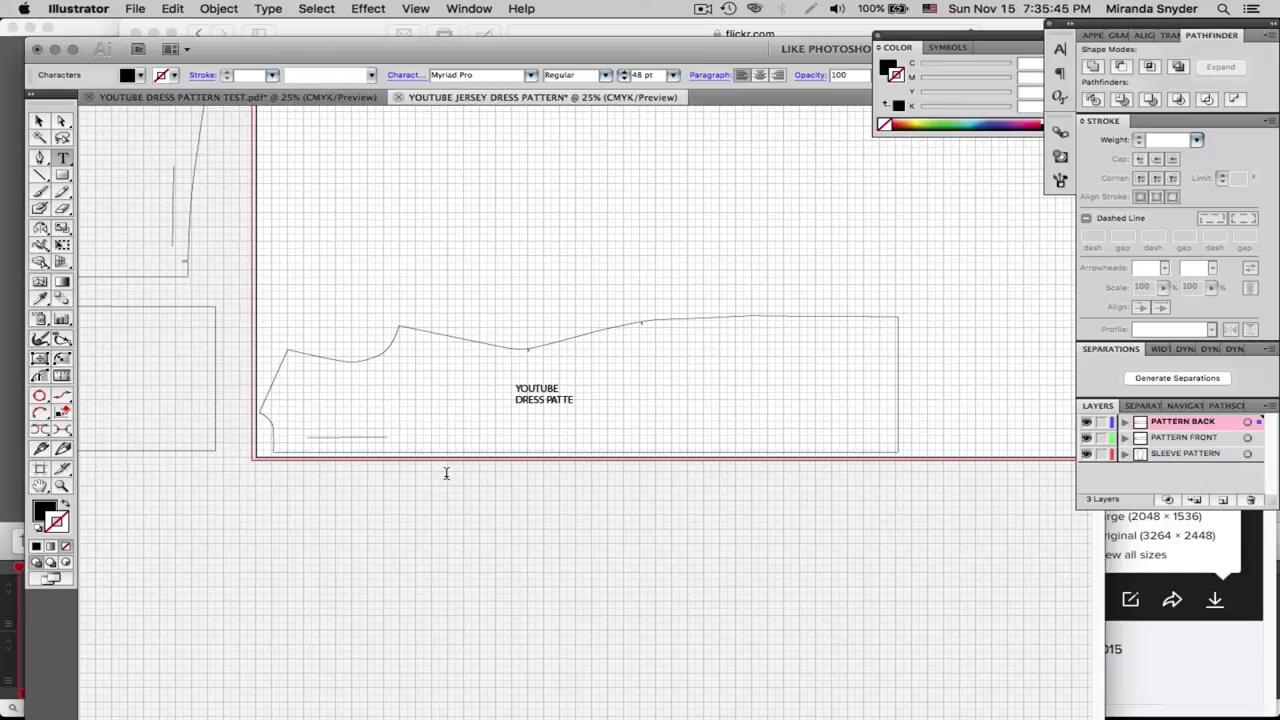
key(BackSpace)
key(BackSpace)
key(BackSpace)
text(JERSEY DRESS)
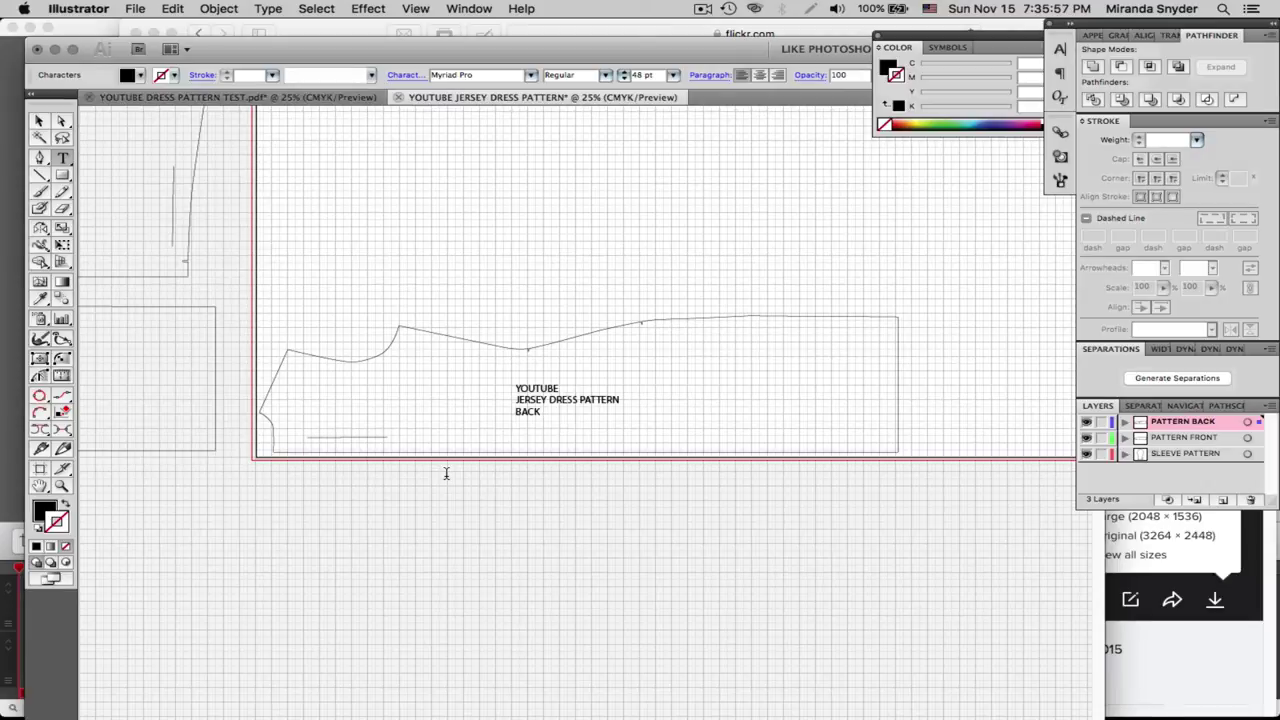
key(Return)
text(CUT 1 ON FOLD)
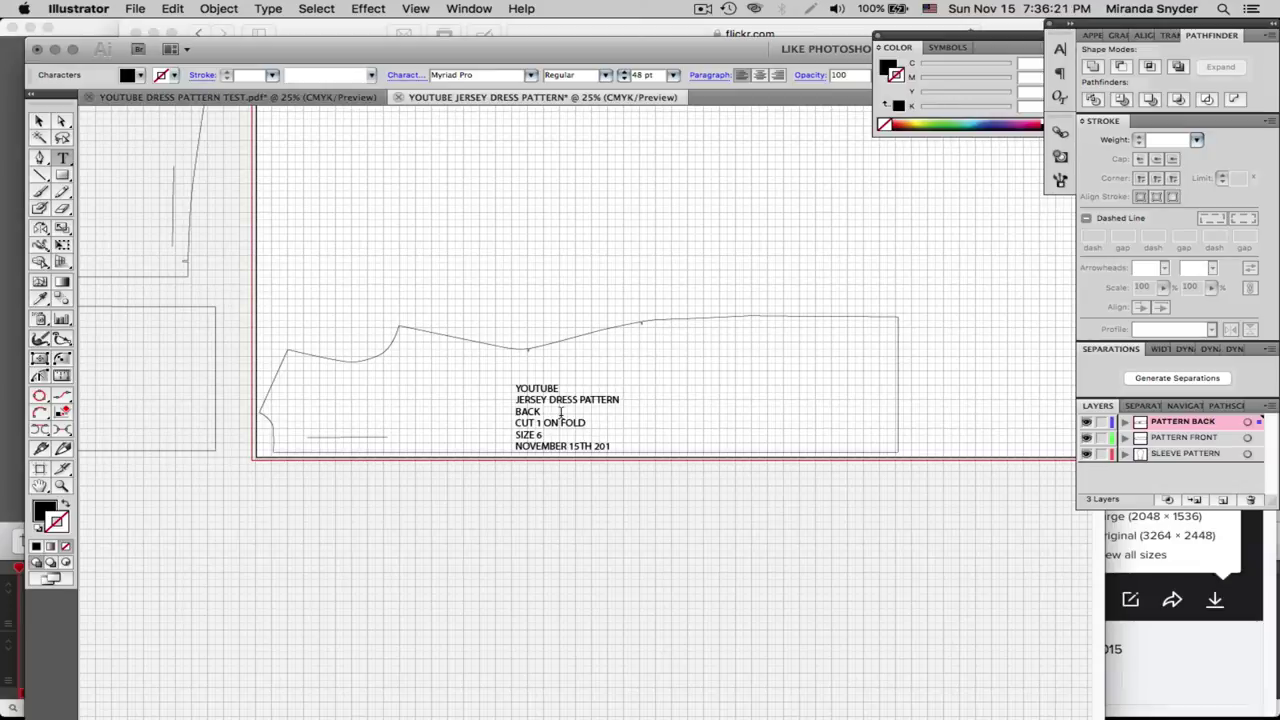
Move the label block left within the back pattern piece
click(38, 123)
drag(515, 395, 427, 396)
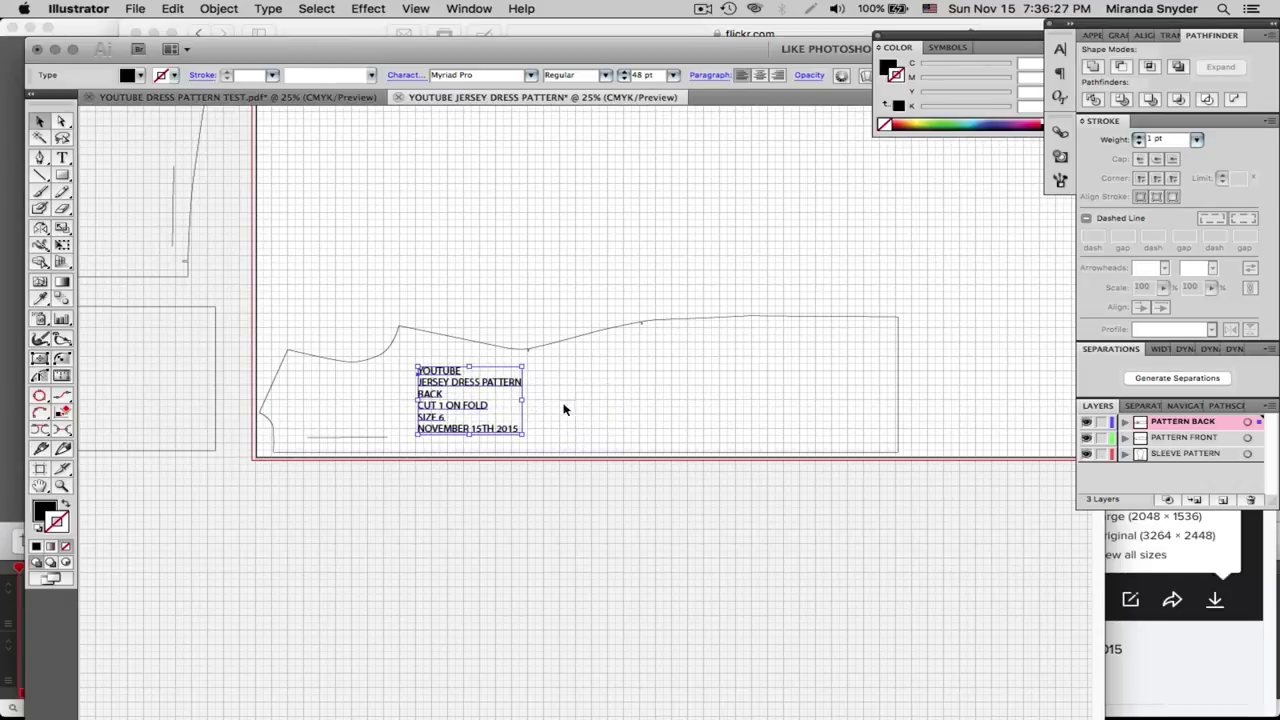
click(563, 406)
drag(341, 287, 587, 502)
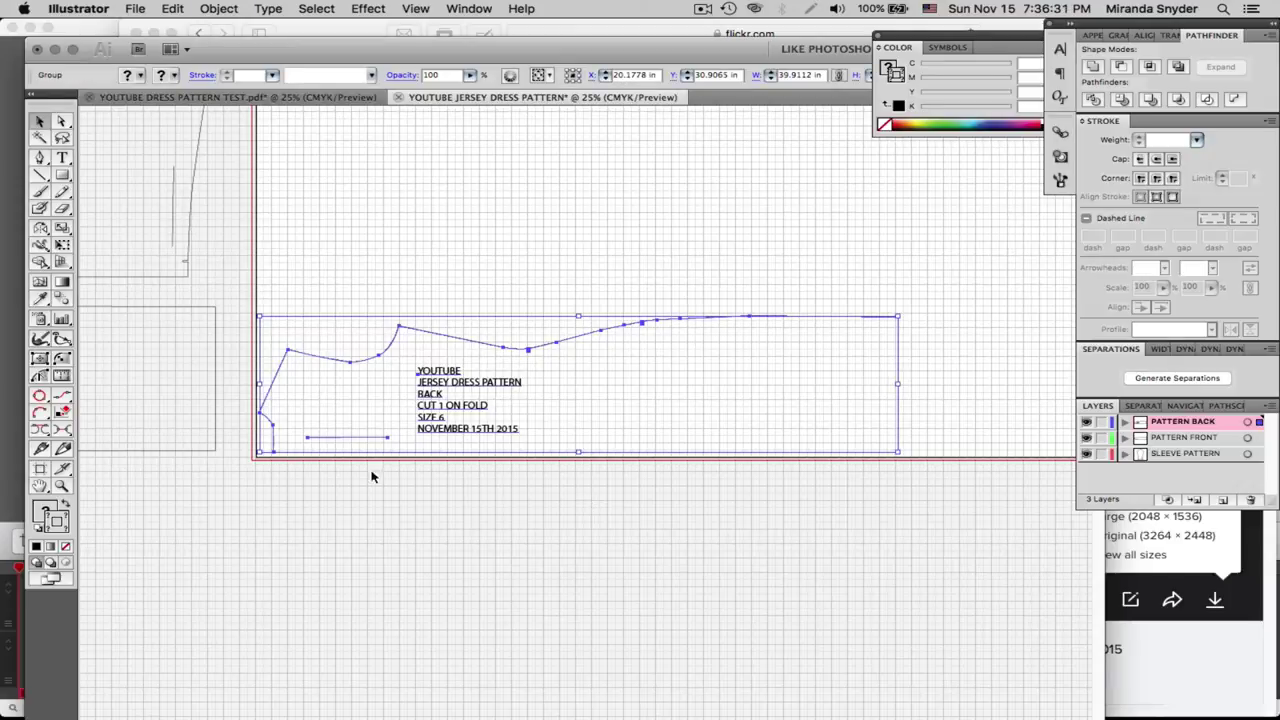
click(389, 545)
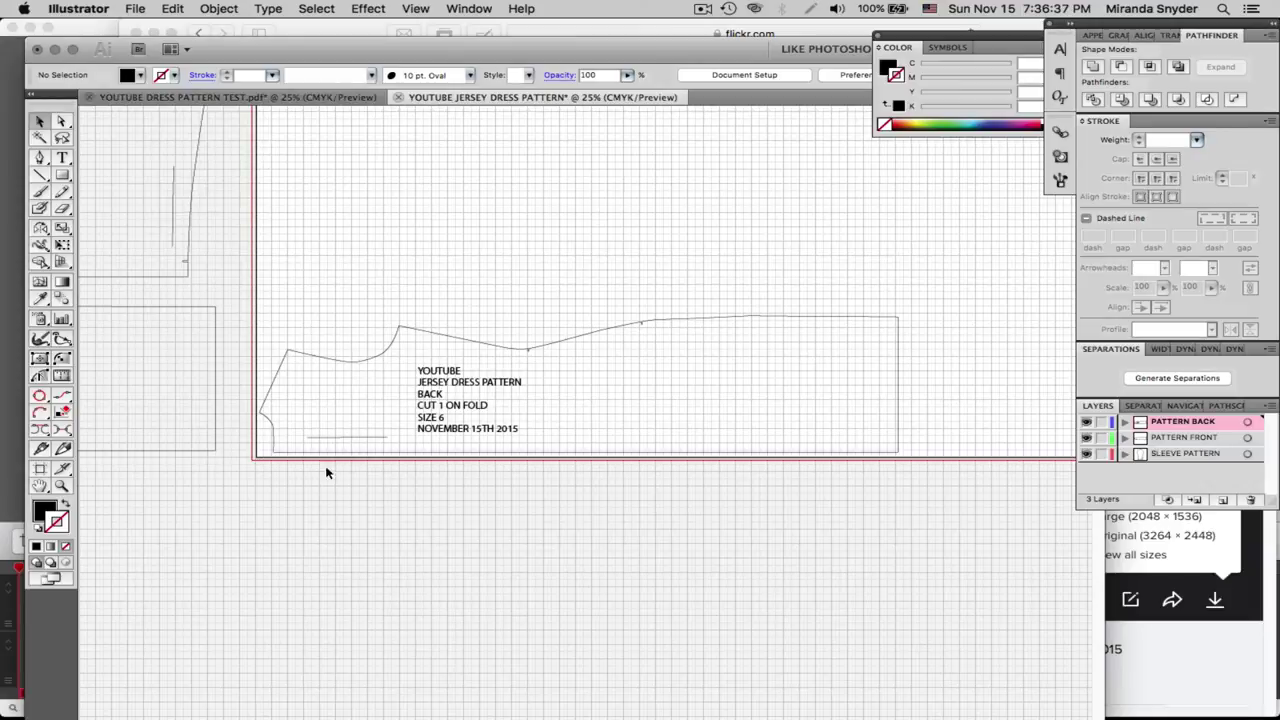
Drag the Pattern Front group onto the artboard above the back piece and nudge it into place
drag(353, 527, 531, 633)
scroll(531, 633, left, 10)
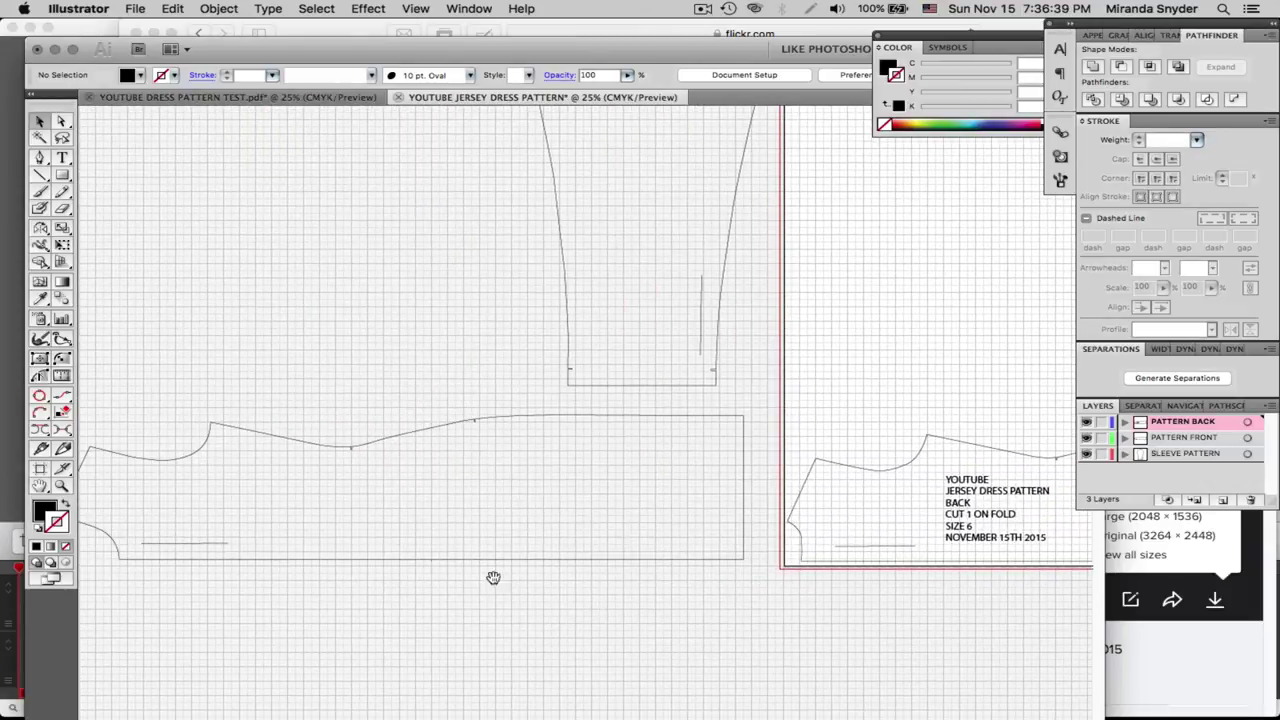
drag(144, 387, 310, 545)
drag(316, 446, 1029, 303)
scroll(700, 400, right, 15)
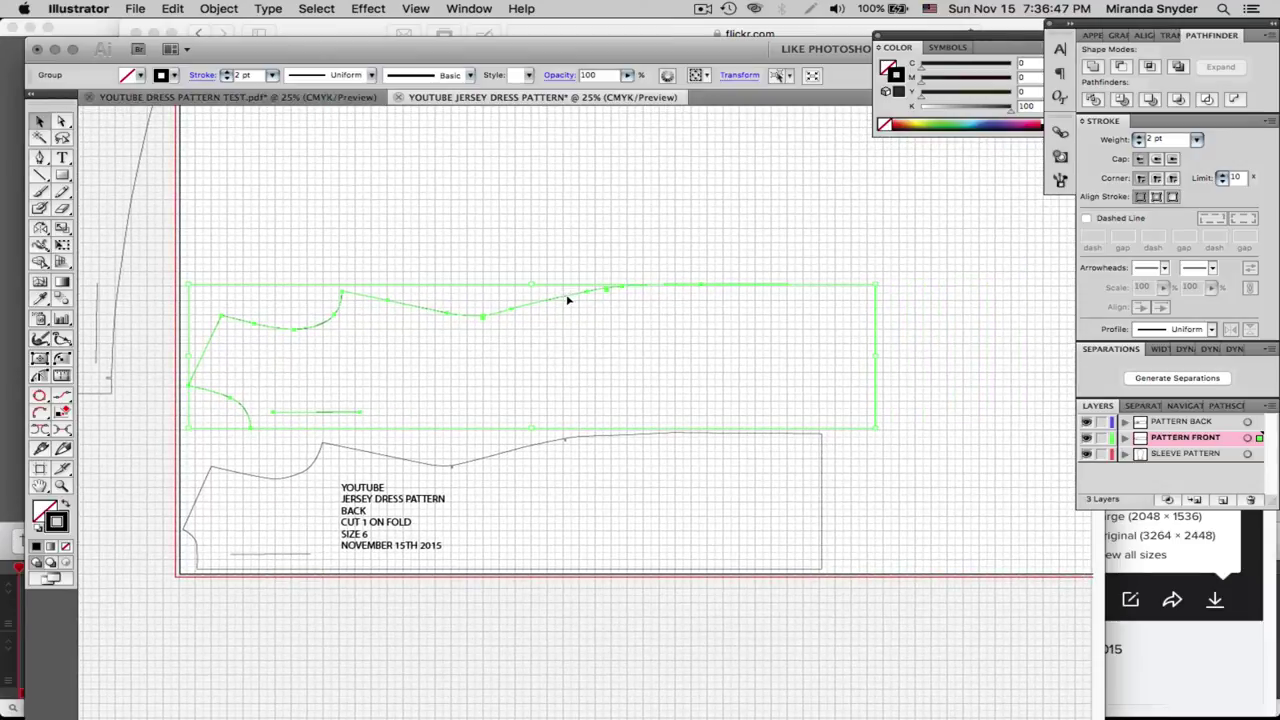
drag(567, 300, 571, 281)
click(556, 340)
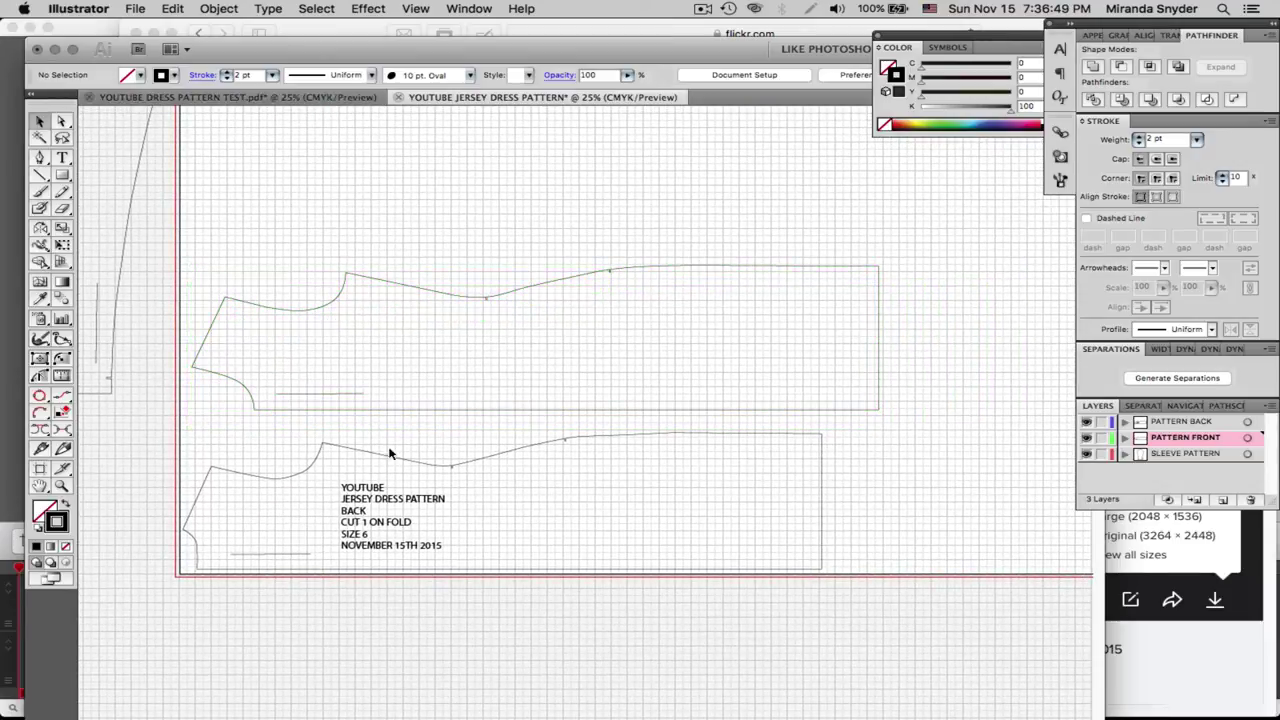
click(61, 485)
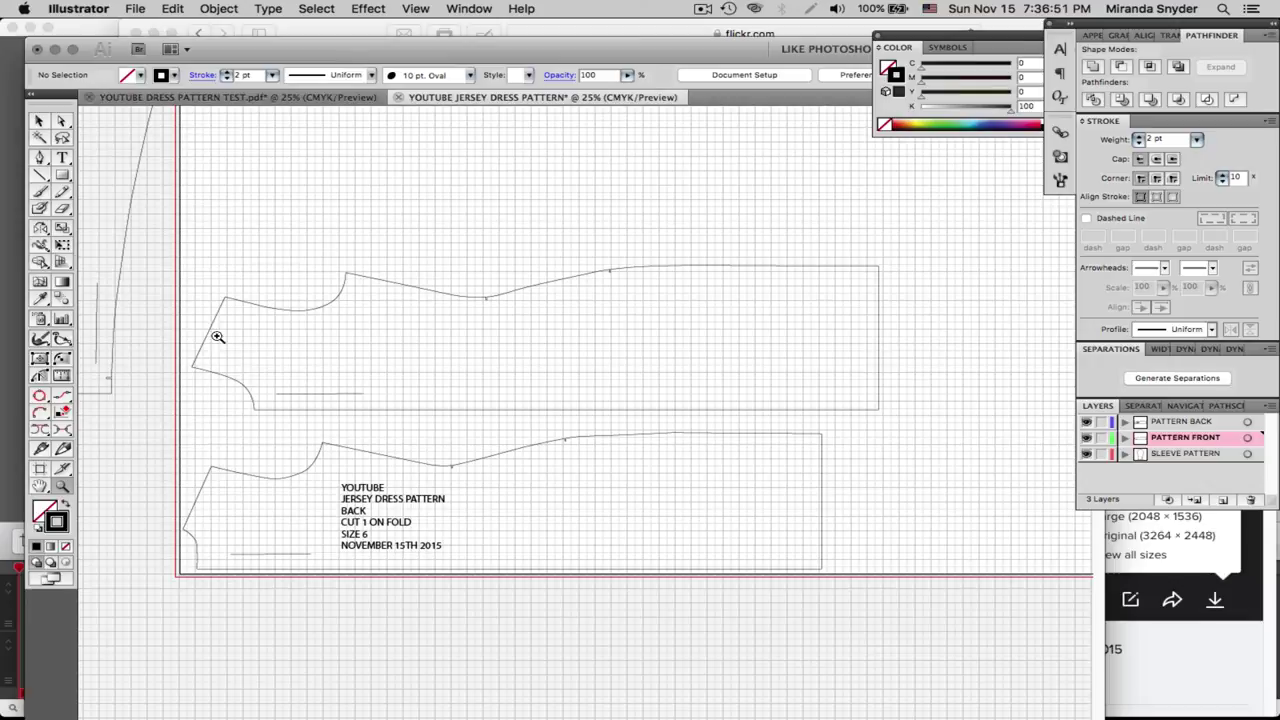
drag(217, 337, 408, 432)
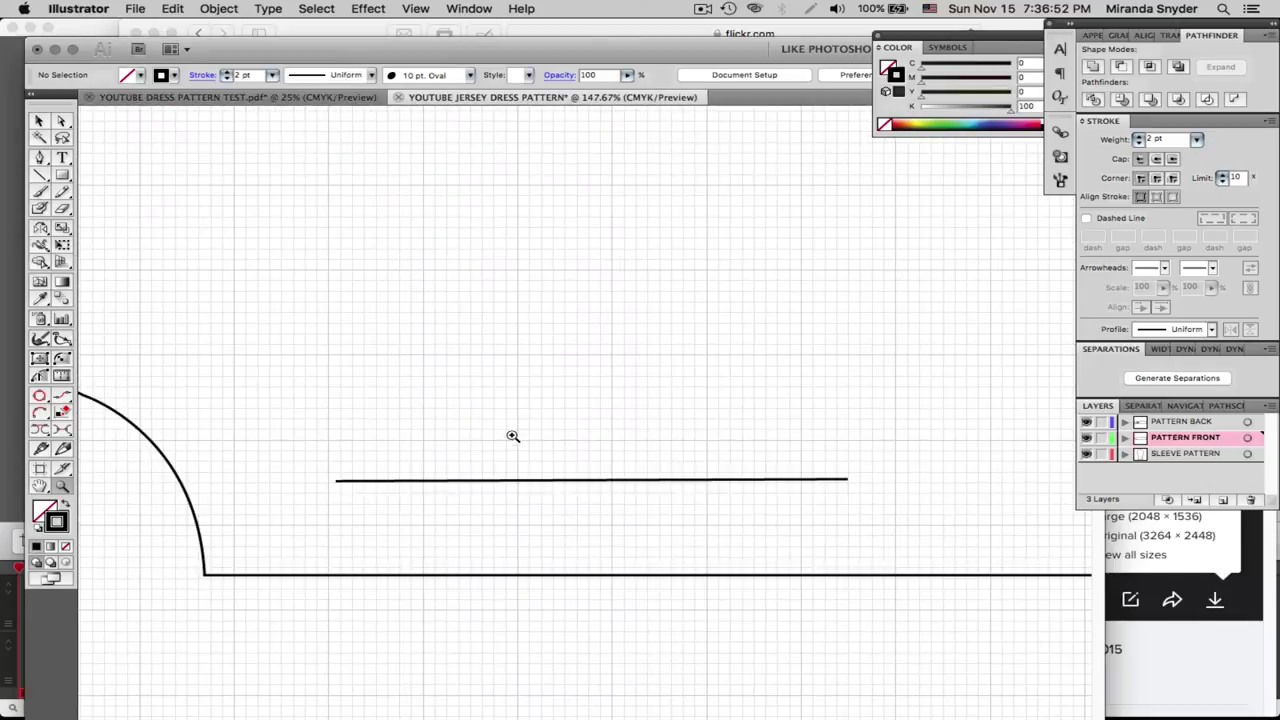
click(40, 121)
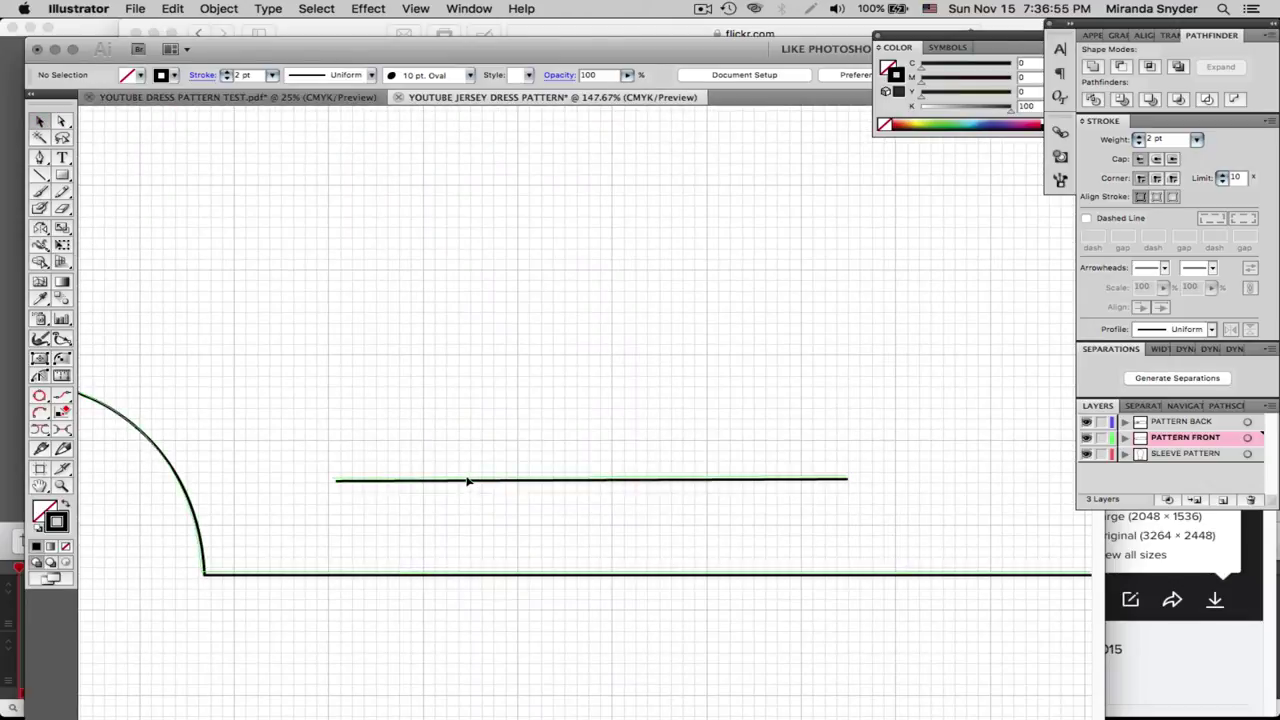
drag(465, 482, 458, 479)
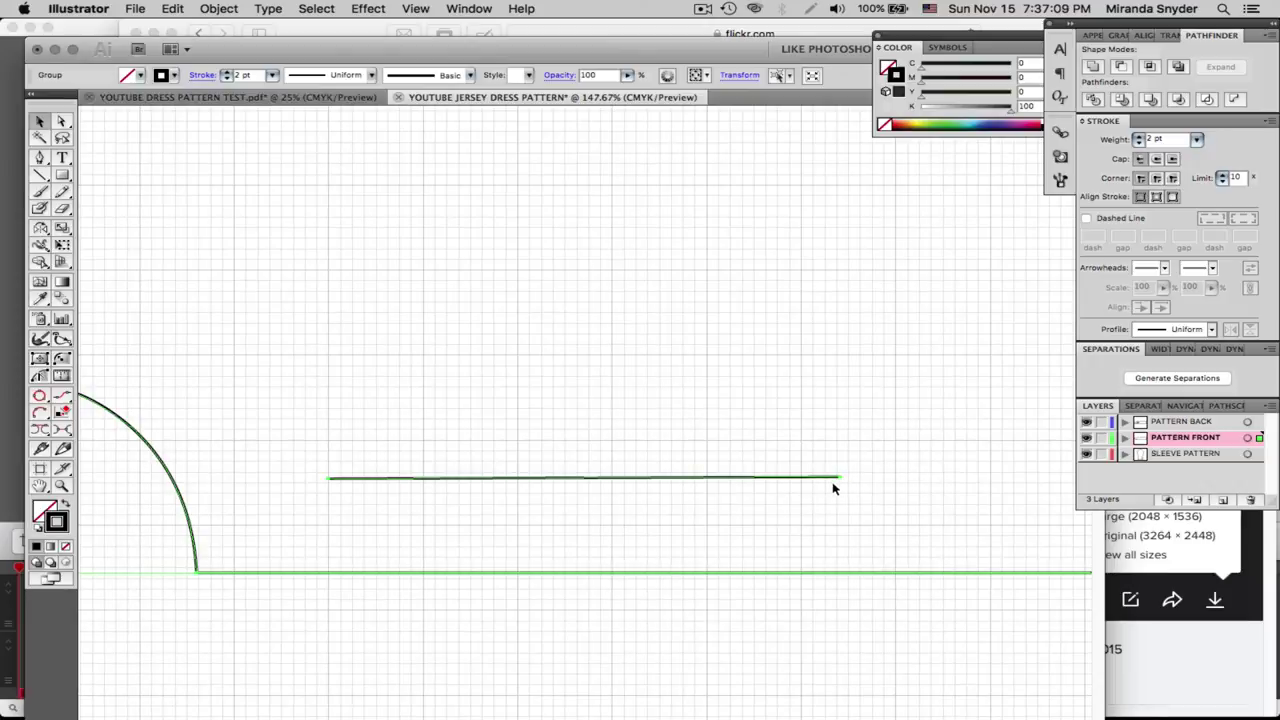
Shift the front pattern group up and left, checking its curved corner and left side
drag(248, 538, 640, 518)
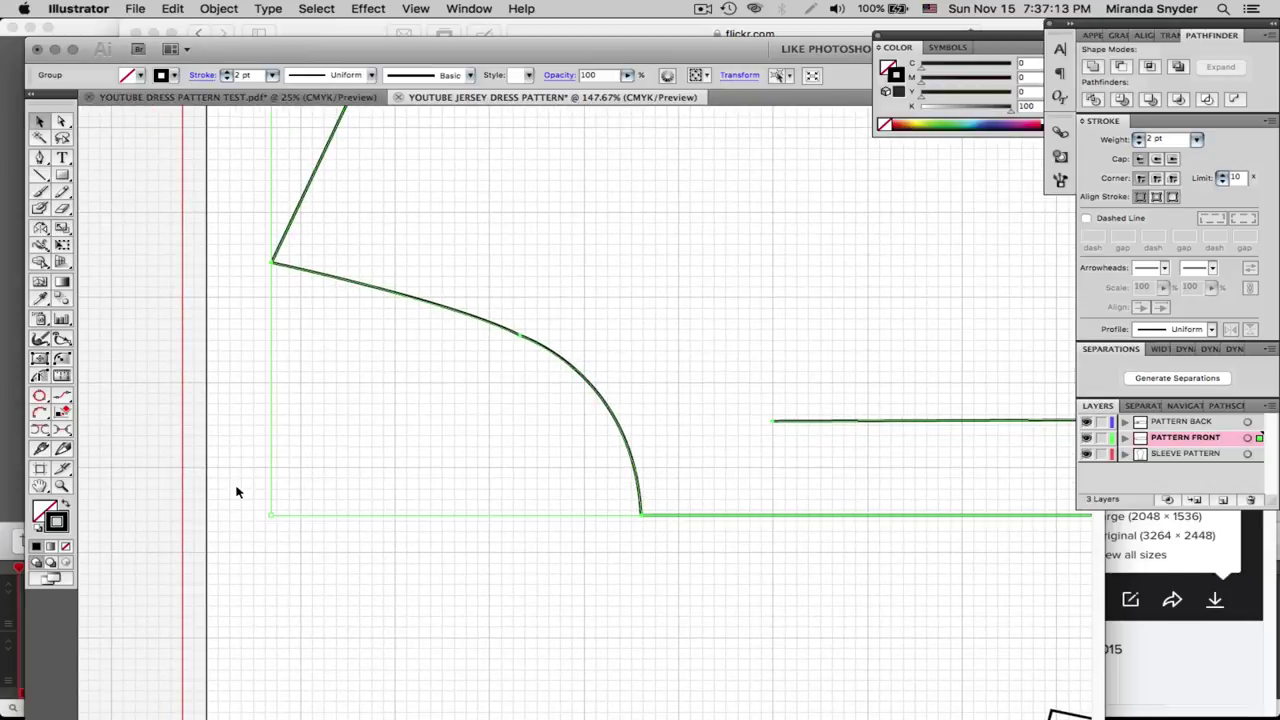
drag(270, 513, 300, 500)
scroll(612, 509, right, 10)
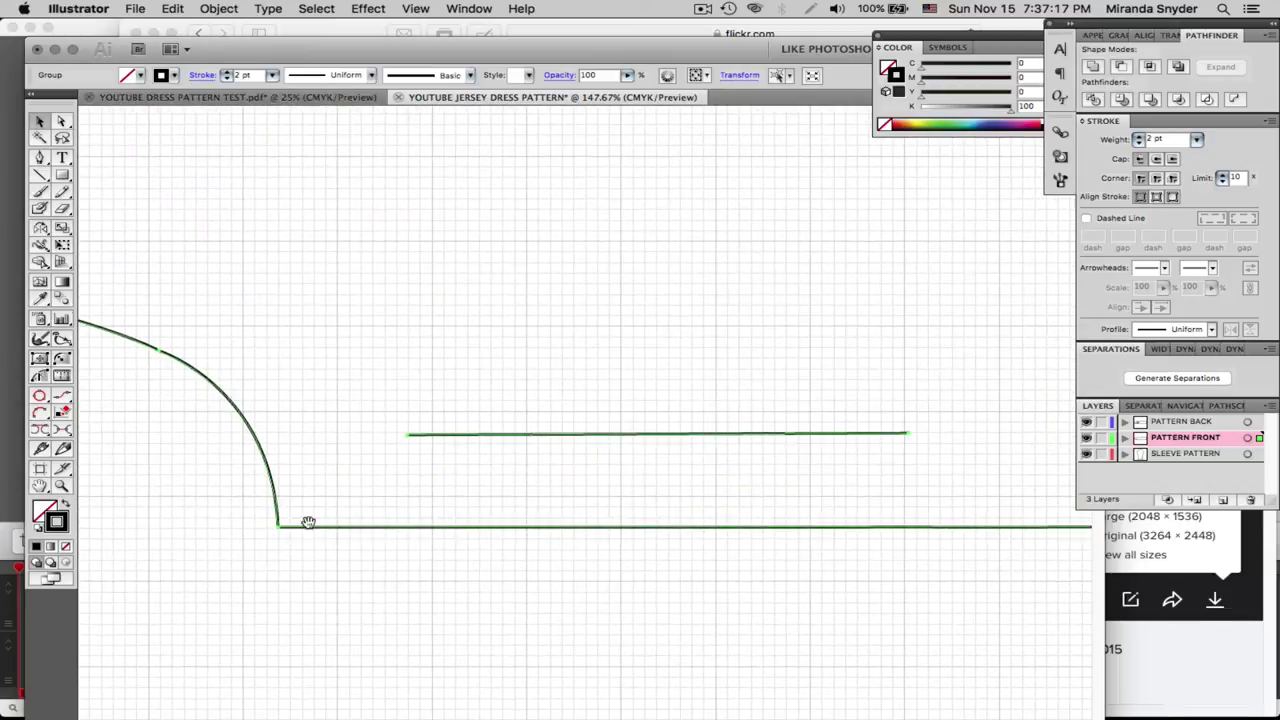
drag(542, 437, 480, 422)
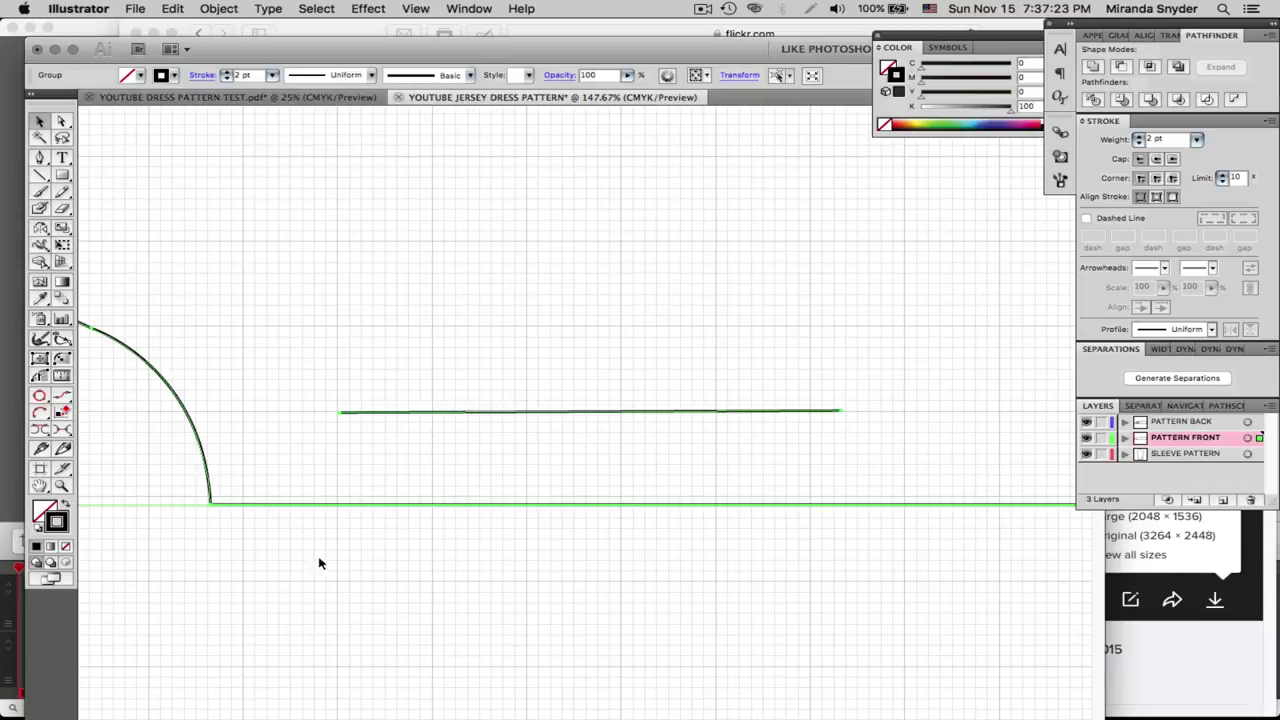
drag(320, 560, 663, 580)
drag(443, 609, 588, 572)
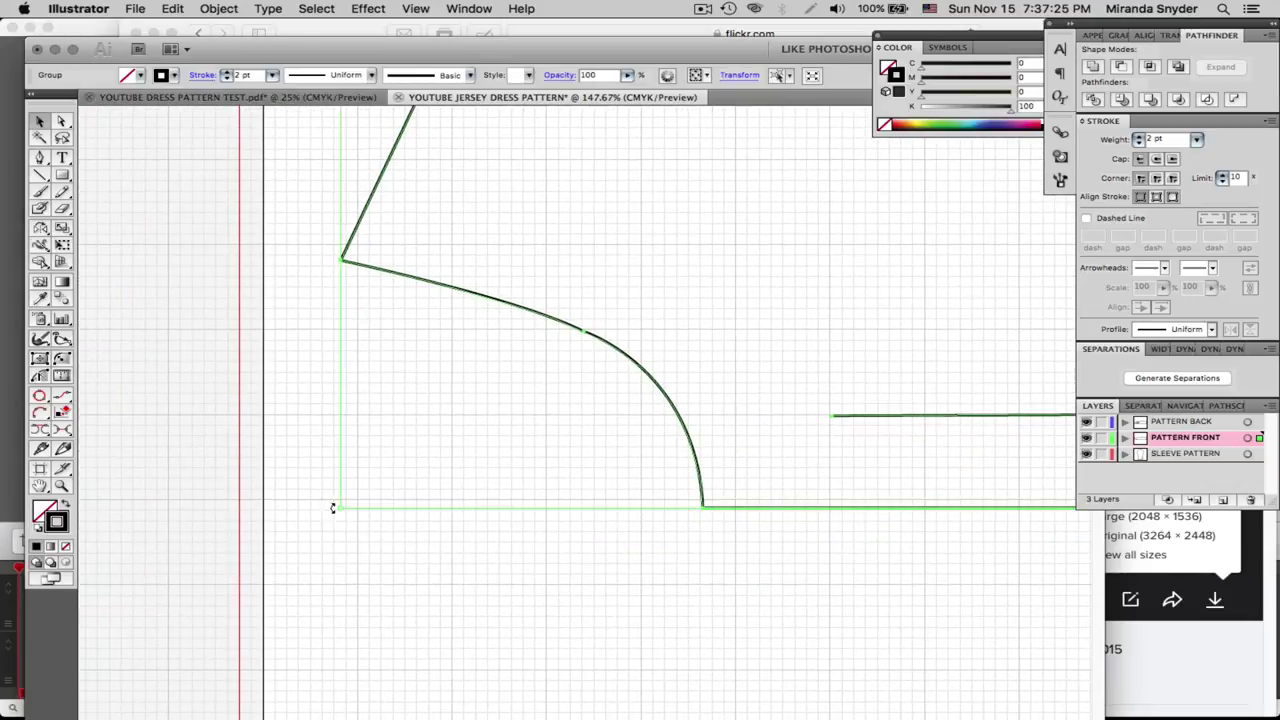
drag(342, 510, 331, 537)
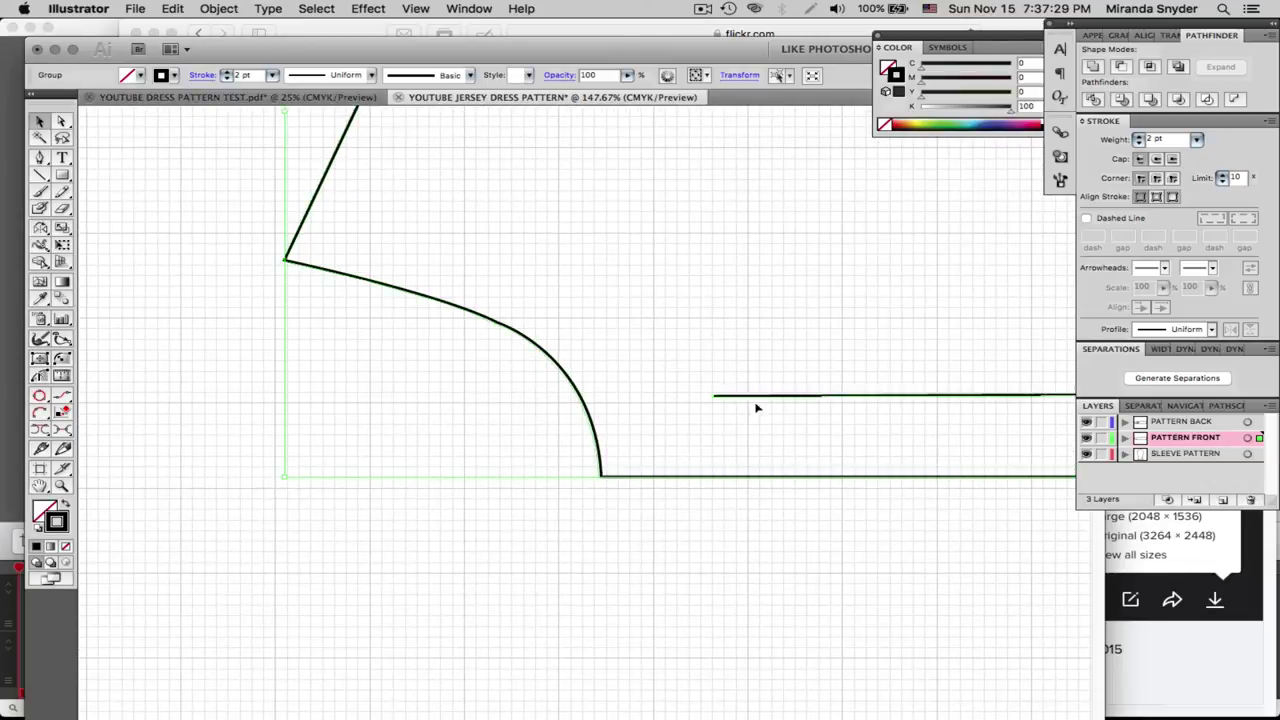
scroll(374, 494, right, 5)
scroll(374, 494, up, 2)
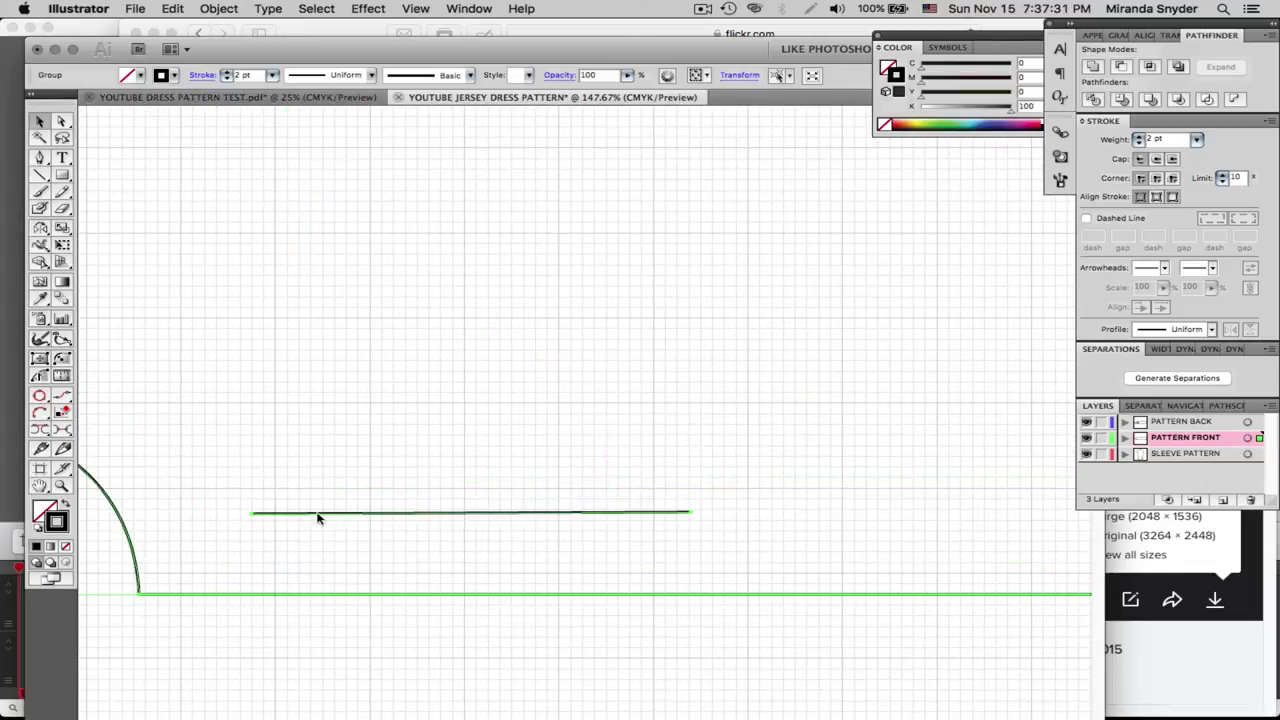
Move the front pattern lines further up and left beside the red guide
drag(317, 518, 246, 492)
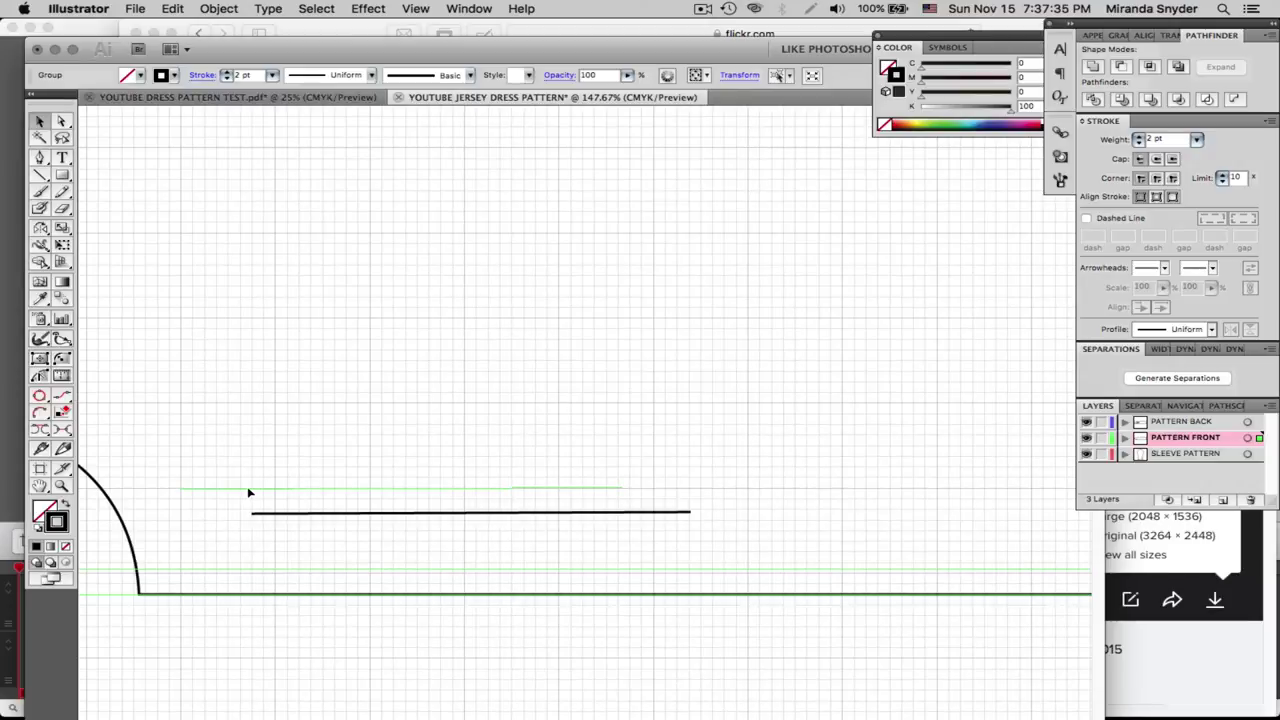
drag(249, 491, 249, 491)
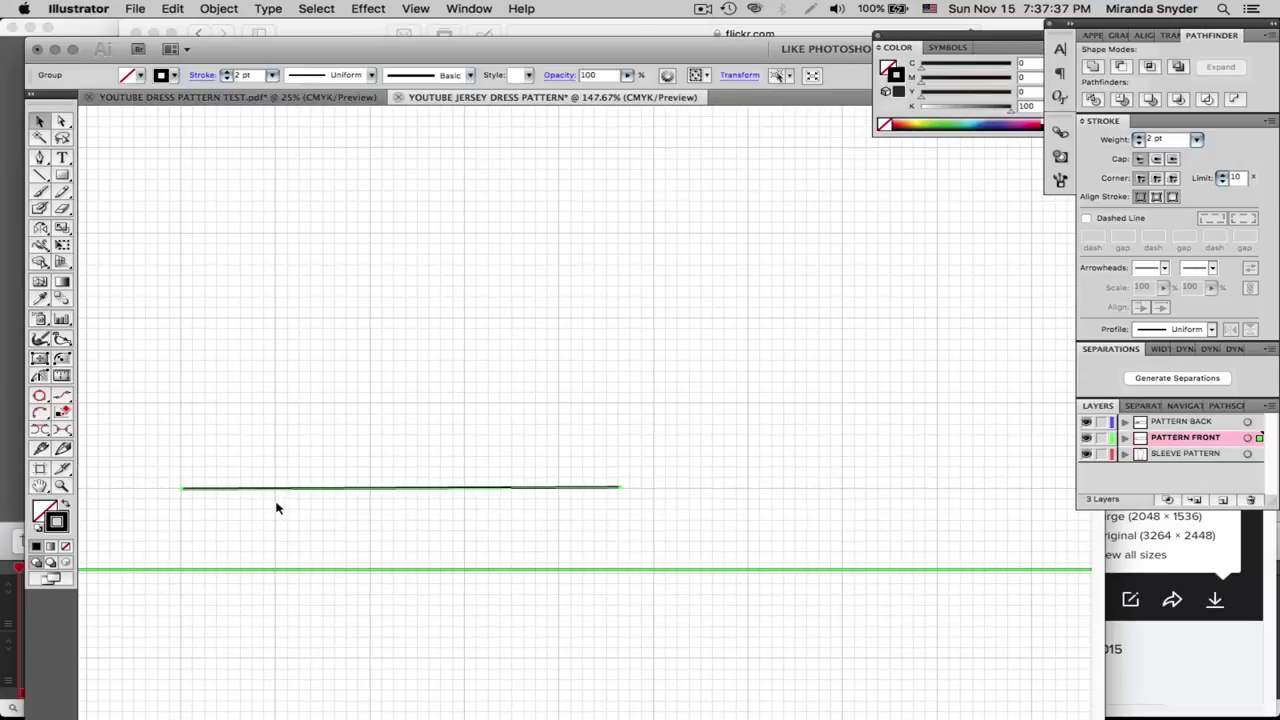
drag(766, 528, 791, 540)
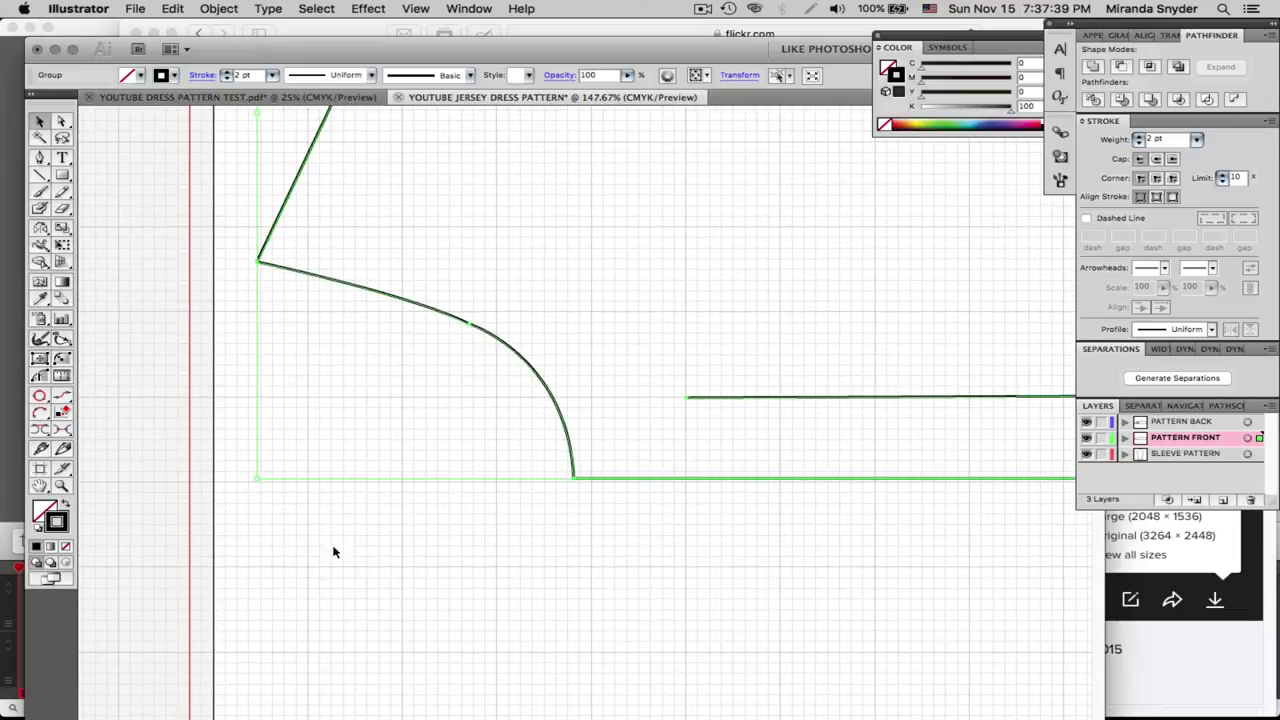
drag(251, 479, 243, 511)
drag(743, 406, 581, 401)
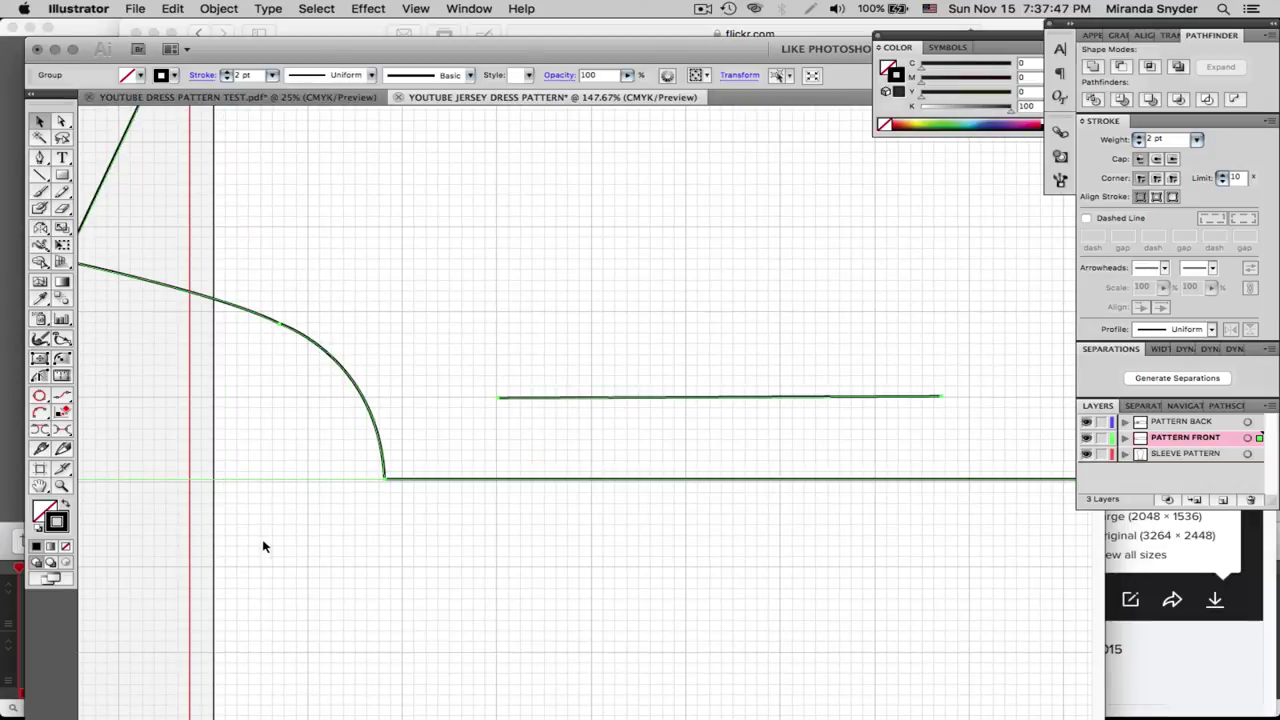
drag(269, 537, 514, 556)
Reselect the front pattern group and drag it back and forth to test positions
click(477, 491)
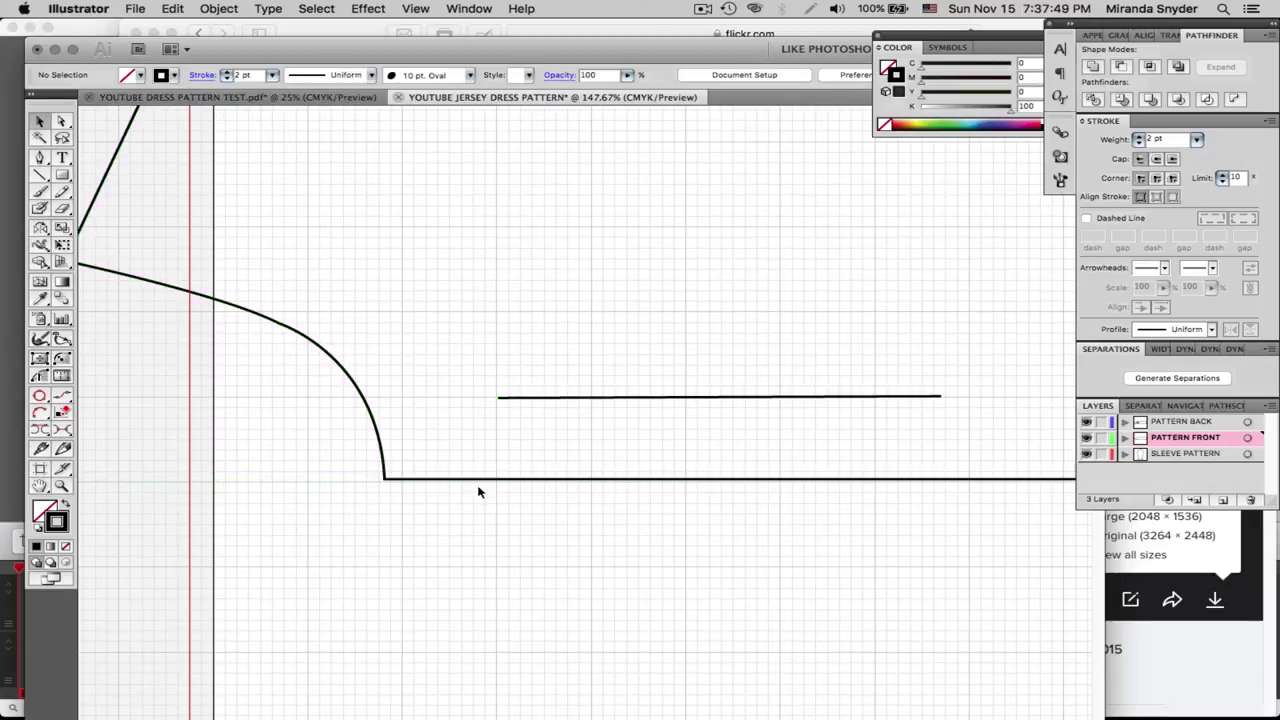
drag(404, 485, 531, 503)
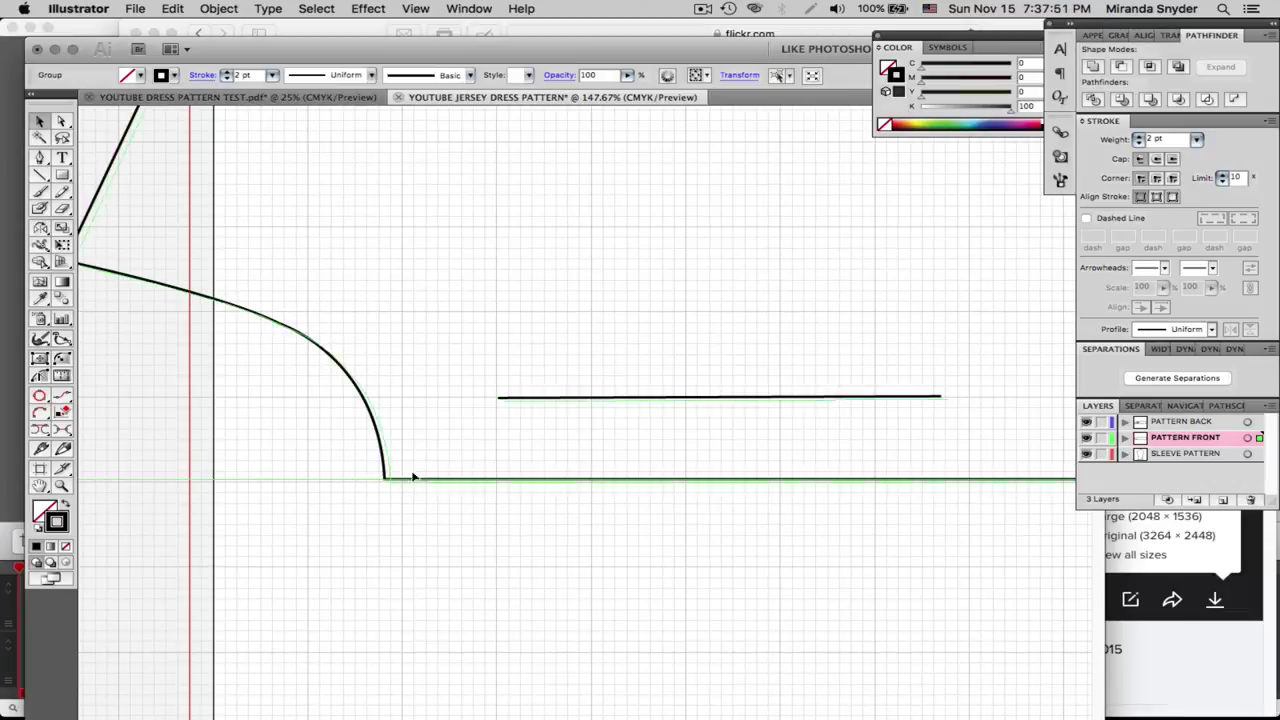
drag(384, 468, 520, 487)
drag(254, 497, 160, 518)
drag(621, 520, 518, 487)
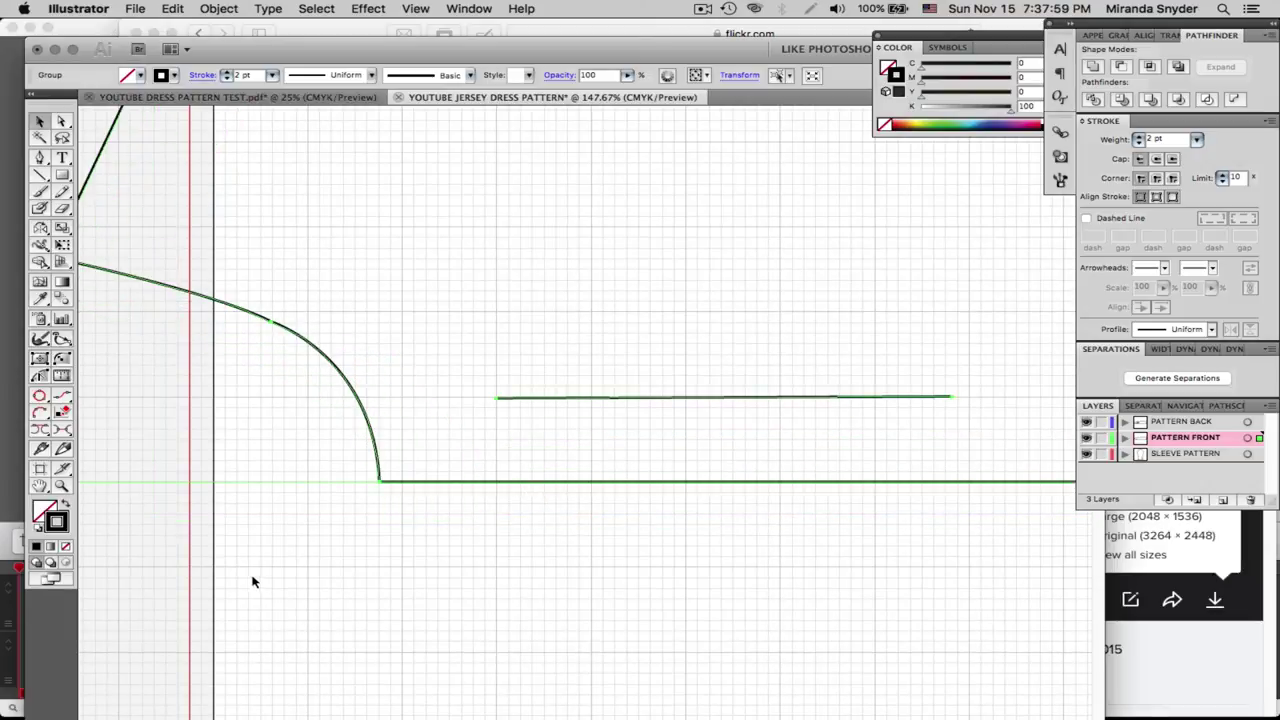
drag(255, 577, 509, 562)
scroll(337, 521, left, 5)
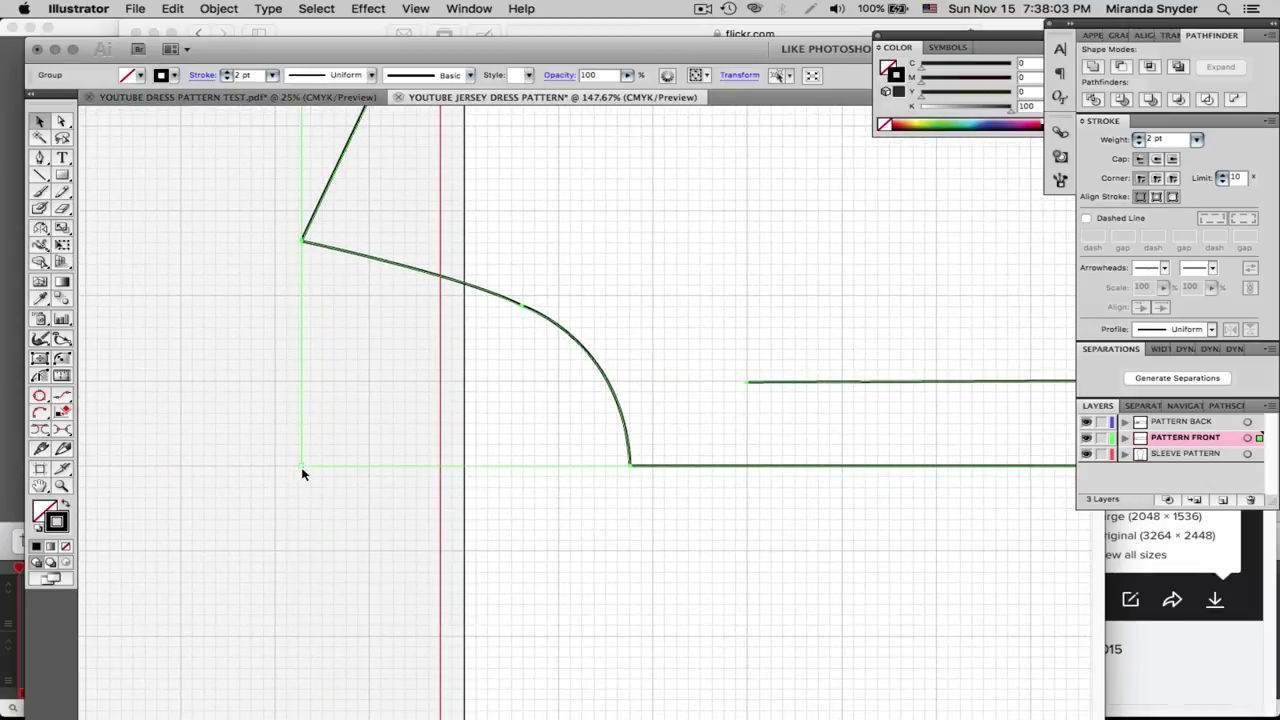
scroll(229, 514, right, 3)
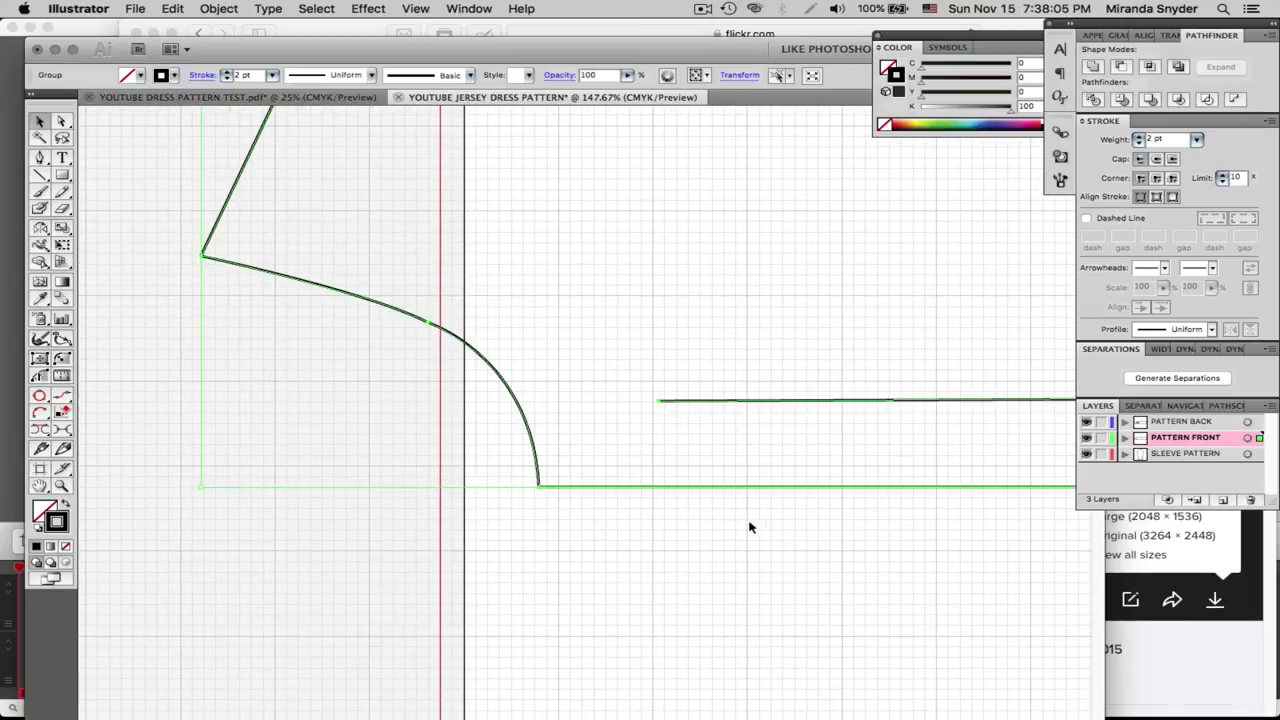
Nudge the front group up and left until its curve's lower end meets the red guide
drag(741, 403, 735, 385)
scroll(751, 446, right, 5)
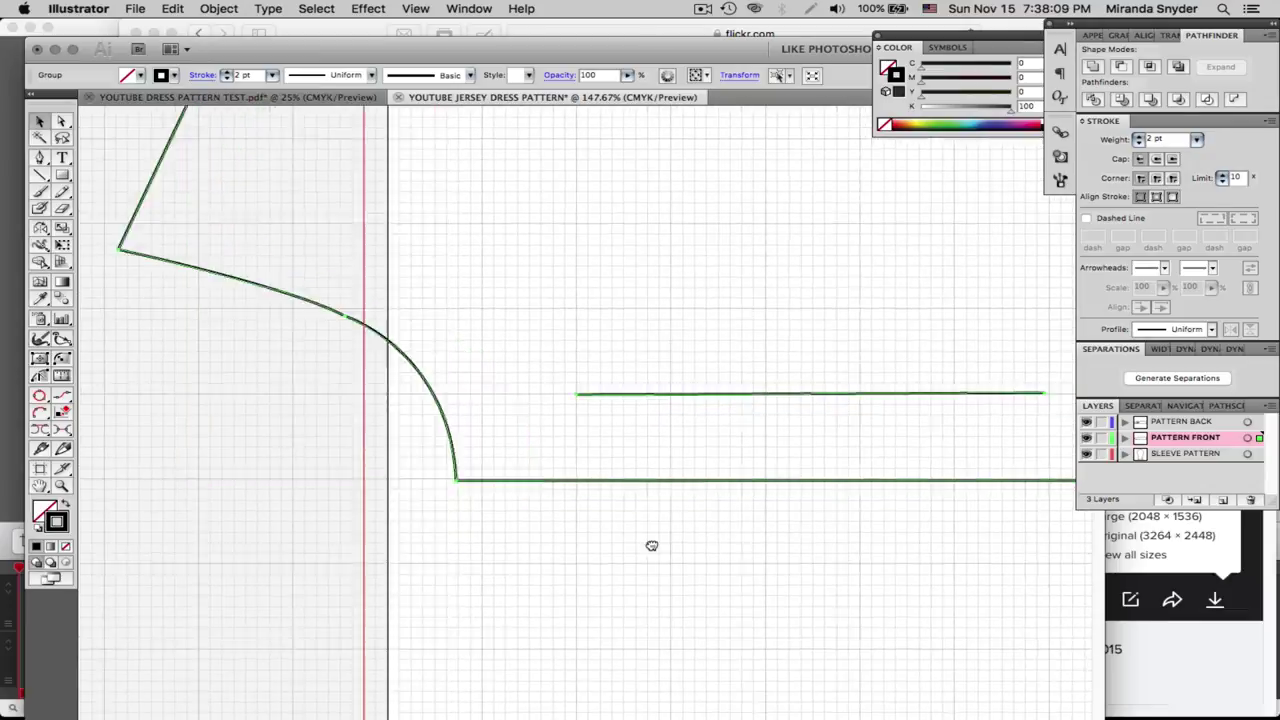
scroll(360, 574, left, 8)
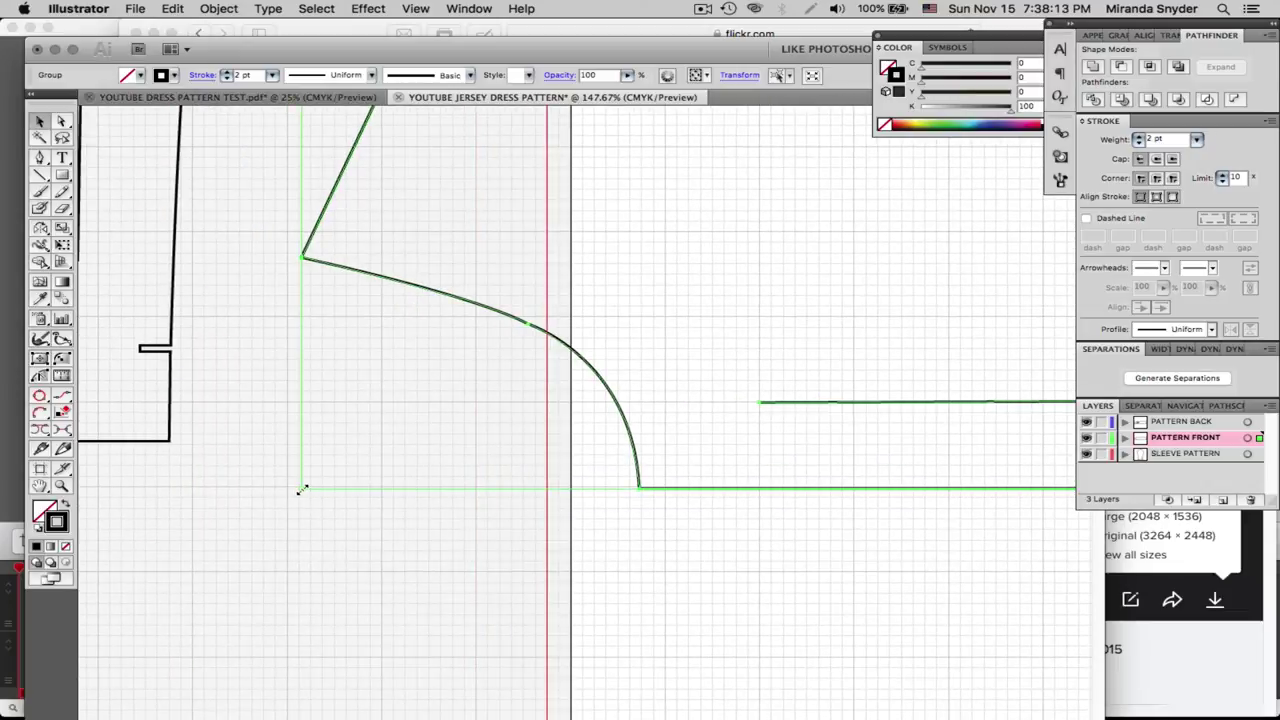
drag(302, 489, 277, 503)
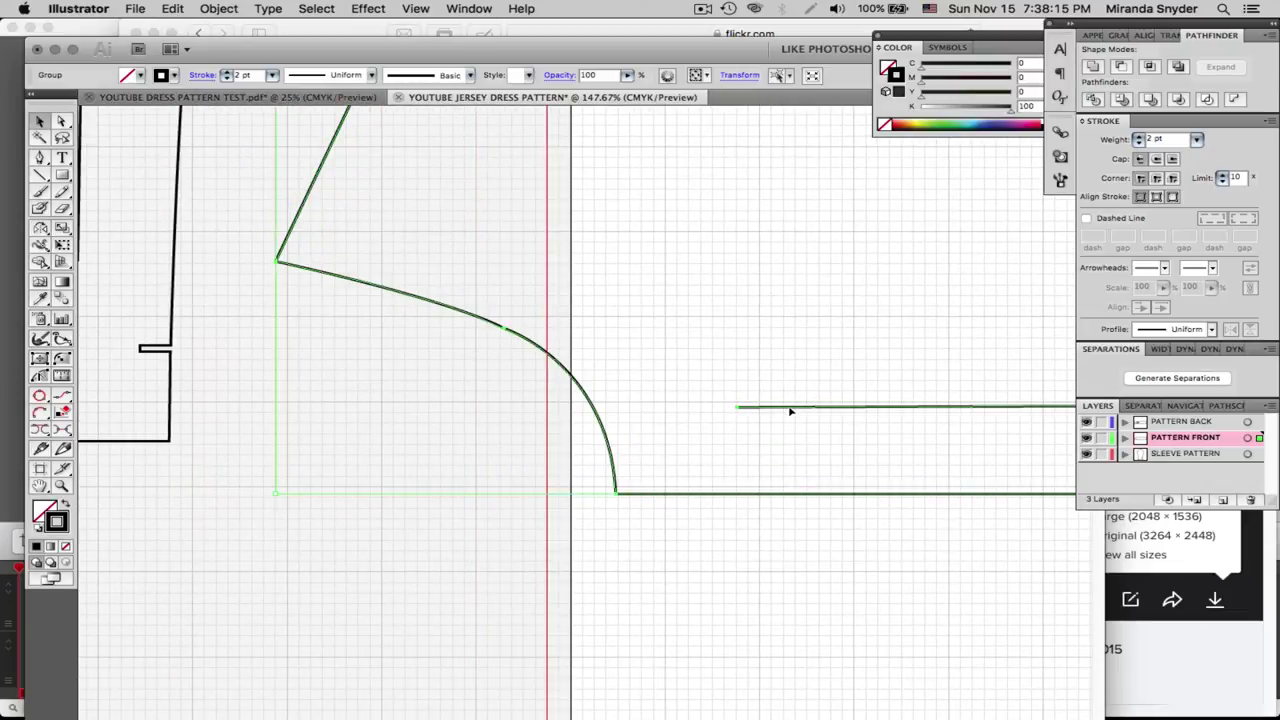
drag(790, 411, 720, 406)
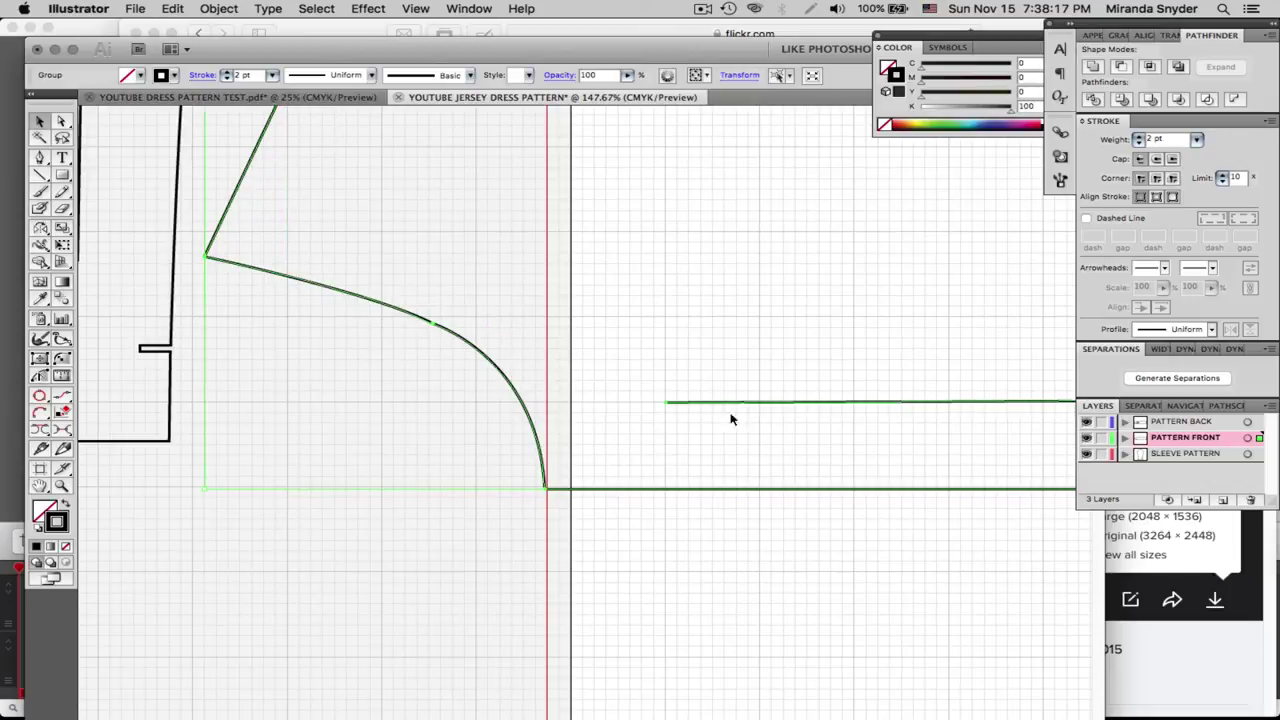
drag(826, 549, 429, 620)
click(502, 627)
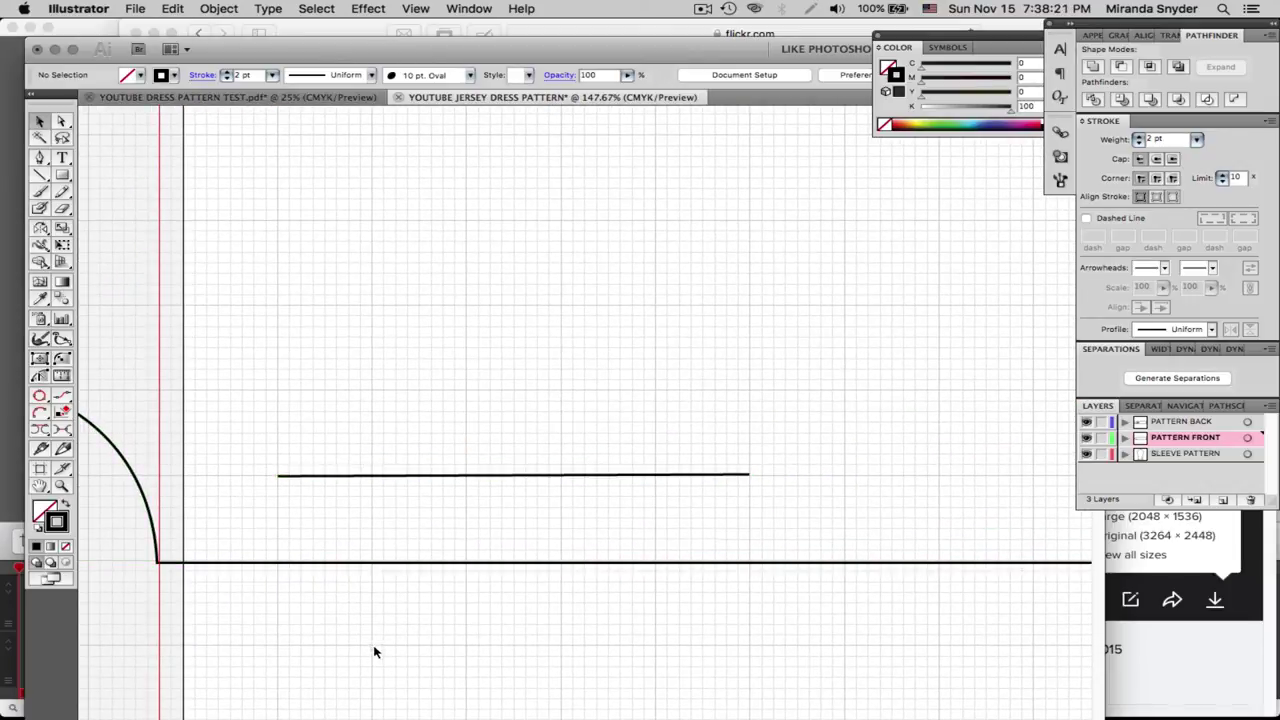
Lay the front bodice over the back piece and select the back's right edge with Direct Selection
key(super+minus)
key(super+minus)
key(super+minus)
key(super+minus)
key(super+minus)
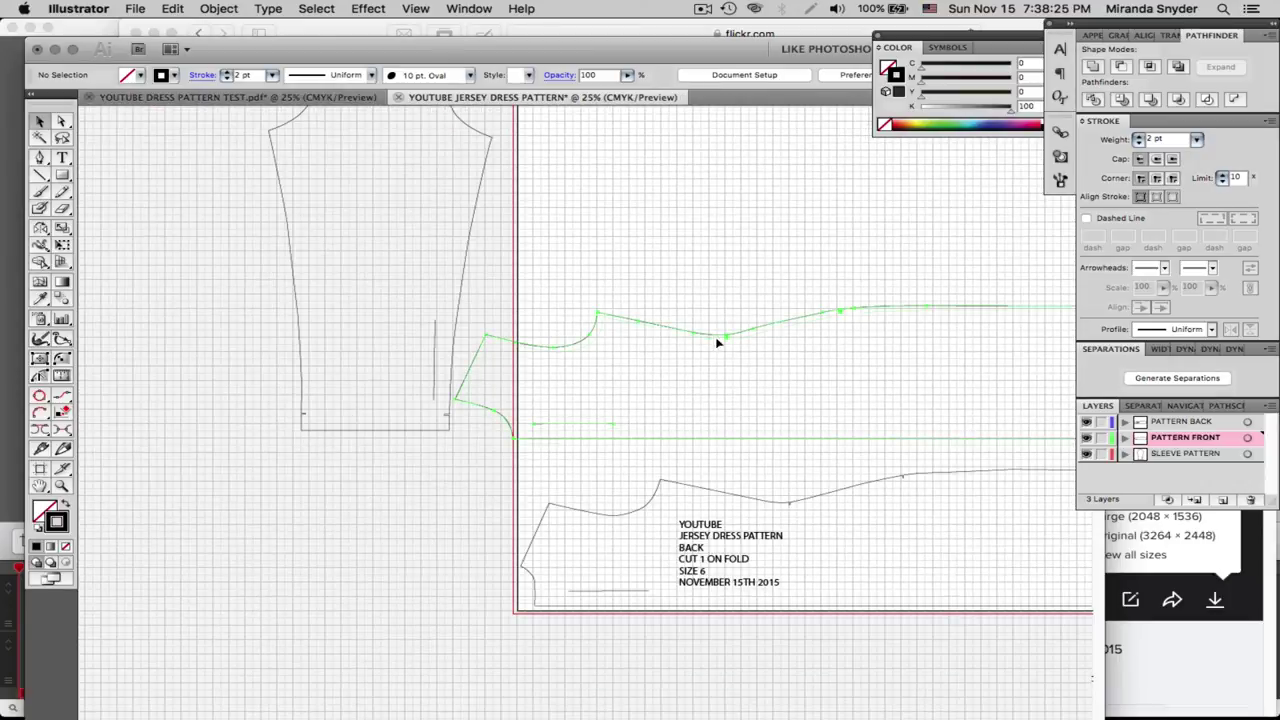
drag(717, 340, 784, 358)
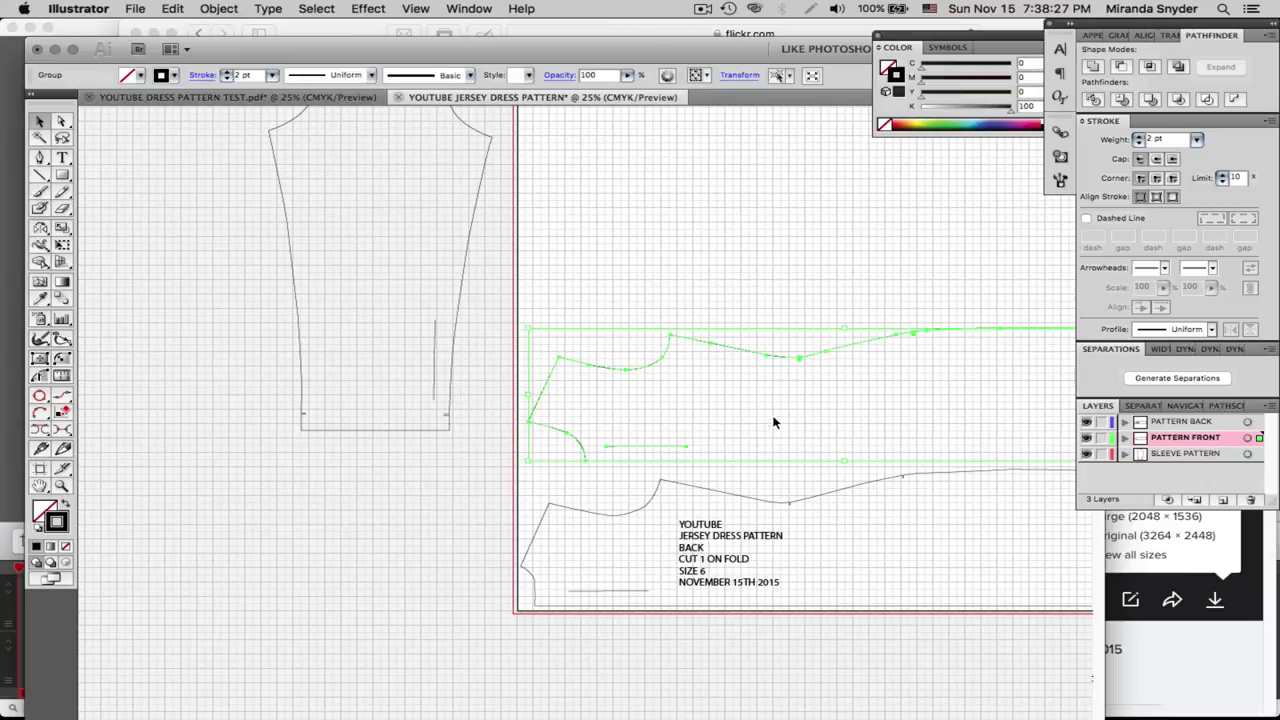
scroll(851, 543, right, 5)
click(727, 624)
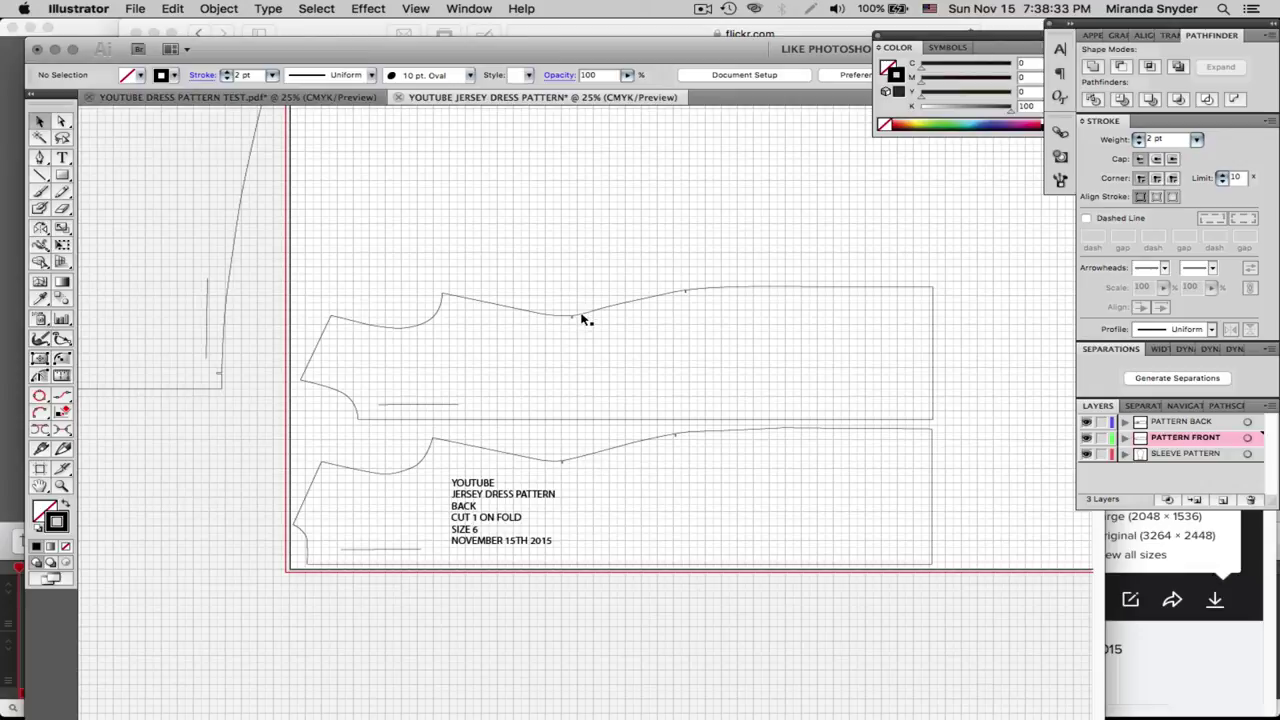
click(573, 460)
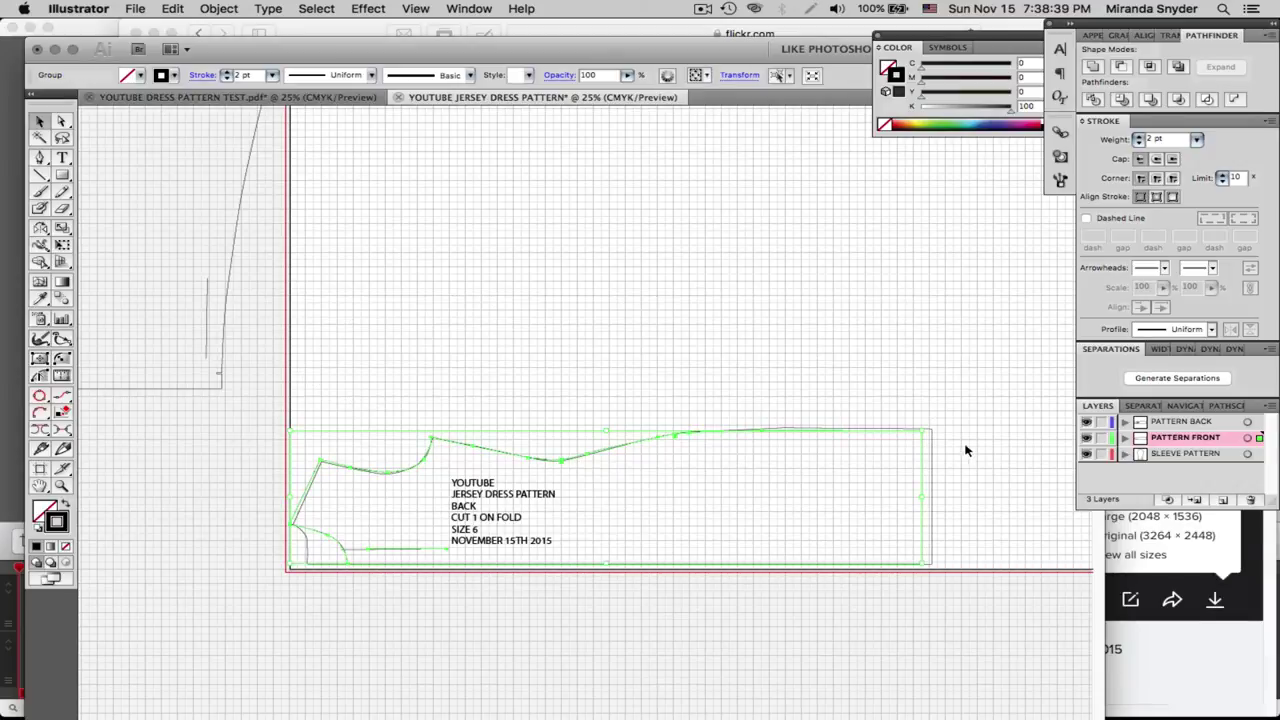
click(930, 529)
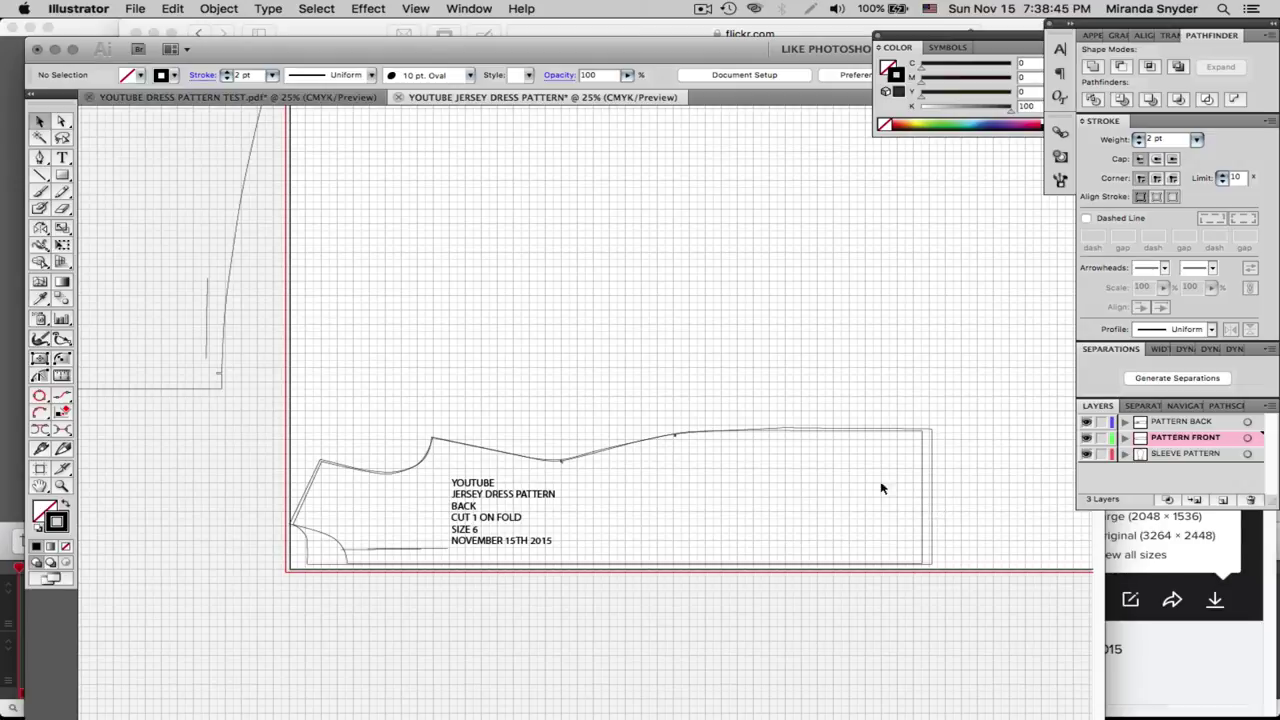
click(64, 123)
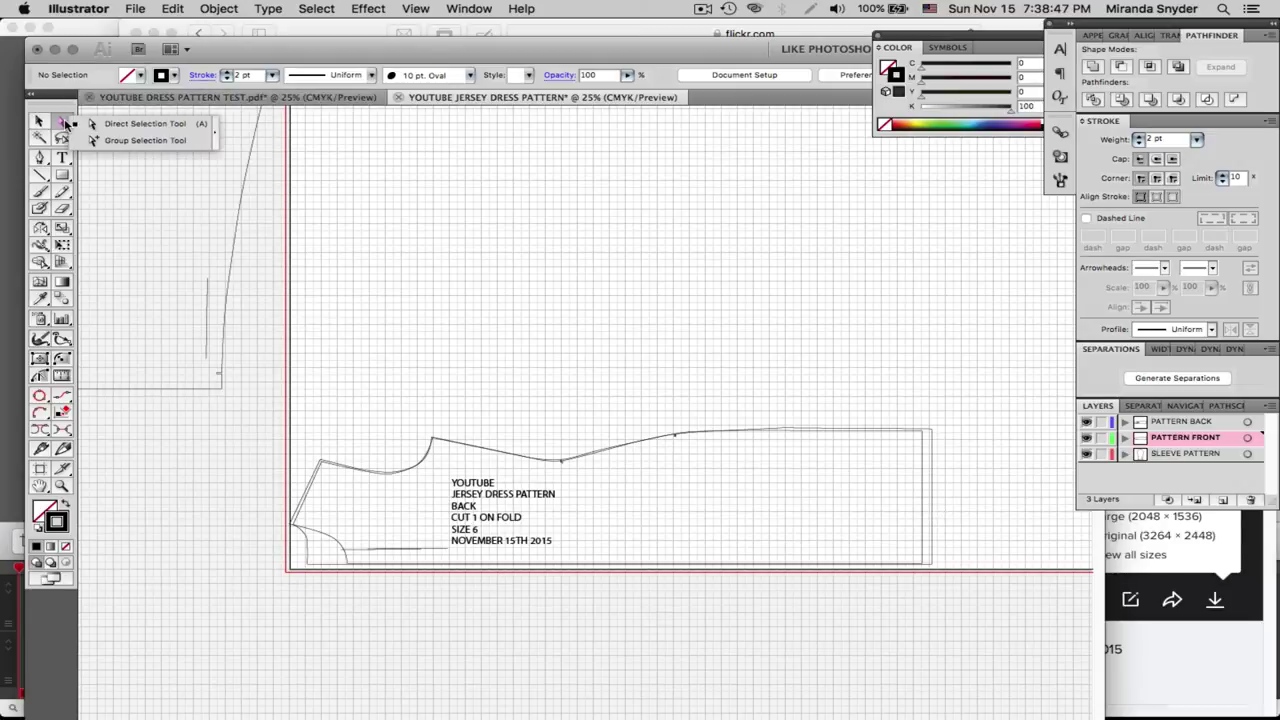
click(933, 520)
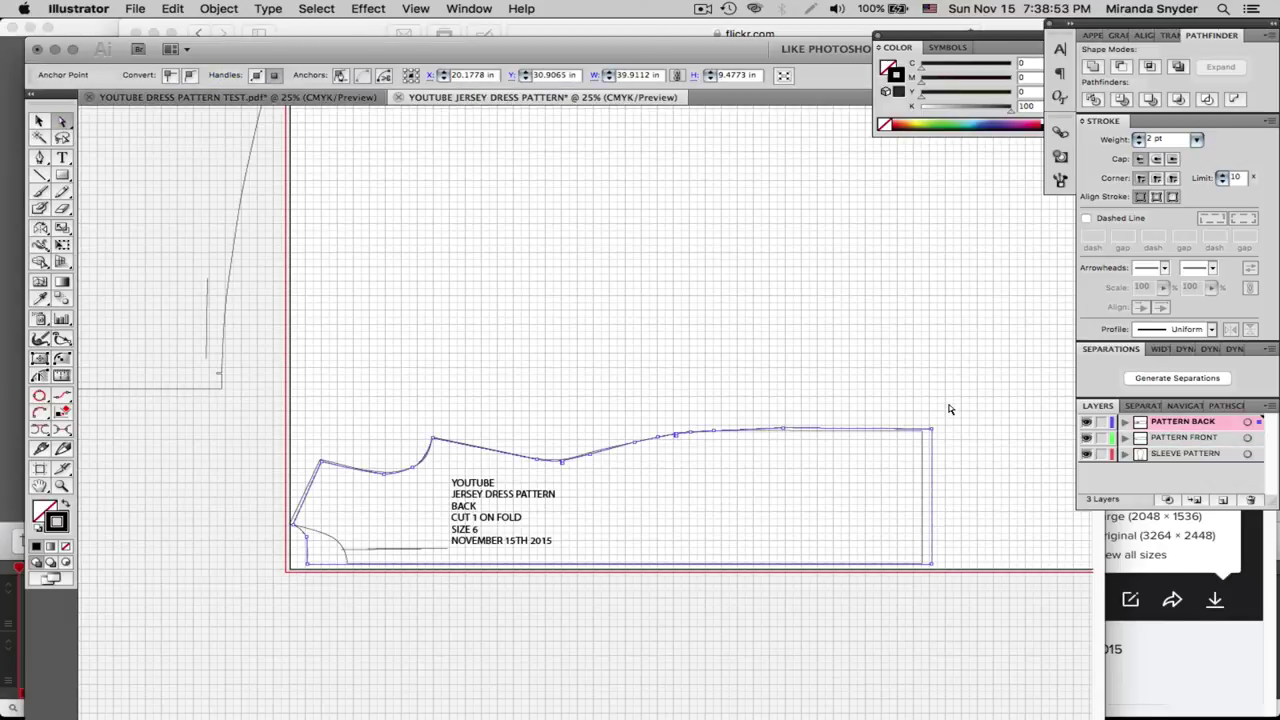
Nudge the back piece's right edge left four times, narrowing it to 39.3418 in
key(Left)
key(Left)
key(Left)
key(Left)
key(Left)
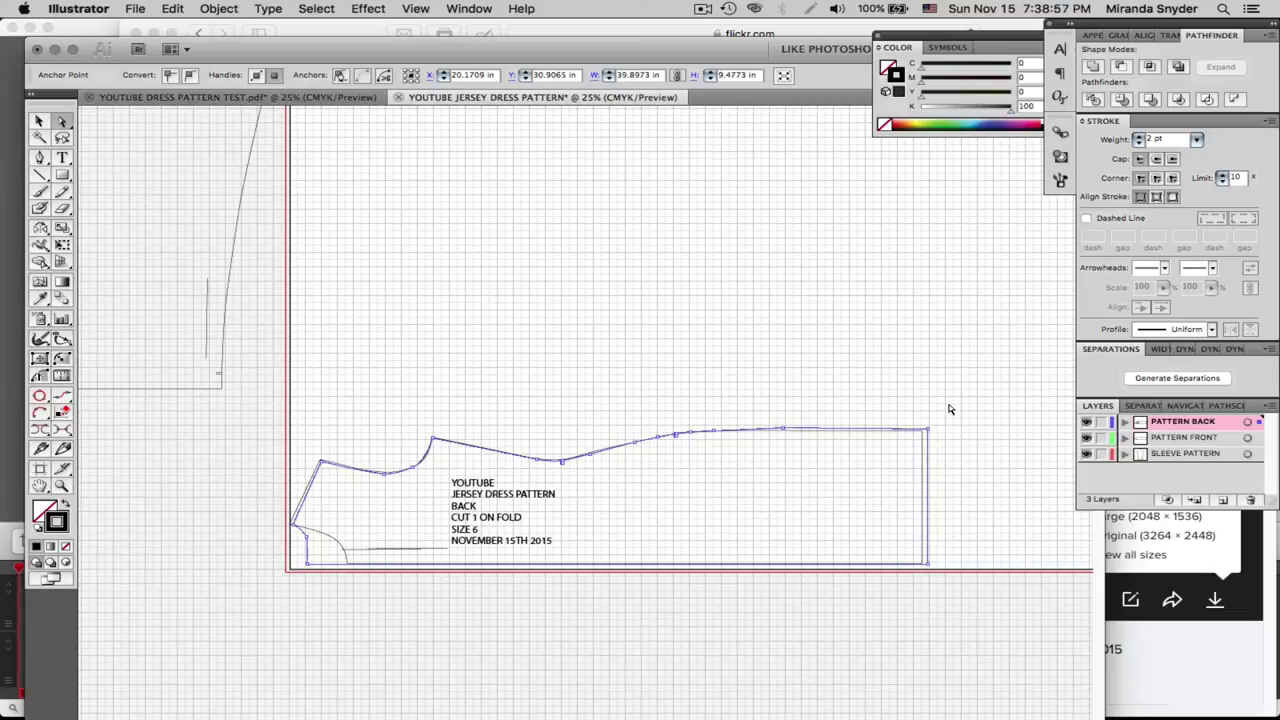
key(Left)
key(Left)
key(Left)
key(Left)
key(Left)
key(Left)
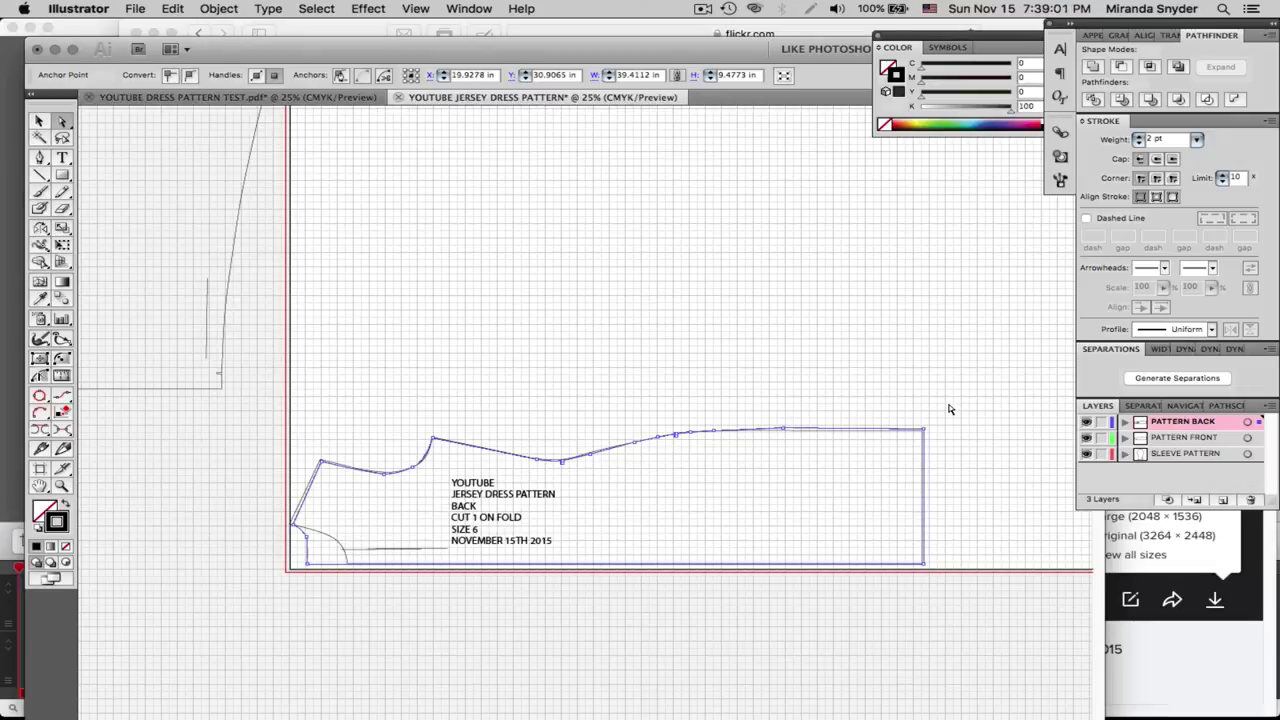
key(Left)
key(Left)
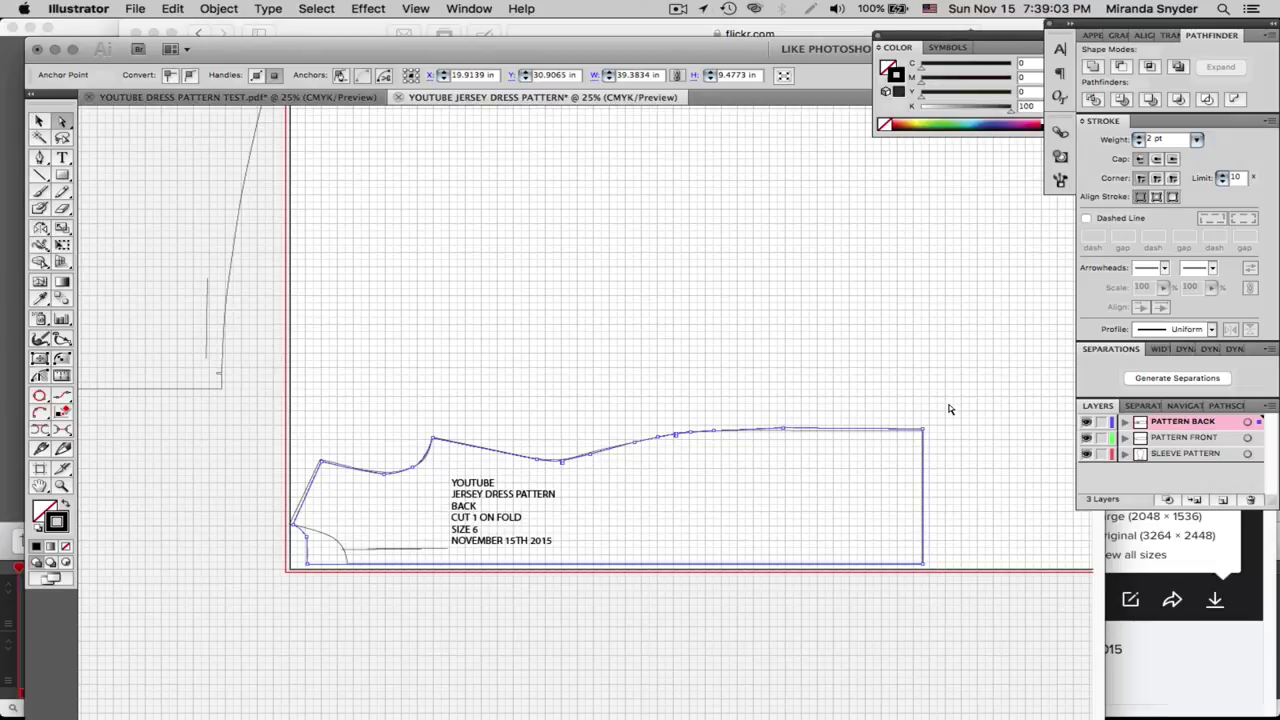
key(Left)
click(603, 389)
Undo an accidental top-edge drag on the back path and return to the Selection tool
right_click(609, 465)
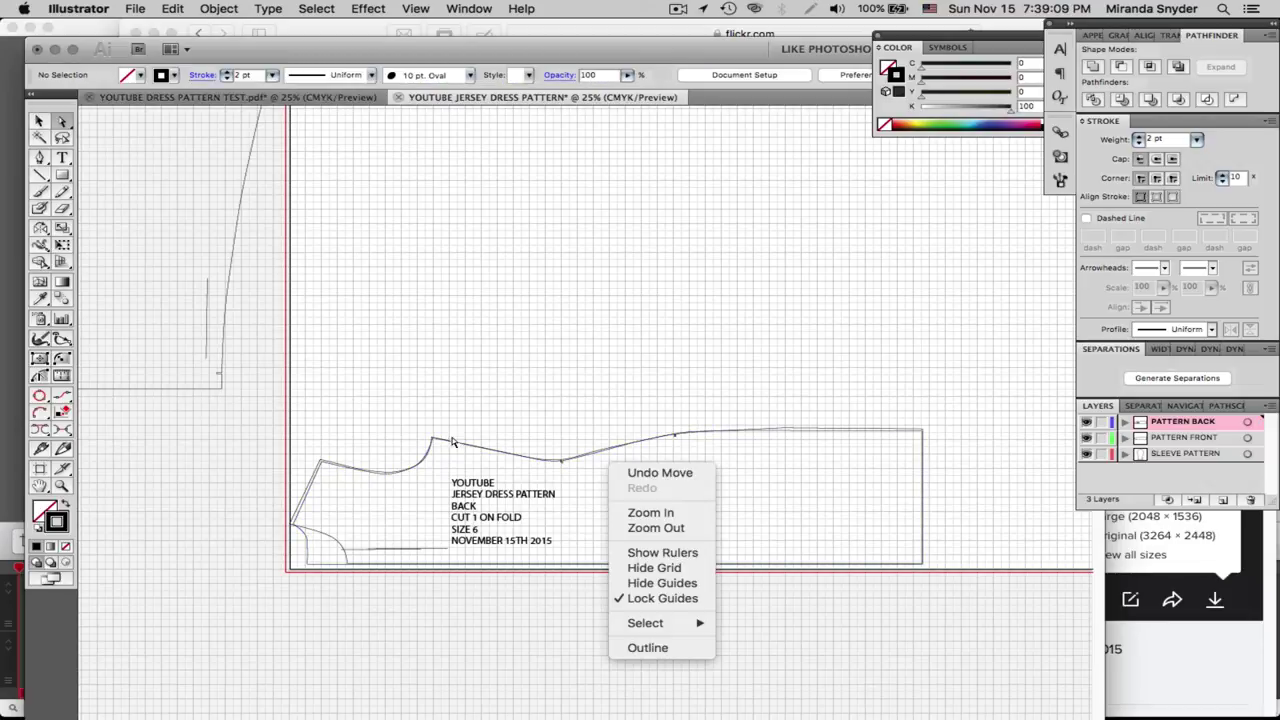
click(763, 430)
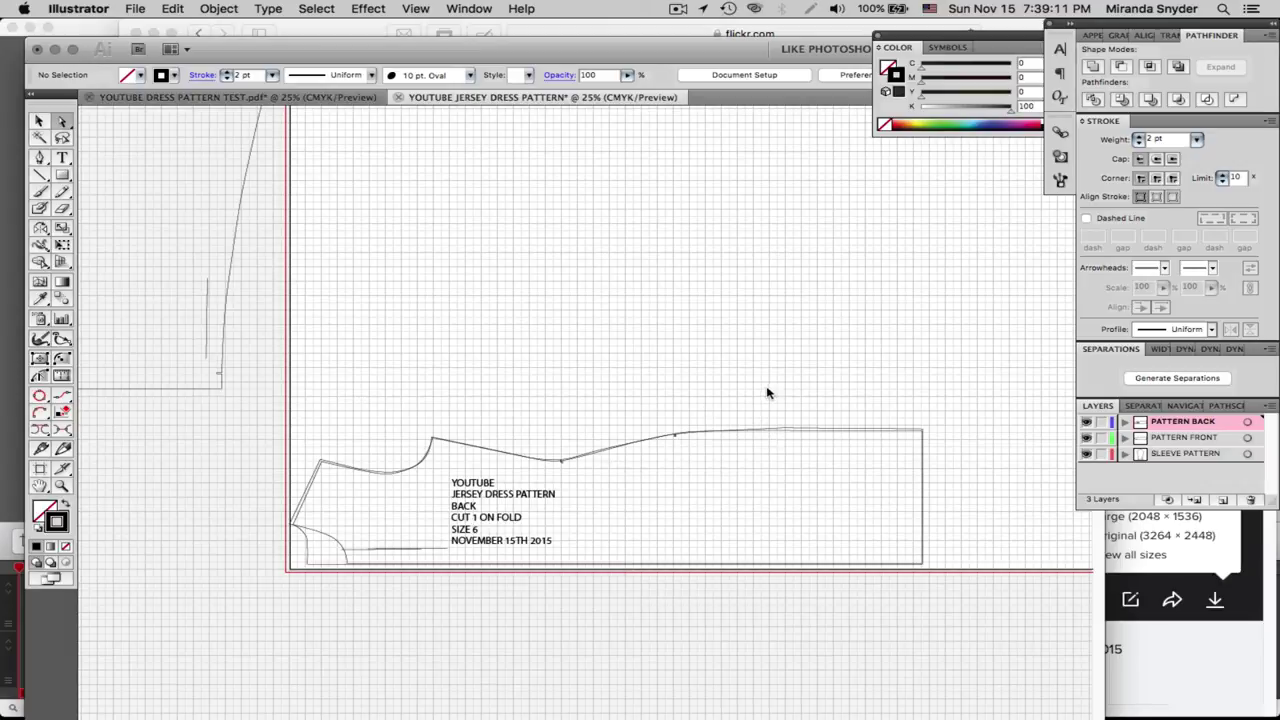
drag(465, 449, 471, 354)
key(super+z)
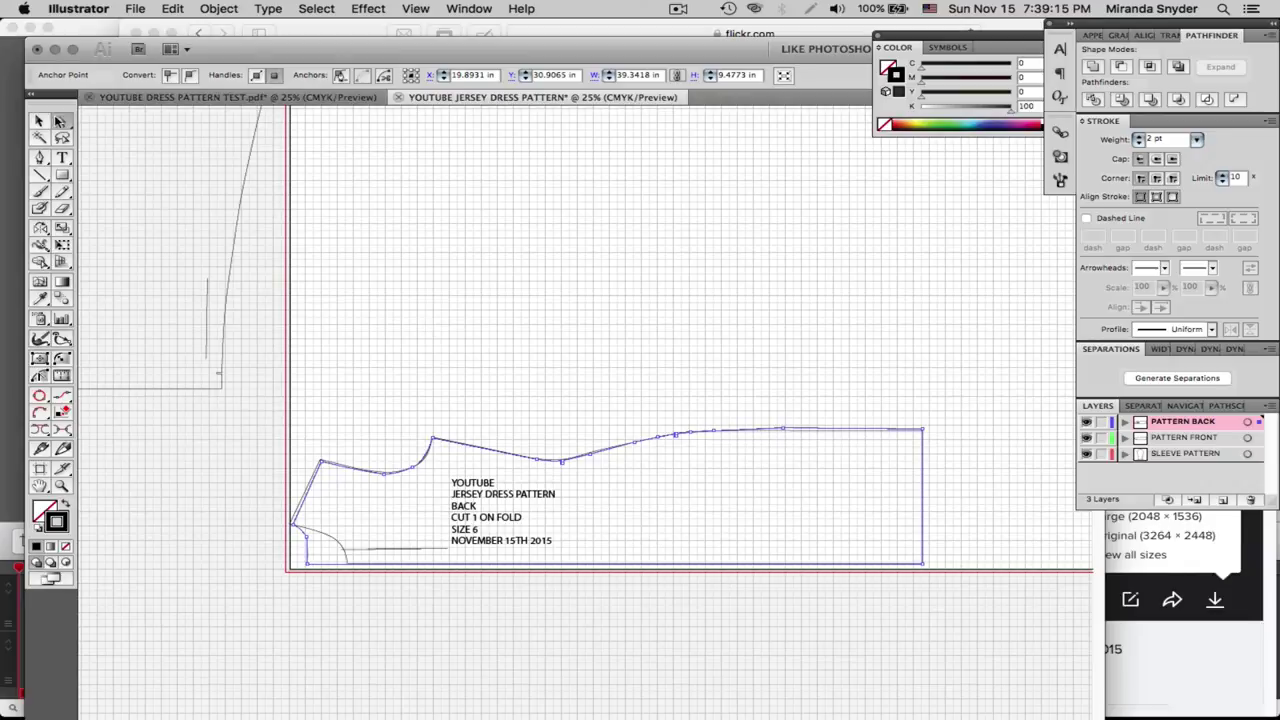
click(40, 121)
Move the unlabelled bodice copy upward and place the labelled BACK piece just beneath it
drag(692, 432, 688, 571)
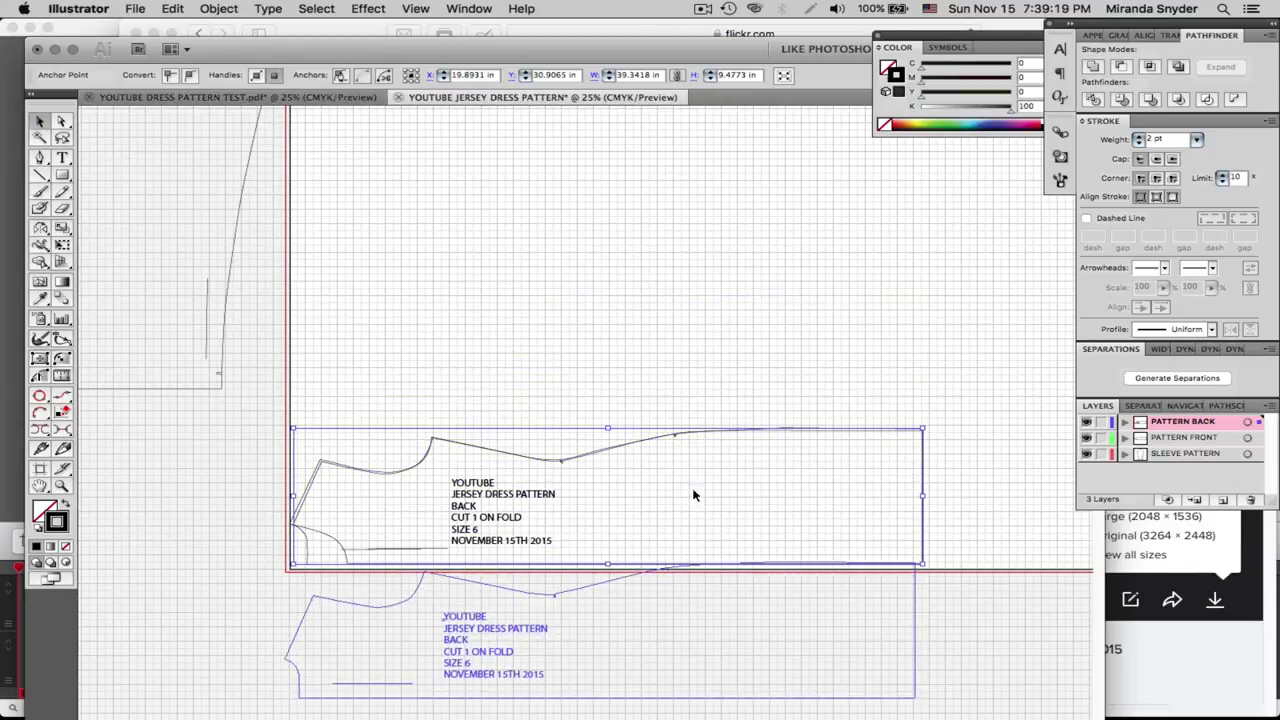
click(598, 420)
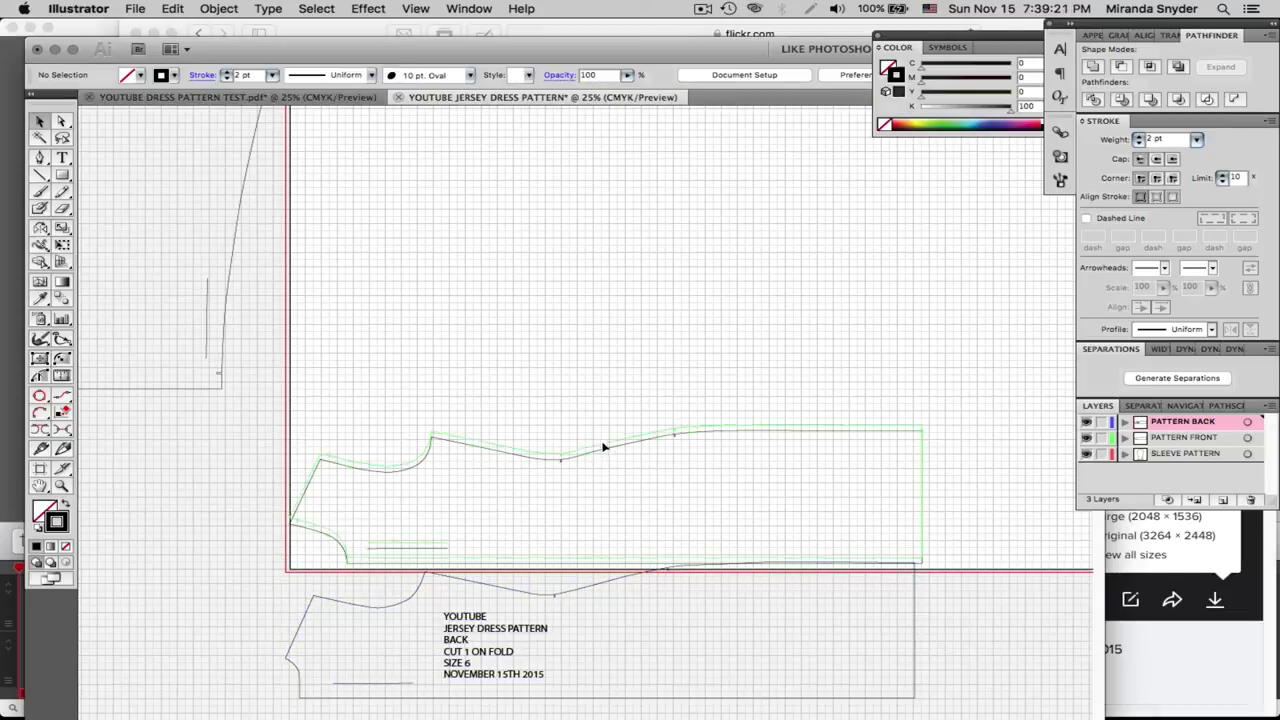
drag(603, 443, 603, 304)
drag(548, 598, 563, 461)
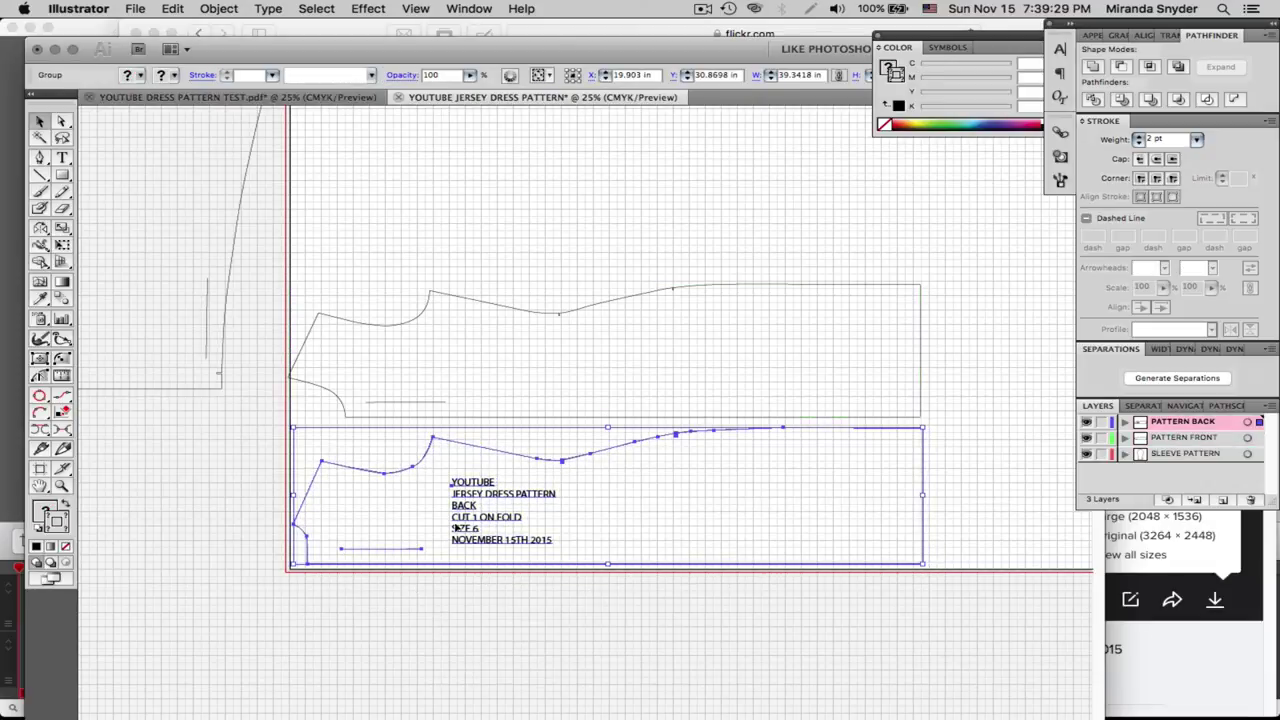
click(200, 535)
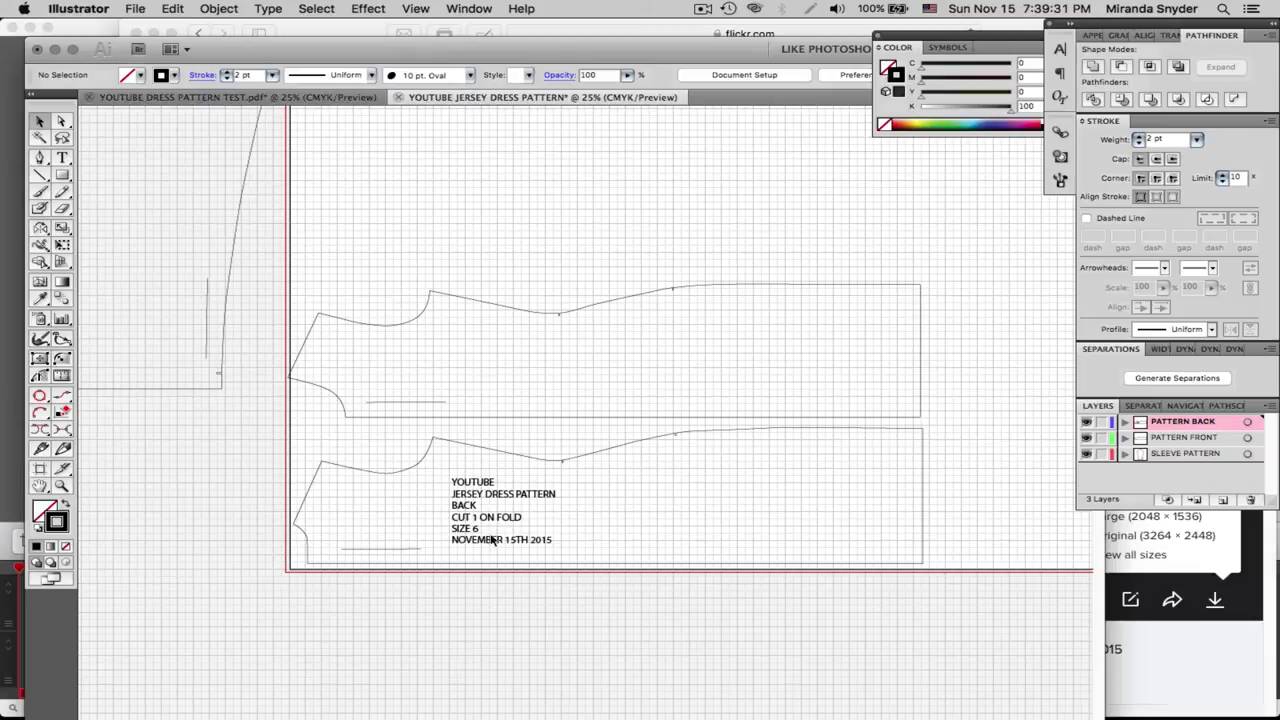
drag(487, 527, 510, 506)
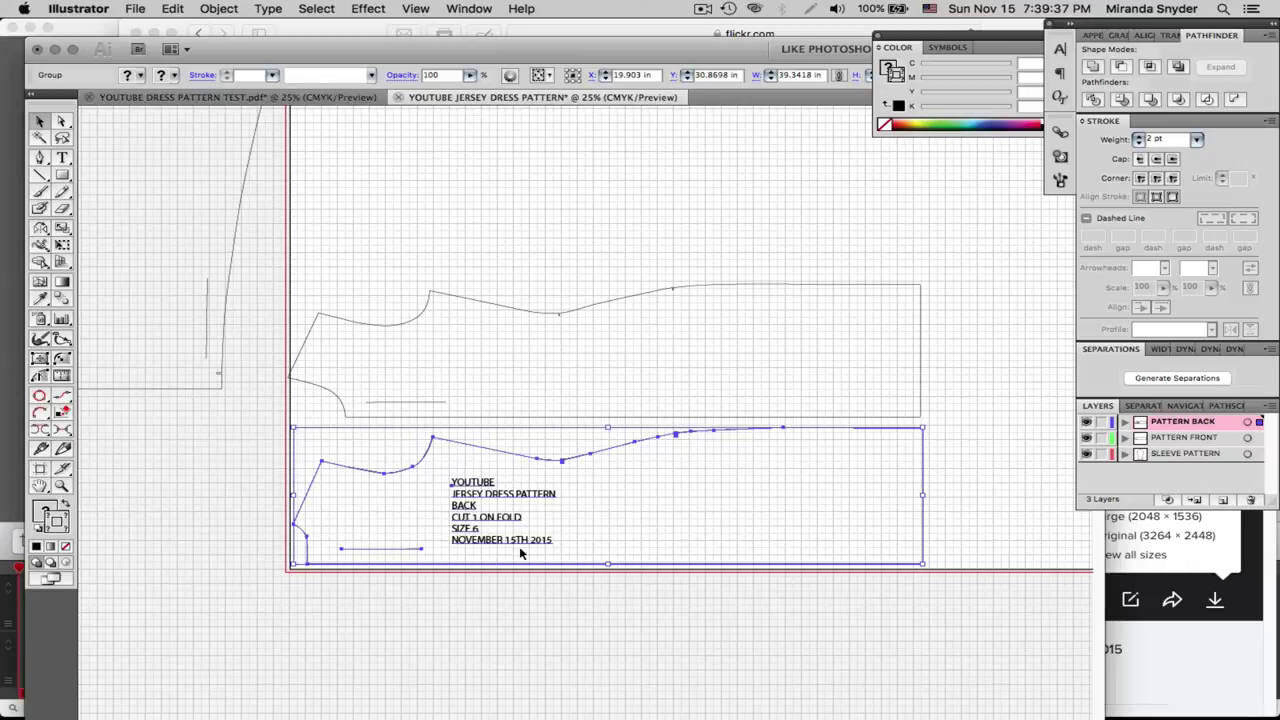
Type the 48 pt front label: YOUTUBE, JERSEY DRESS PATTERN, FRONT, CUT 1 ON FOLD, SIZE 6, date
click(62, 158)
click(512, 347)
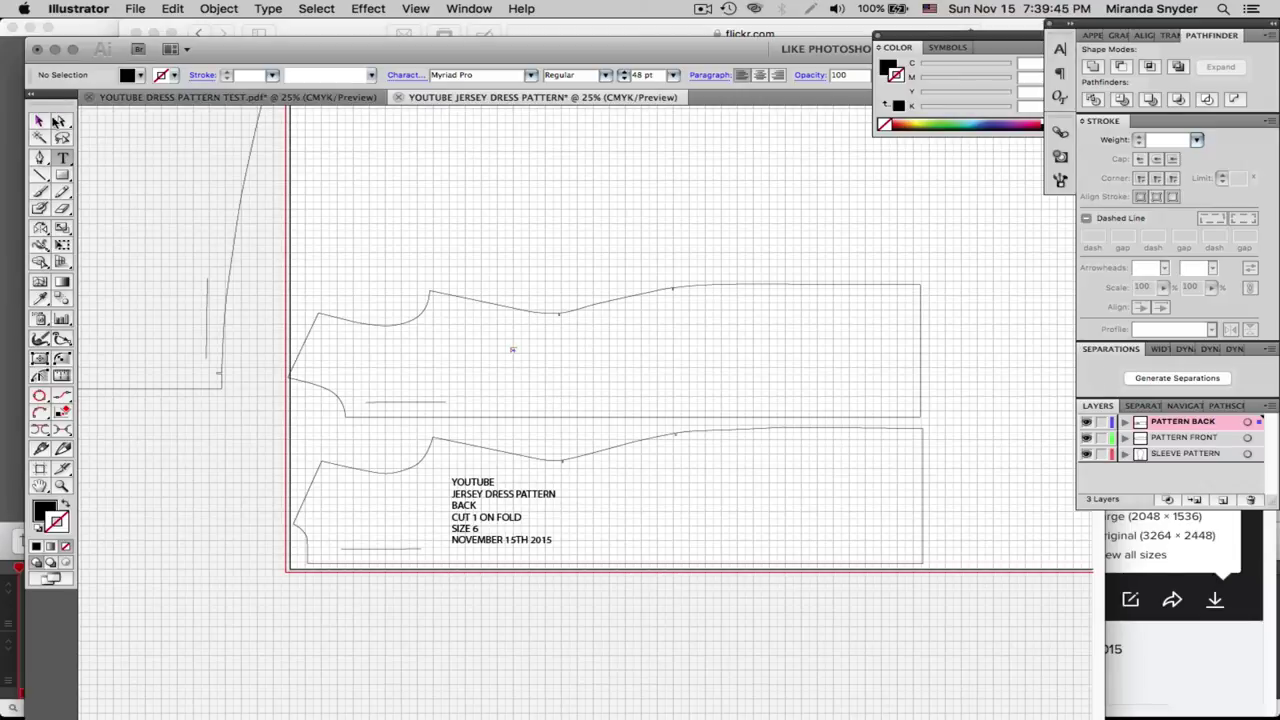
click(39, 121)
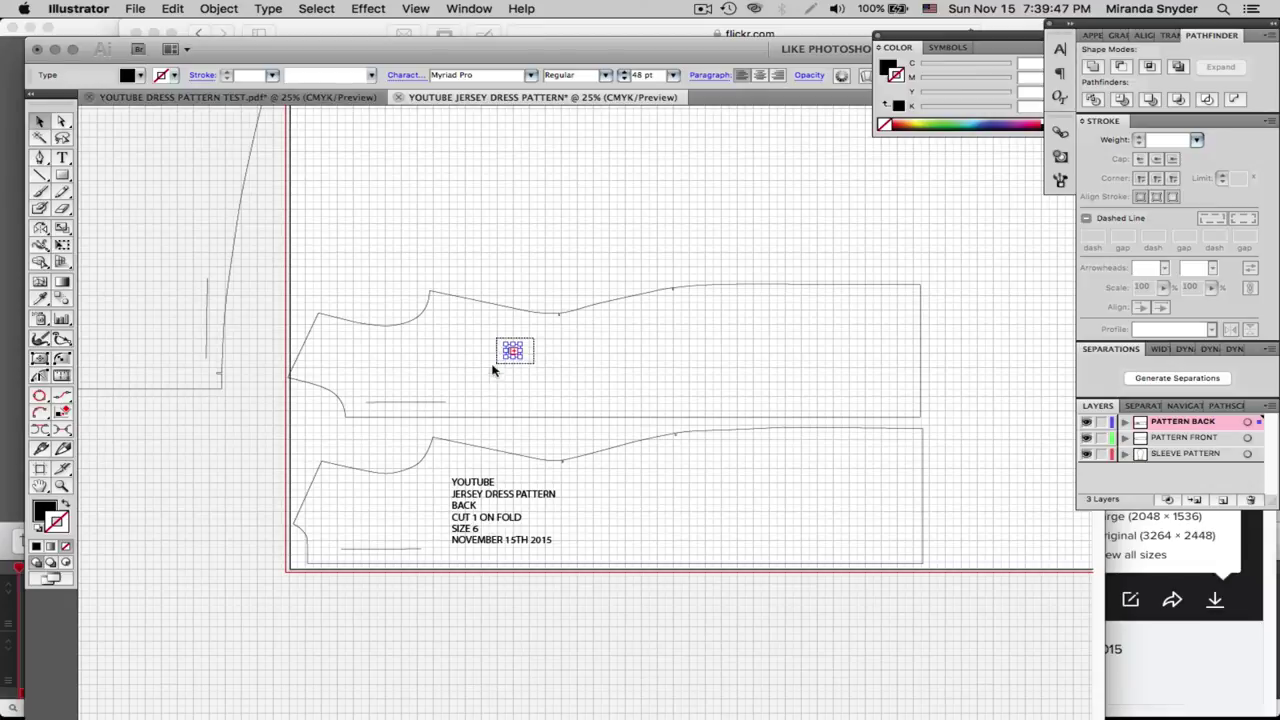
click(483, 421)
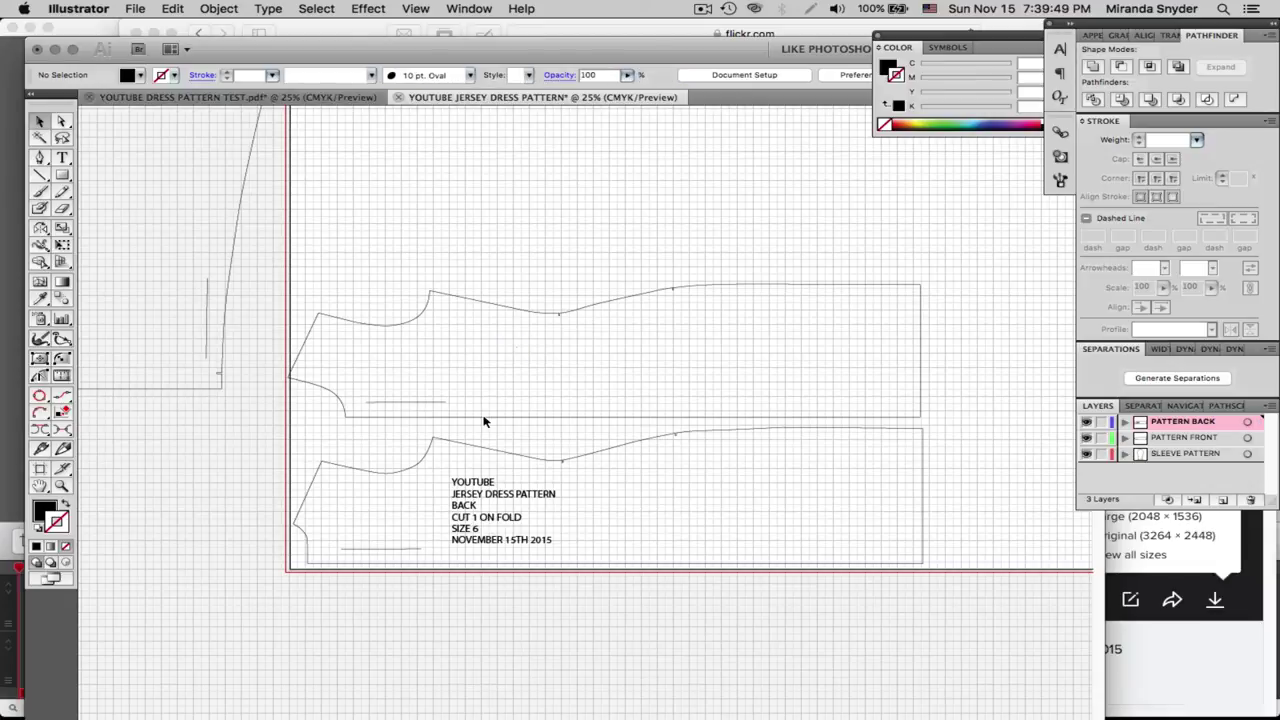
click(61, 157)
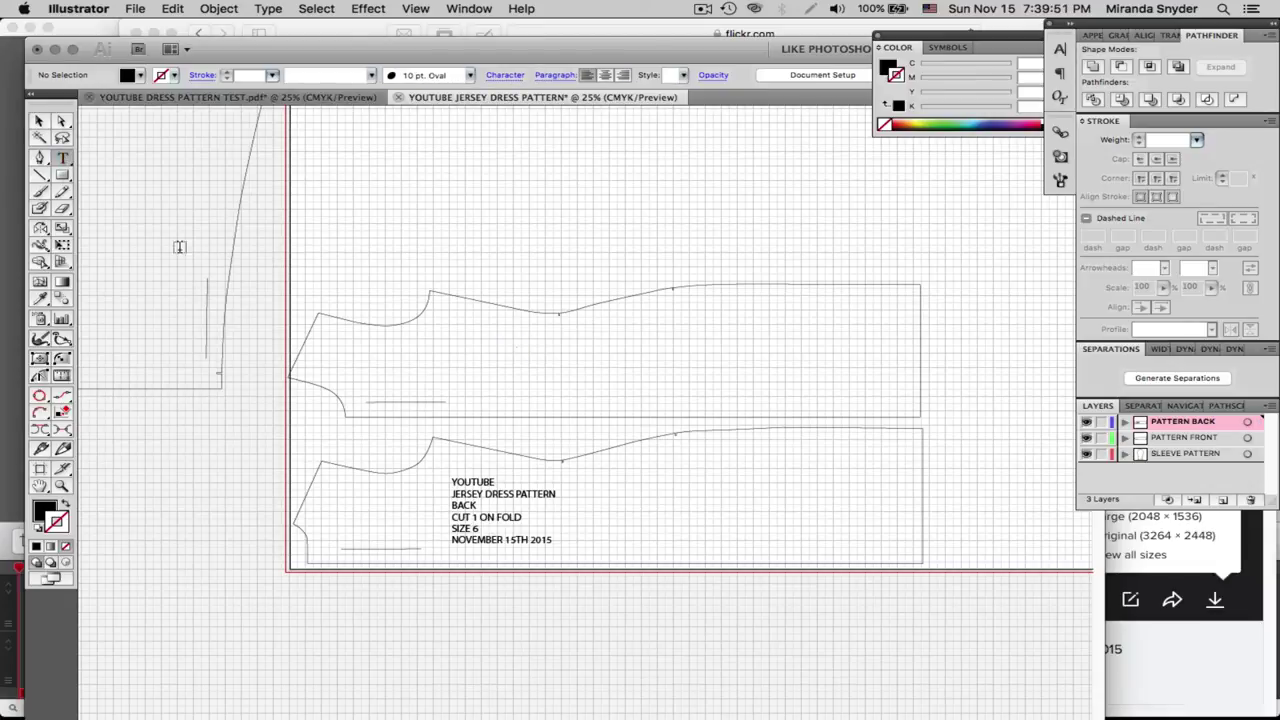
click(66, 504)
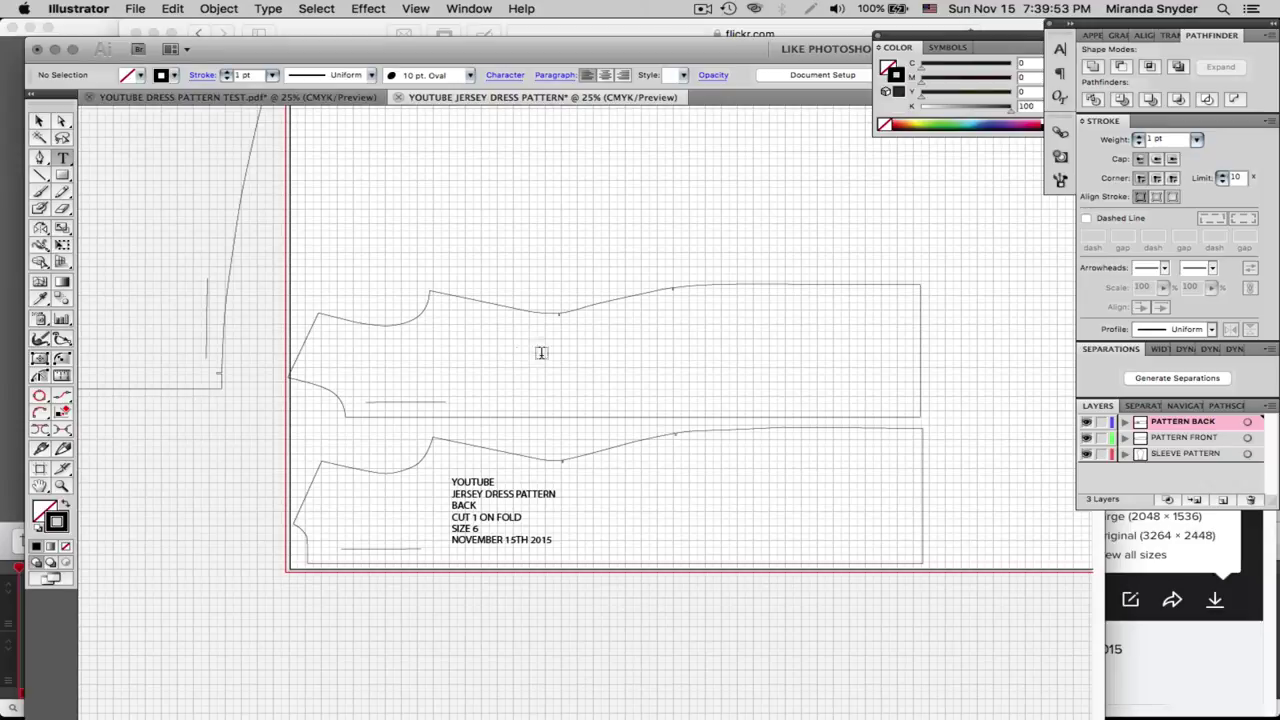
click(482, 344)
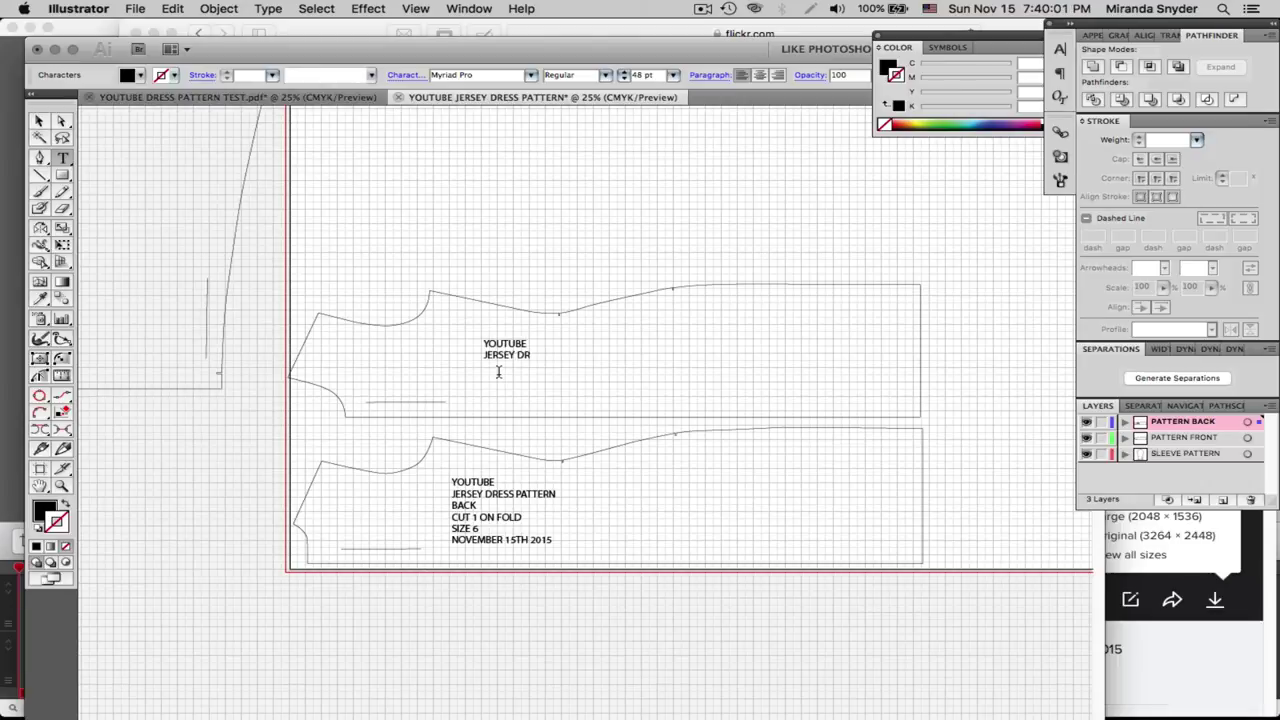
text(TERN)
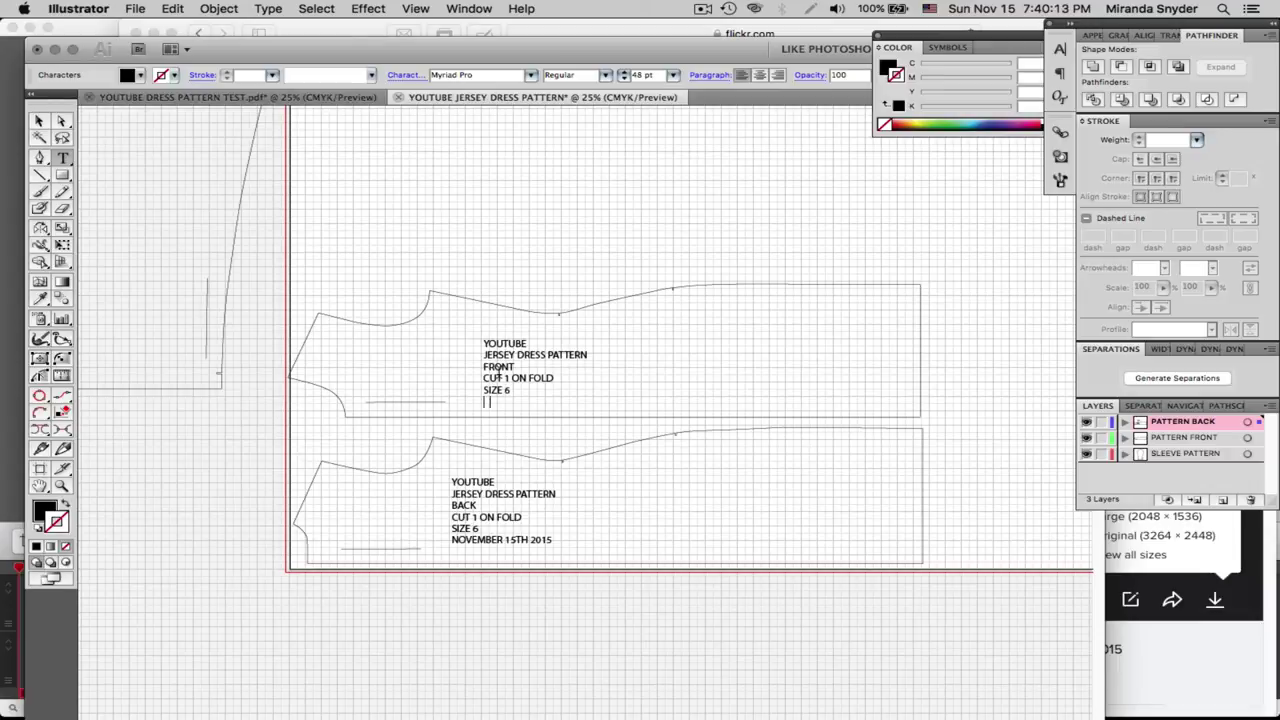
text(NOVERMBER 15TH 2015)
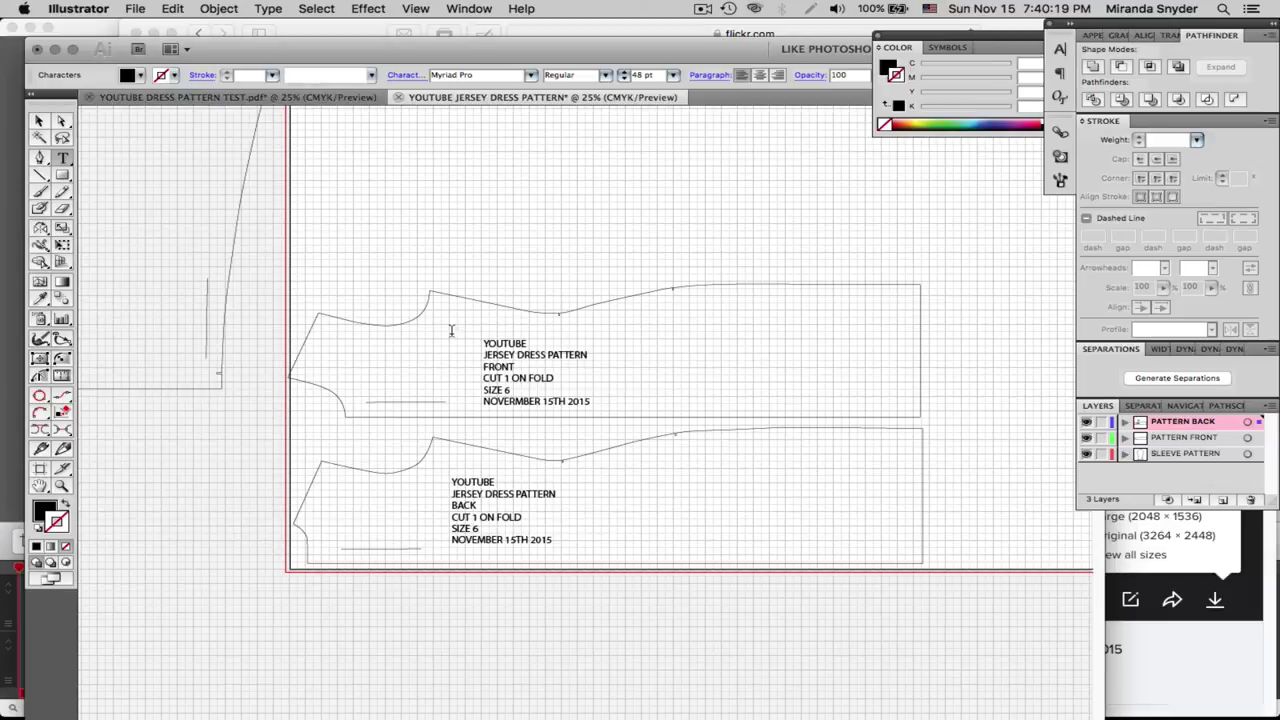
Reposition the FRONT label and group it with the front piece
click(39, 121)
drag(501, 367, 488, 357)
drag(278, 262, 735, 428)
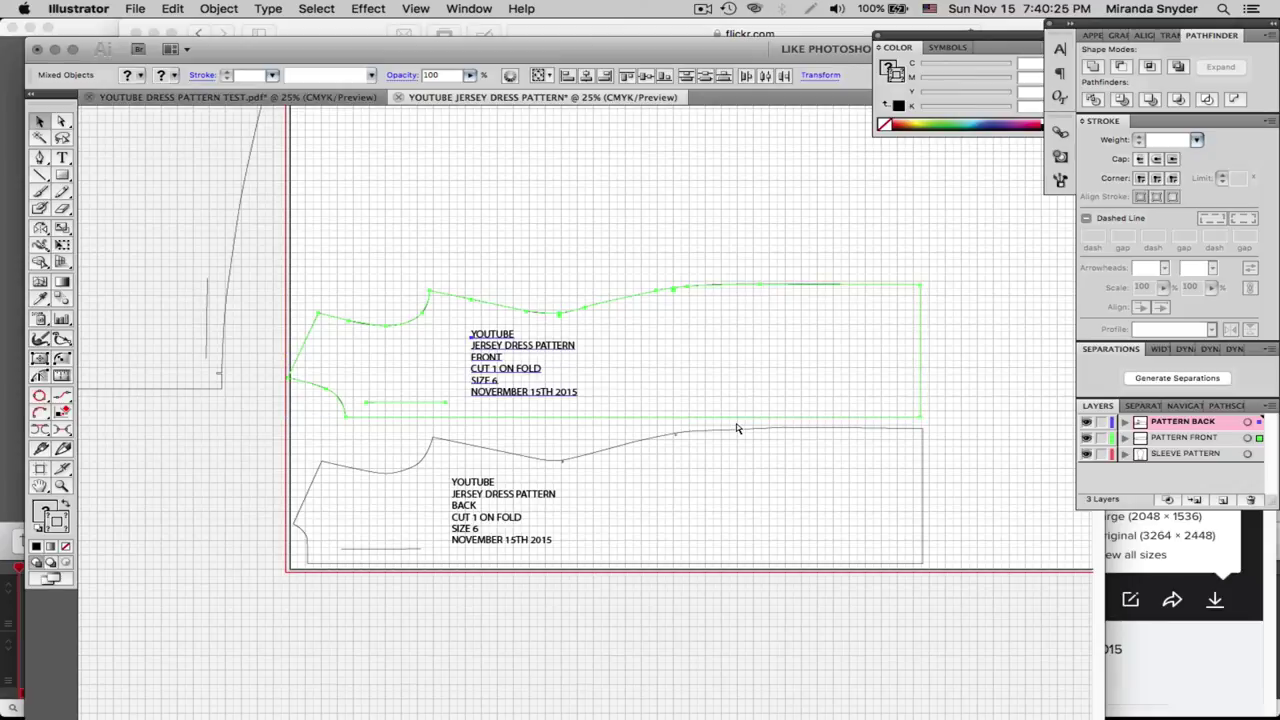
key(ctrl+g)
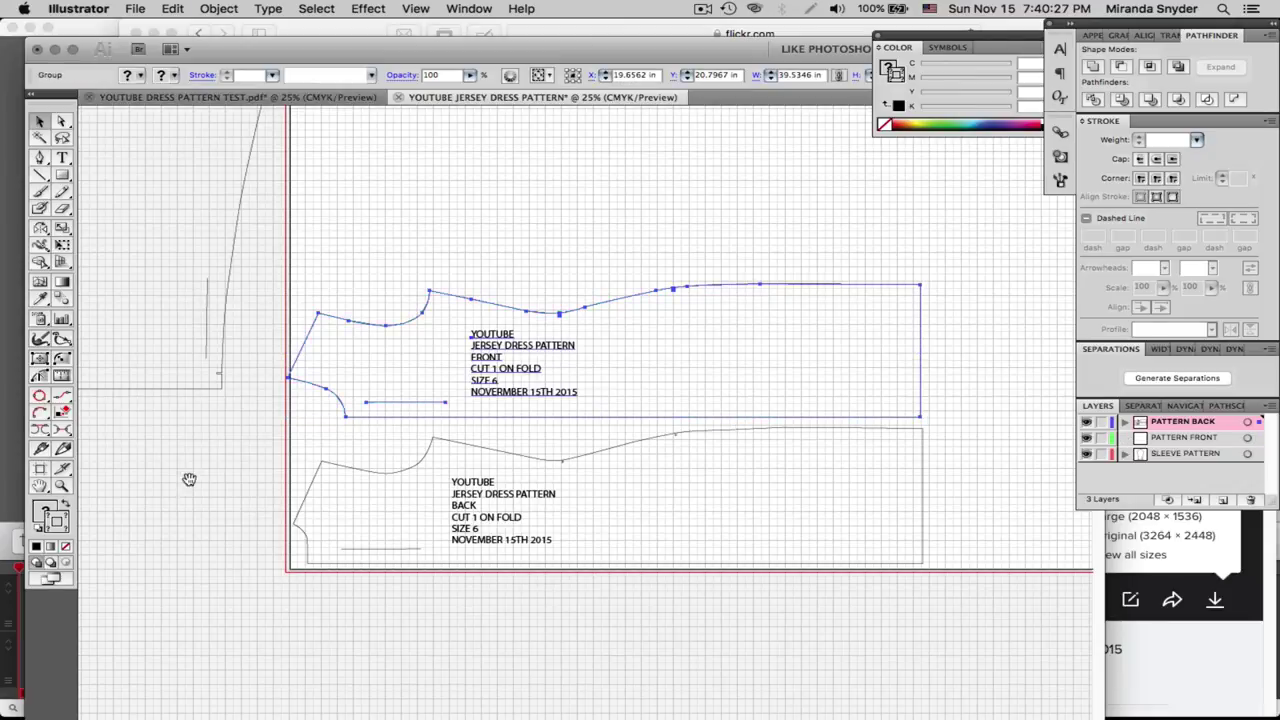
Move the sleeve pattern piece onto the artboard's right side
drag(186, 480, 295, 543)
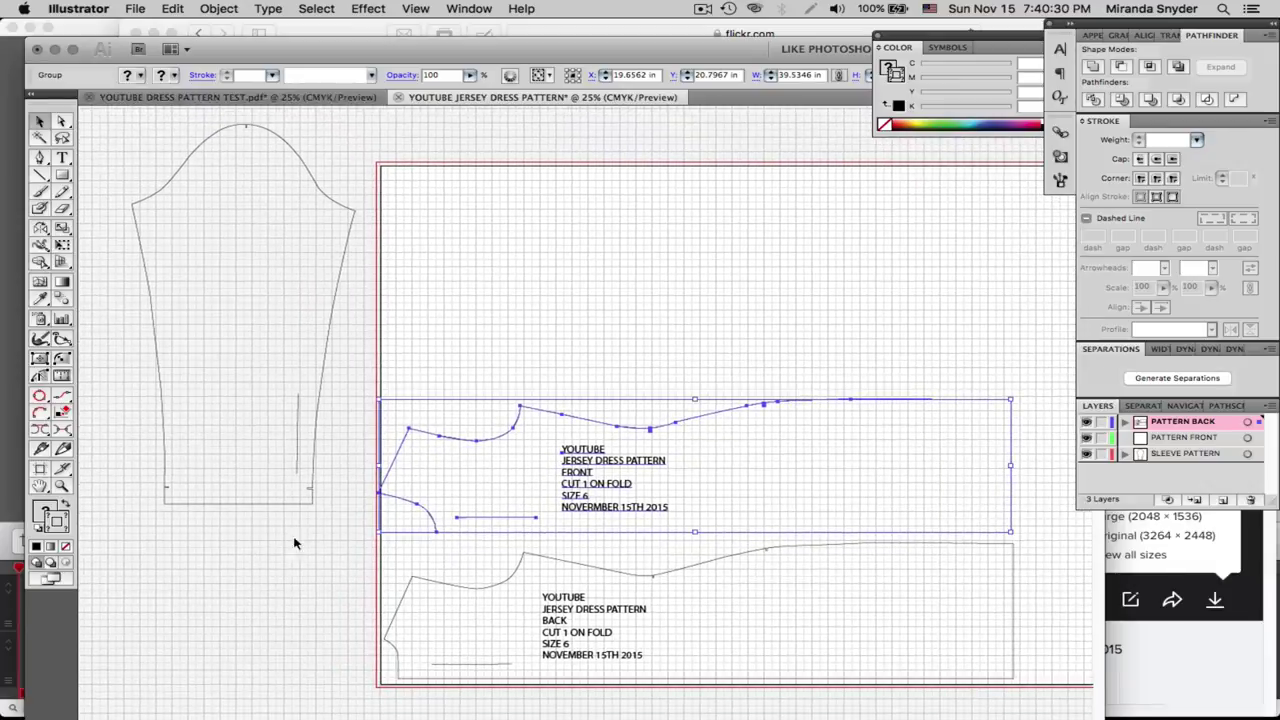
click(210, 143)
drag(216, 150, 880, 316)
drag(880, 316, 373, 285)
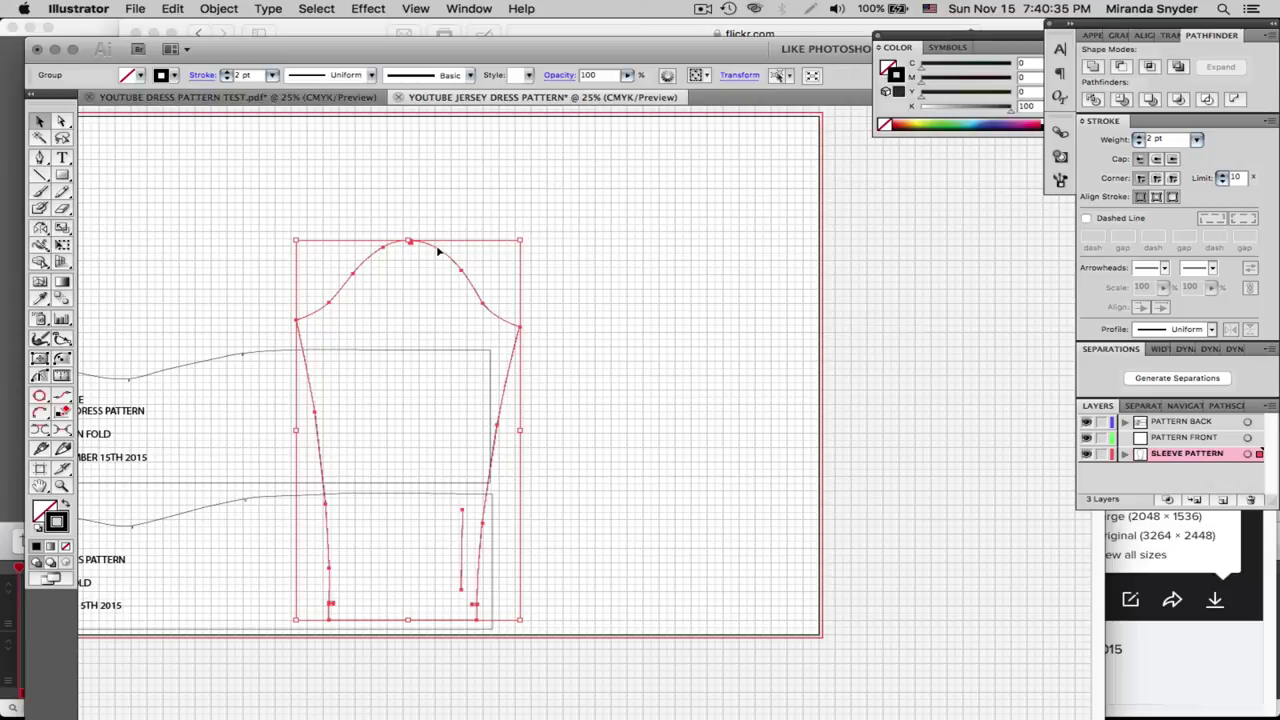
drag(501, 321, 755, 299)
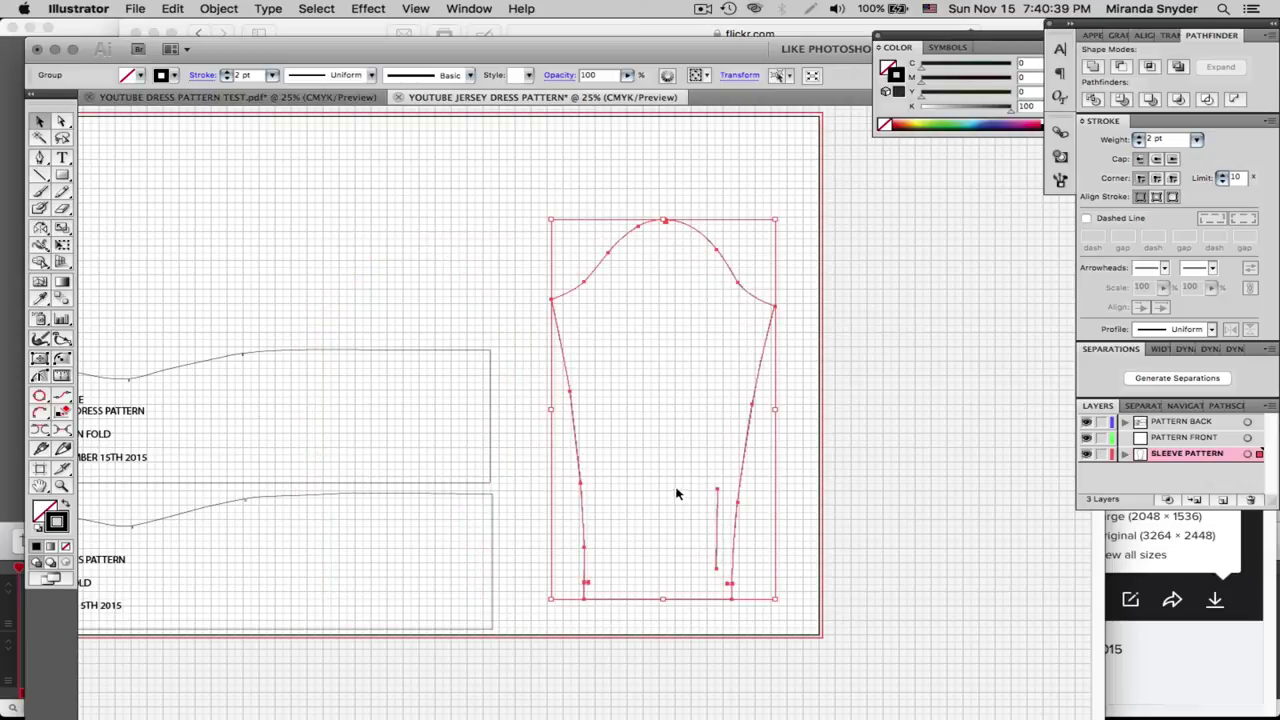
Zoom in on the sleeve's lower-right corner and shift the sleeve slightly right
click(412, 567)
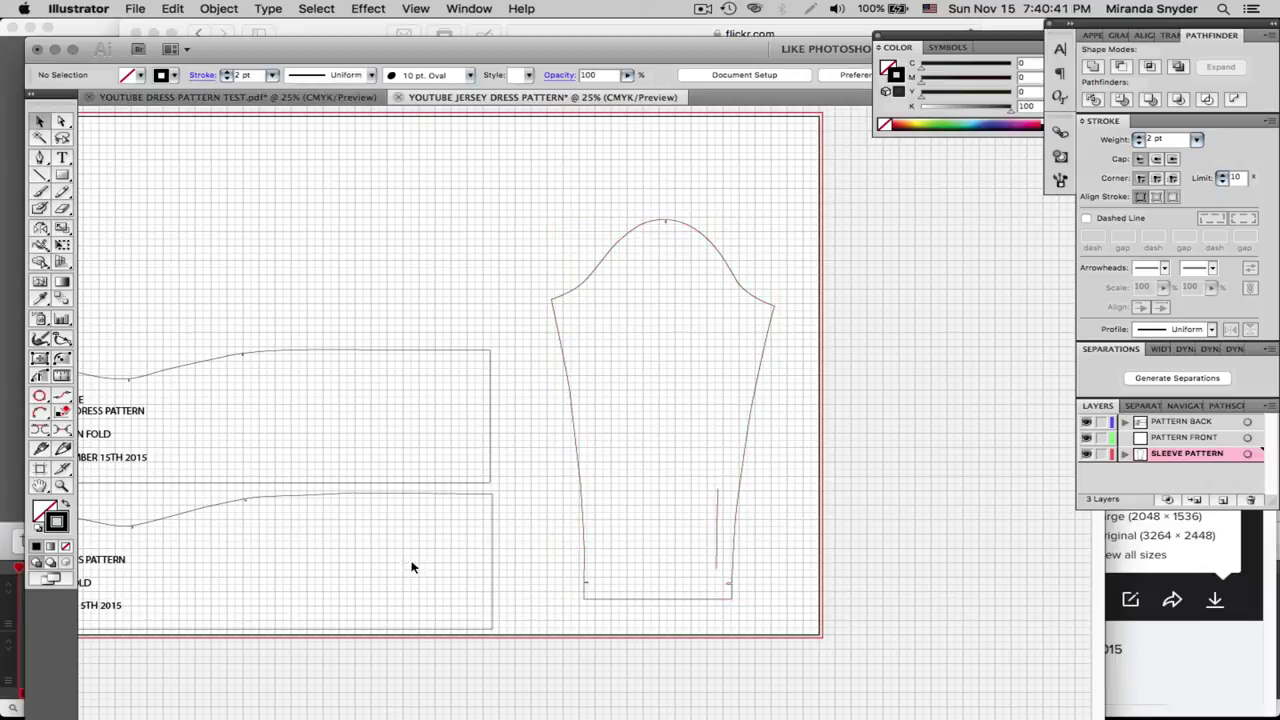
click(61, 486)
drag(678, 447, 788, 606)
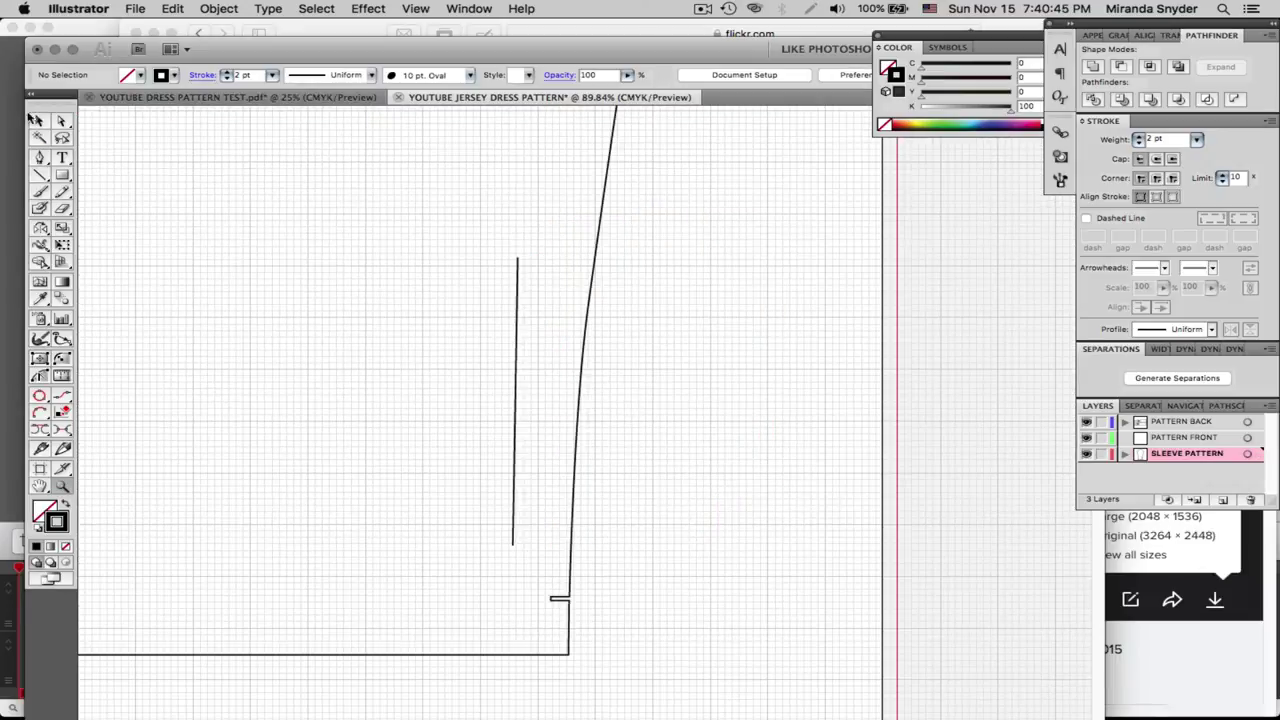
click(35, 119)
drag(511, 398, 536, 408)
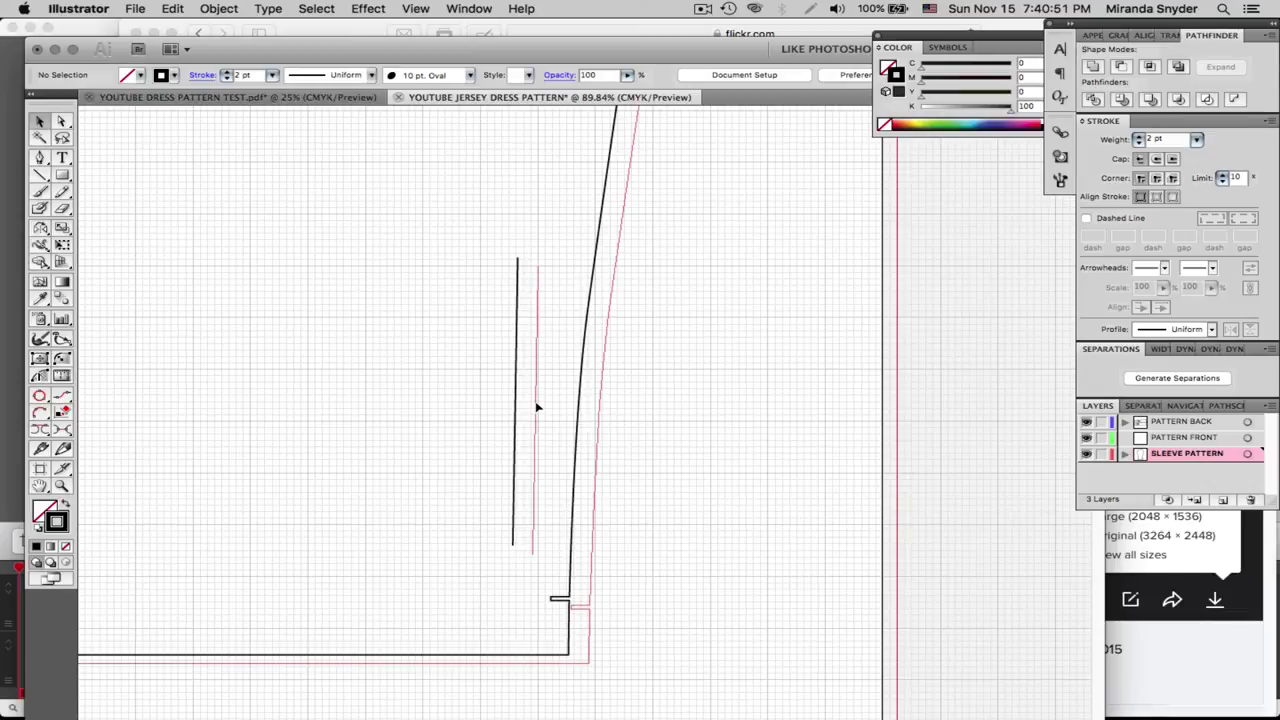
drag(536, 408, 536, 408)
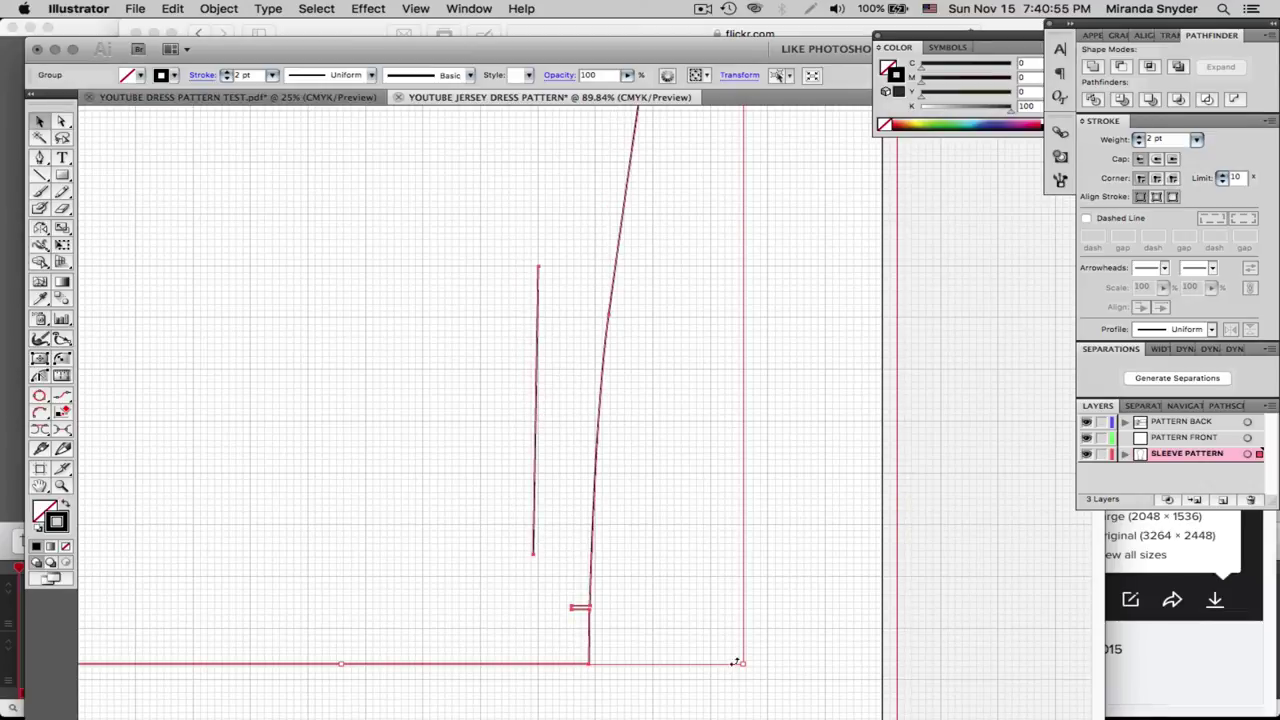
Shrink the sleeve slightly twice, nudging it down and right, then zoom back out
drag(745, 665, 687, 646)
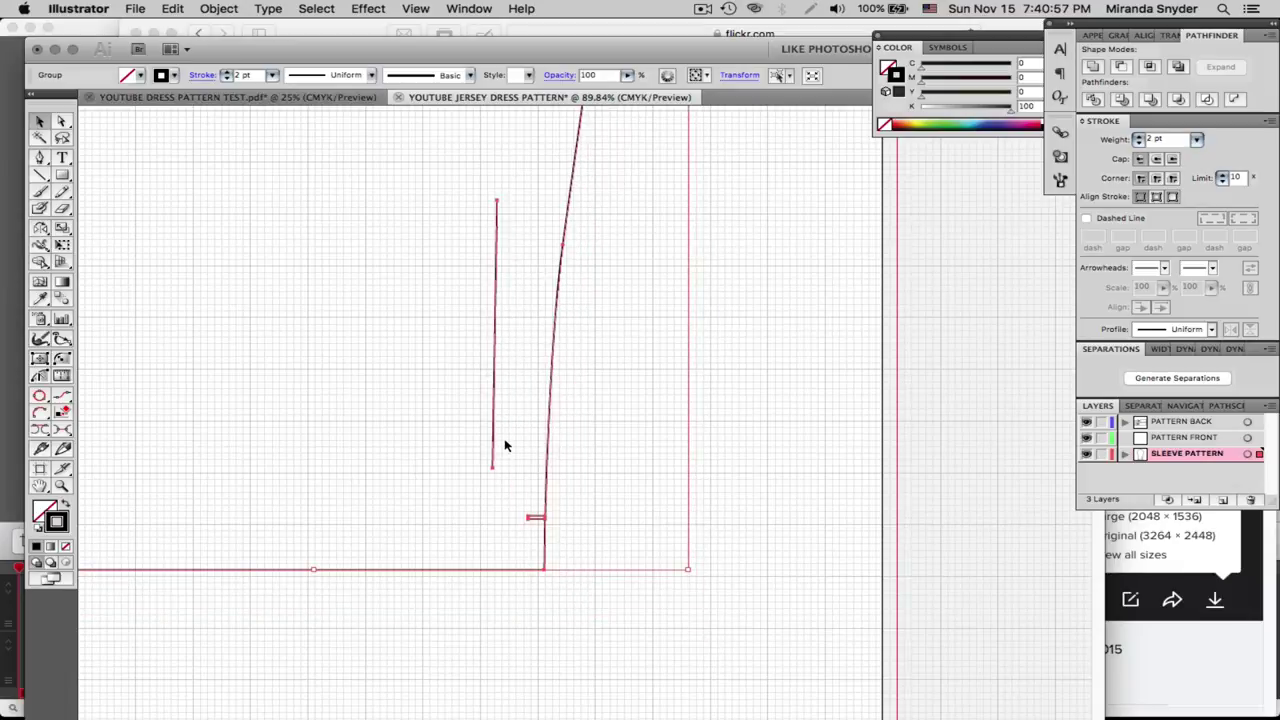
drag(500, 438, 533, 485)
drag(563, 494, 591, 495)
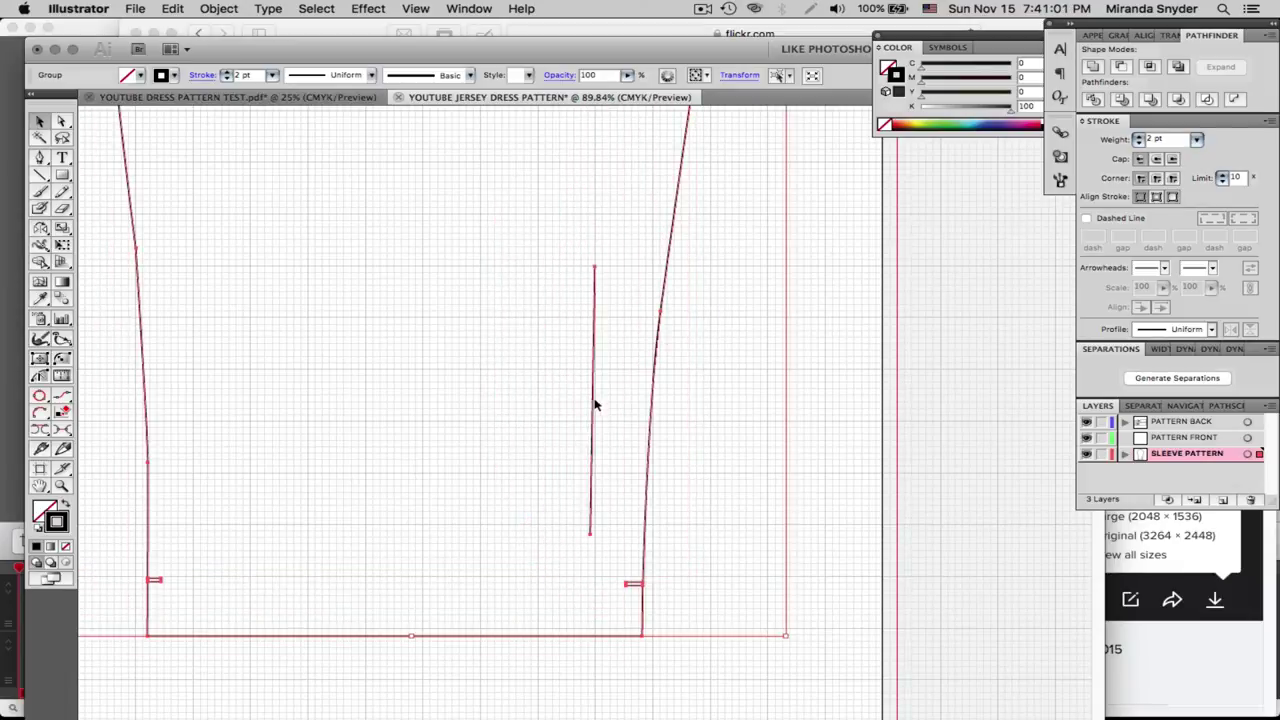
drag(778, 638, 755, 583)
drag(570, 387, 595, 428)
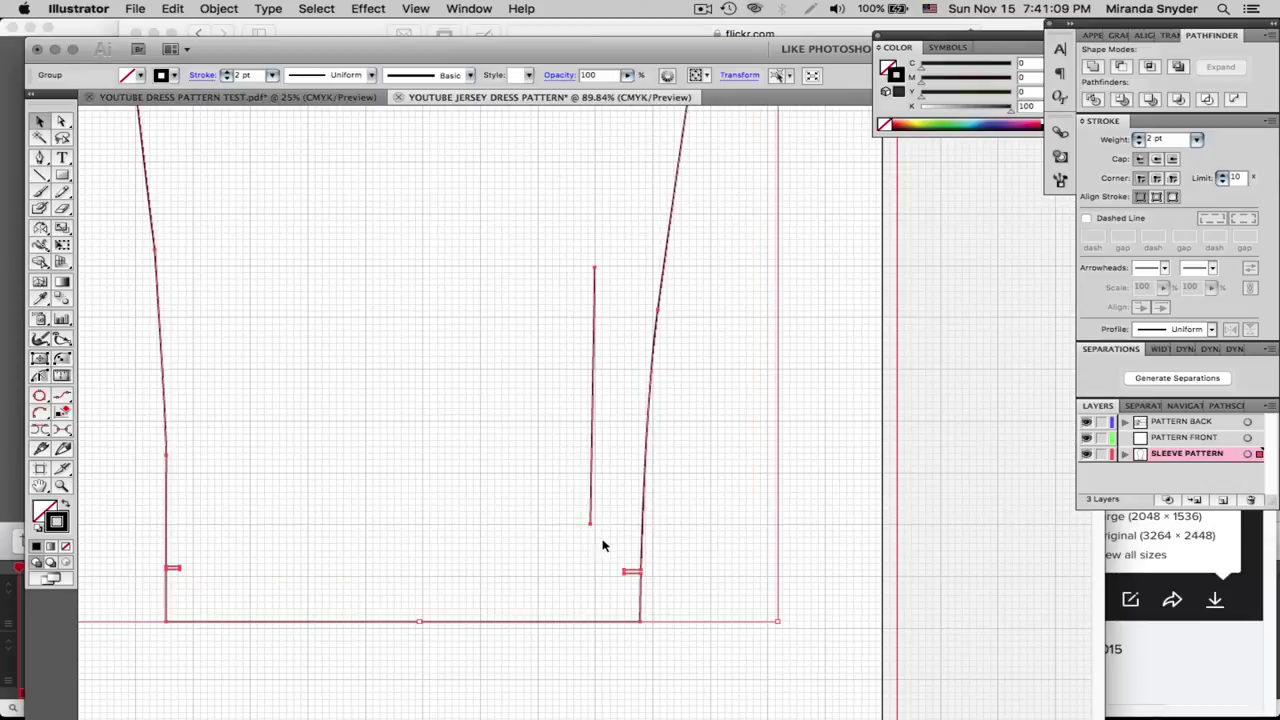
click(607, 563)
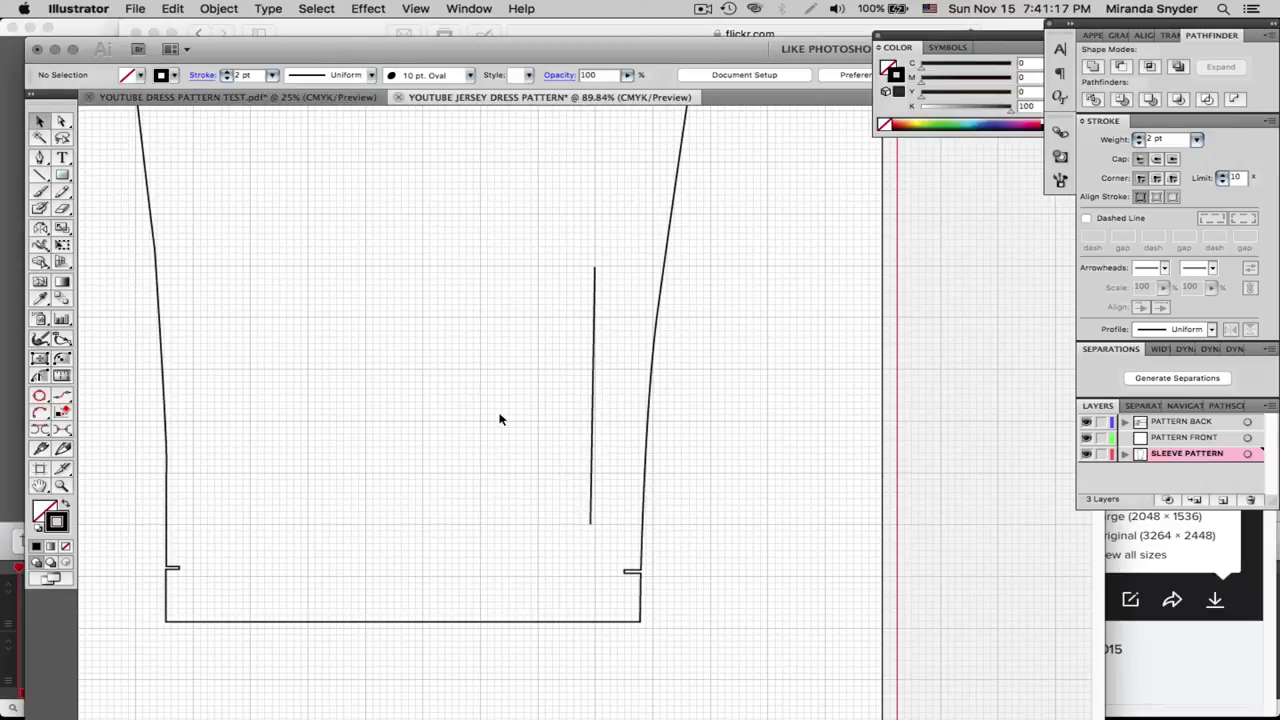
key(super+minus)
key(super+minus)
key(super+minus)
scroll(510, 362, up, 5)
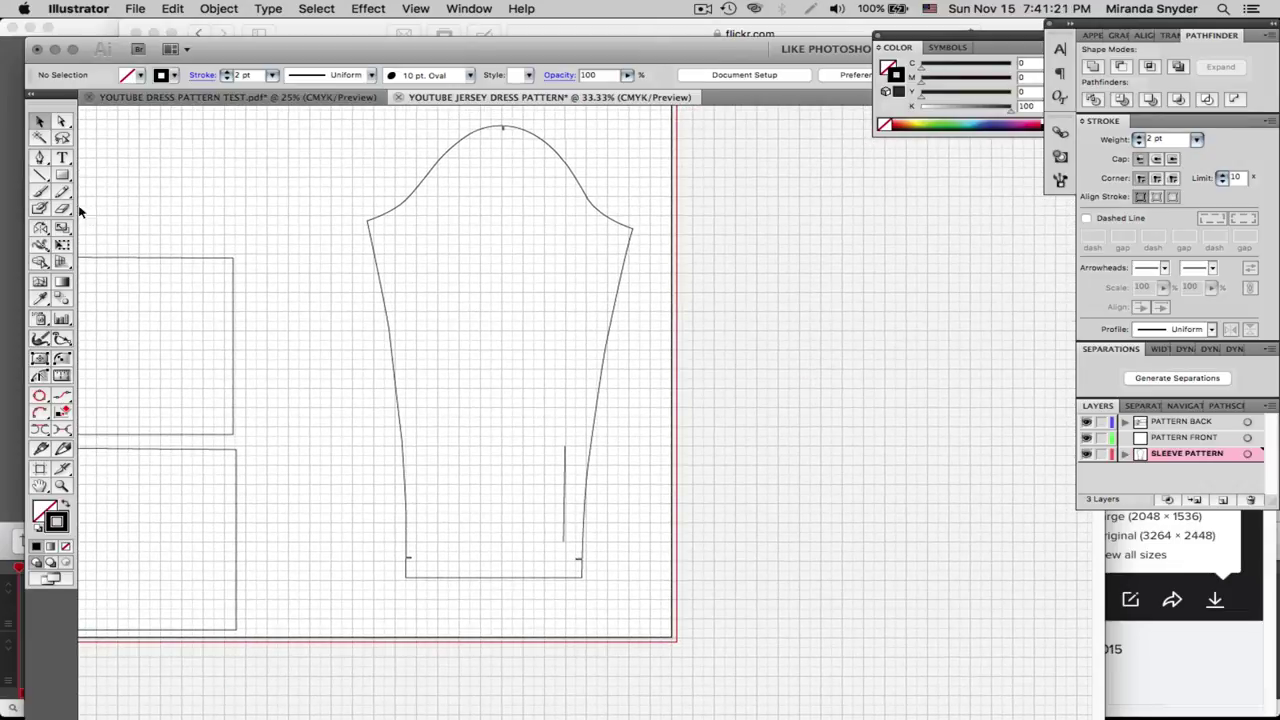
Remove the stray empty text object left inside the sleeve
click(62, 158)
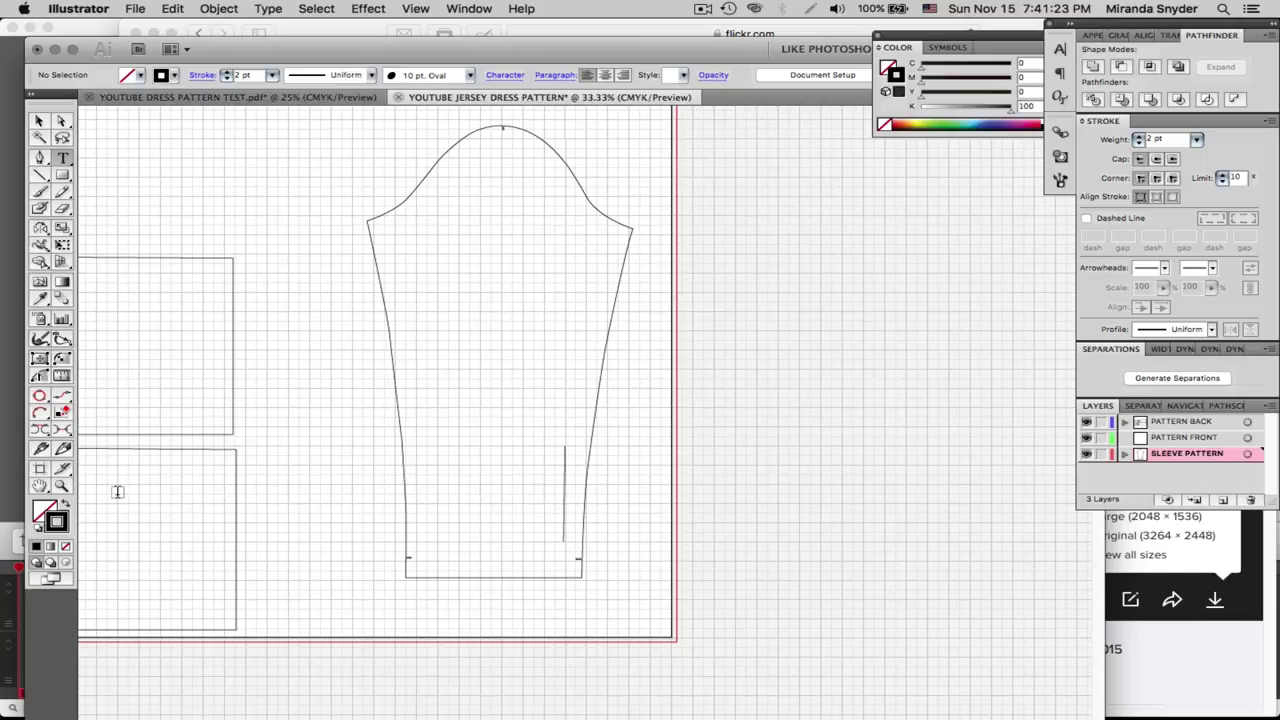
click(455, 277)
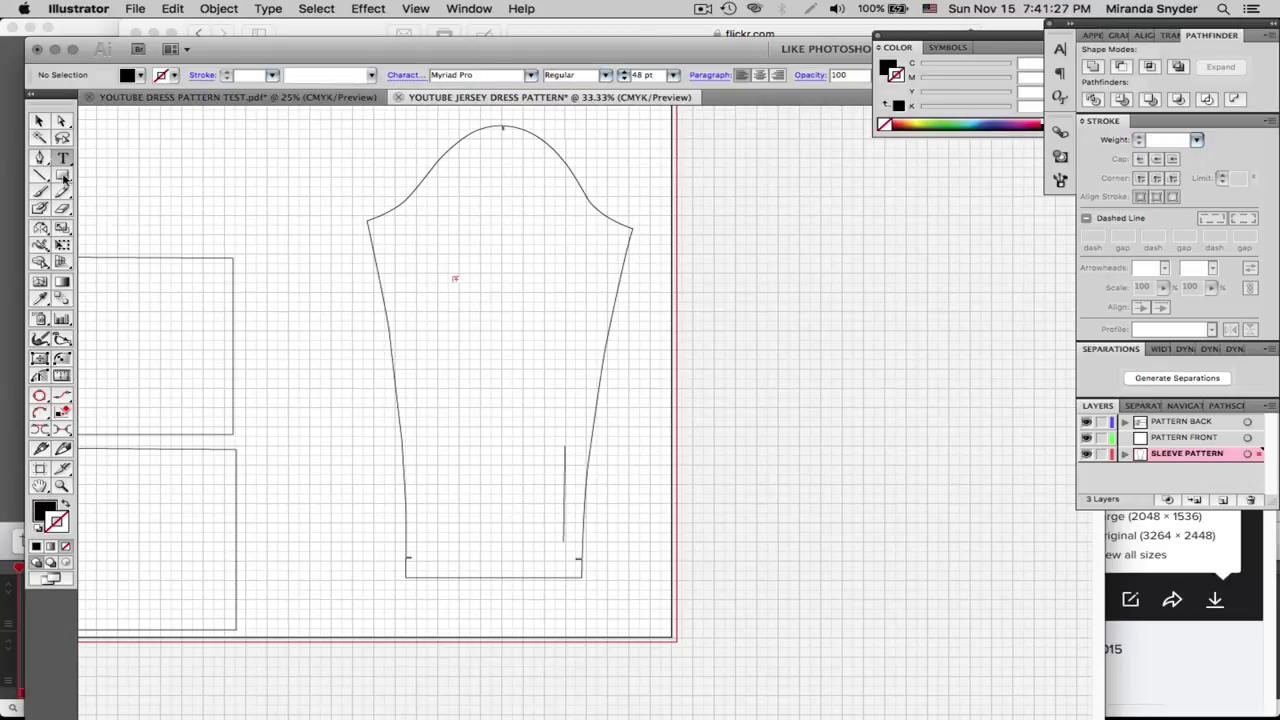
click(40, 121)
click(547, 358)
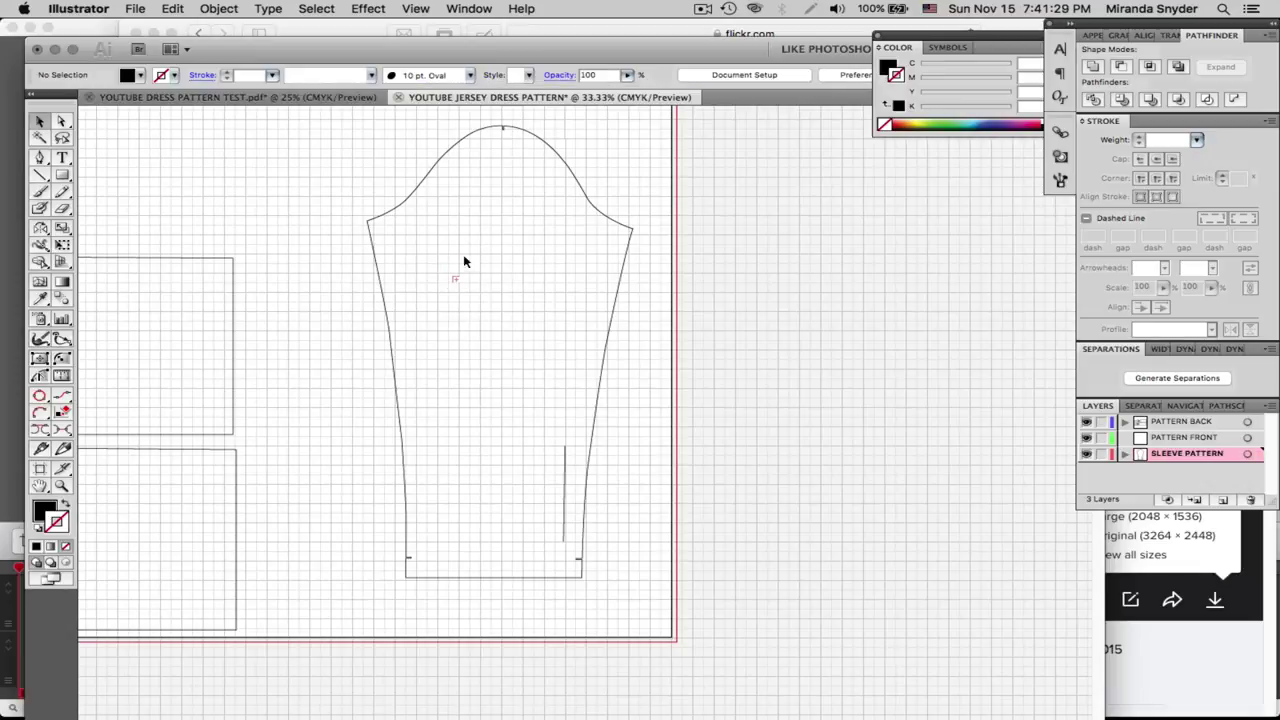
drag(428, 251, 505, 318)
click(580, 328)
Type the sleeve label lines from YOUTUBE through NOVEMBER 15TH 2015
click(67, 506)
click(62, 157)
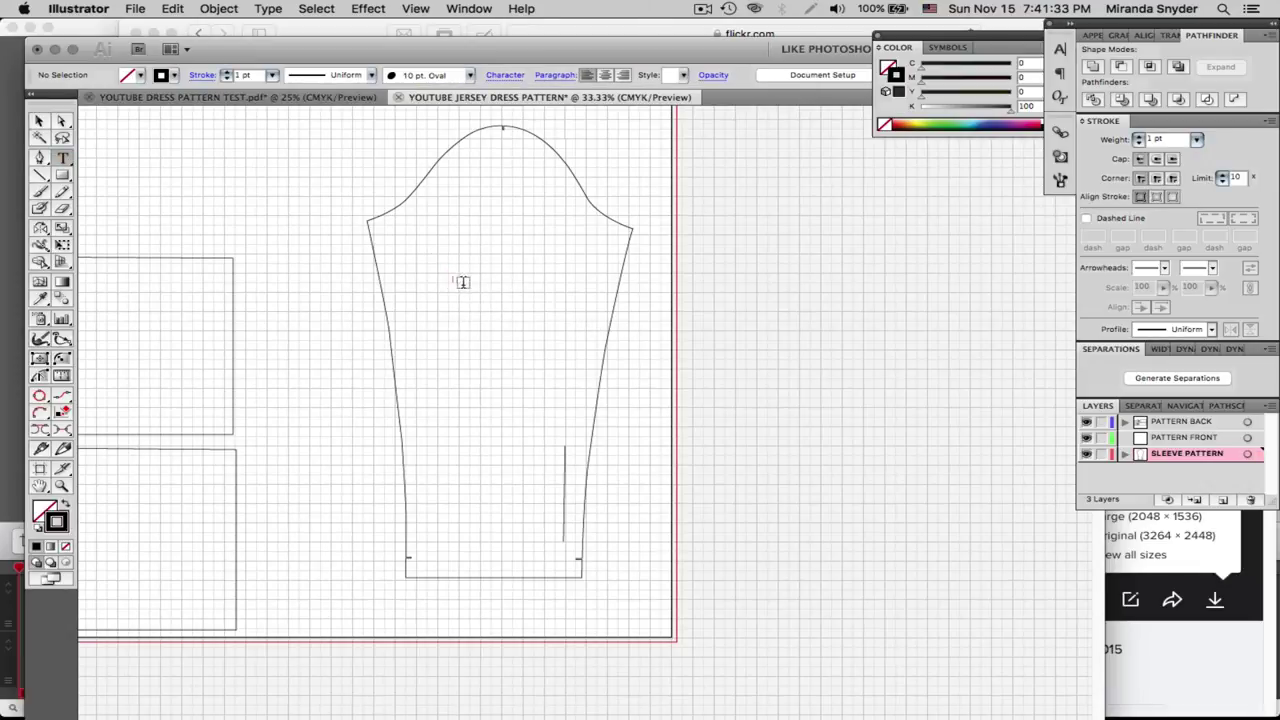
click(460, 282)
text(YOUT)
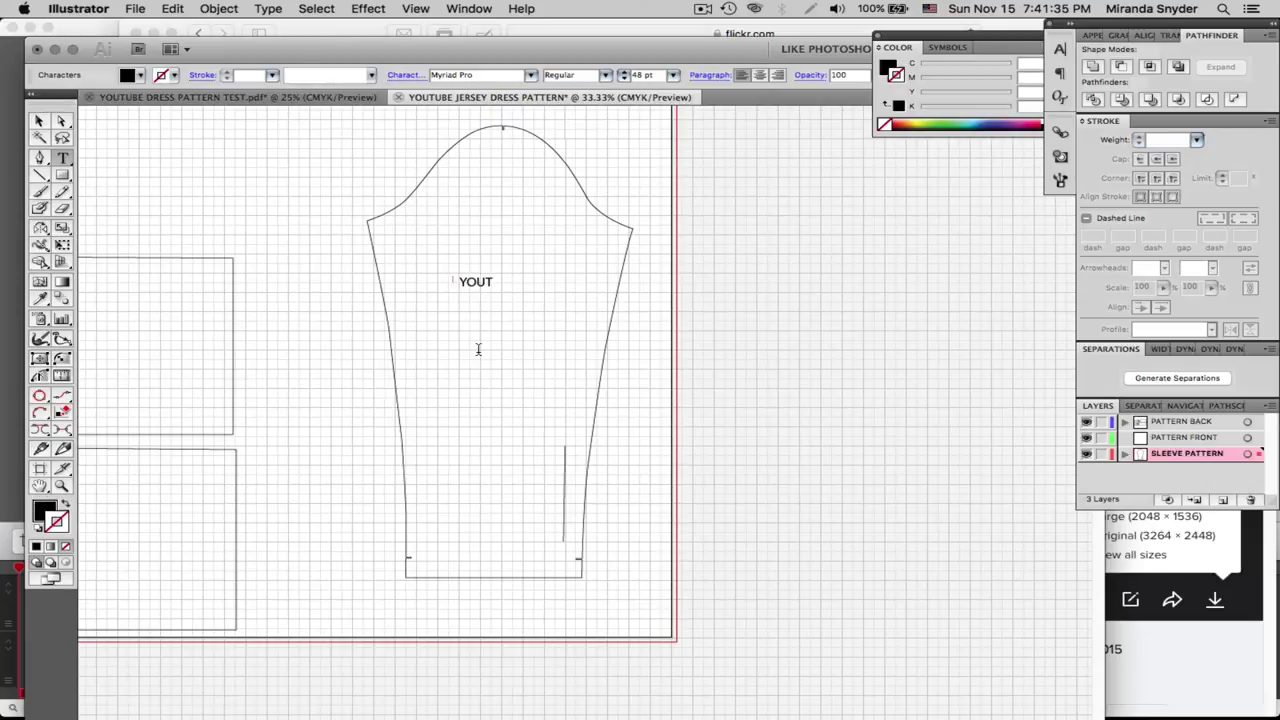
text(UBE)
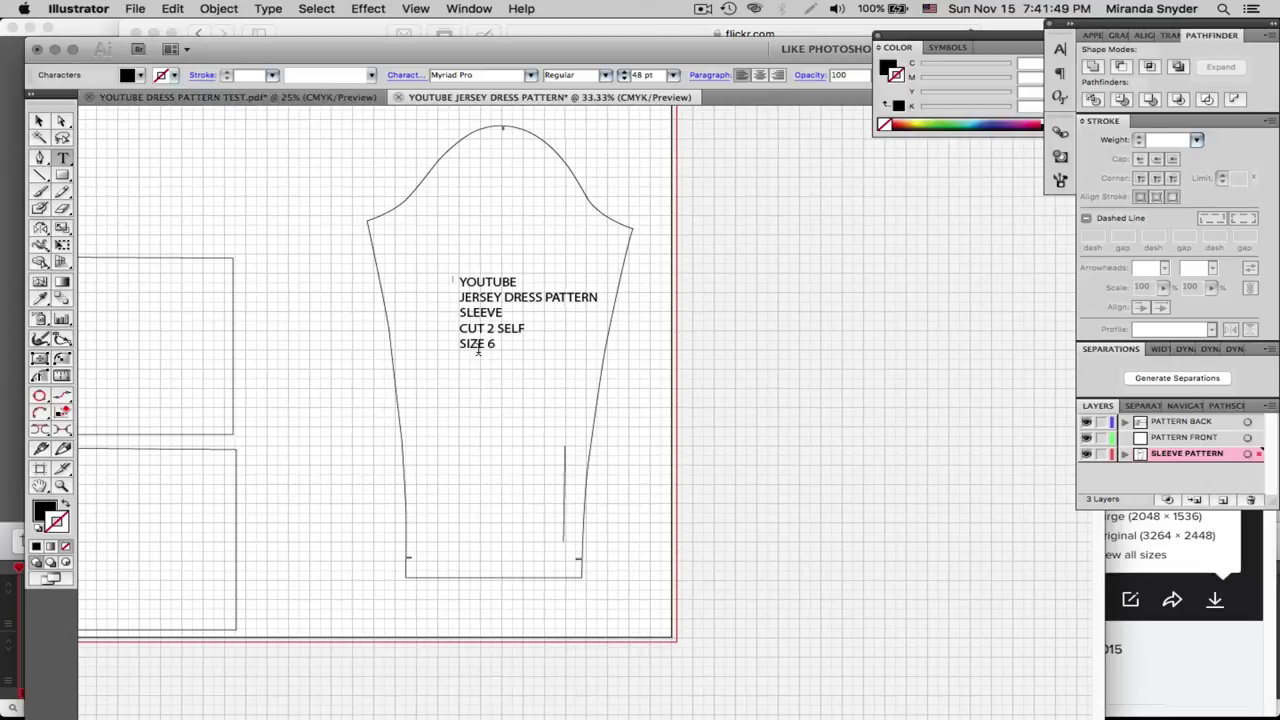
key(Return)
text(NOVERMBER 15TH 2015)
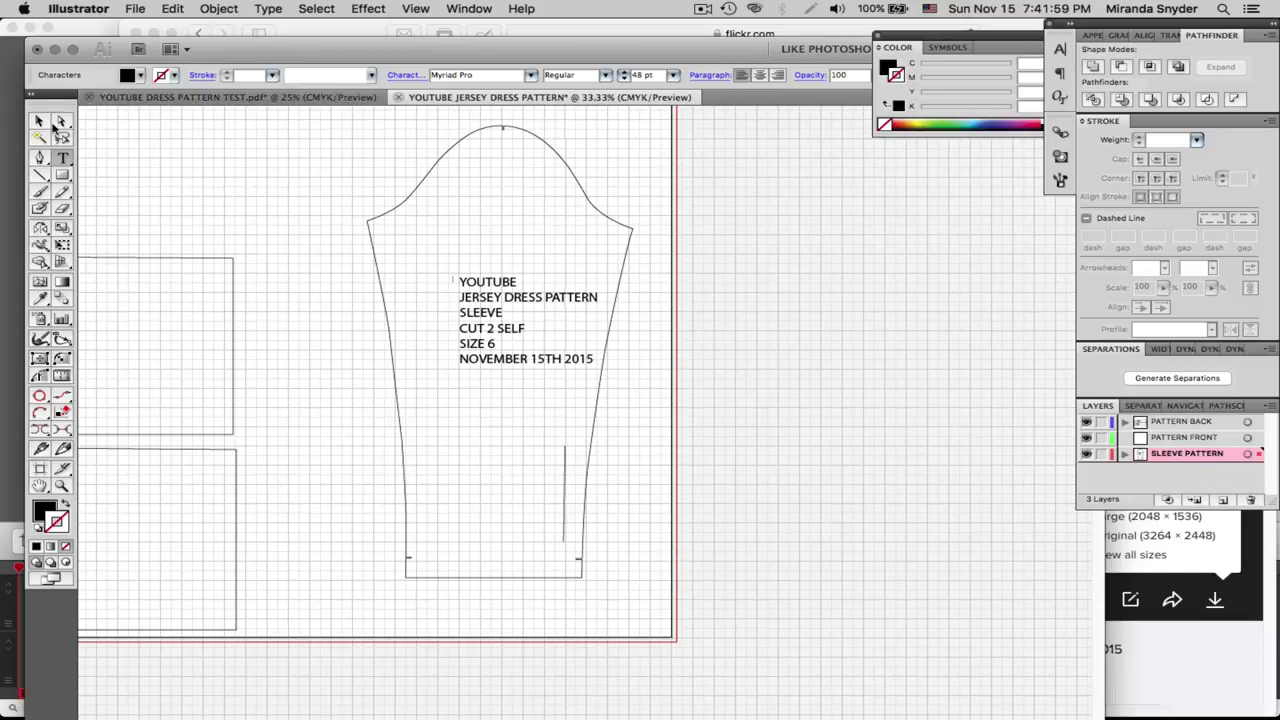
click(39, 121)
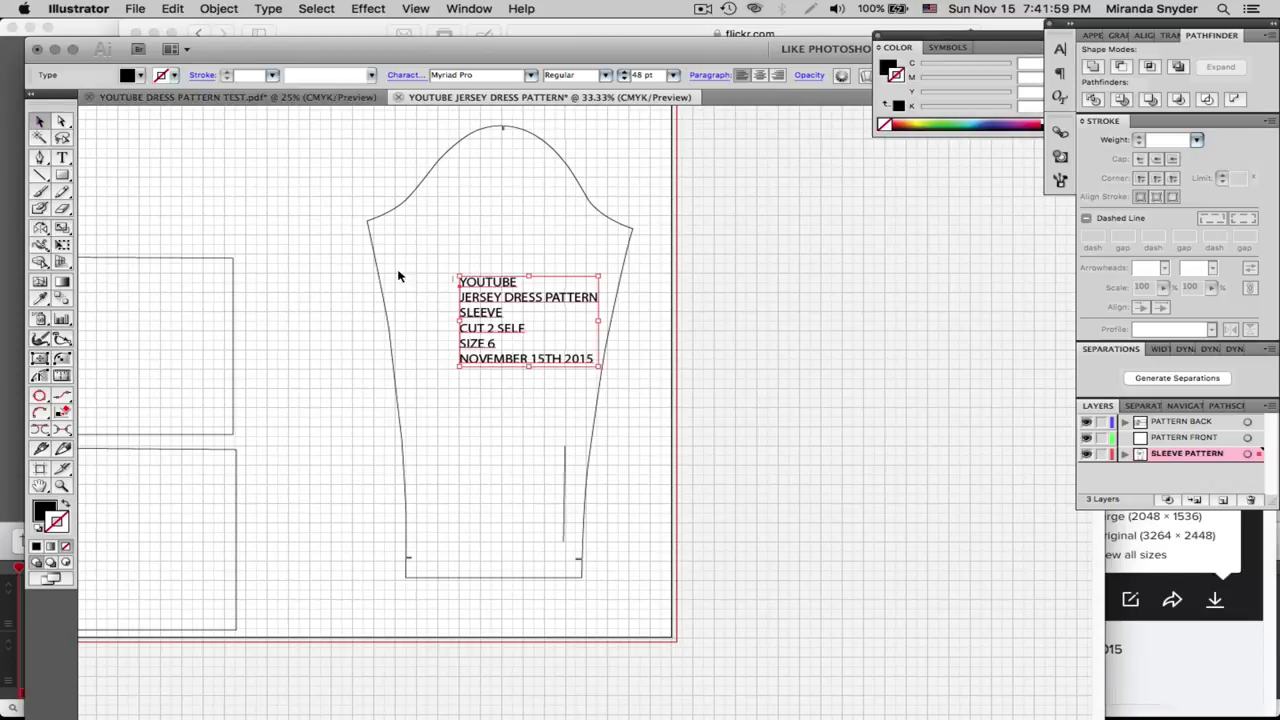
Move the label up inside the sleeve and group it with the sleeve outline
drag(487, 318, 461, 274)
click(334, 397)
drag(334, 129, 709, 516)
key(super+g)
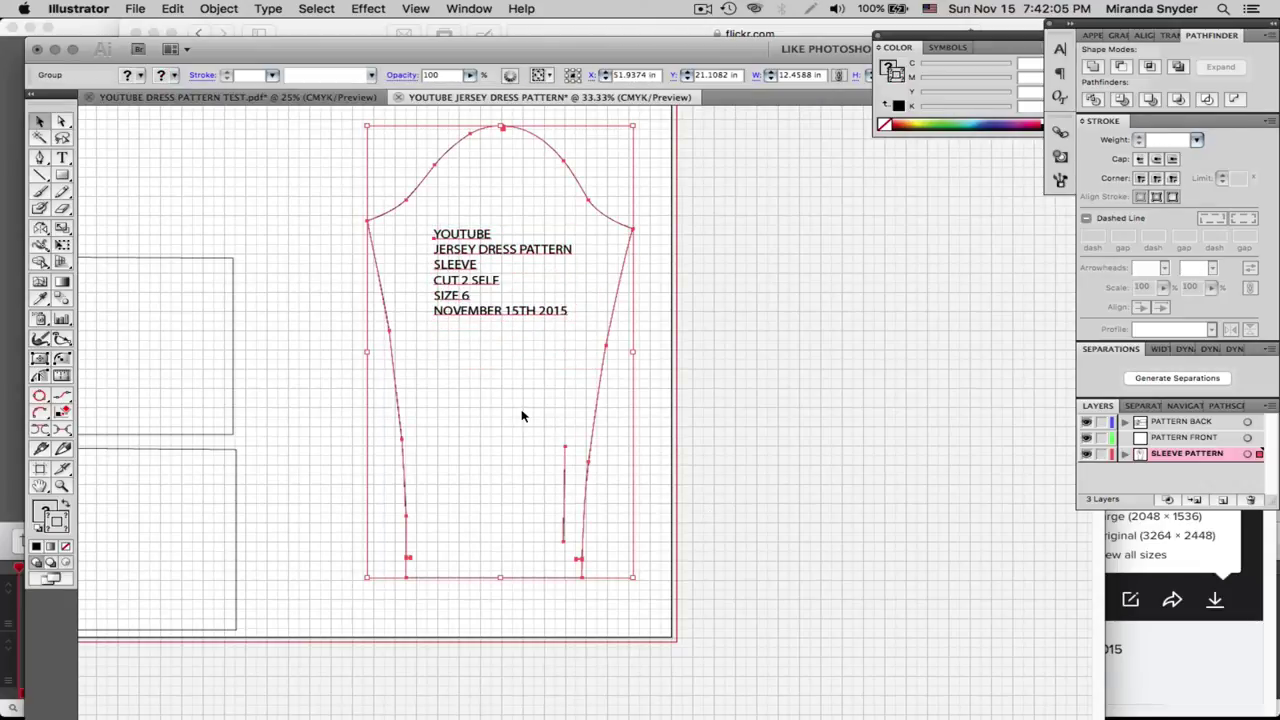
Move the sleeve group left beside the bodice pieces and open Document Setup
key(super+minus)
key(super+minus)
key(super+minus)
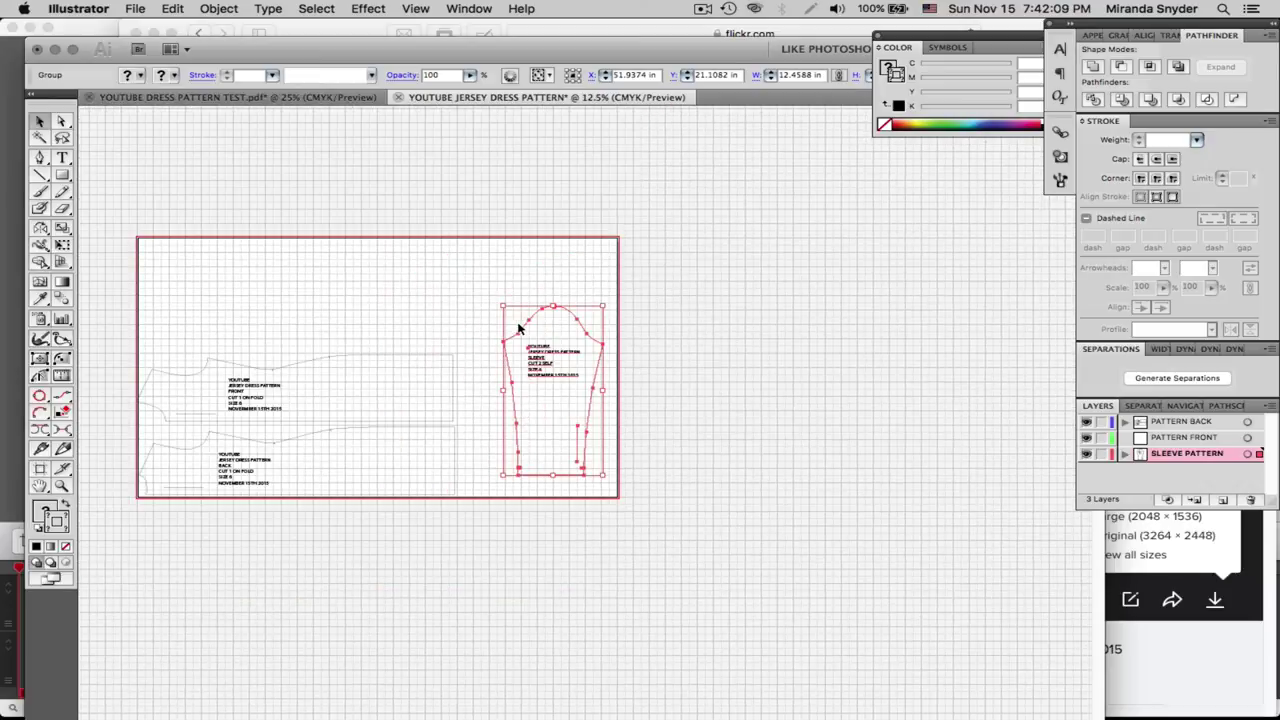
drag(520, 336, 471, 355)
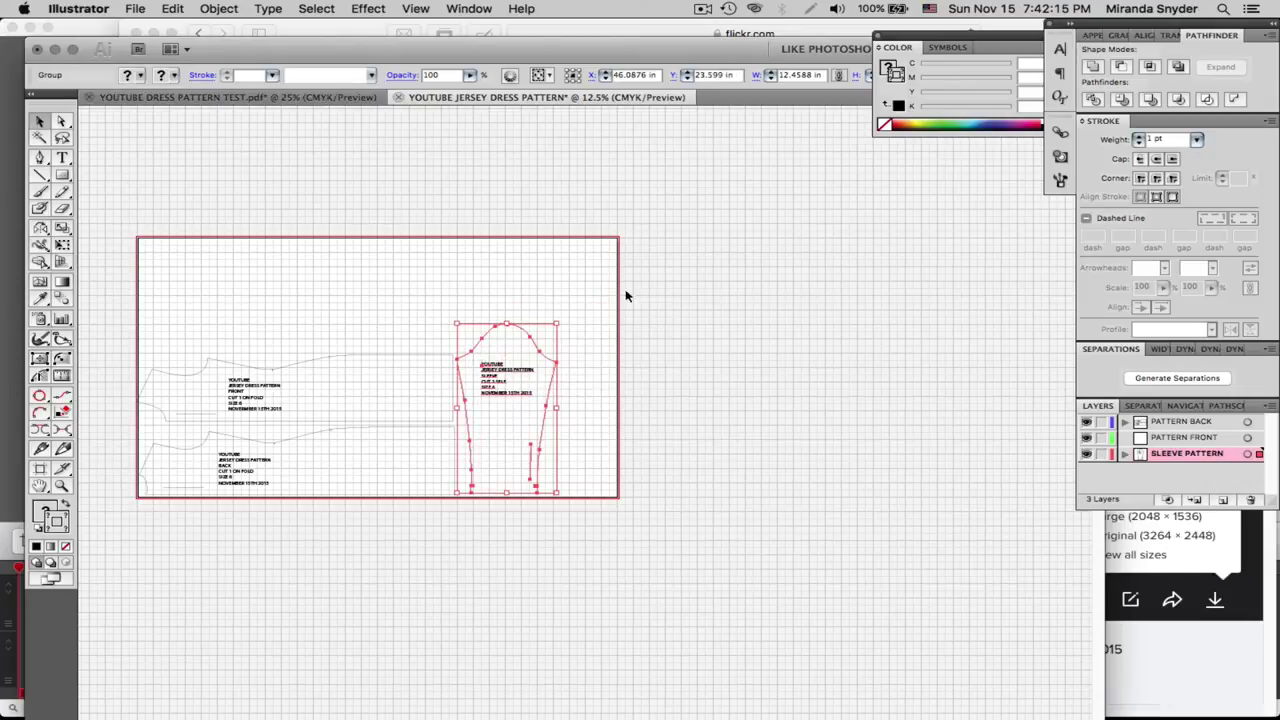
click(879, 47)
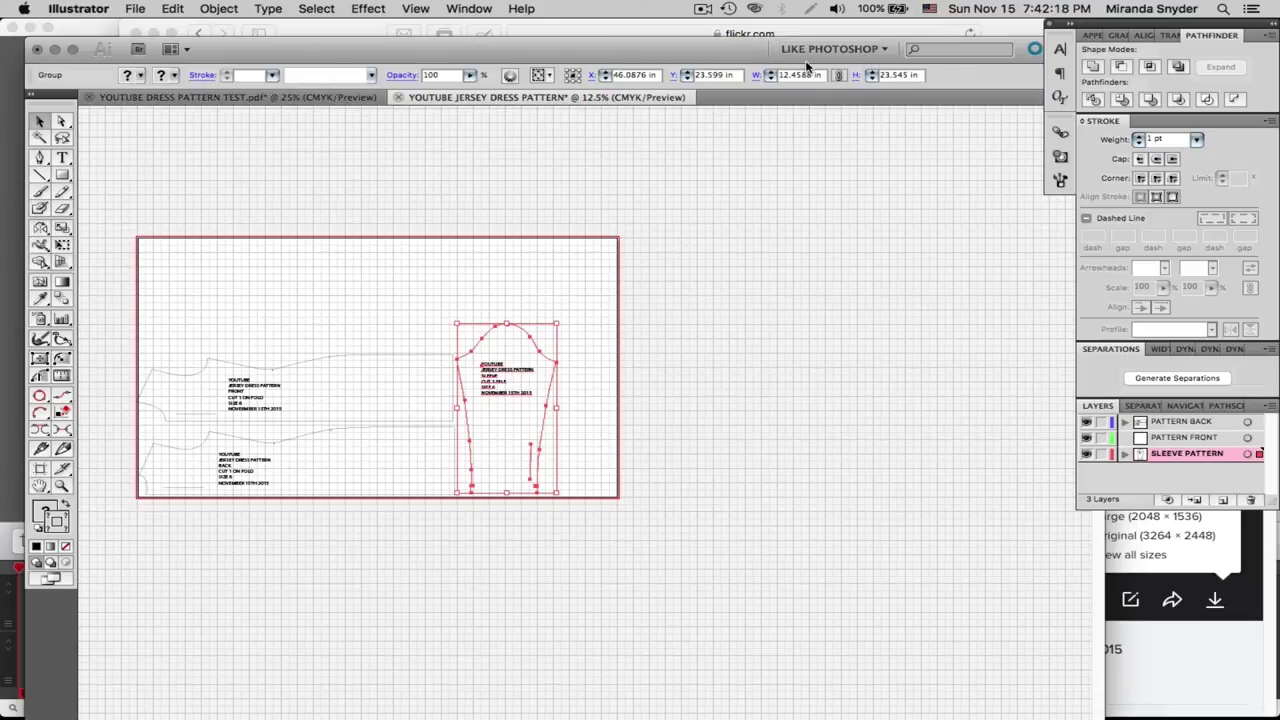
click(130, 147)
click(741, 77)
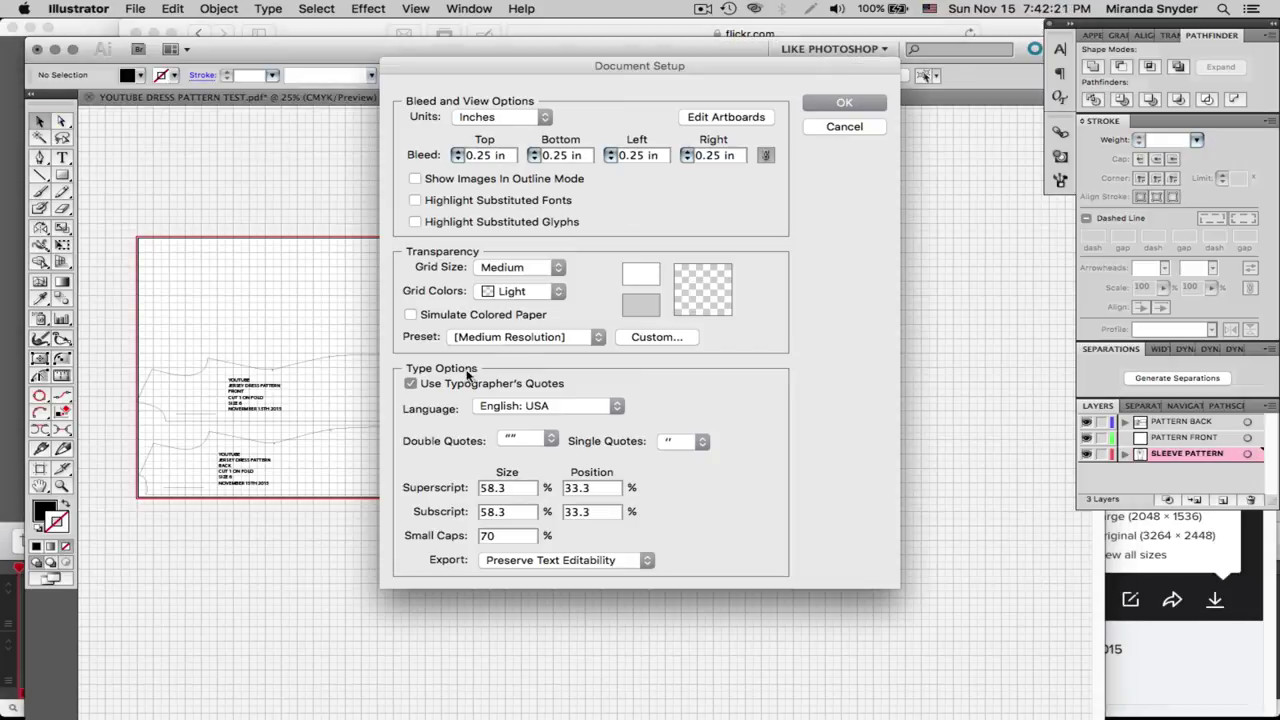
Crop the artboard to 52.79 x 24.76 in by pulling in its top and right edges
click(745, 117)
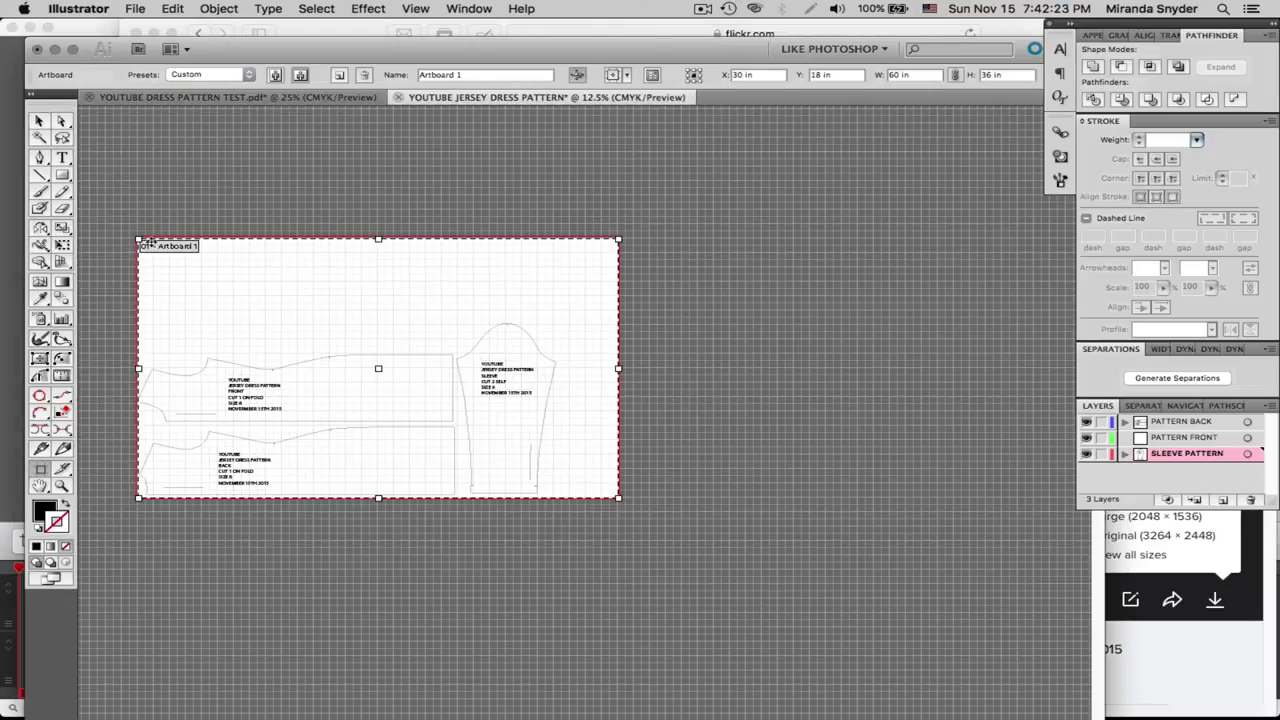
drag(378, 240, 378, 320)
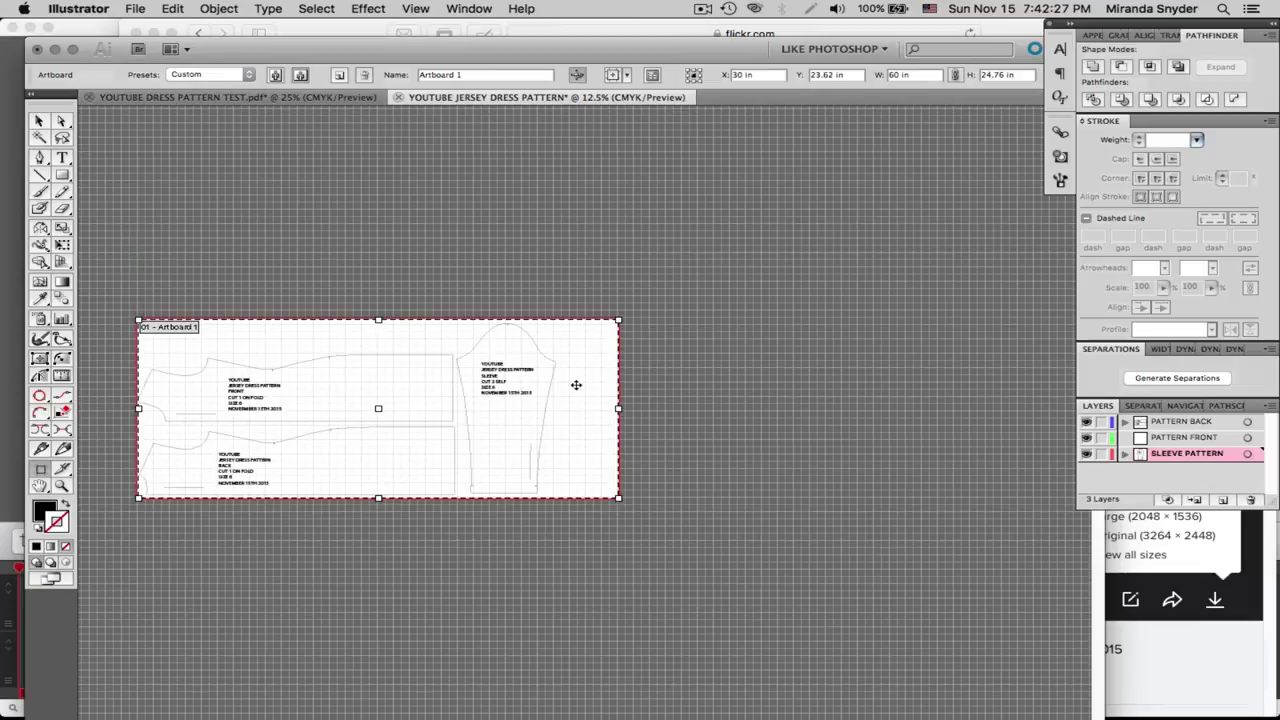
drag(618, 408, 558, 408)
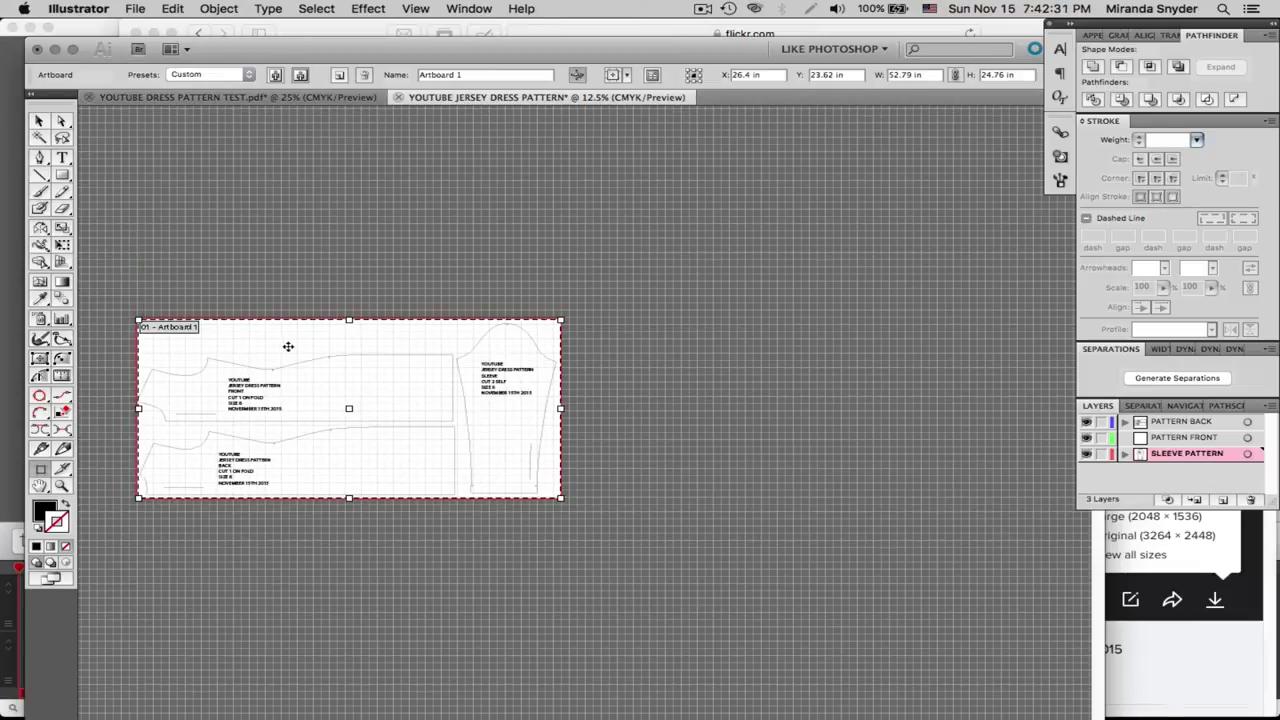
click(40, 124)
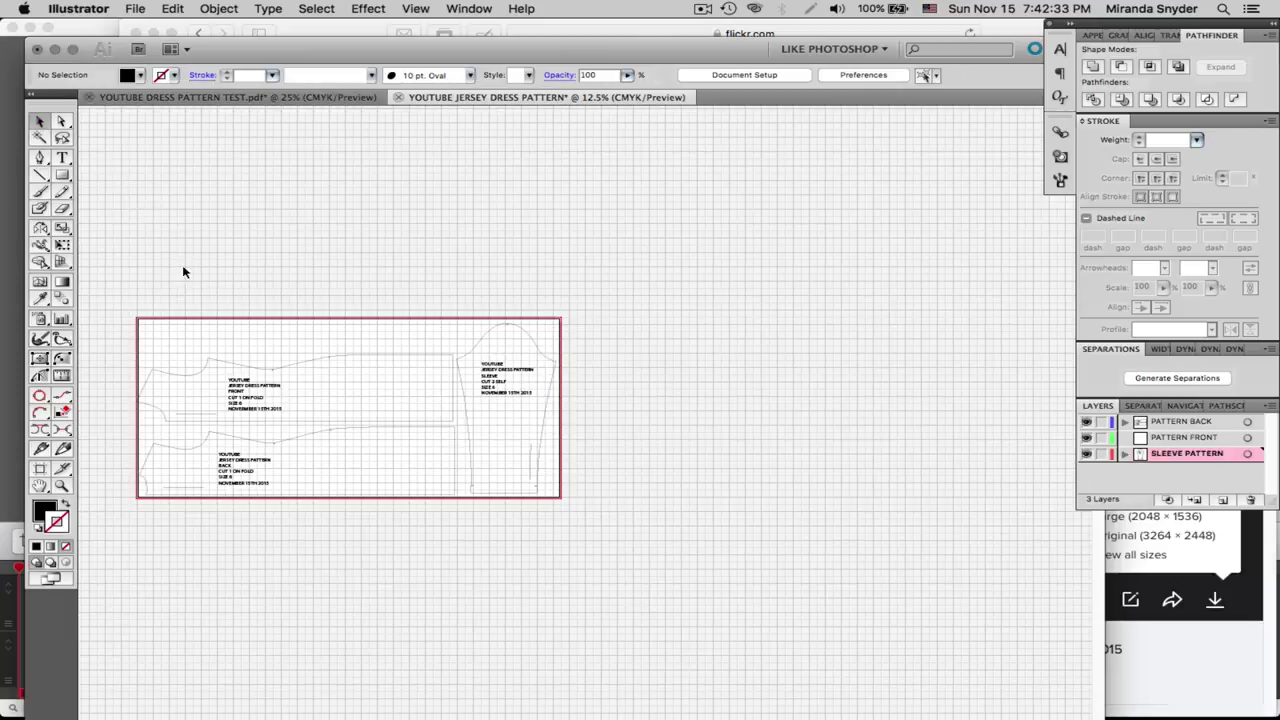
click(62, 486)
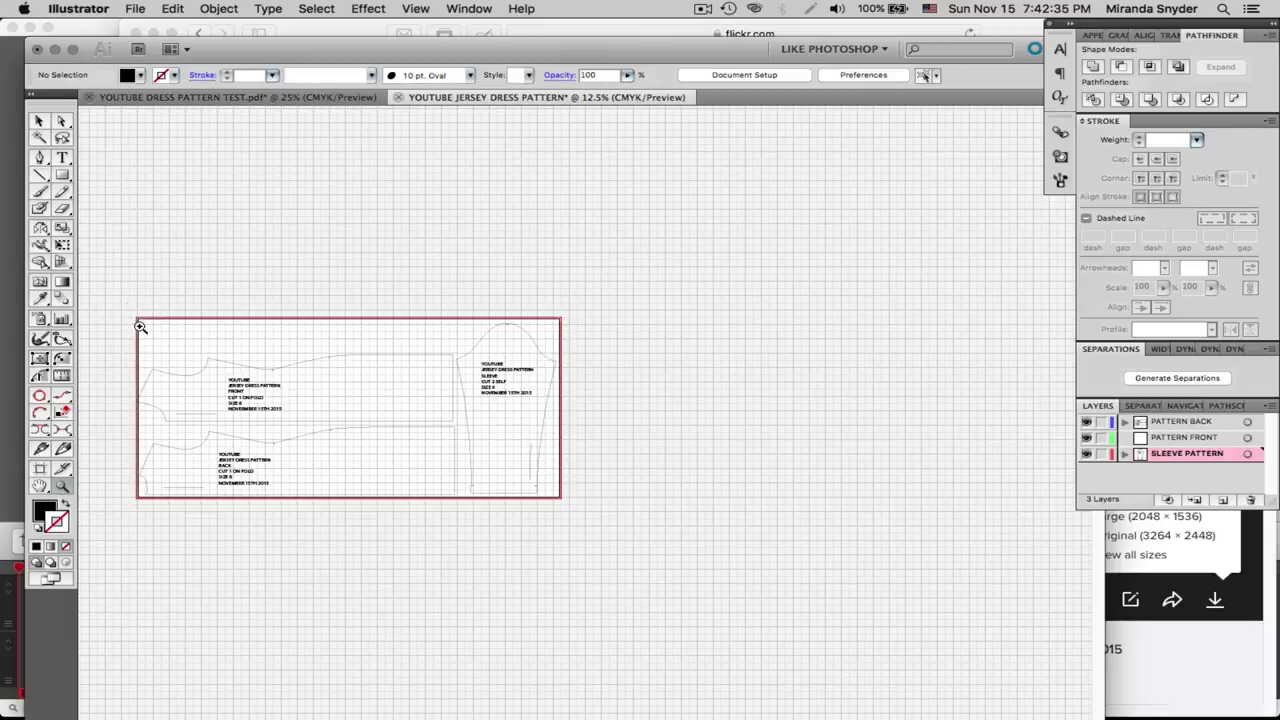
Move the back pattern piece up so it overlaps the front piece
drag(137, 318, 570, 505)
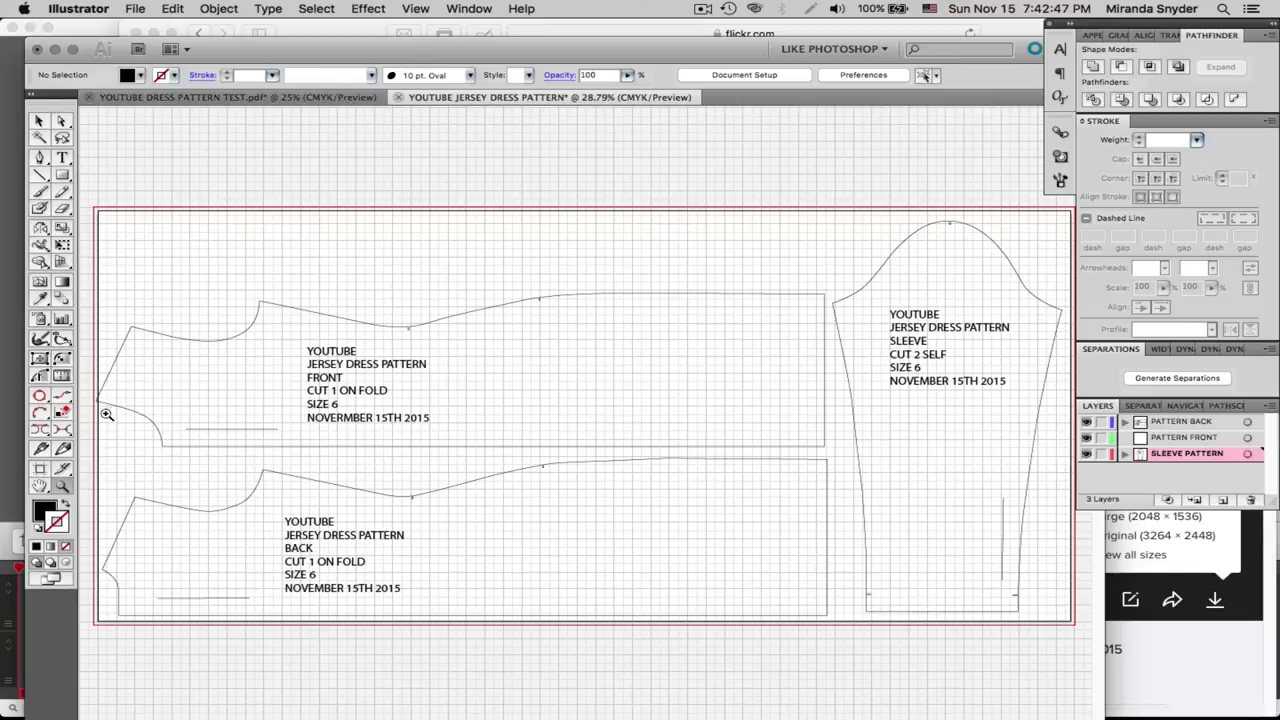
click(42, 124)
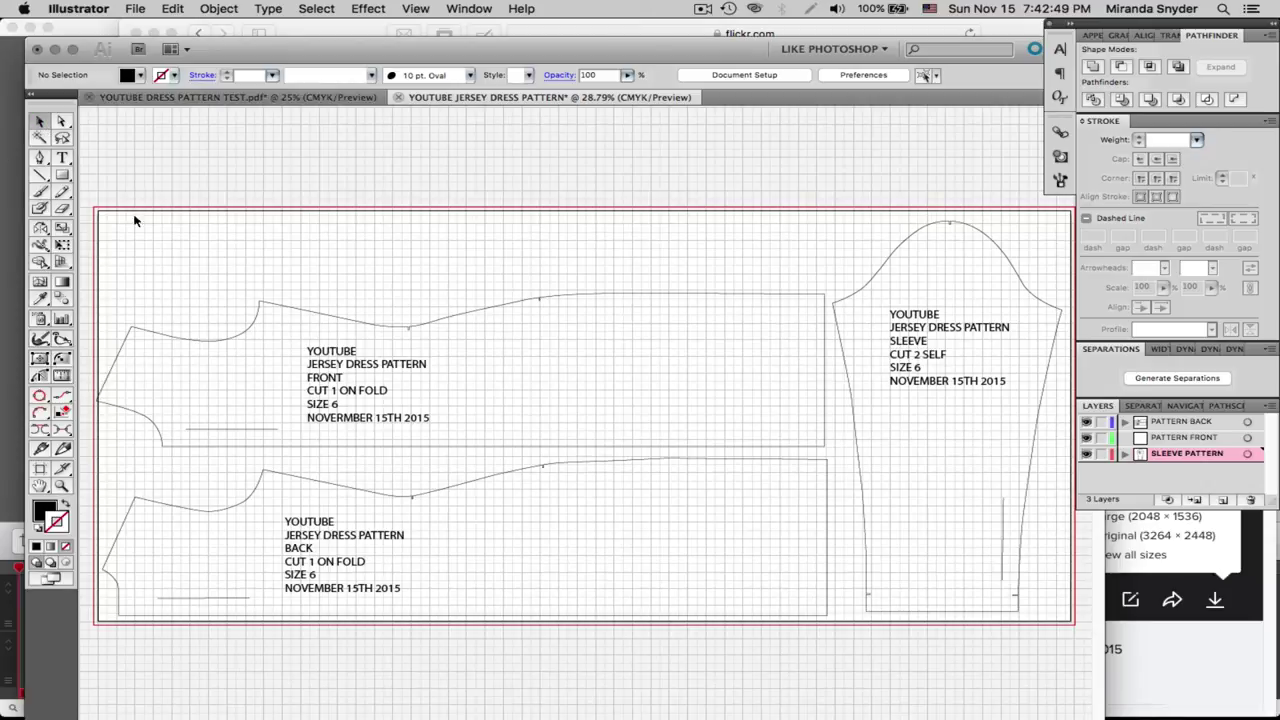
mouse_move(228, 343)
mouse_down()
mouse_move(236, 360)
mouse_move(228, 343)
mouse_up()
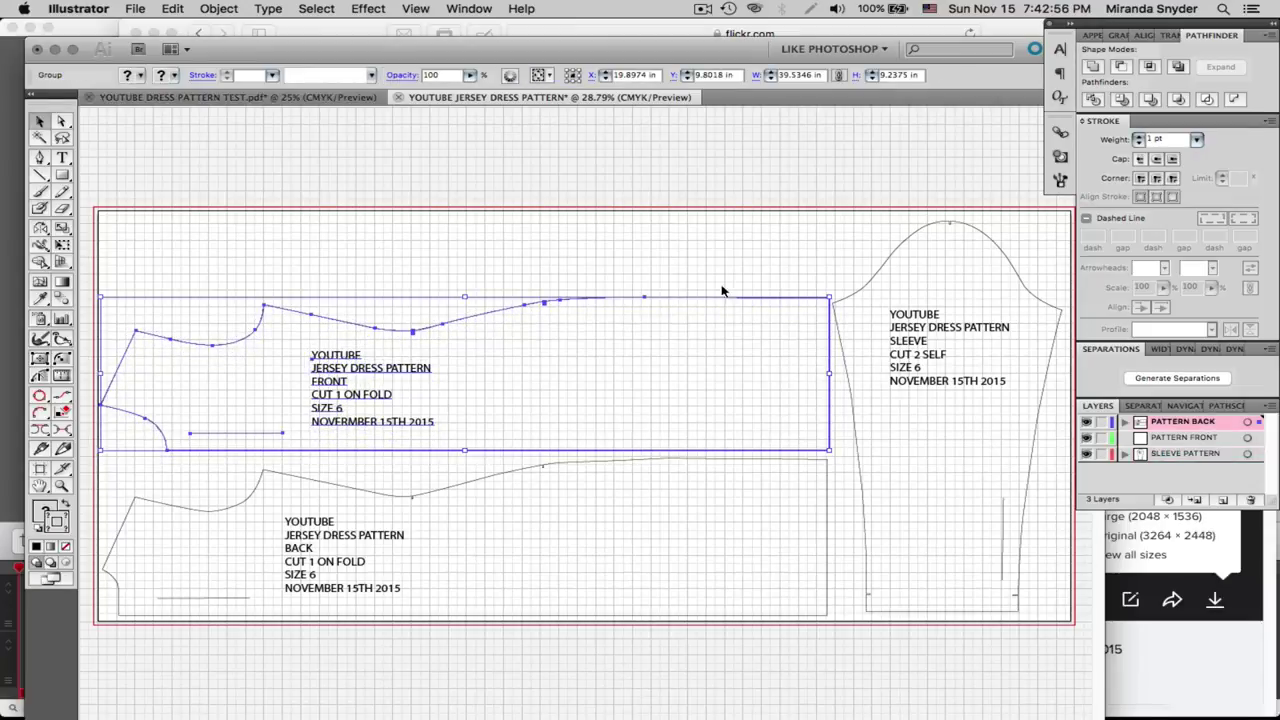
click(875, 287)
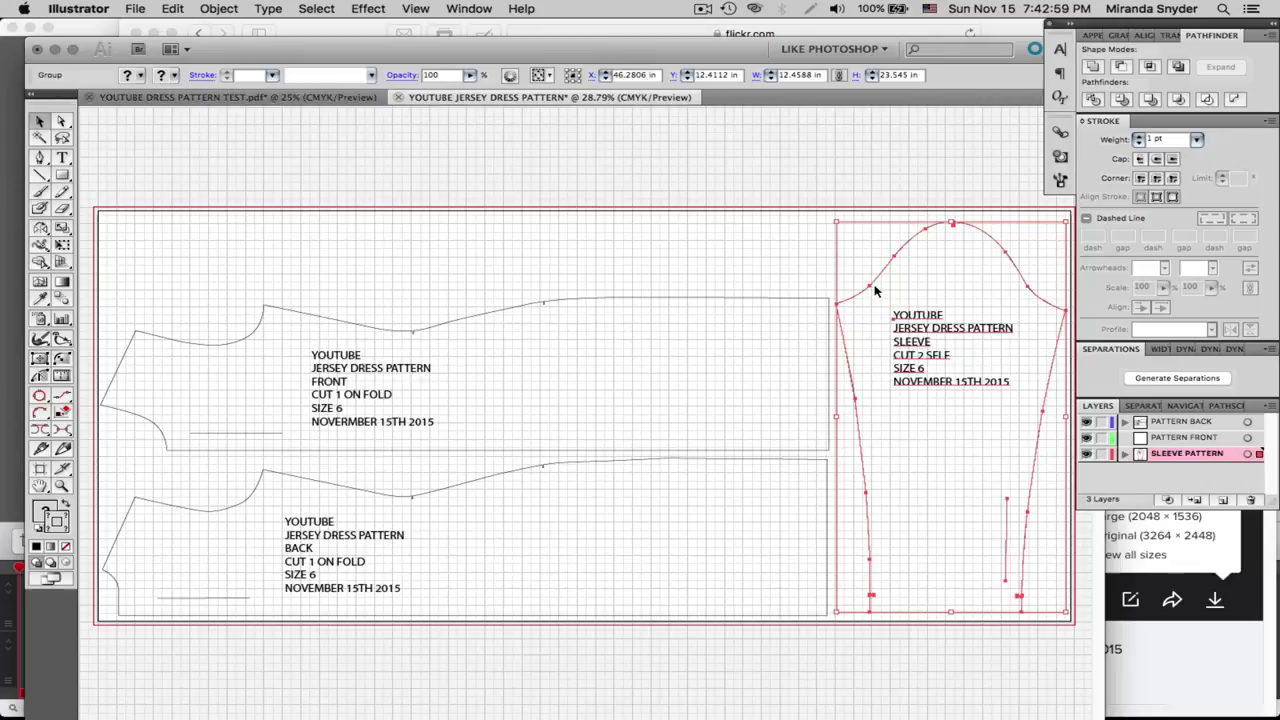
click(761, 266)
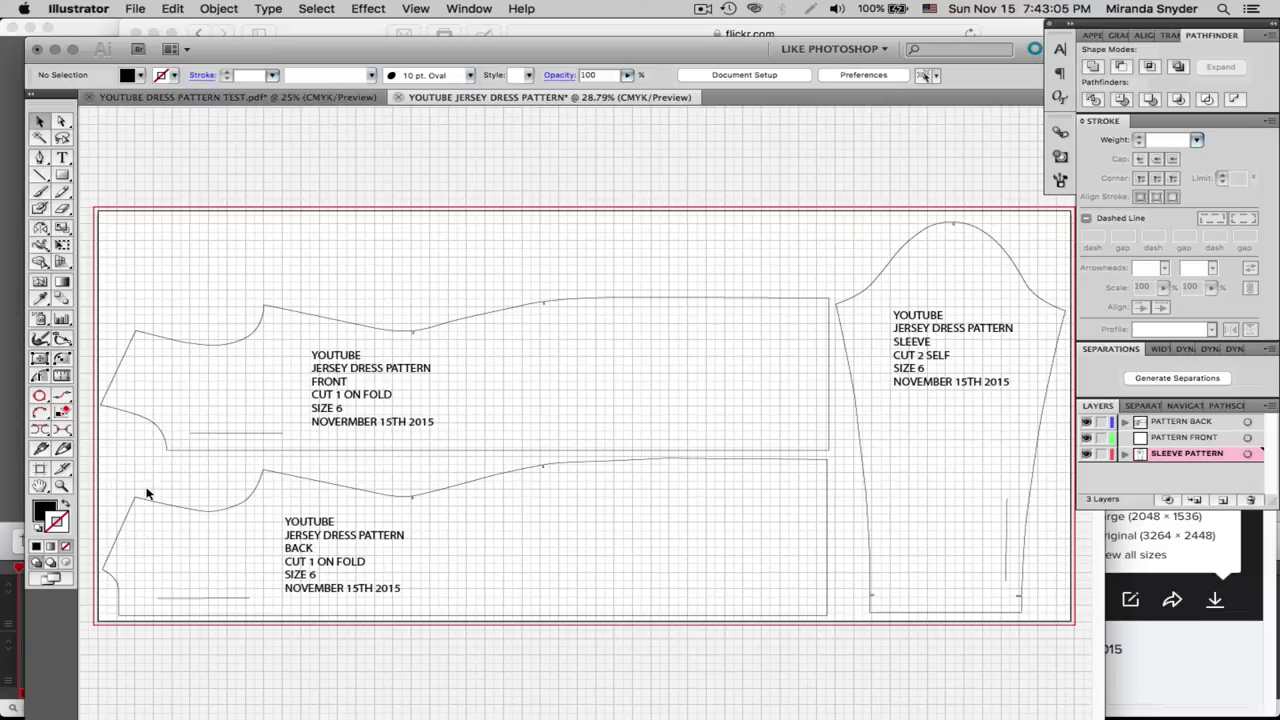
drag(118, 541, 121, 378)
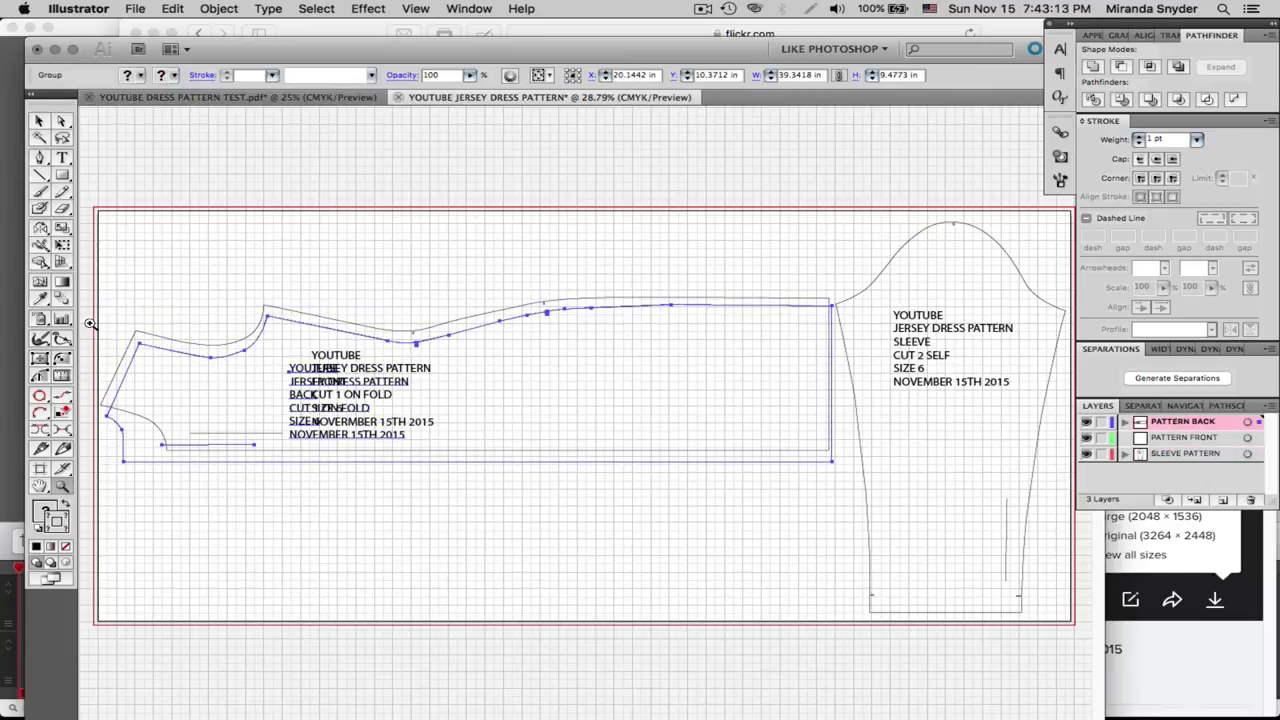
Align the back piece's left corner point and curve with the front piece's outline
drag(178, 310, 90, 450)
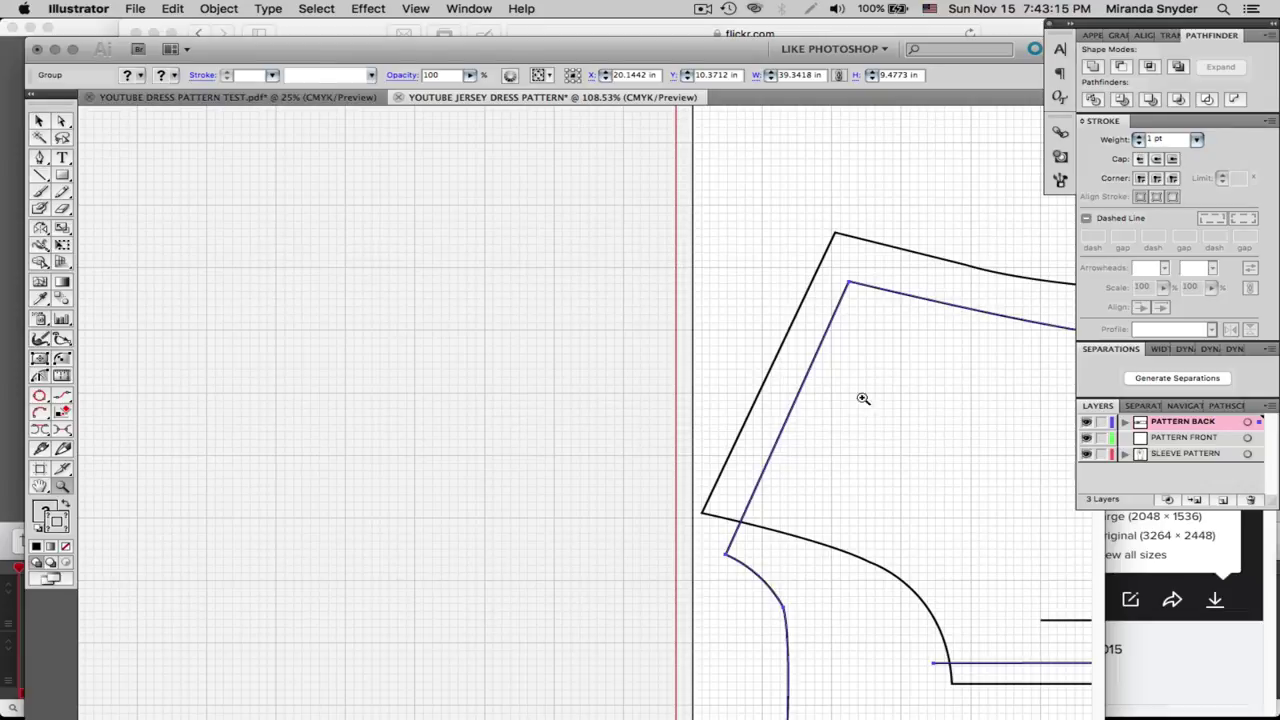
drag(866, 449, 421, 382)
click(40, 122)
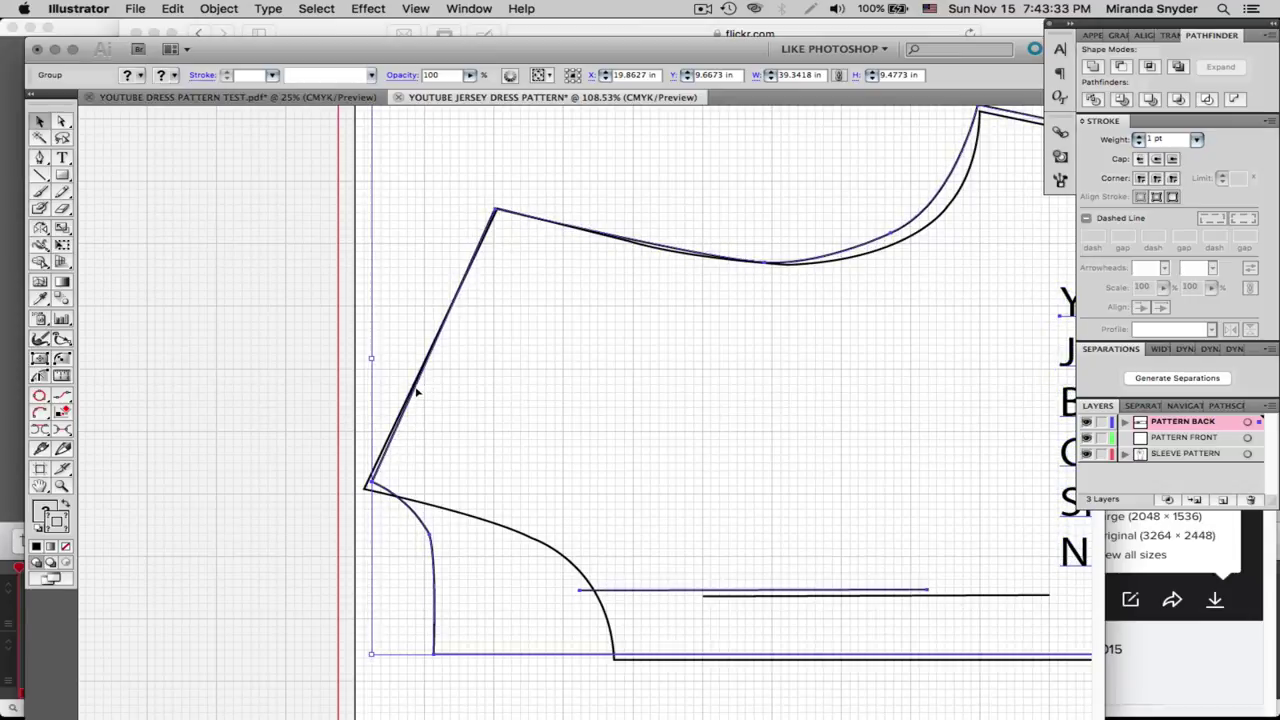
click(352, 466)
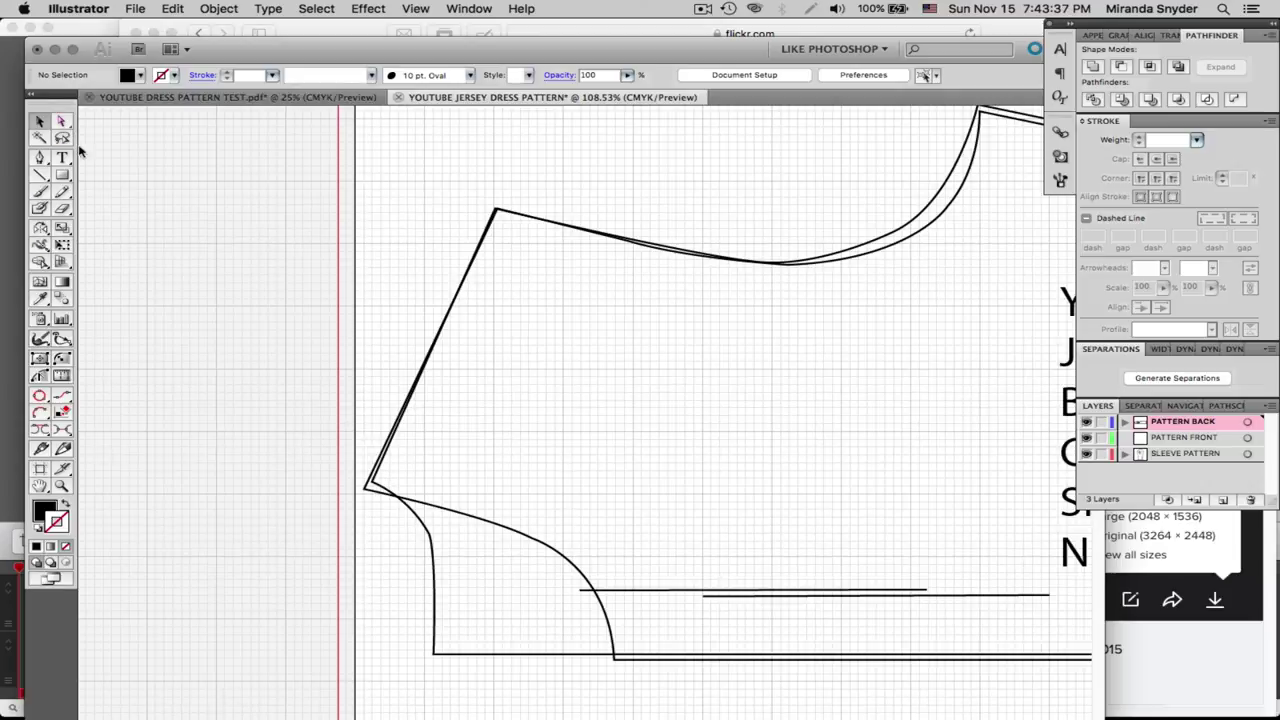
click(61, 121)
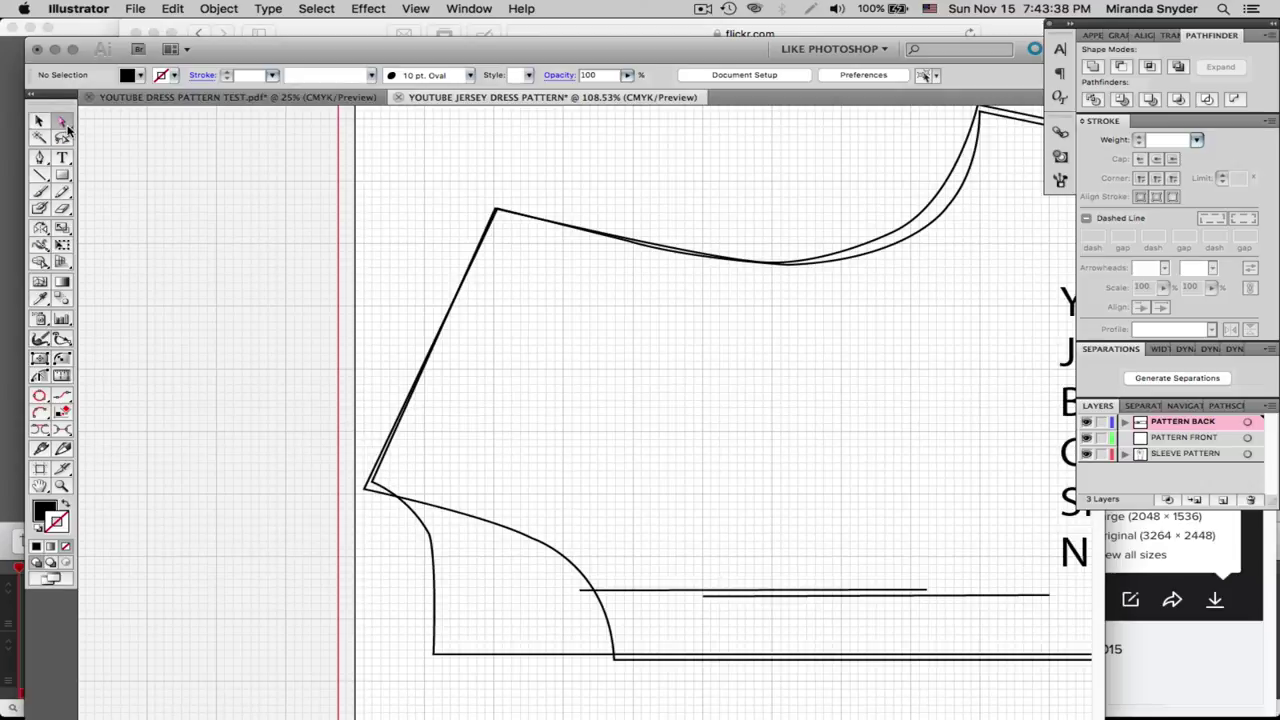
click(372, 487)
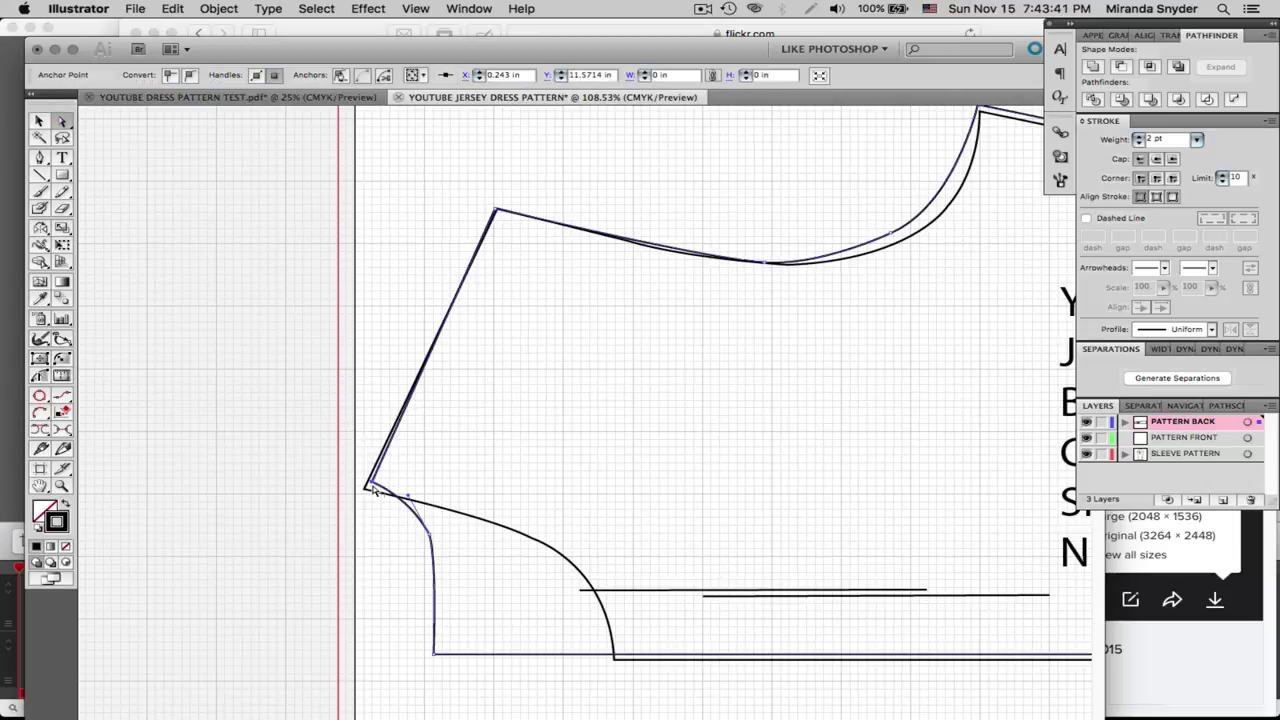
drag(372, 487, 372, 497)
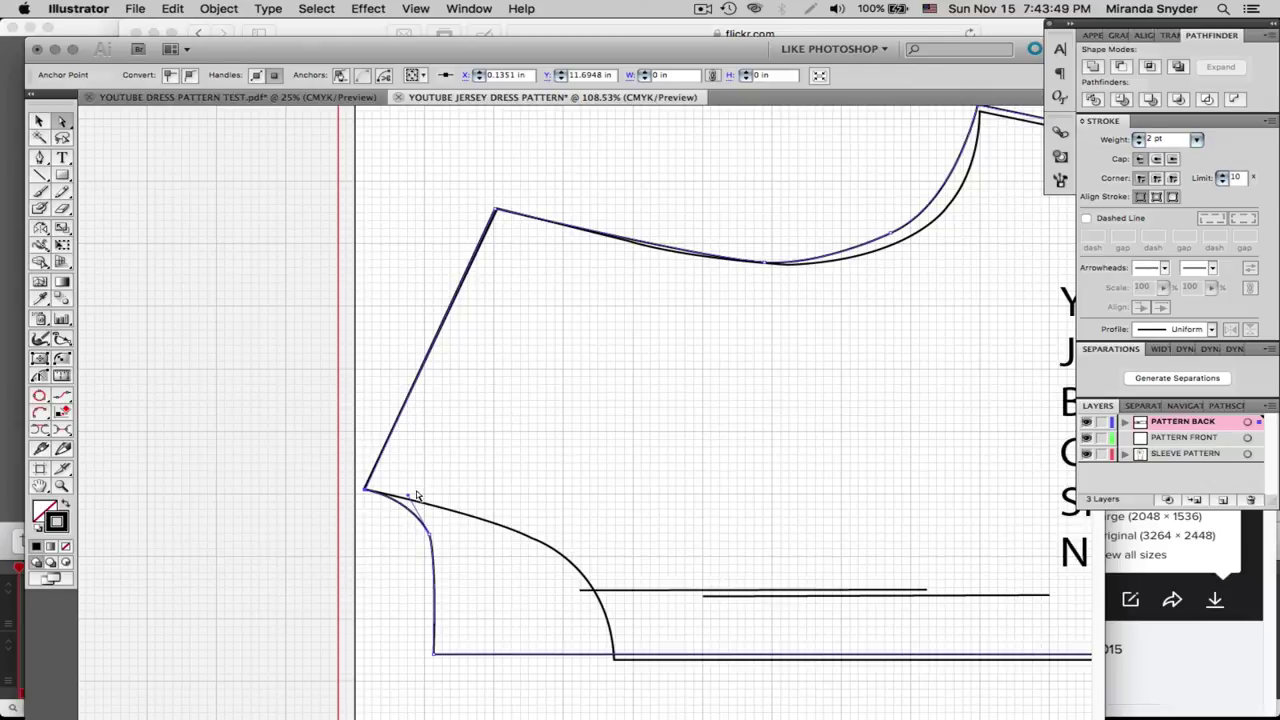
drag(409, 499, 421, 504)
Move the back piece back down below the front piece and fit the artboard in view
key(super+minus)
key(super+minus)
key(super+minus)
key(super+minus)
key(super+minus)
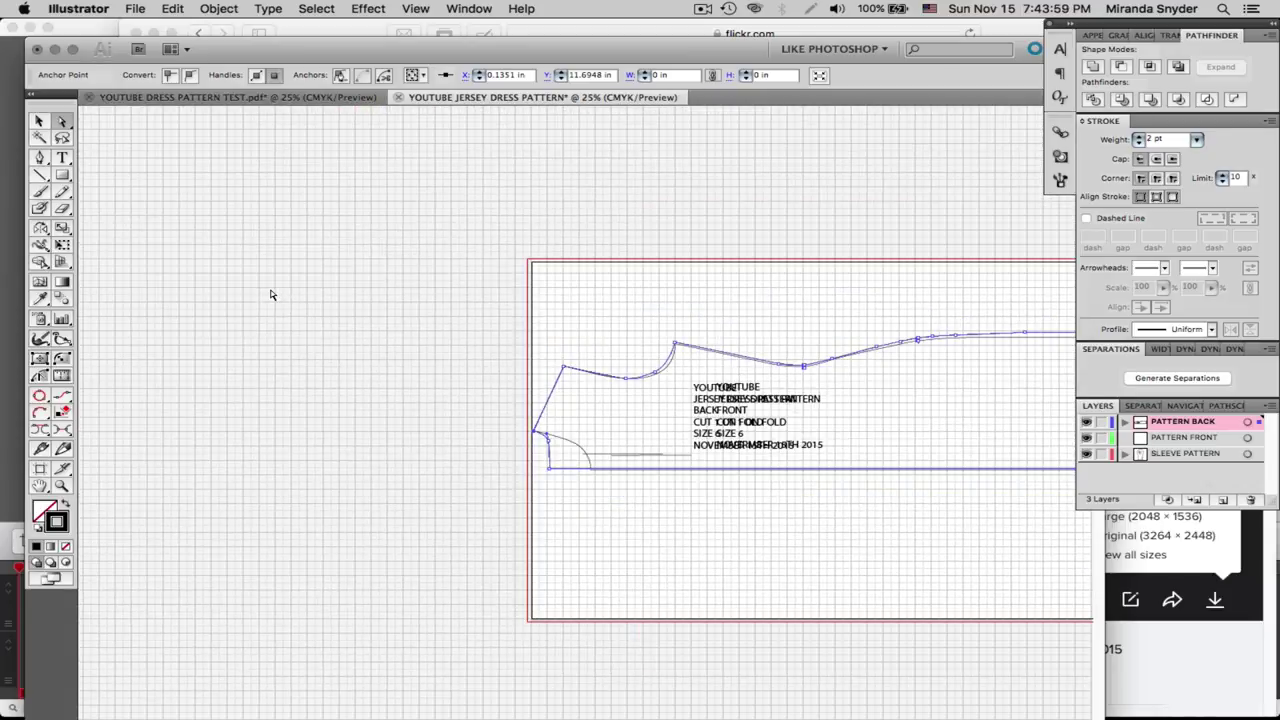
click(40, 122)
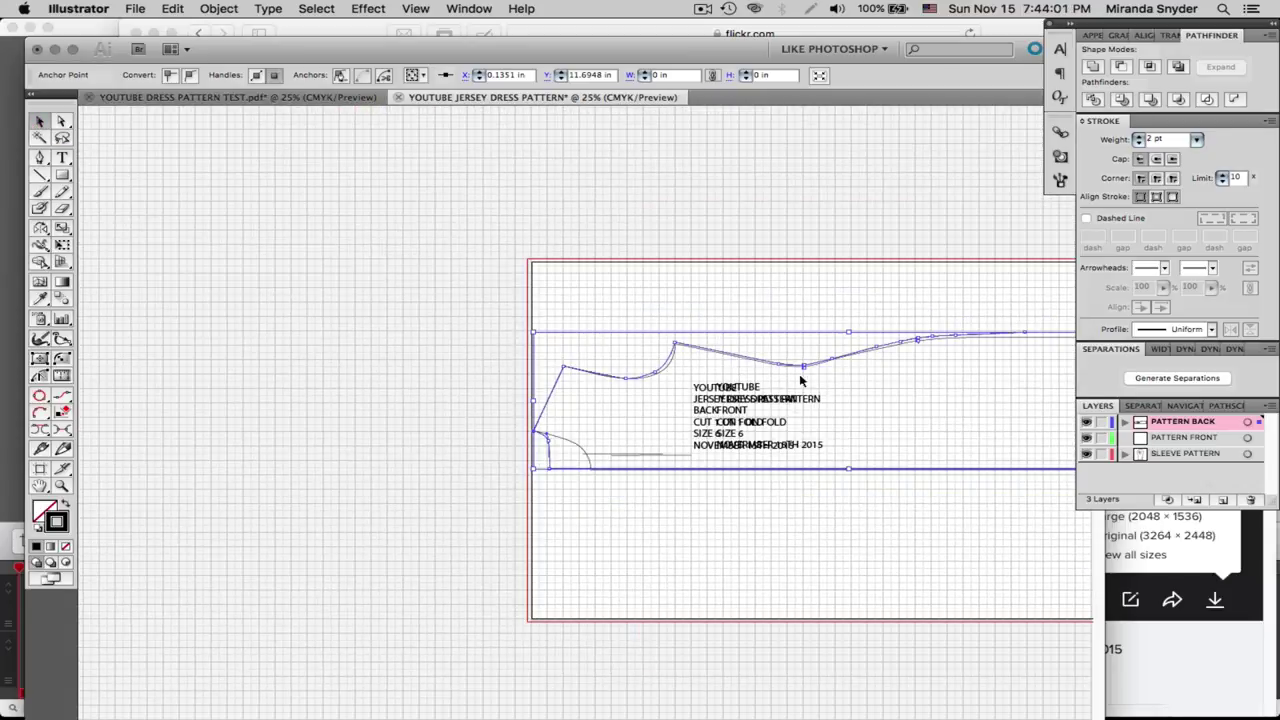
drag(805, 368, 809, 512)
click(931, 537)
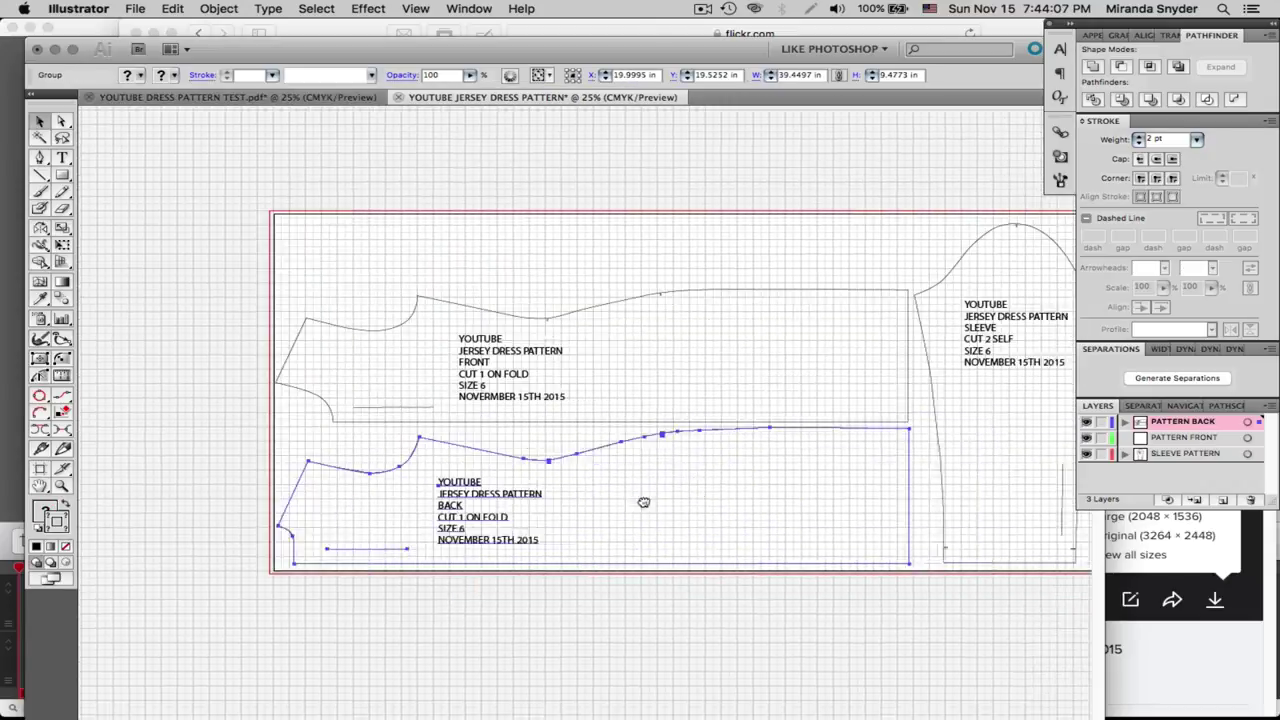
key(super+0)
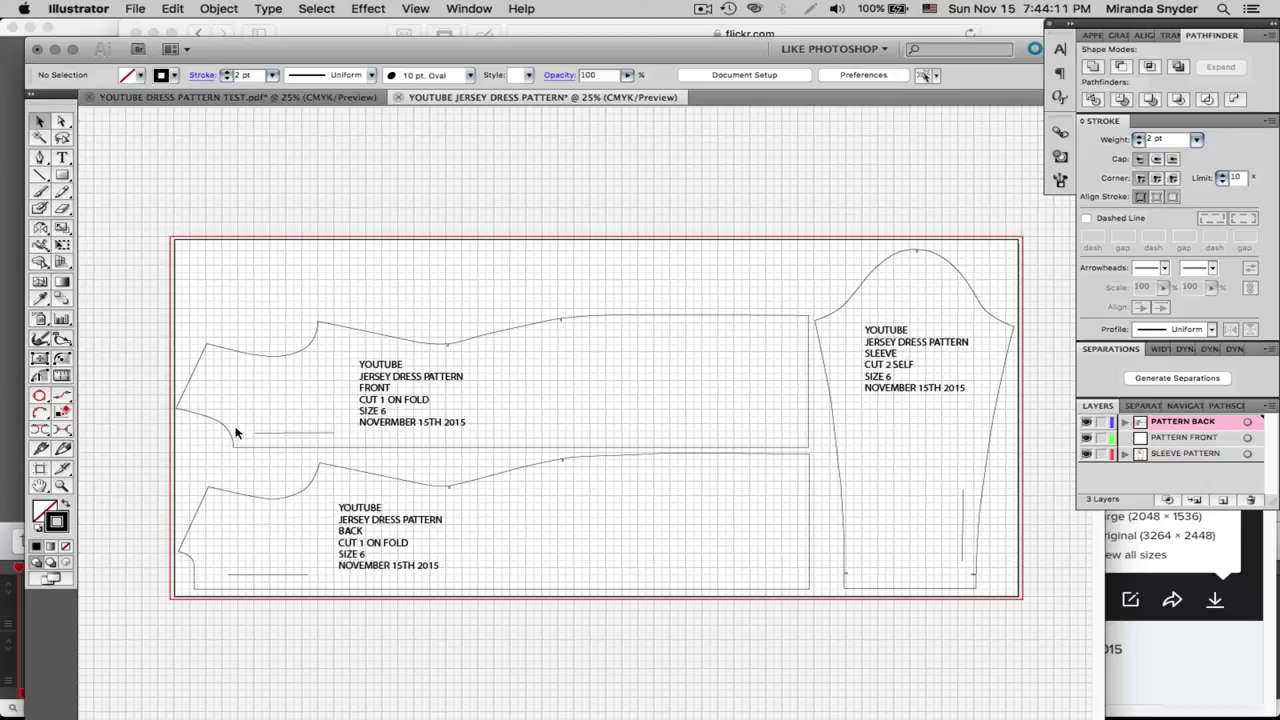
click(309, 350)
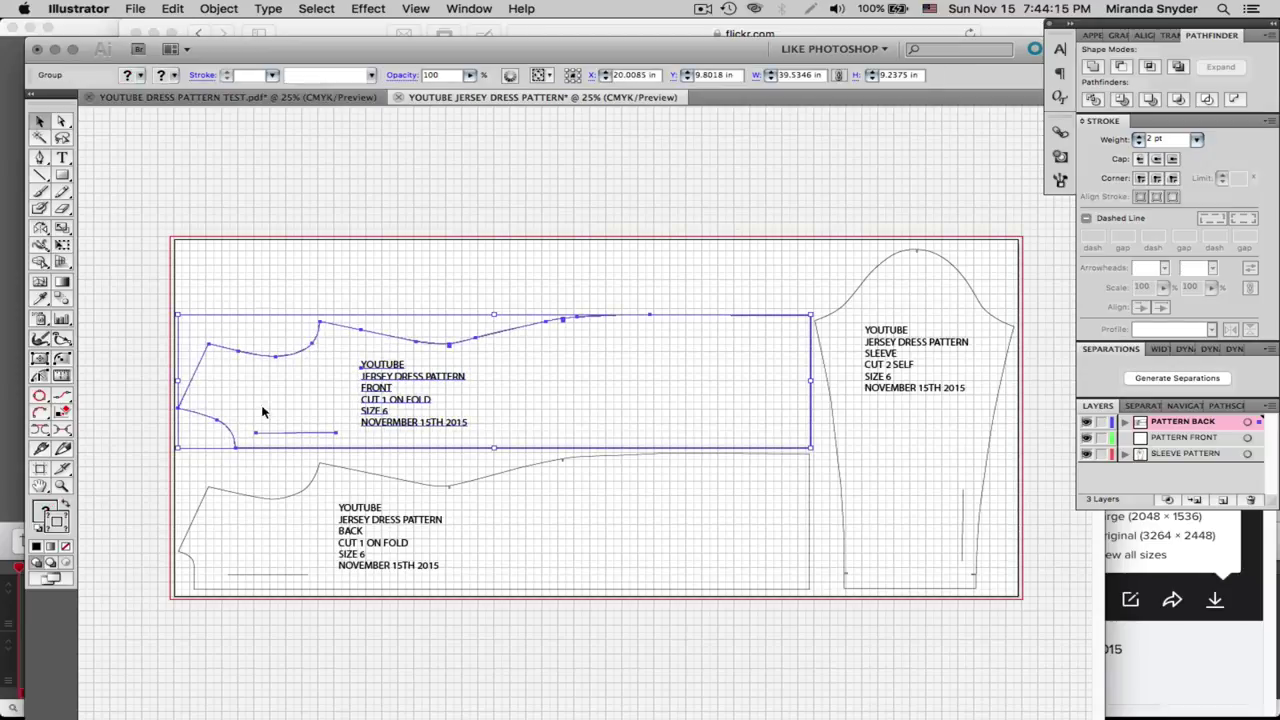
click(203, 490)
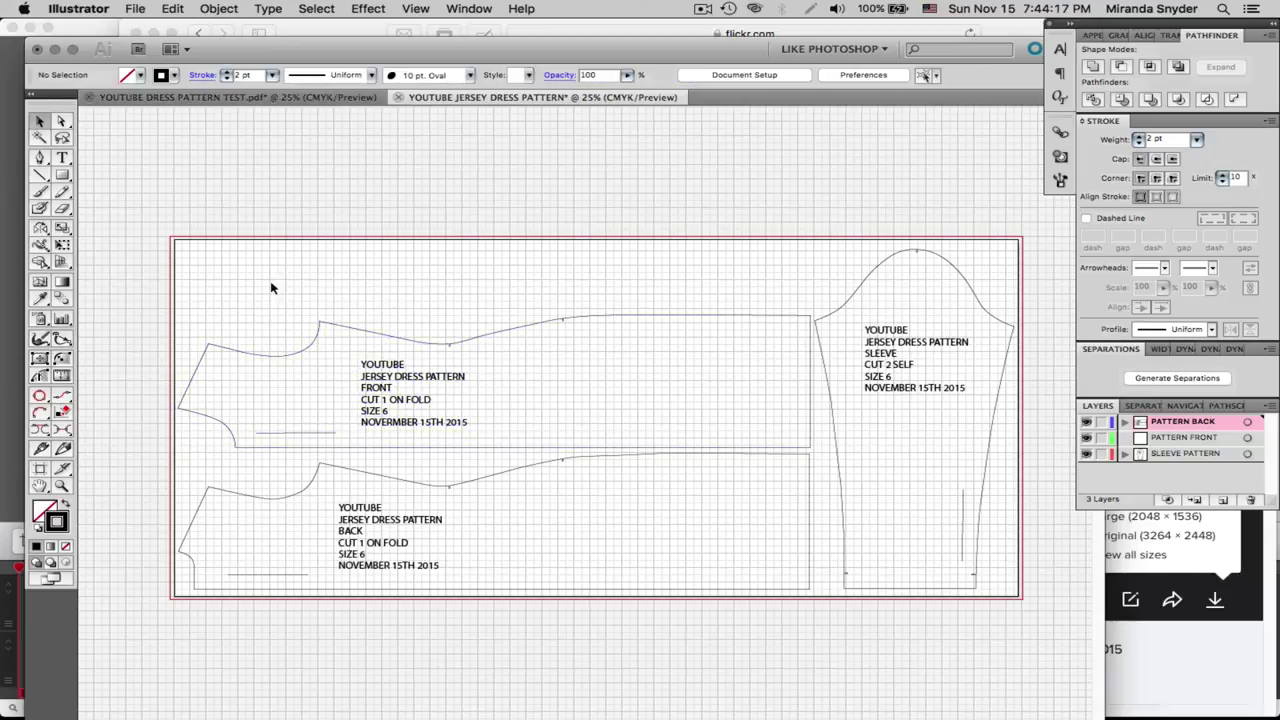
click(134, 9)
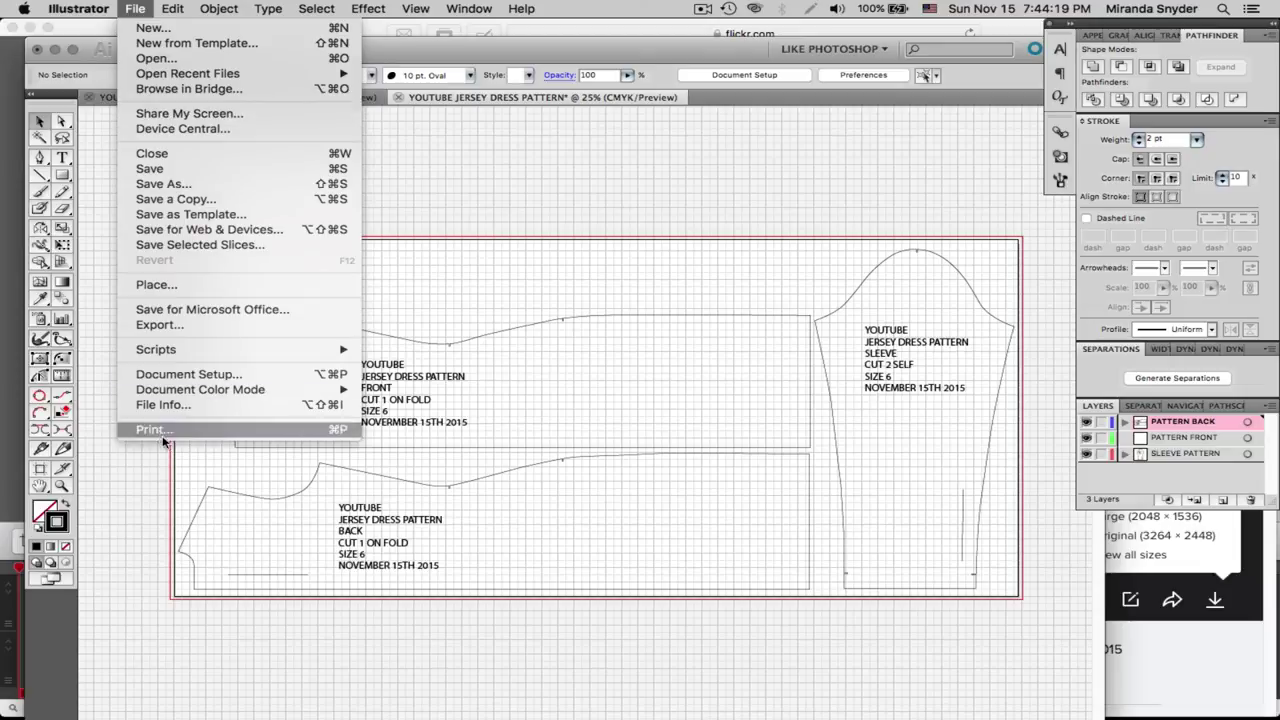
Save the layout as an Adobe PDF named YOUTUBE JERSEY DRESS PATTERN TUTORIAL with default settings
click(172, 187)
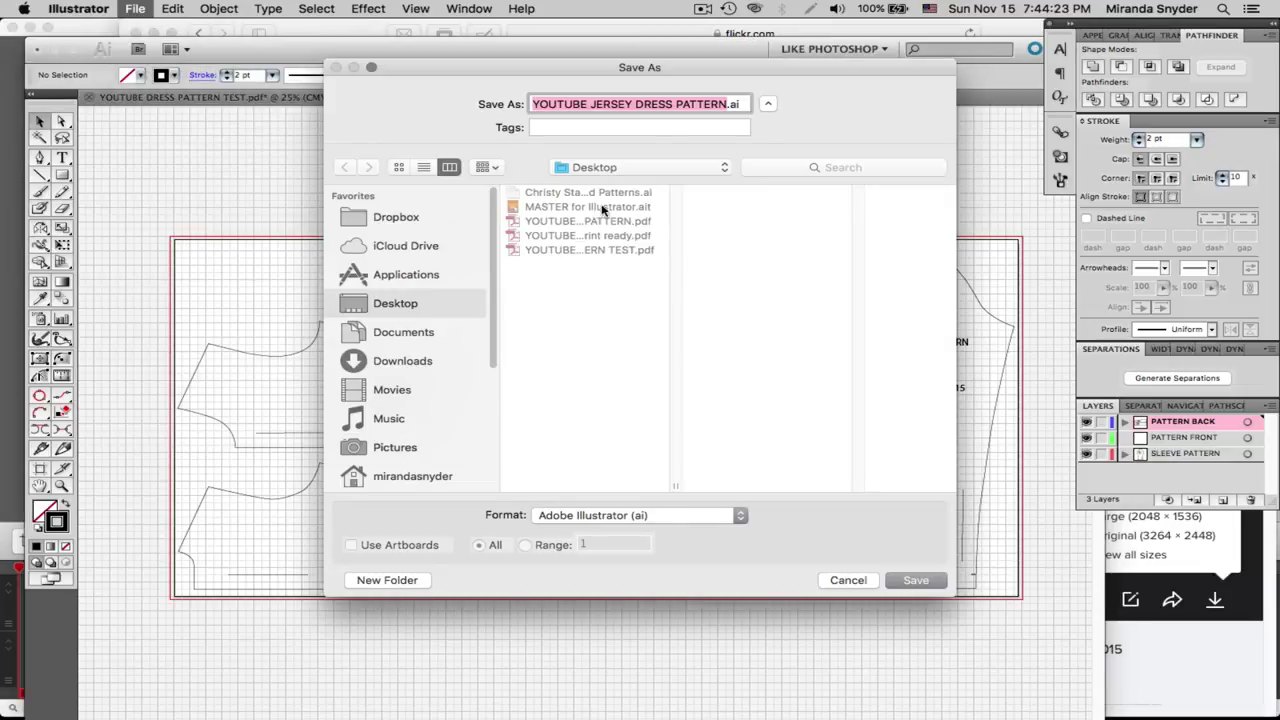
click(632, 515)
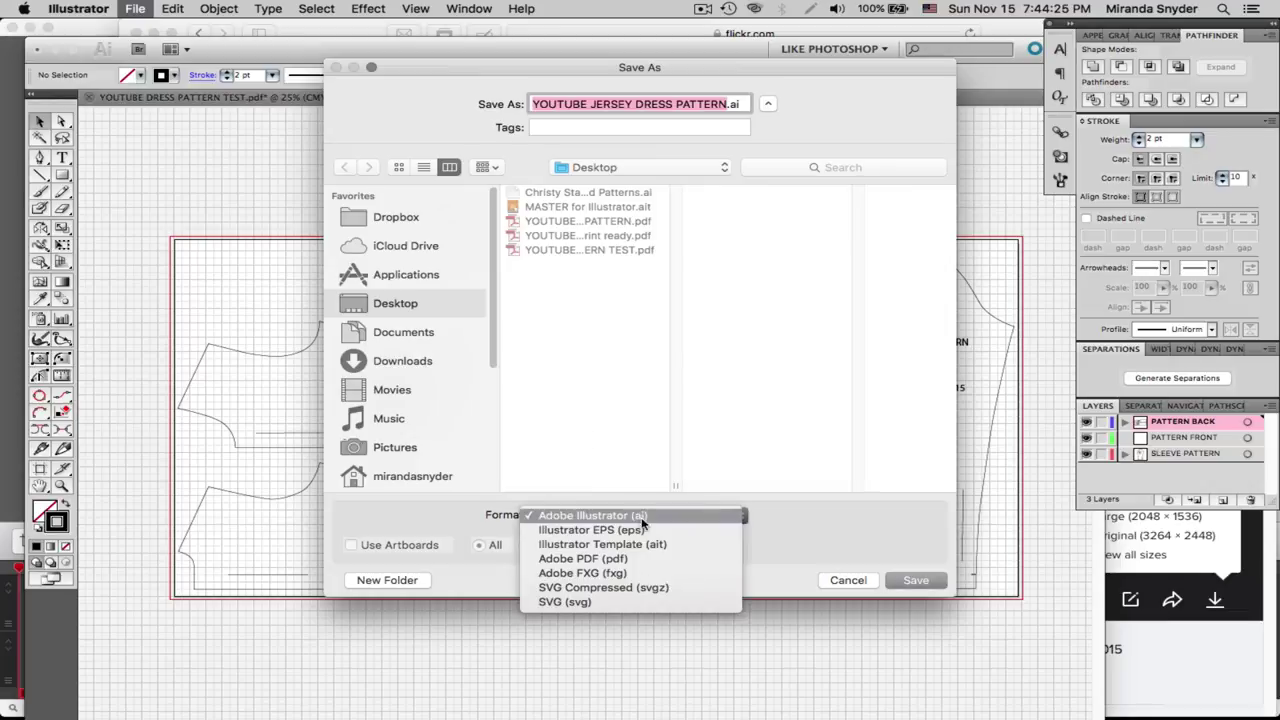
click(600, 556)
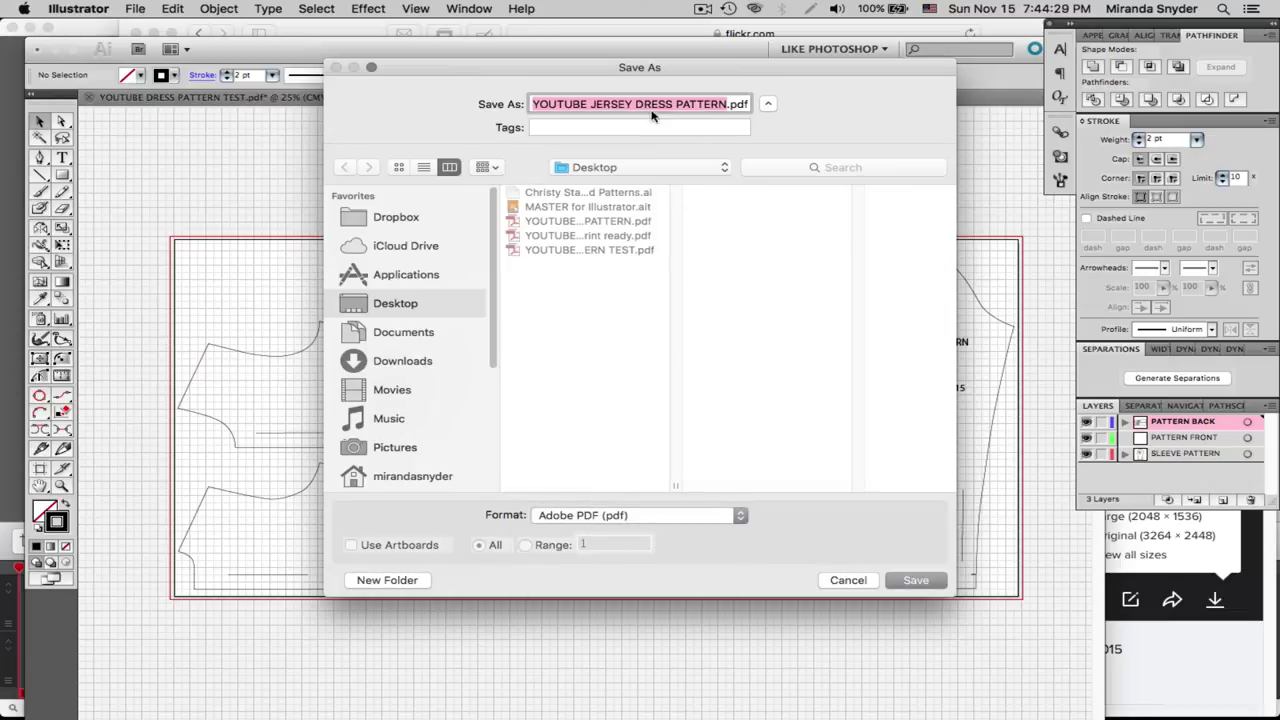
click(726, 104)
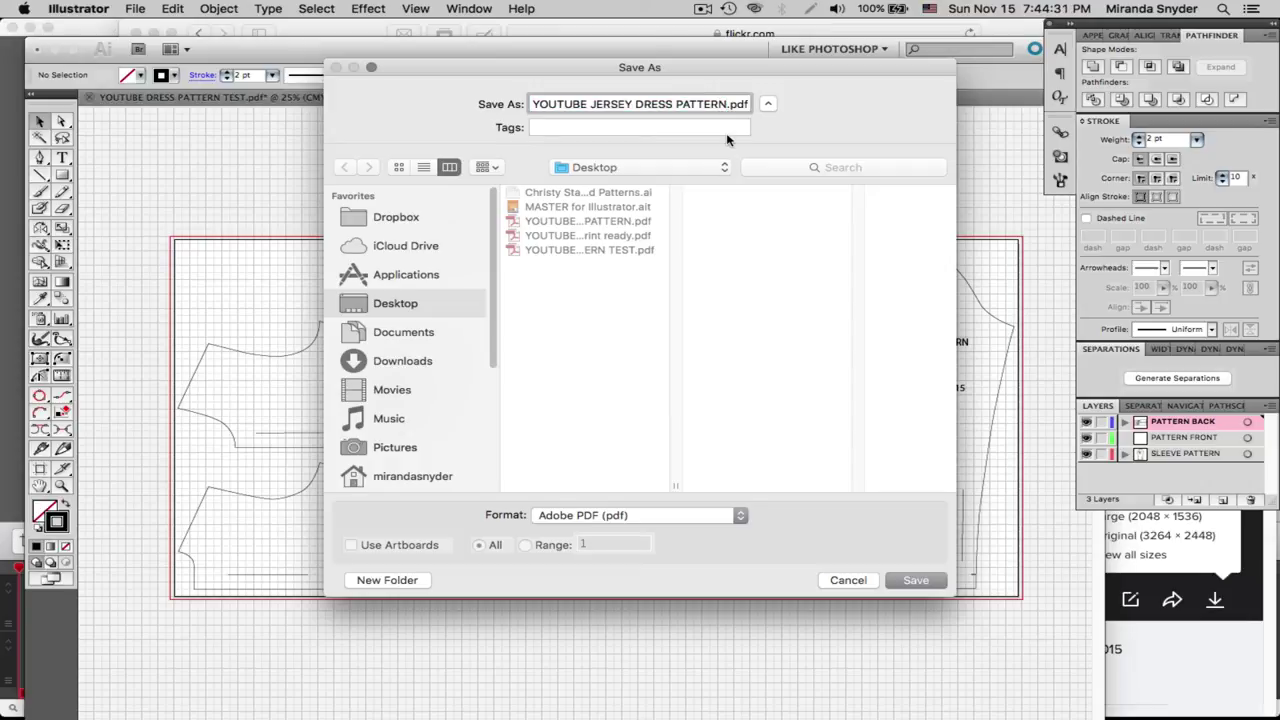
text(TUT)
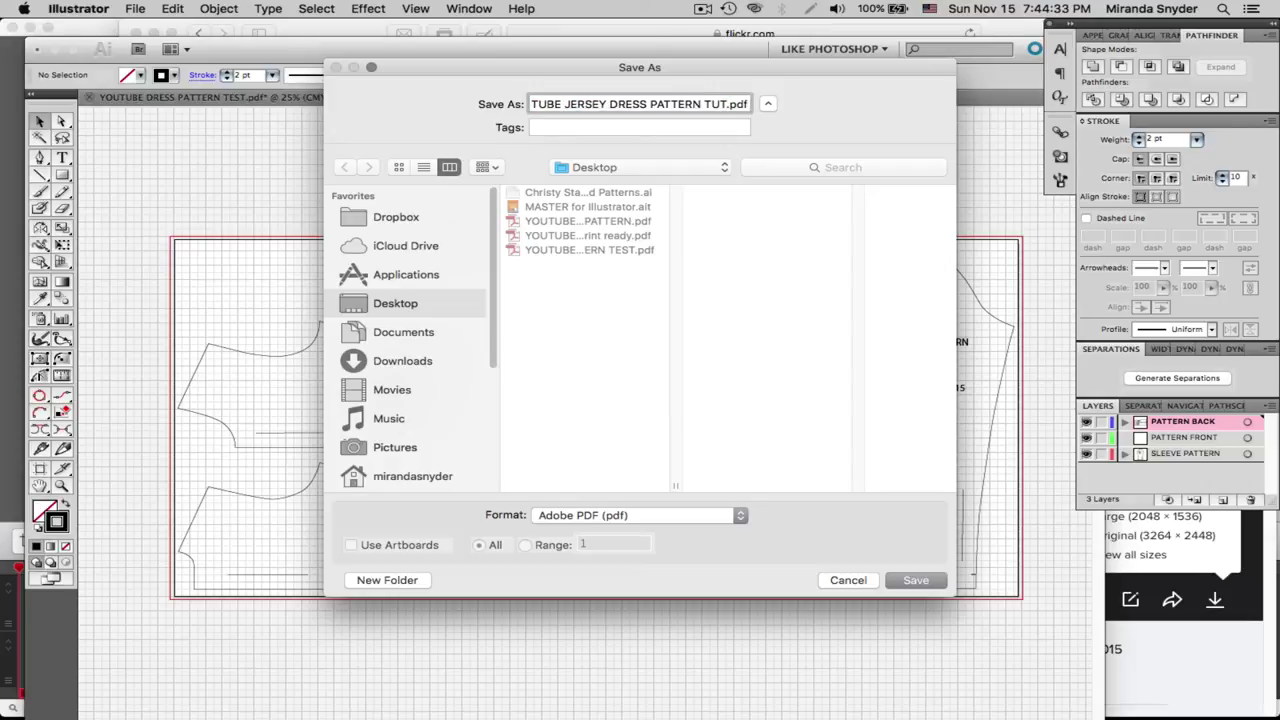
text(ORIAL)
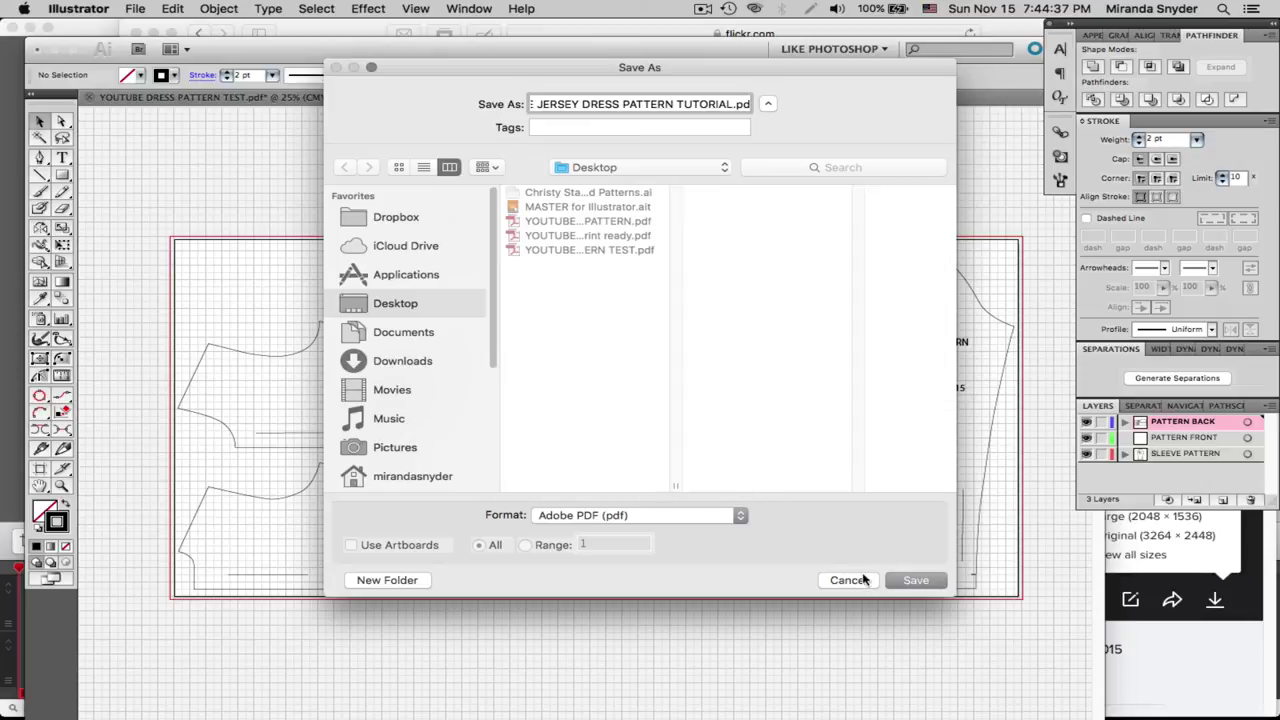
click(916, 581)
click(922, 582)
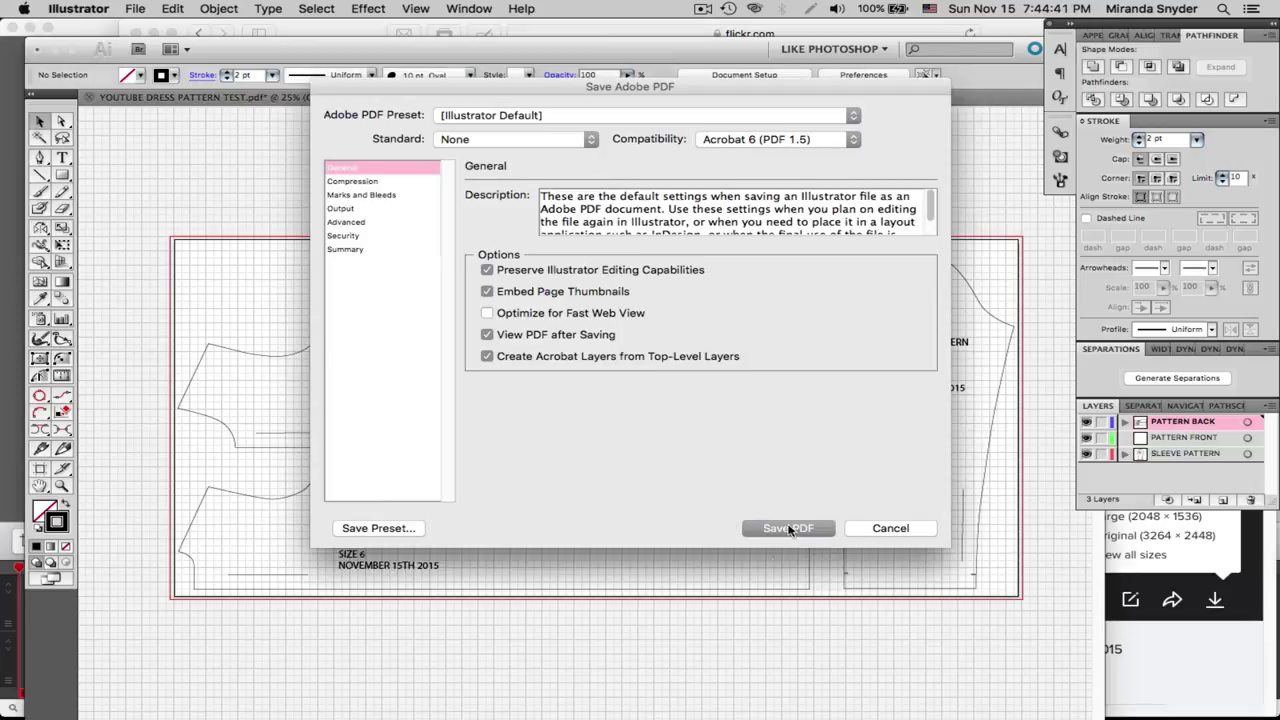
click(789, 528)
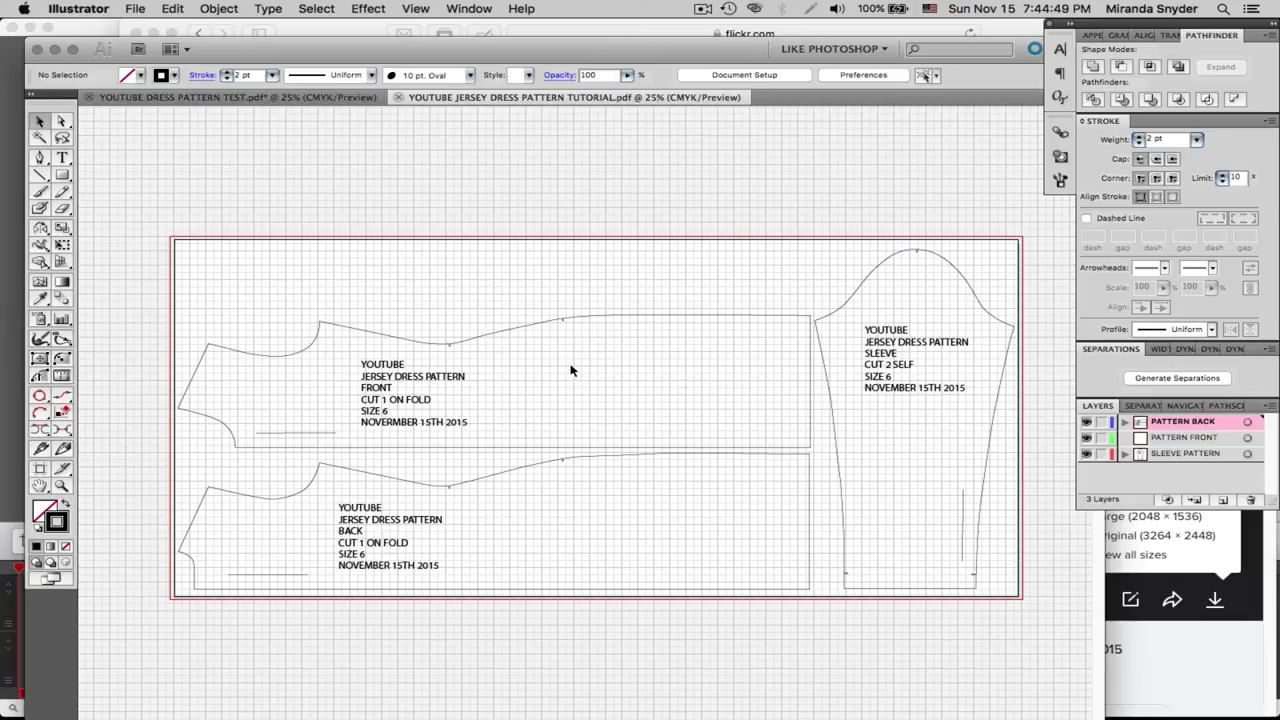
Hide Illustrator's panels and open the saved pattern PDF in Adobe Acrobat Pro
key(shift+Tab)
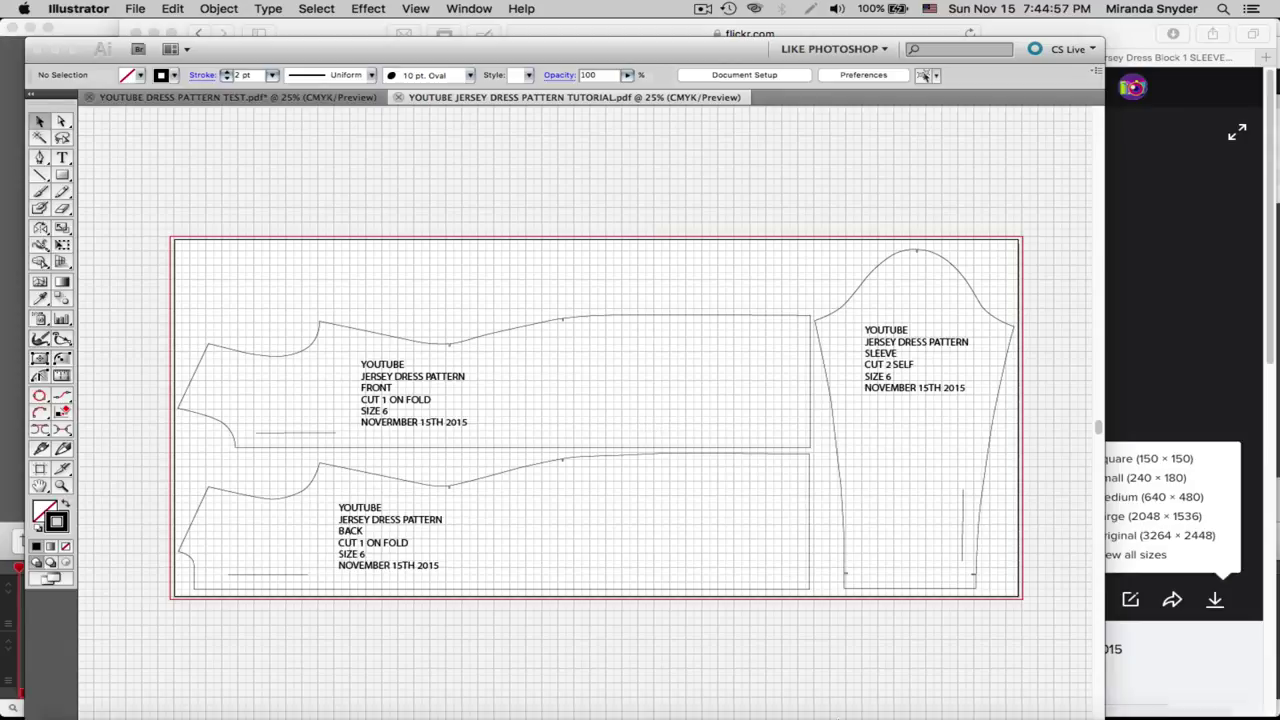
mouse_move(880, 700)
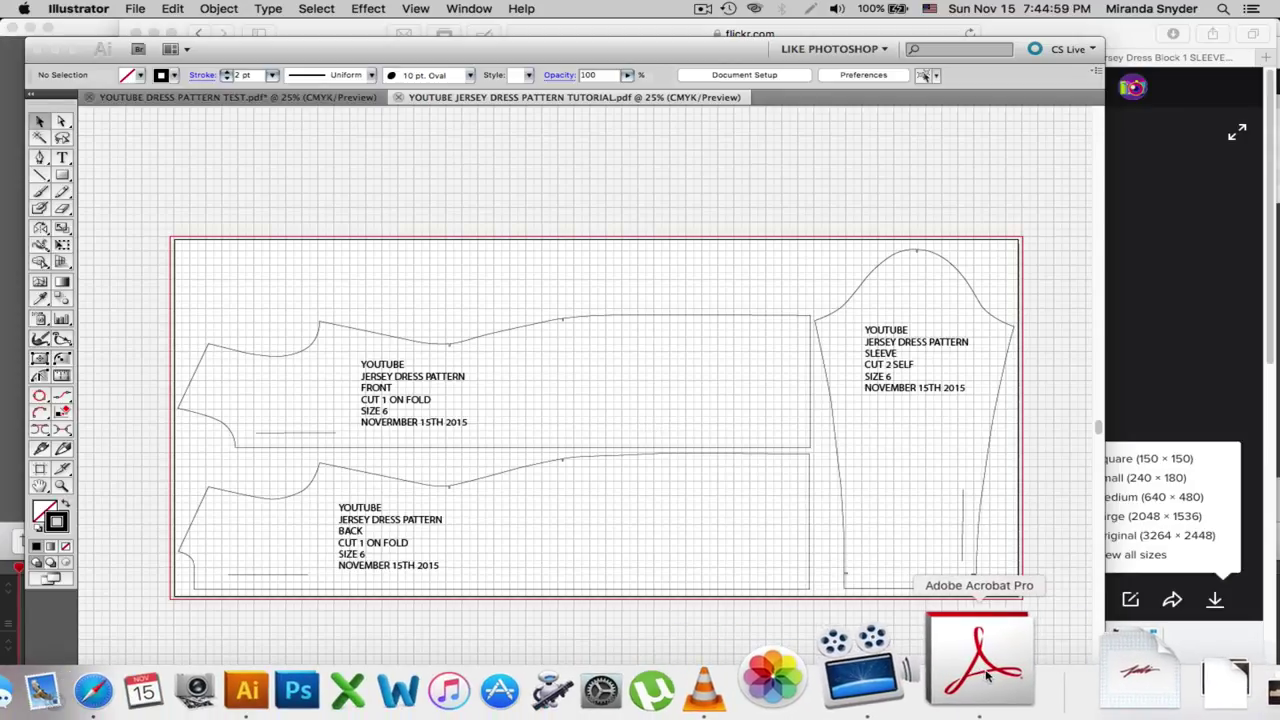
click(987, 678)
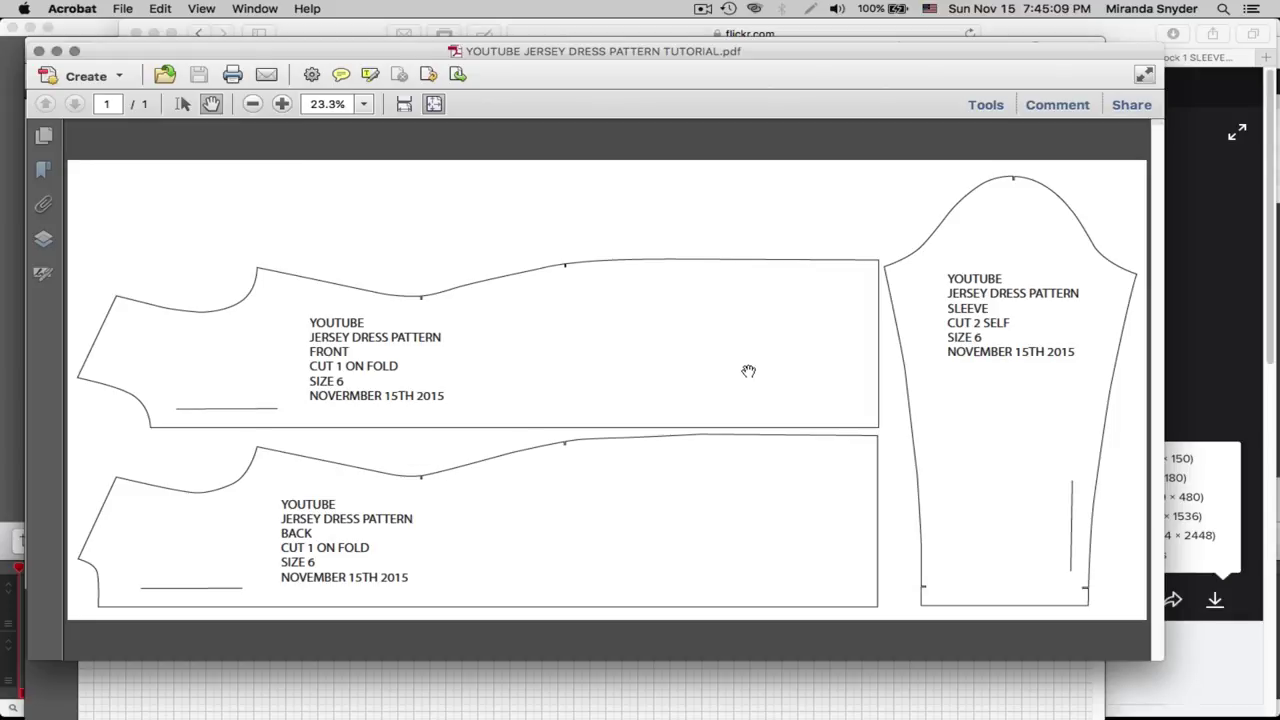
Print the pattern PDF as landscape Poster tiles covering 66 x 34 inches
click(121, 9)
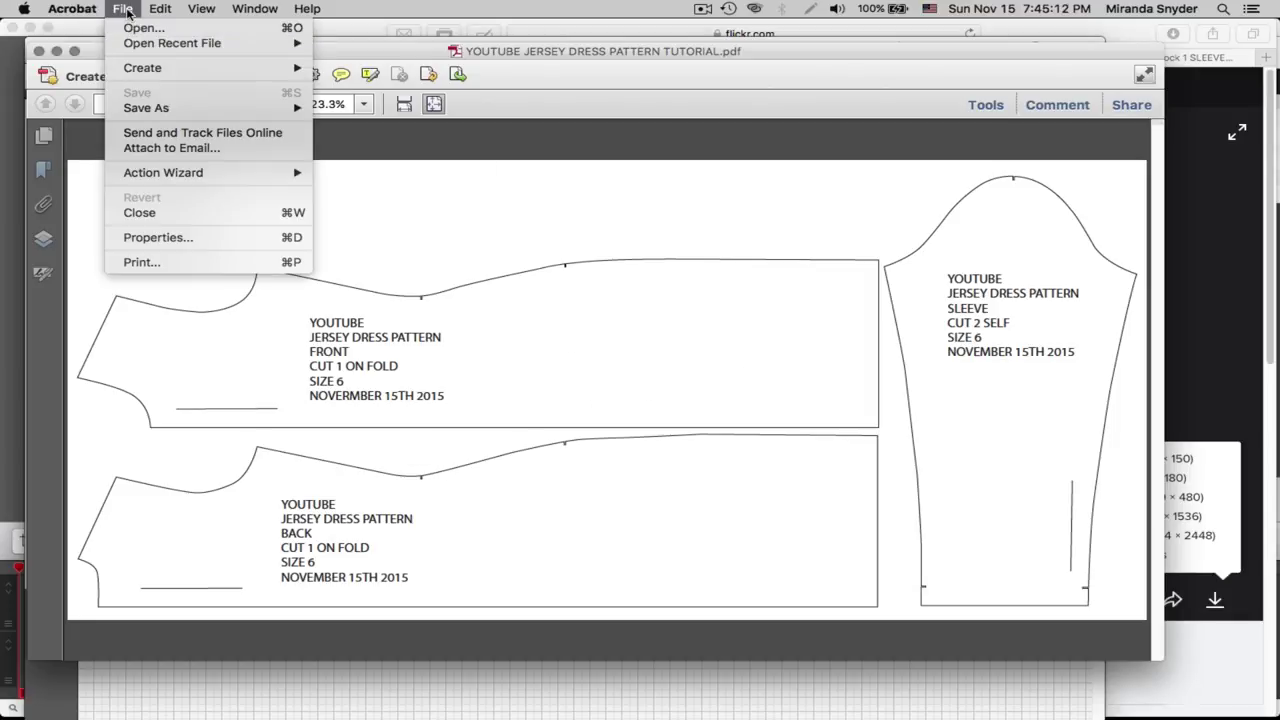
click(140, 262)
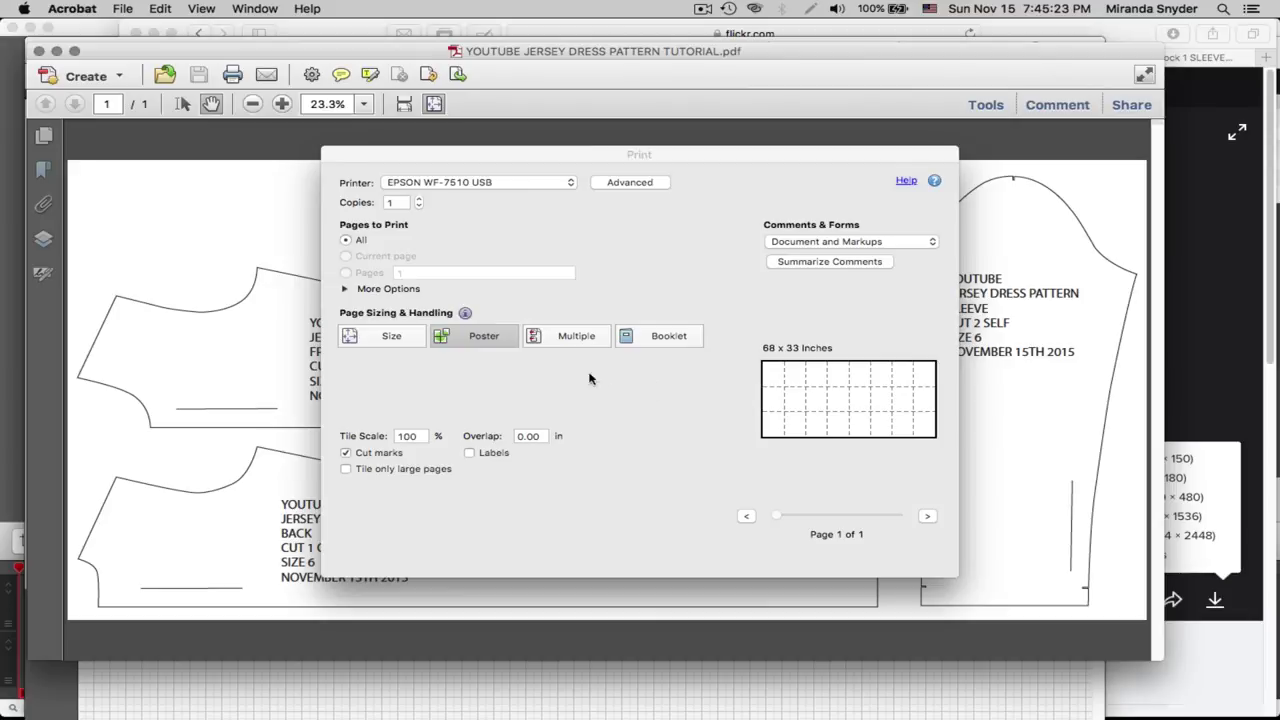
click(476, 340)
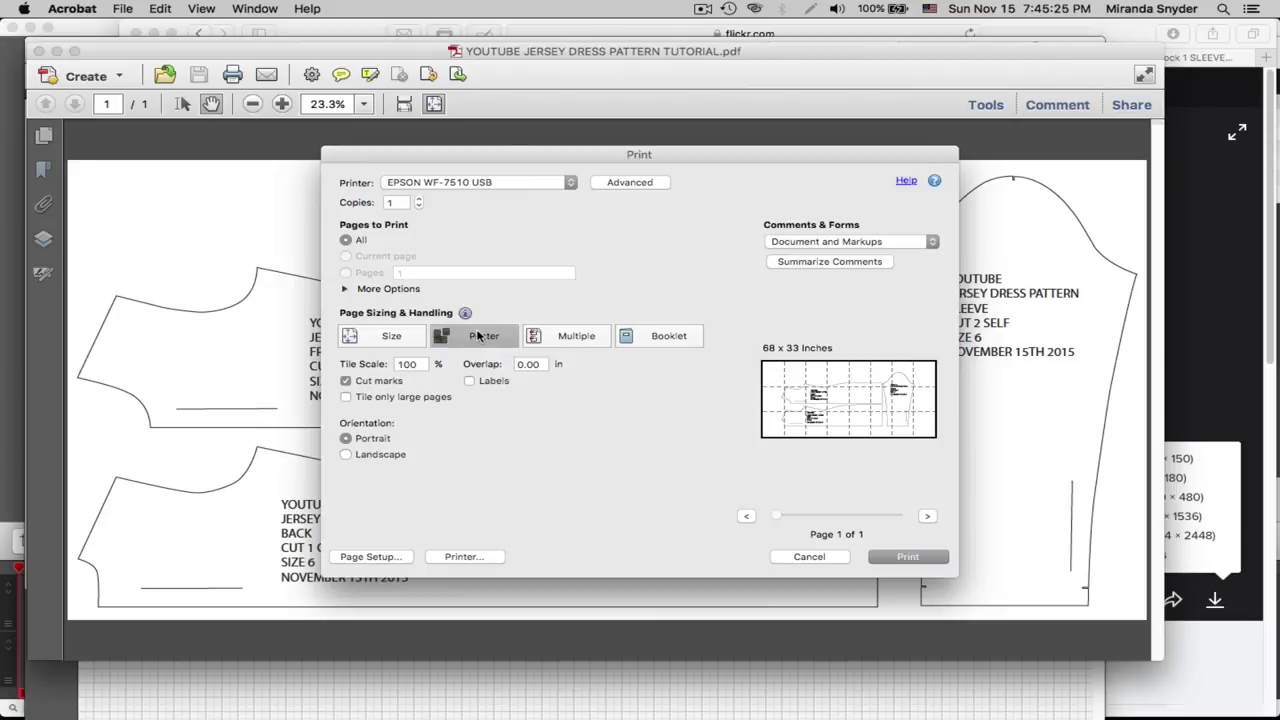
click(396, 340)
click(470, 340)
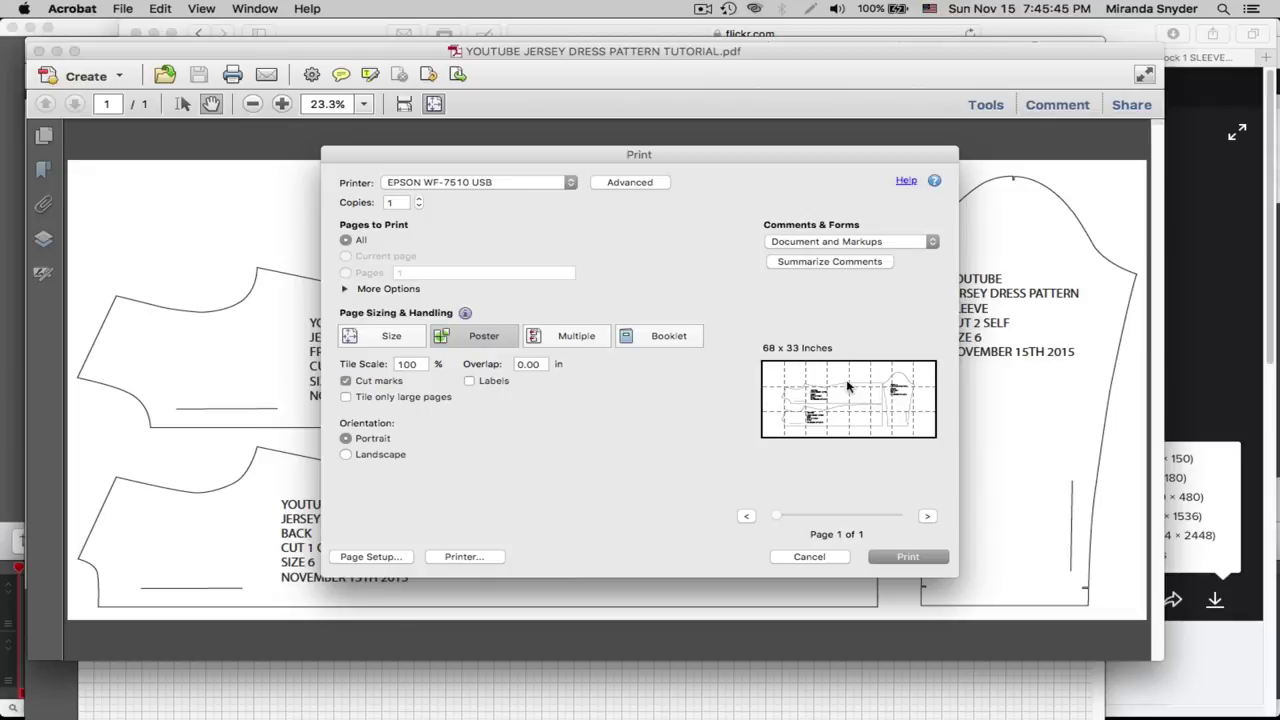
click(346, 455)
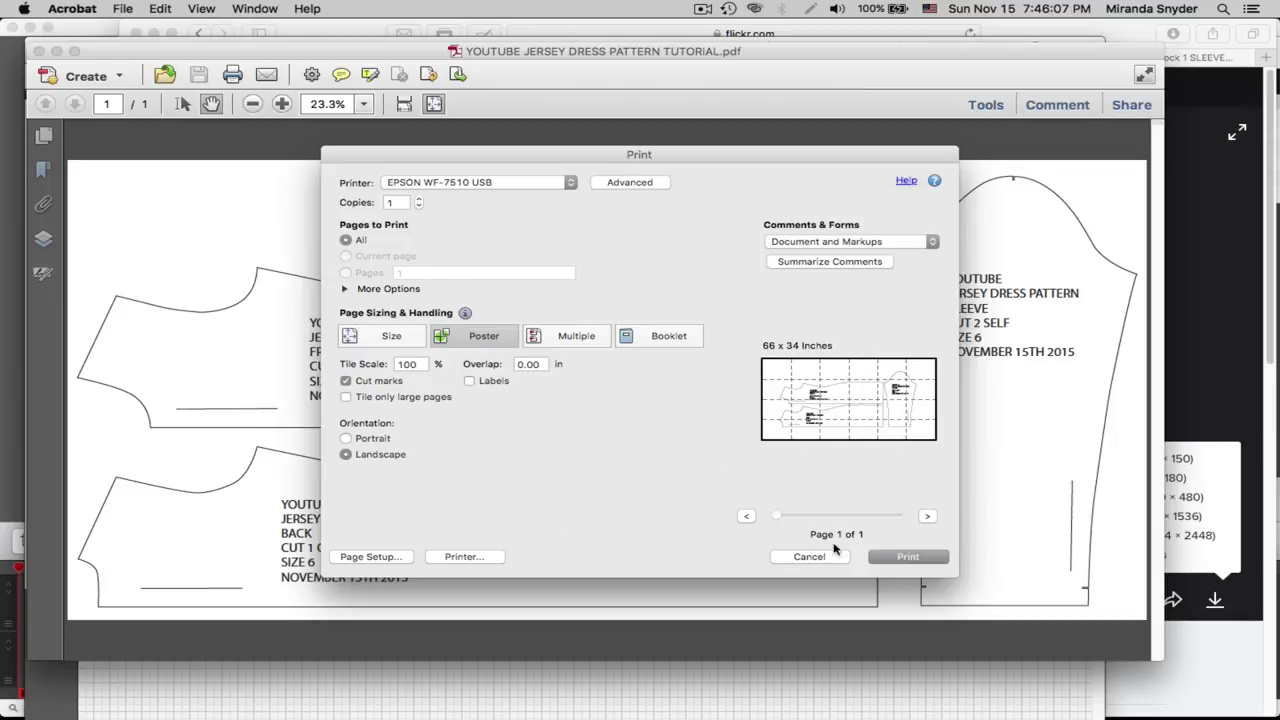
click(907, 558)
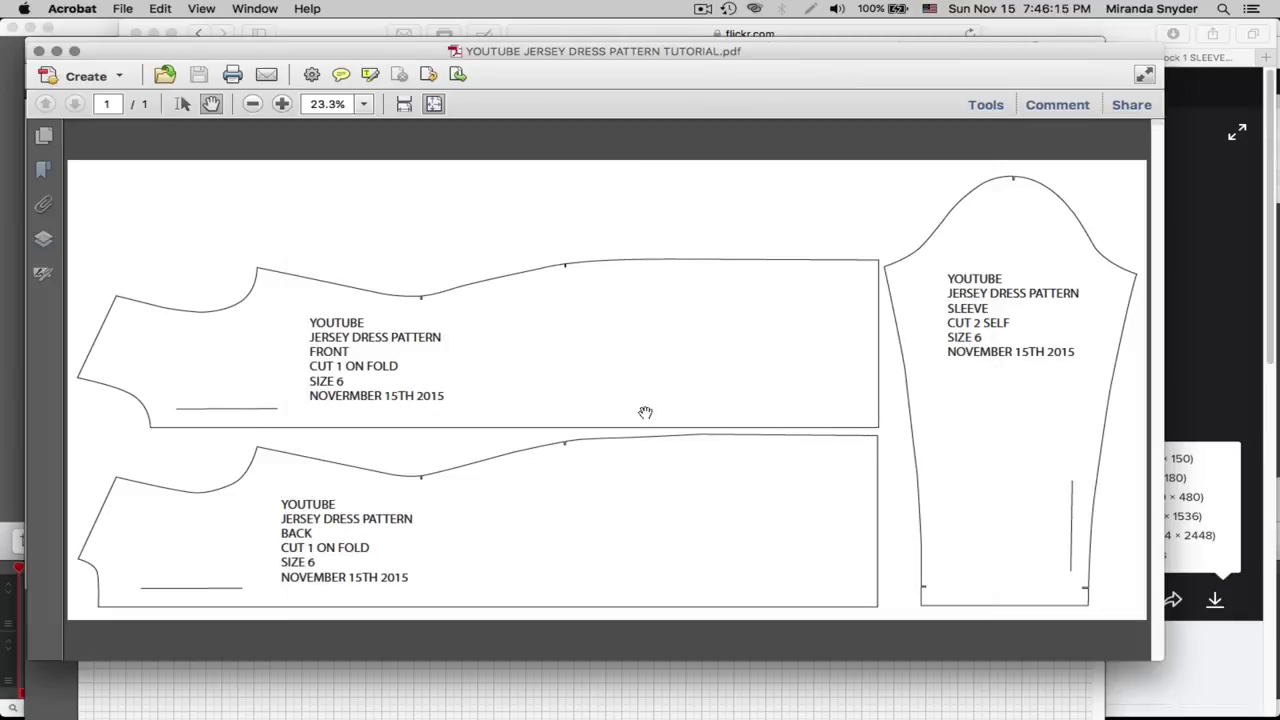
Cancel the offline Epson print job, quit the printer queue, and move the Acrobat window aside
mouse_move(886, 690)
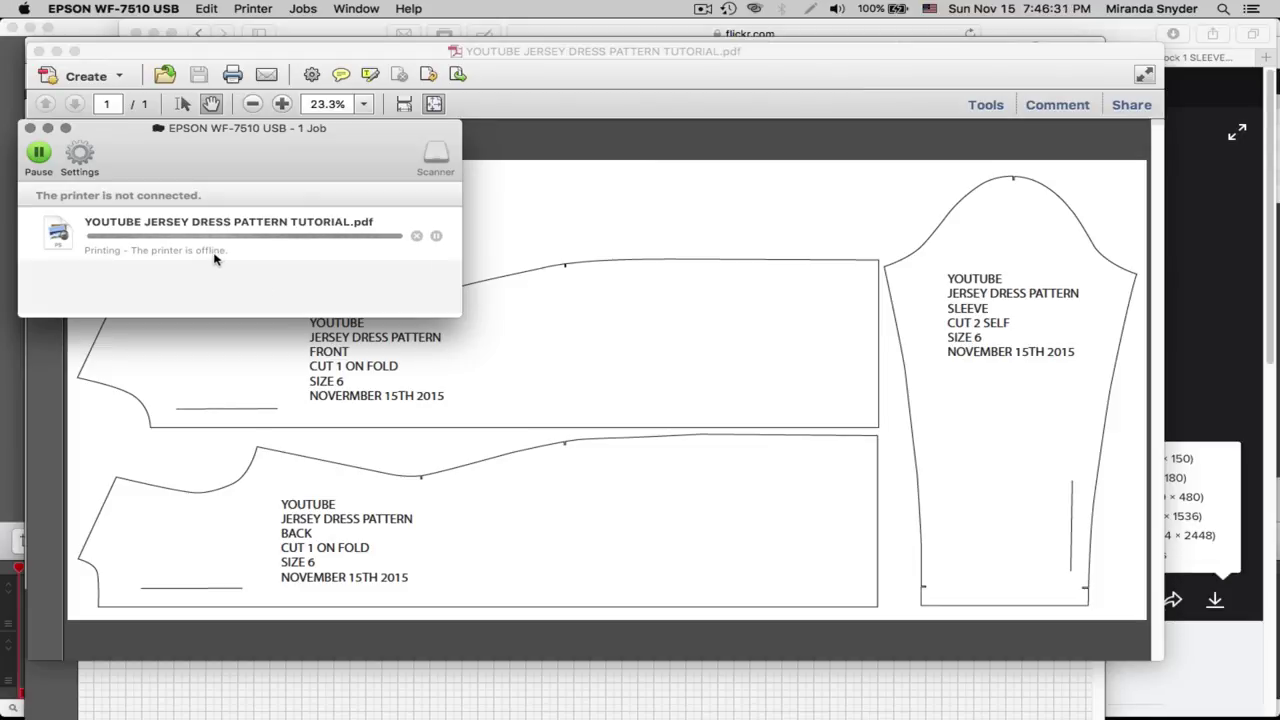
click(416, 236)
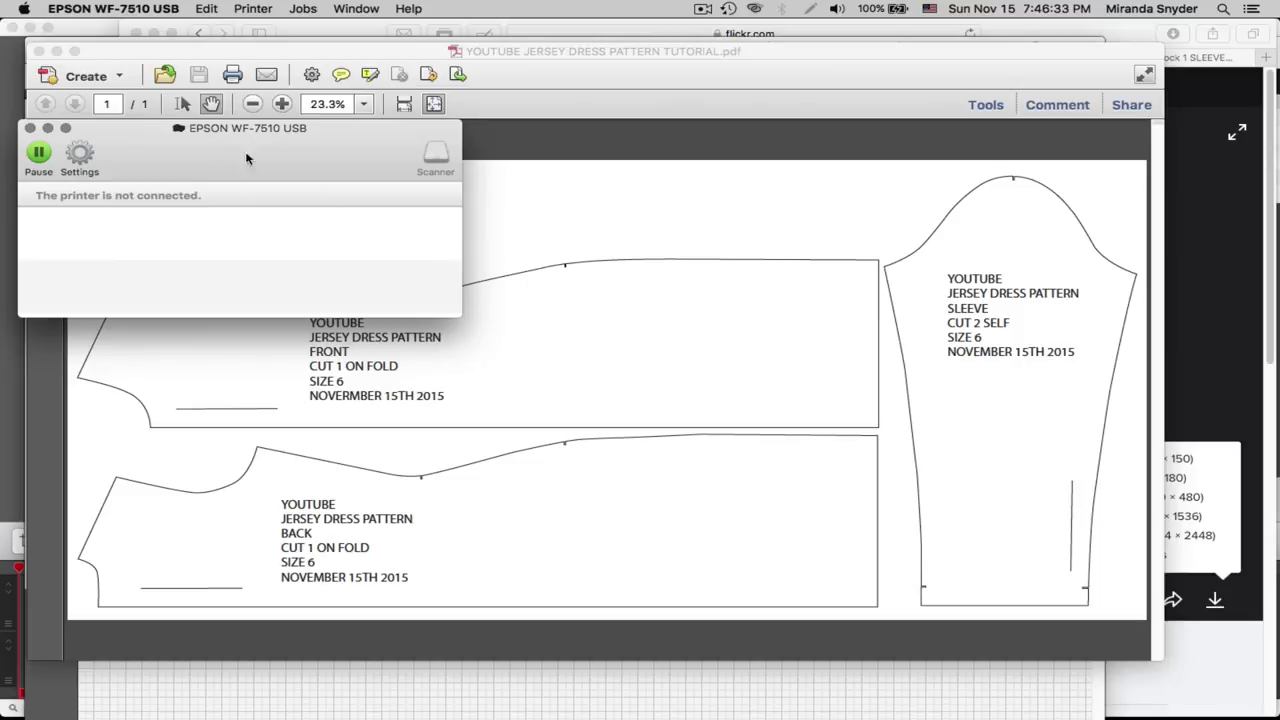
click(77, 8)
click(118, 130)
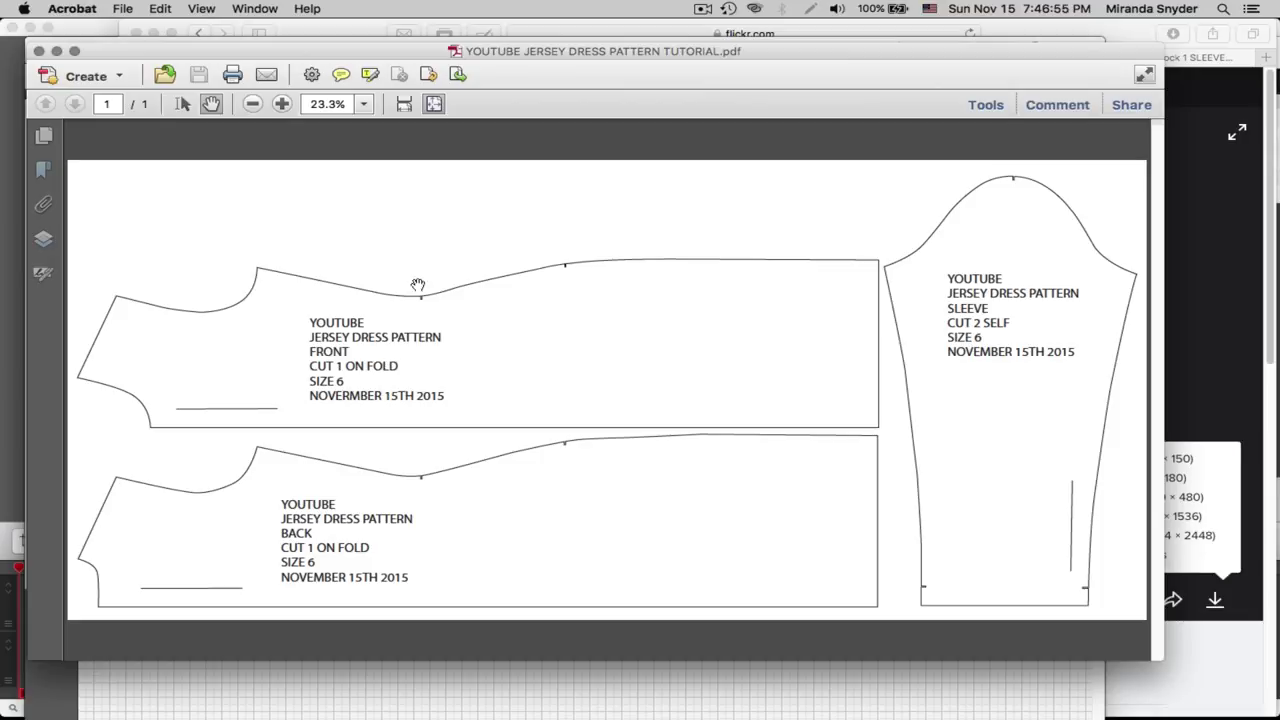
drag(502, 52, 572, 90)
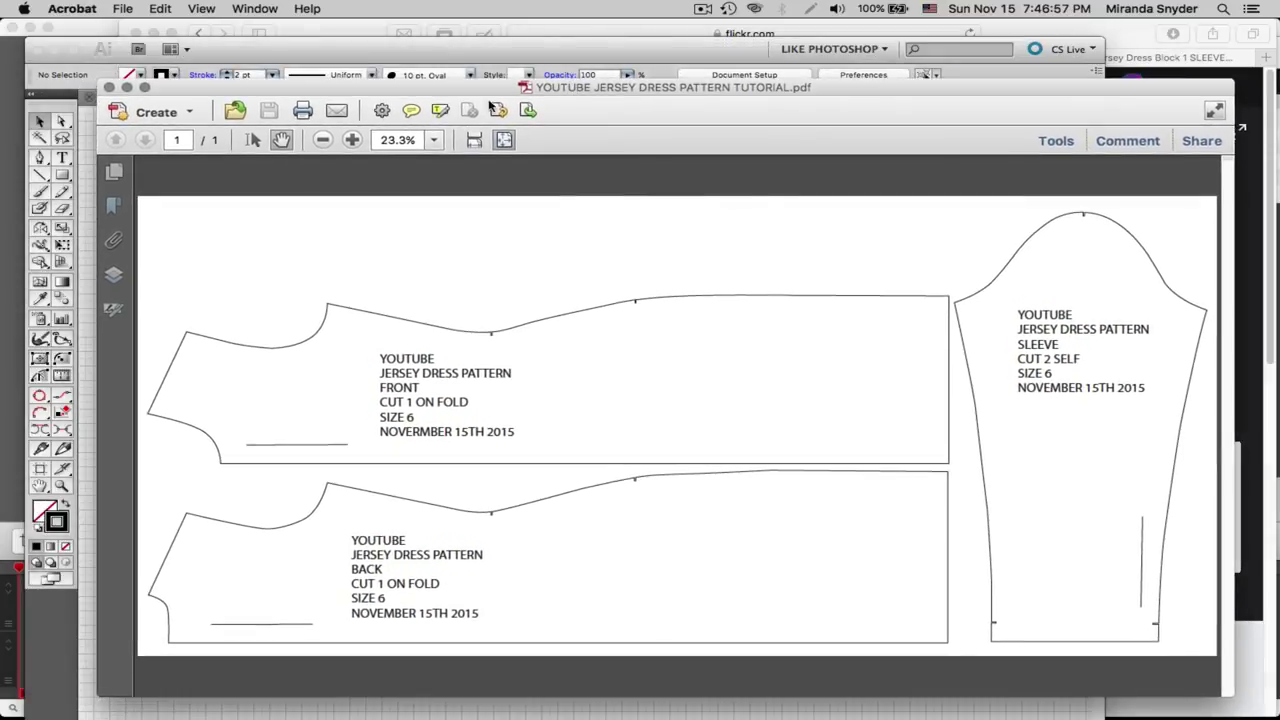
Quit Acrobat, hide Illustrator, and bring ScreenFlow's untitled project forward from the Dock
click(66, 8)
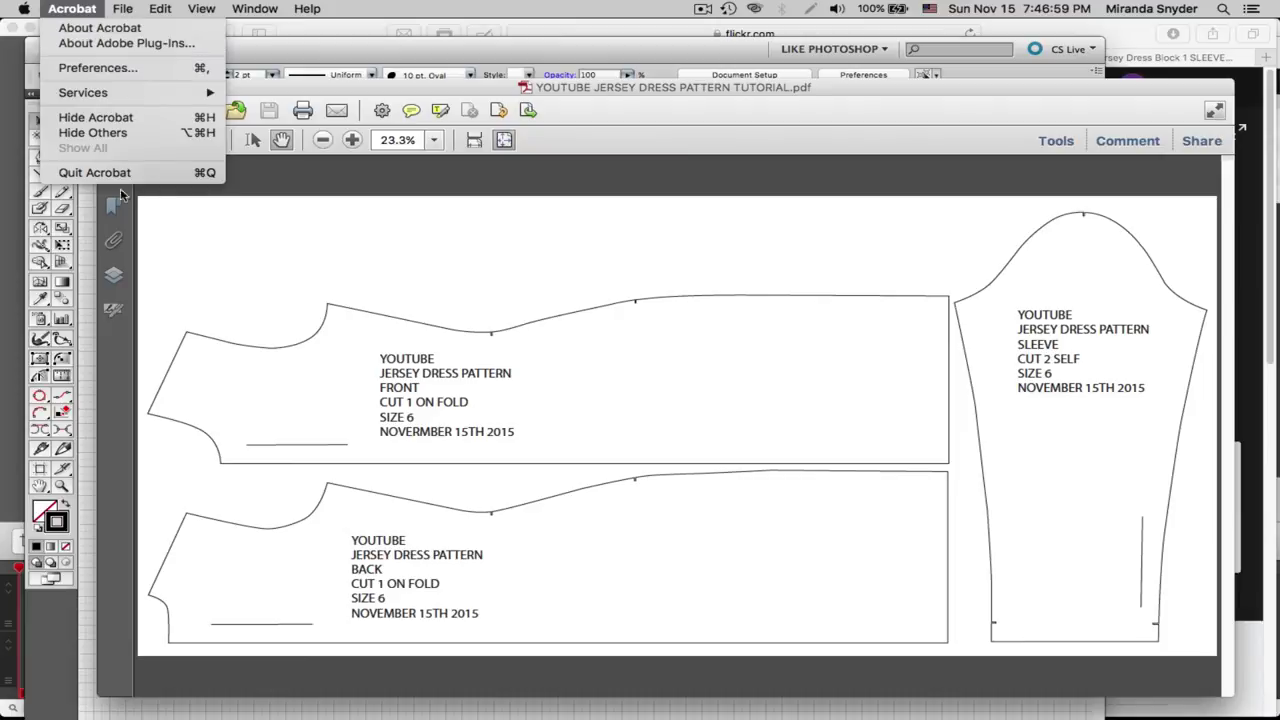
click(80, 169)
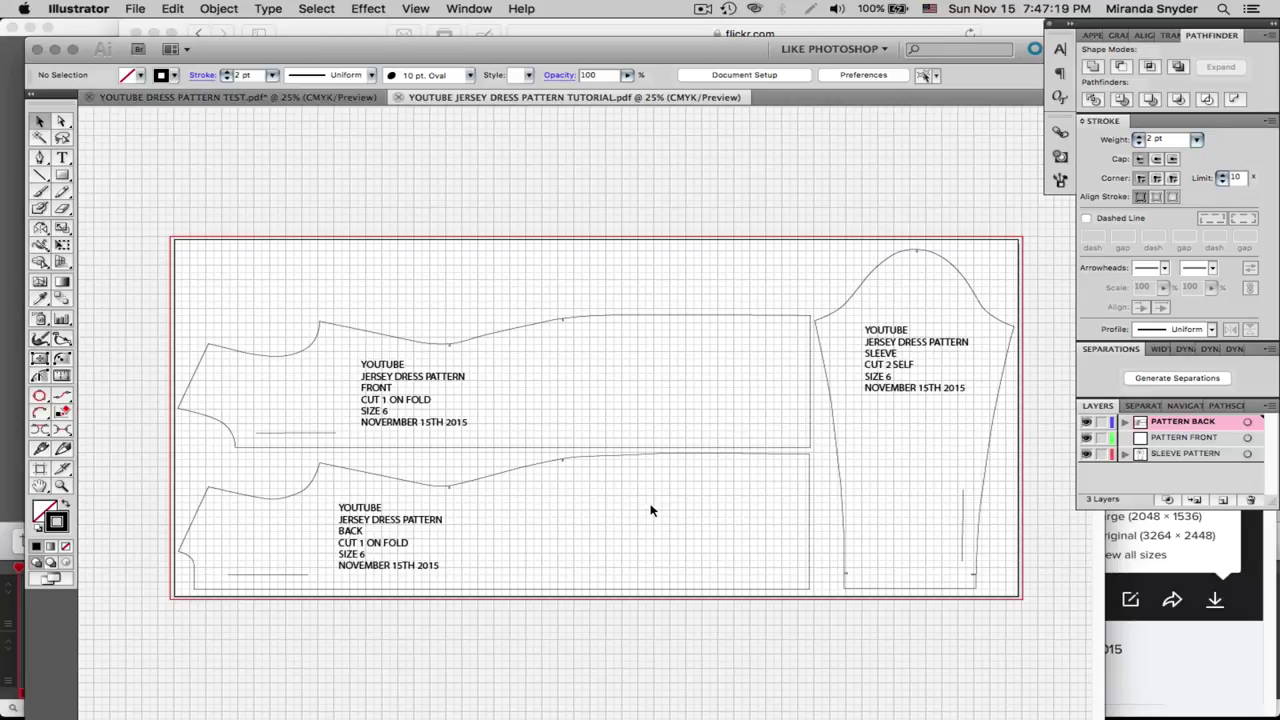
click(80, 9)
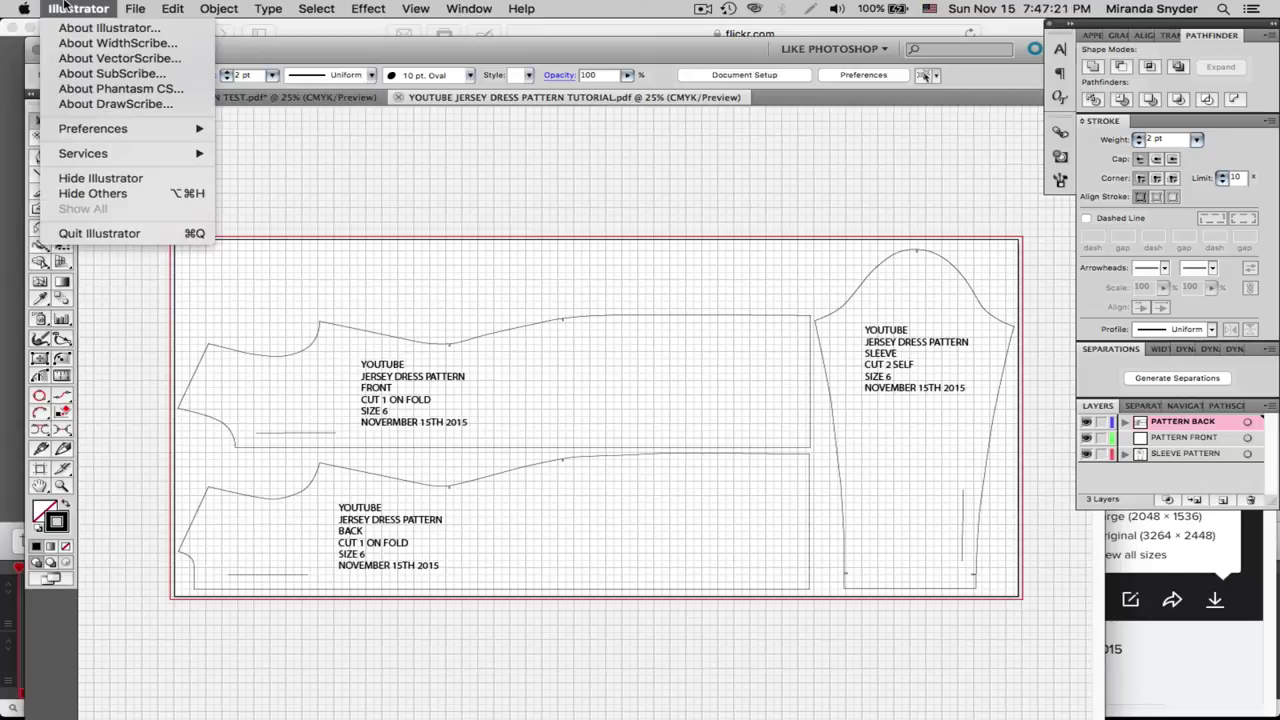
click(100, 178)
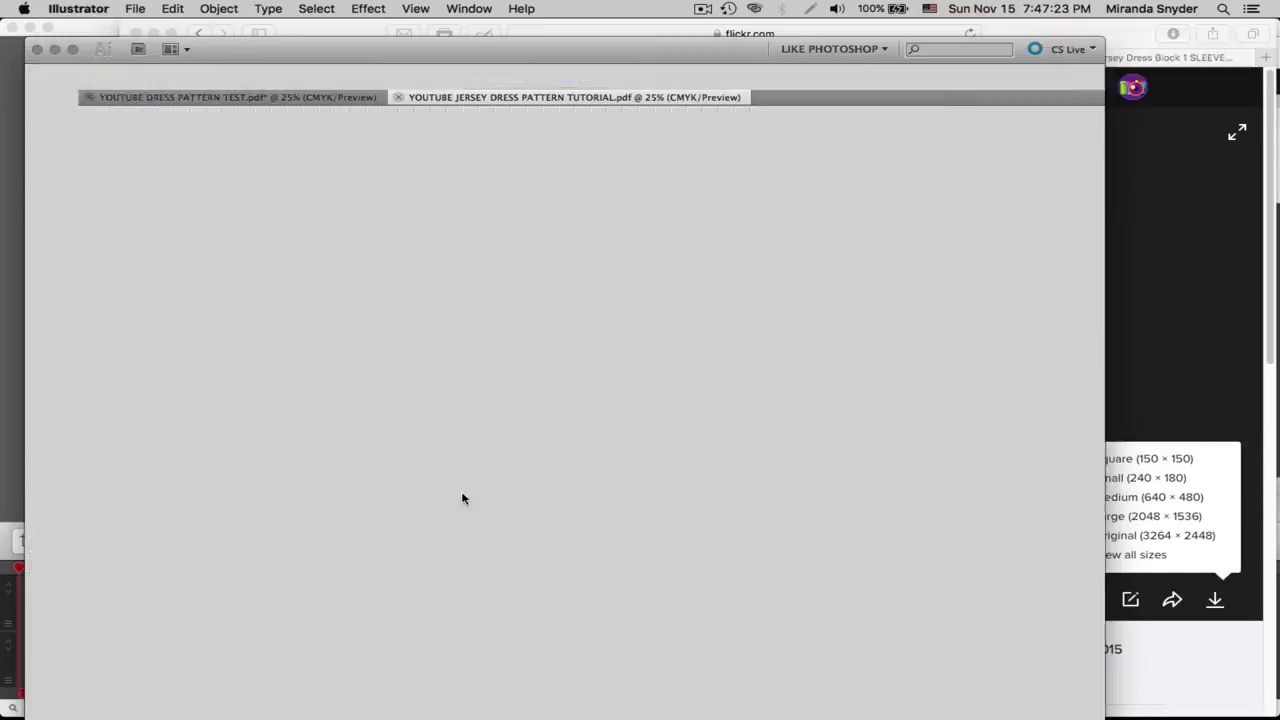
mouse_move(417, 700)
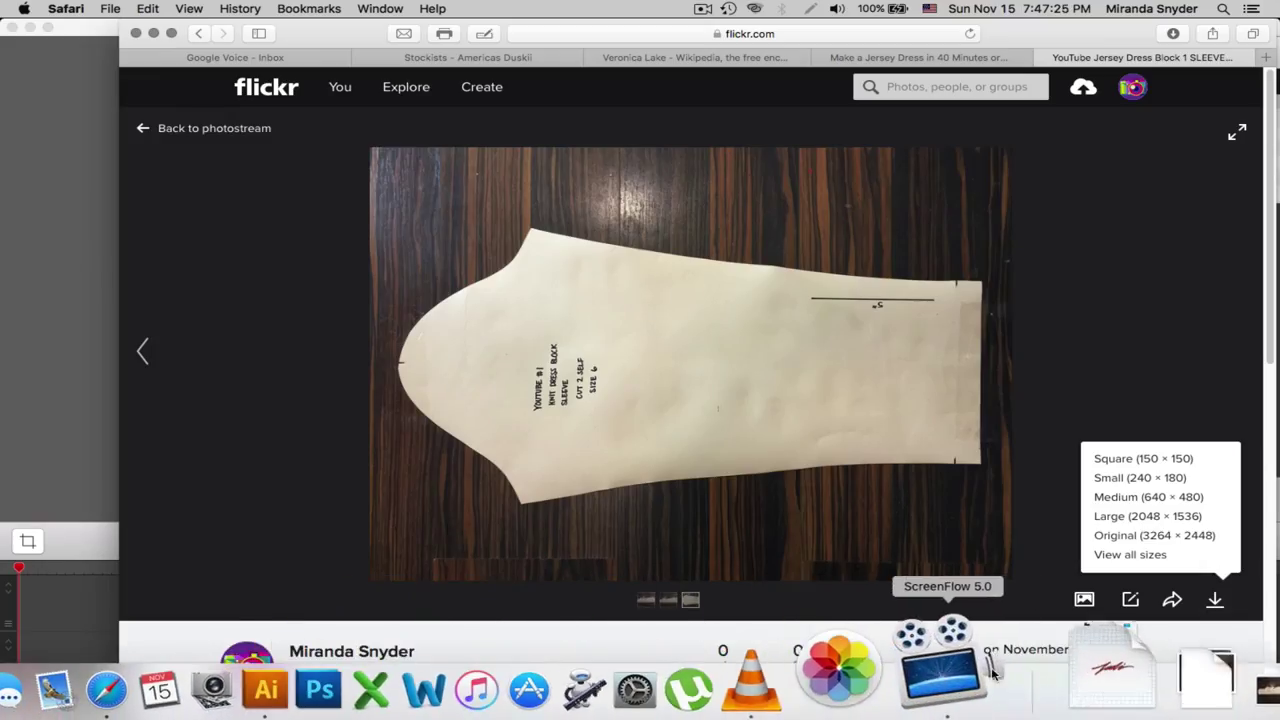
click(968, 692)
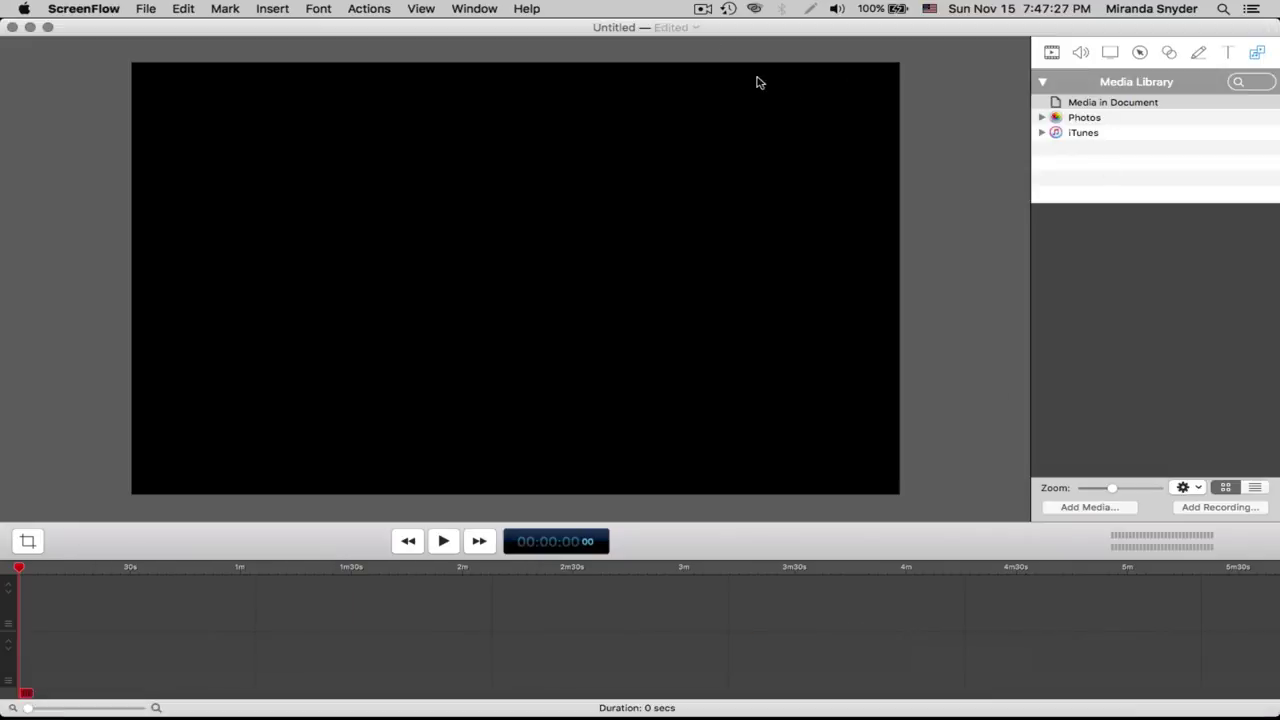